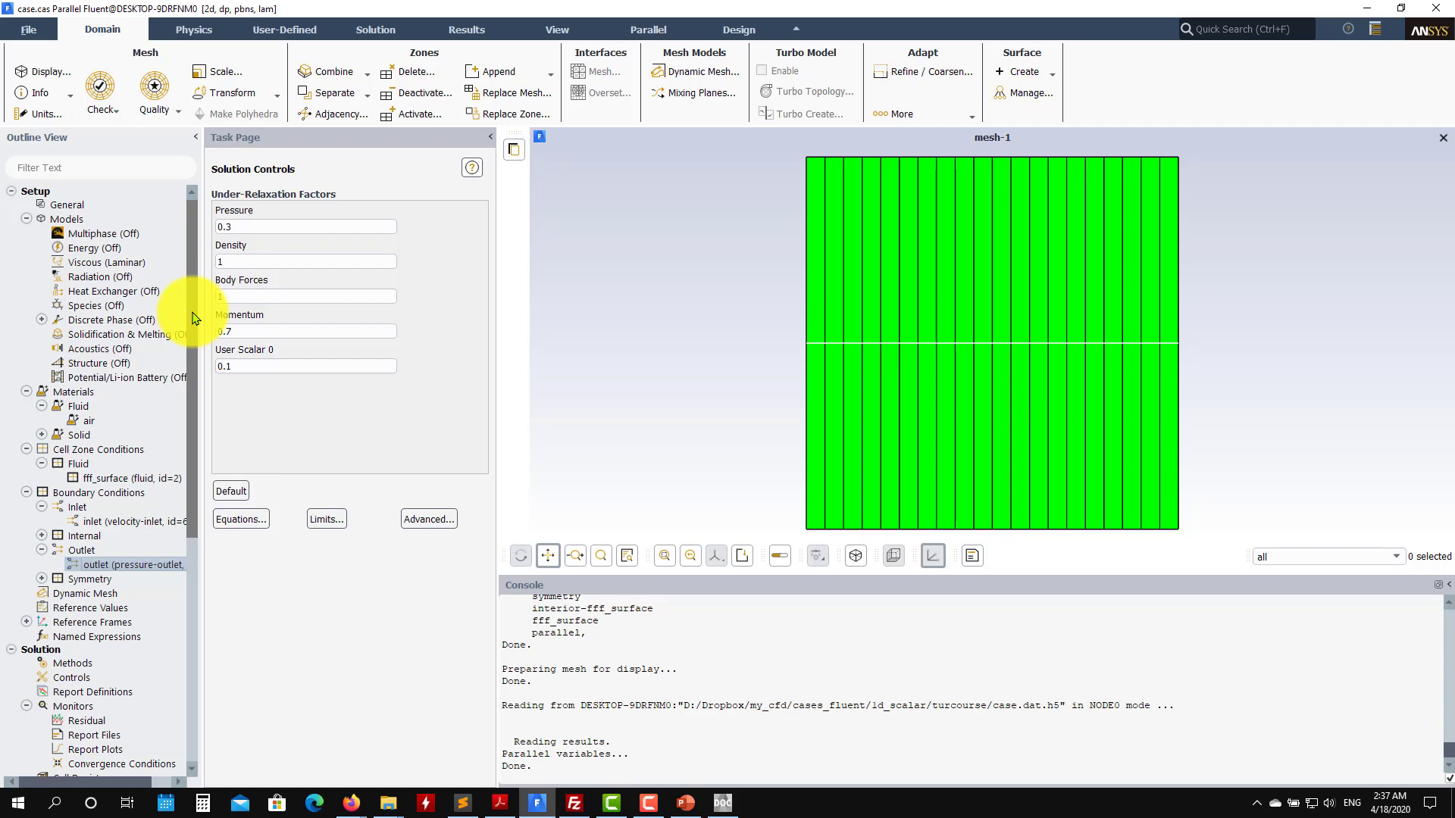
- Collapse the Models, Materials, Boundary Conditions, Monitors, Surfaces, Graphics and Plots branches of the outline to reach the user-defined scalar entries
click(27, 219)
click(27, 233)
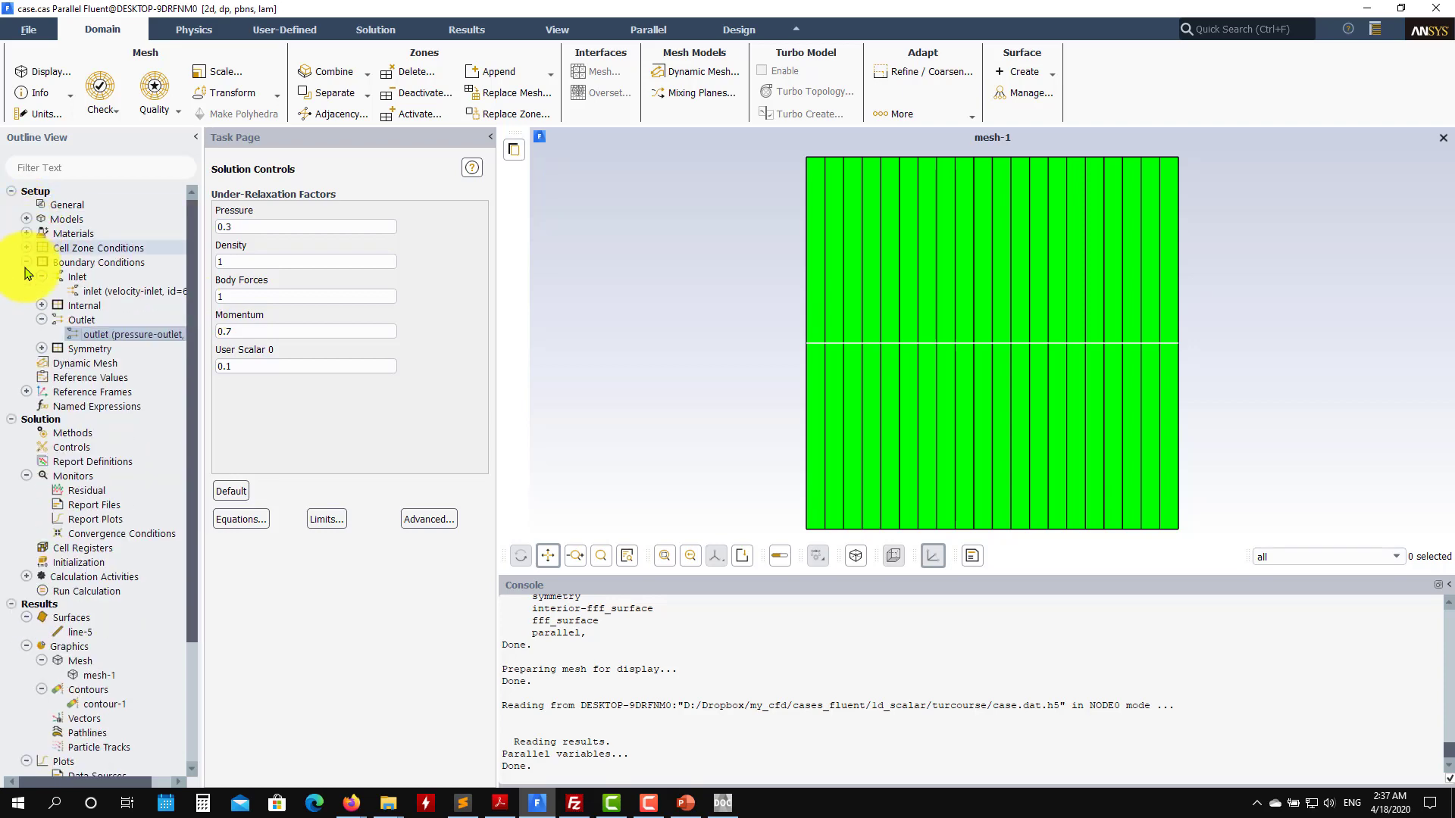
click(27, 262)
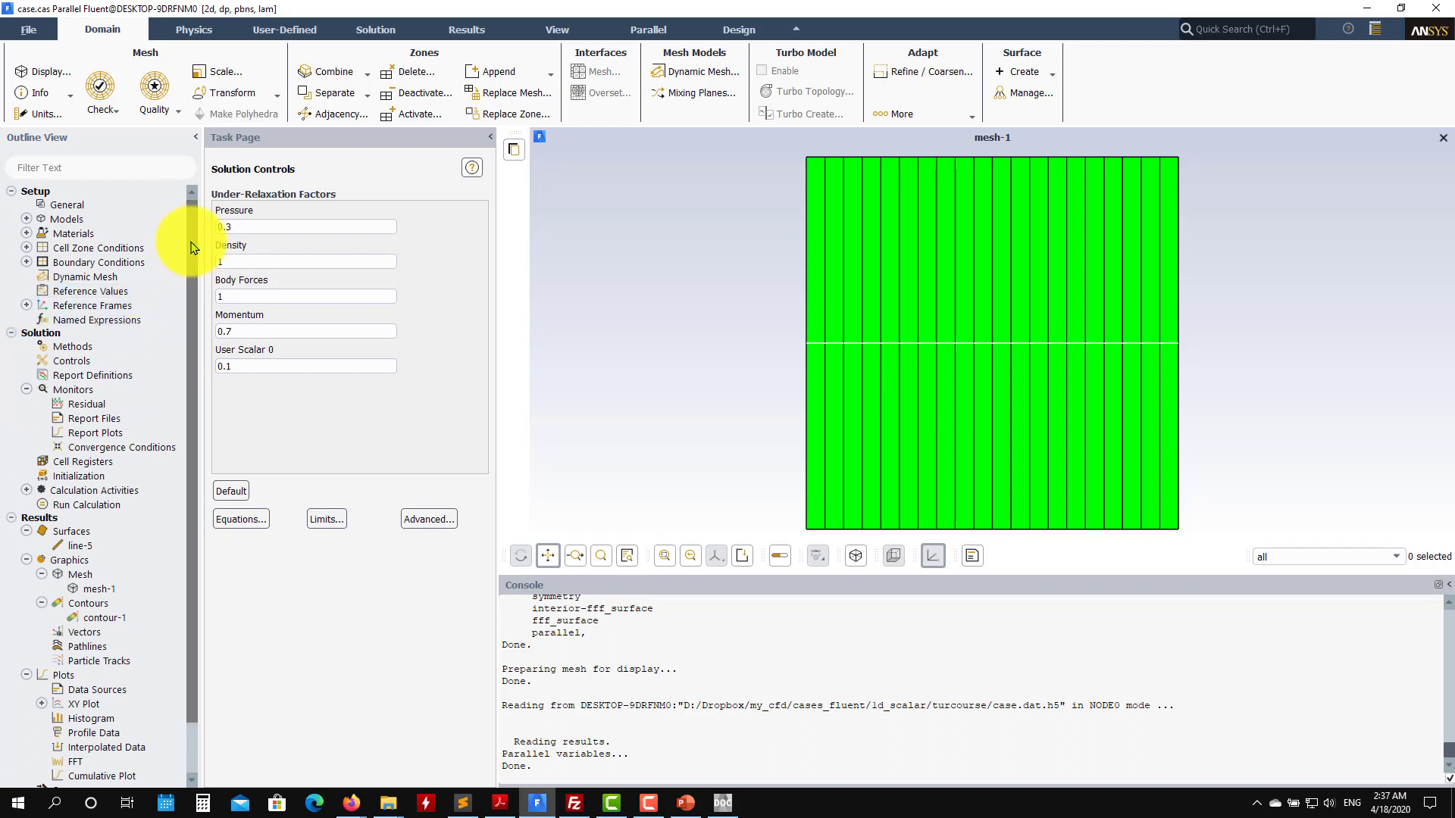
scroll(189, 303, down, 2)
click(27, 621)
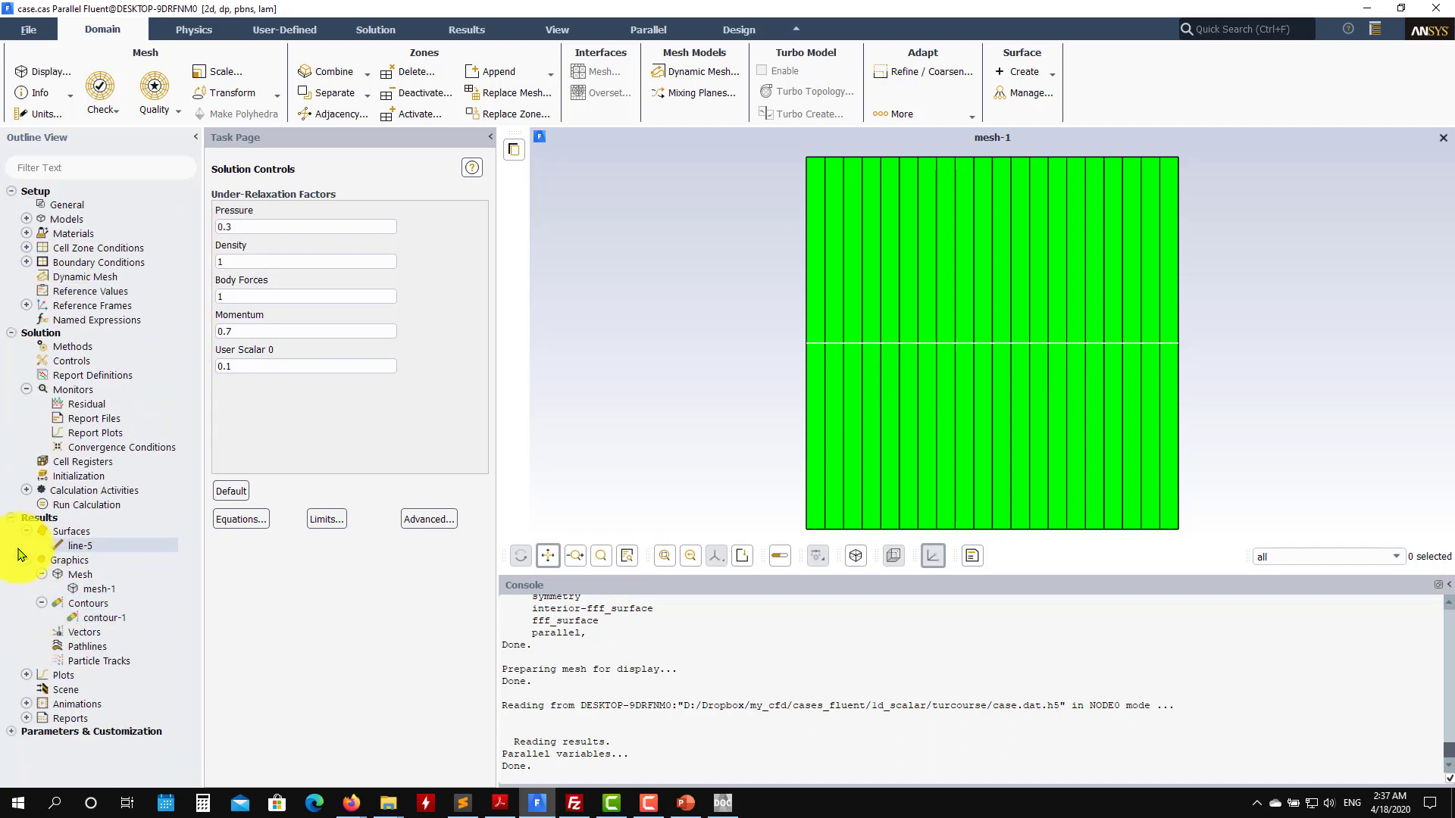
click(26, 546)
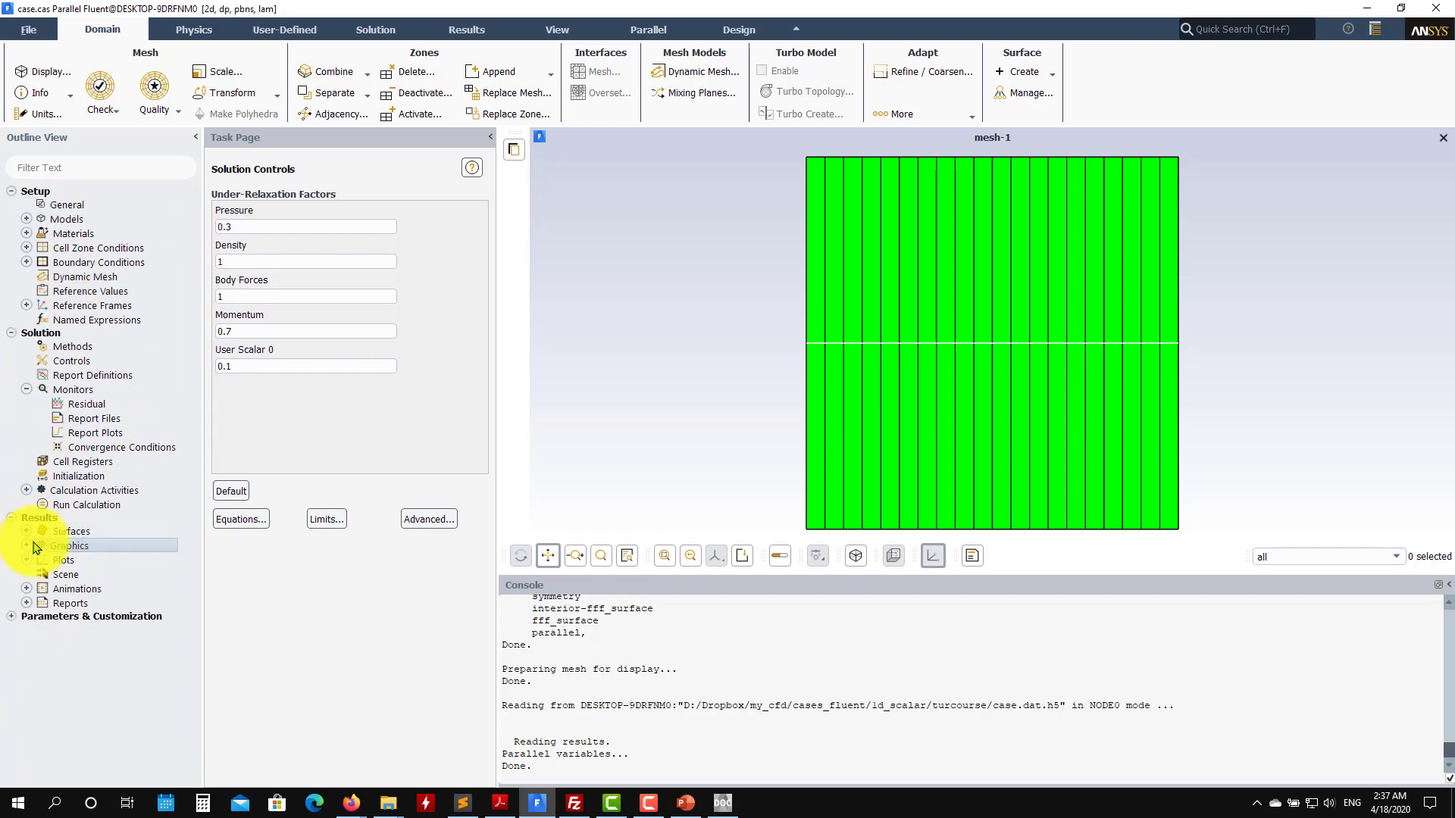
click(27, 390)
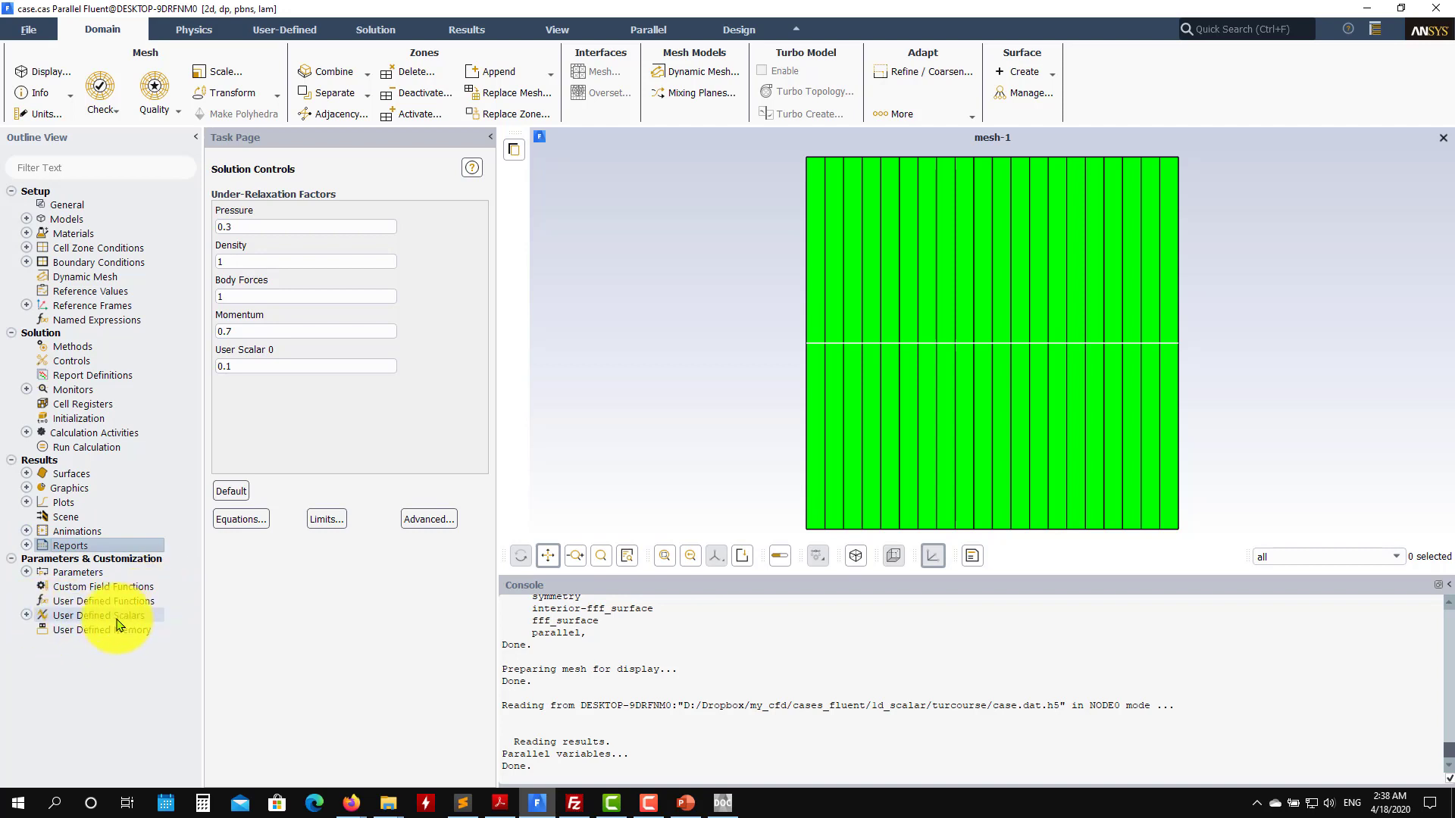
- Review the user-defined scalar settings: number of scalars, inlet diffusion, solution zones and flux function
click(27, 616)
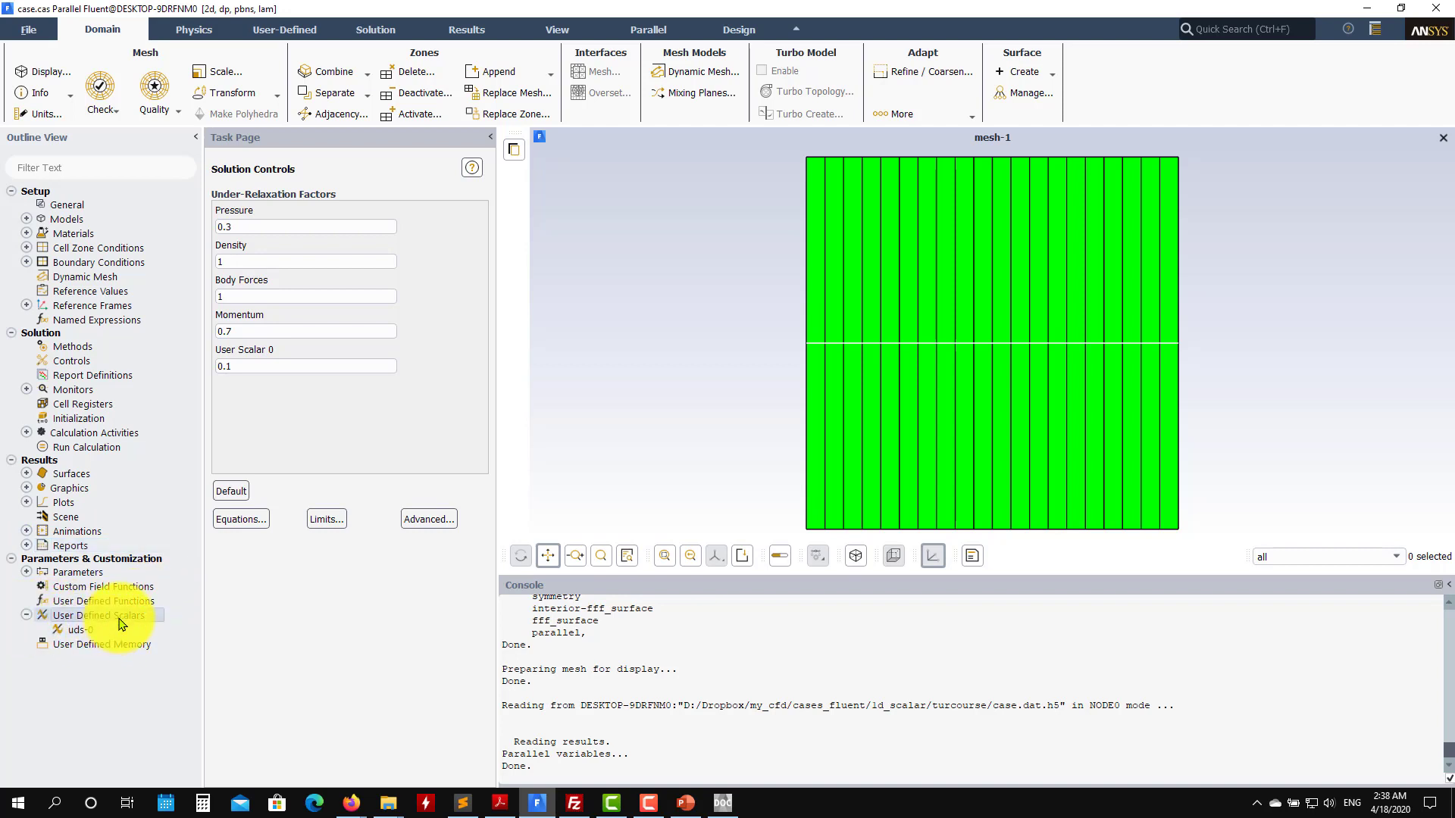
right_click(119, 622)
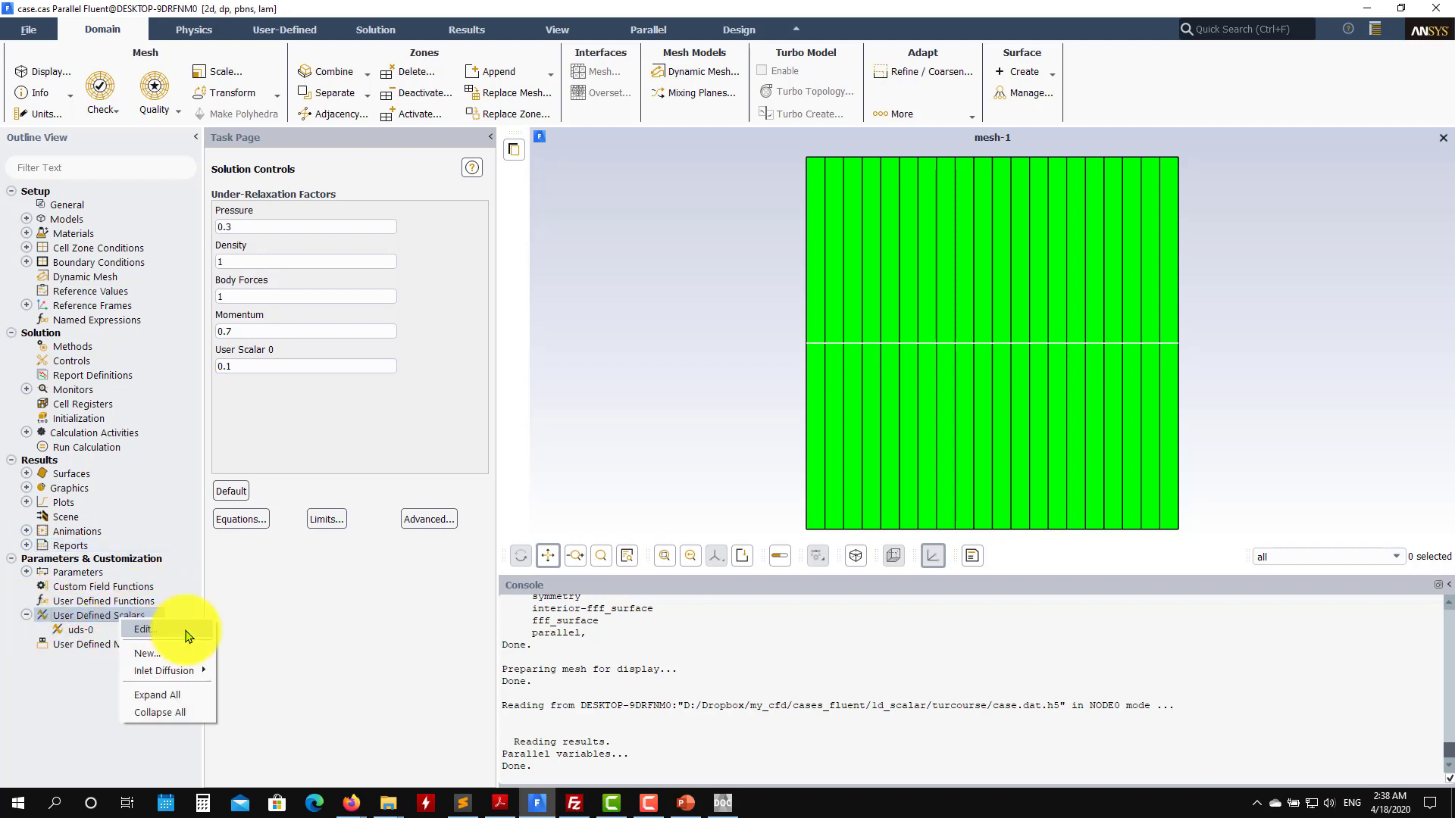
click(146, 655)
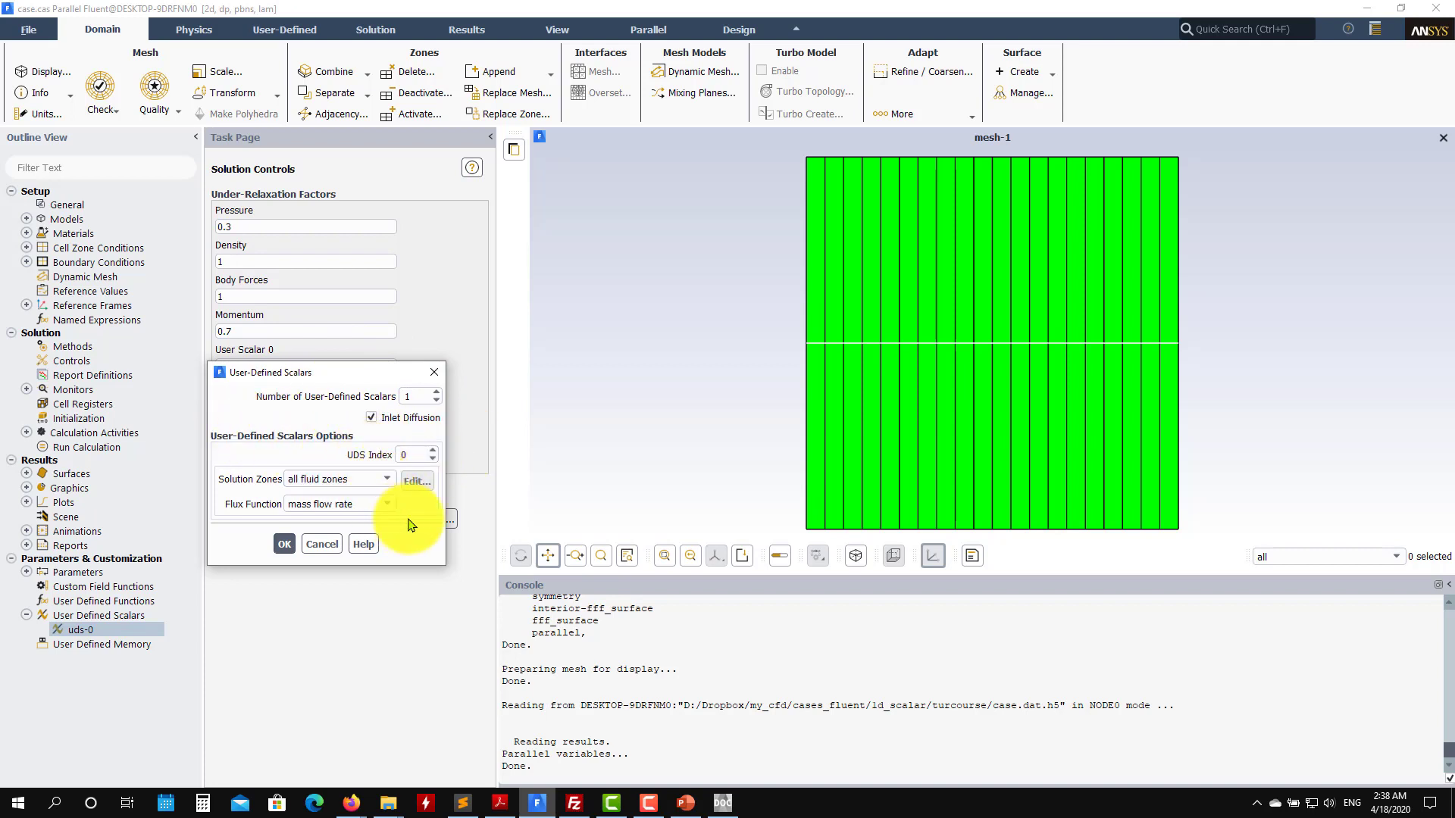
click(286, 547)
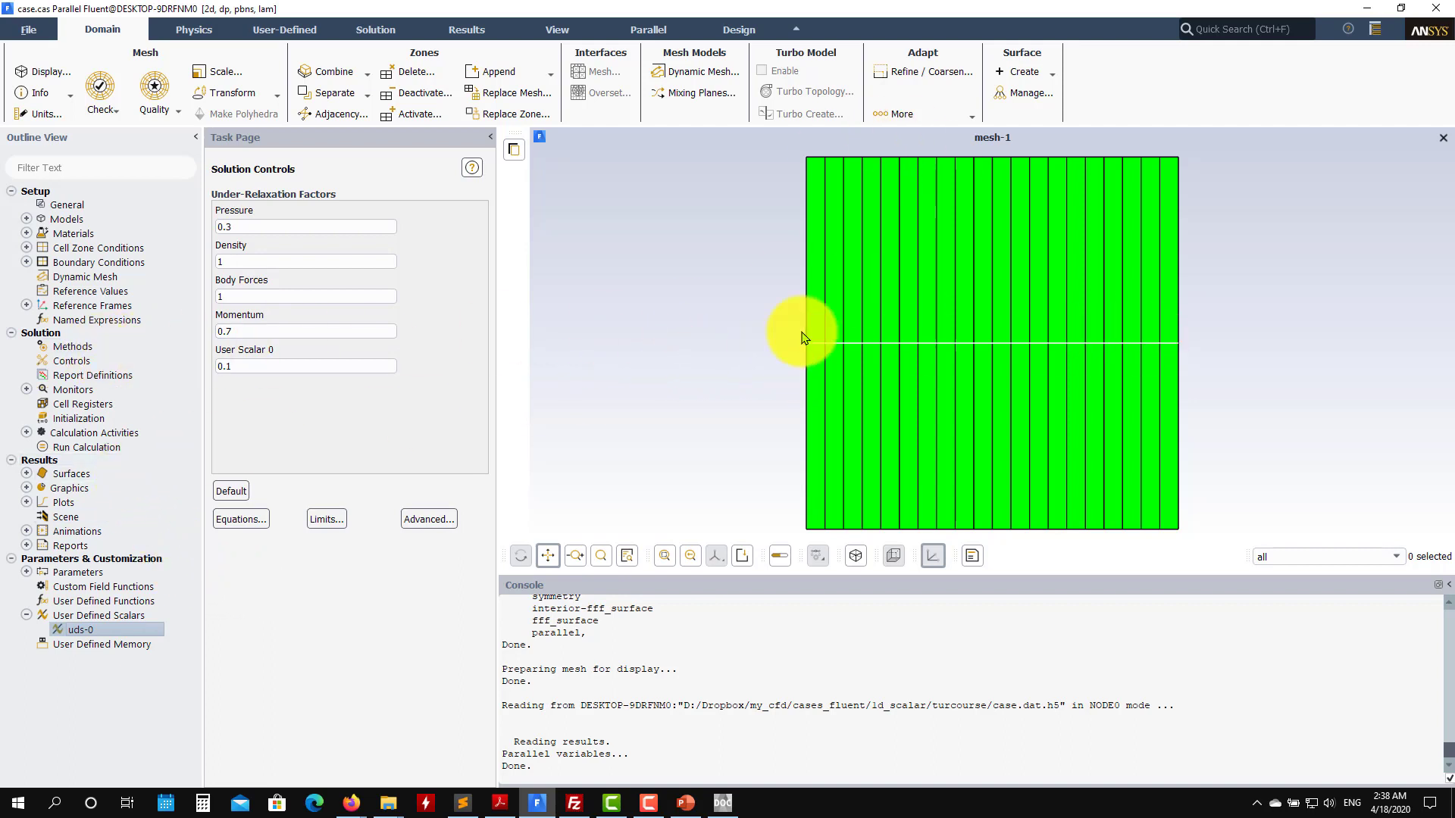
- Check the general solver setup and the list of physical models
click(69, 206)
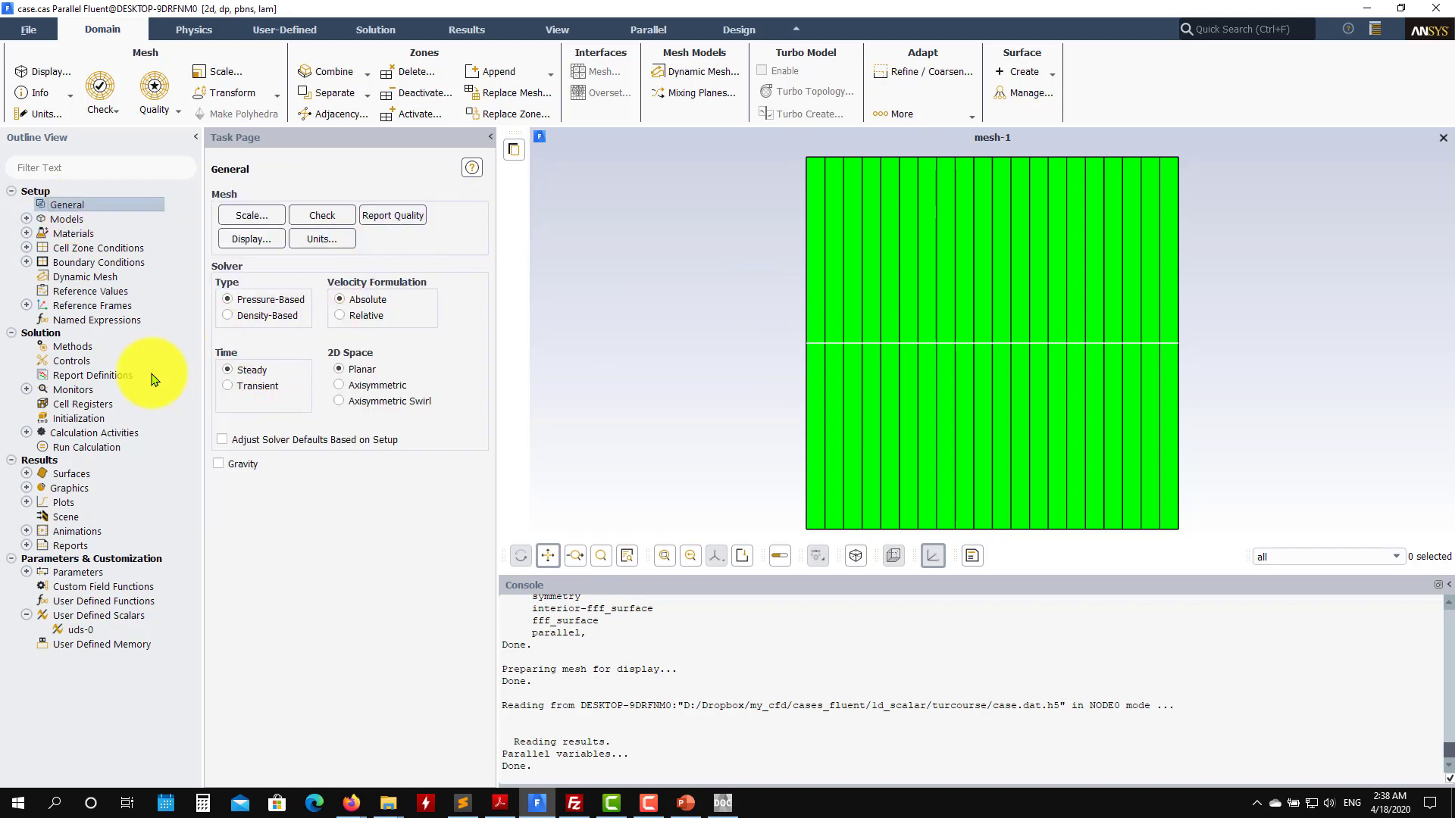
click(24, 221)
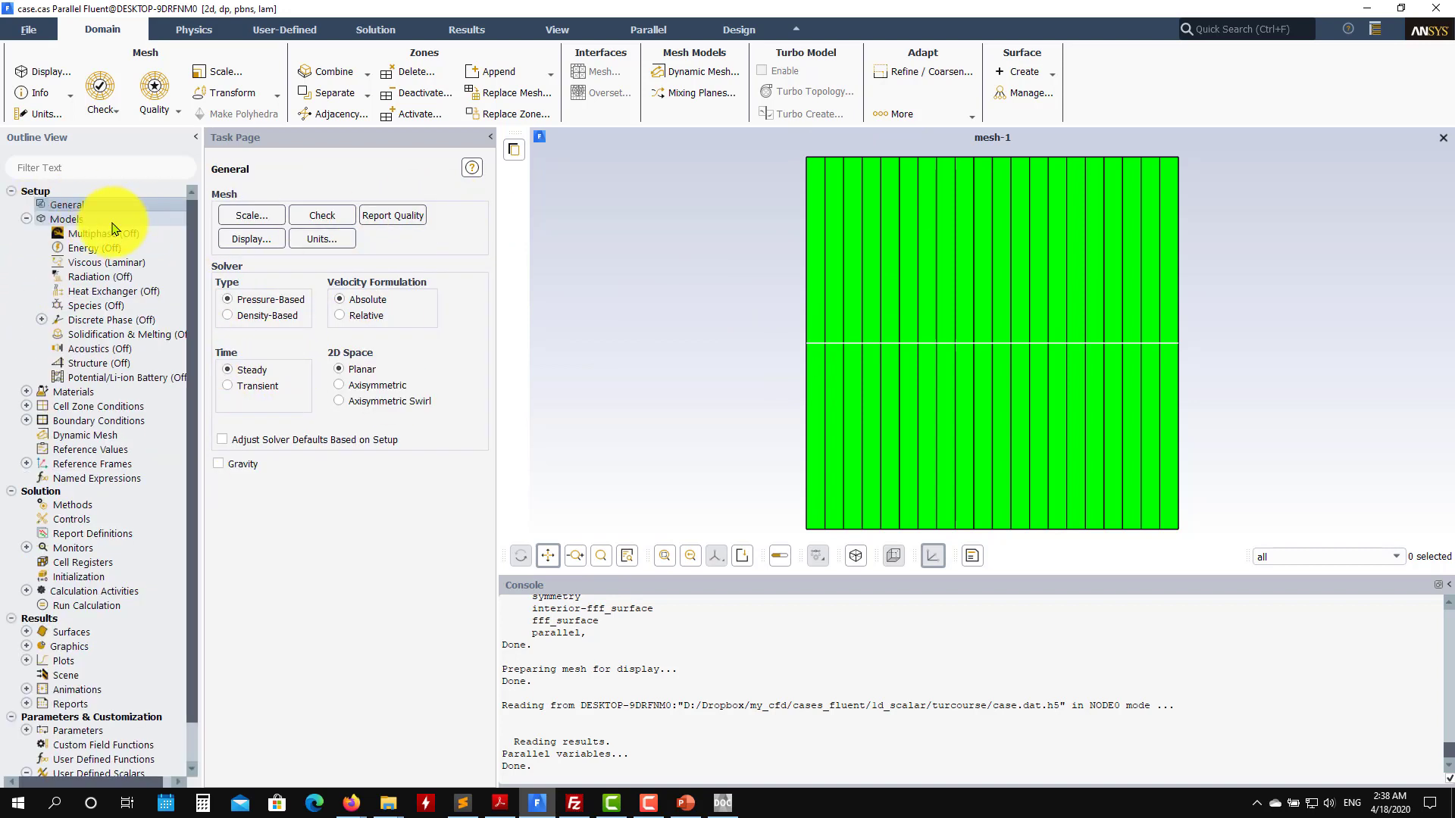
click(27, 220)
- Review the air material's properties and its UDS diffusion coefficient for uds-0
click(26, 236)
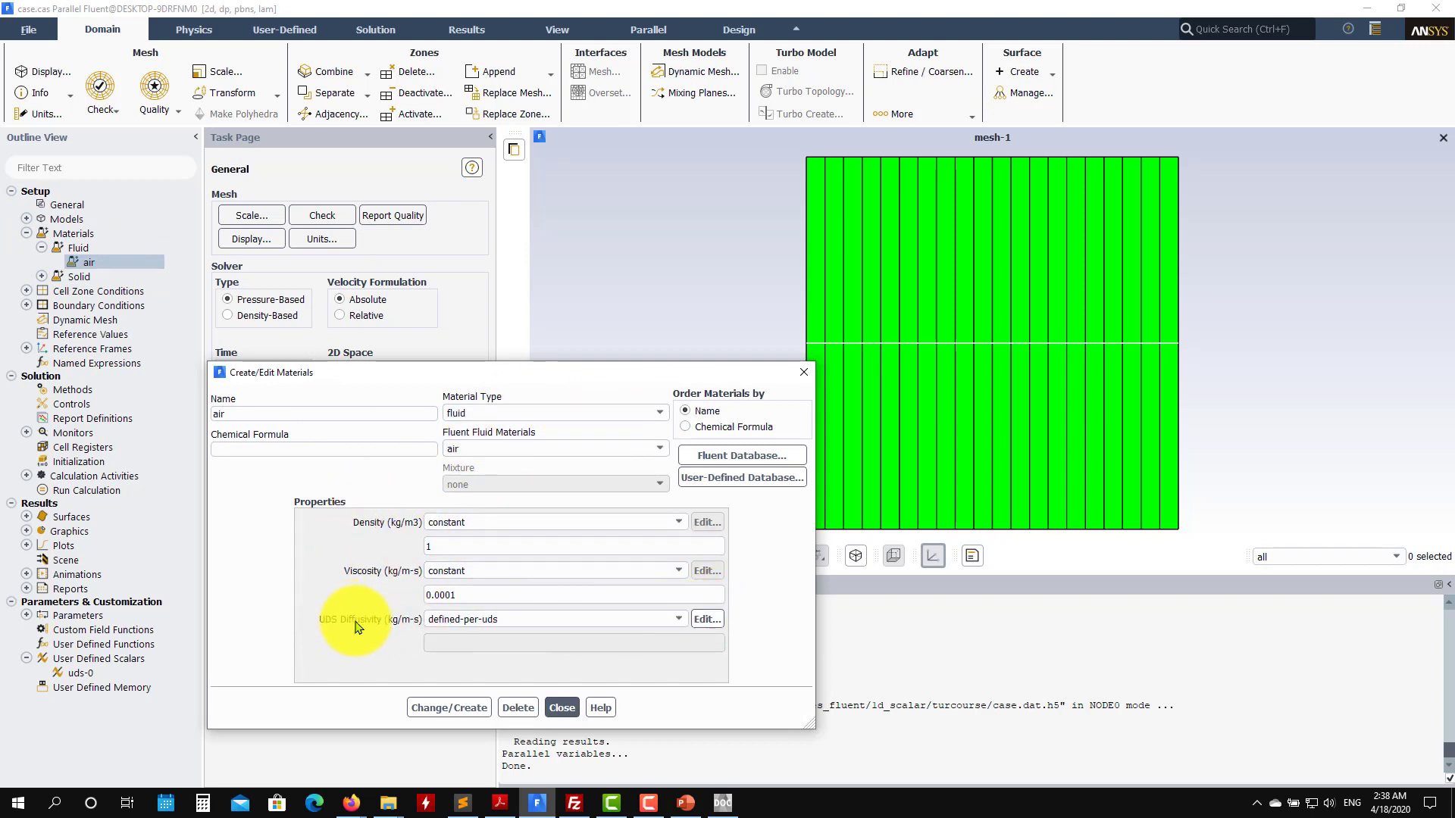
click(707, 619)
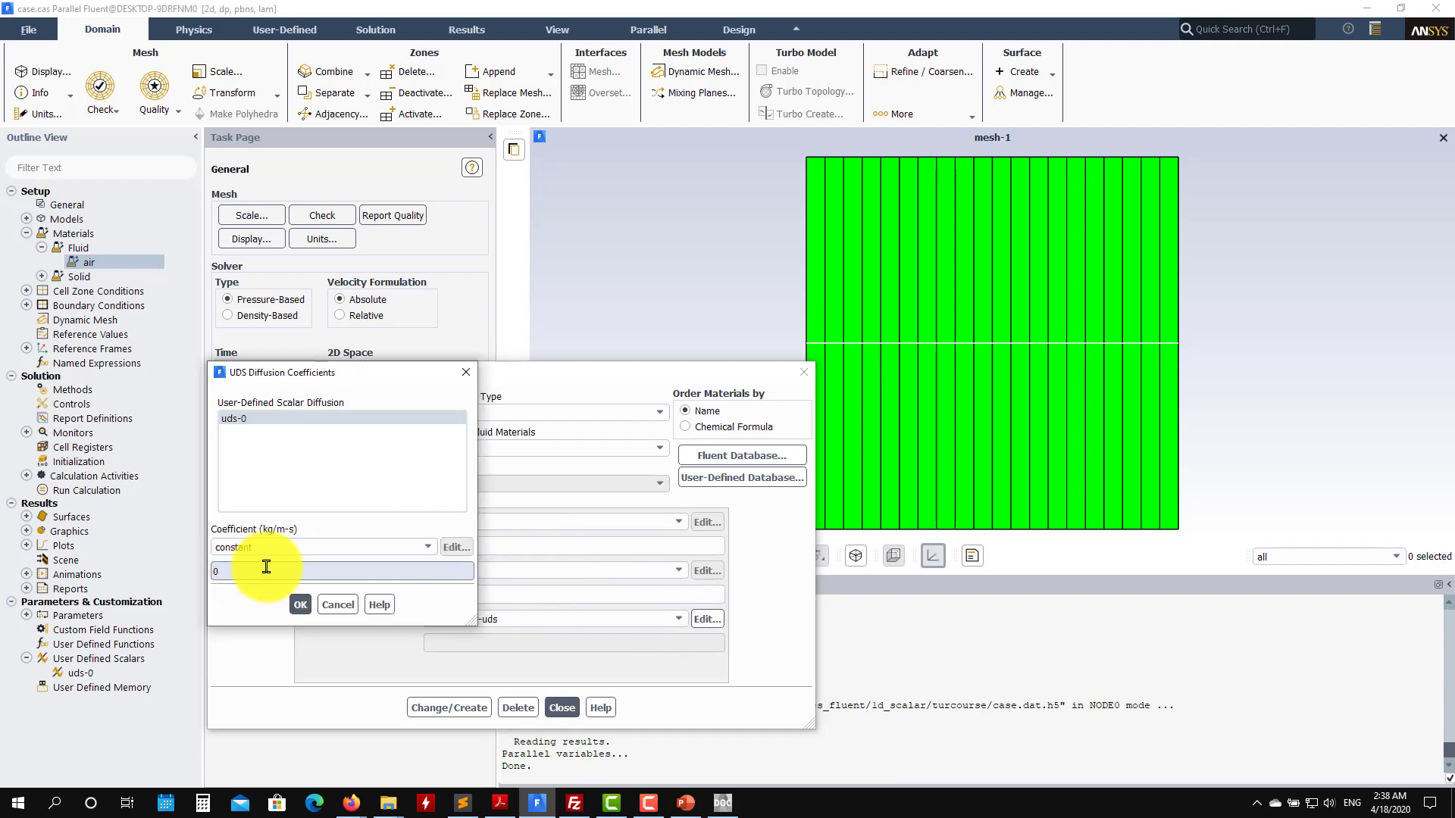
click(302, 604)
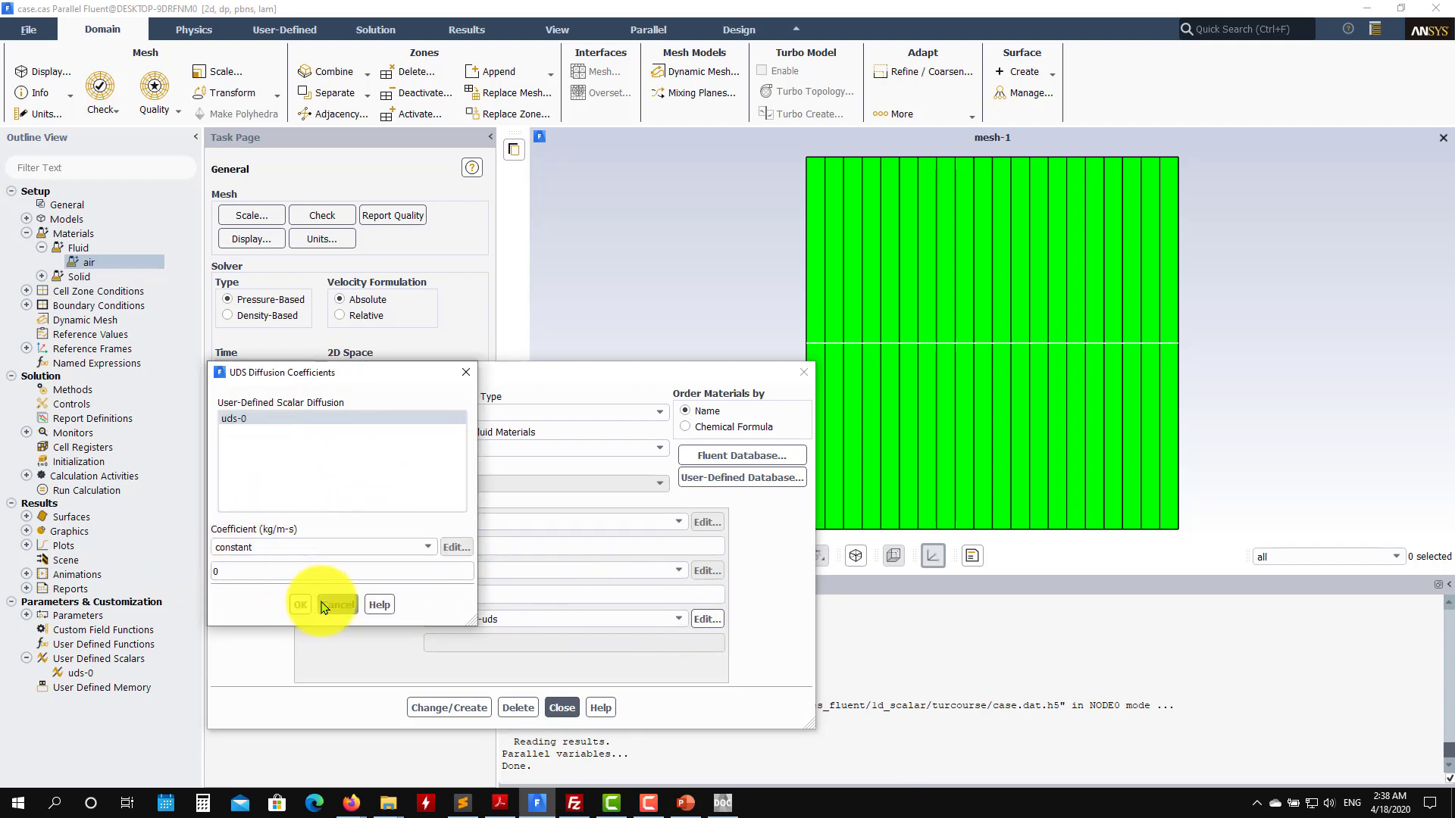
click(564, 708)
- Inspect the fff_surface cell zone's reference frame and source terms, switching Source Terms off and back on
click(26, 290)
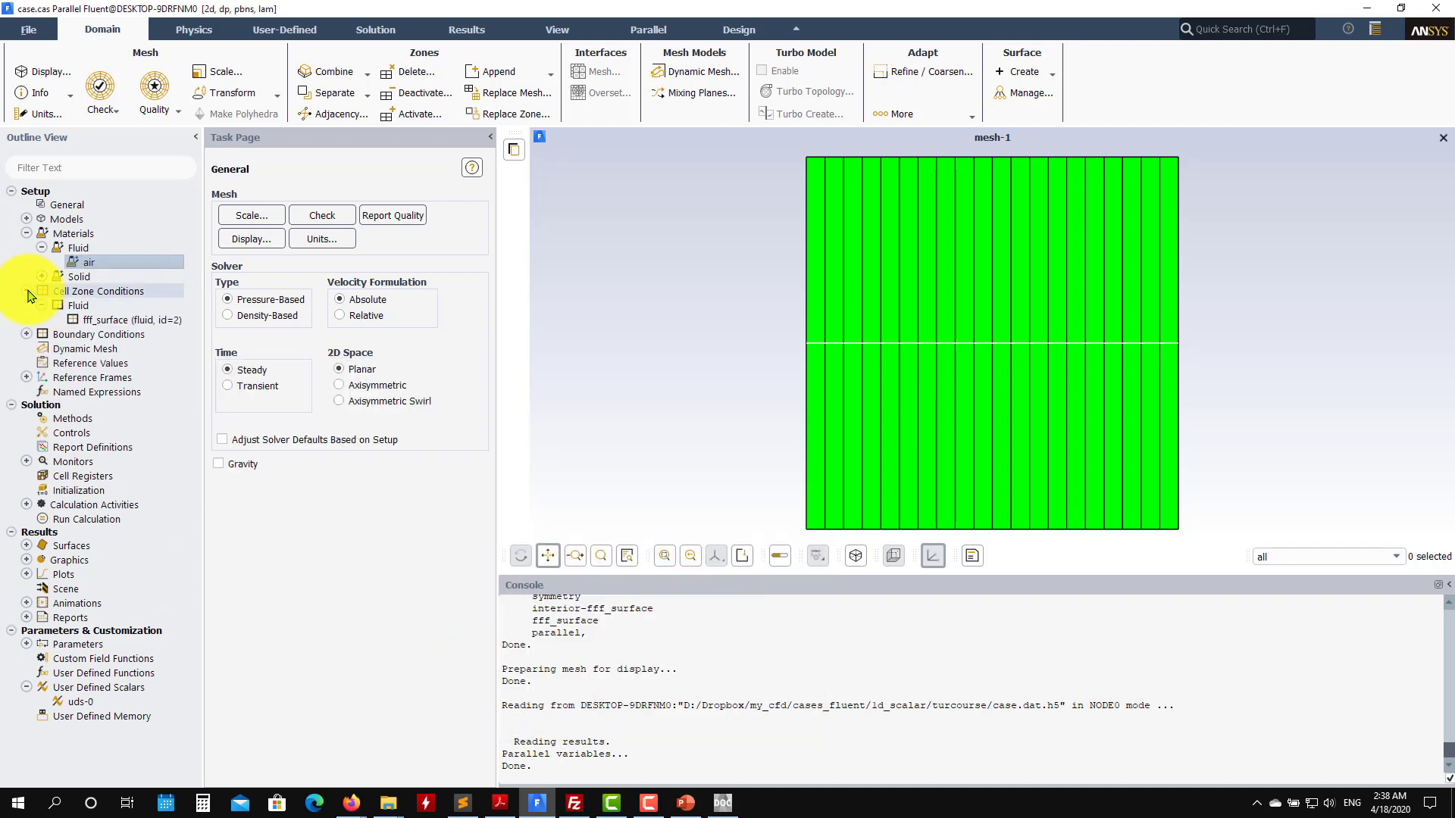
double_click(94, 319)
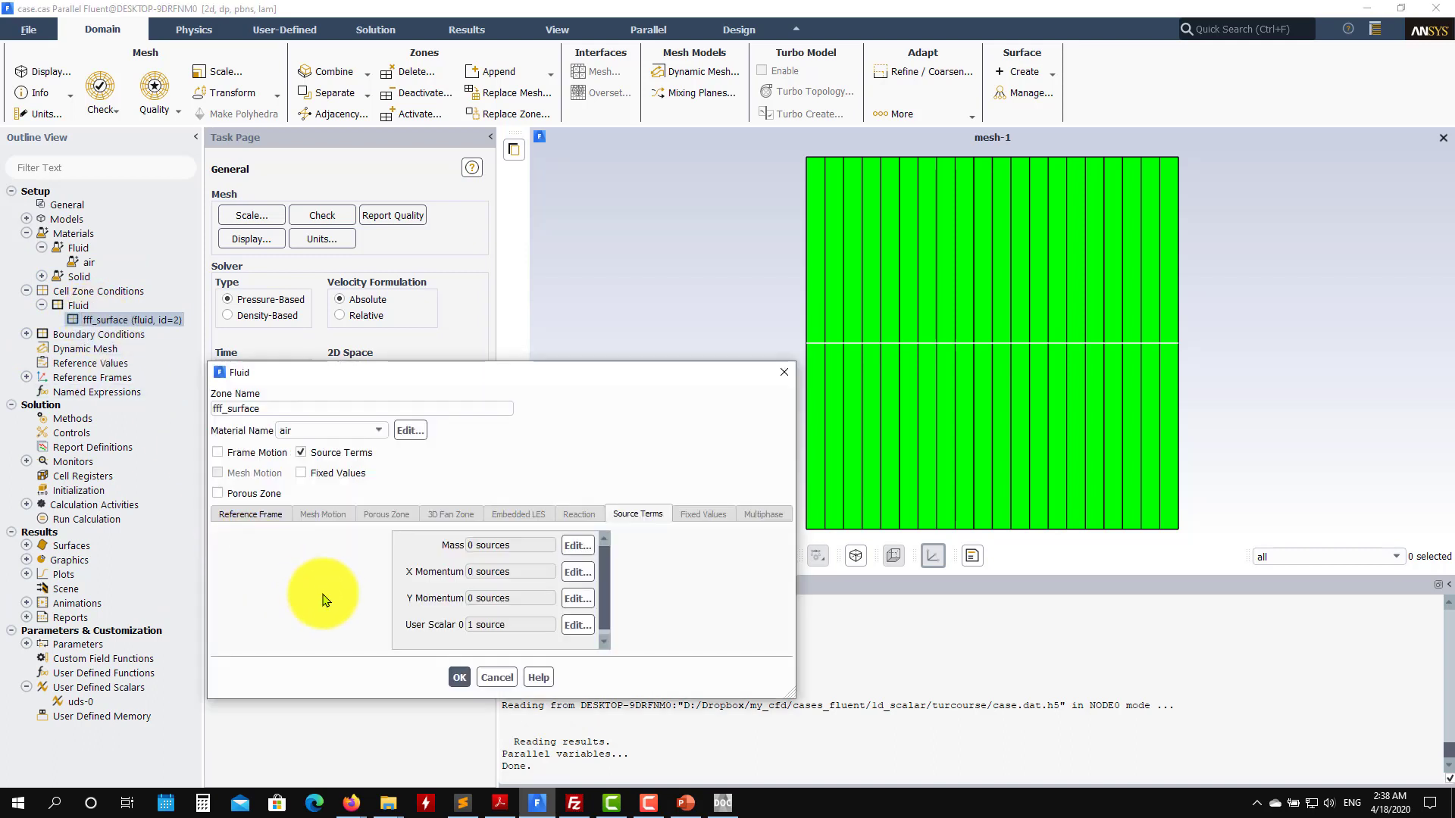
click(257, 518)
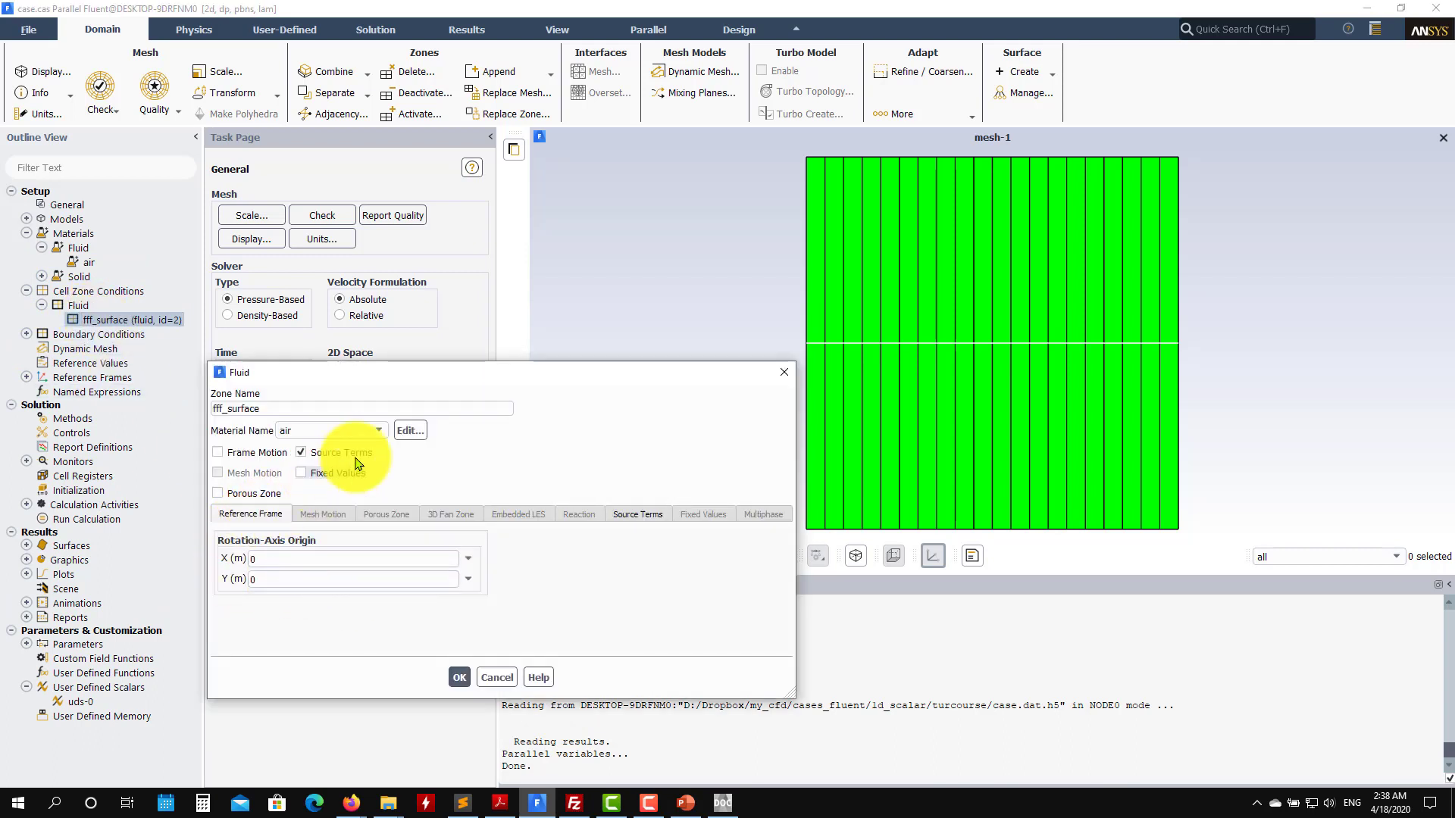
click(302, 452)
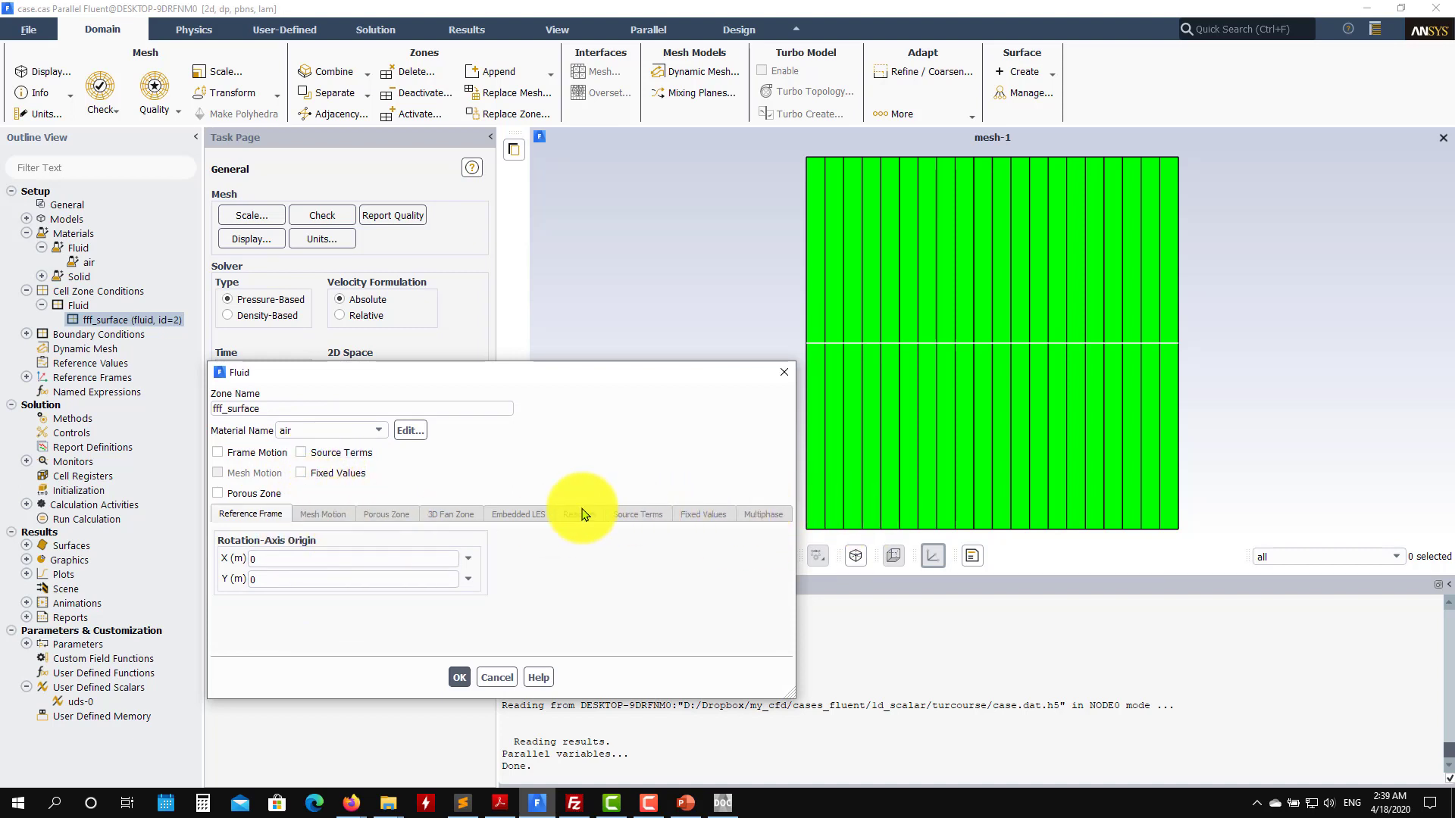
click(302, 453)
click(638, 514)
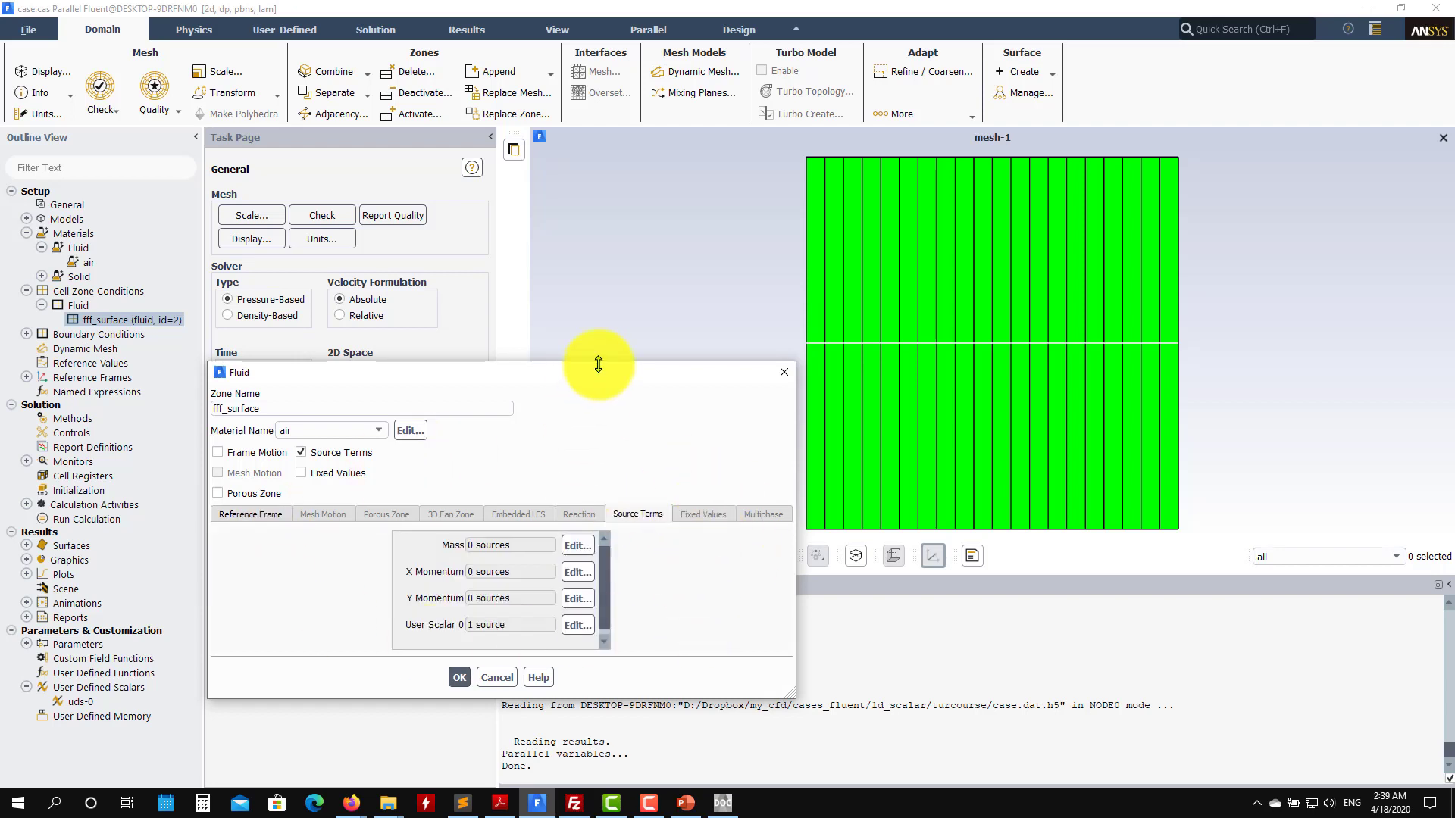
- Enlarge the fluid zone dialog and check the source defined for User Scalar 0
drag(598, 363, 591, 219)
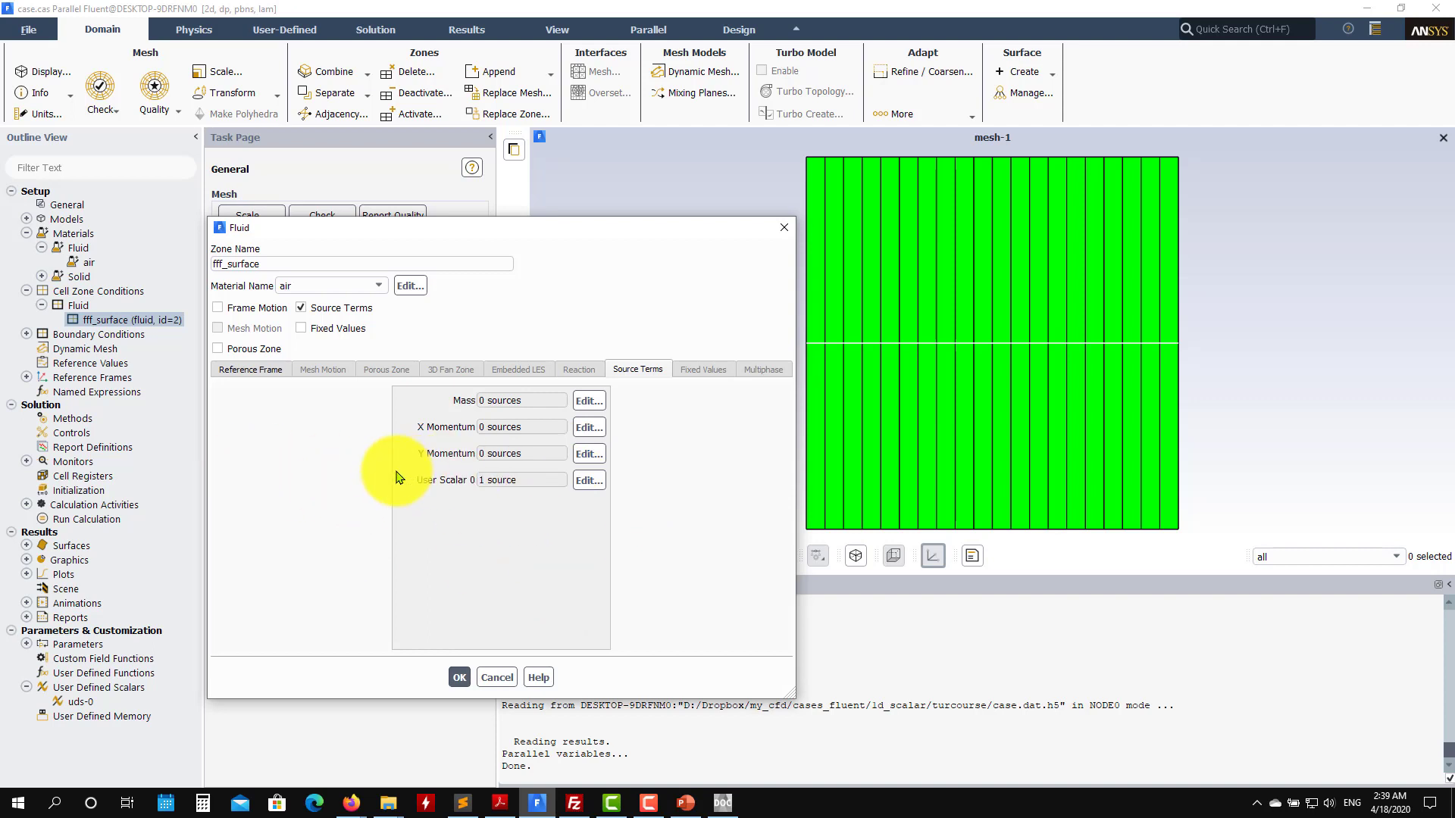
click(589, 481)
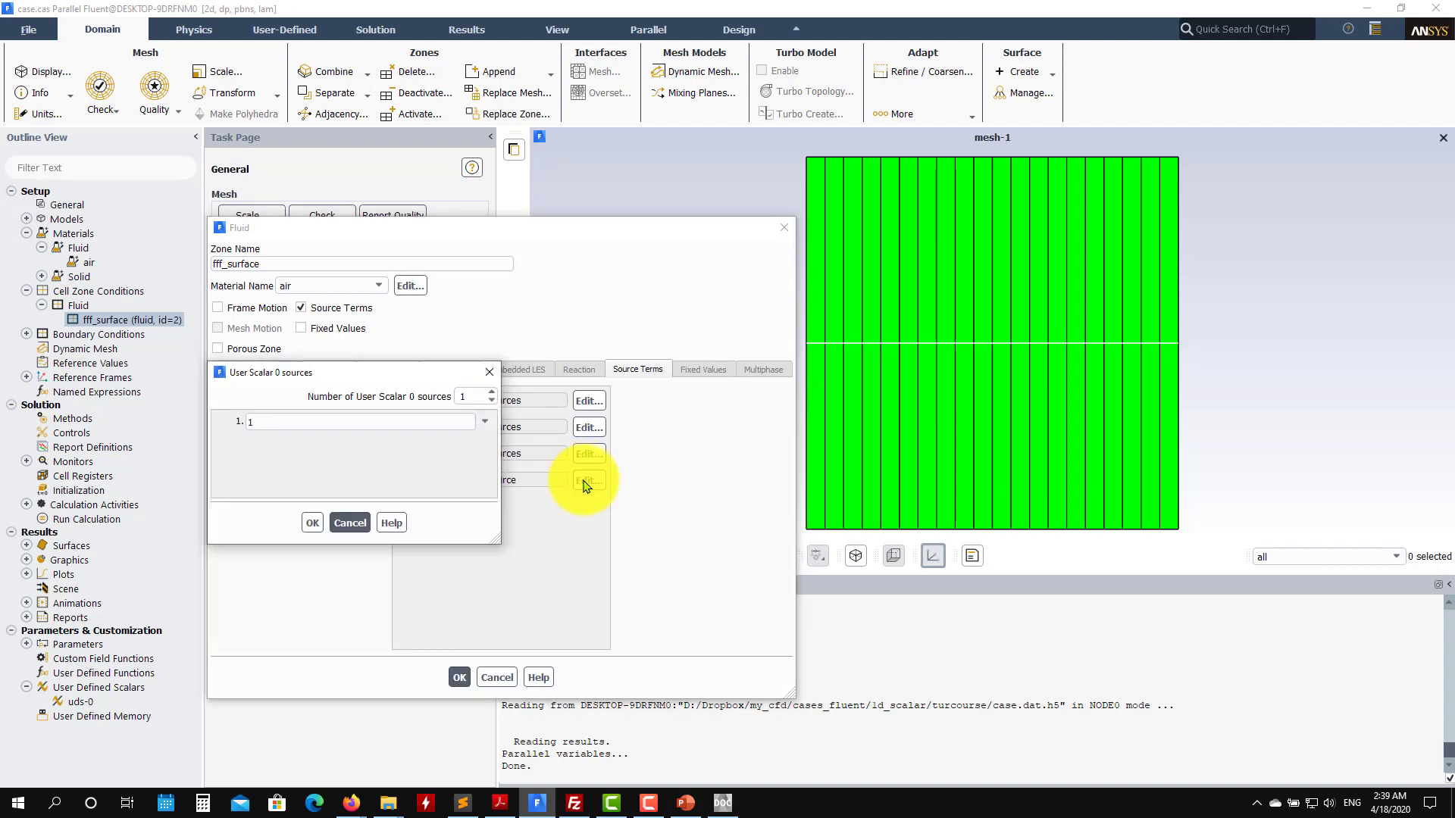
click(311, 523)
click(784, 227)
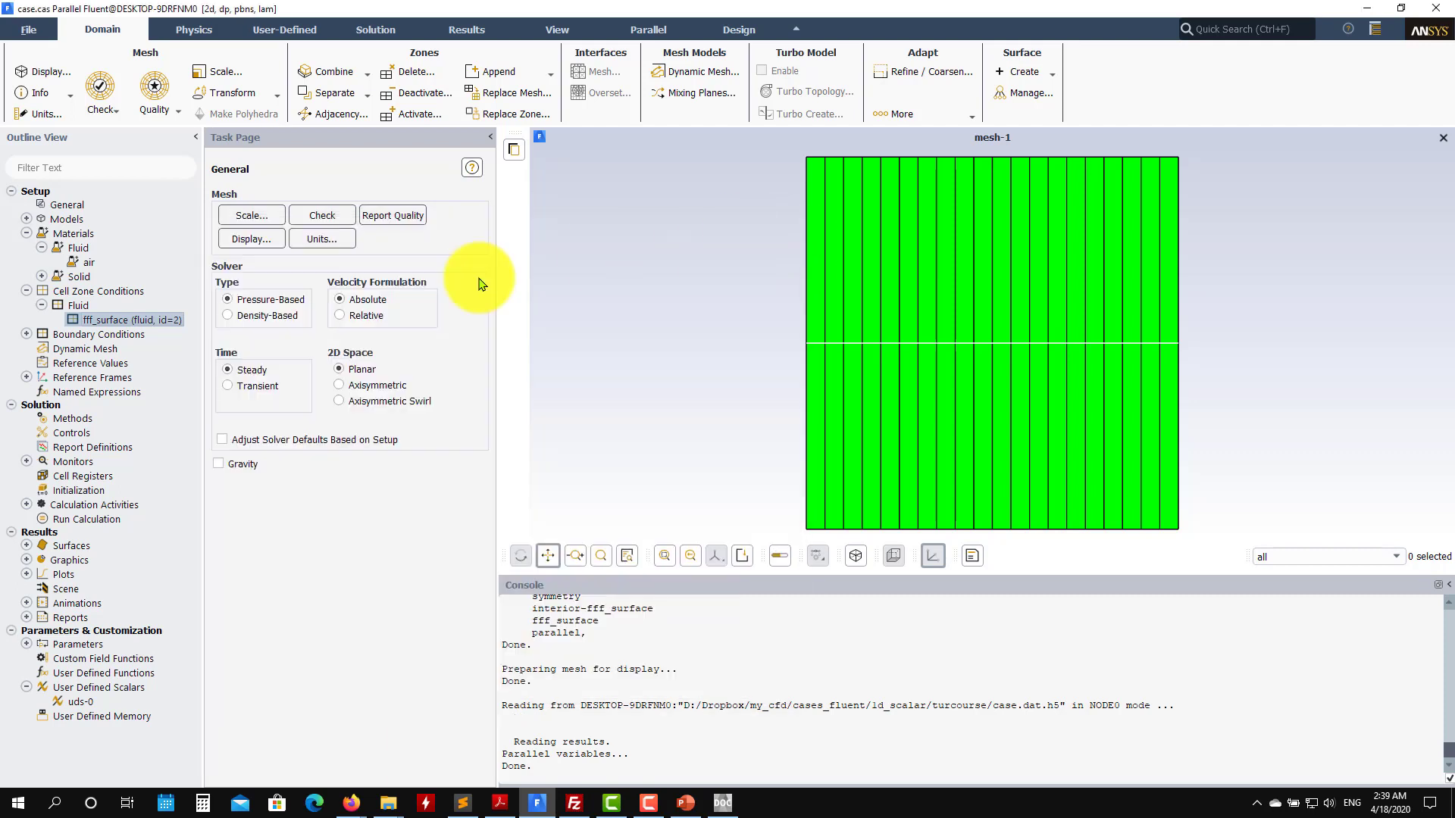
- Review the outlet boundary's momentum settings and its user-defined scalar condition
double_click(59, 339)
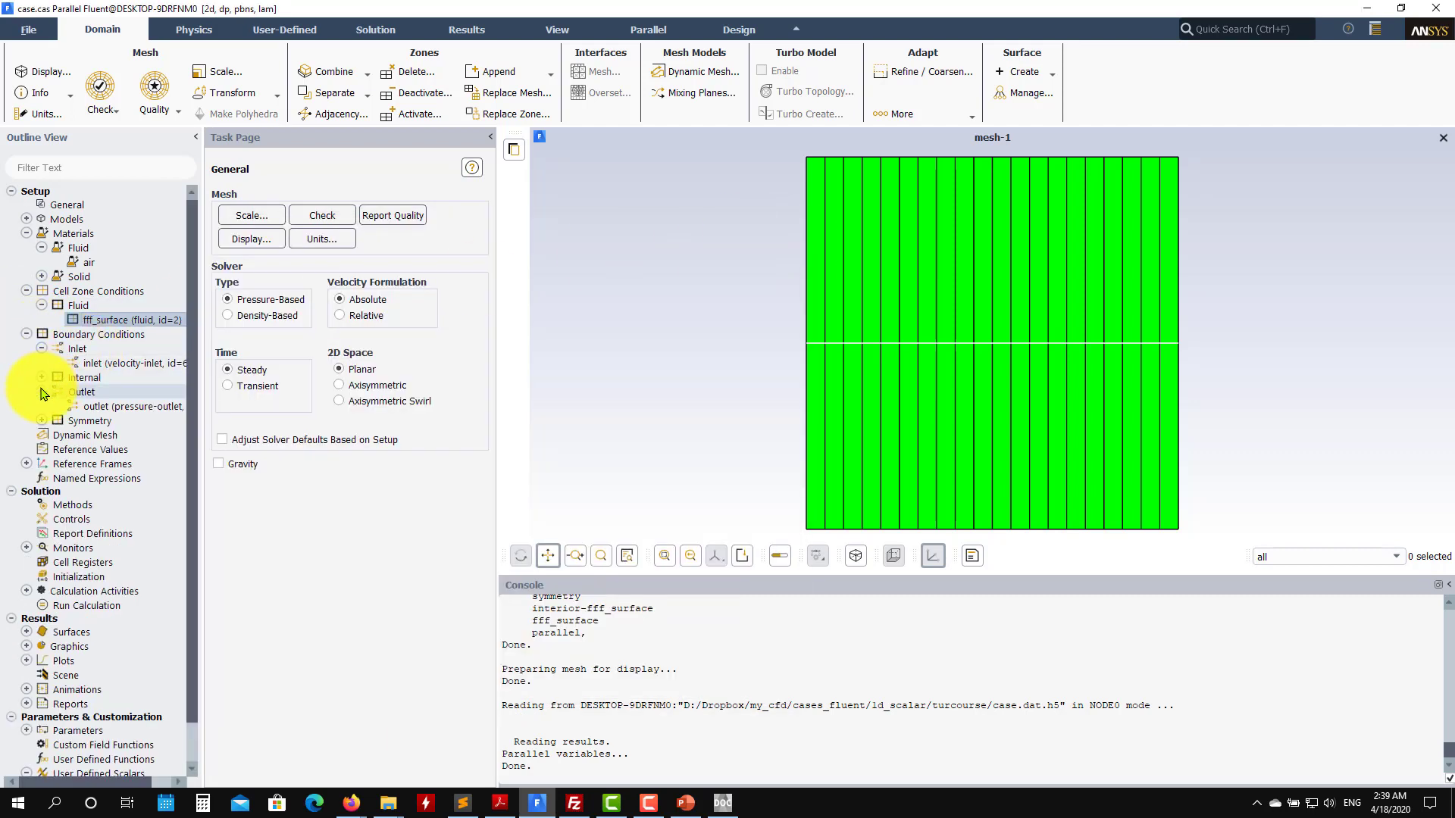
double_click(111, 408)
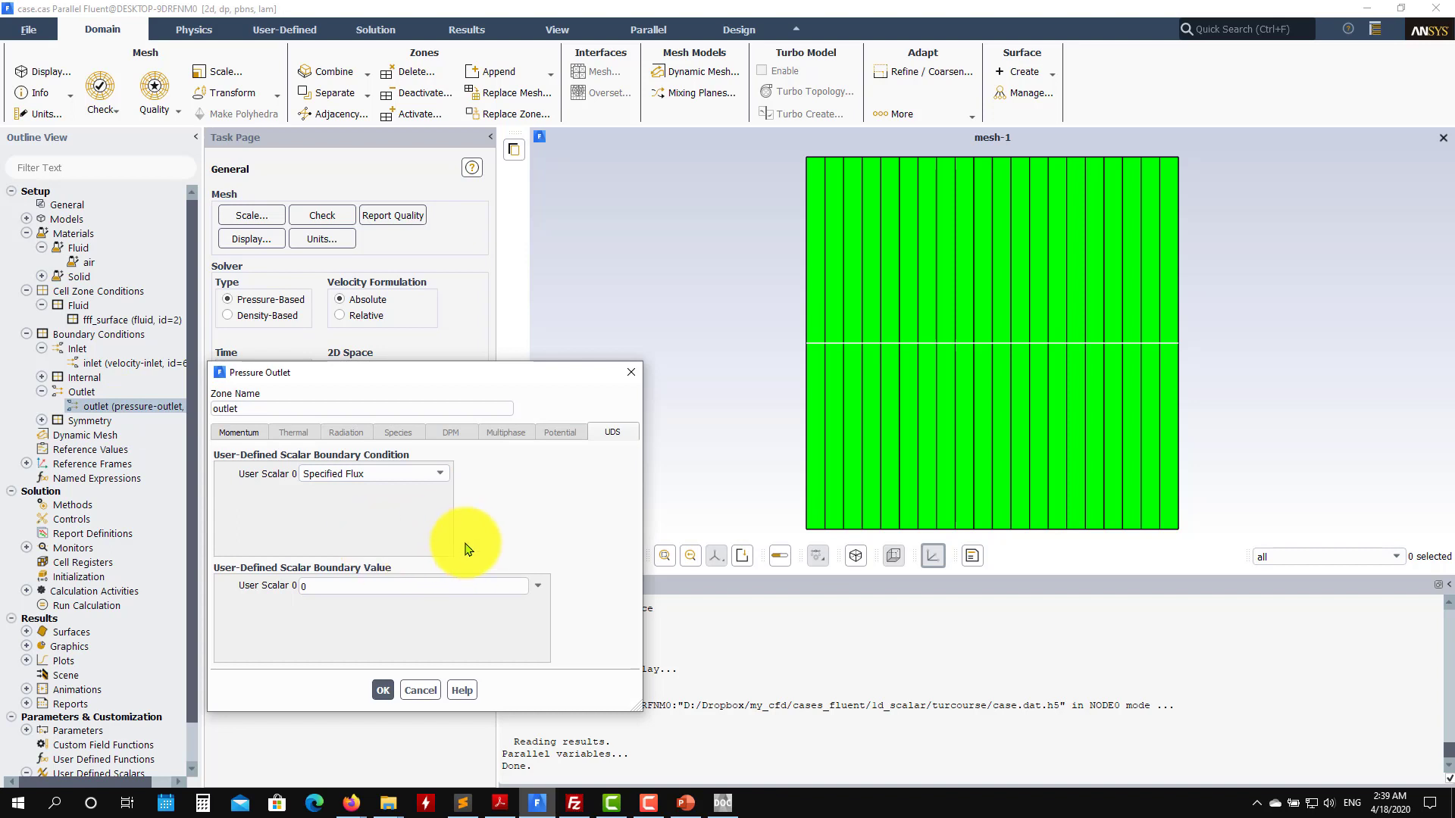
click(238, 432)
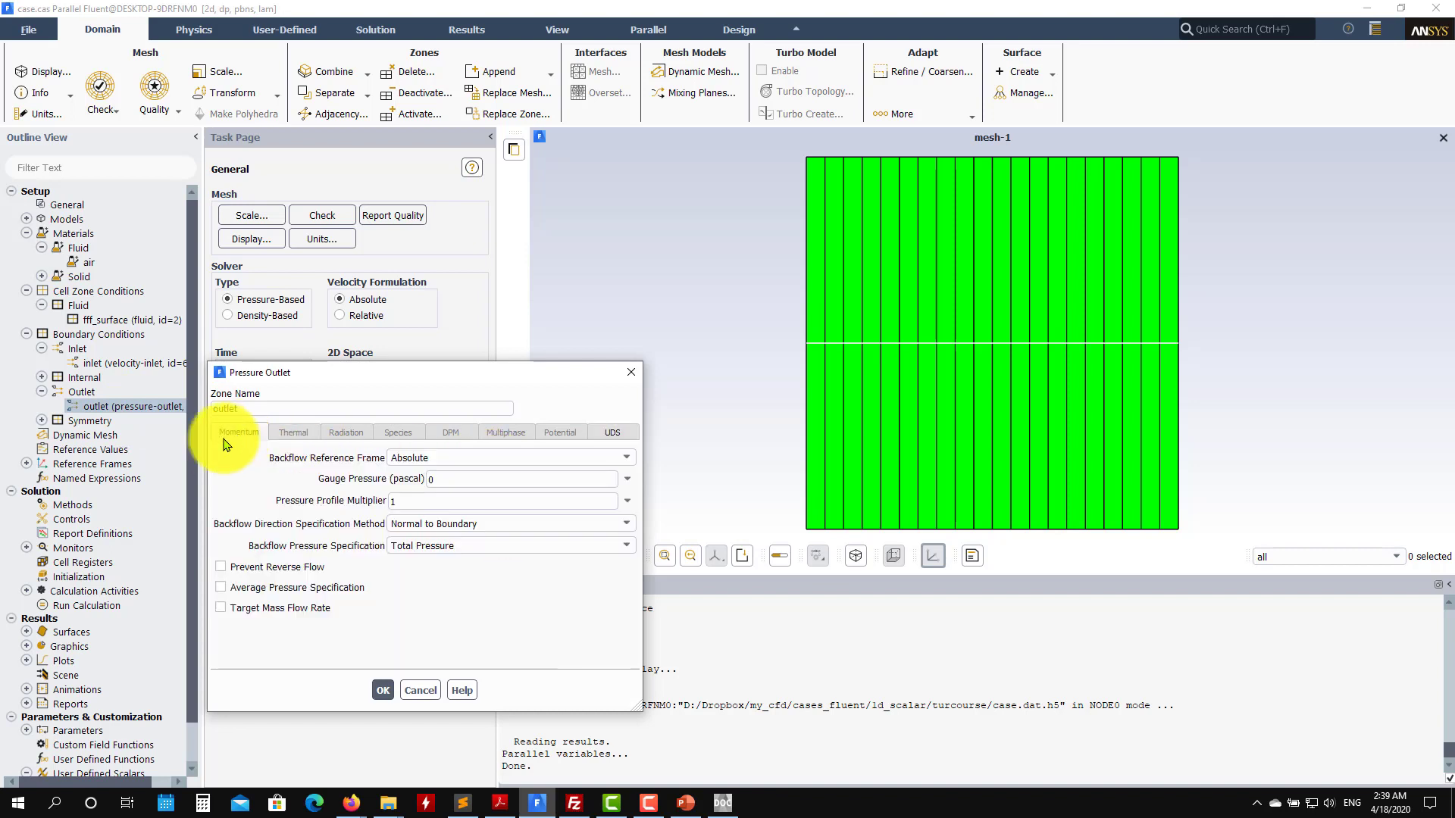
click(612, 432)
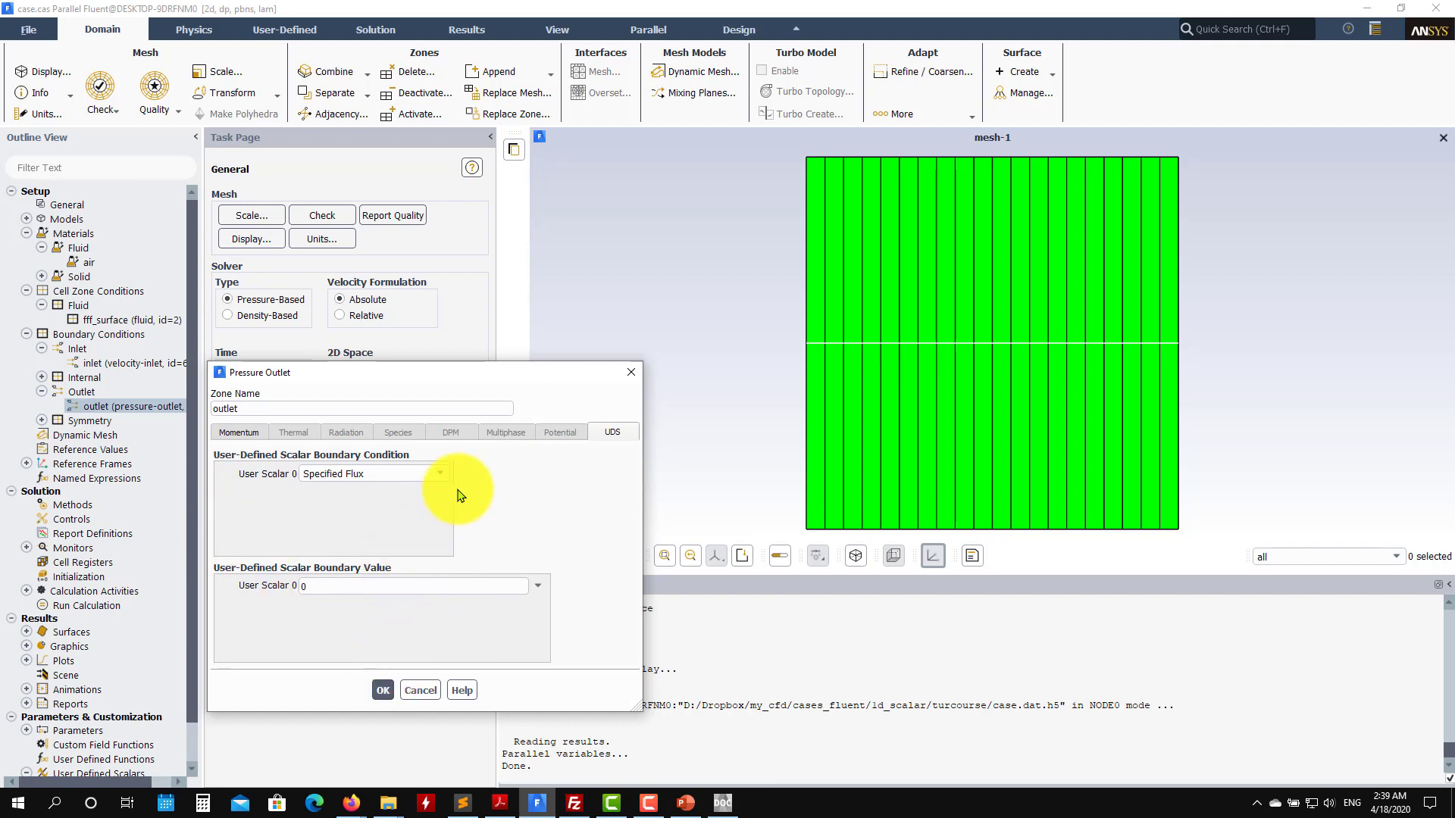
click(382, 690)
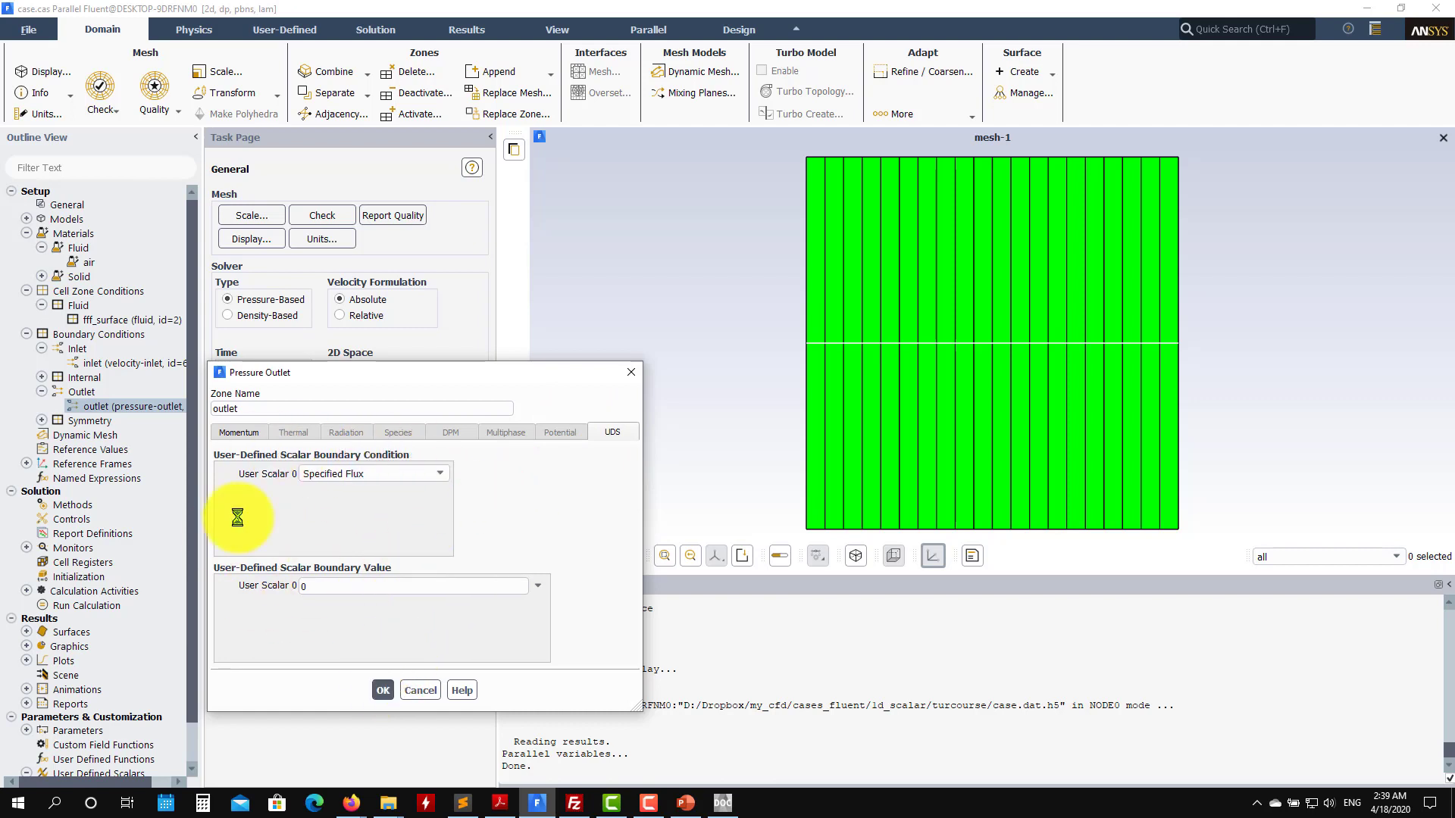
- Review the inlet boundary's user-defined scalar condition, its available condition types and the momentum settings
double_click(106, 362)
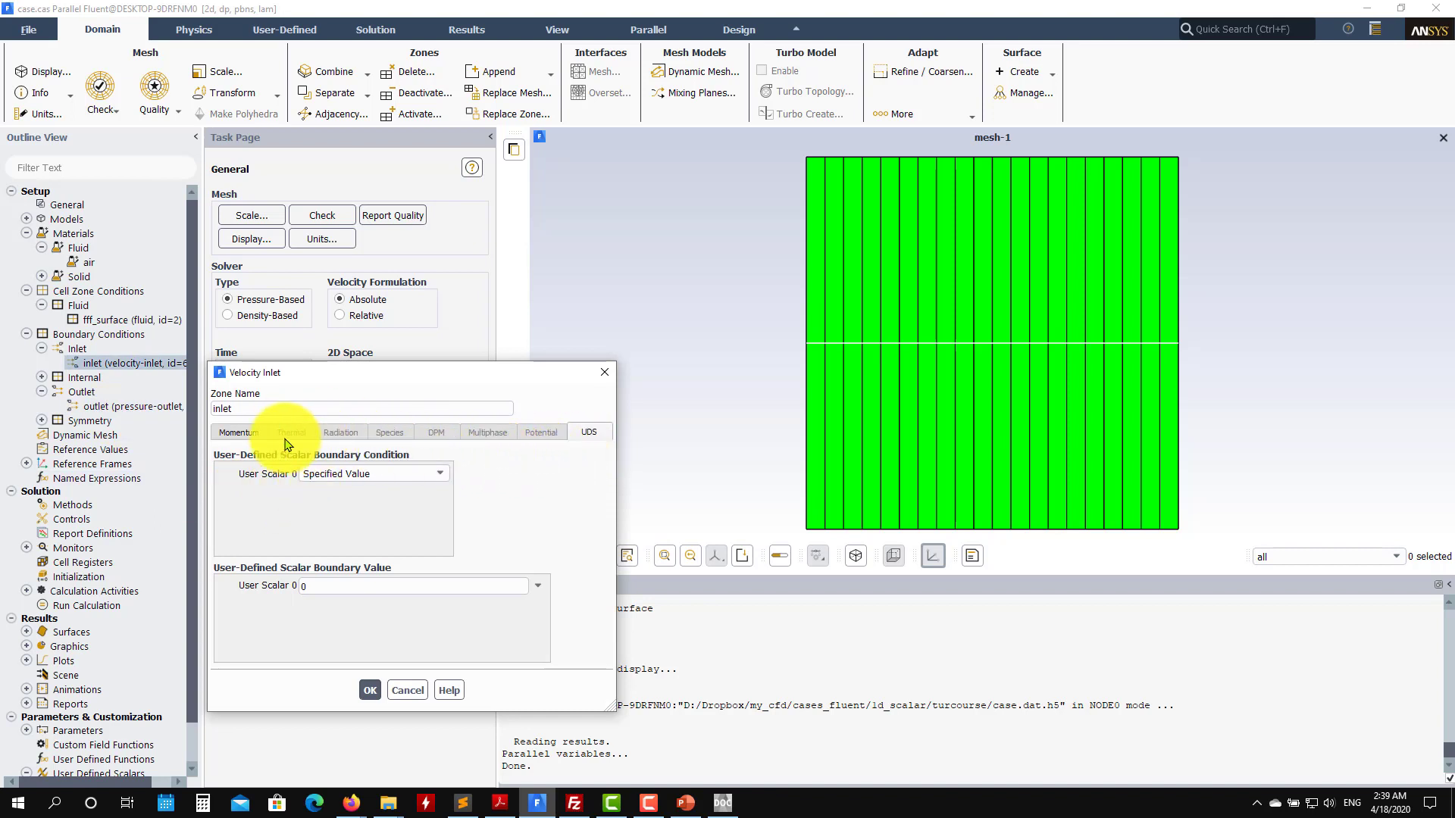
click(447, 476)
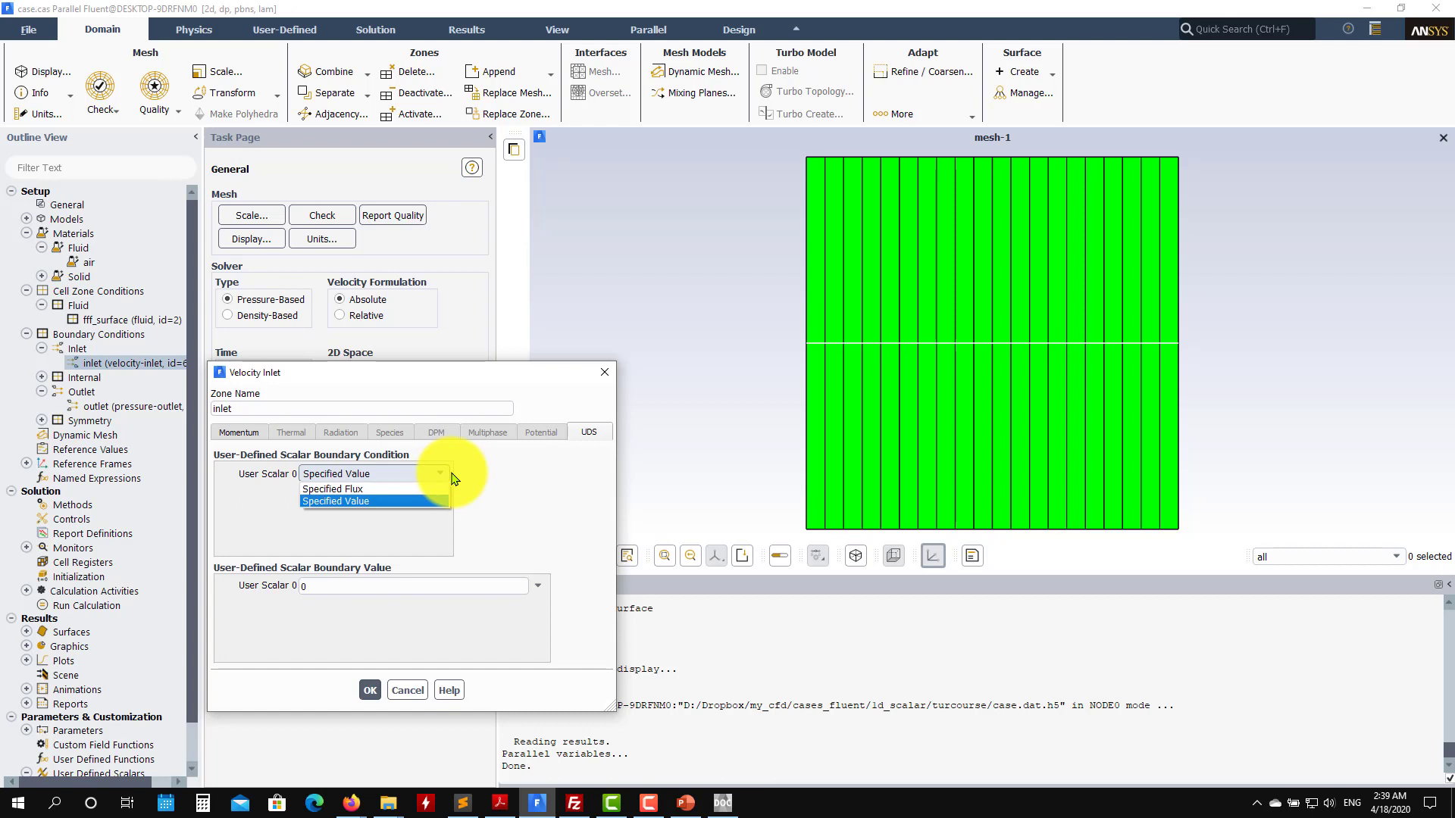
click(452, 478)
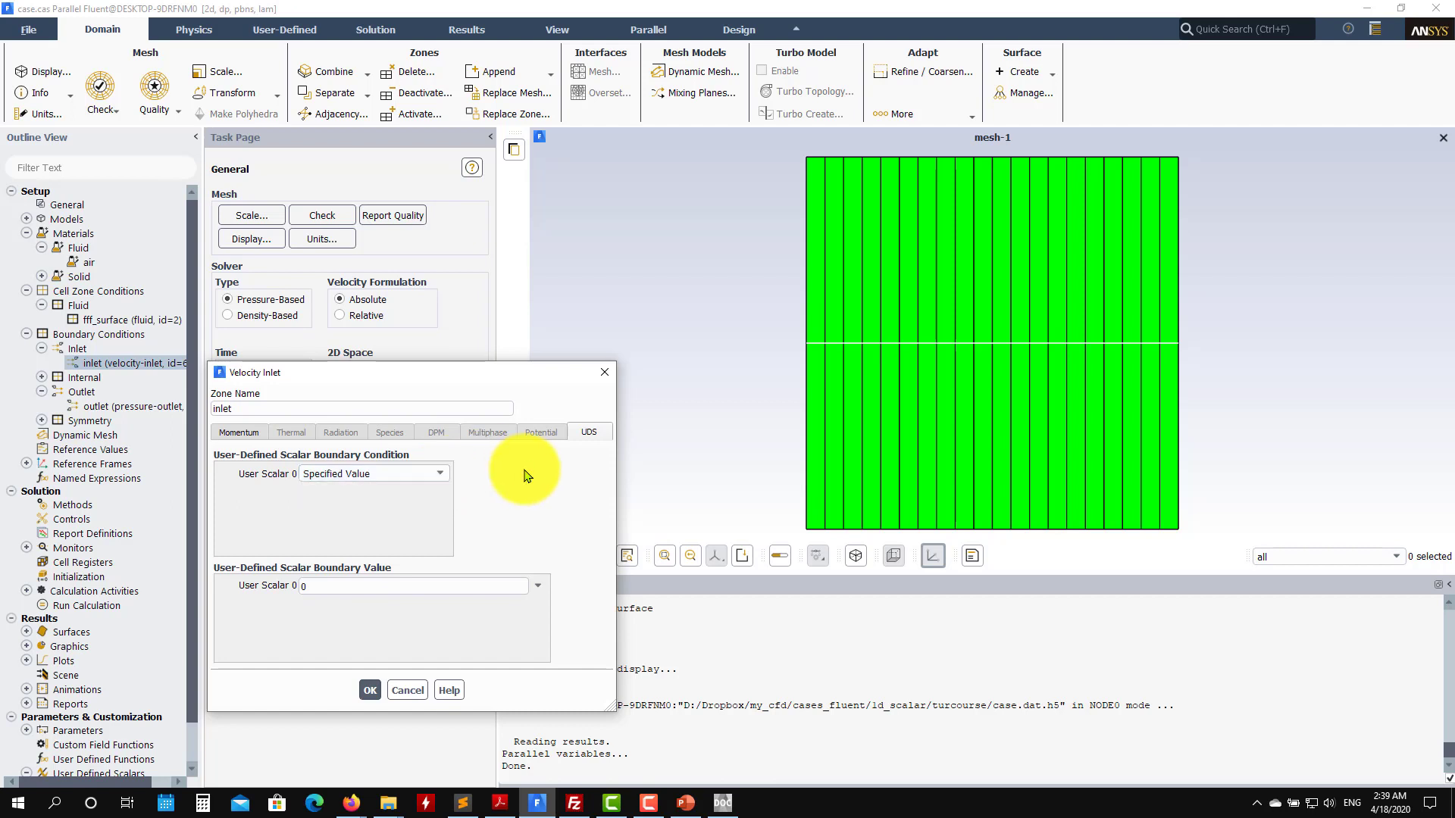
click(239, 432)
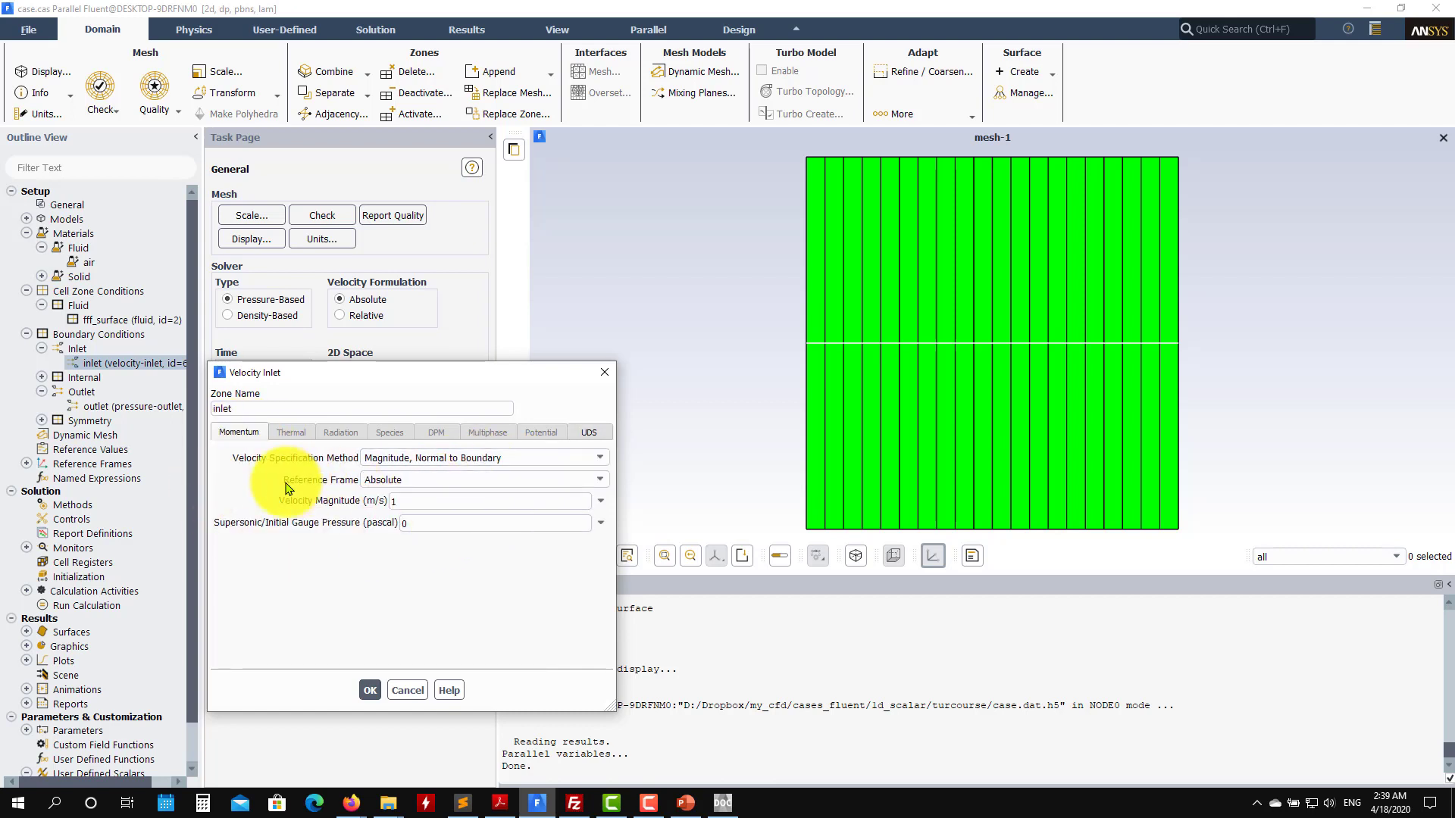
click(604, 372)
- Collapse the Inlet and Outlet groups under Boundary Conditions
click(42, 348)
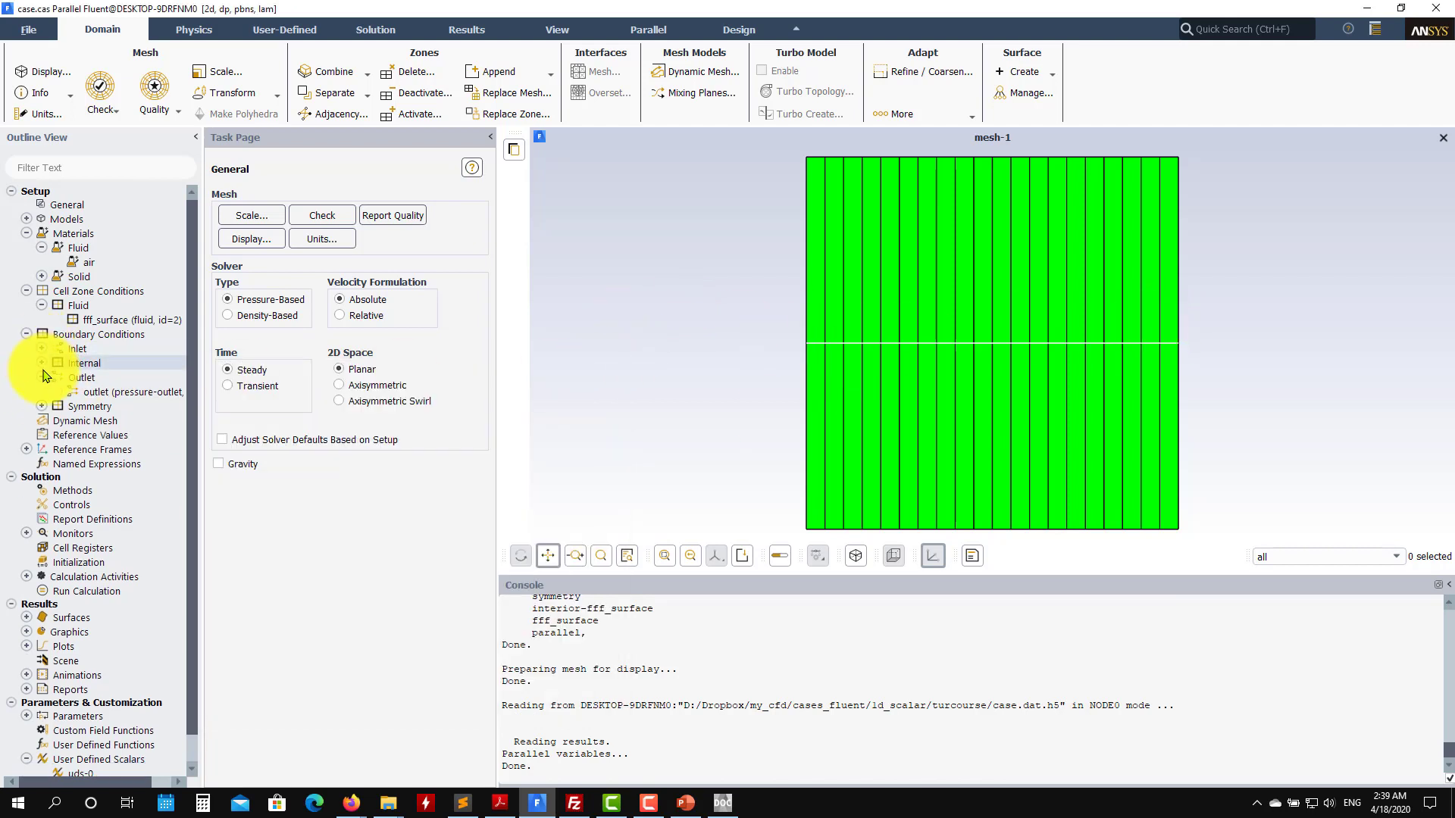
click(41, 363)
click(42, 362)
click(41, 377)
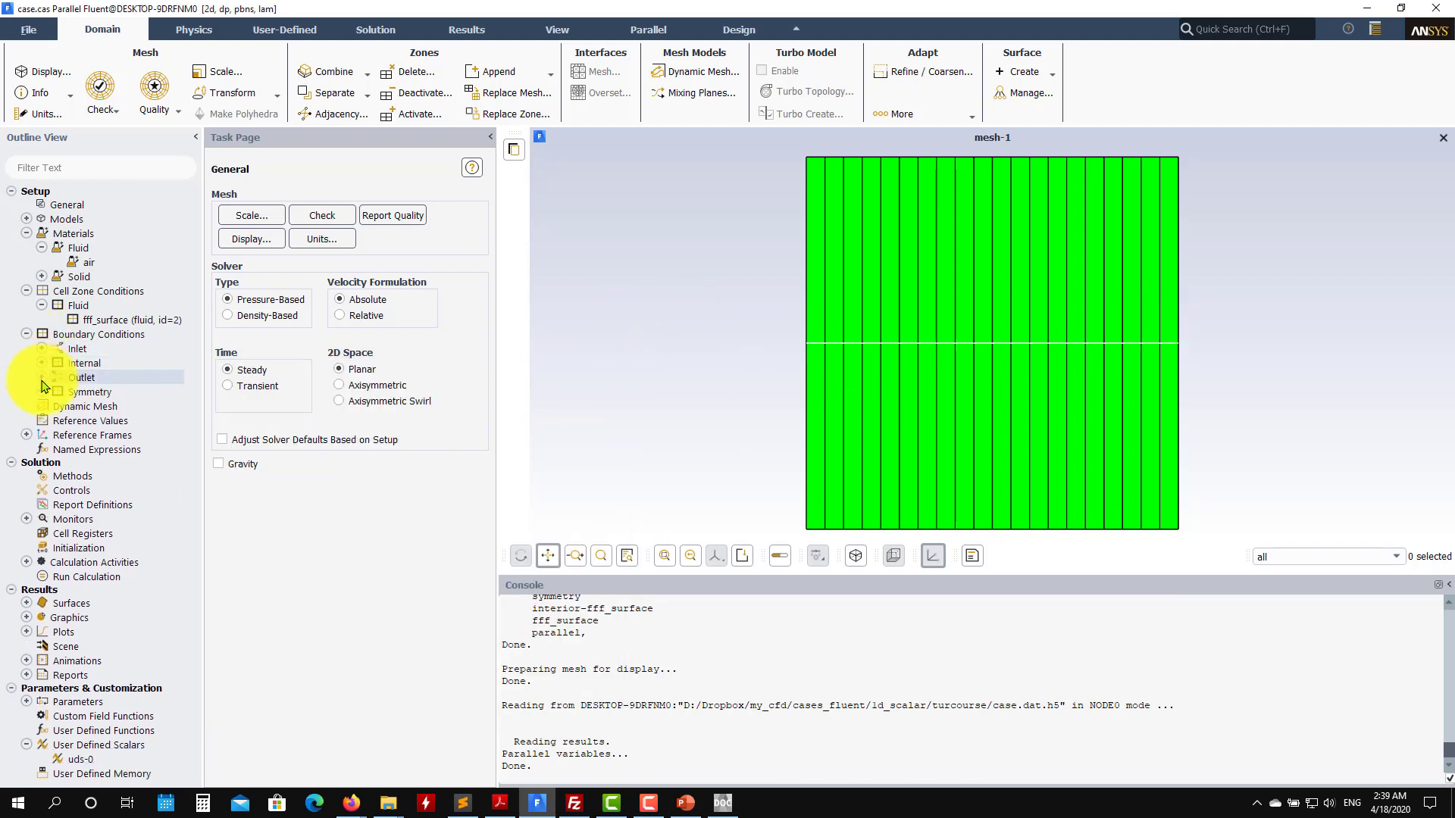
- Review the solution methods and the available pressure-velocity coupling schemes, keeping SIMPLE selected
click(73, 476)
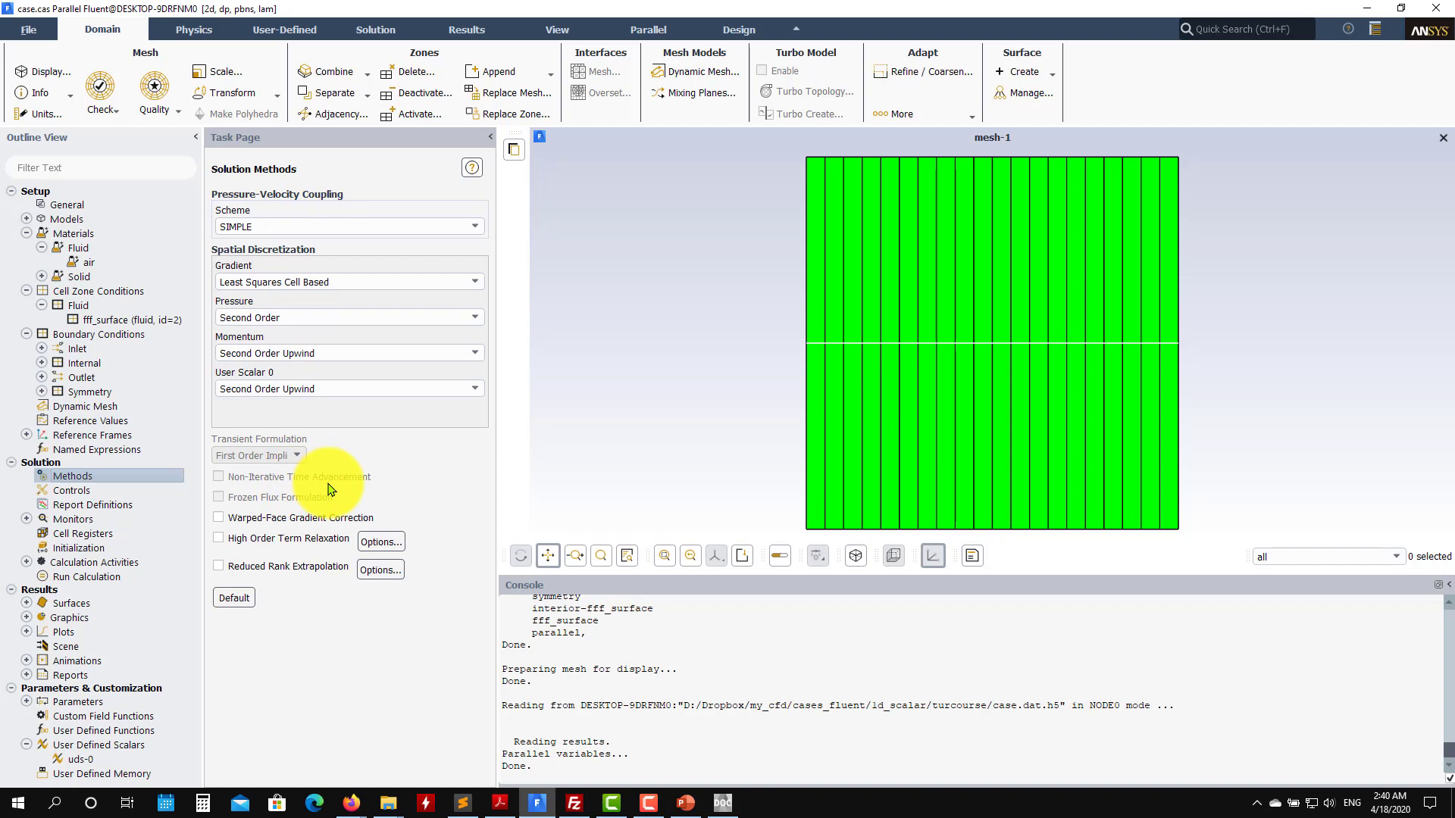
click(475, 226)
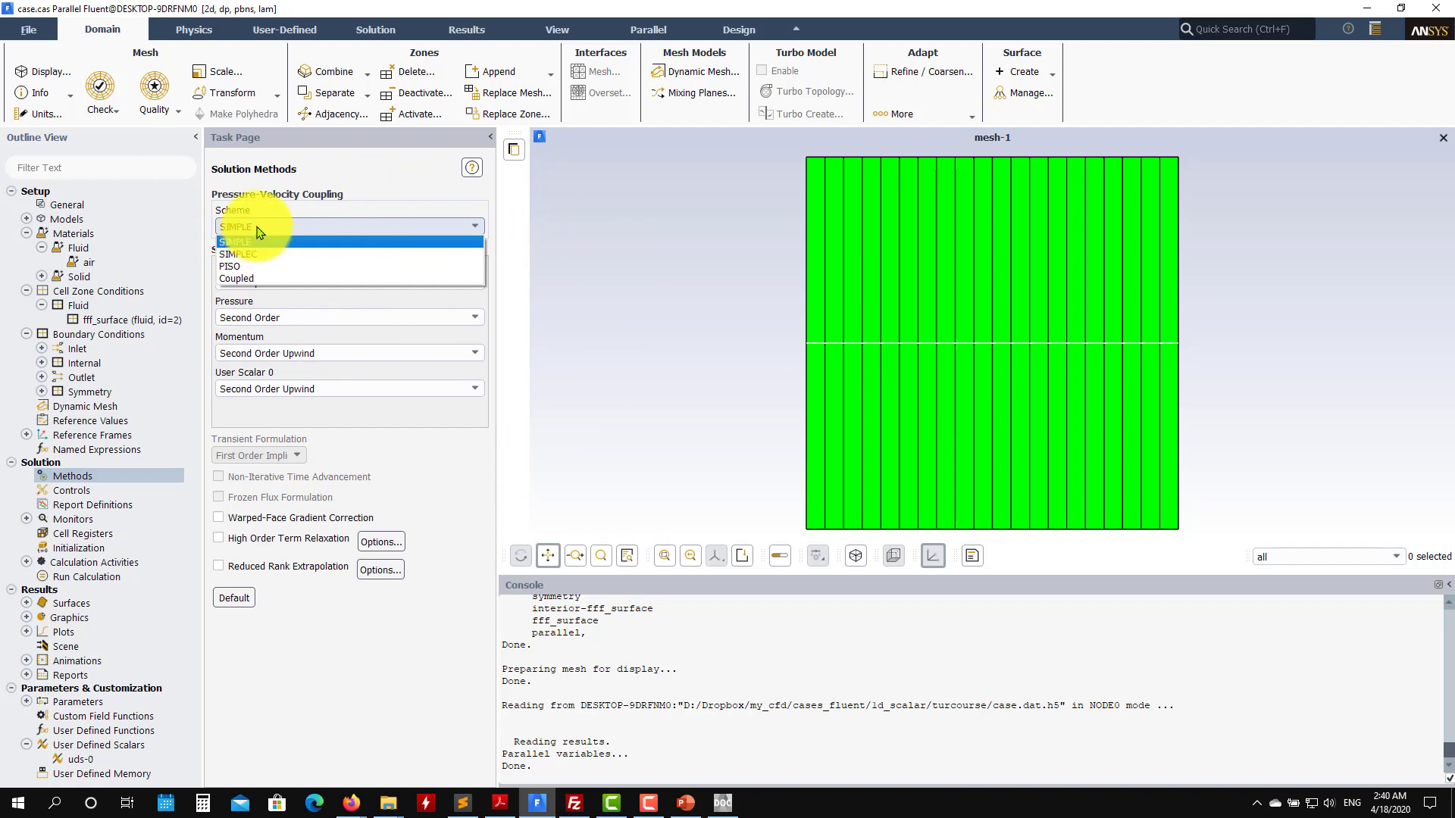
click(234, 241)
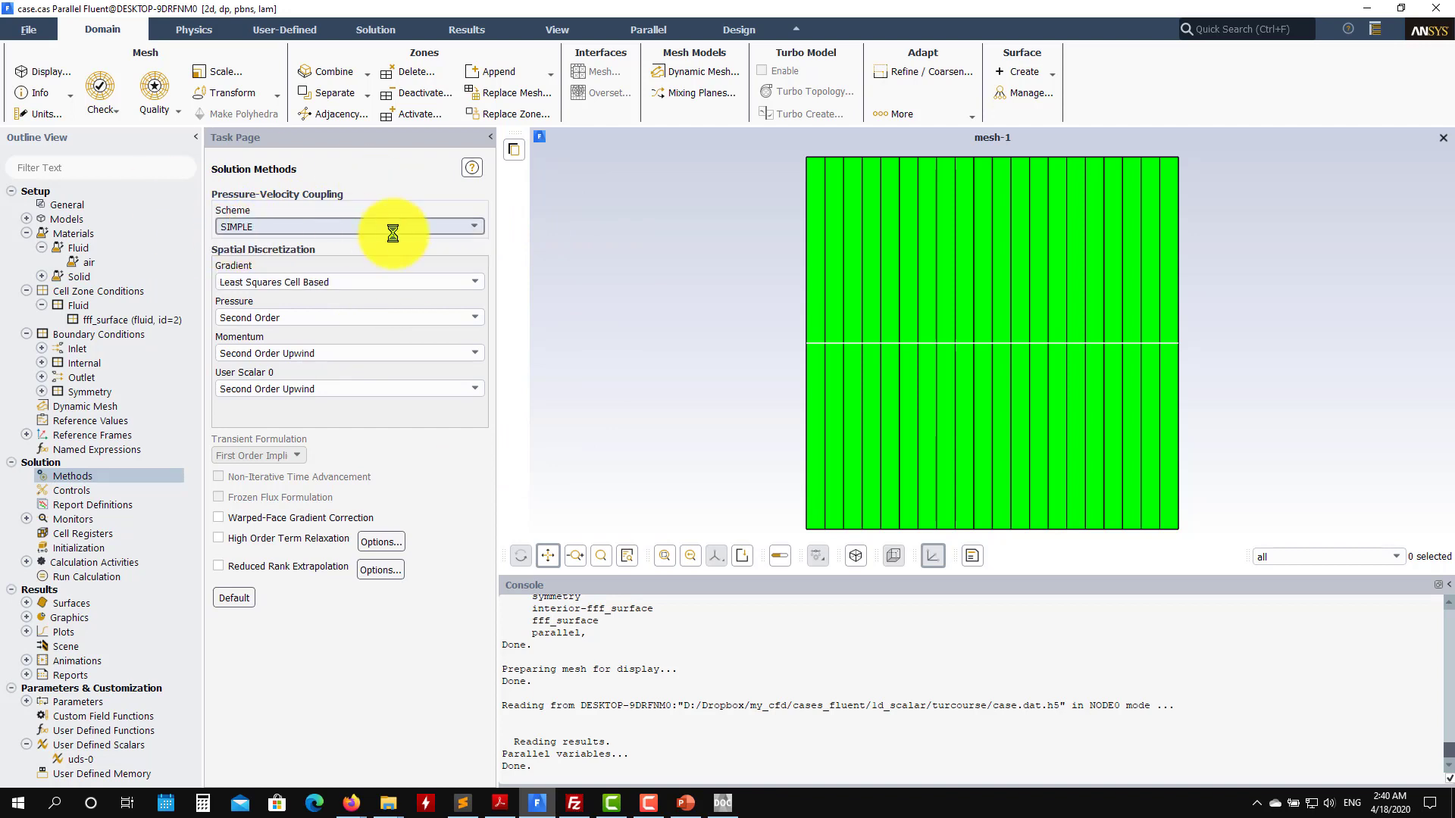
click(483, 228)
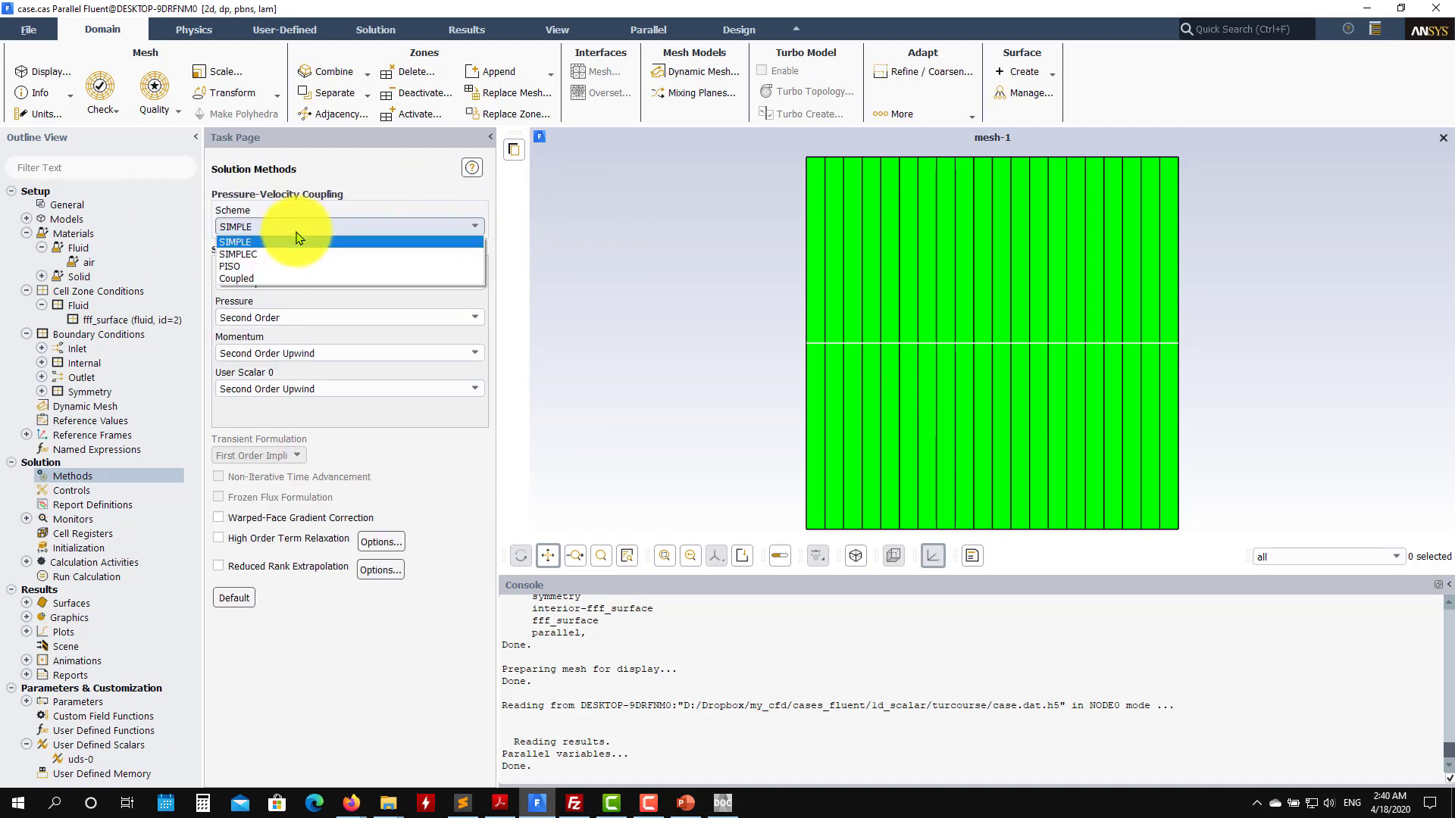
click(254, 241)
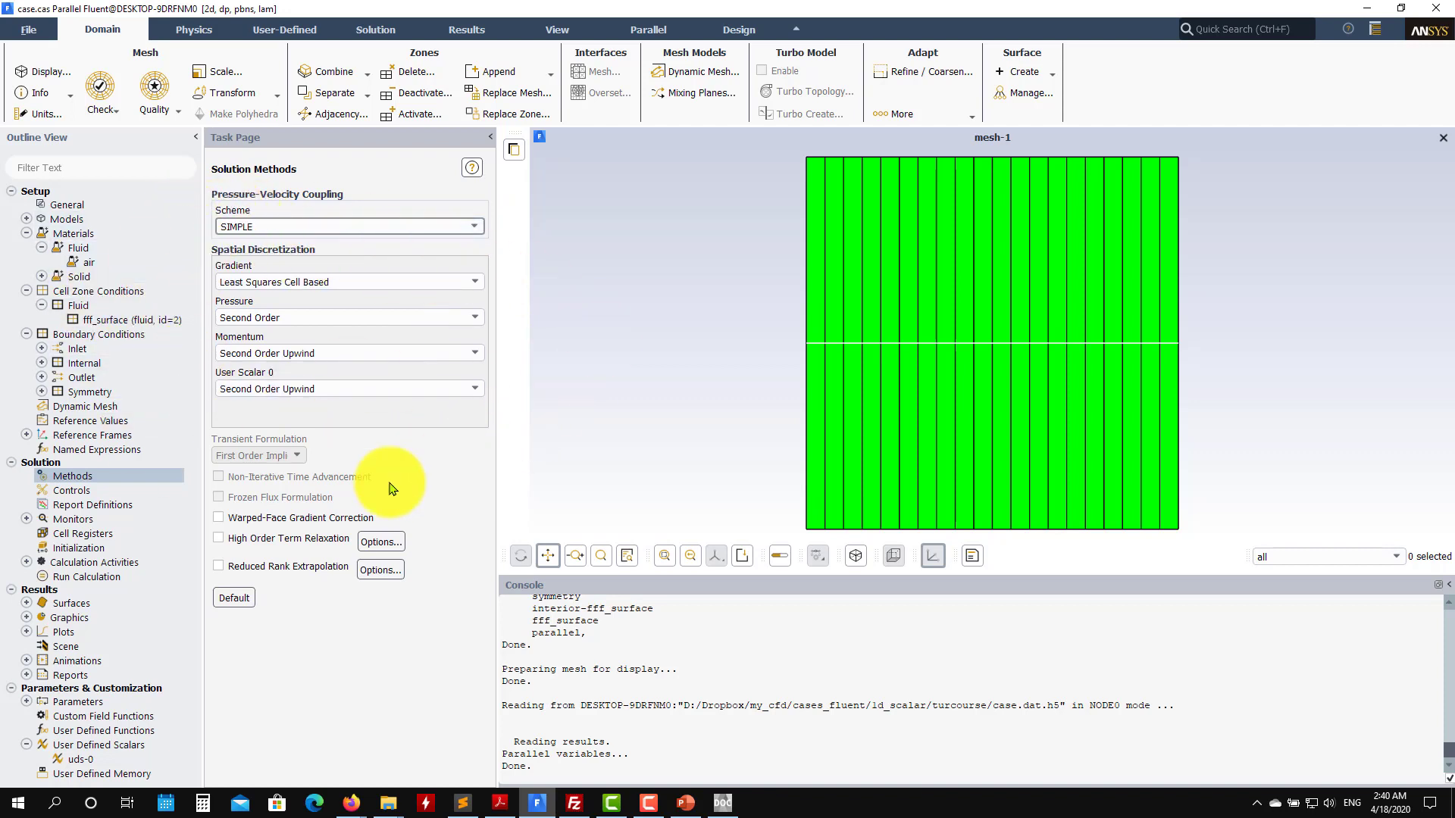
- Review the under-relaxation factors in the solution controls, focusing on the value for User Scalar 0
click(80, 490)
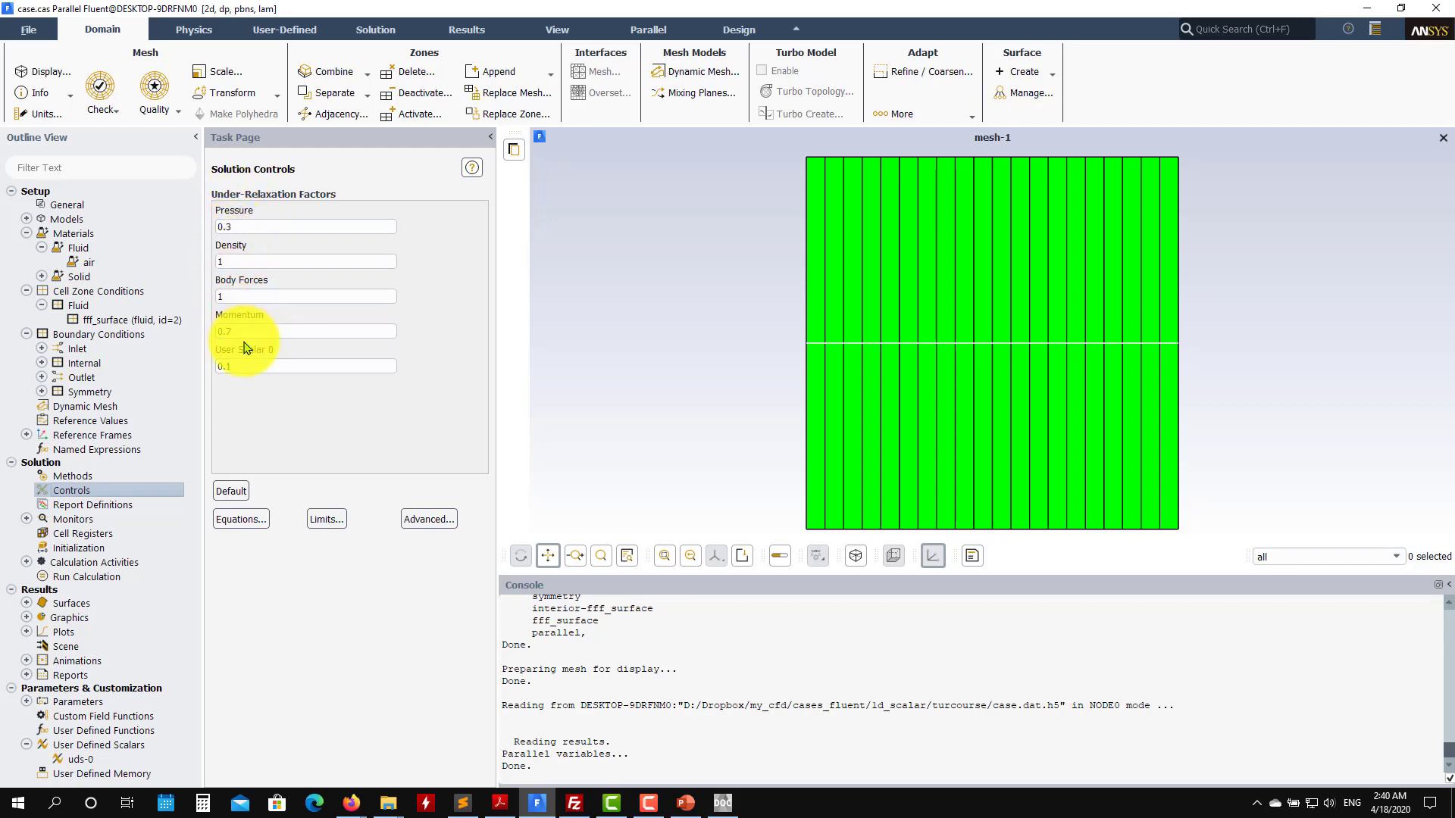
drag(262, 361, 187, 364)
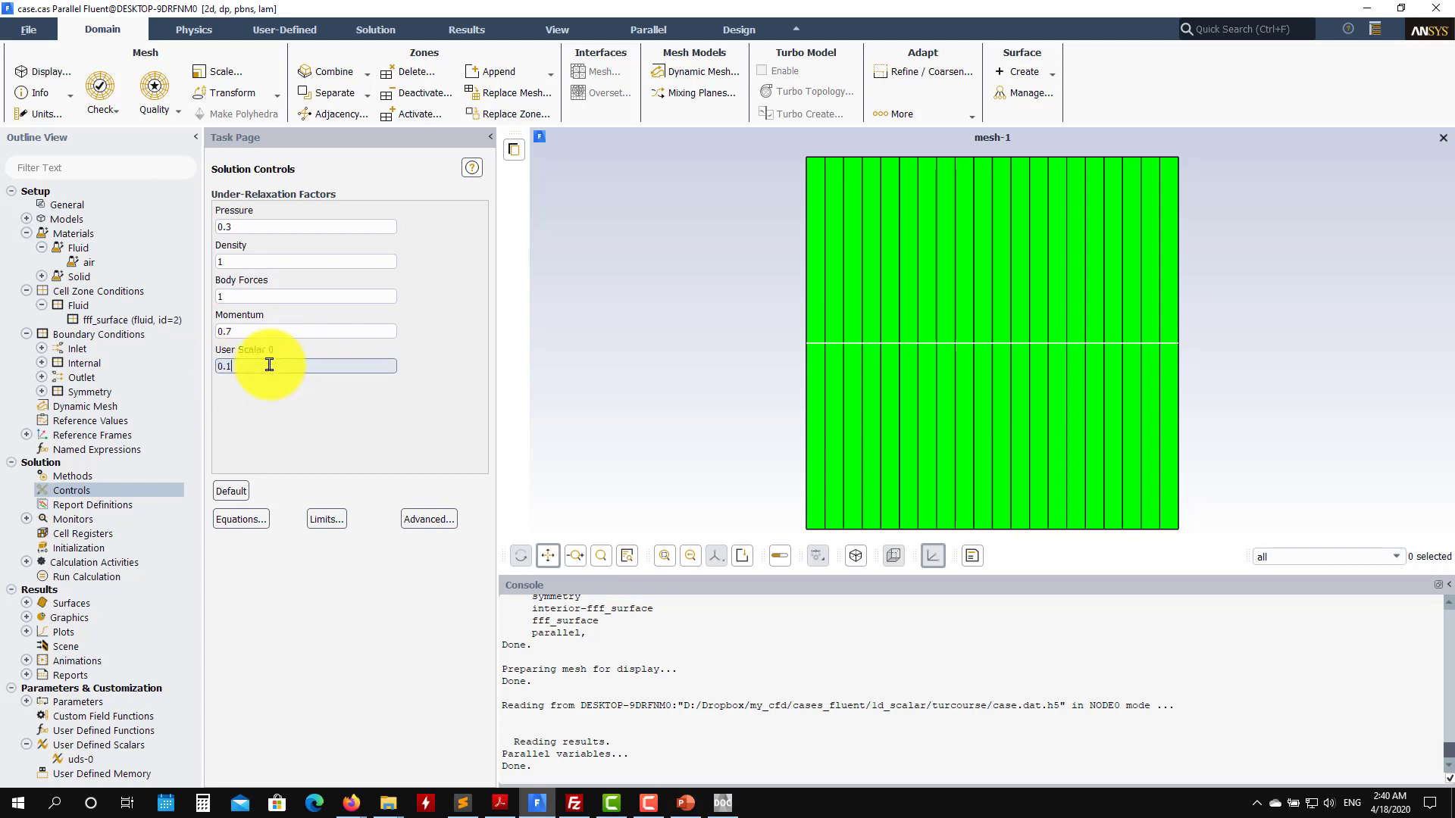
drag(269, 364, 178, 390)
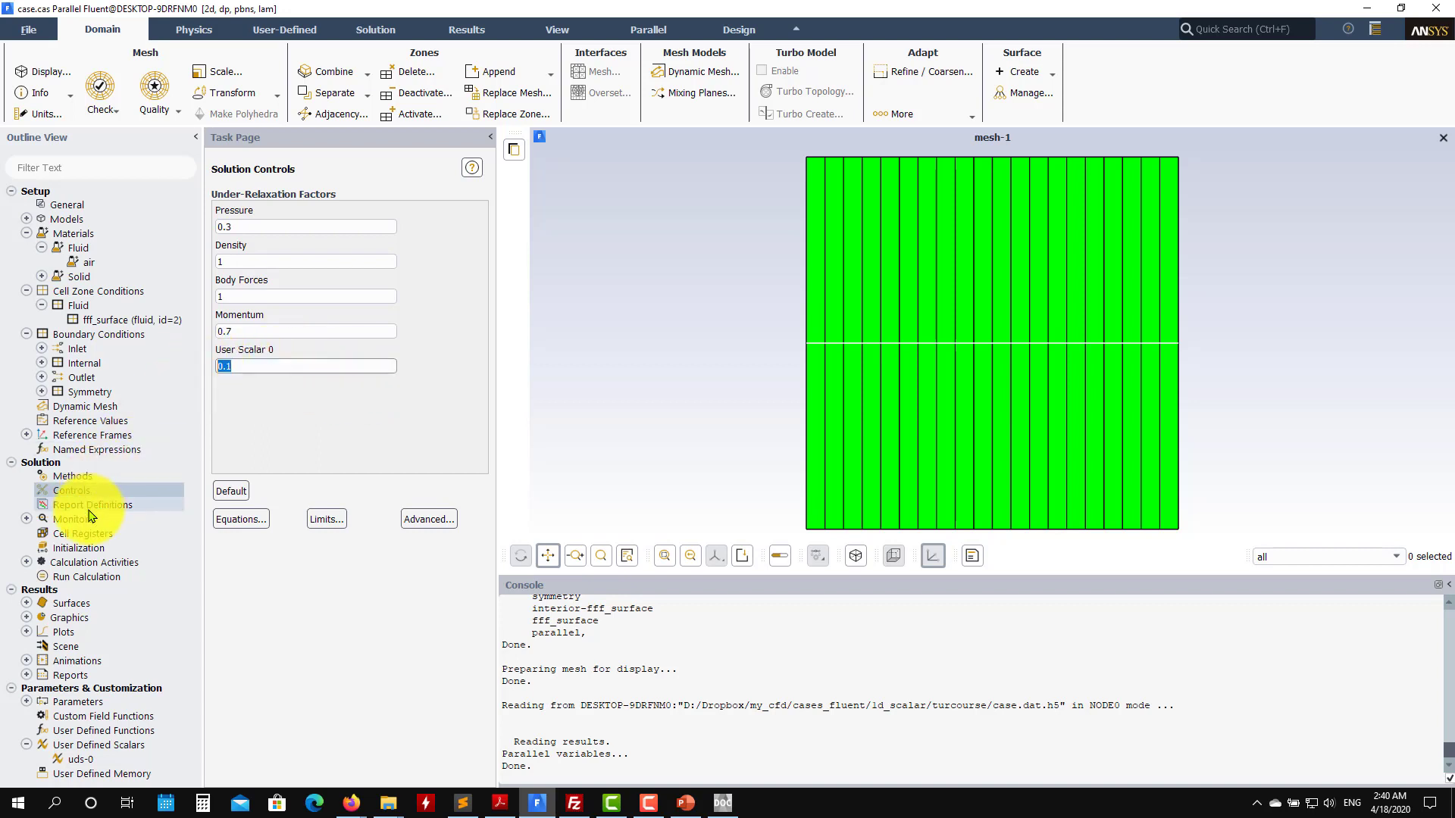
- Check which equations are monitored in the residual monitors and their convergence criteria
click(26, 519)
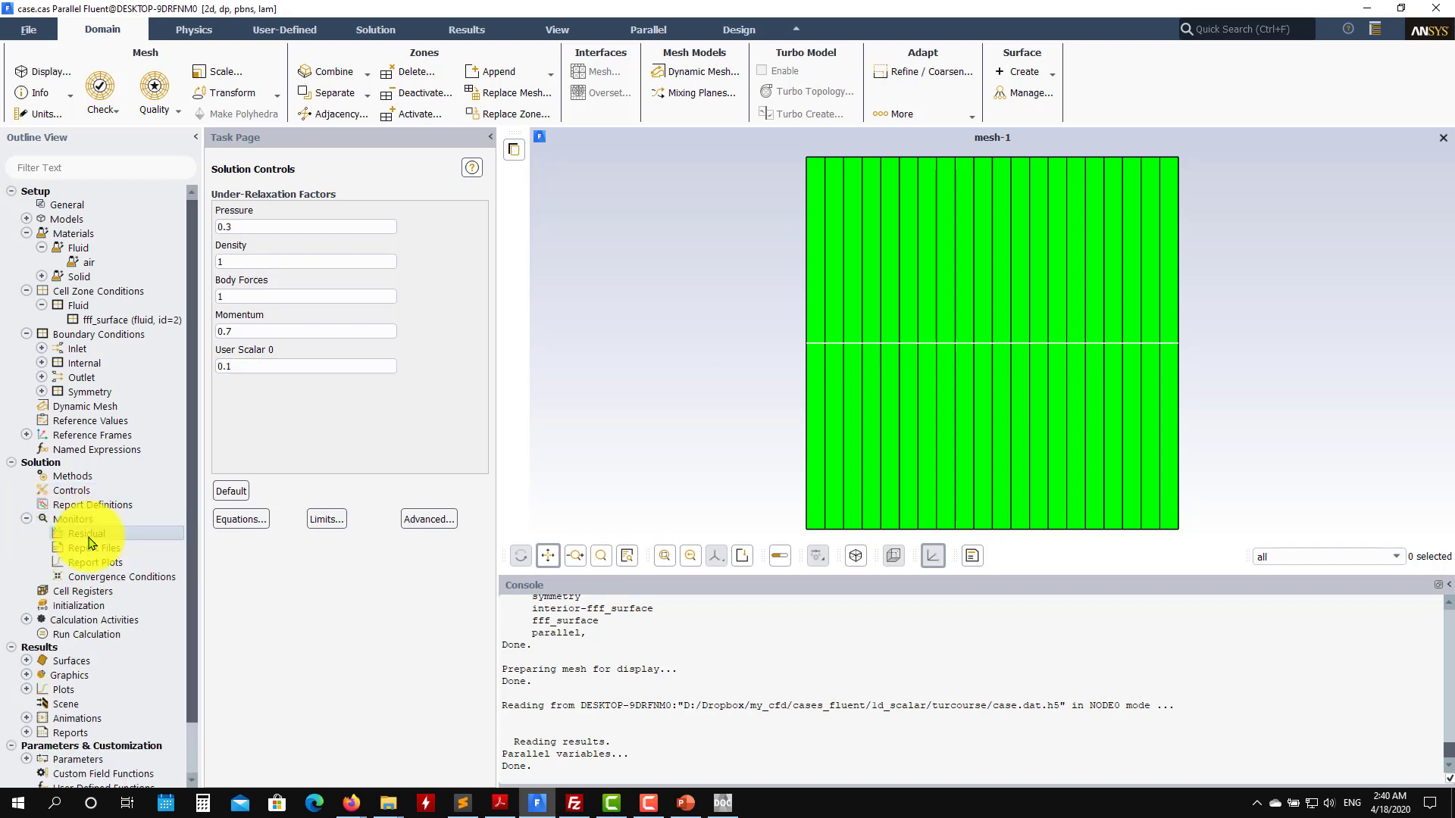
double_click(86, 533)
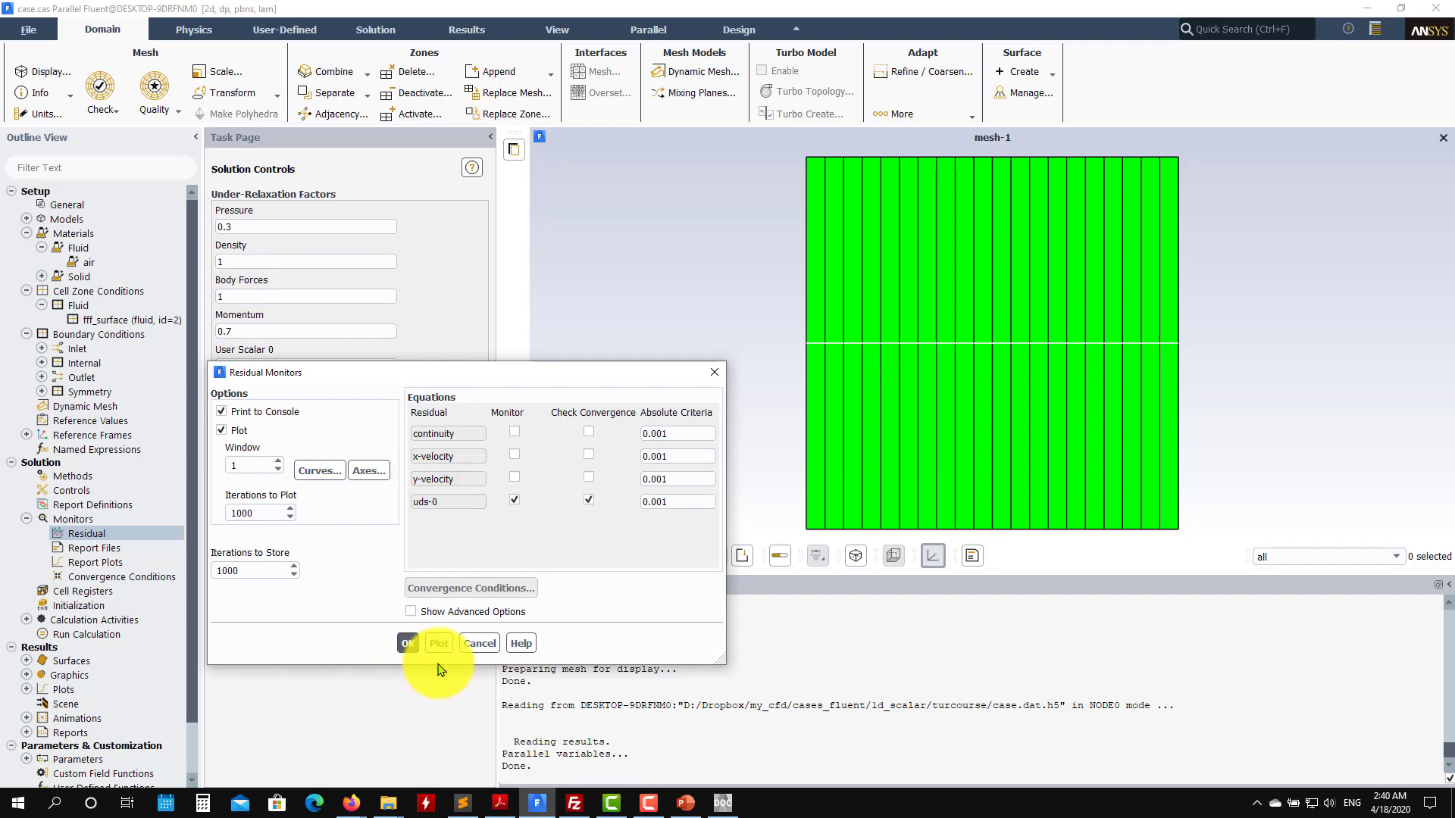
click(409, 644)
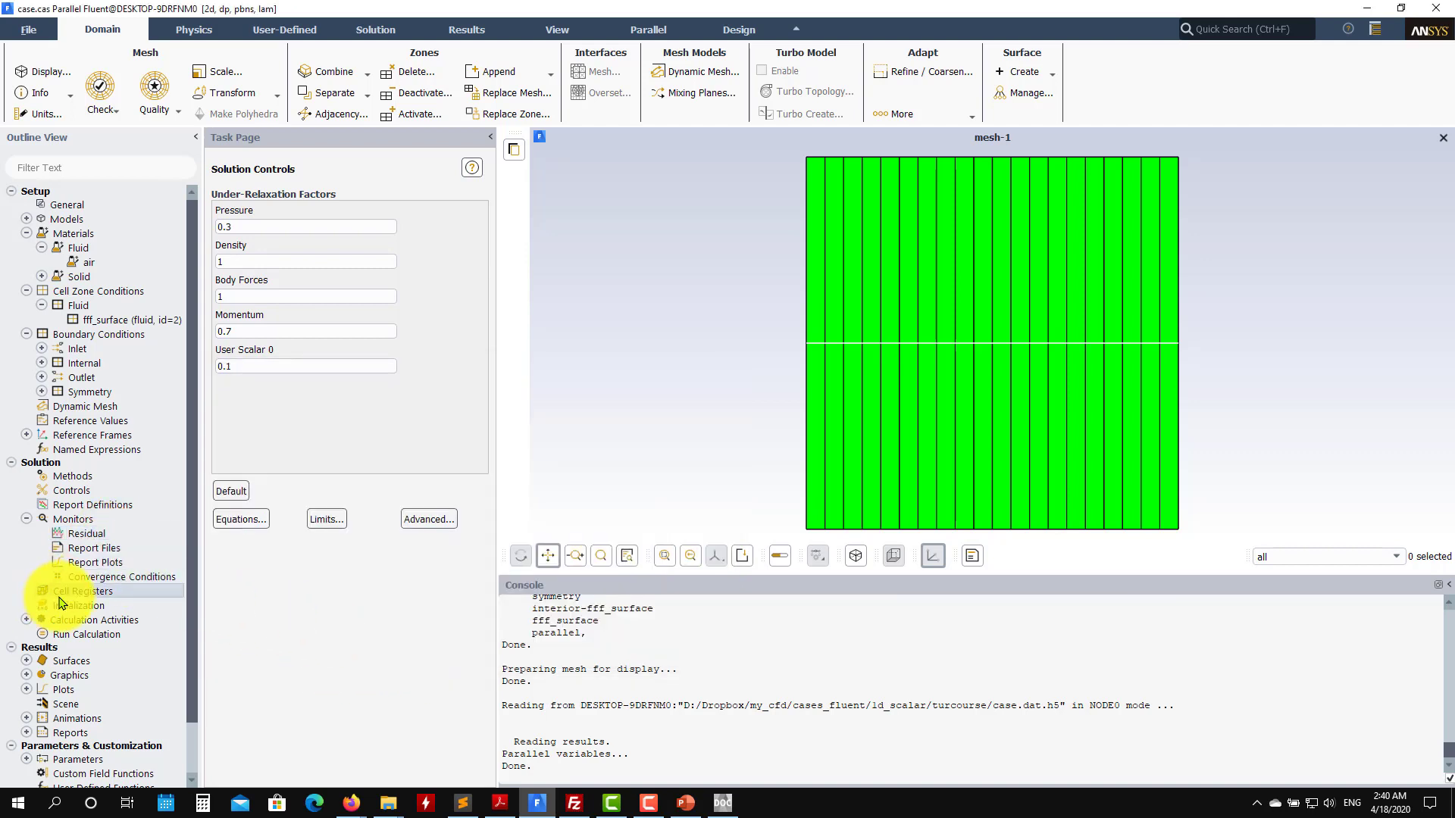
- Initialize the solution with Standard Initialization, using X Velocity 1 m/s and User Scalar 0 at 0
double_click(61, 595)
click(343, 570)
click(74, 605)
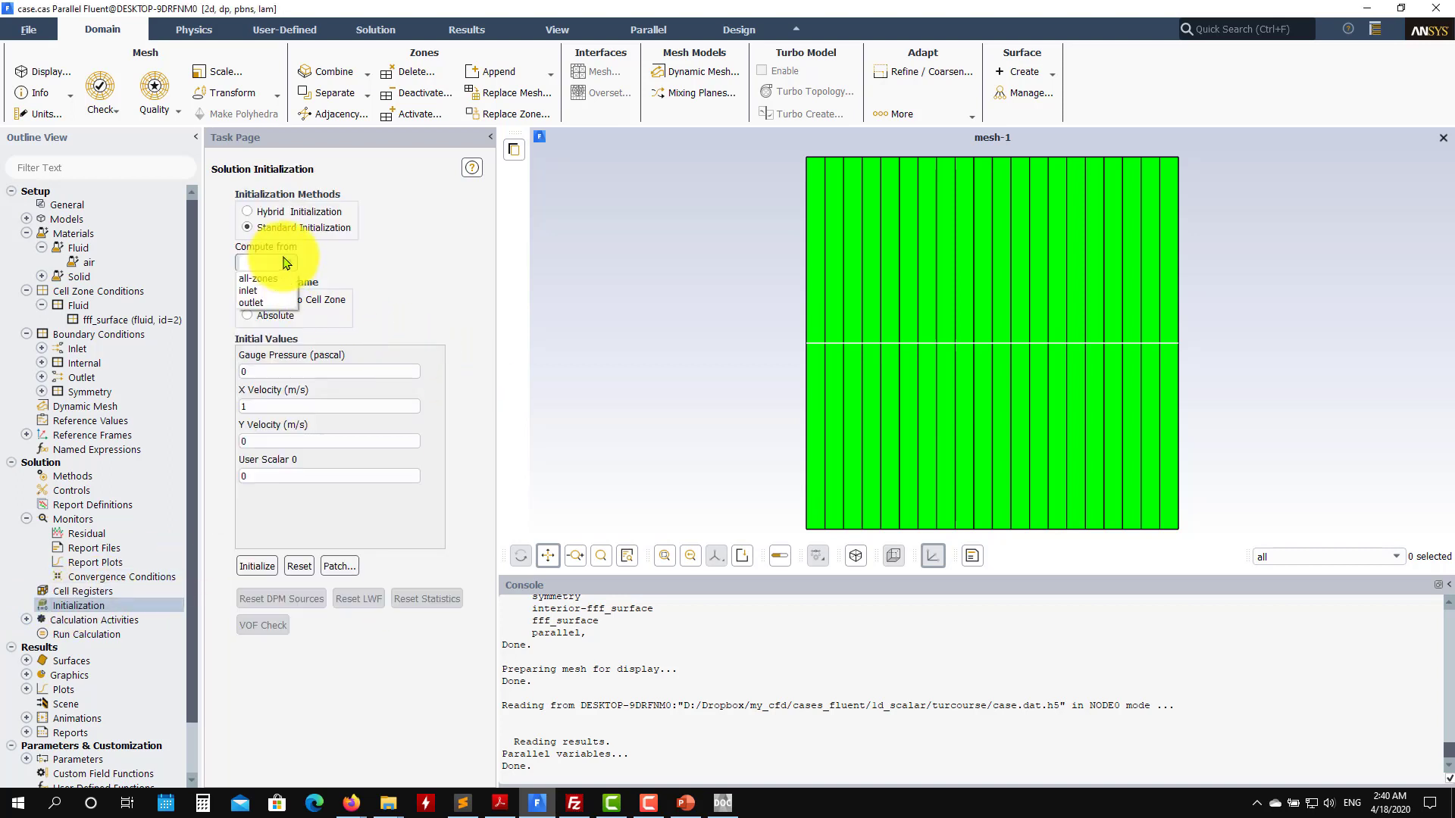
click(390, 276)
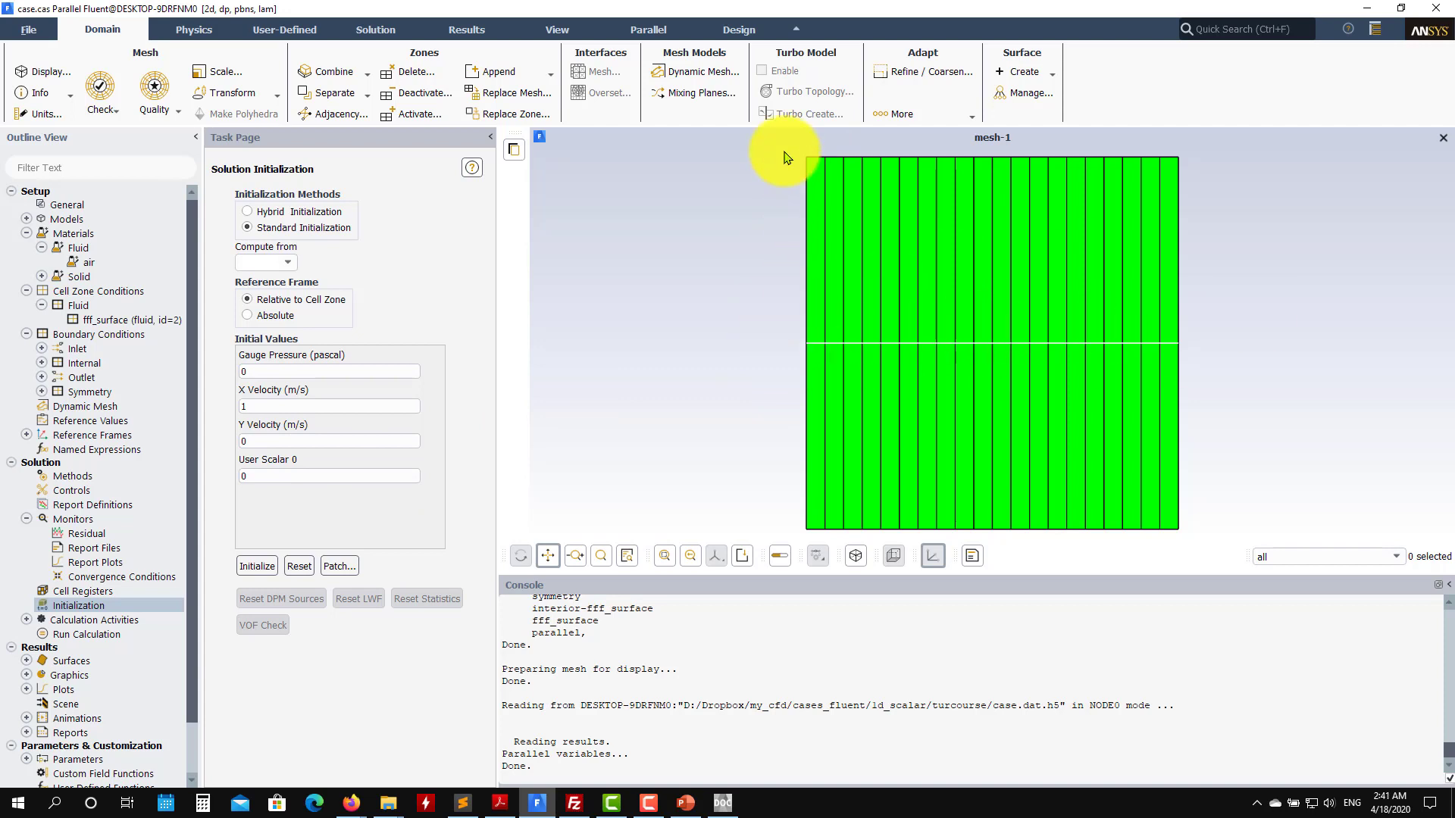
click(254, 566)
click(752, 423)
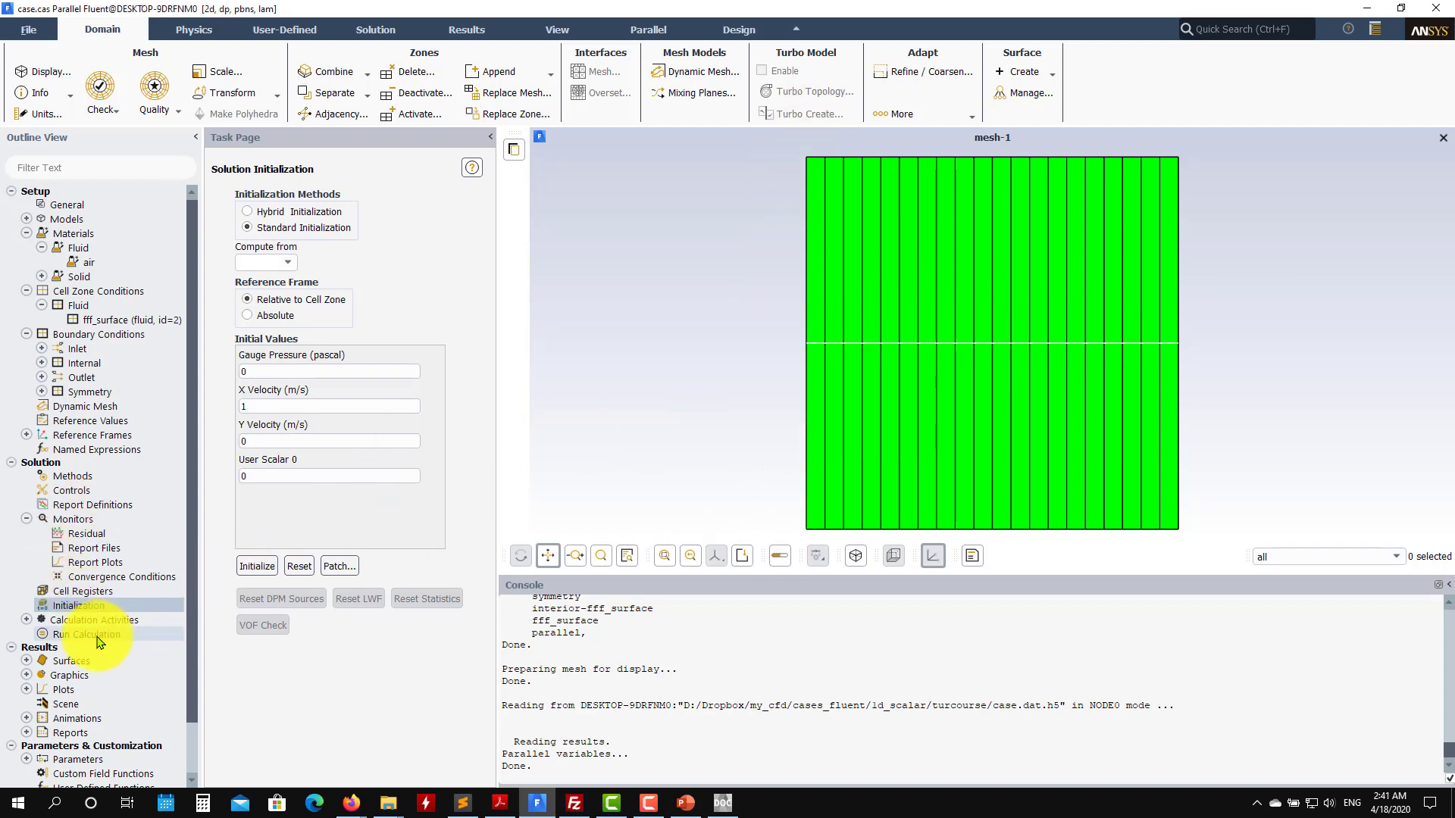
- Run the calculation with the iteration limit of 1000 and dismiss the completion message
click(97, 637)
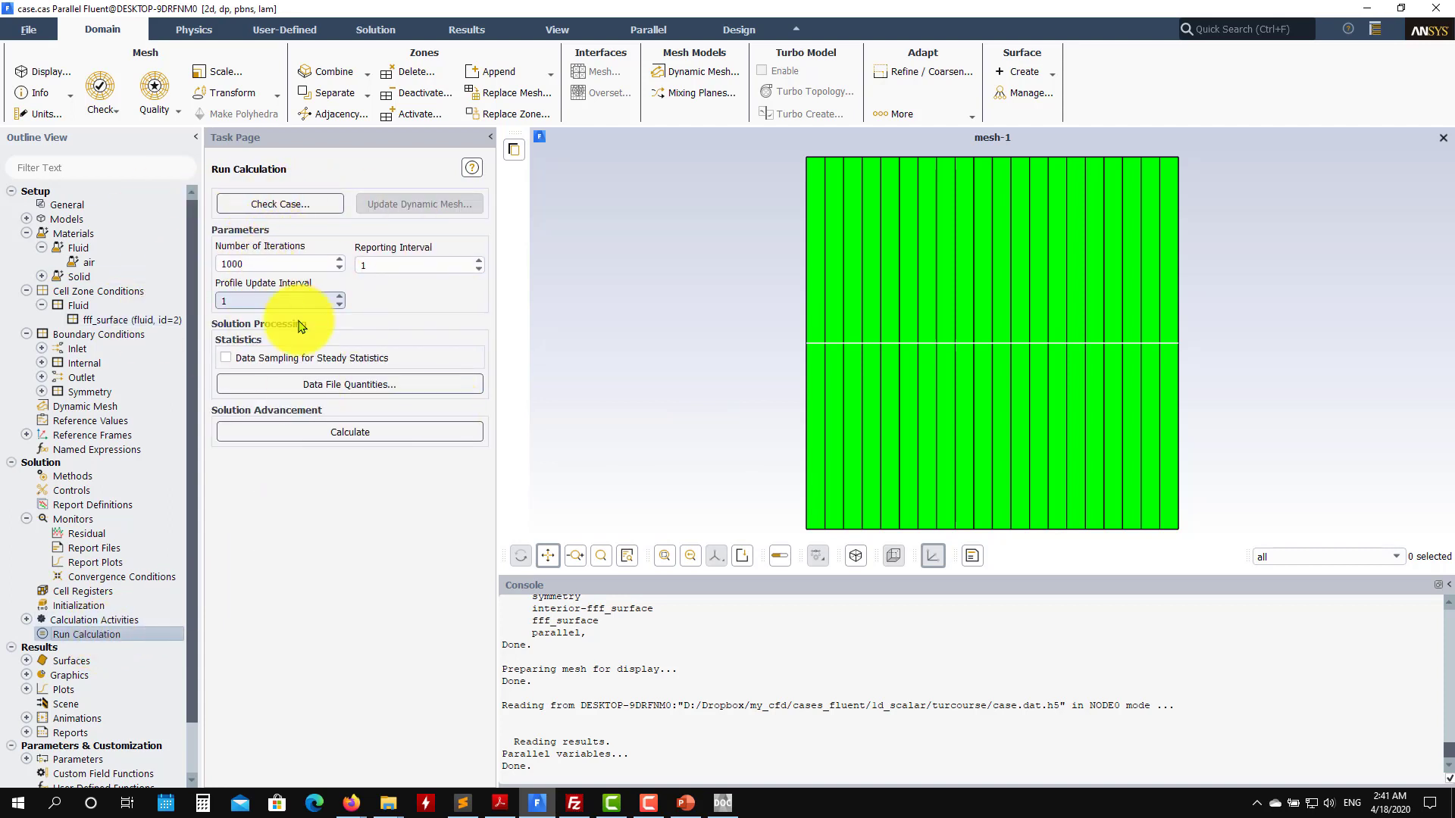
click(362, 439)
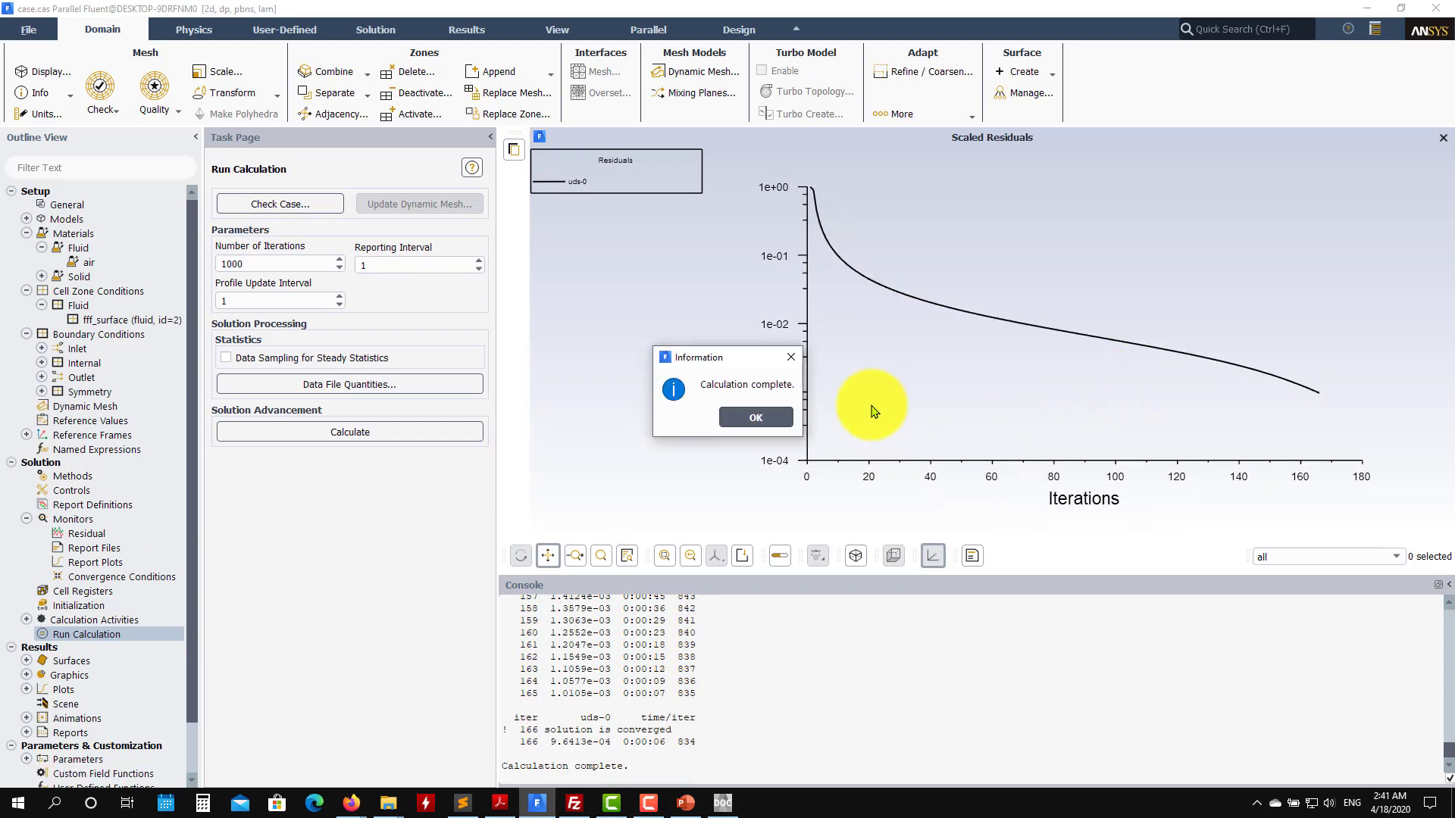
click(773, 422)
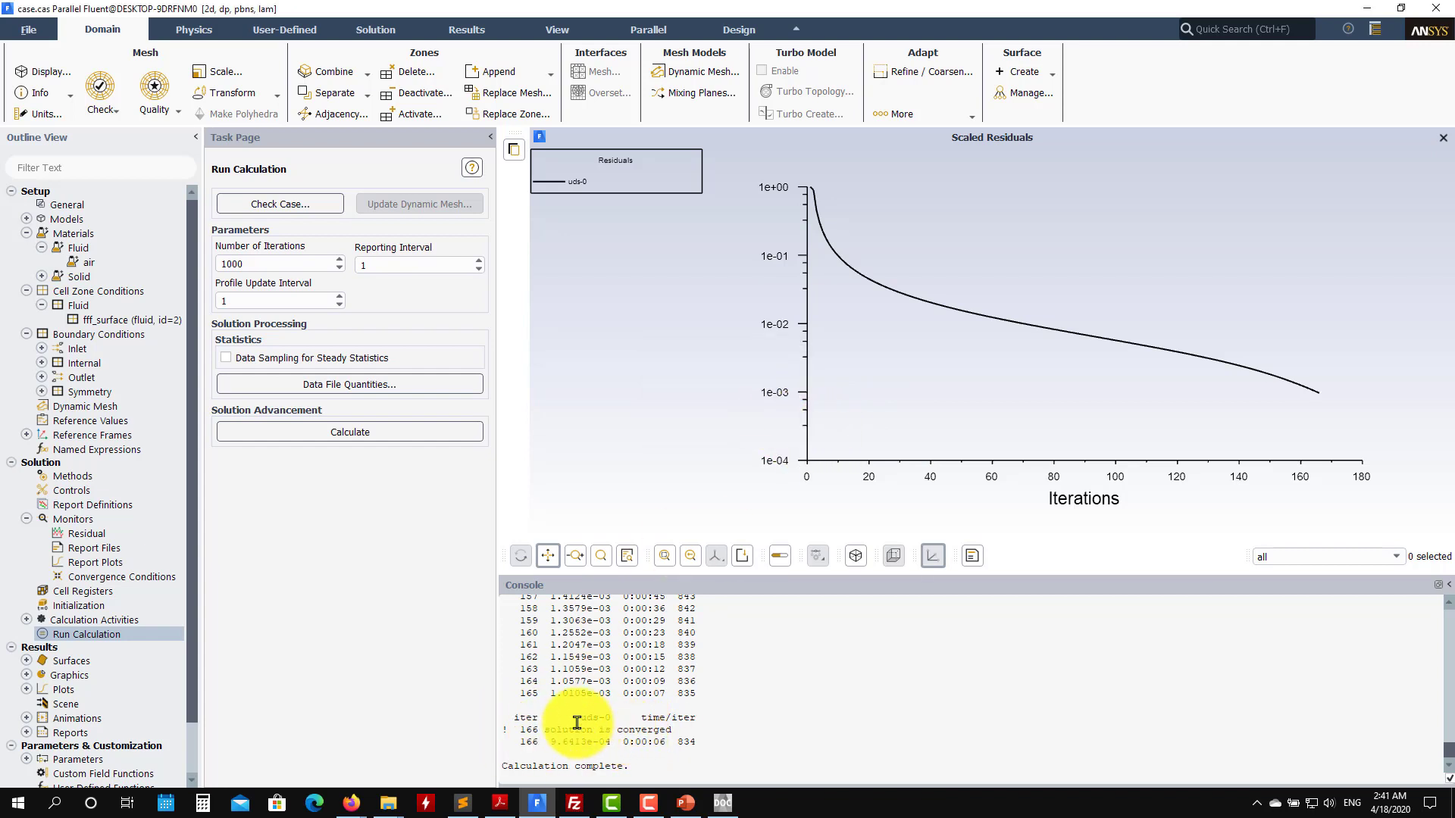
- Display the saved mesh-1 graphic with all surfaces and close its settings
scroll(136, 619, down, 2)
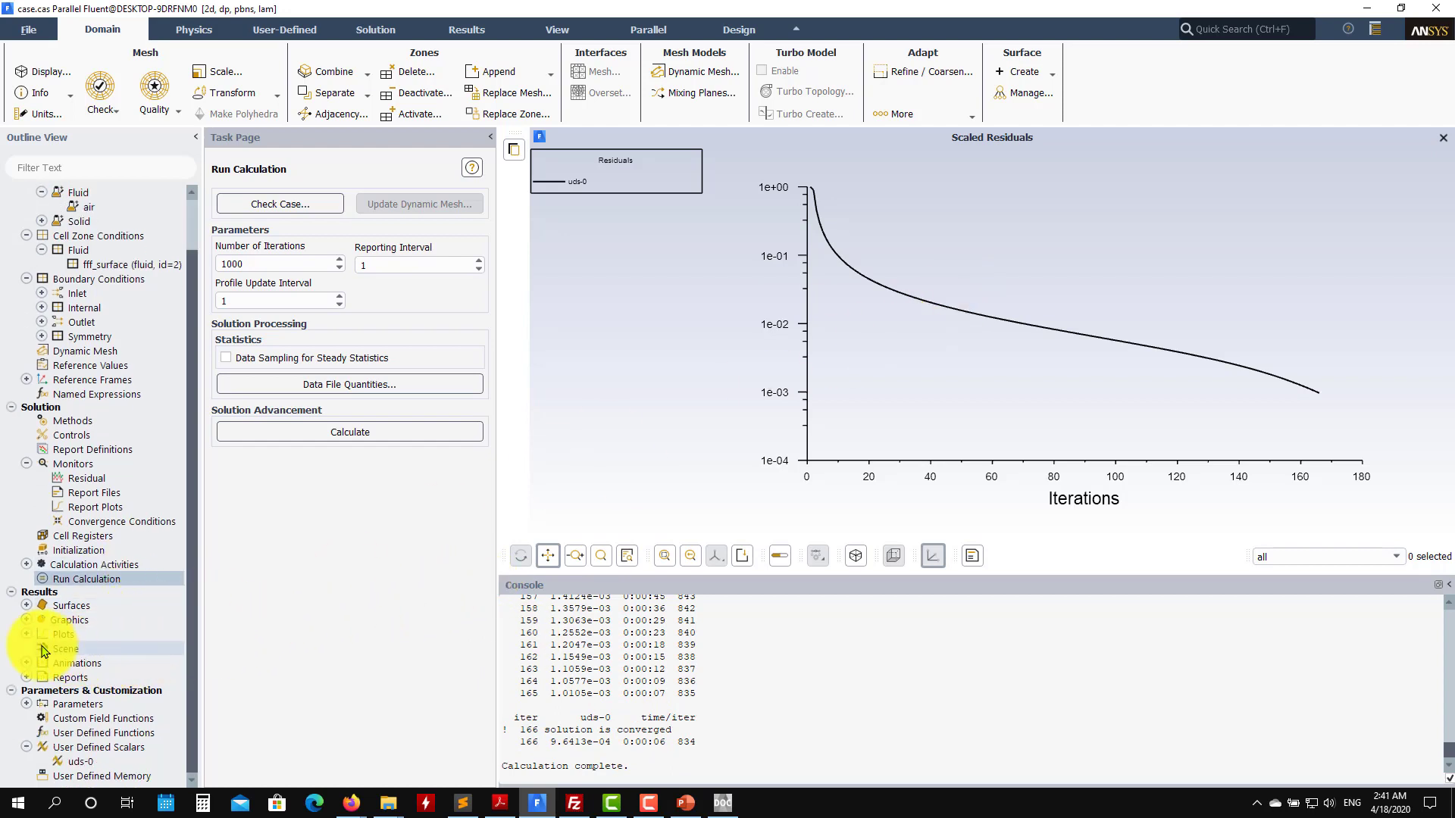
click(26, 619)
double_click(91, 651)
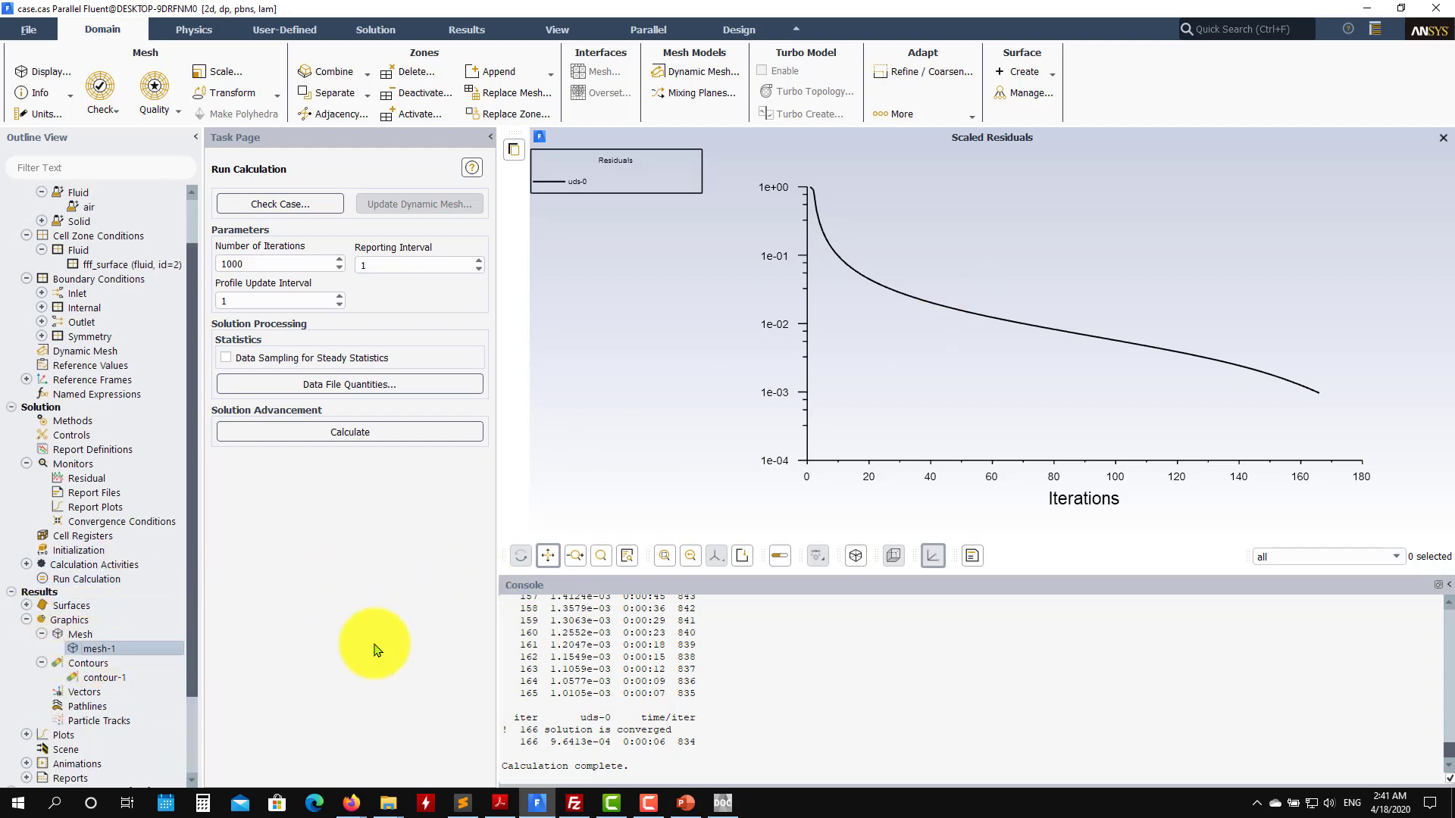
click(394, 760)
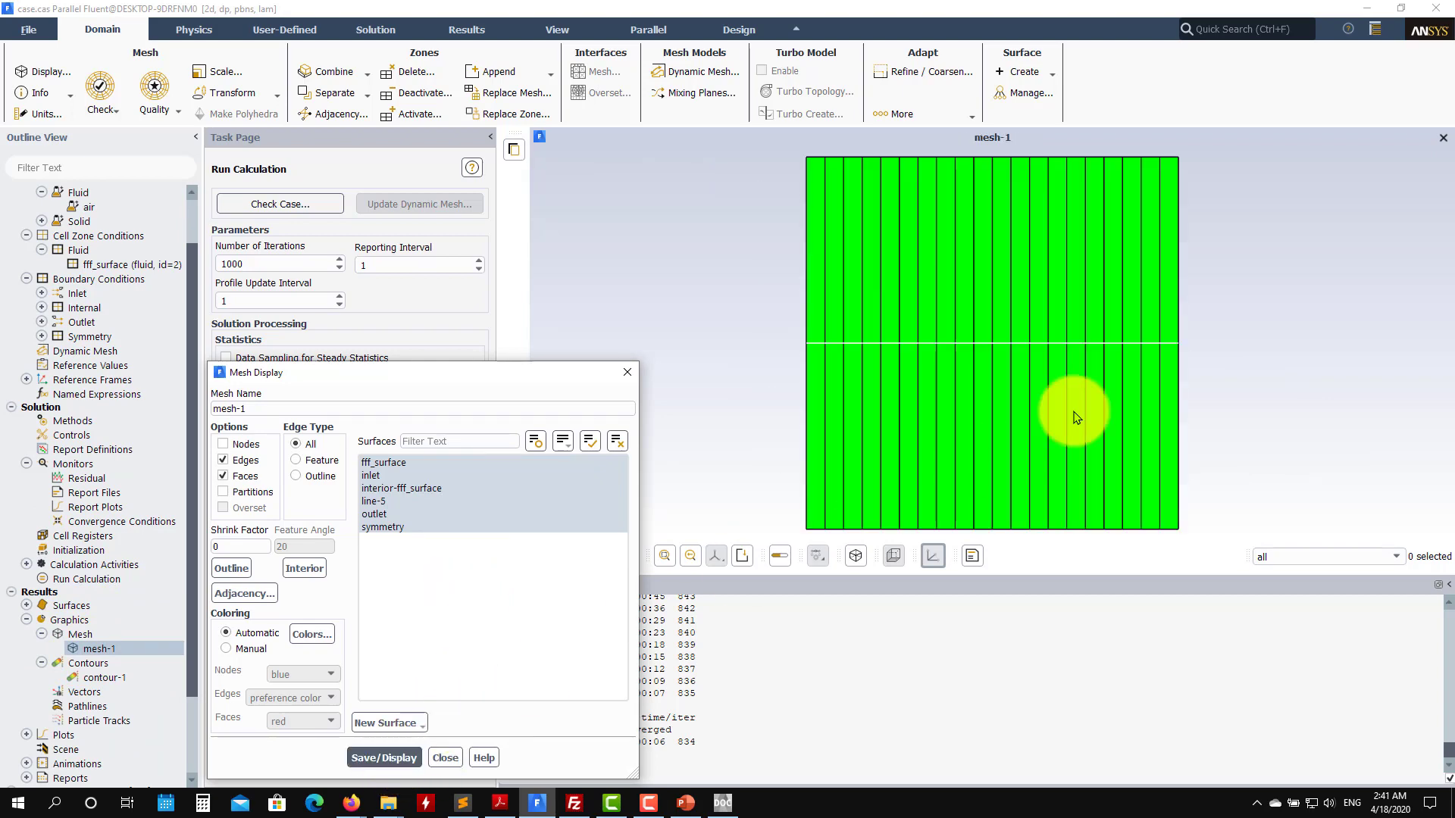
click(445, 760)
- Plot Scalar-0 along line-5 using xy-plot-1, and move the plot dialog clear of the graph
scroll(121, 651, down, 3)
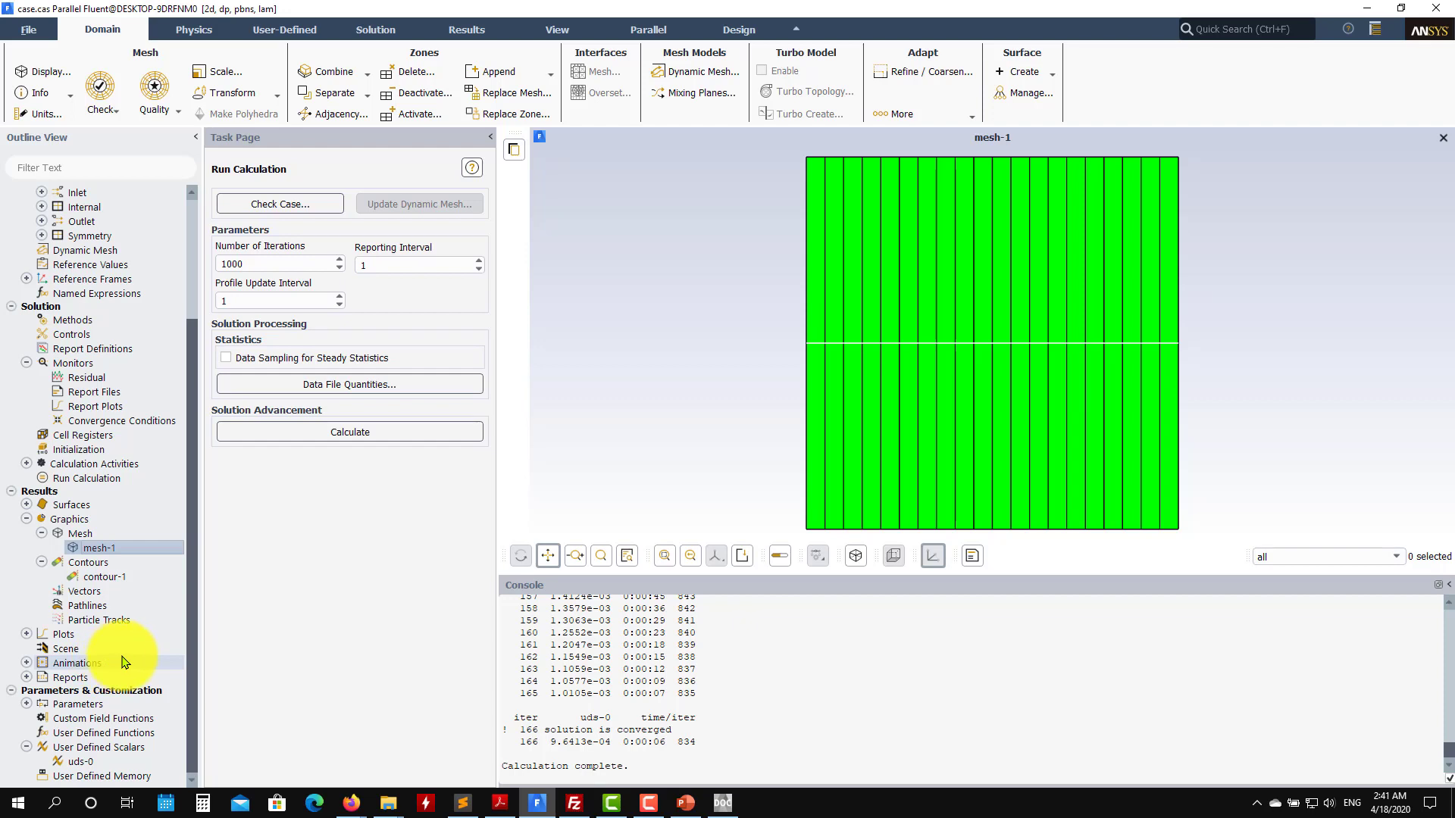
click(26, 634)
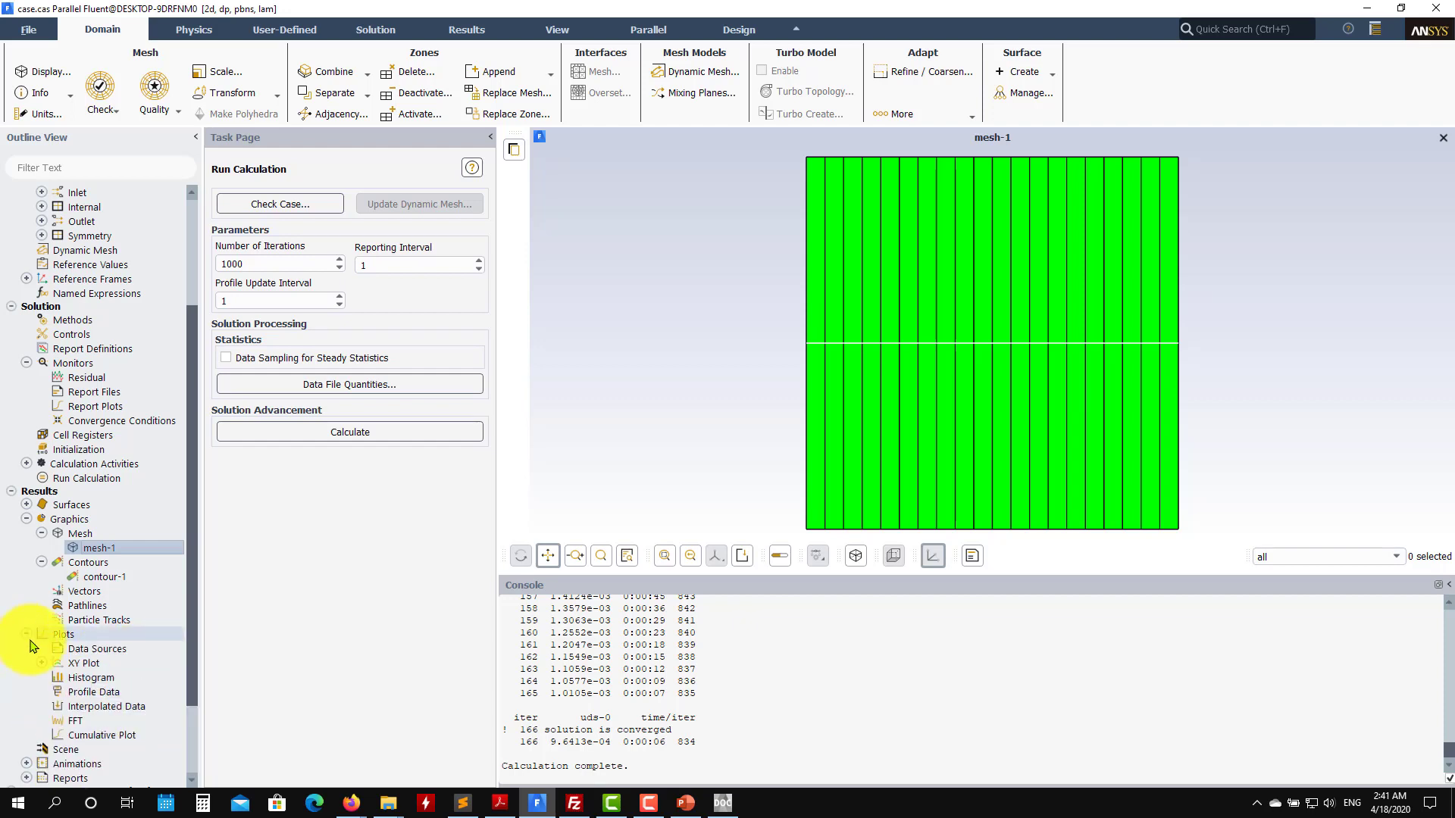
double_click(111, 686)
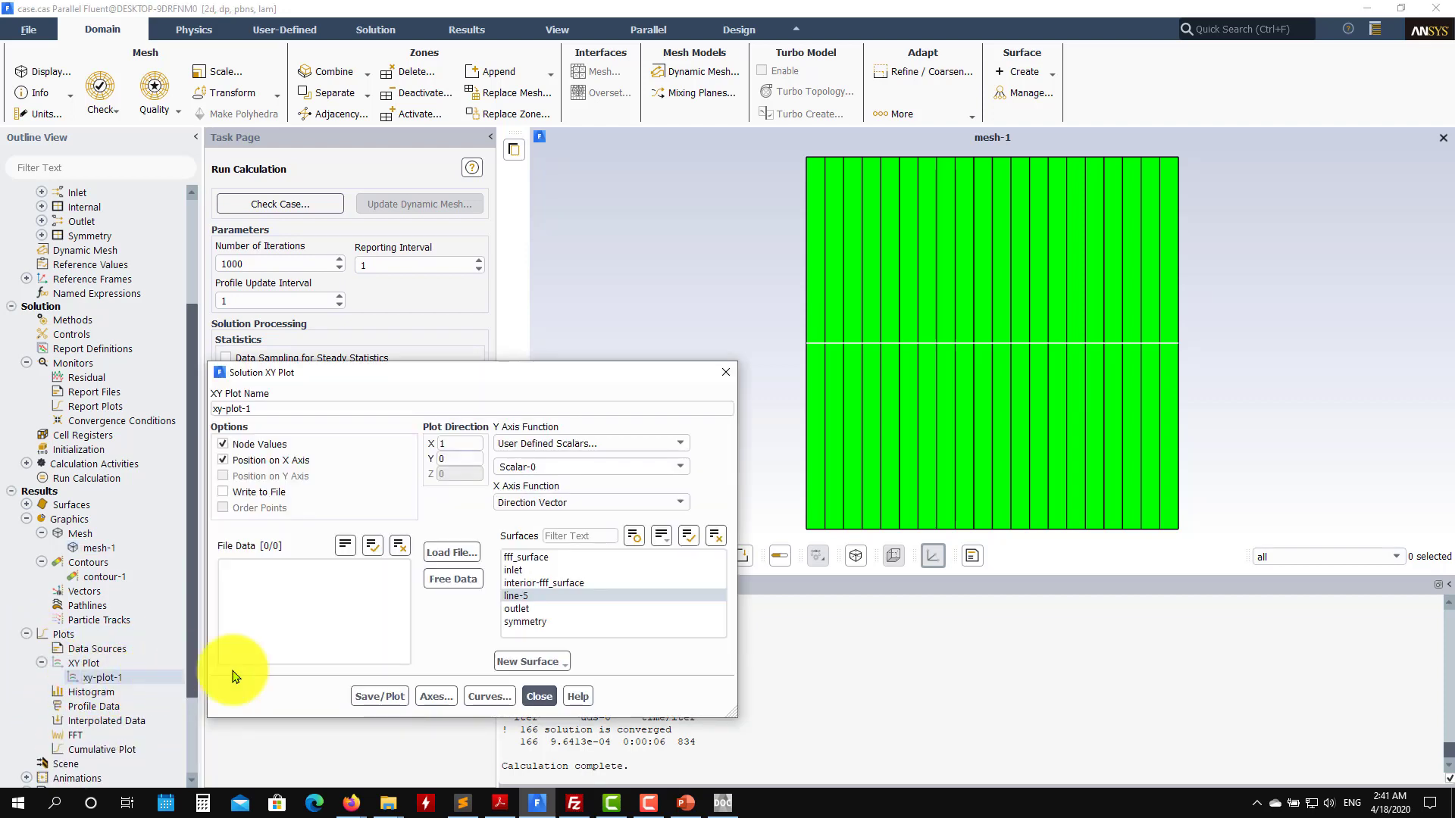
click(379, 696)
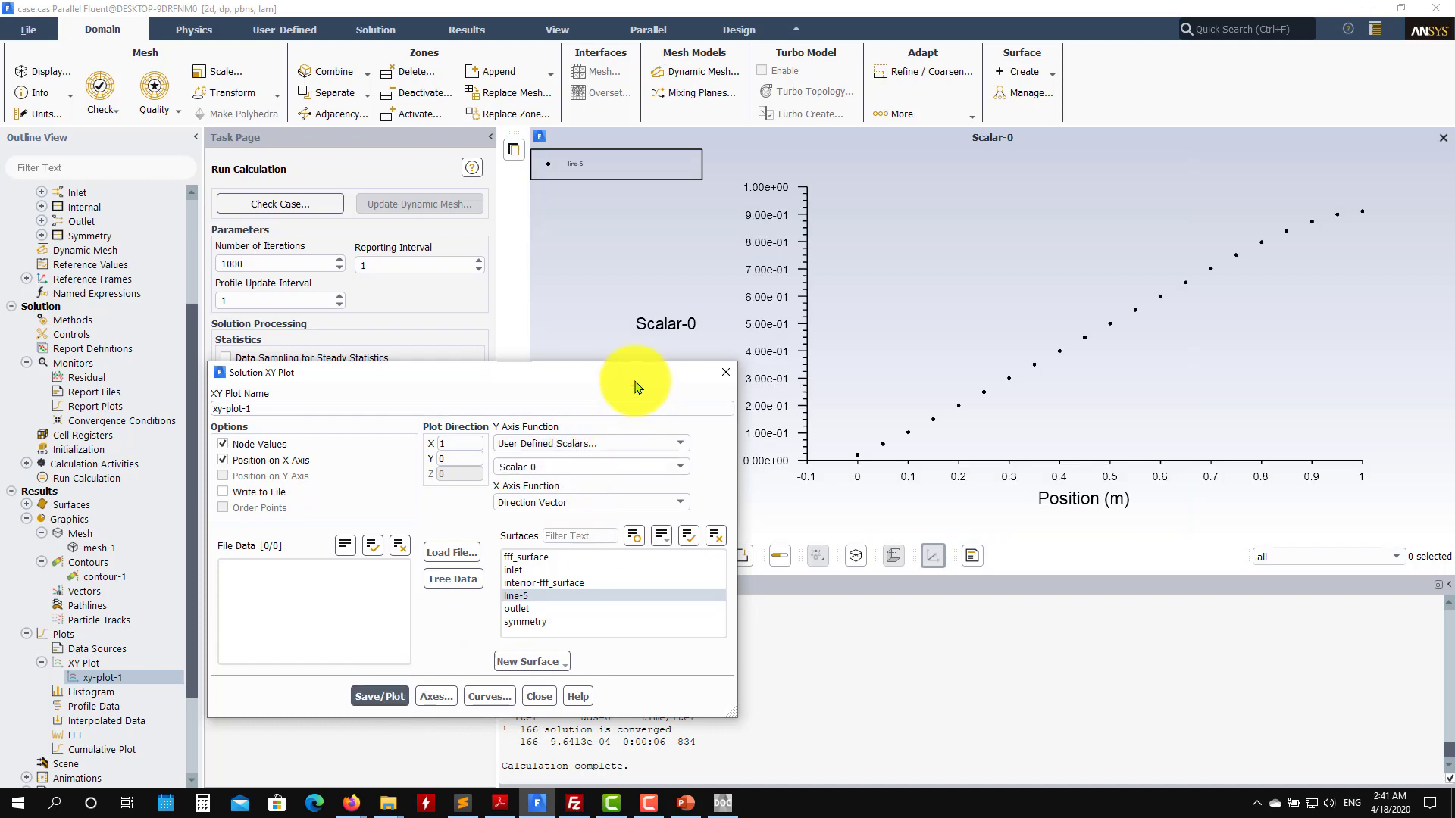
drag(639, 382, 558, 393)
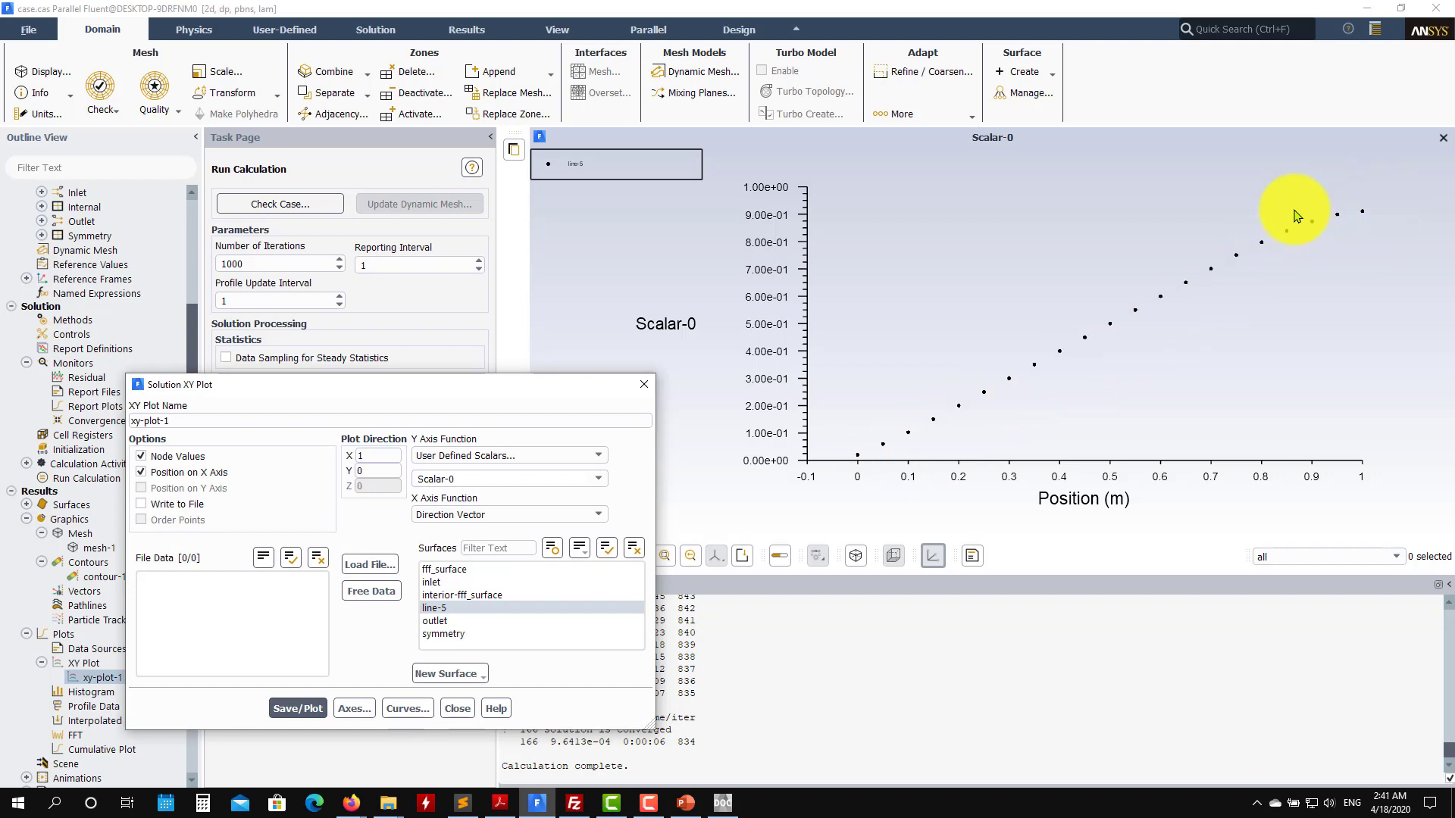
- Cancel the XY file selection, switch to the turcourse folder in File Explorer and select its full path
click(371, 565)
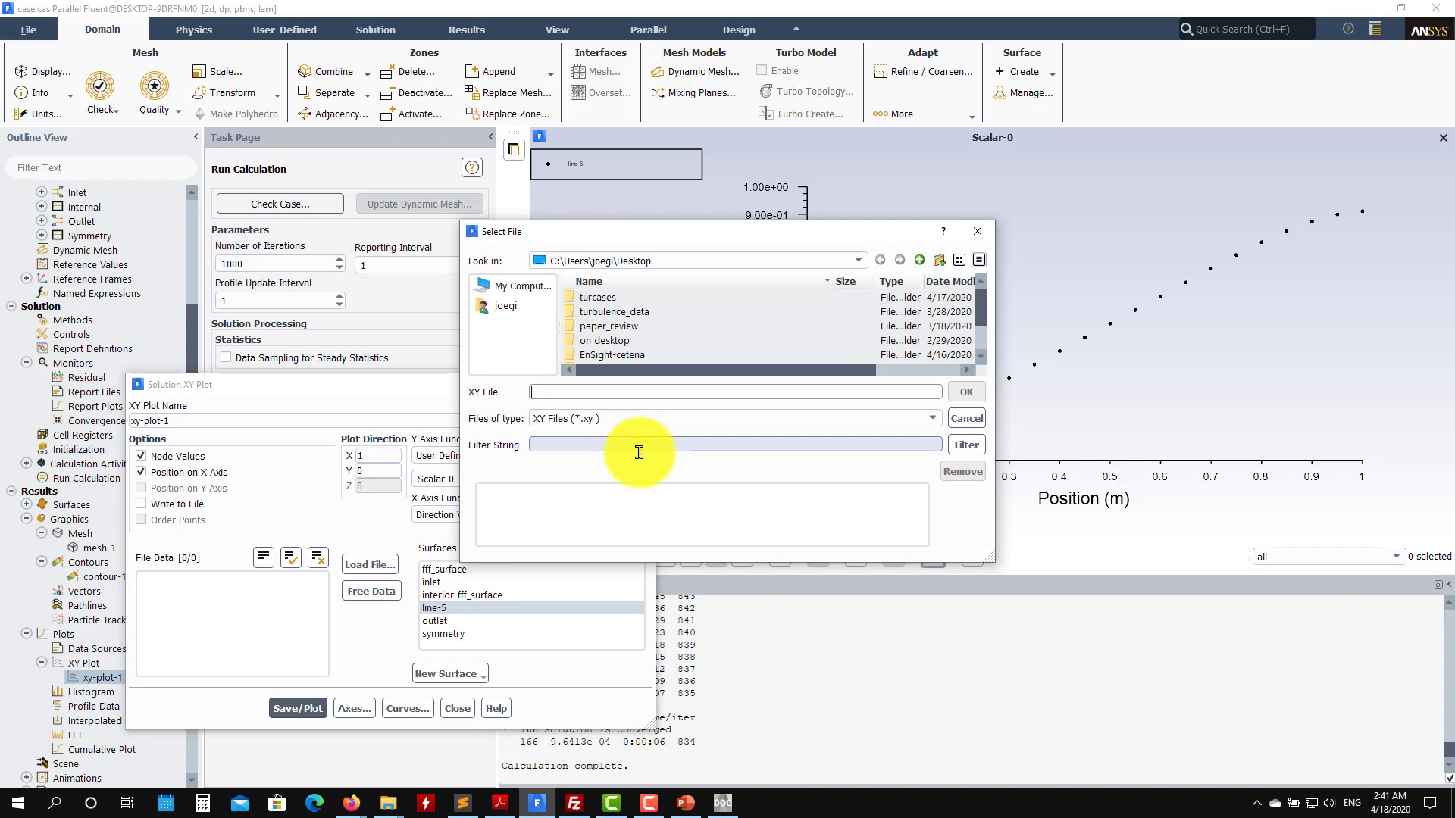
click(975, 425)
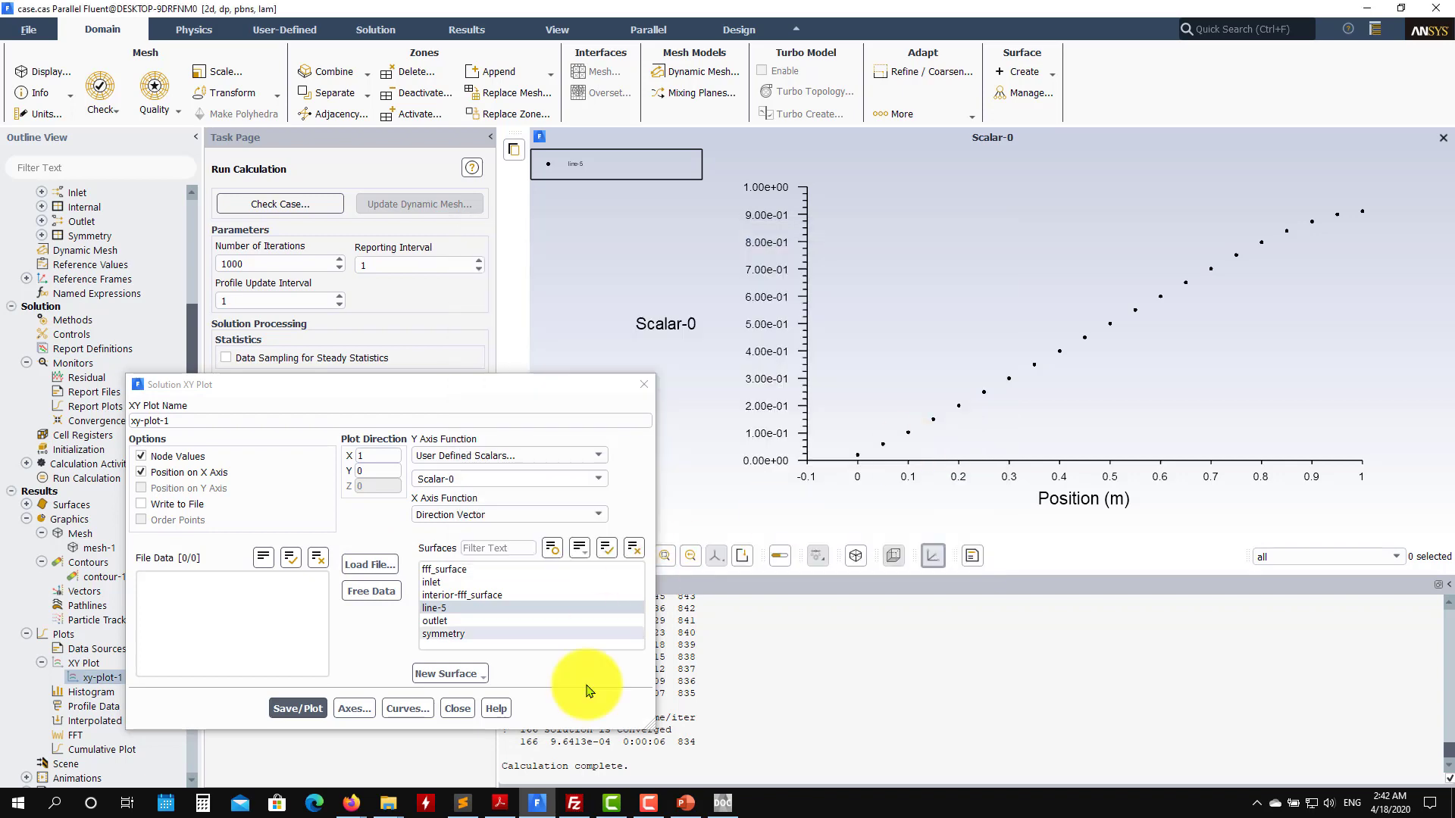
click(391, 803)
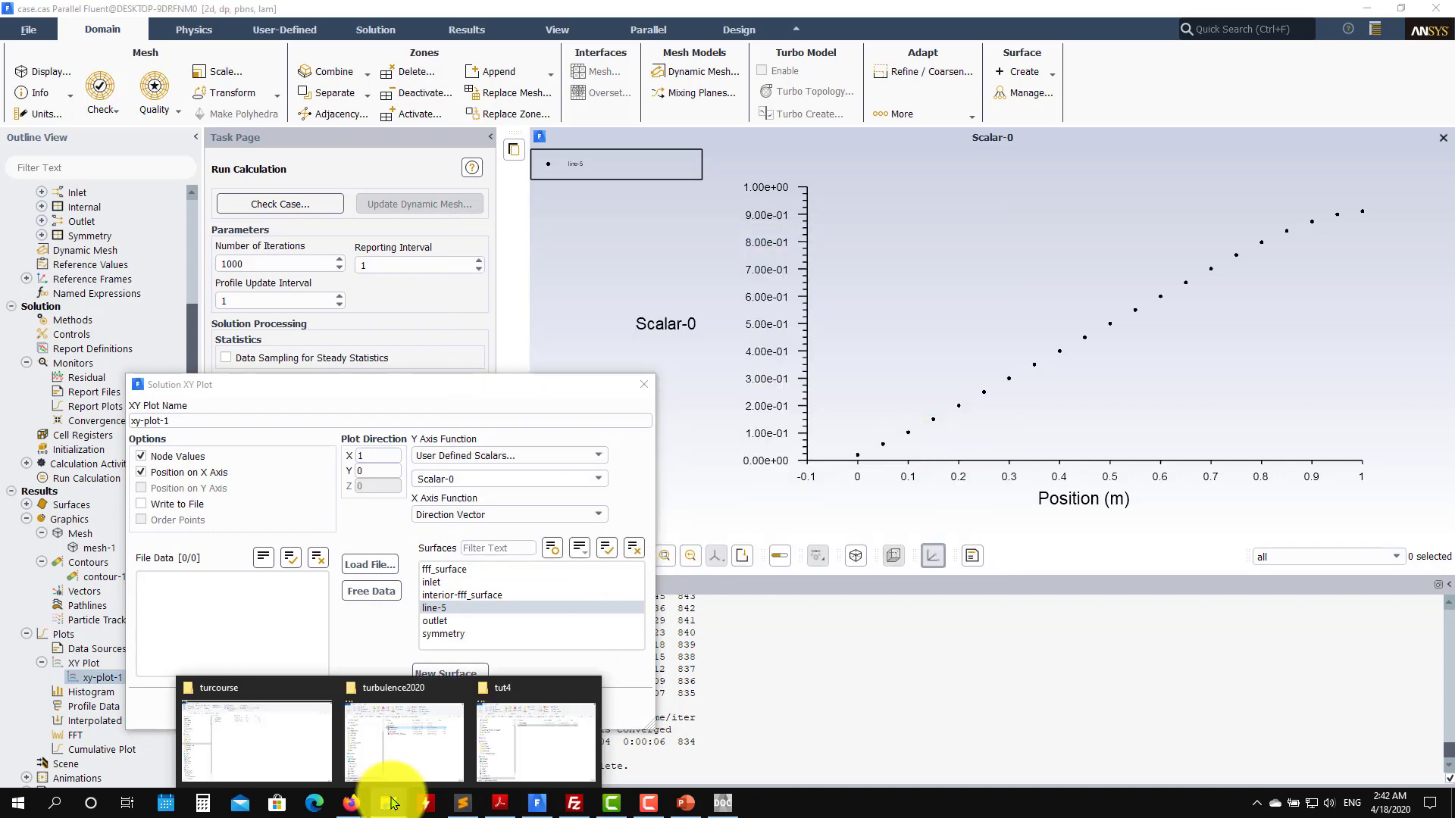
click(275, 730)
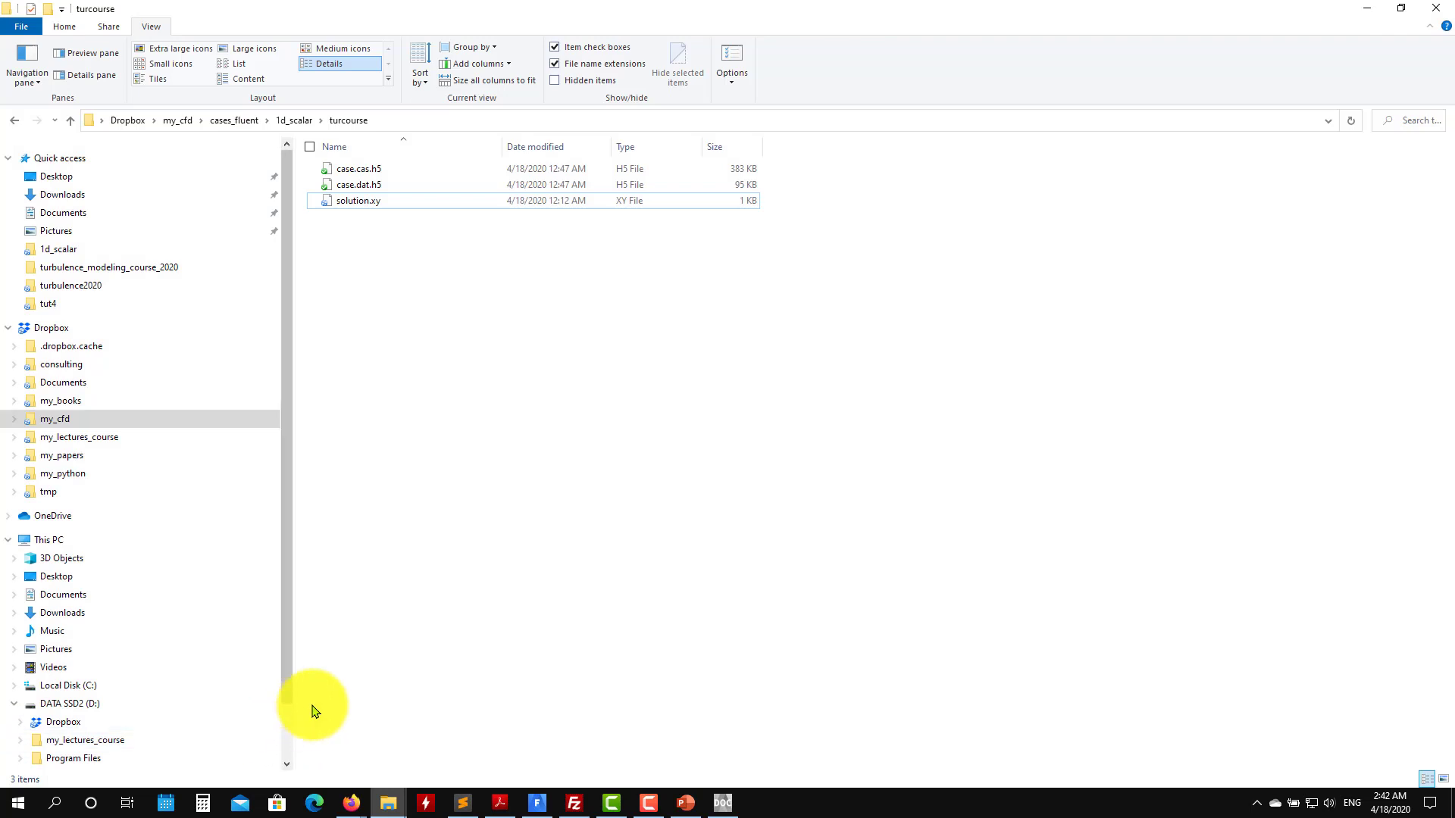
click(467, 121)
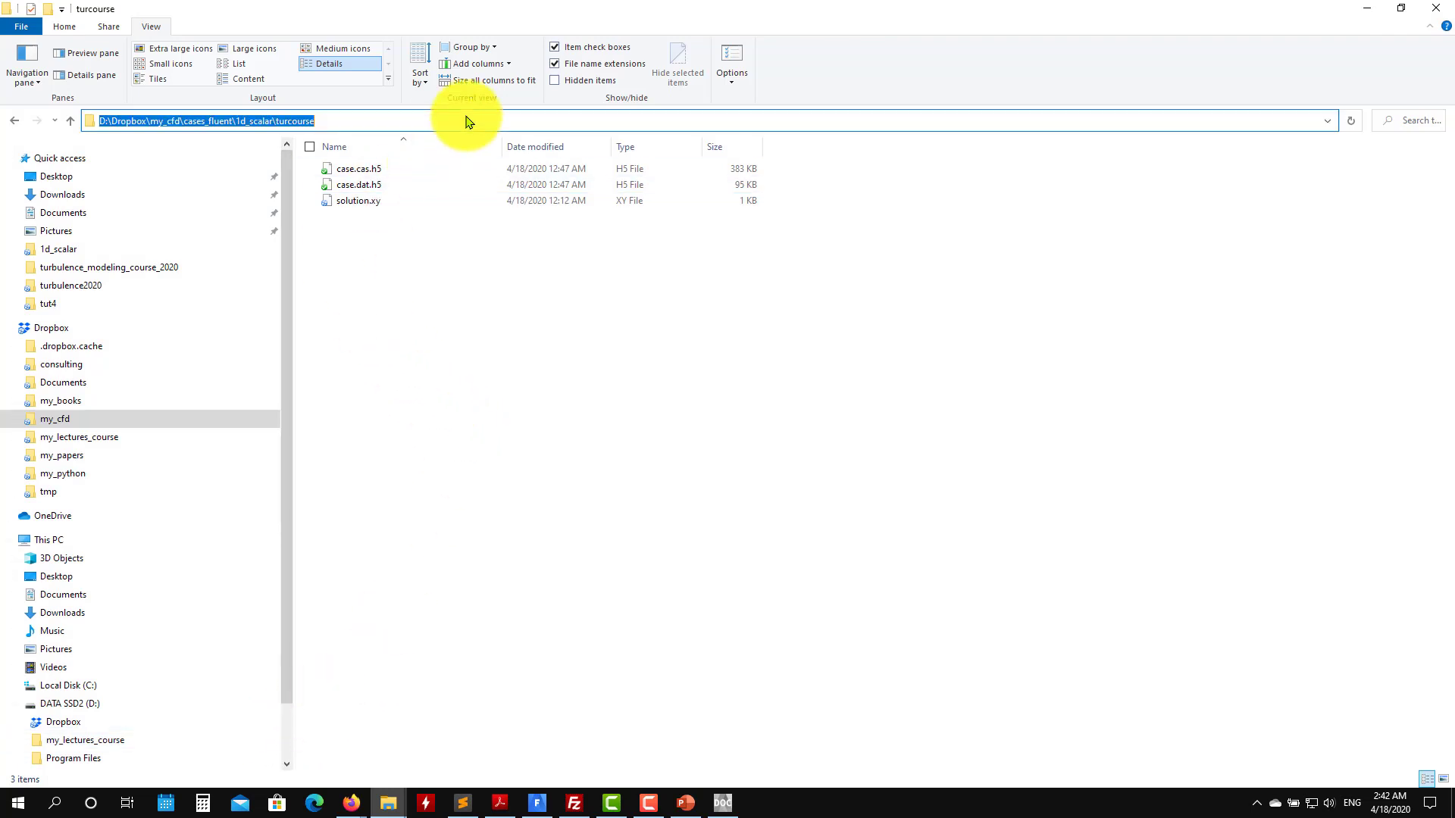
click(493, 302)
- Open solution.xy in Sublime Text, examine the analytical solution data and close the file
click(376, 206)
right_click(377, 204)
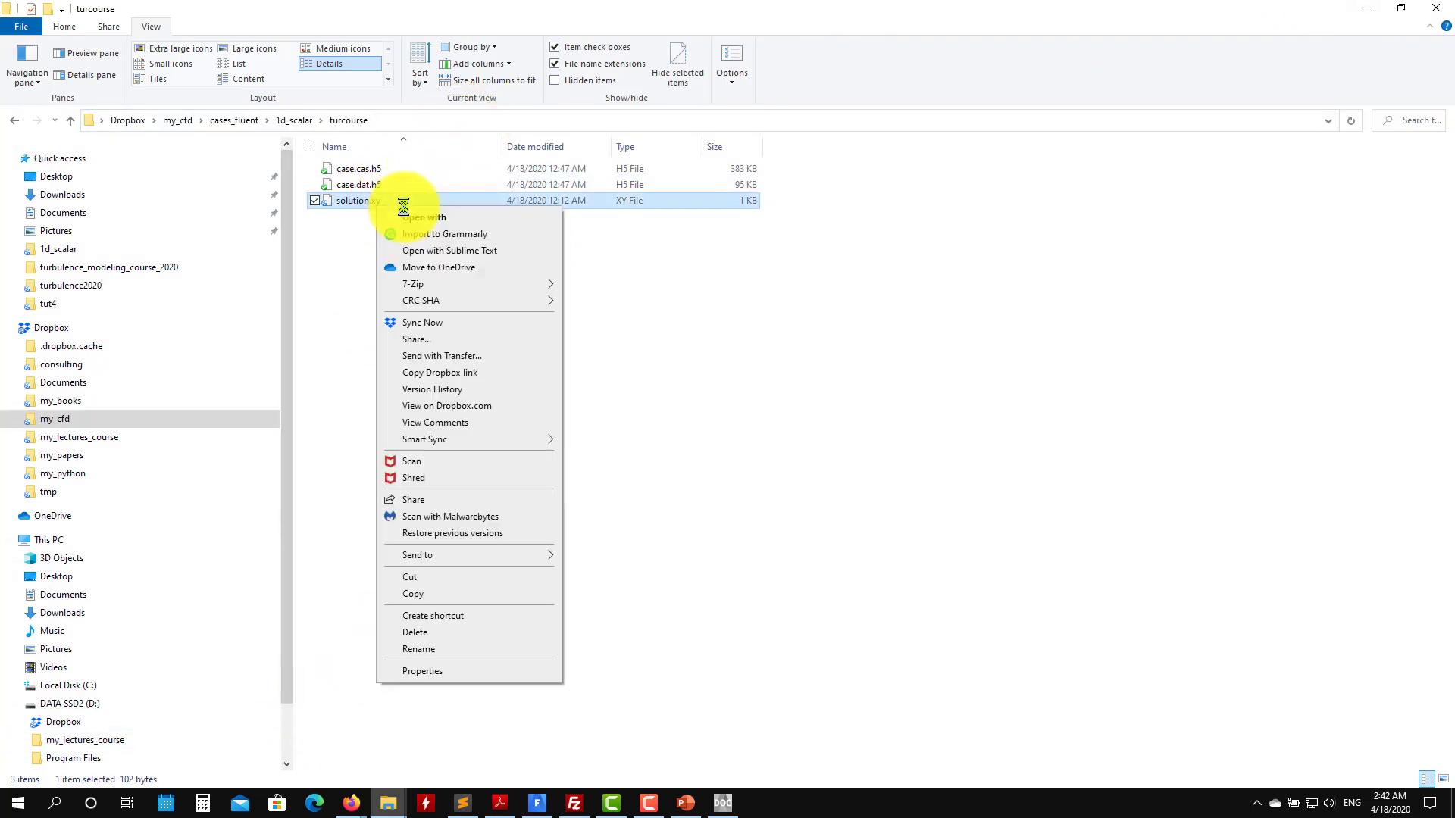
click(478, 250)
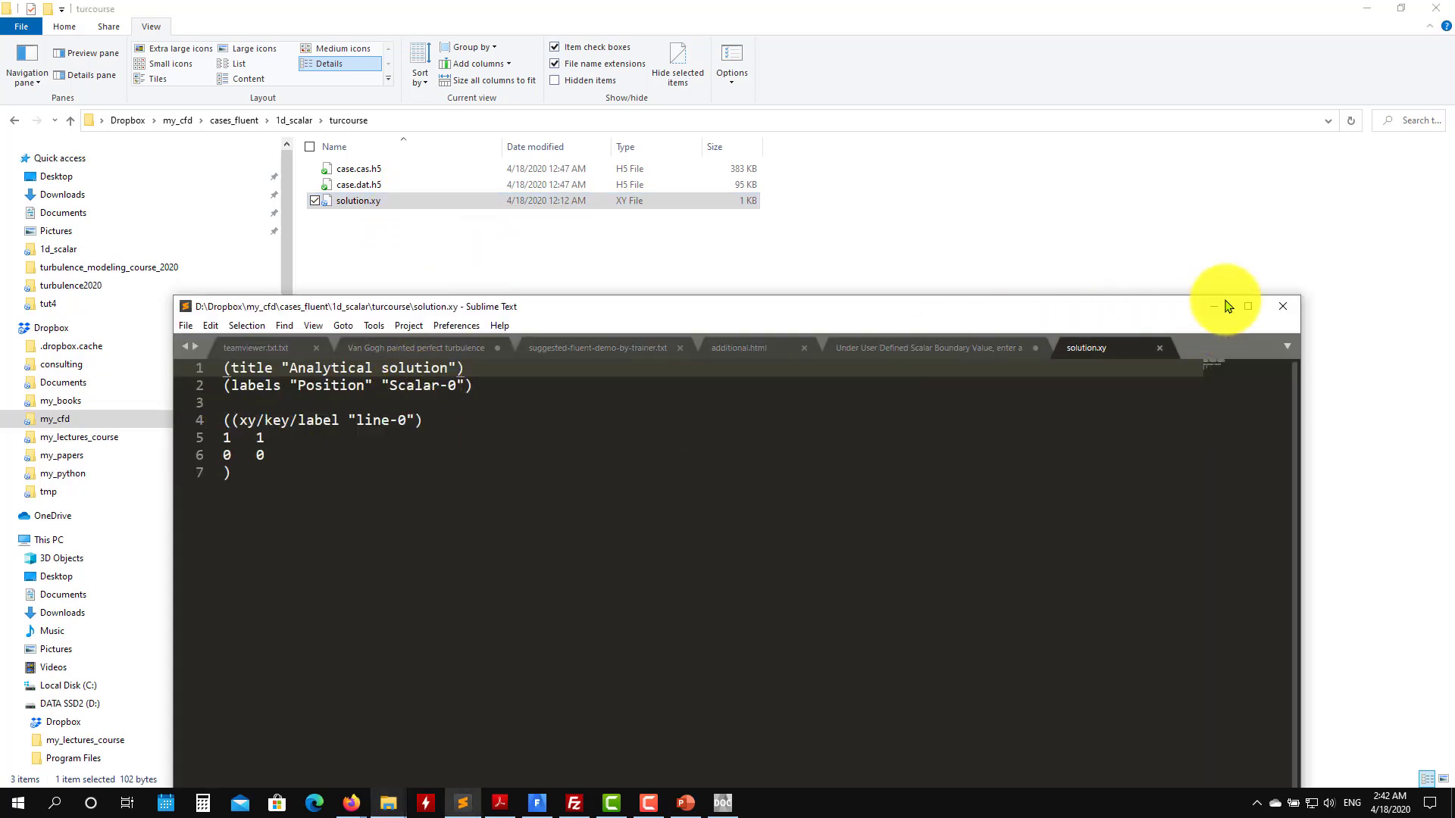
click(1165, 350)
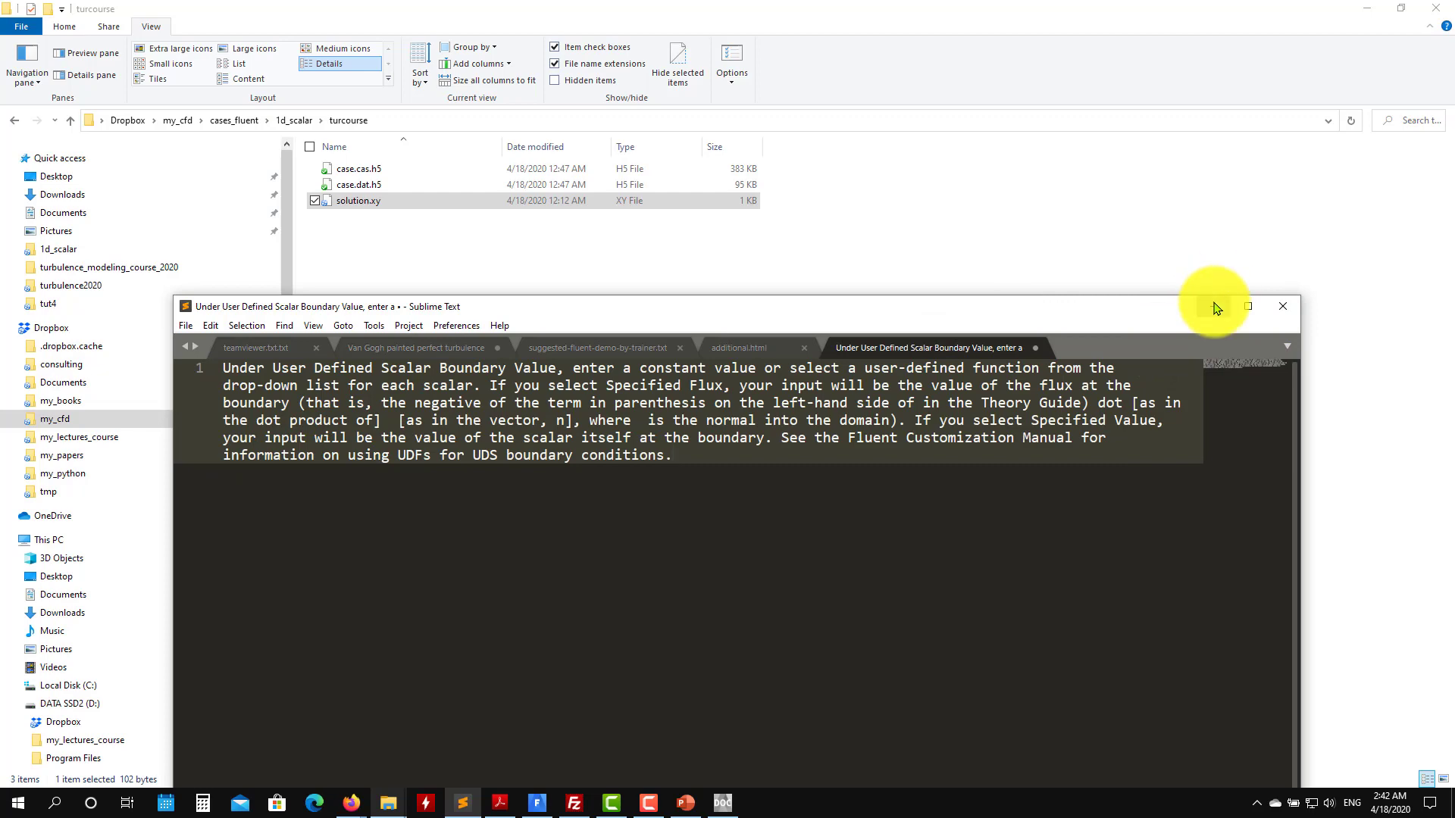
- Switch back to Fluent, load solution.xy from the turcourse folder into xy-plot-1 and plot it together with line-5
click(1216, 307)
click(1366, 8)
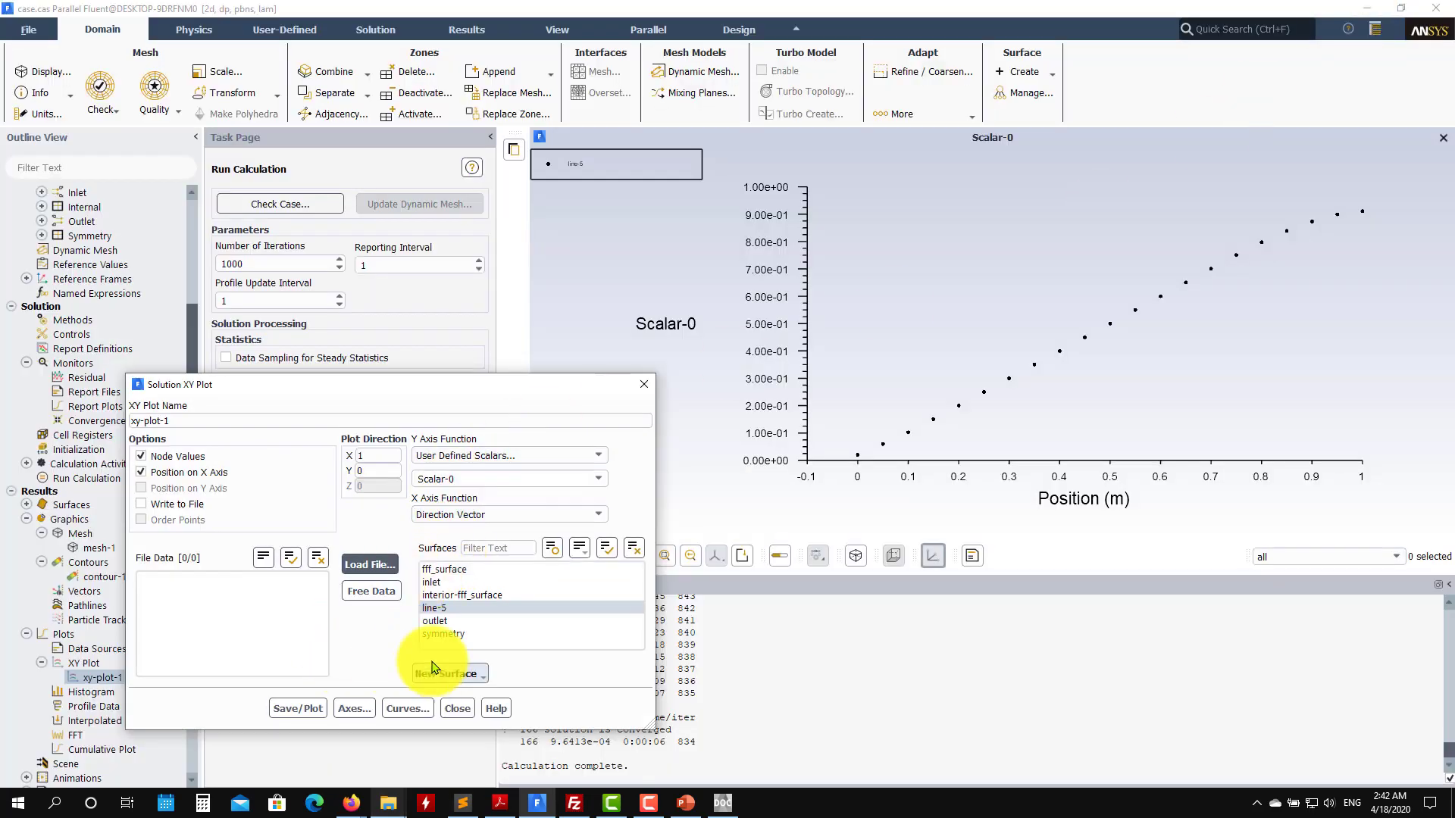
click(381, 566)
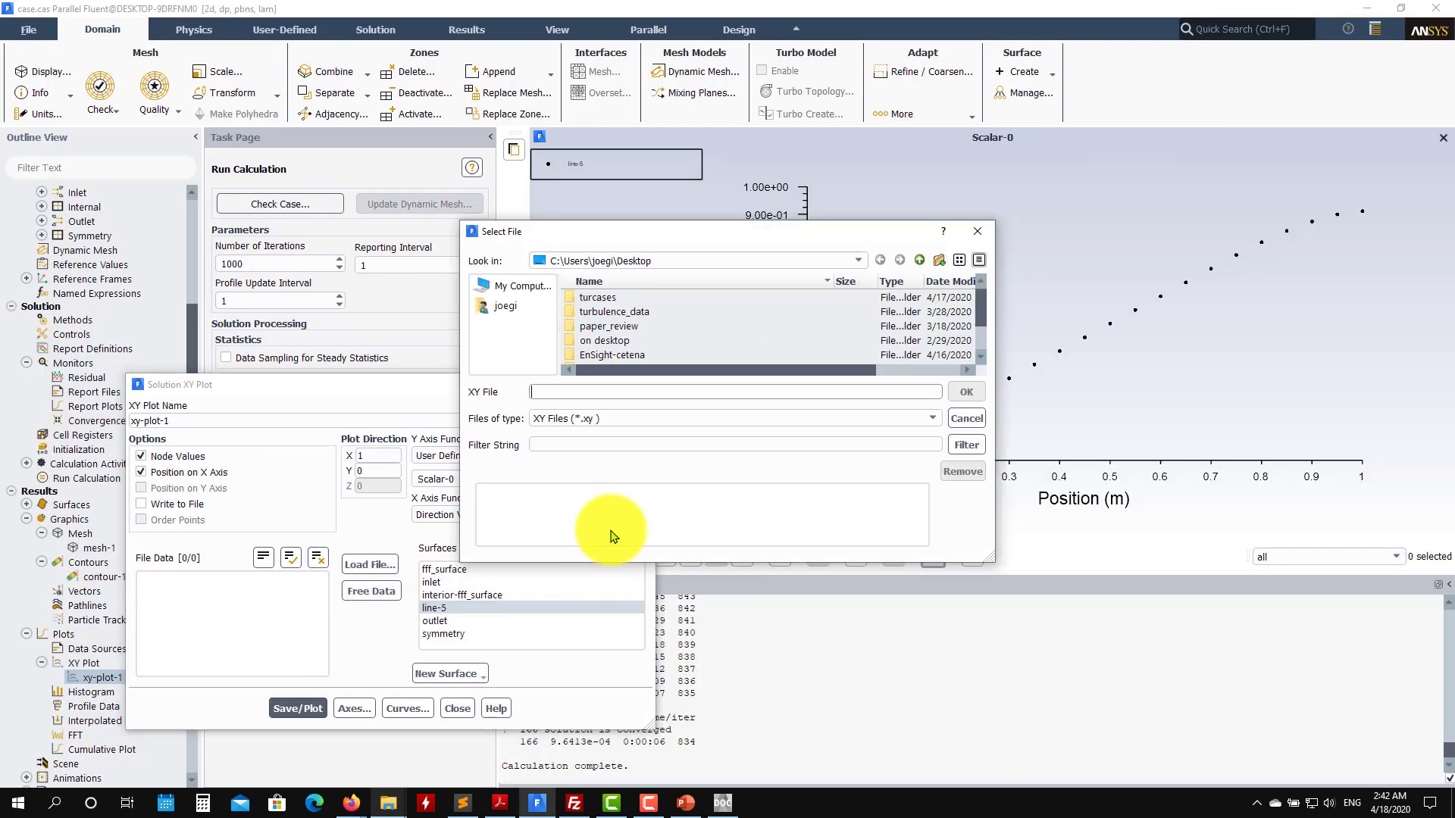
click(730, 262)
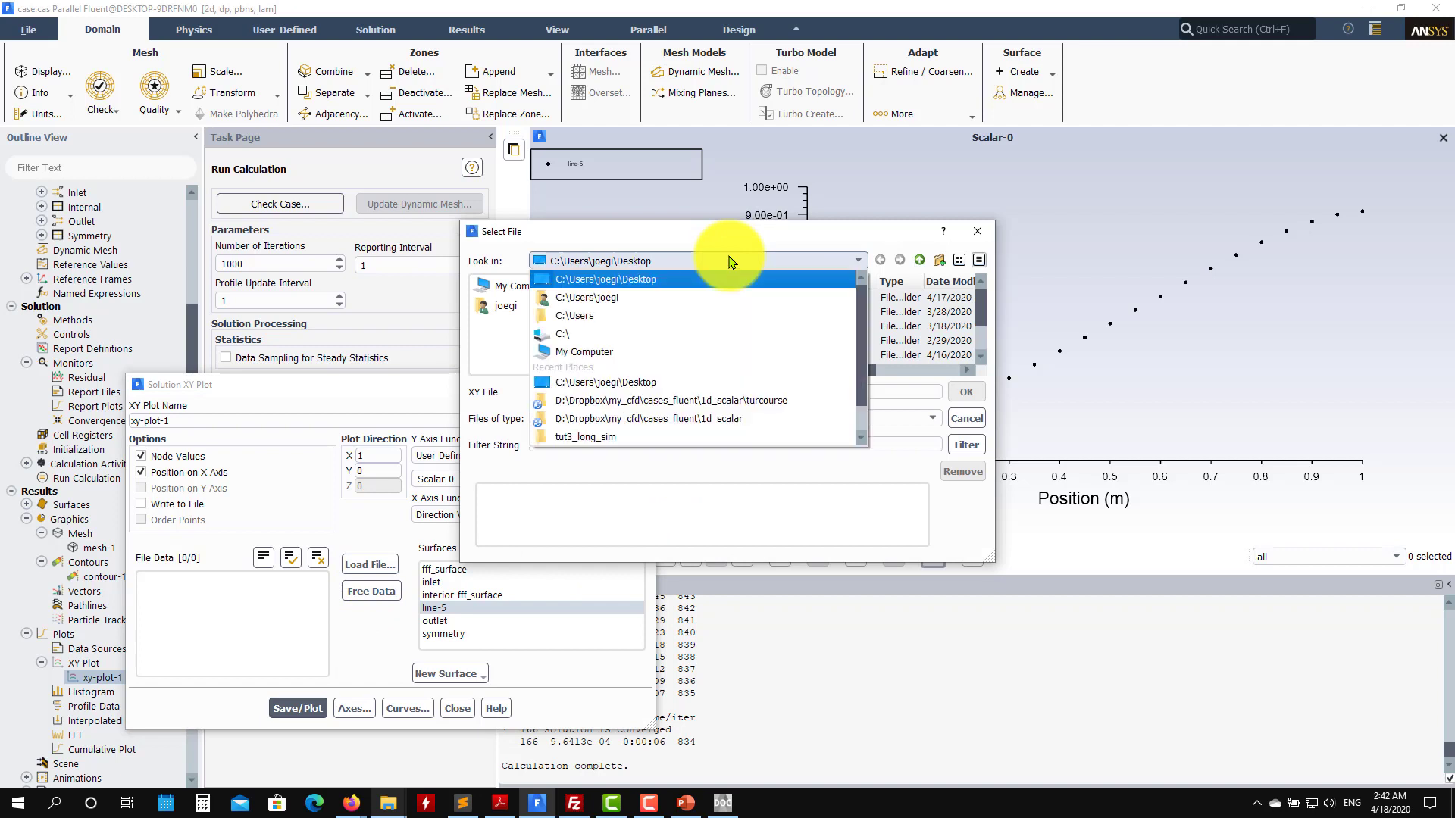
click(667, 400)
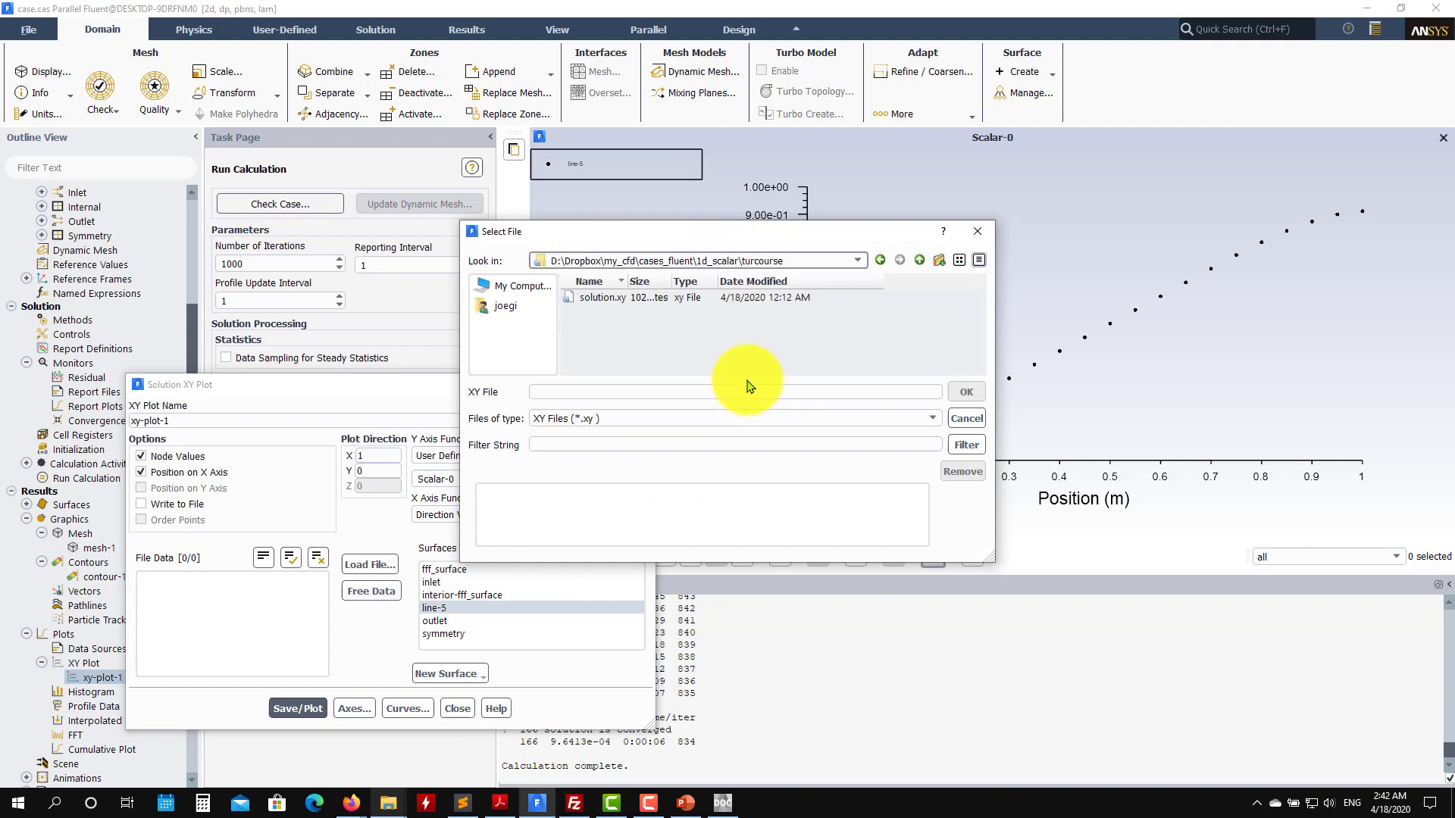
click(619, 302)
click(965, 391)
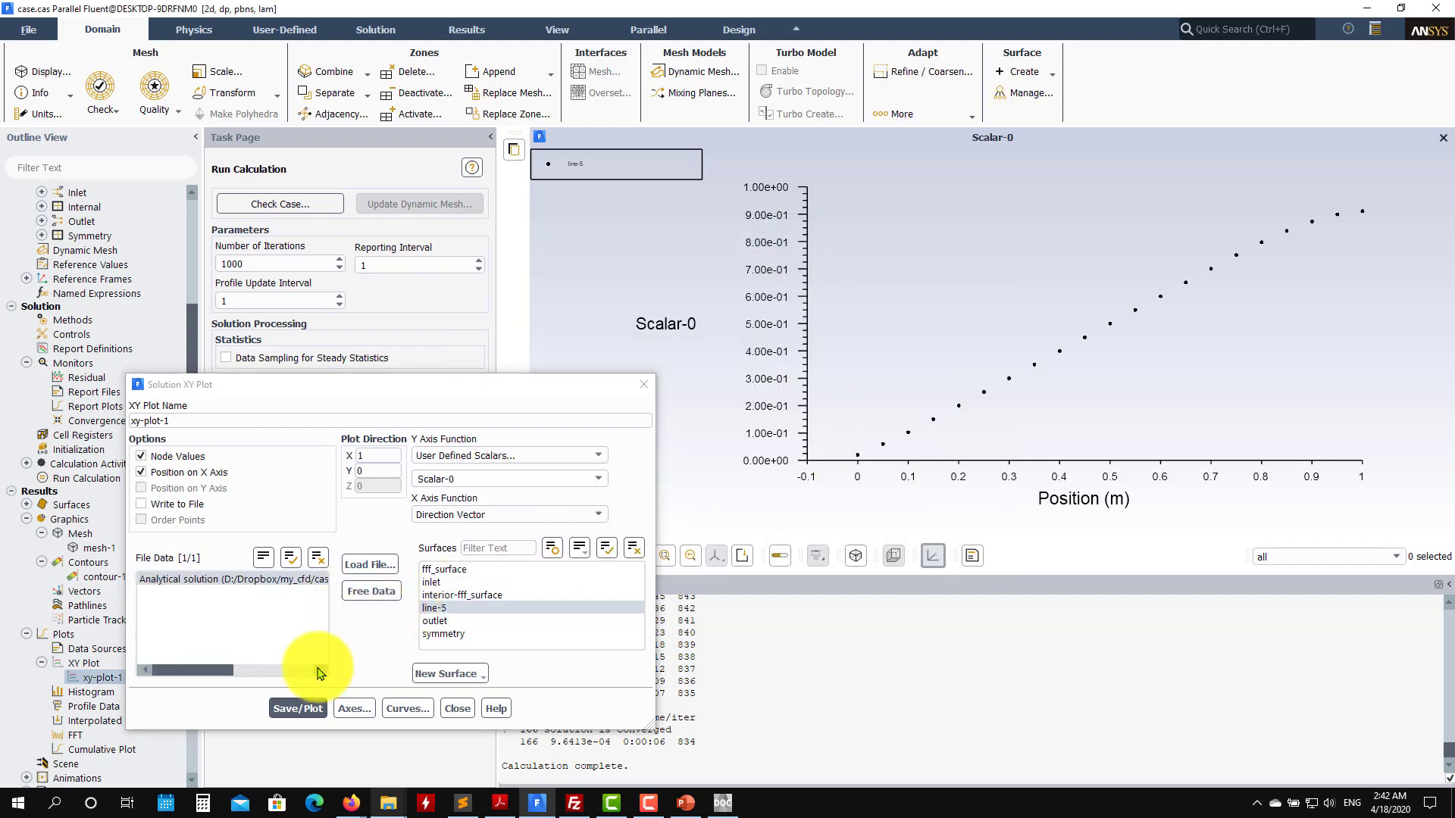
click(310, 712)
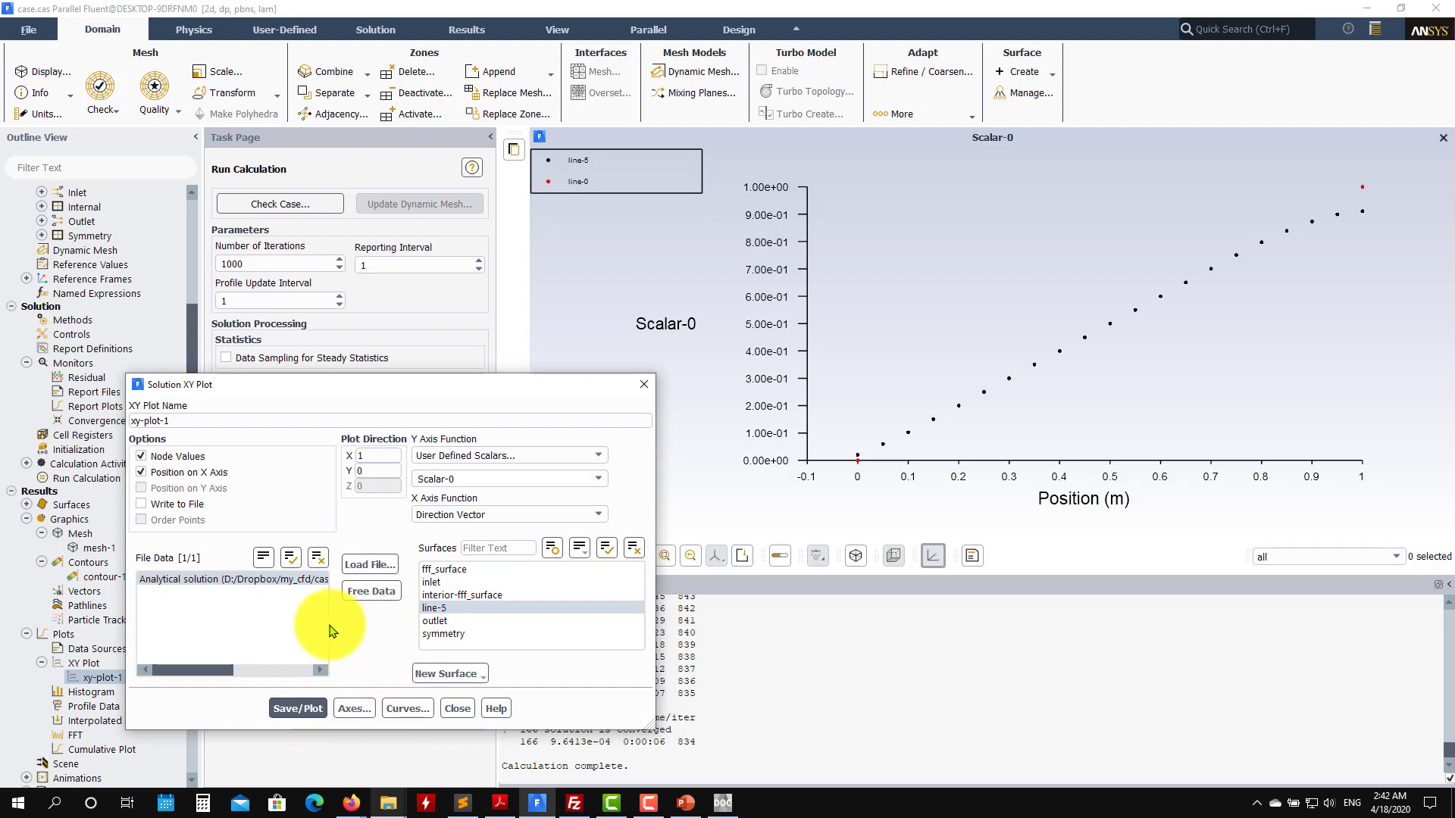
- Set curve 1 of xy-plot-1 to the "----" line pattern, replot the comparison and close the plot settings
drag(434, 388, 413, 193)
click(280, 513)
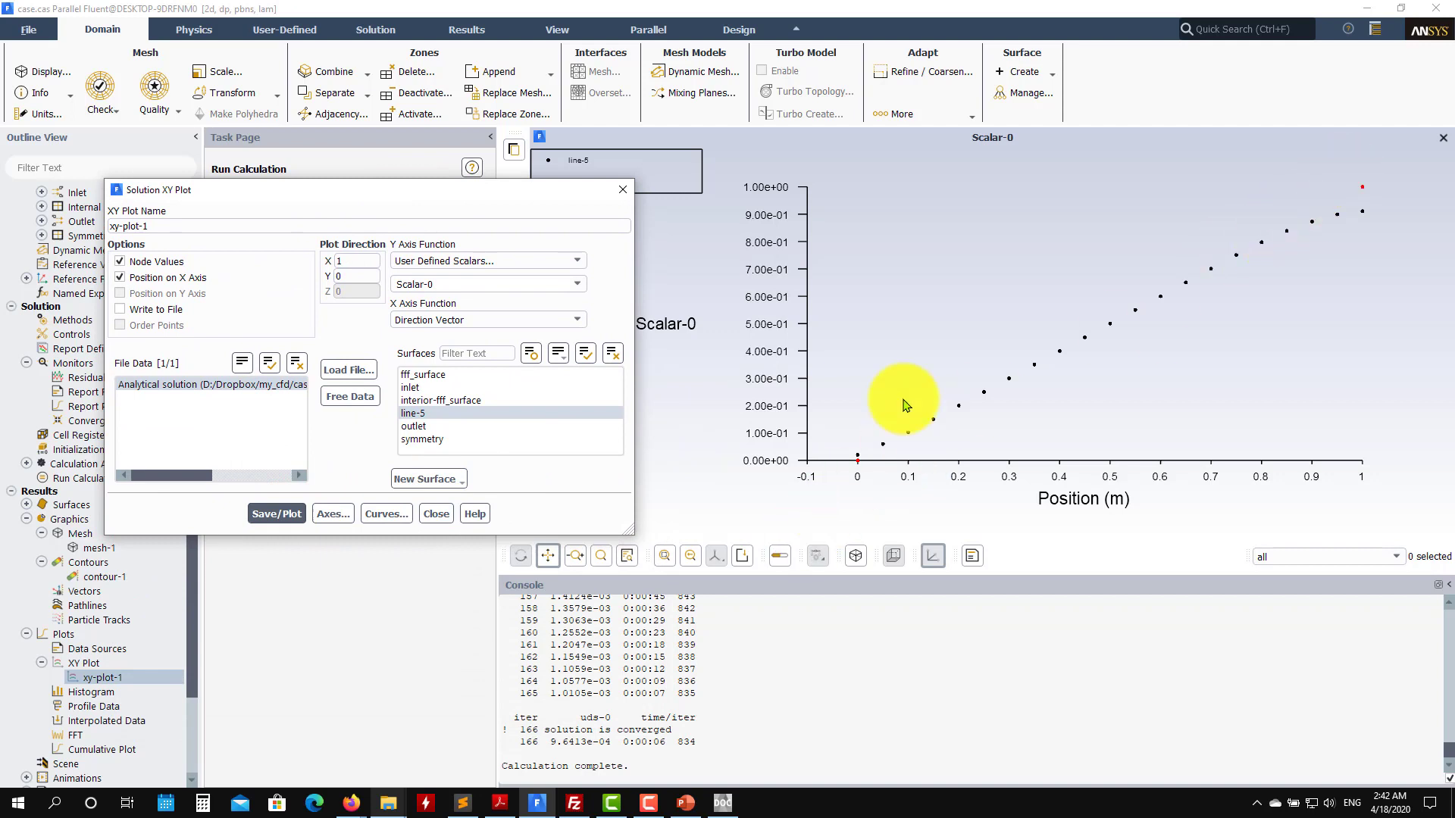
click(386, 514)
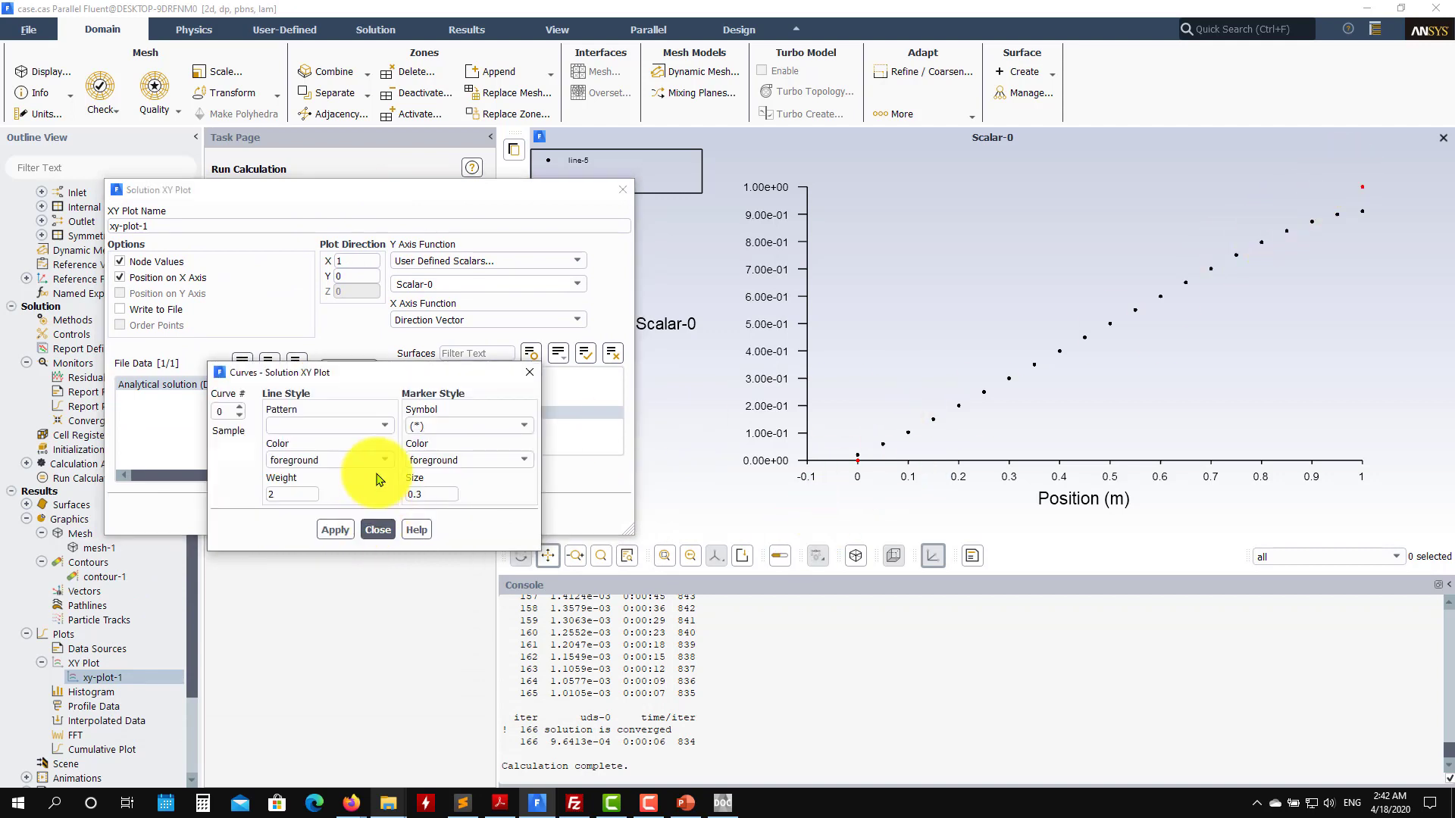
click(378, 426)
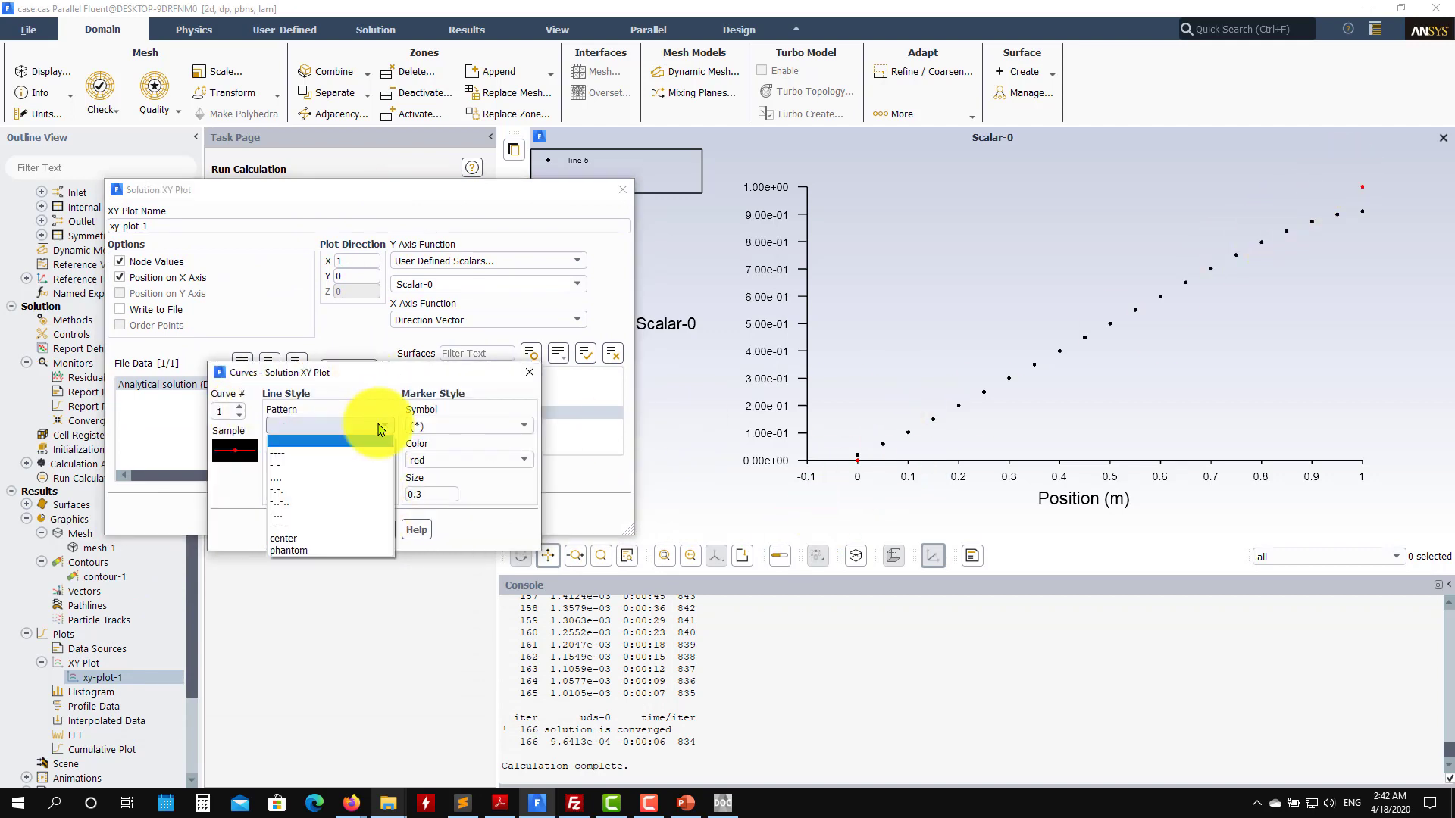
click(305, 447)
click(336, 530)
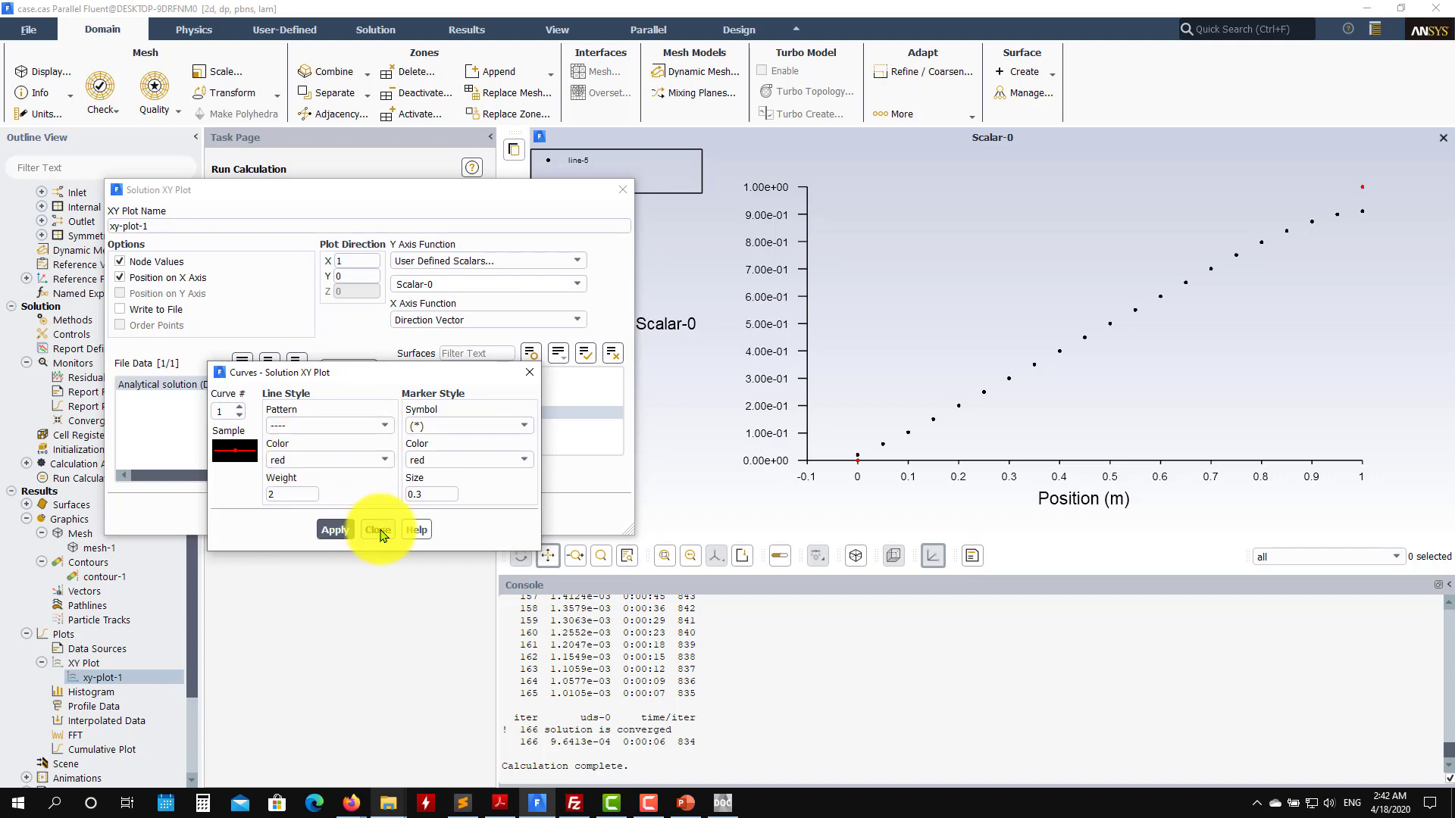
click(377, 529)
click(286, 515)
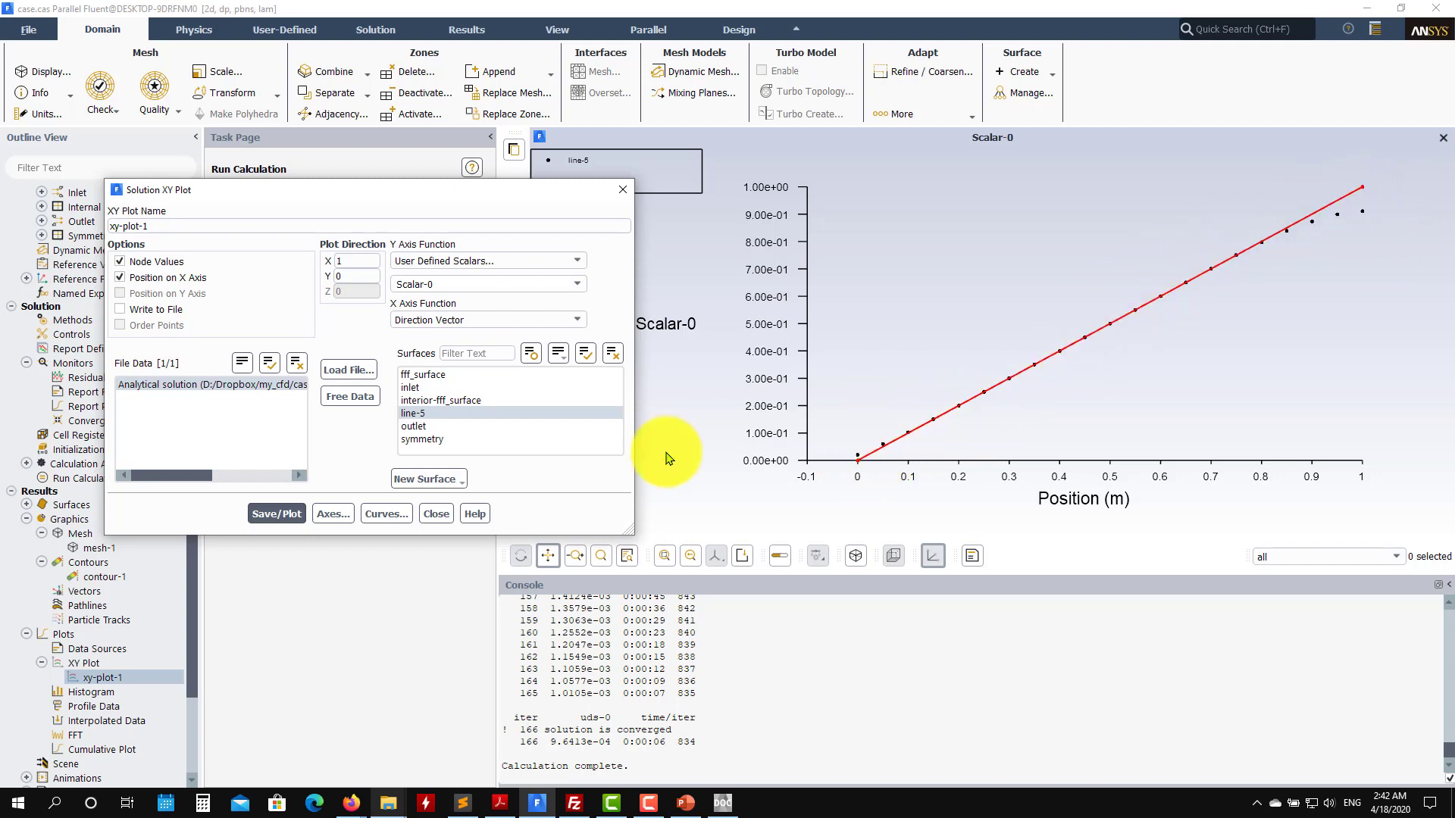
click(435, 514)
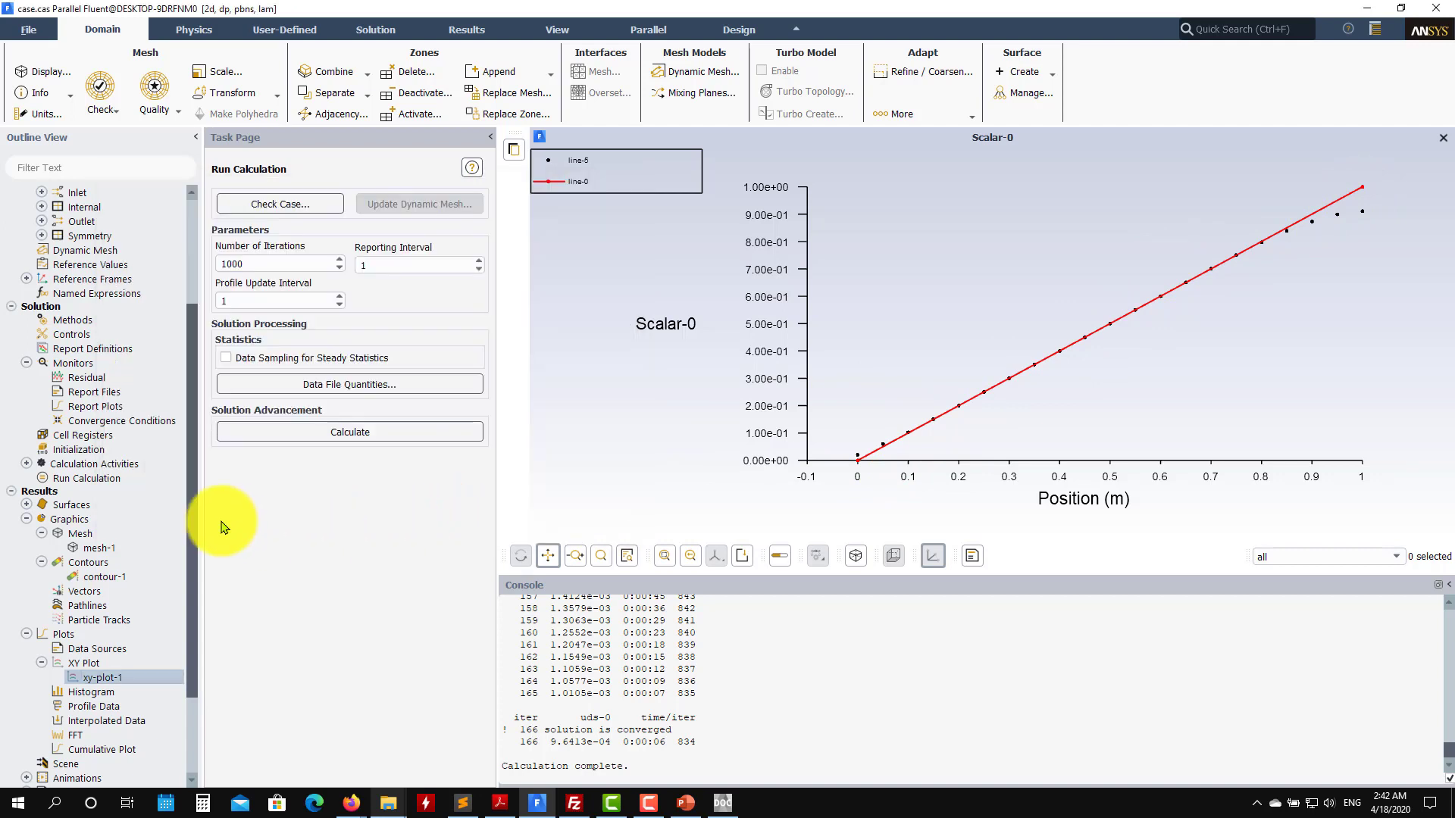
- Set the spatial discretization of User Scalar 0 to First Order Upwind in the solution methods
click(114, 321)
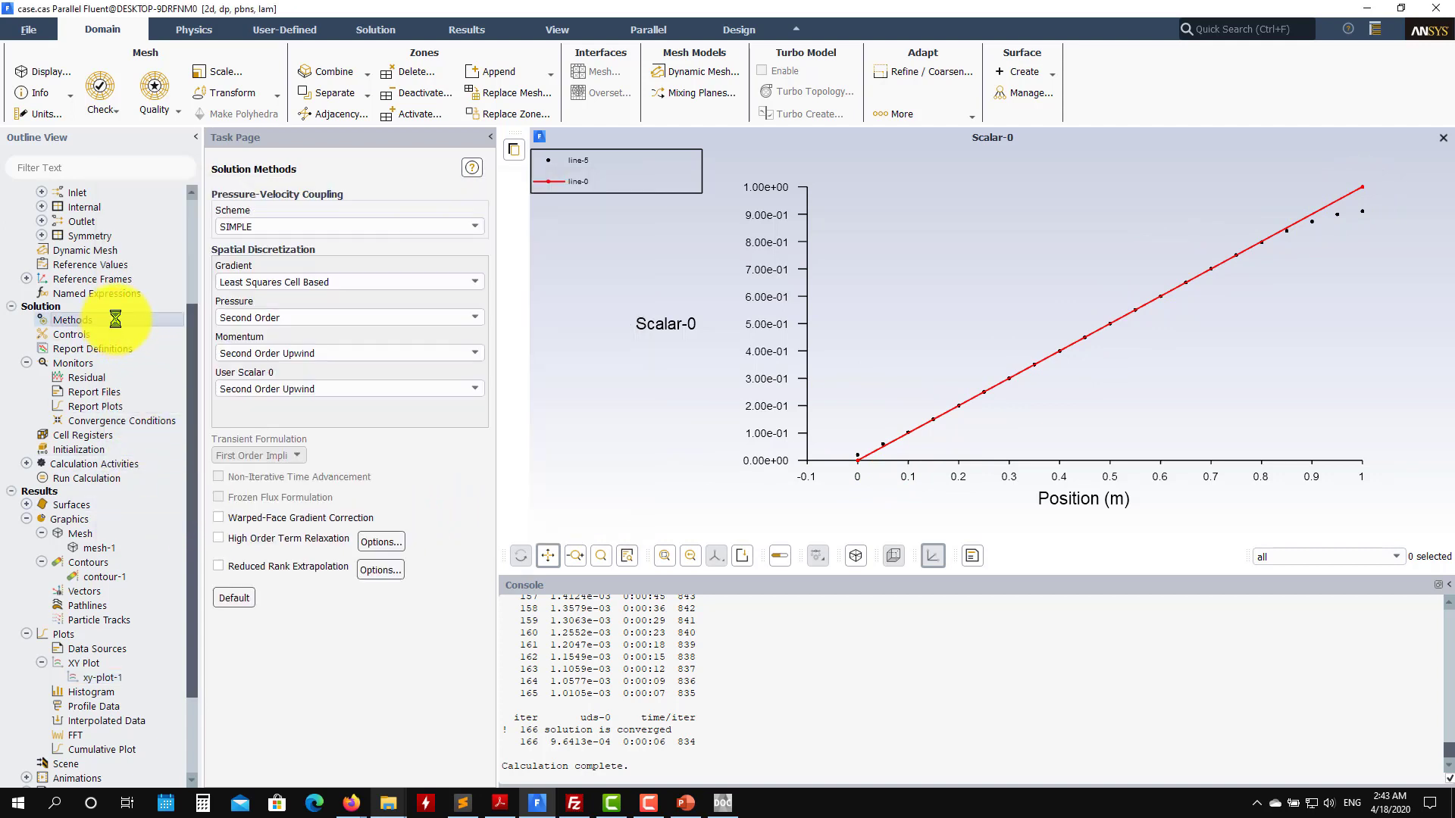
click(345, 388)
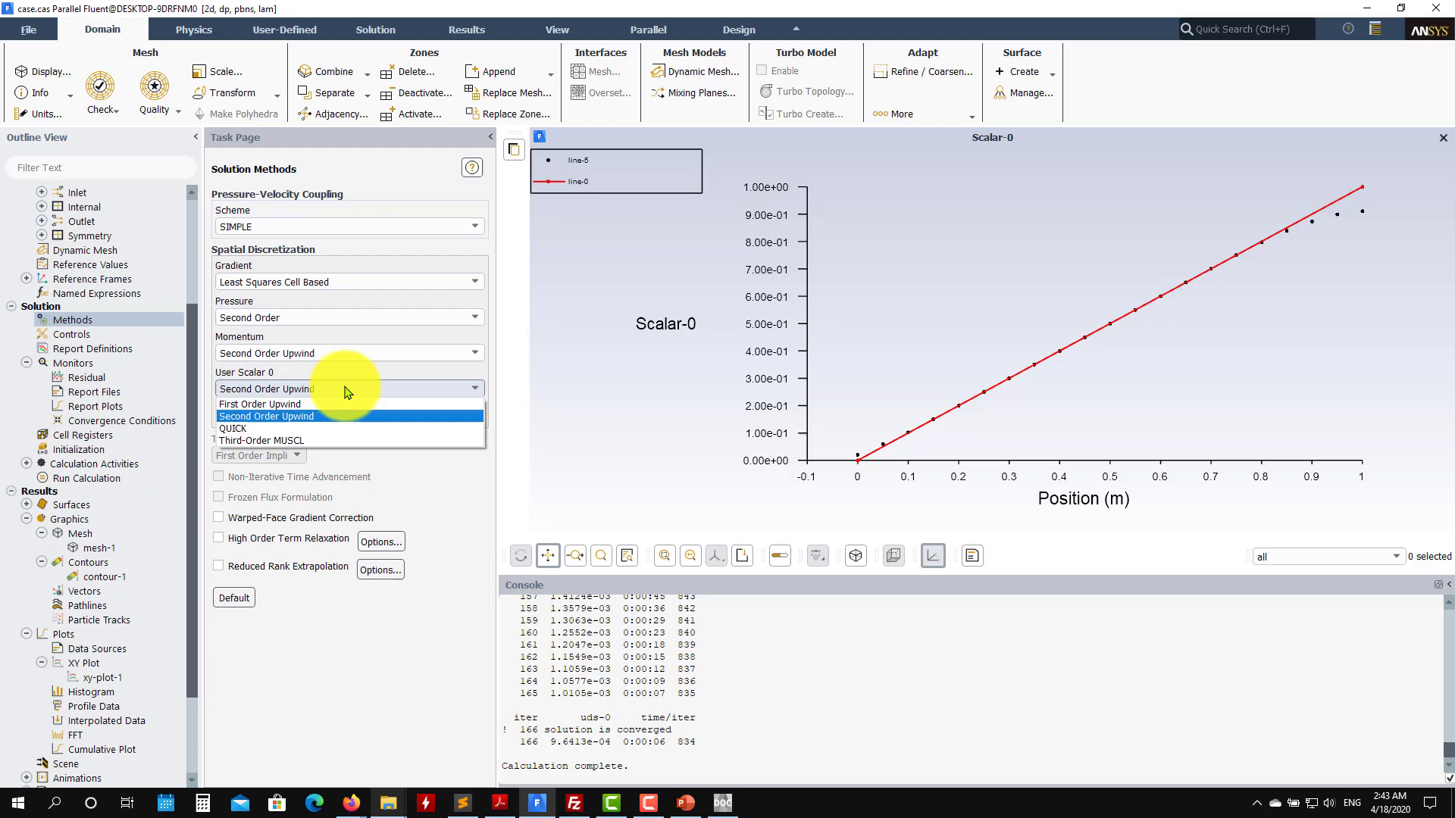
click(302, 406)
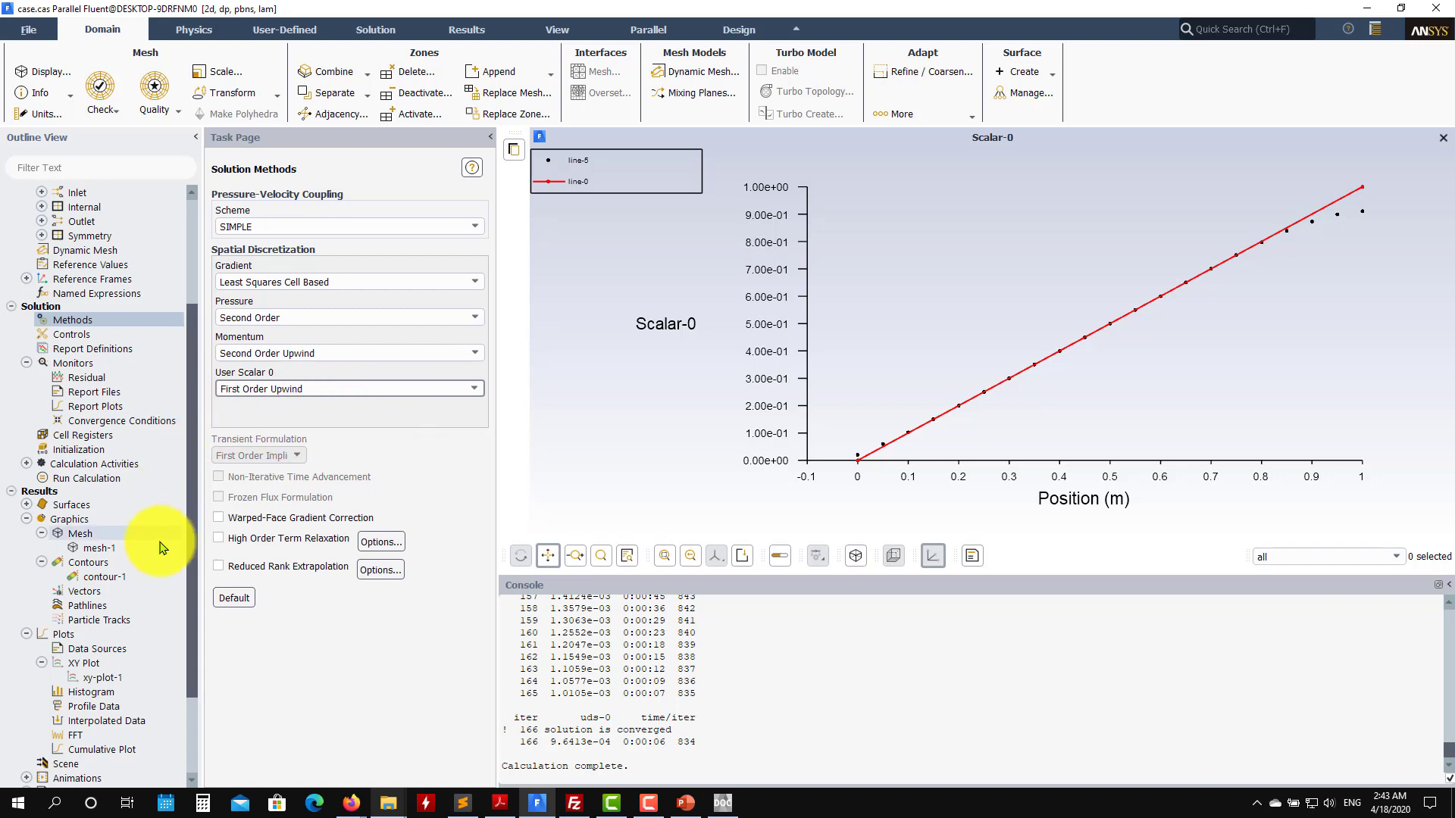
- Reinitialize the solution with the standard initial values and run the calculation using the First Order Upwind scheme
click(82, 450)
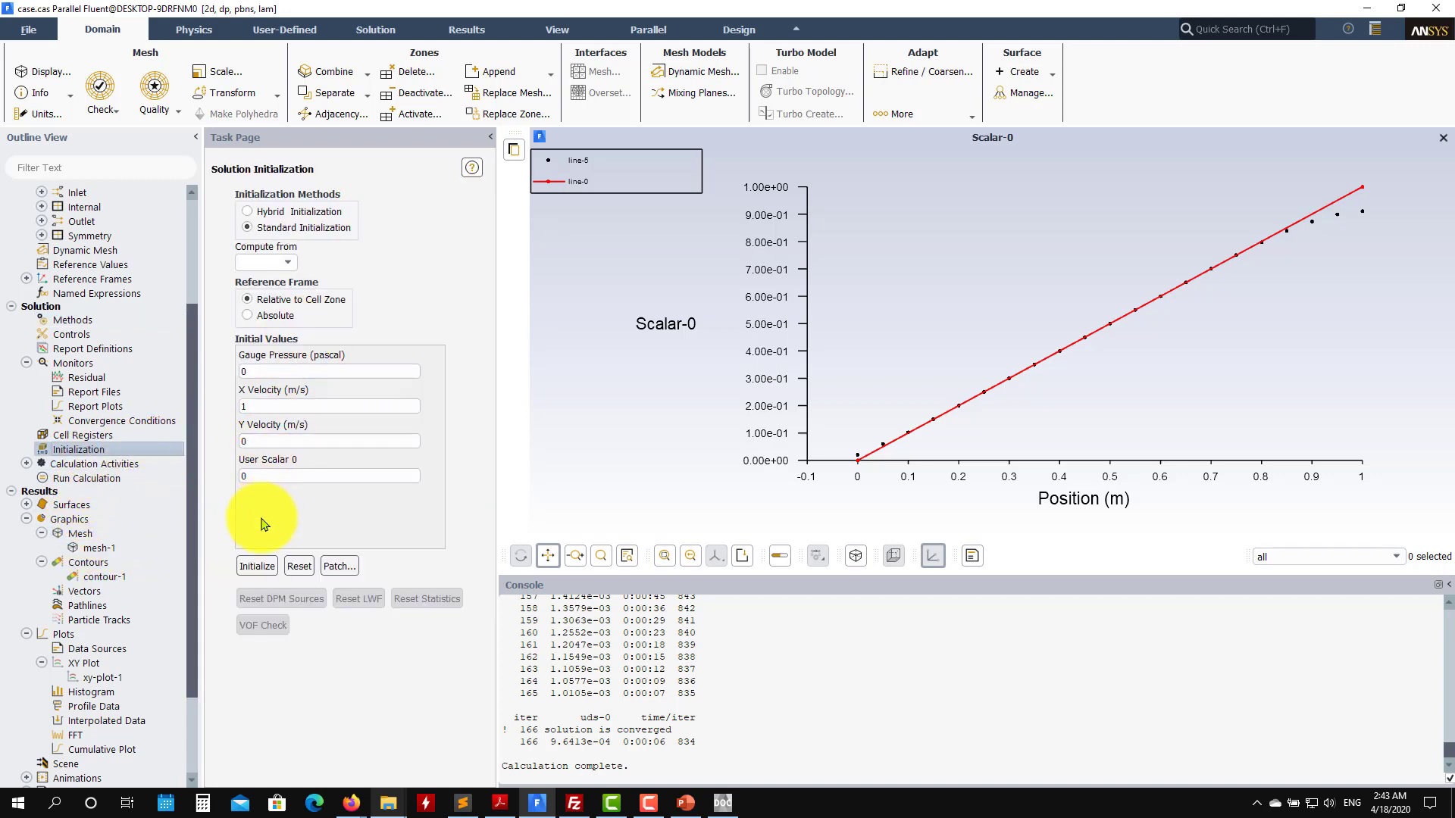
click(257, 566)
click(782, 428)
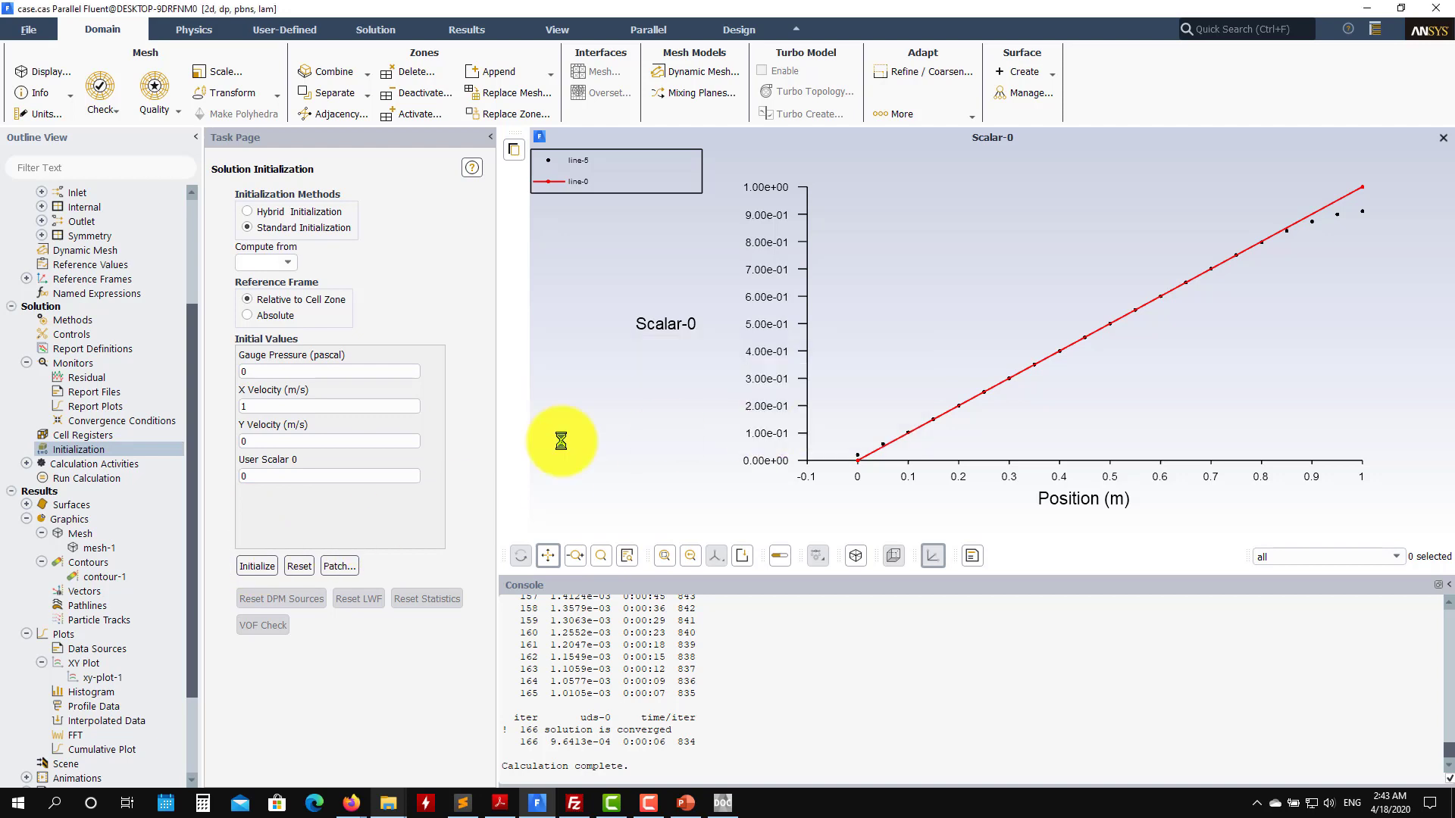
click(132, 479)
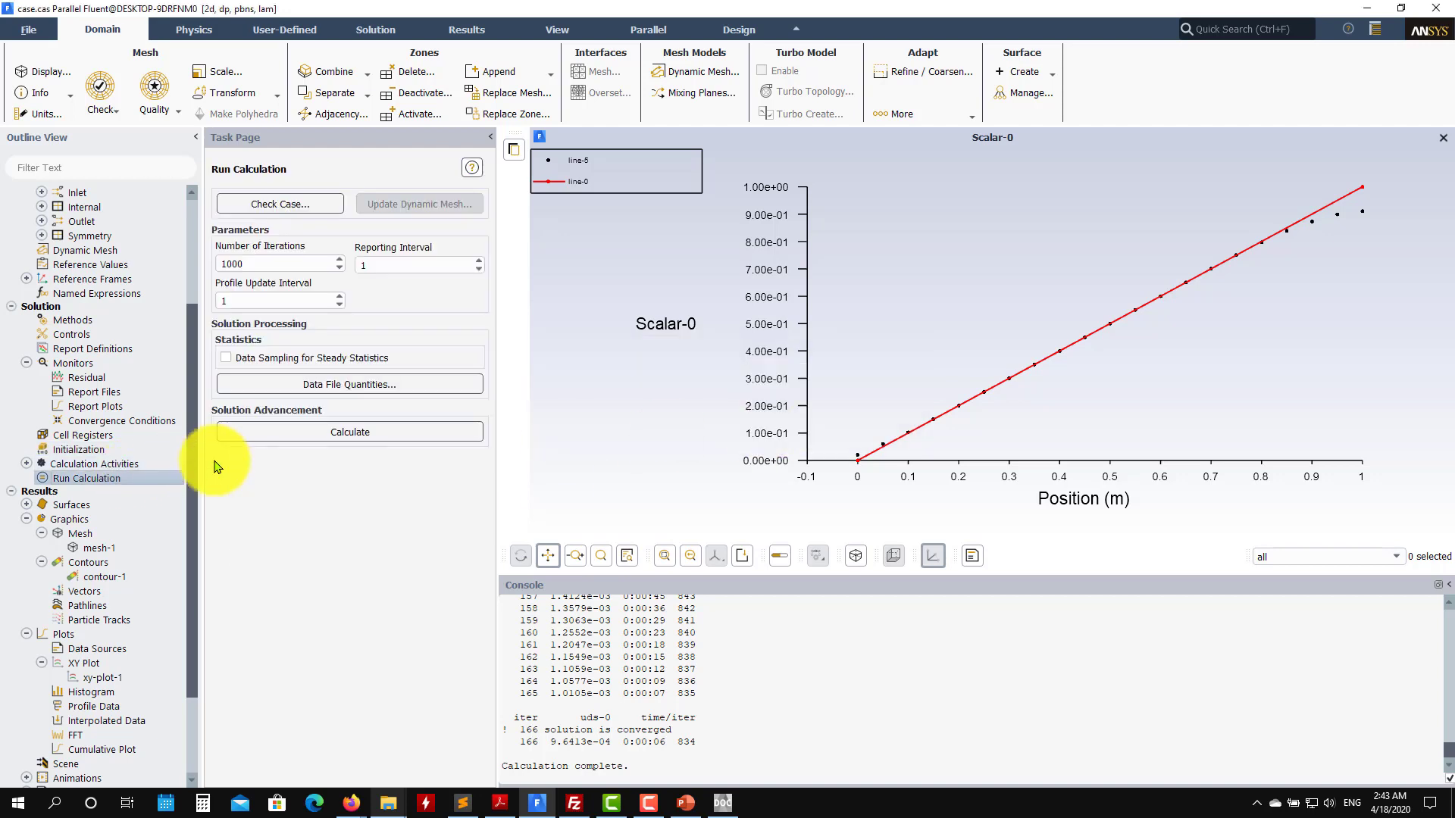
click(306, 430)
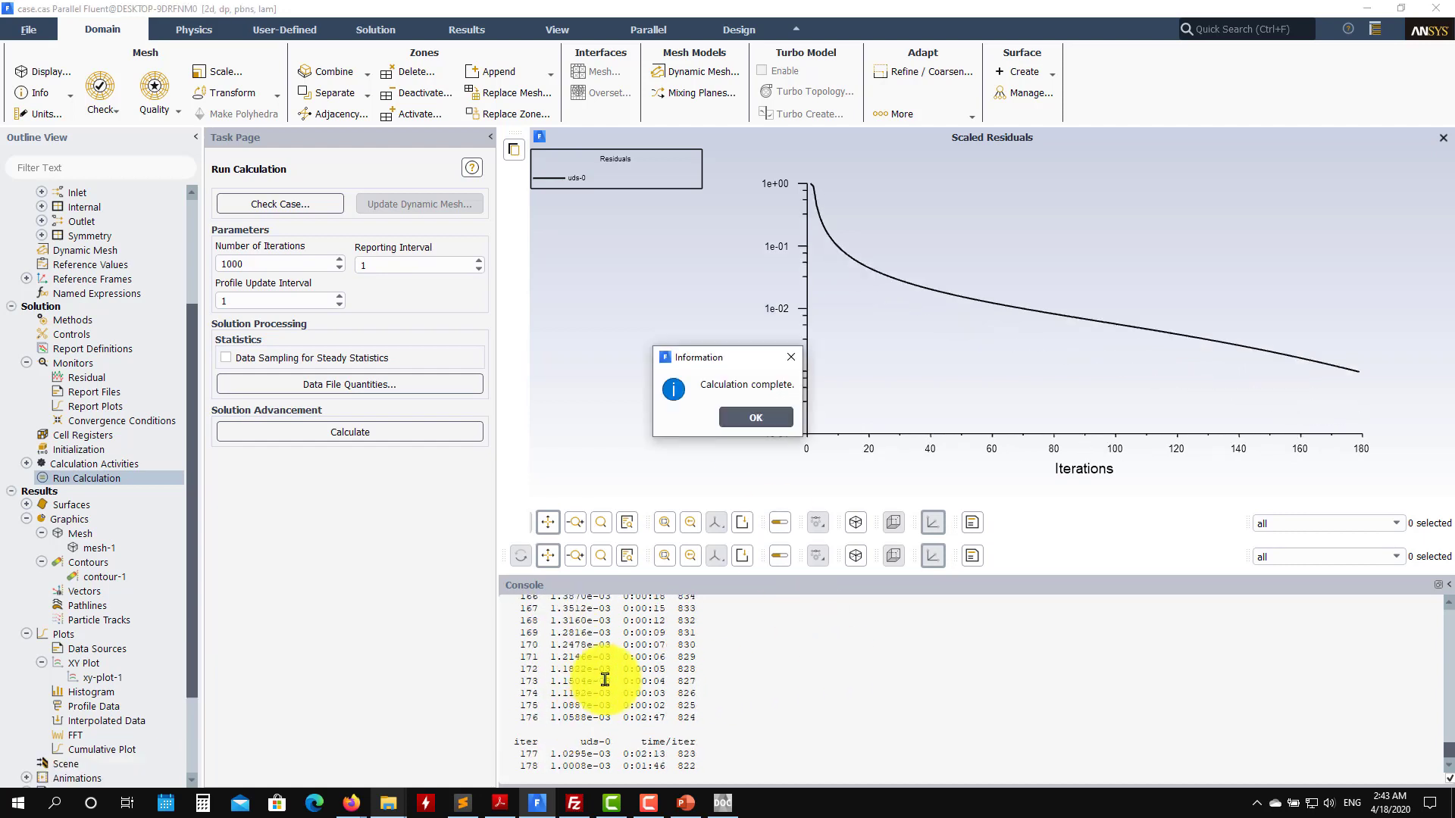
click(758, 418)
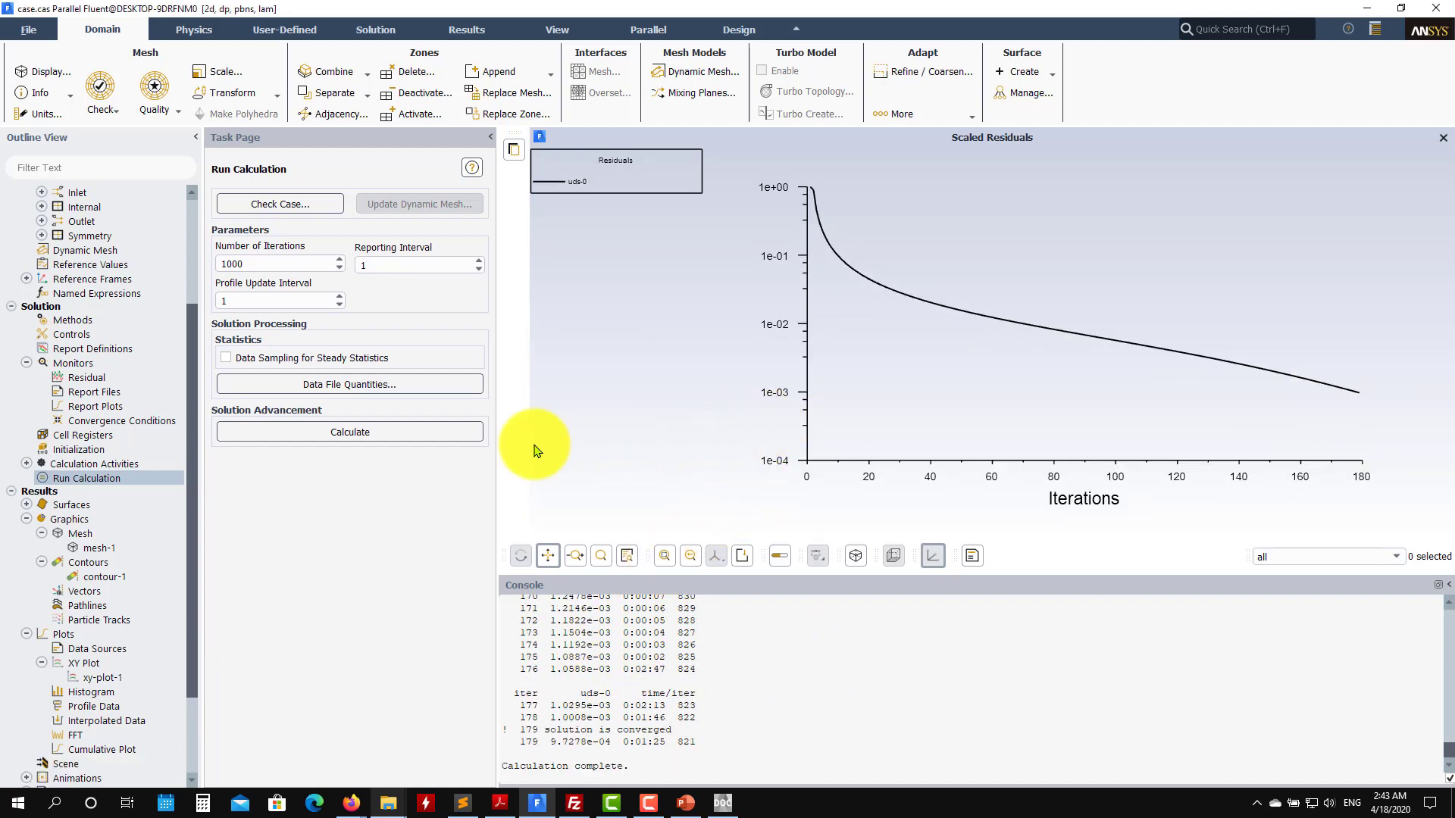
- Plot the new Scalar-0 results along line-5 with xy-plot-1, load solution.xy again and replot both curves for comparison
scroll(114, 594, down, 2)
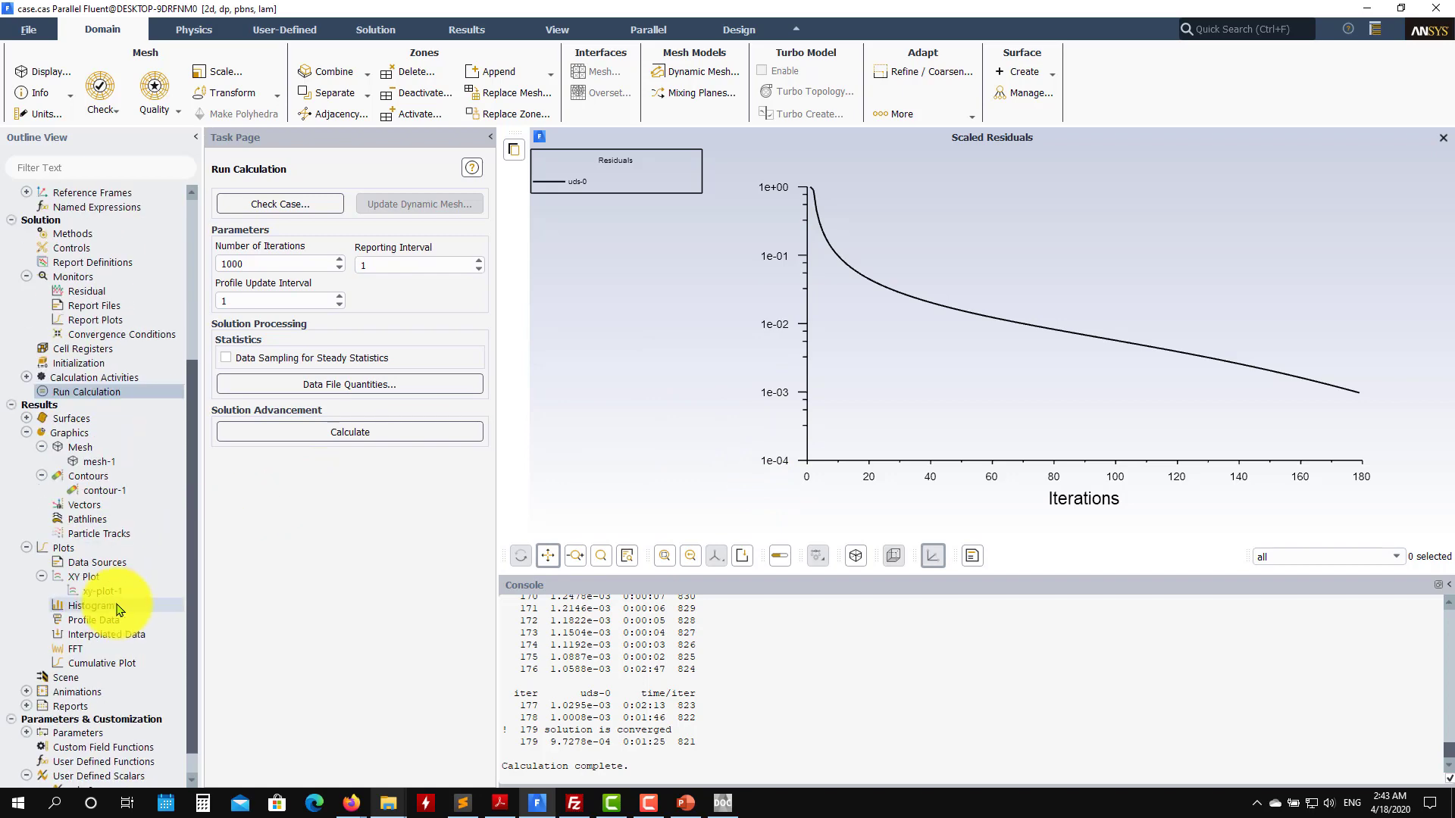
double_click(114, 592)
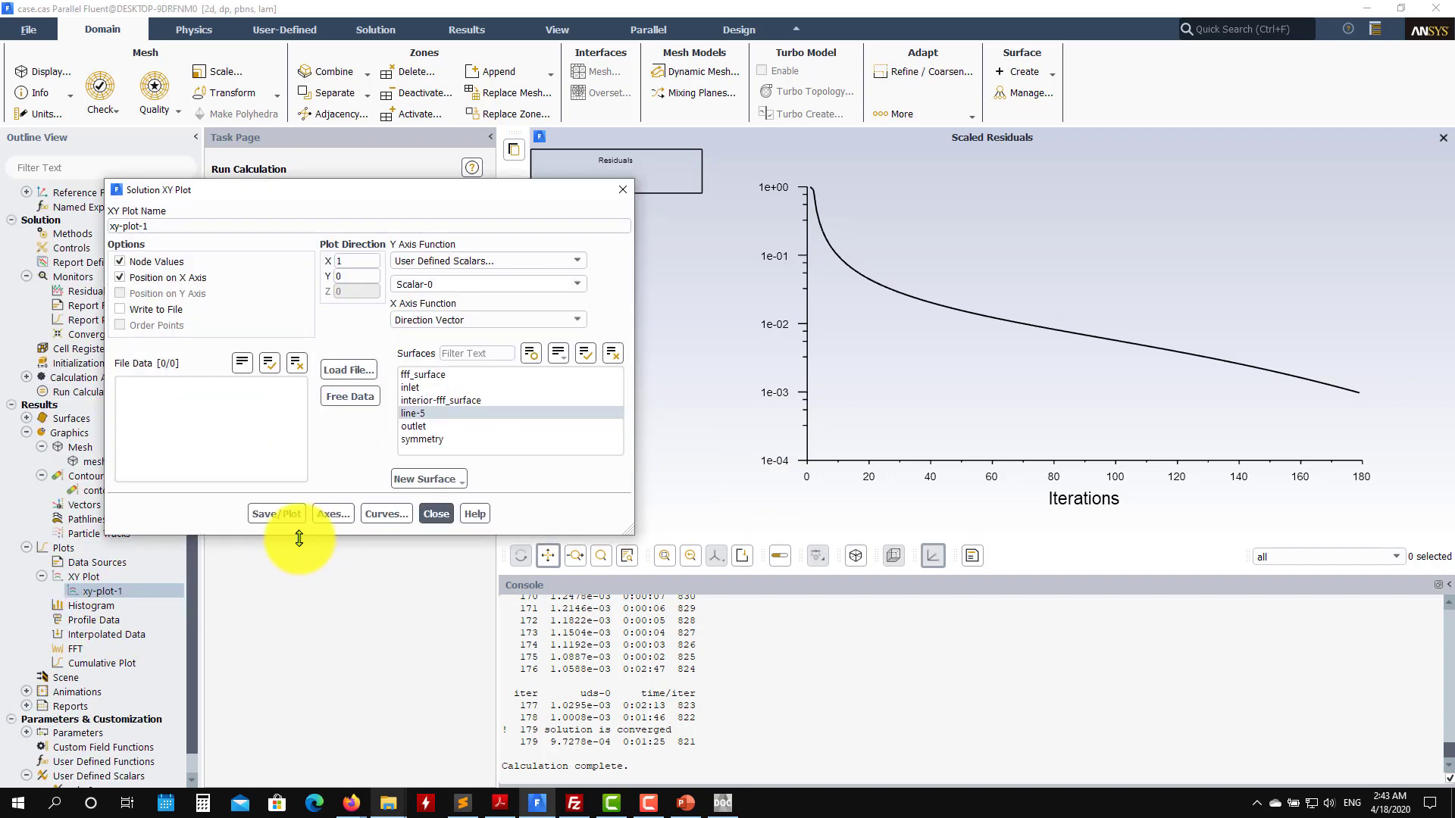
click(276, 514)
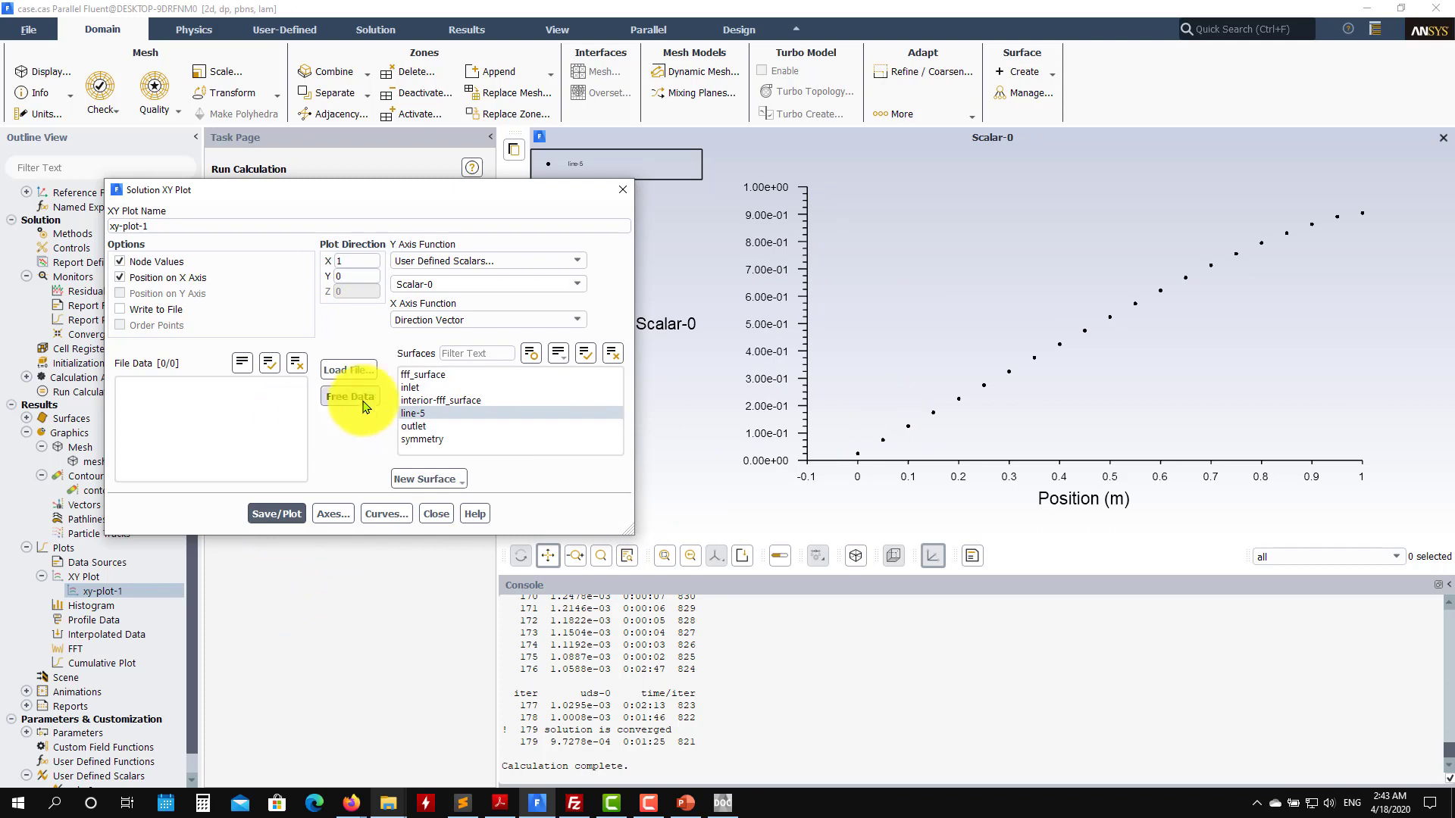
click(349, 370)
click(599, 297)
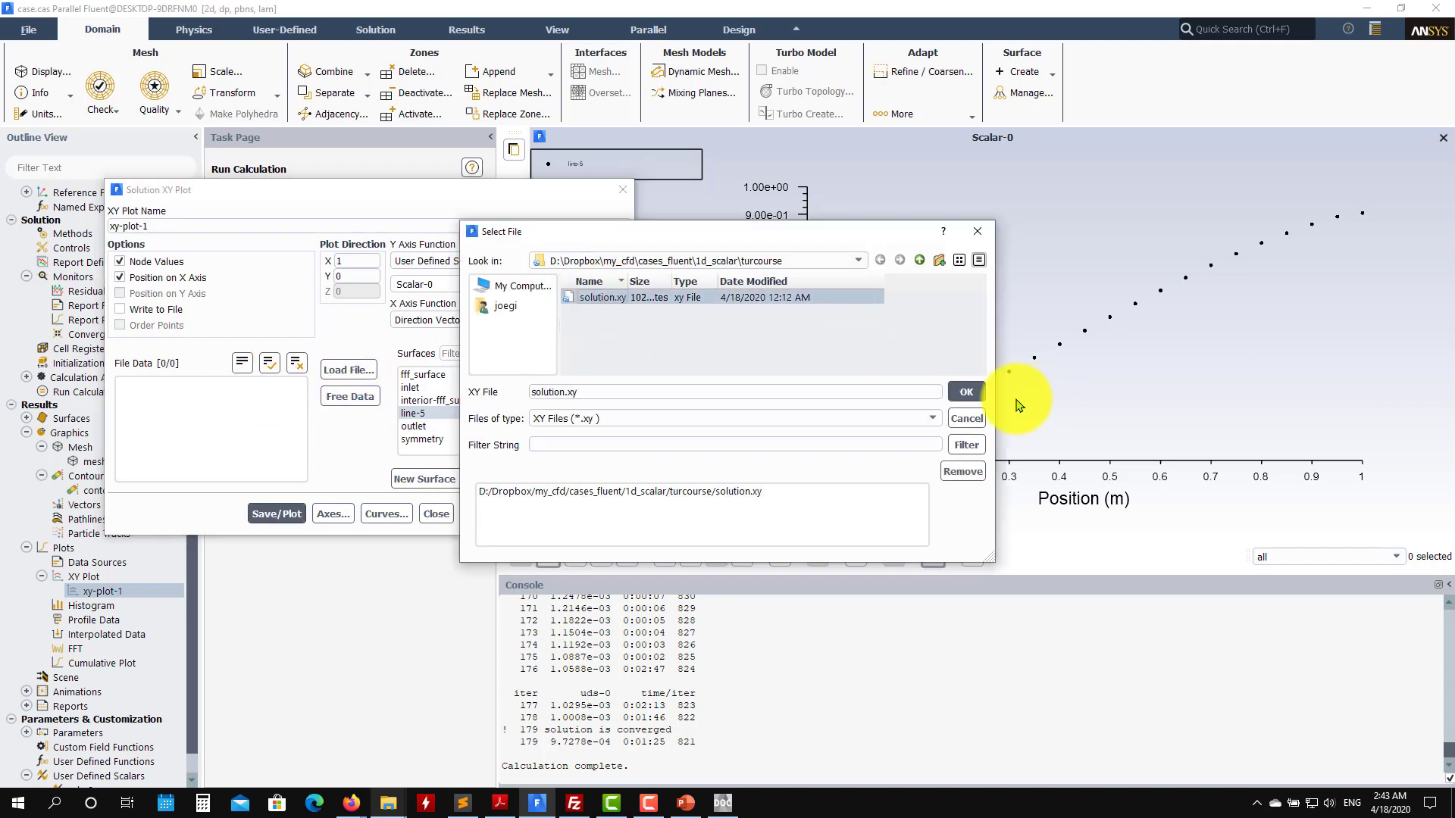
click(966, 391)
click(262, 516)
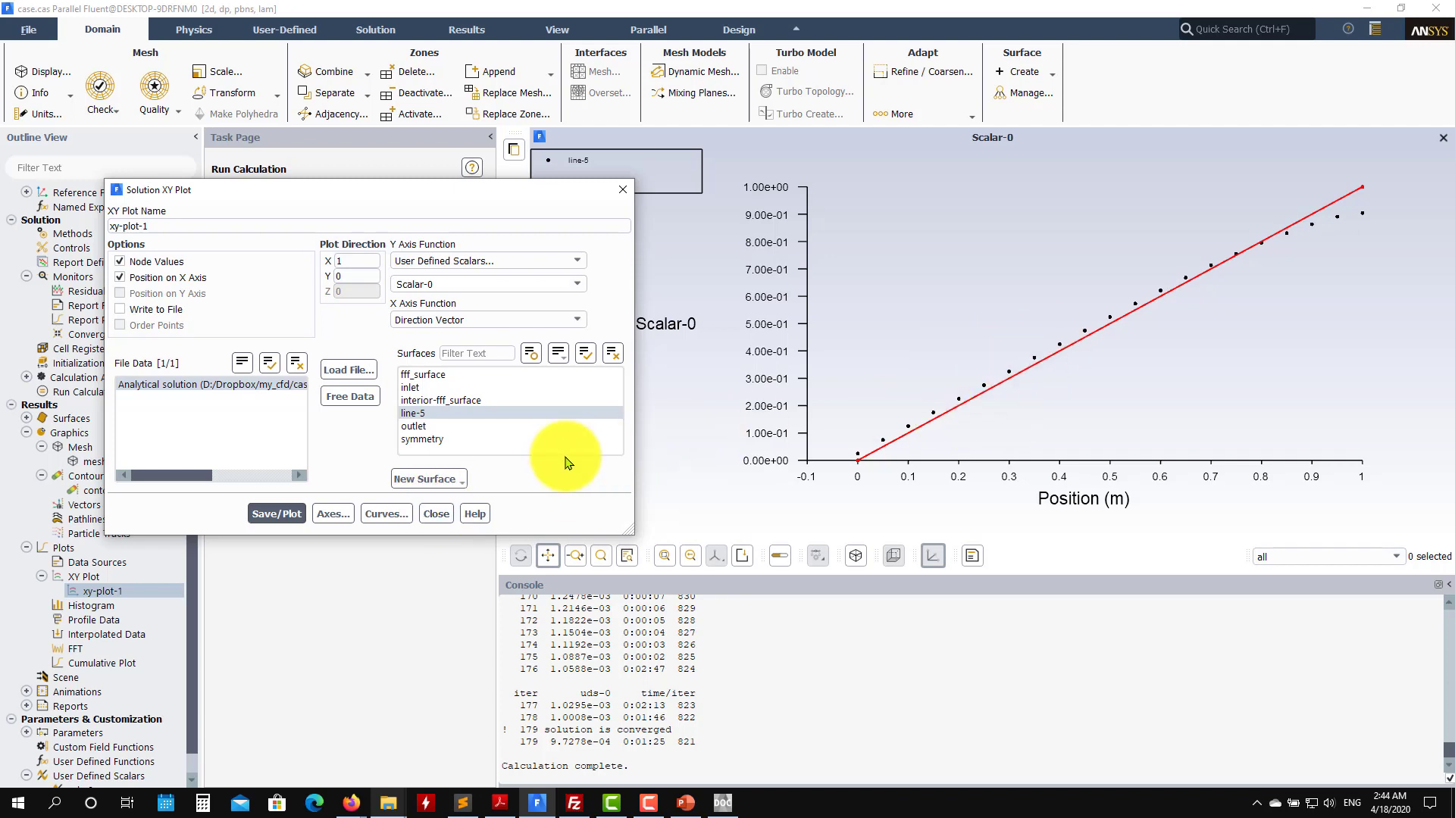
click(436, 515)
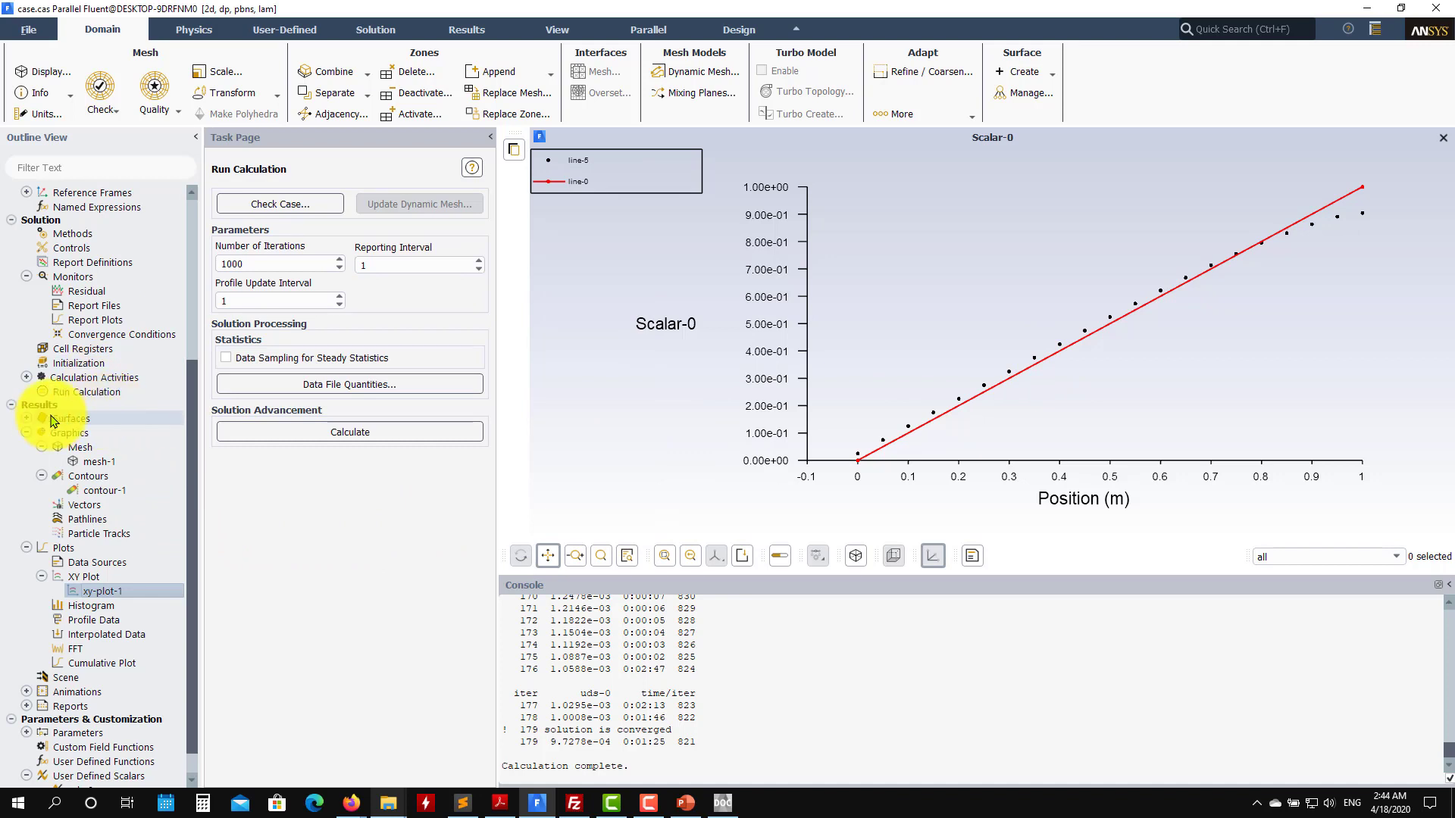
- Set the User Scalar 0 discretization to Second Order Upwind and its under-relaxation factor to 1
click(27, 418)
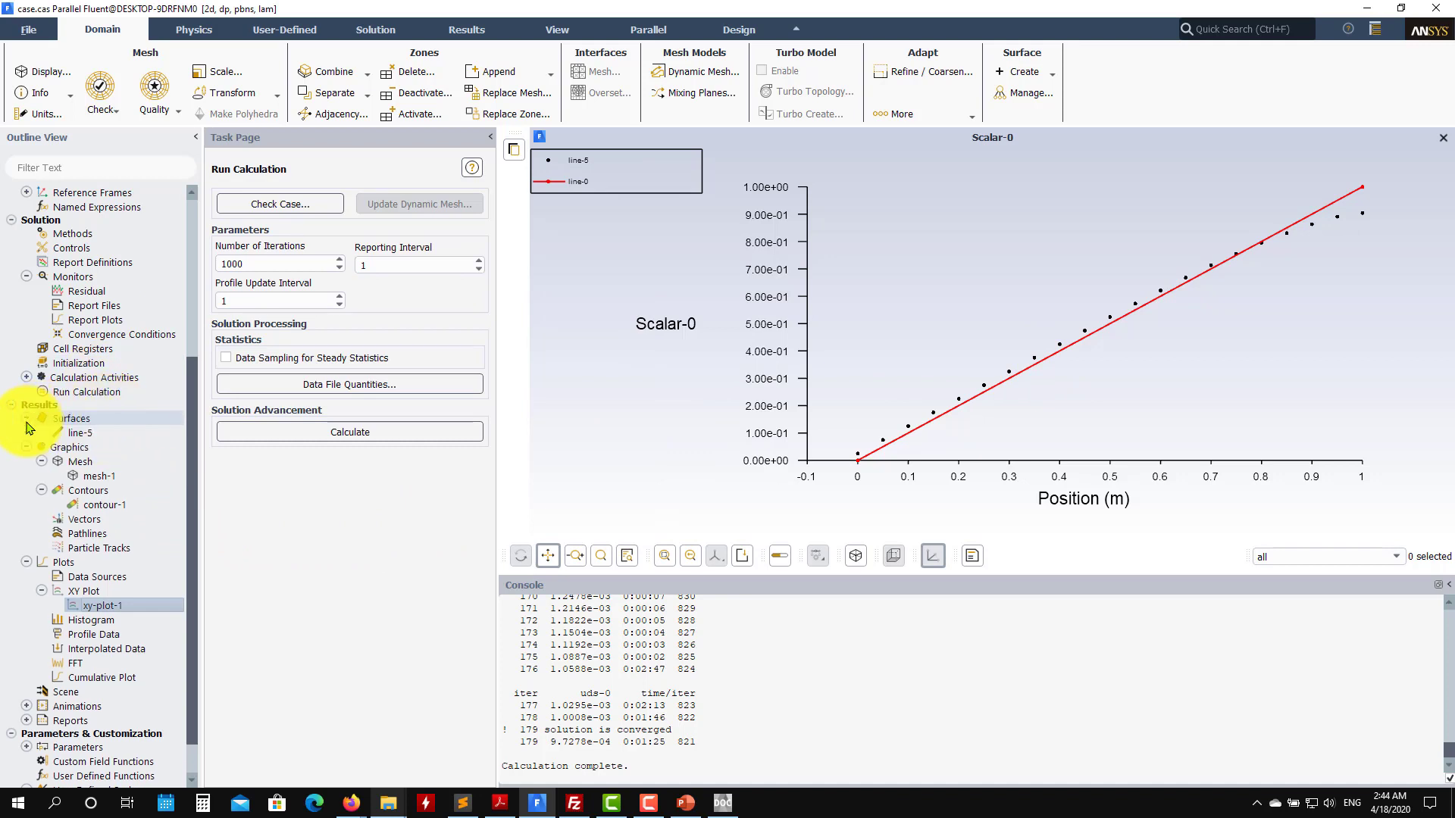
click(93, 236)
click(460, 389)
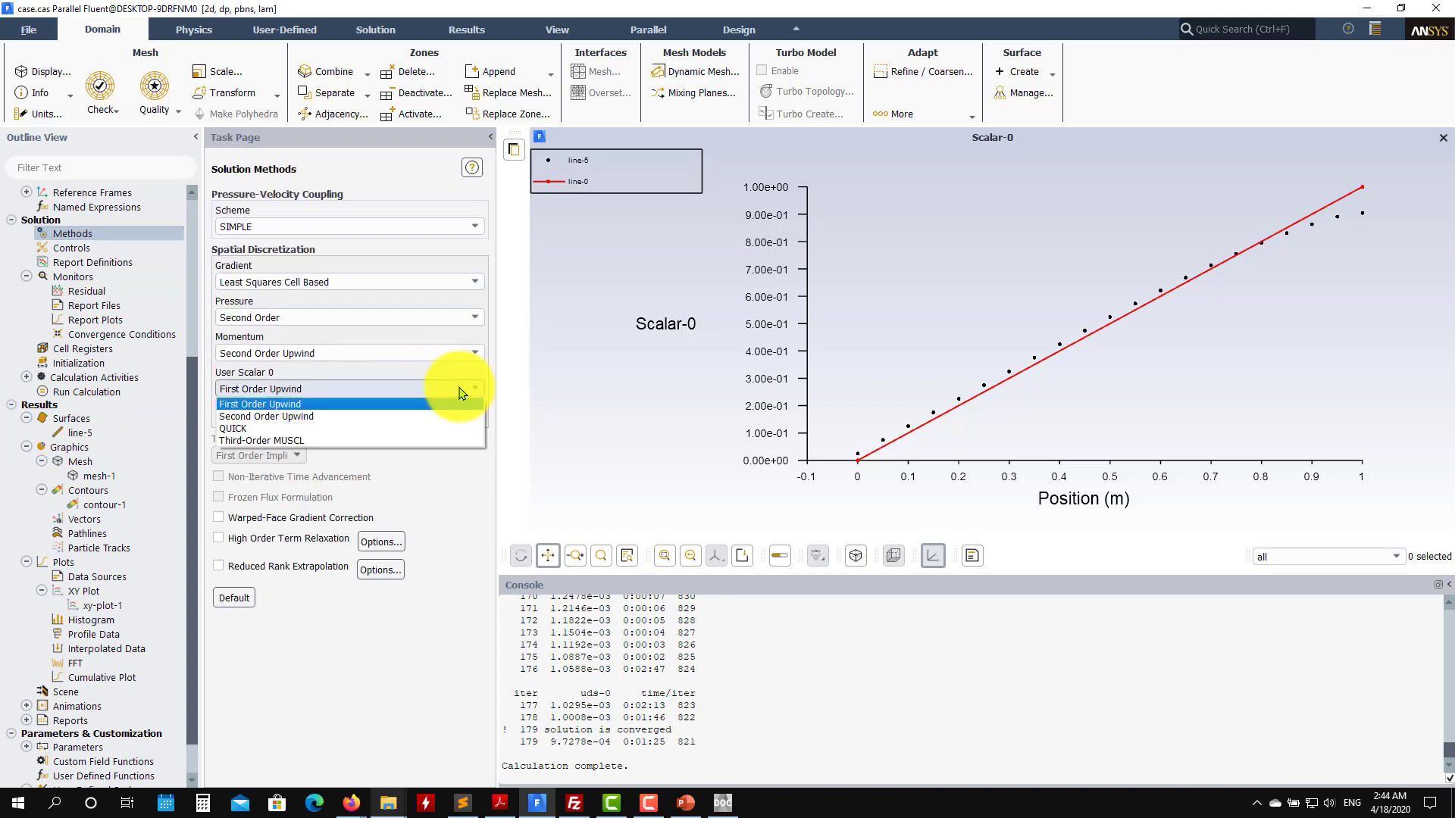
click(285, 416)
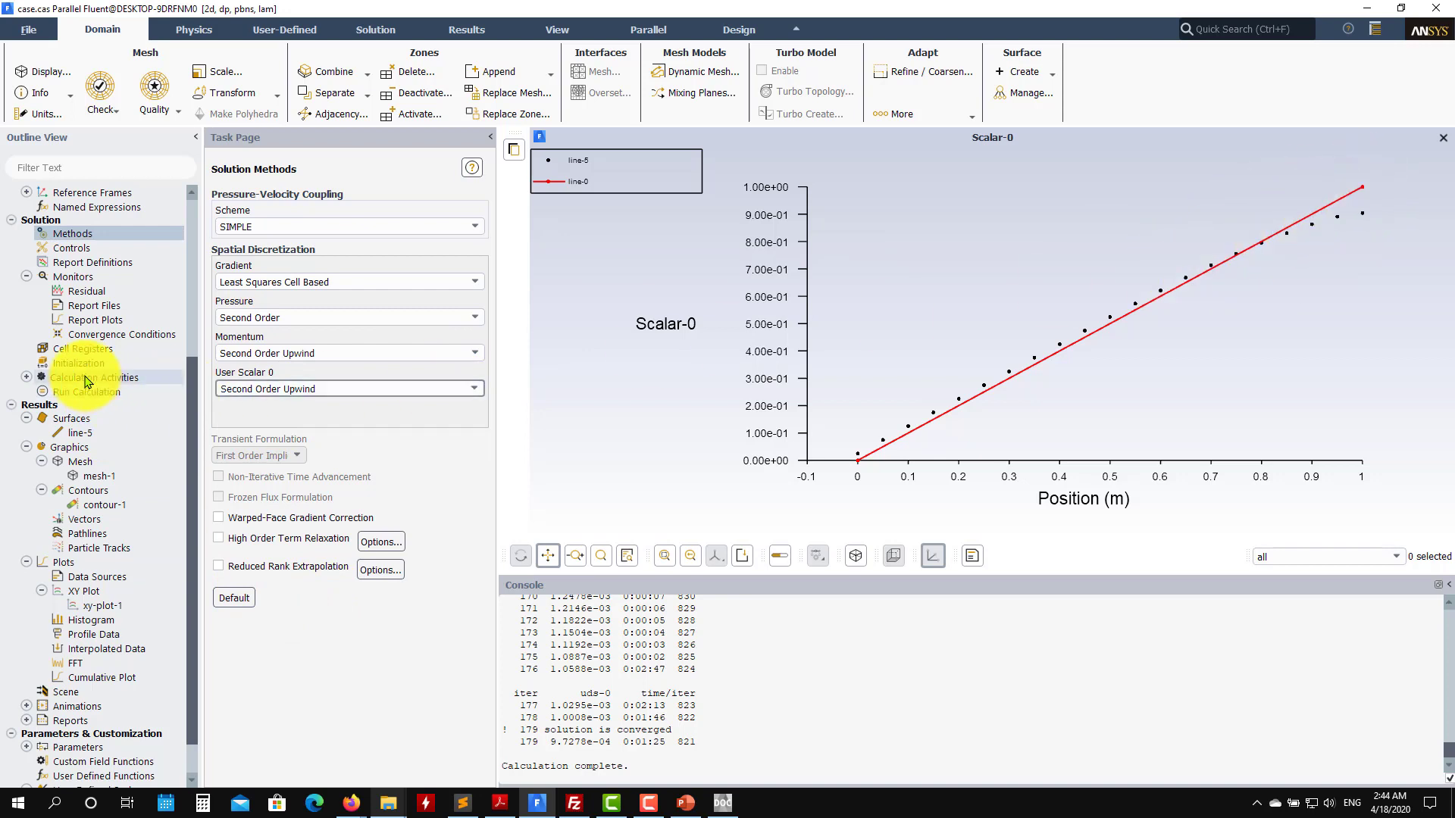
click(76, 248)
click(266, 366)
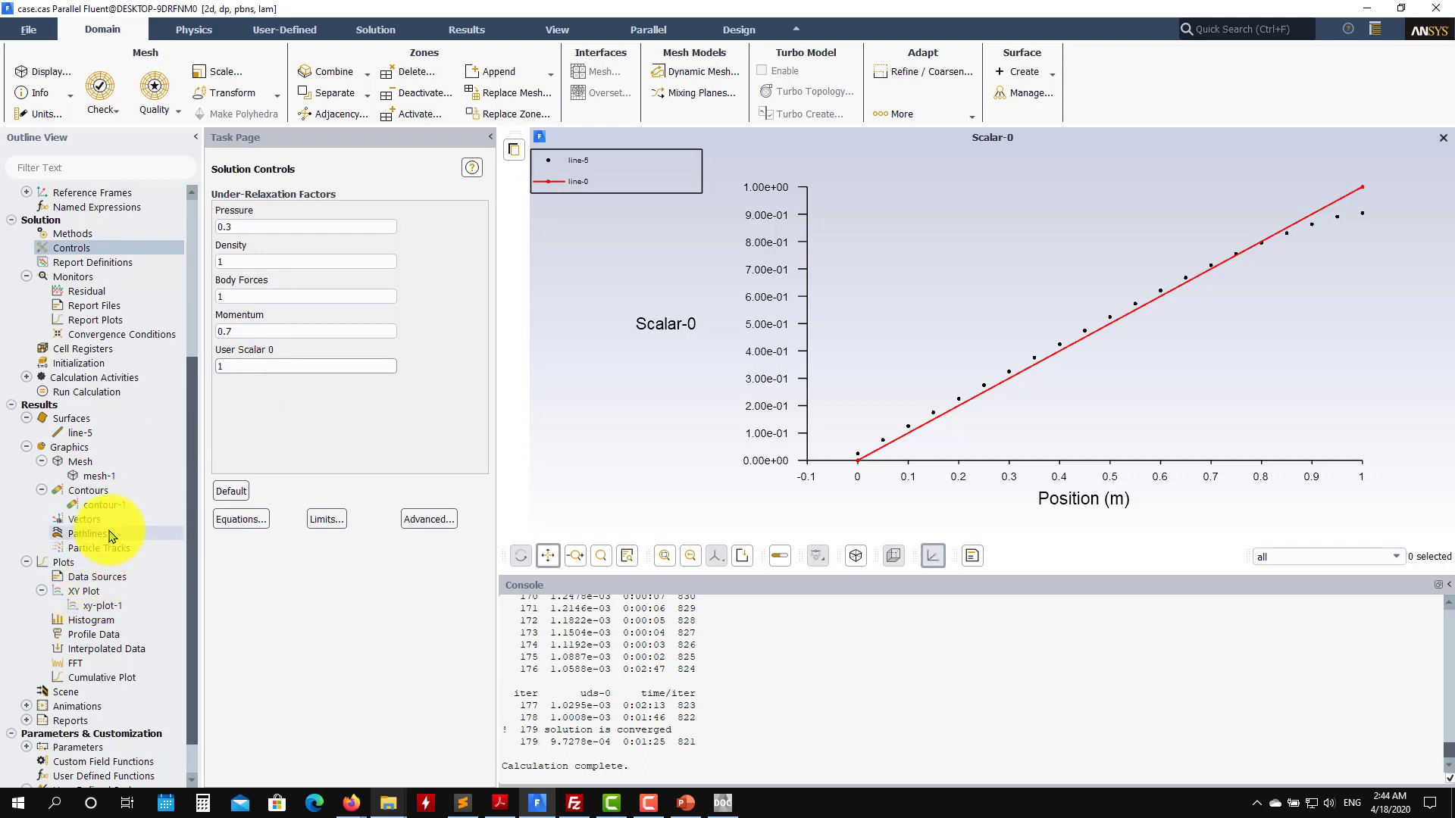
- Reinitialize the solution and rerun the calculation with the Second Order Upwind scheme and the new under-relaxation factor
scroll(107, 541, down, 1)
scroll(107, 545, up, 2)
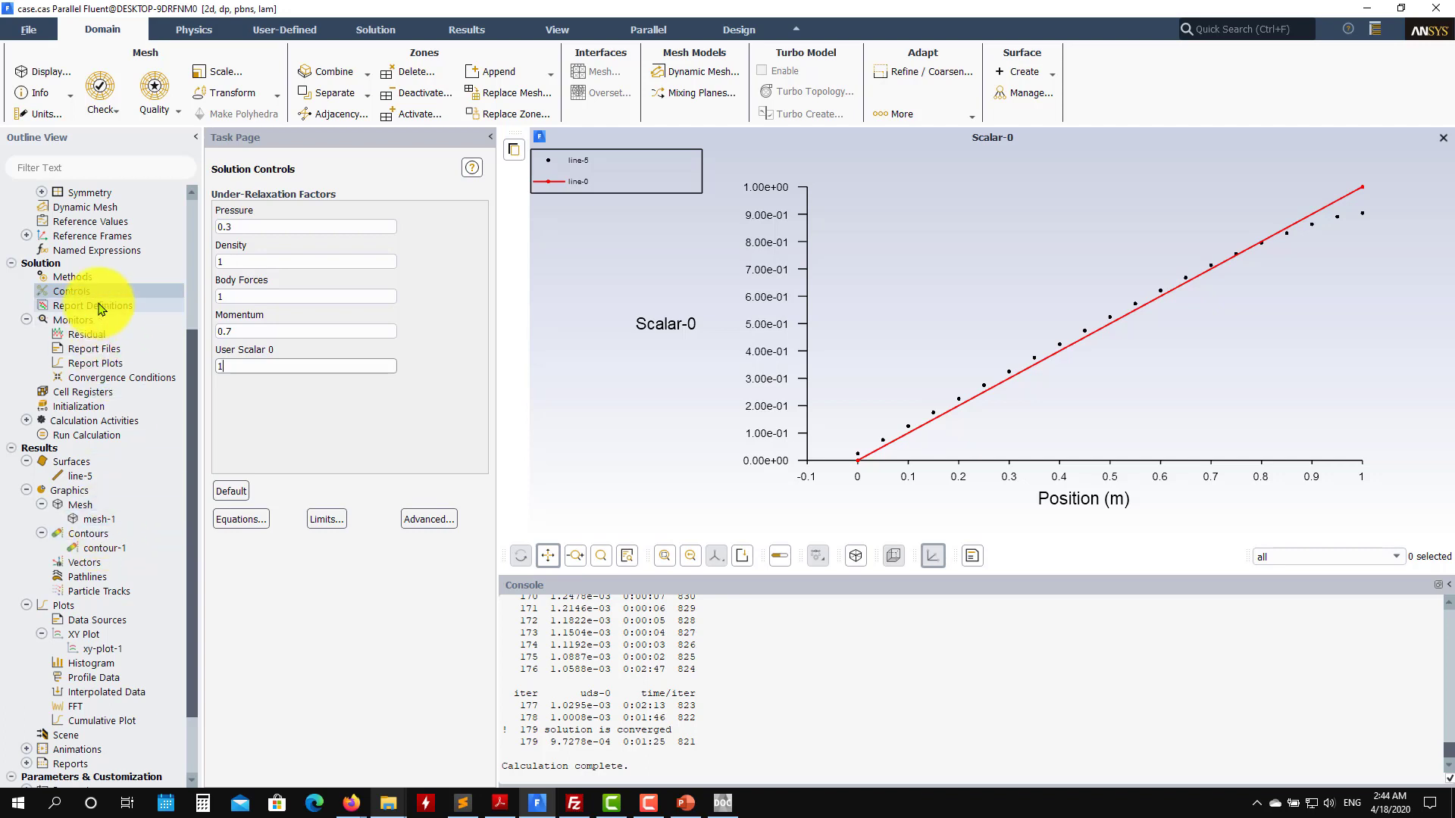
click(89, 408)
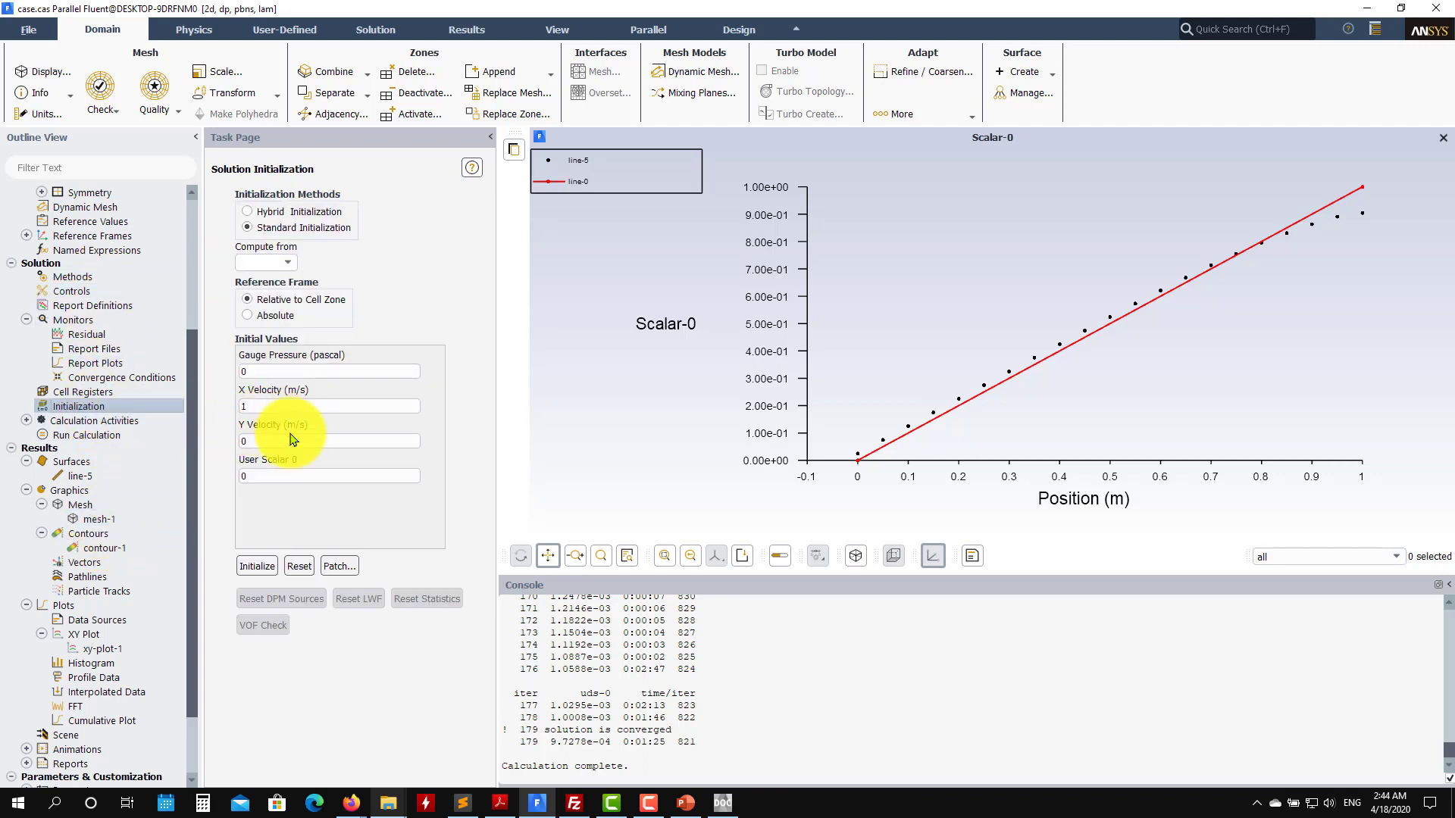
click(257, 566)
click(788, 426)
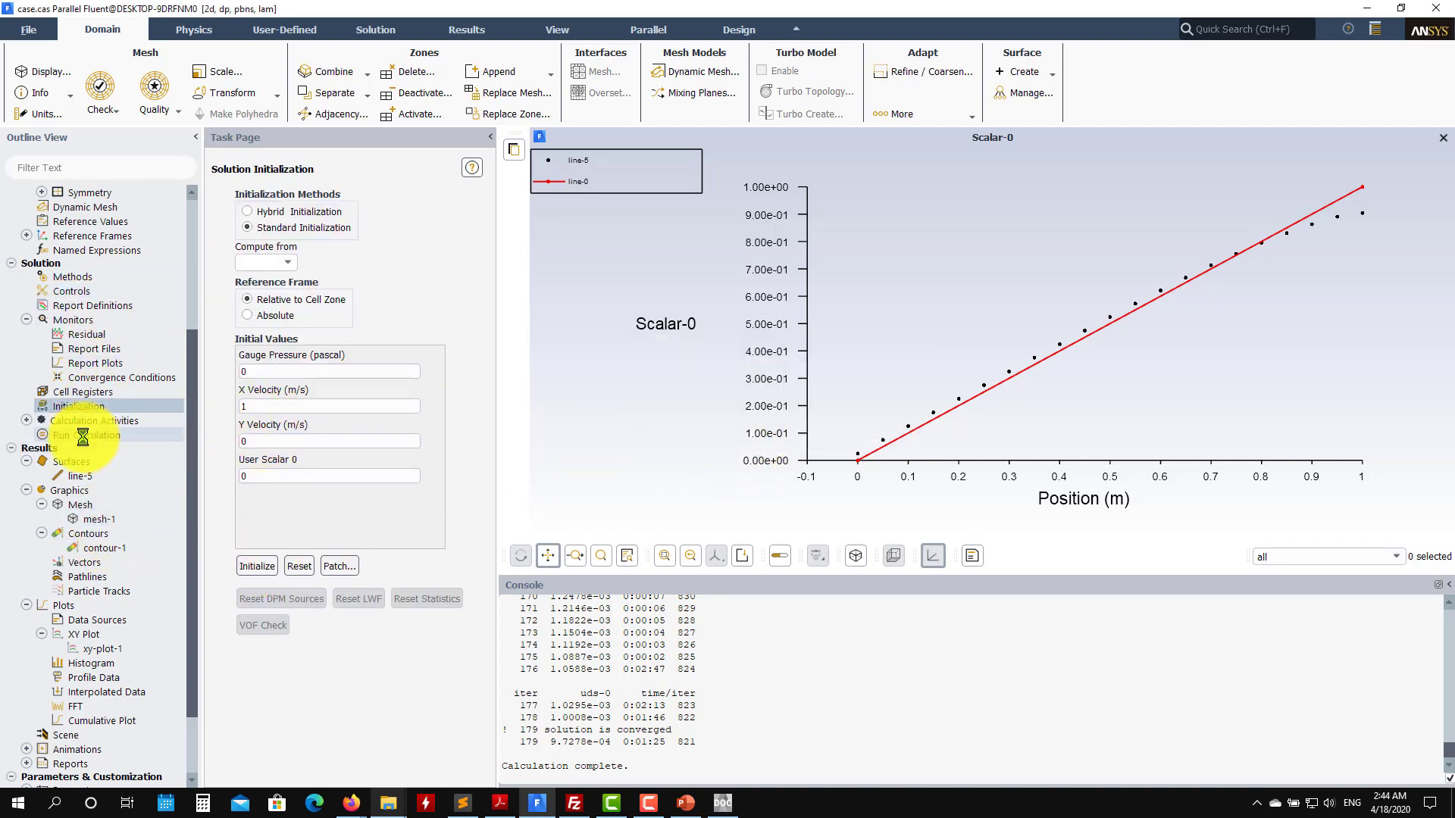
click(89, 435)
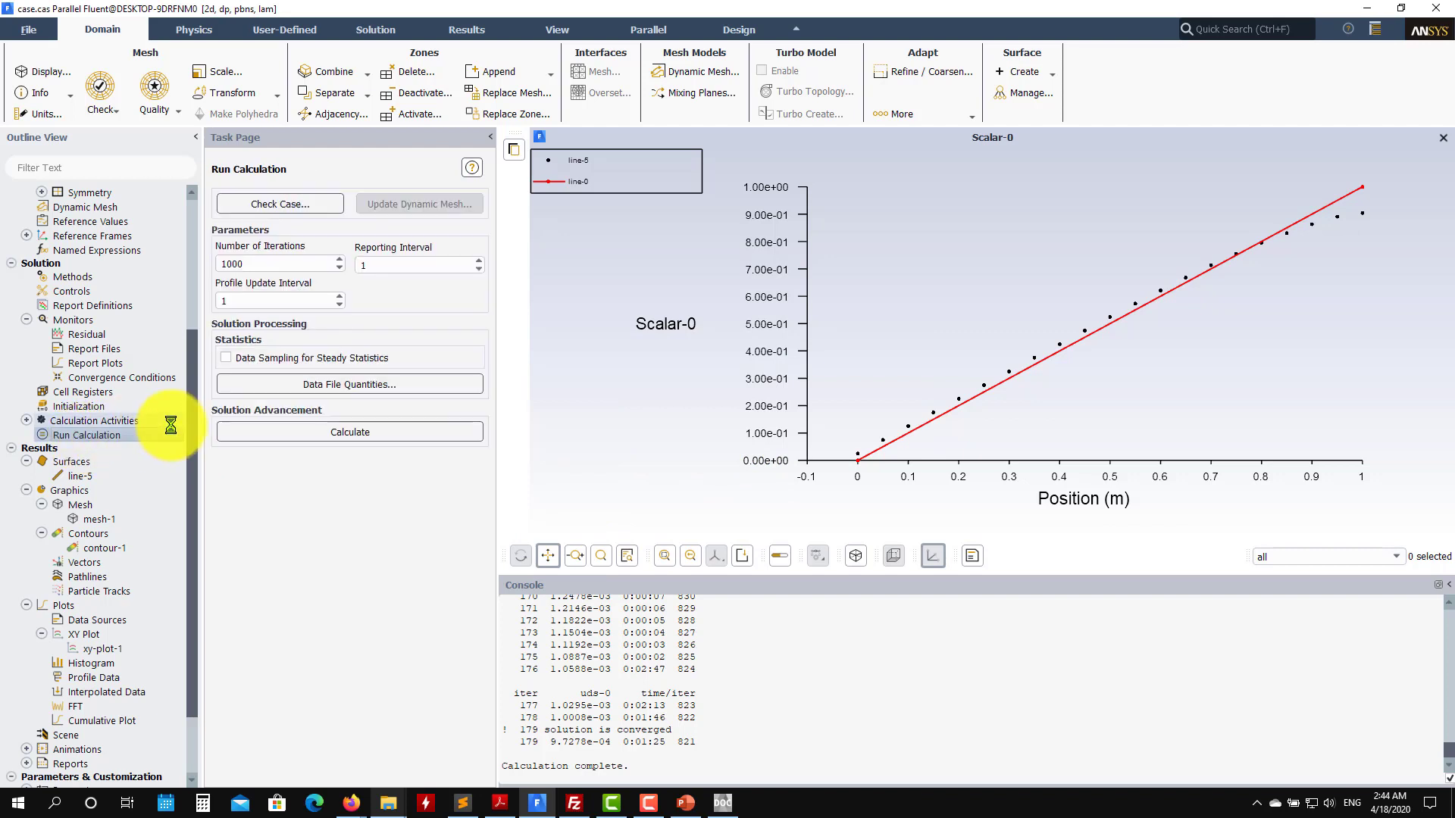
click(283, 436)
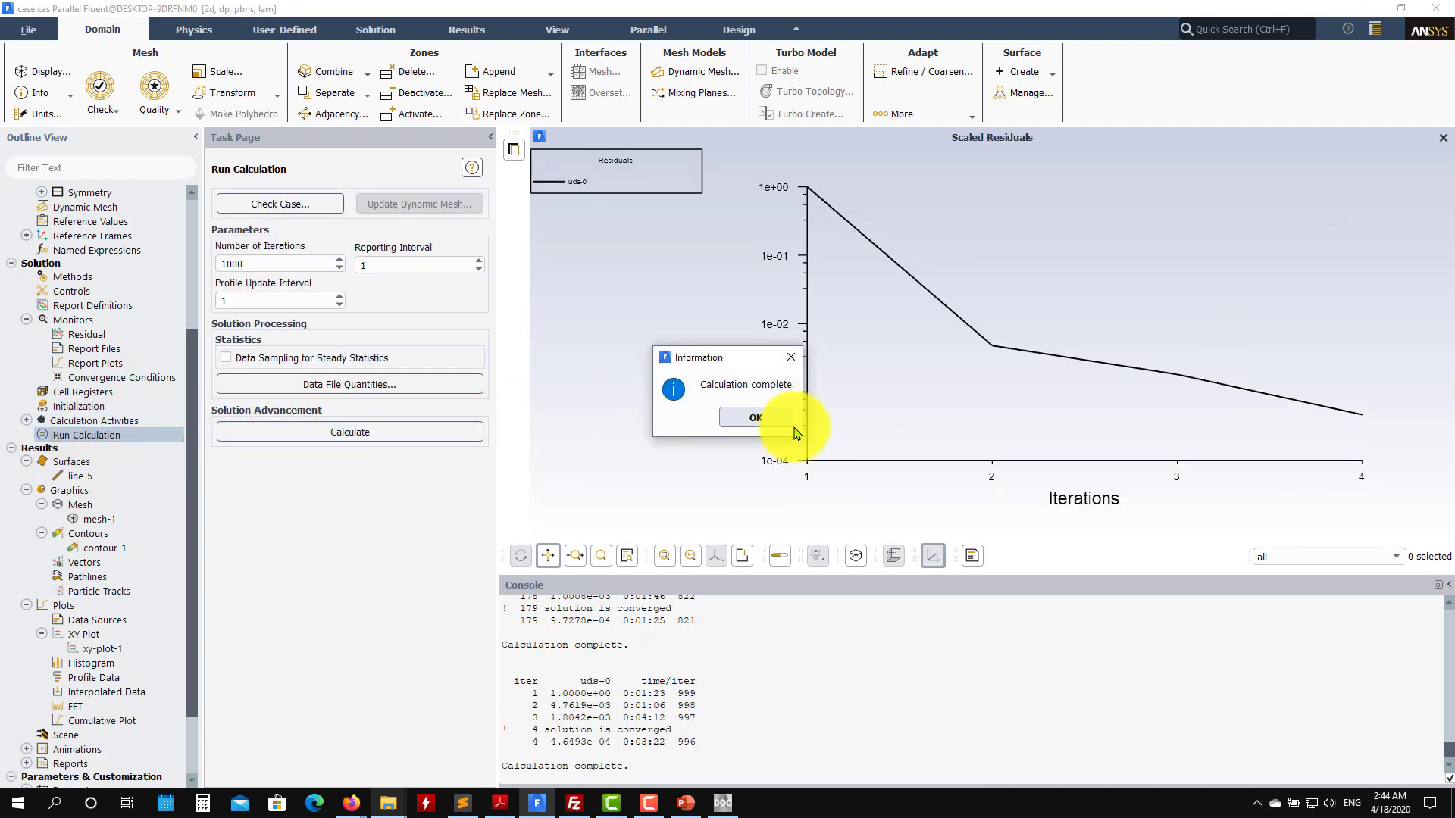
- Plot Scalar-0 along line-5 with xy-plot-1, then load solution.xy and replot to compare with the analytical solution
click(758, 418)
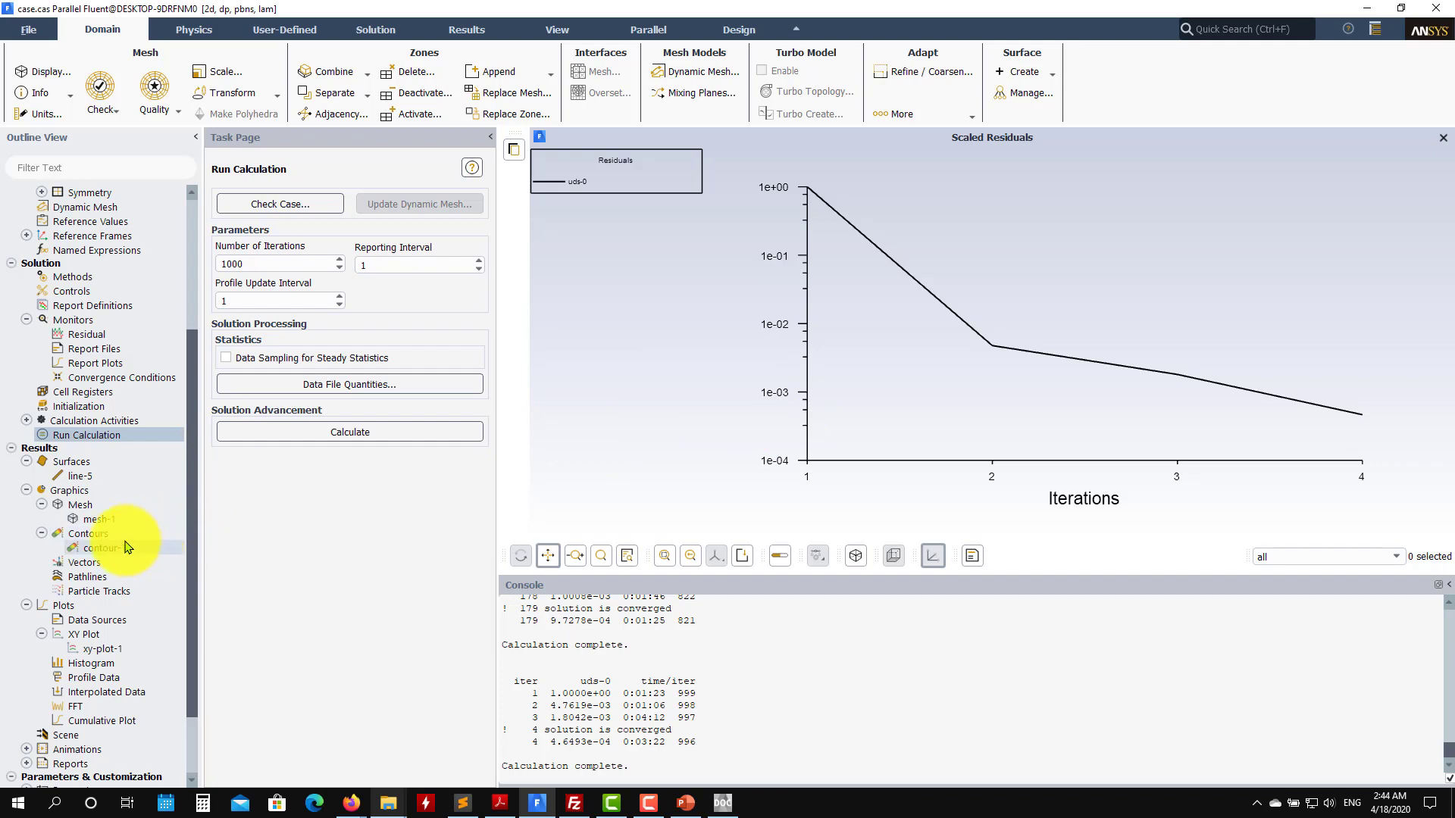
double_click(108, 650)
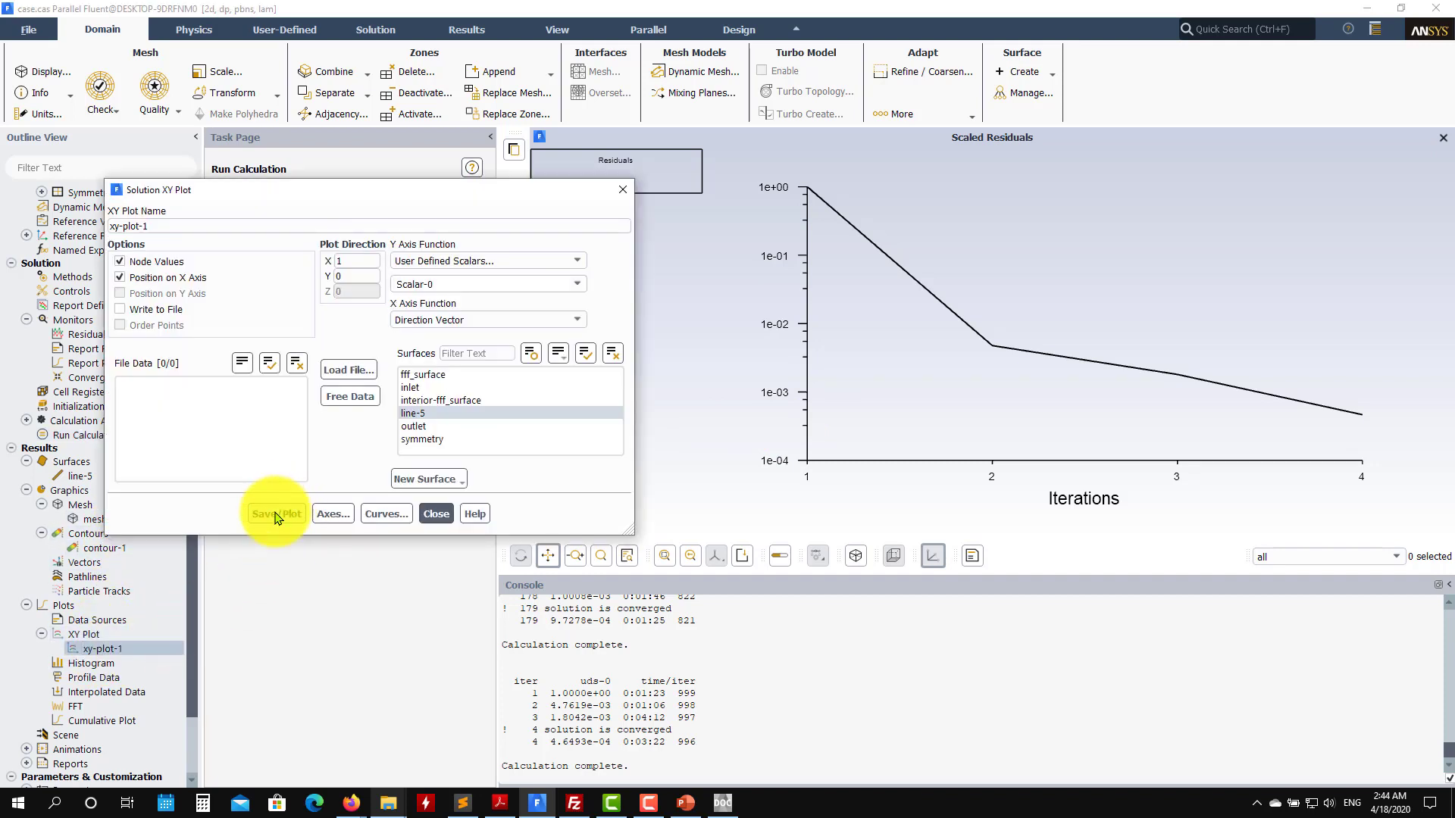
click(276, 515)
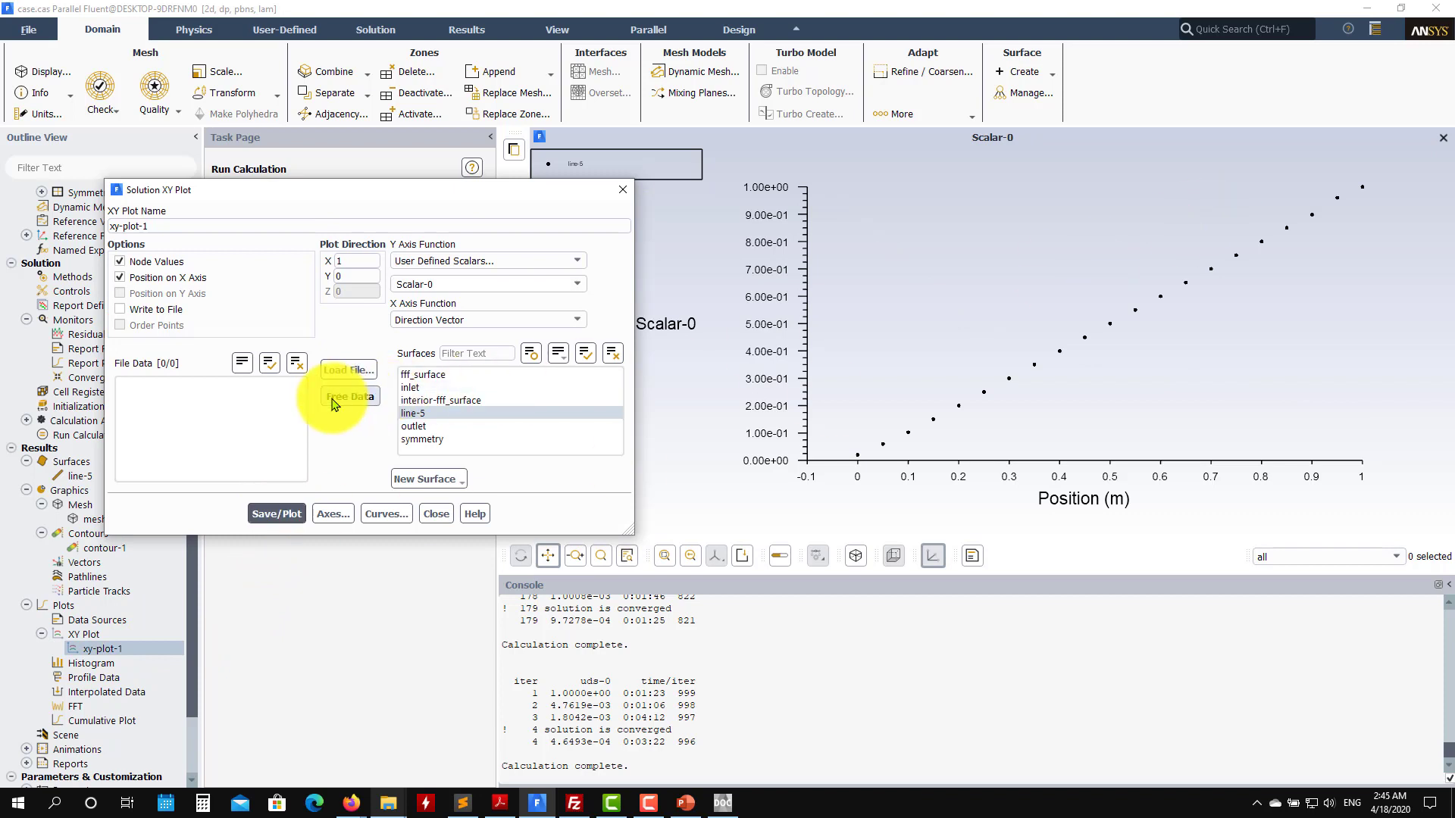
click(348, 370)
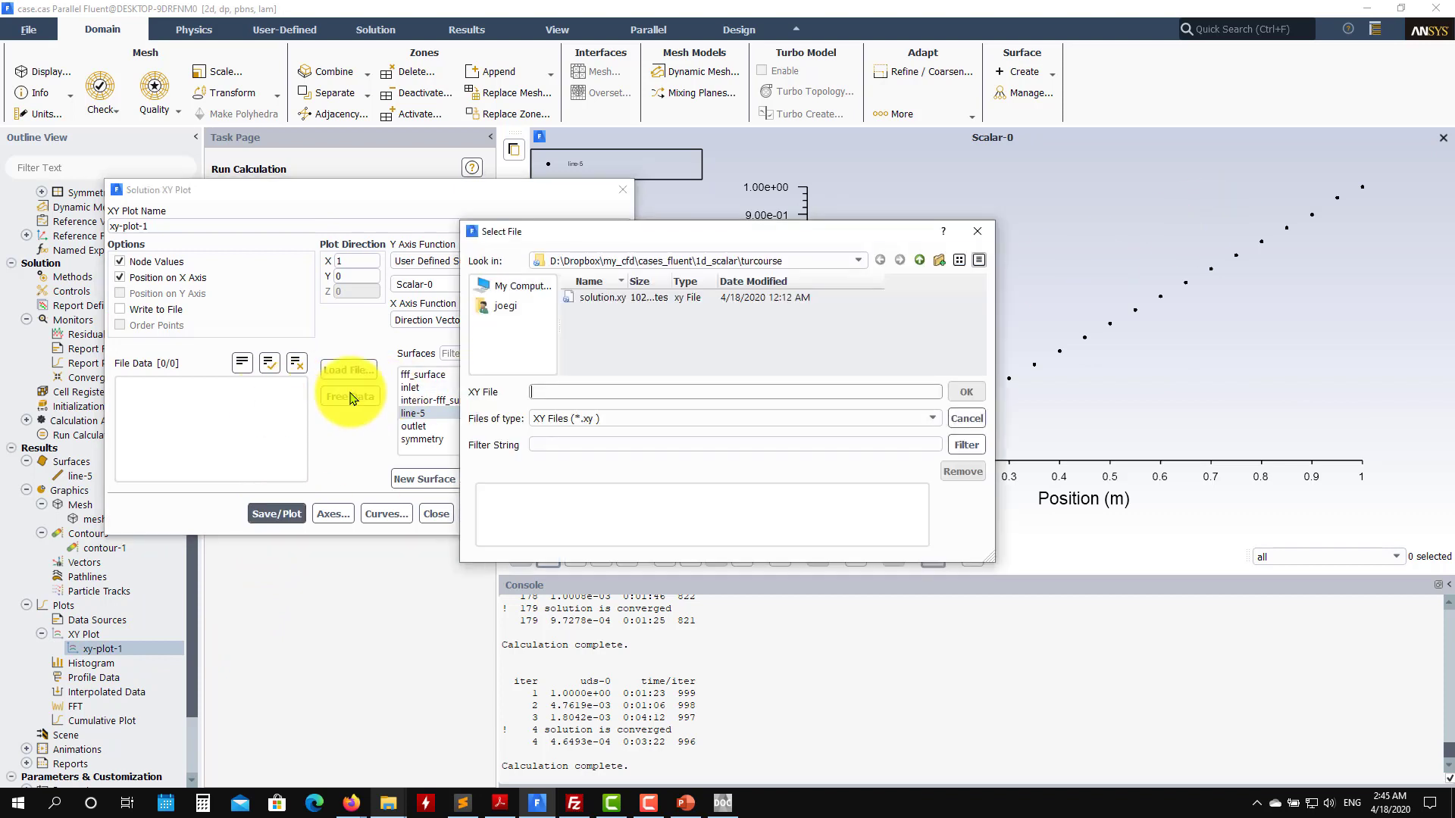
double_click(602, 297)
click(966, 392)
click(261, 514)
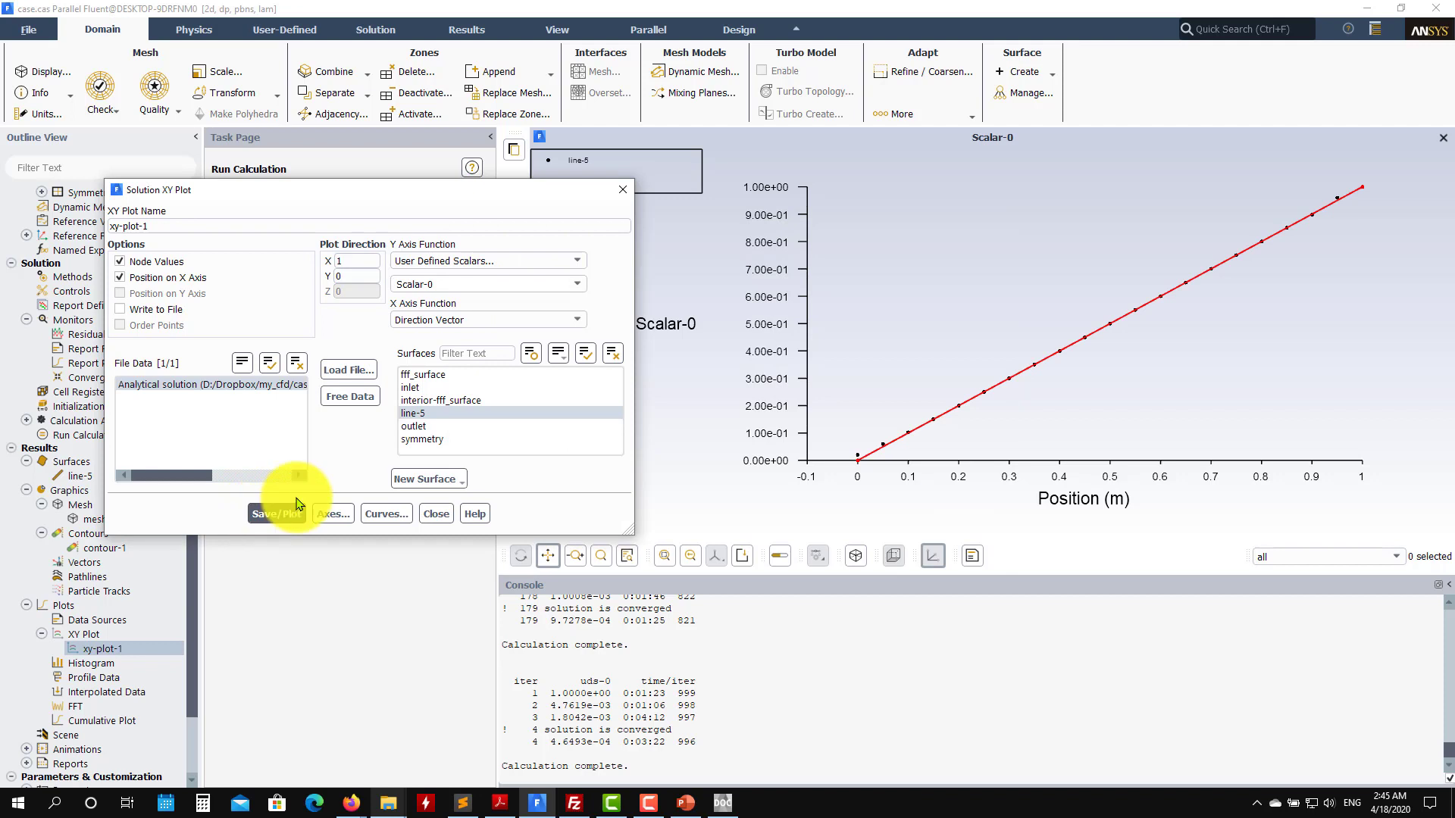
click(445, 513)
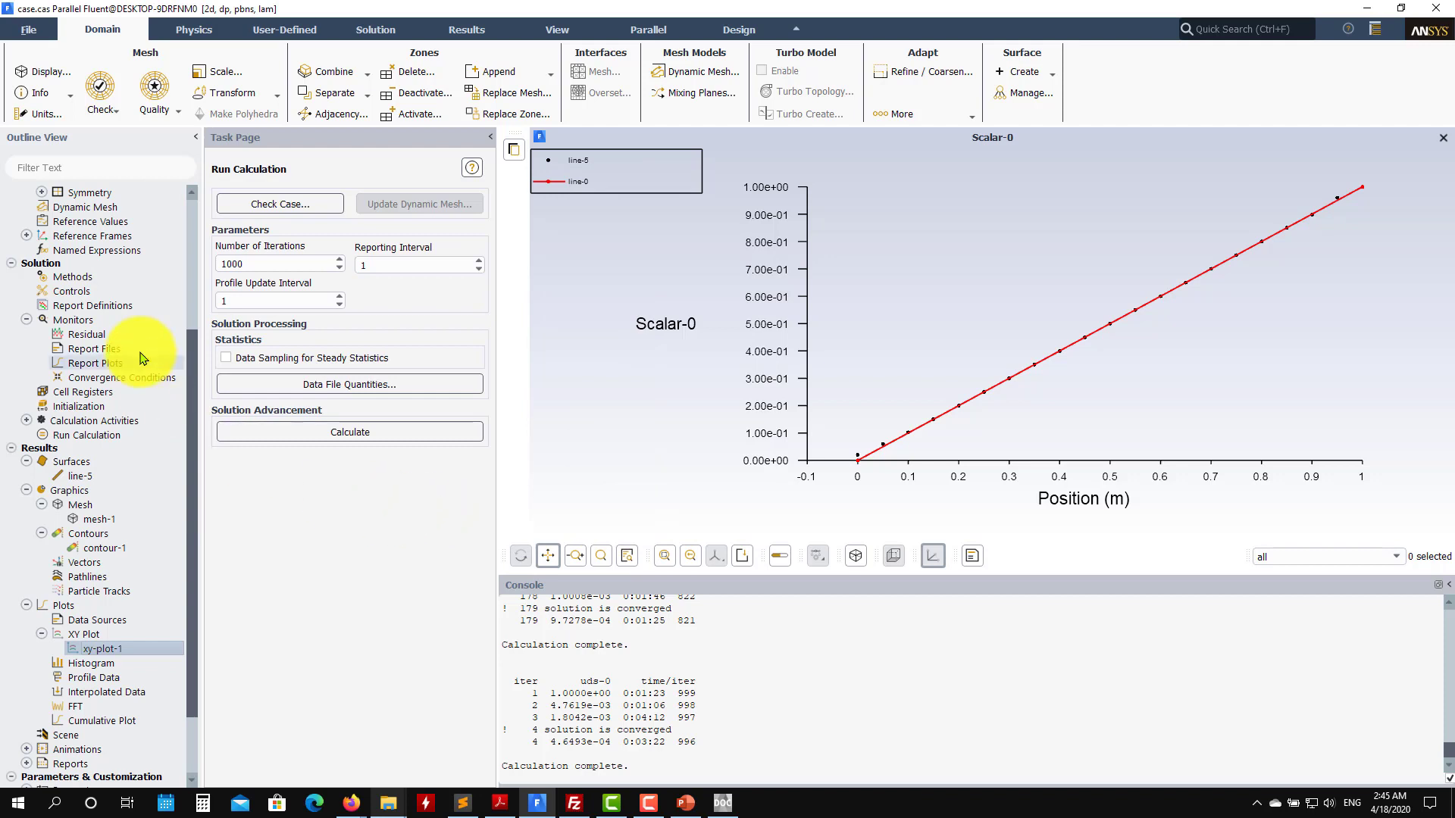
- Set the User Scalar 0 under-relaxation factor to 0.01 and reinitialize the solution with the standard initial values, discarding the current data
double_click(89, 293)
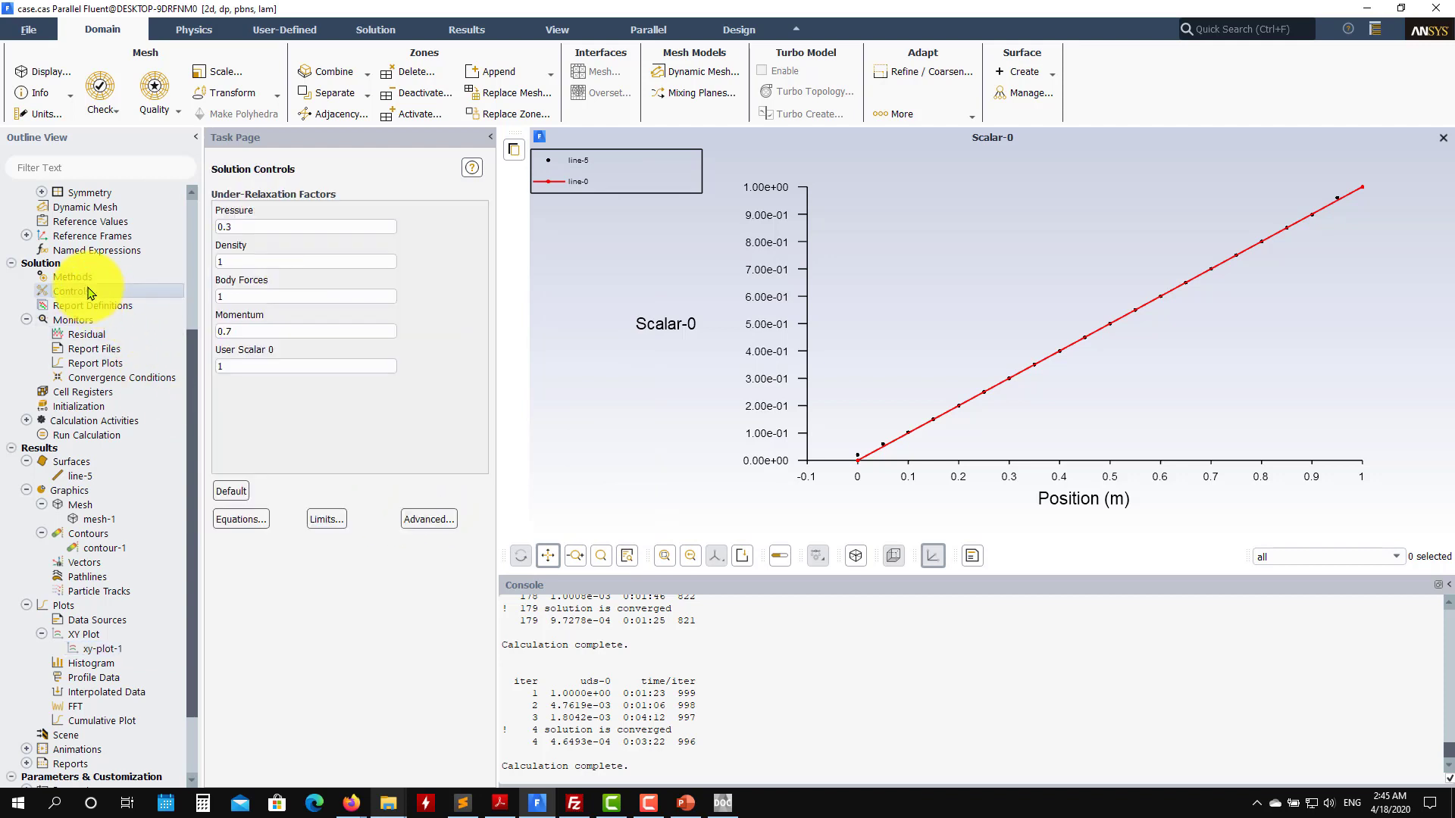
click(263, 369)
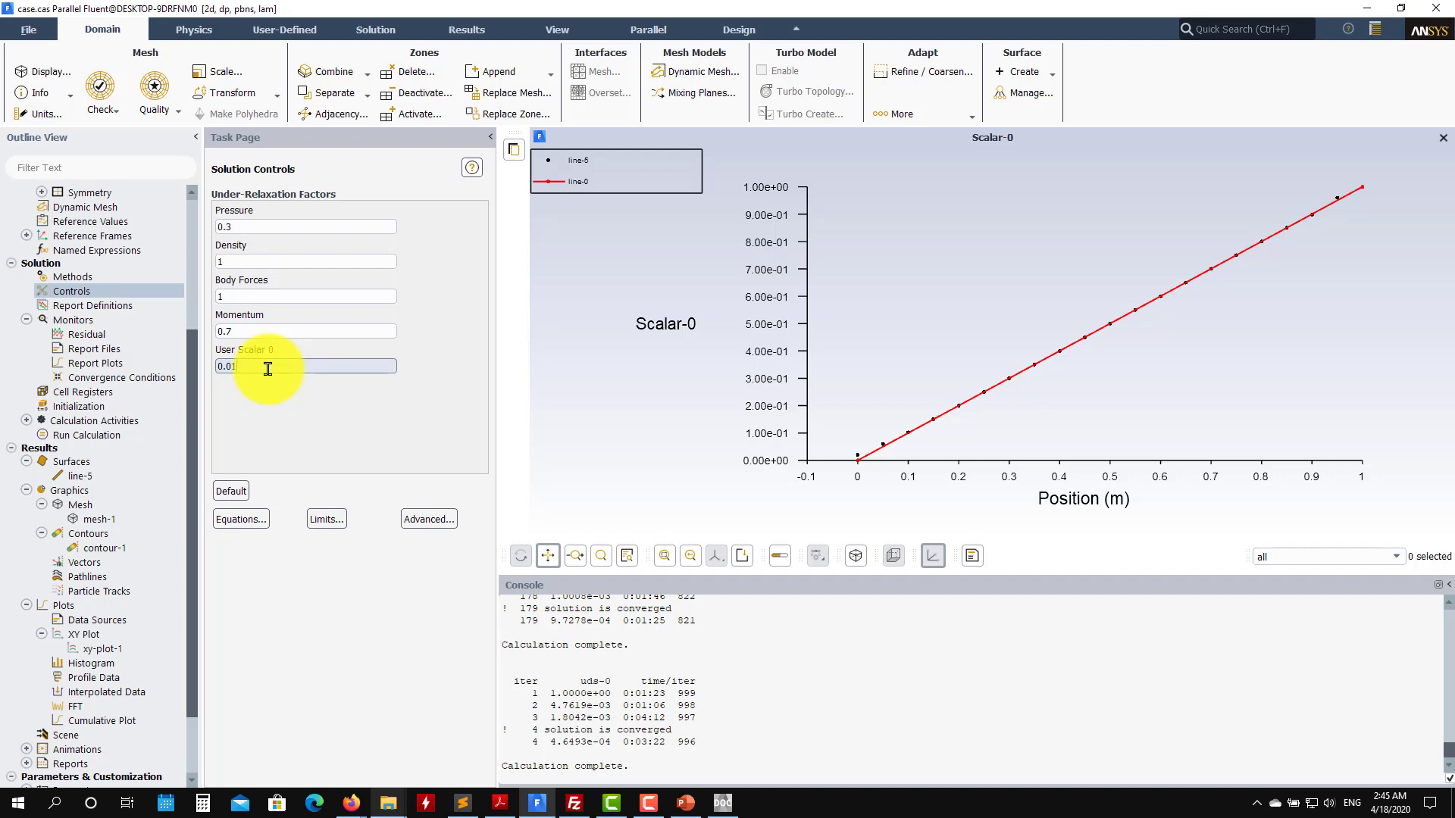
click(97, 407)
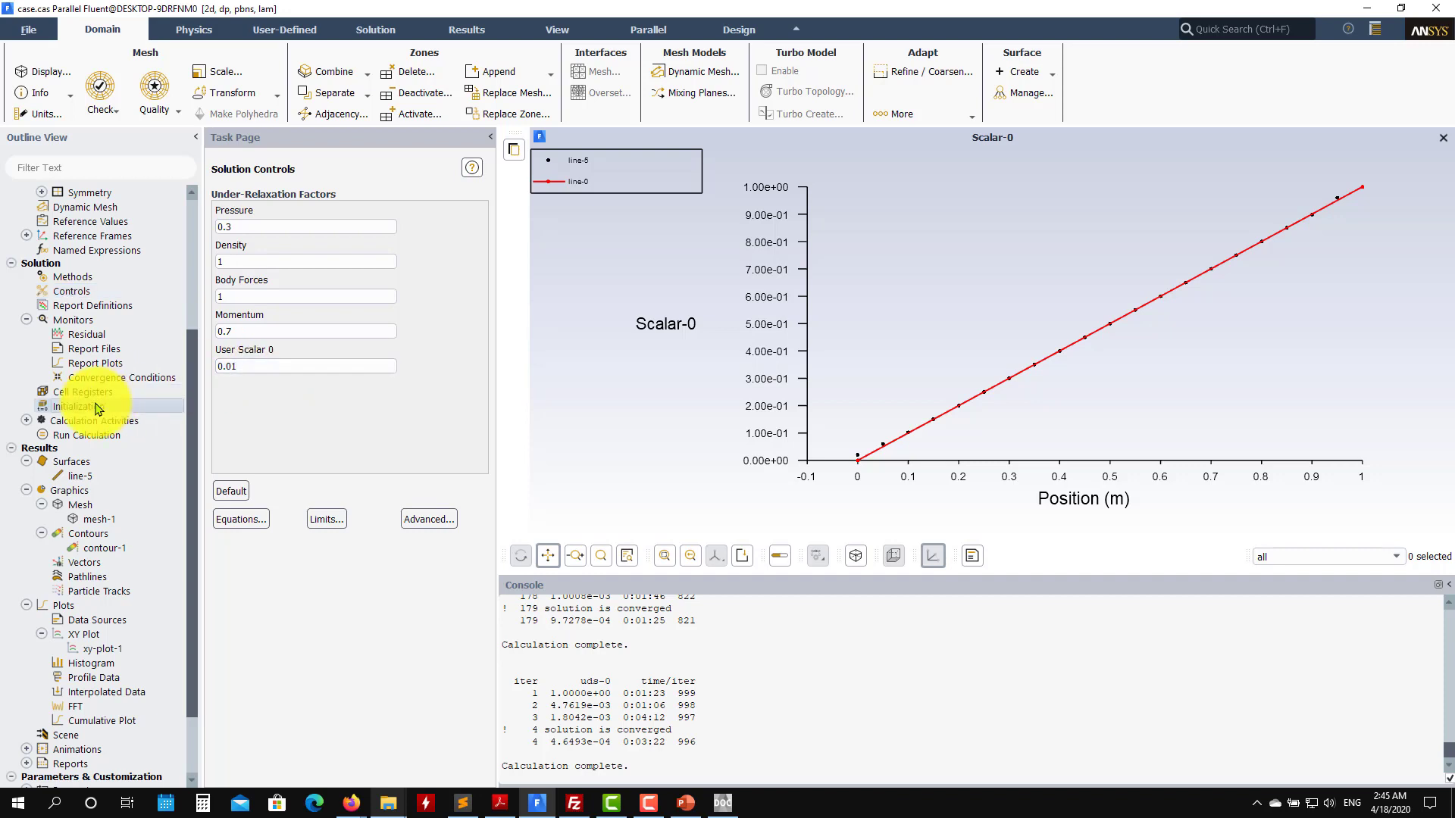
click(266, 566)
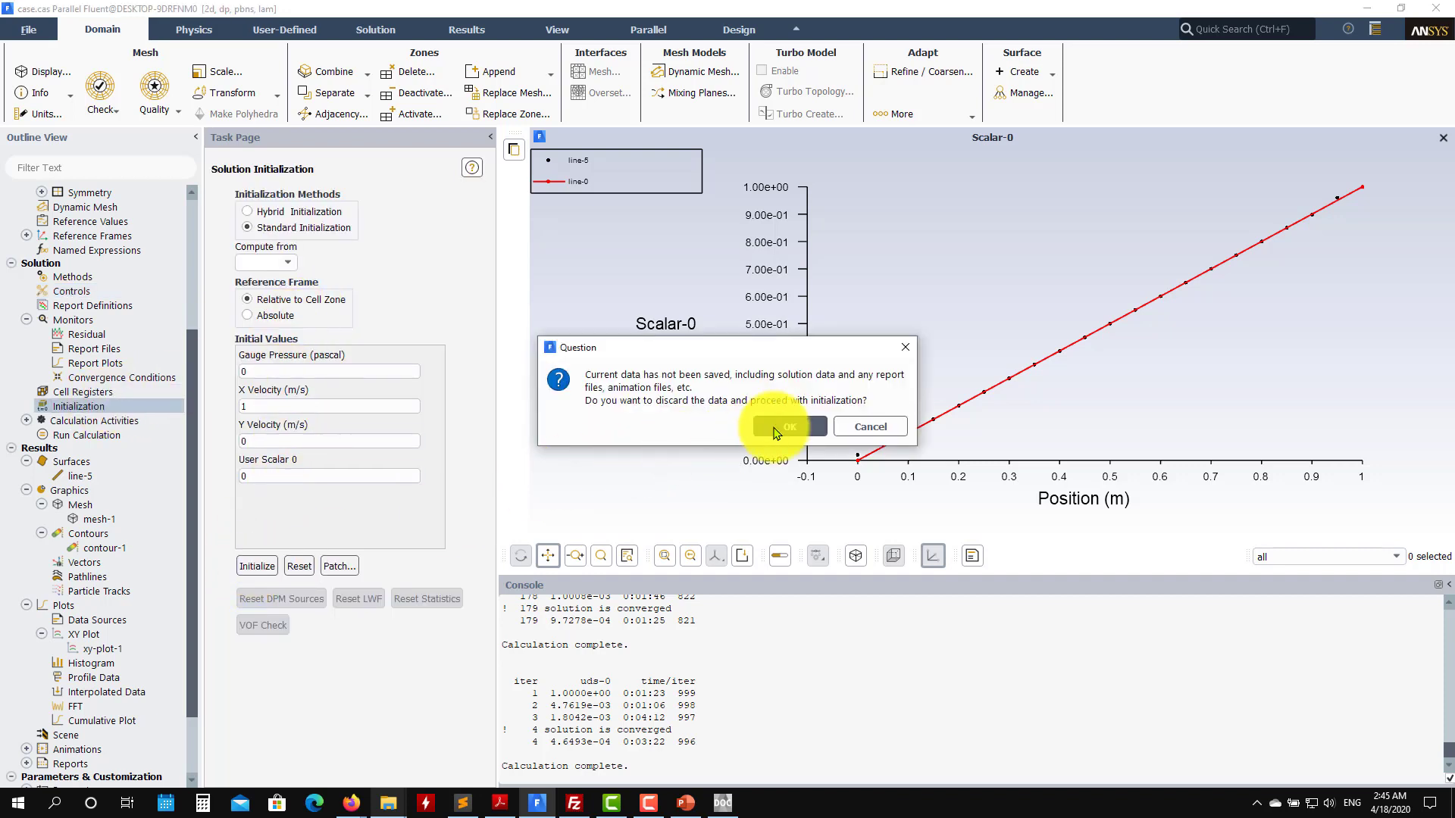
click(776, 430)
- Run the calculation for up to 1000 iterations with the reduced under-relaxation factor
click(96, 437)
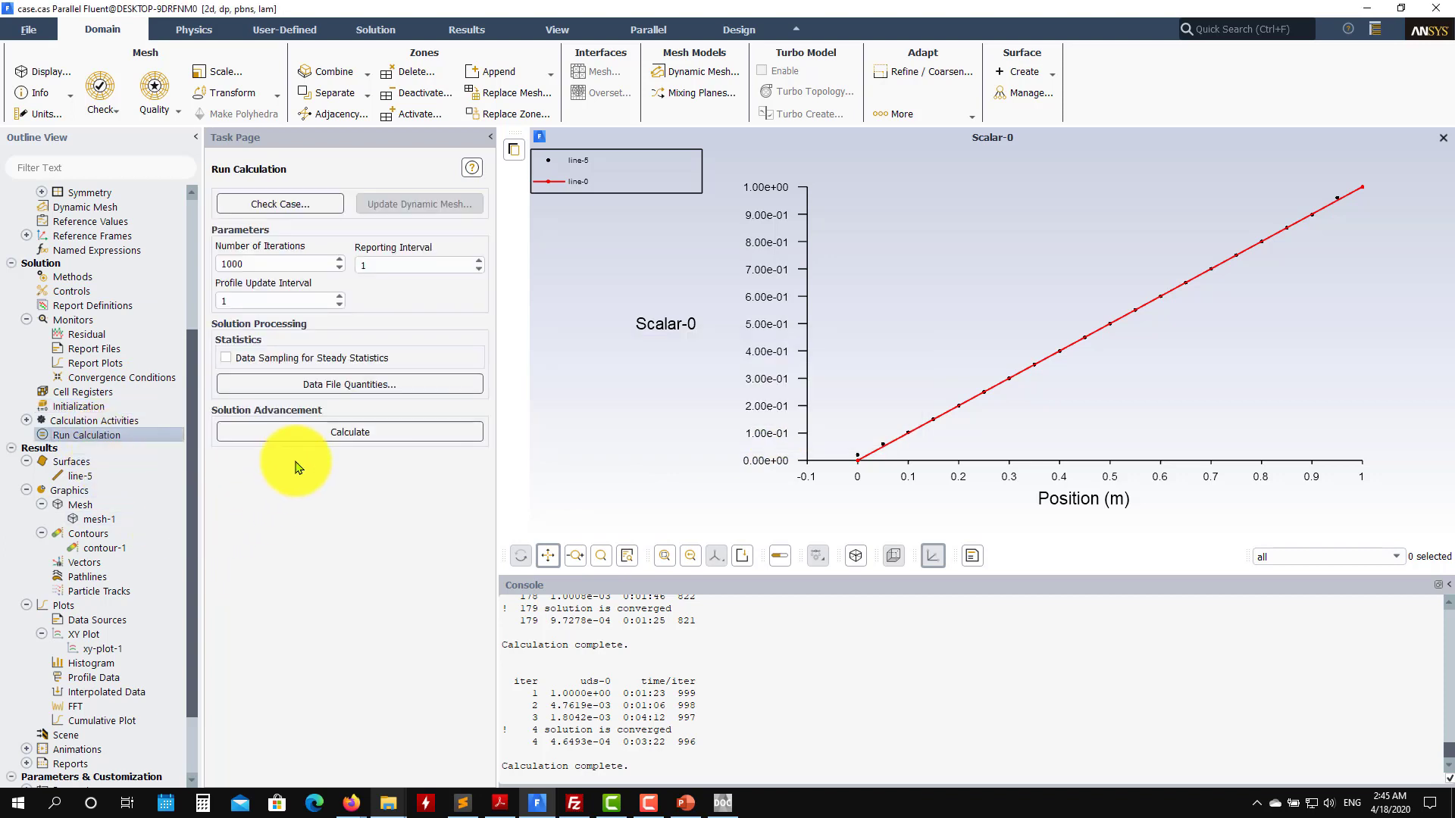
click(309, 437)
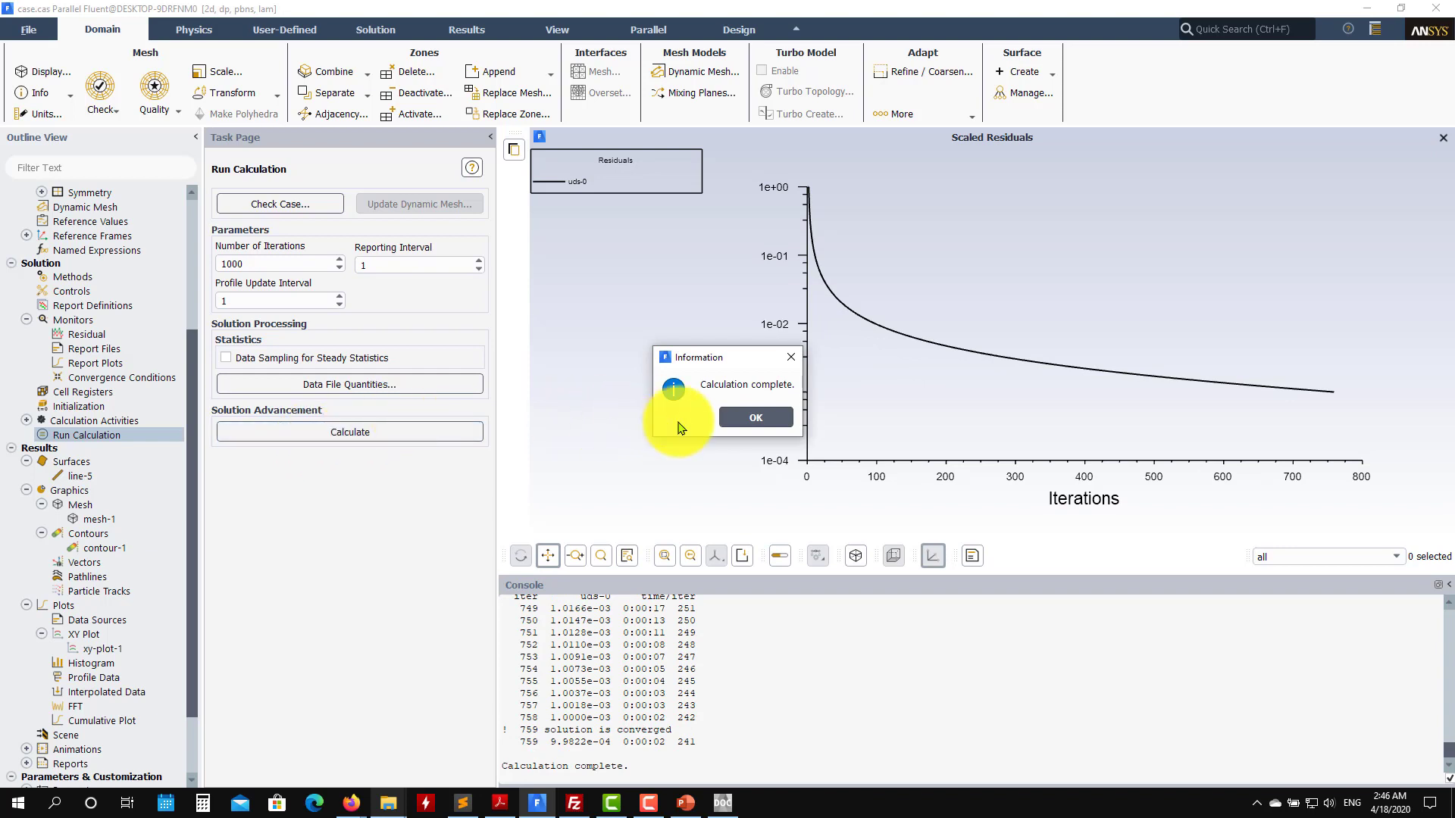
click(736, 418)
- Plot Scalar-0 along line-5 with xy-plot-1 and highlight the final uds-0 residual in the console
double_click(91, 648)
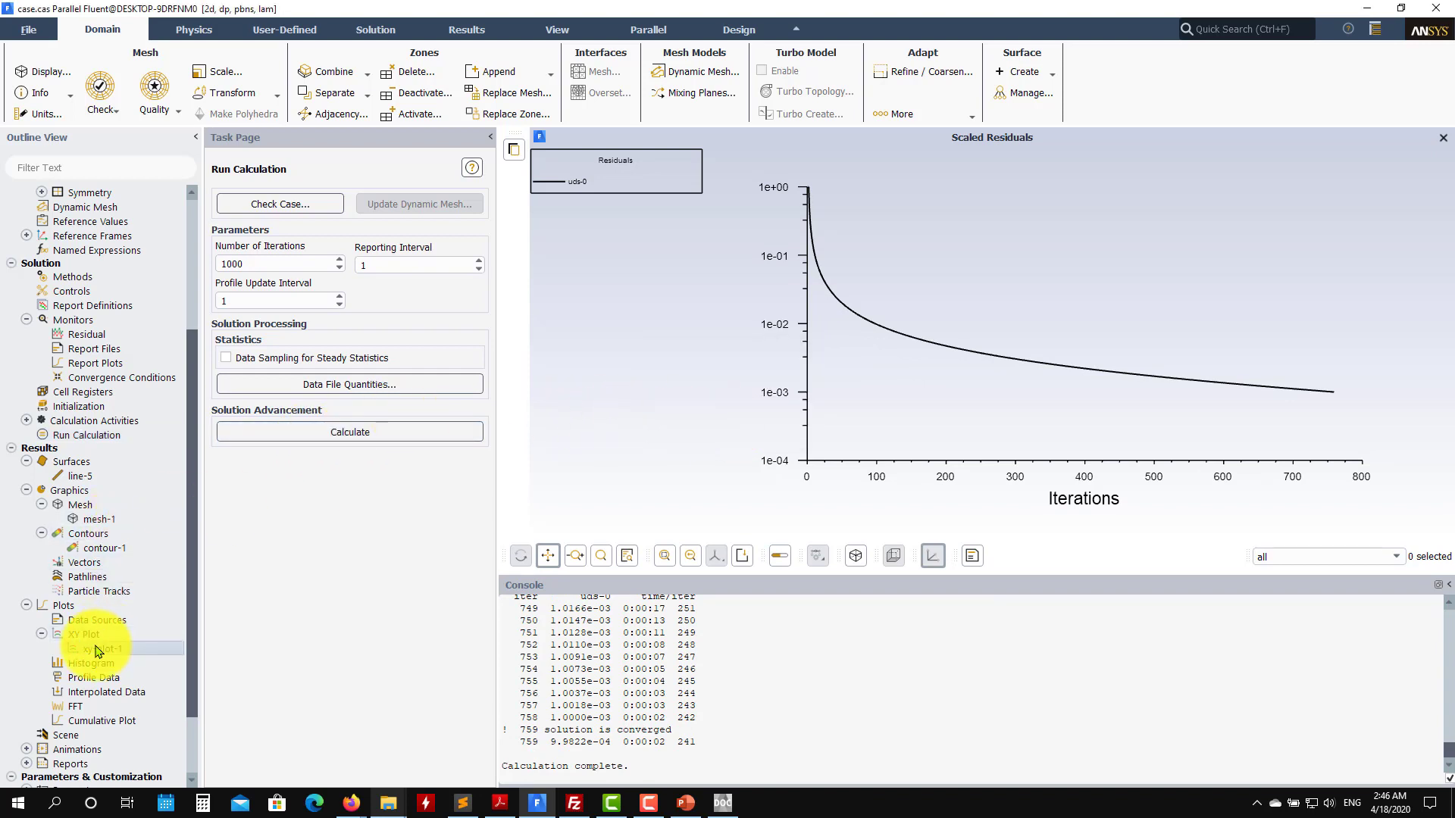
click(275, 516)
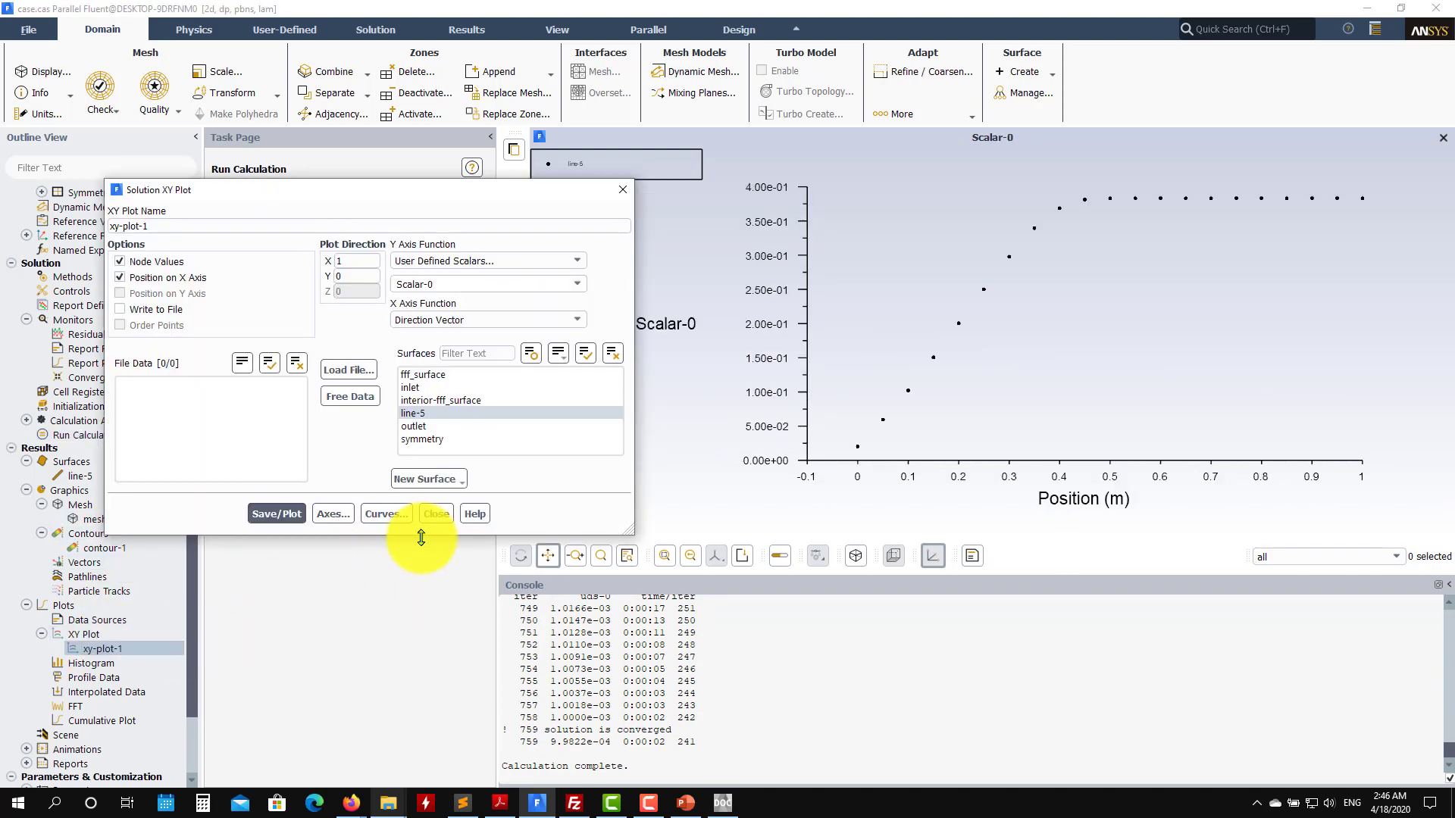
drag(449, 206, 399, 340)
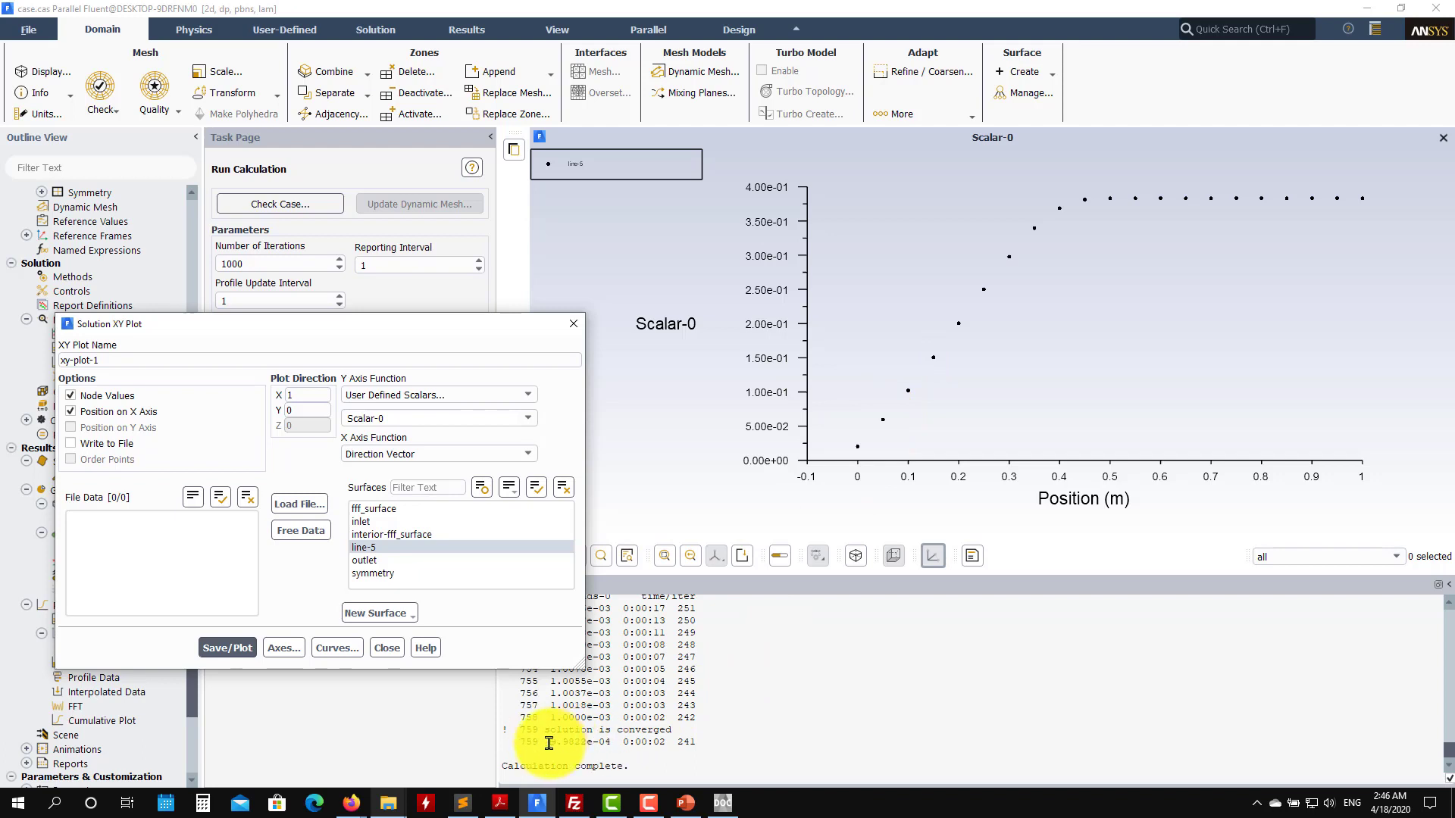
drag(615, 742, 539, 741)
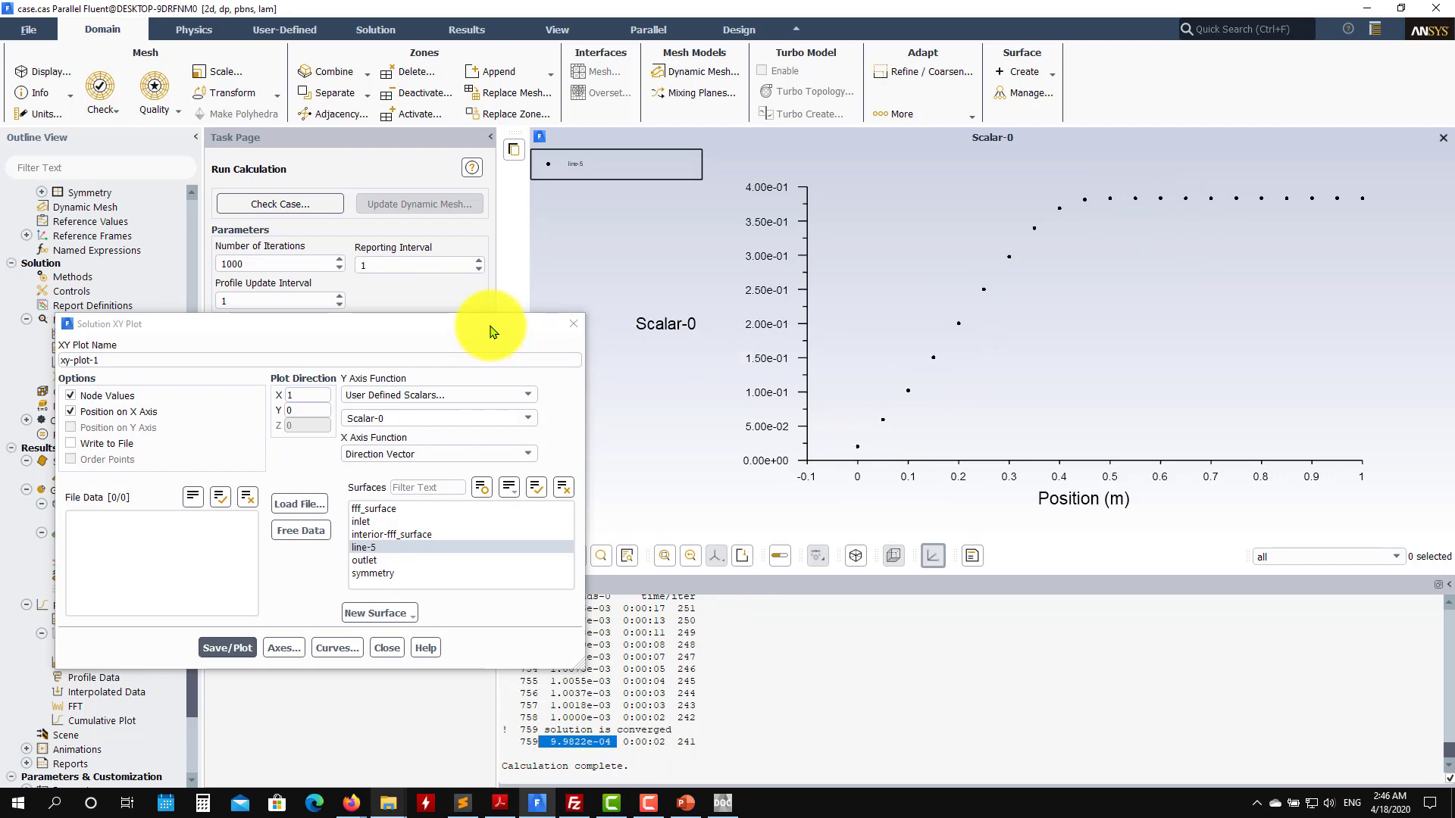
drag(493, 330, 705, 310)
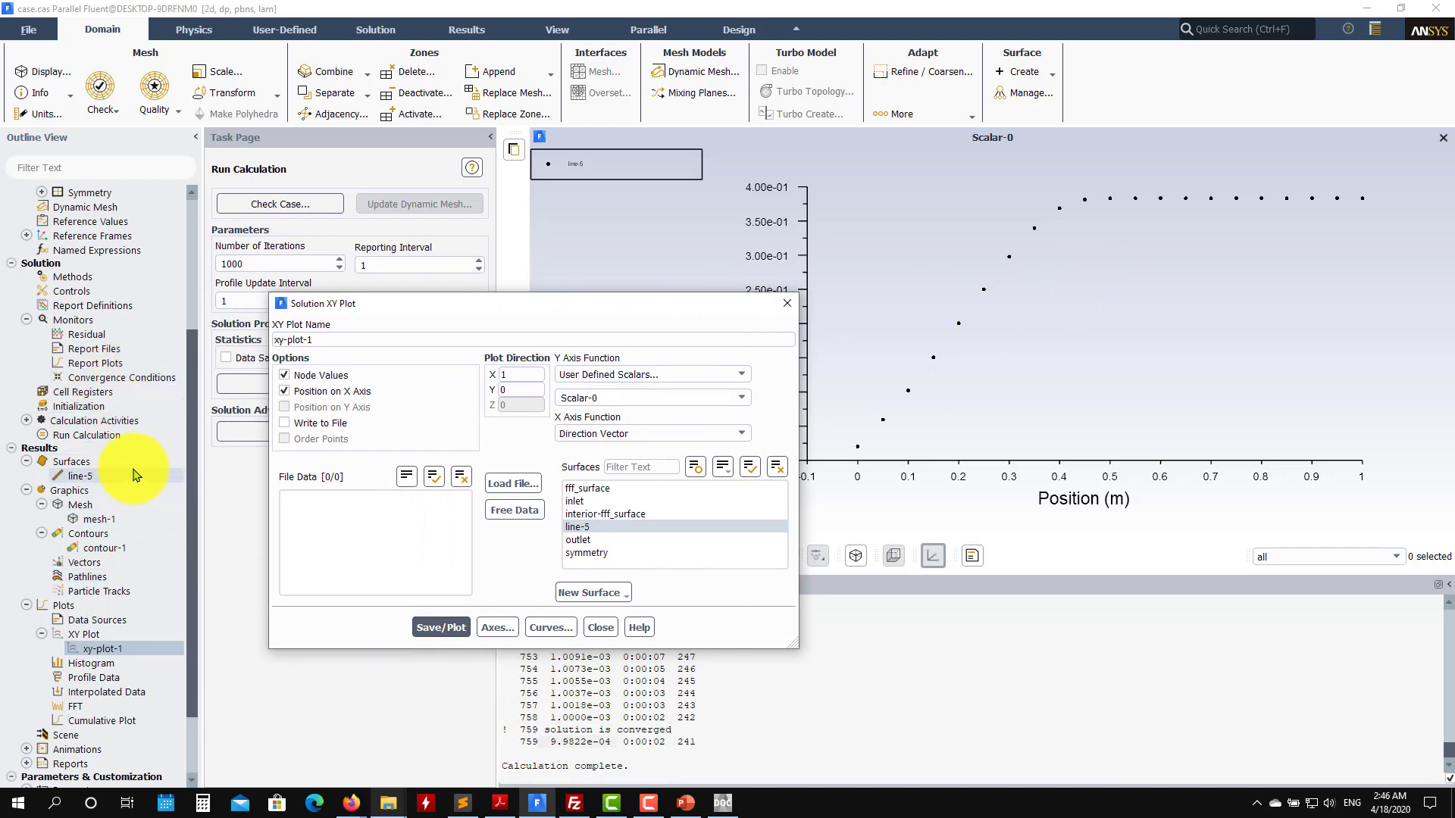
- Check the absolute convergence criterion for uds-0 in the residual monitors and close the open plot settings
double_click(87, 334)
click(656, 501)
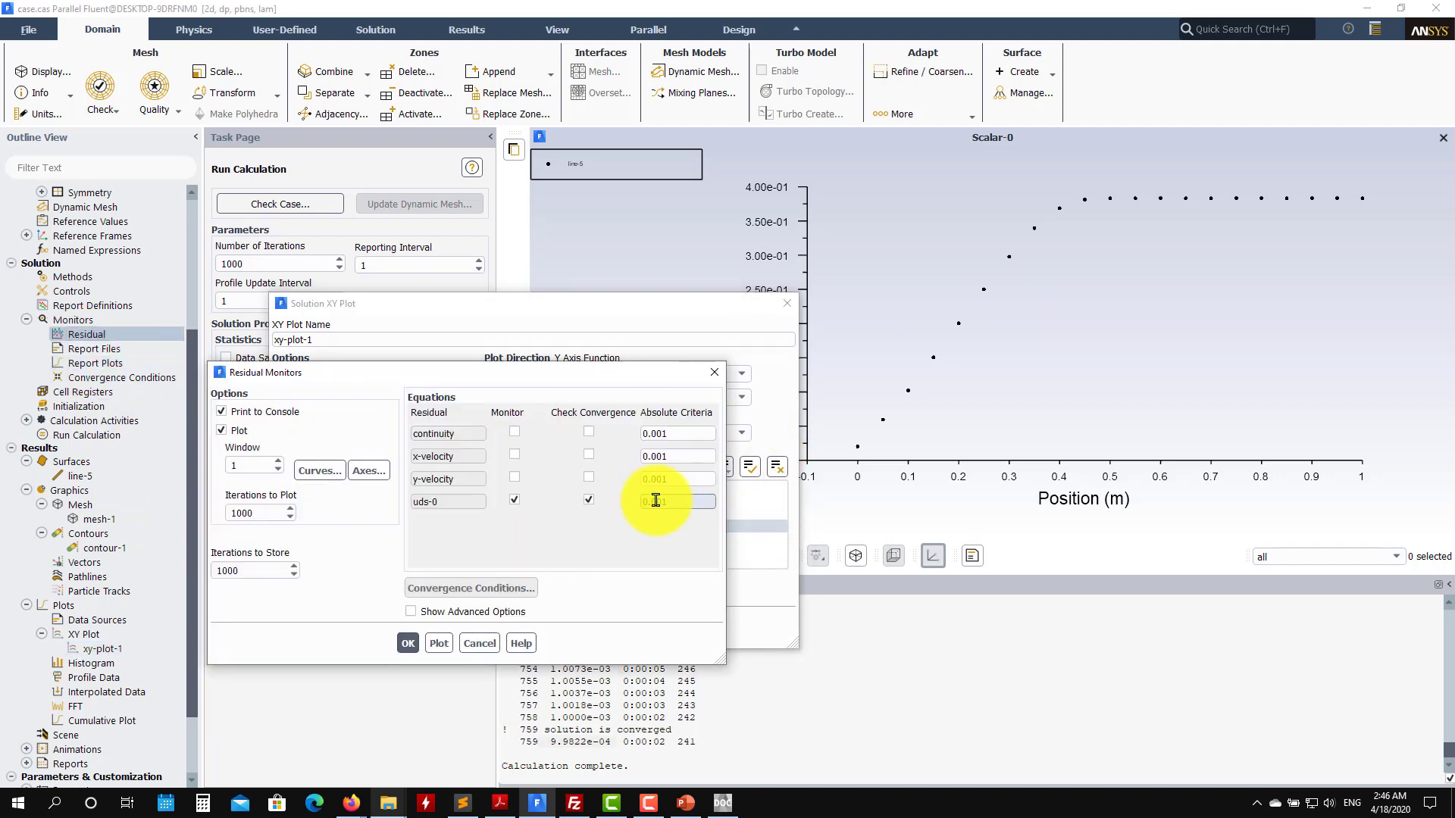
click(408, 643)
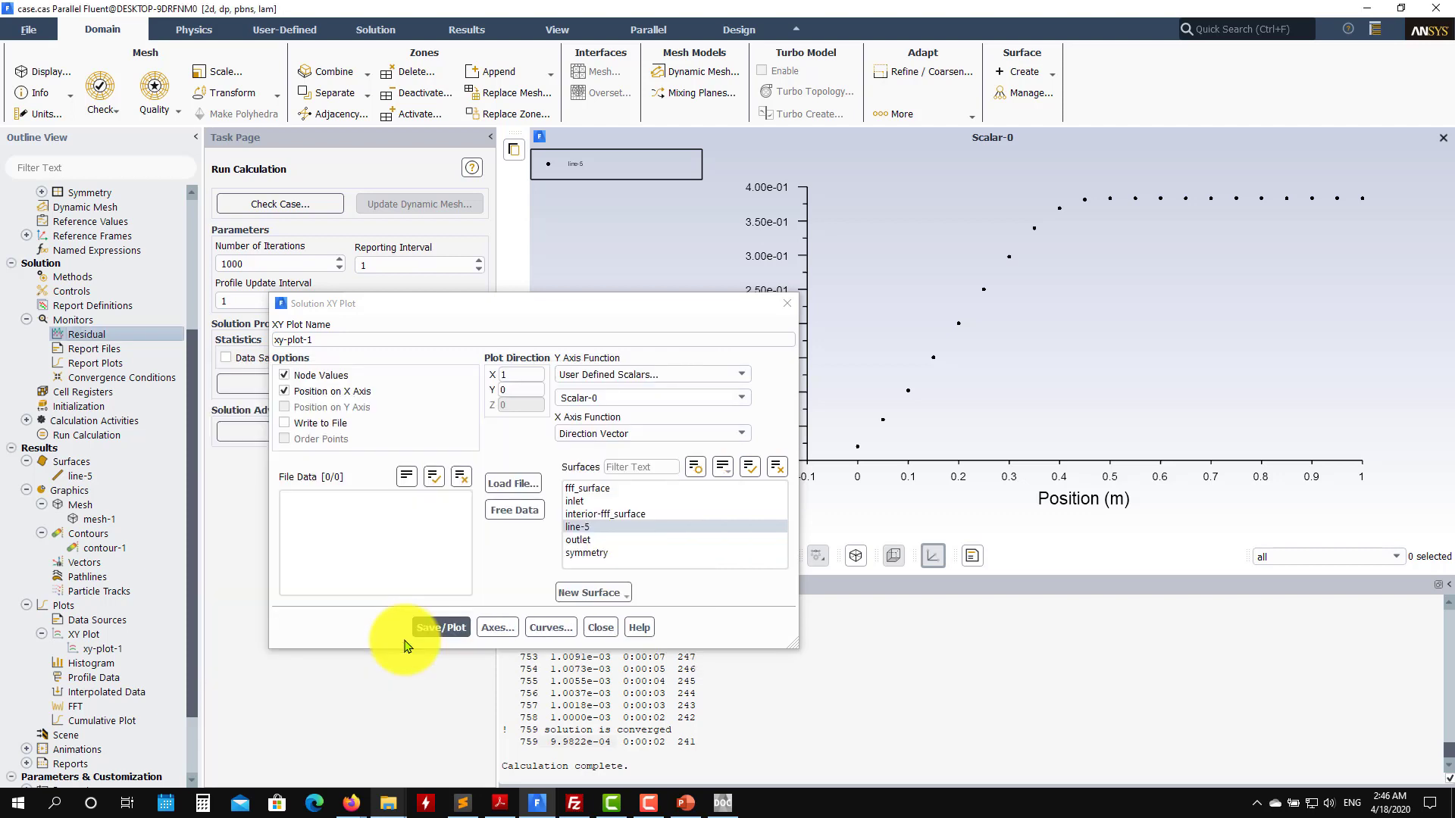
click(600, 627)
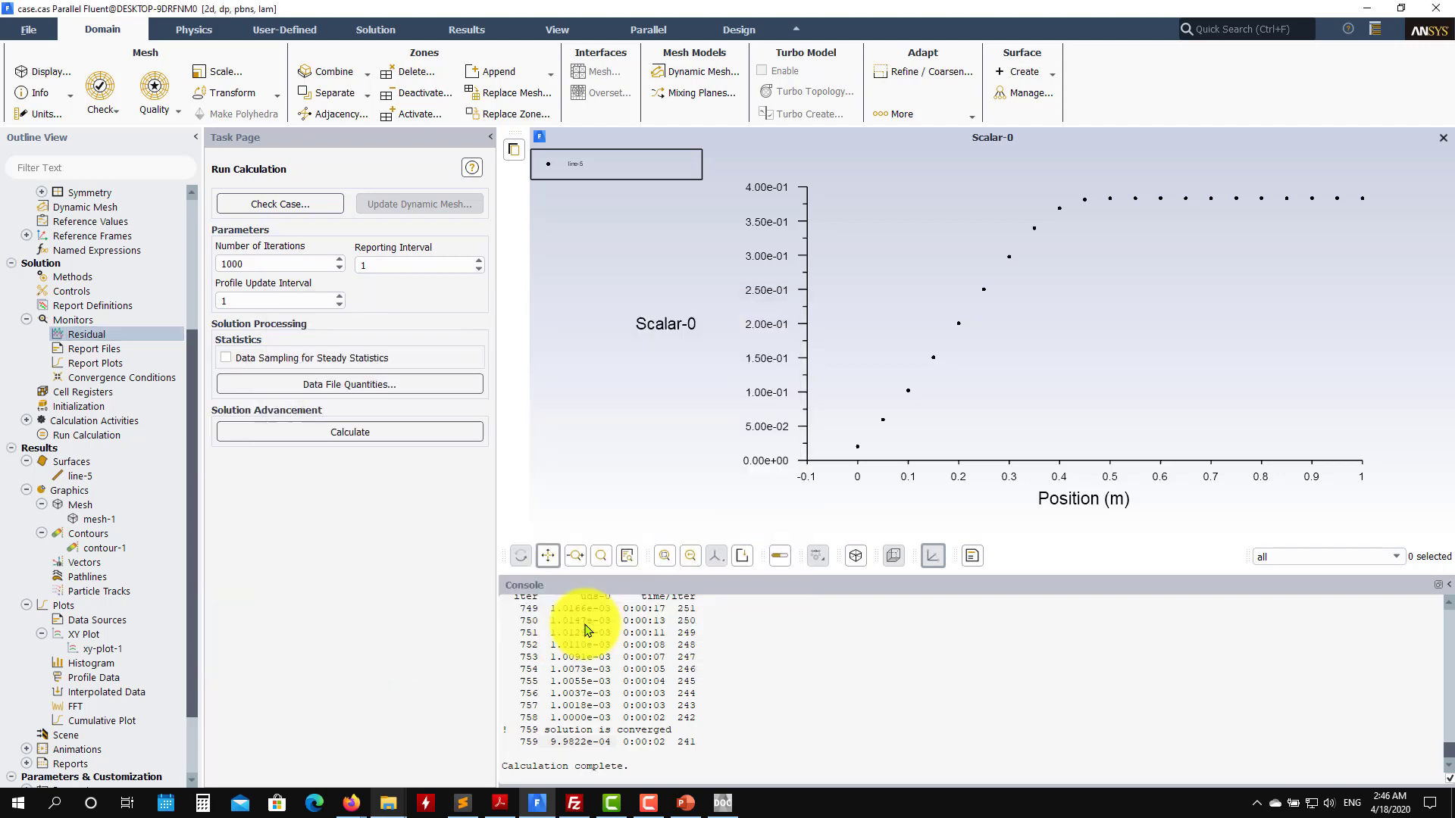
- Set the User Scalar 0 under-relaxation factor to 0.7
click(92, 421)
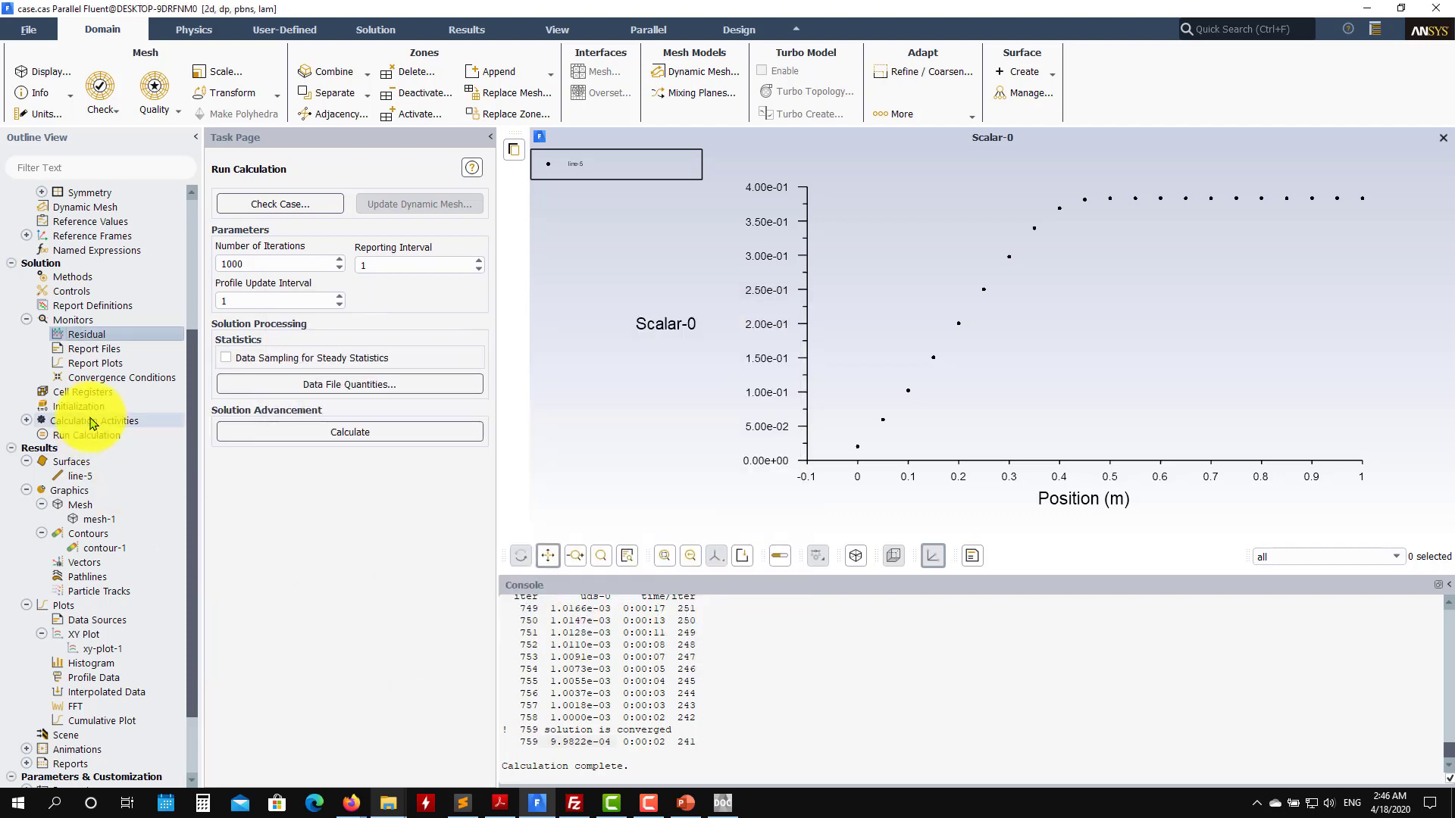
click(88, 290)
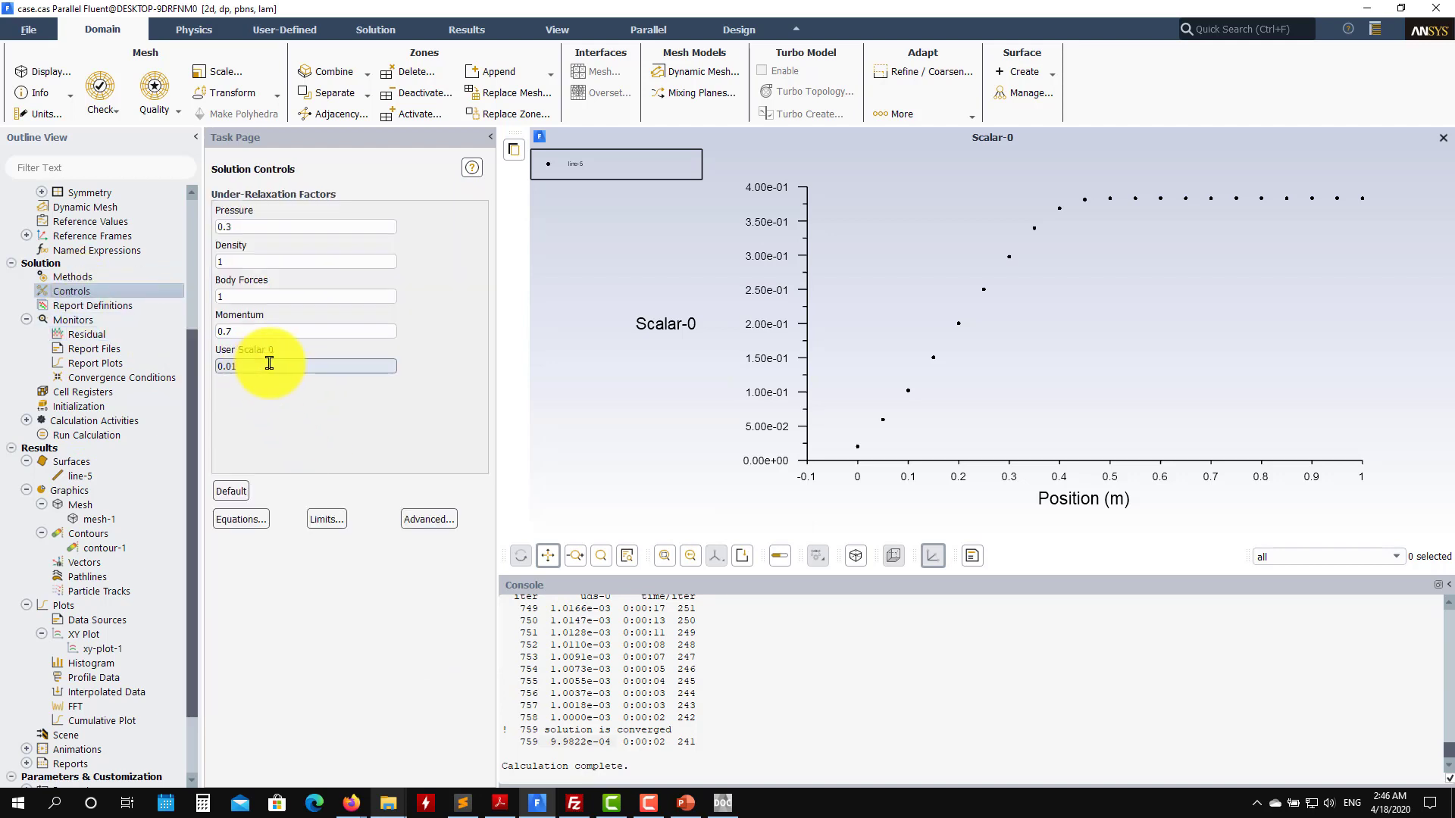
triple_click(265, 365)
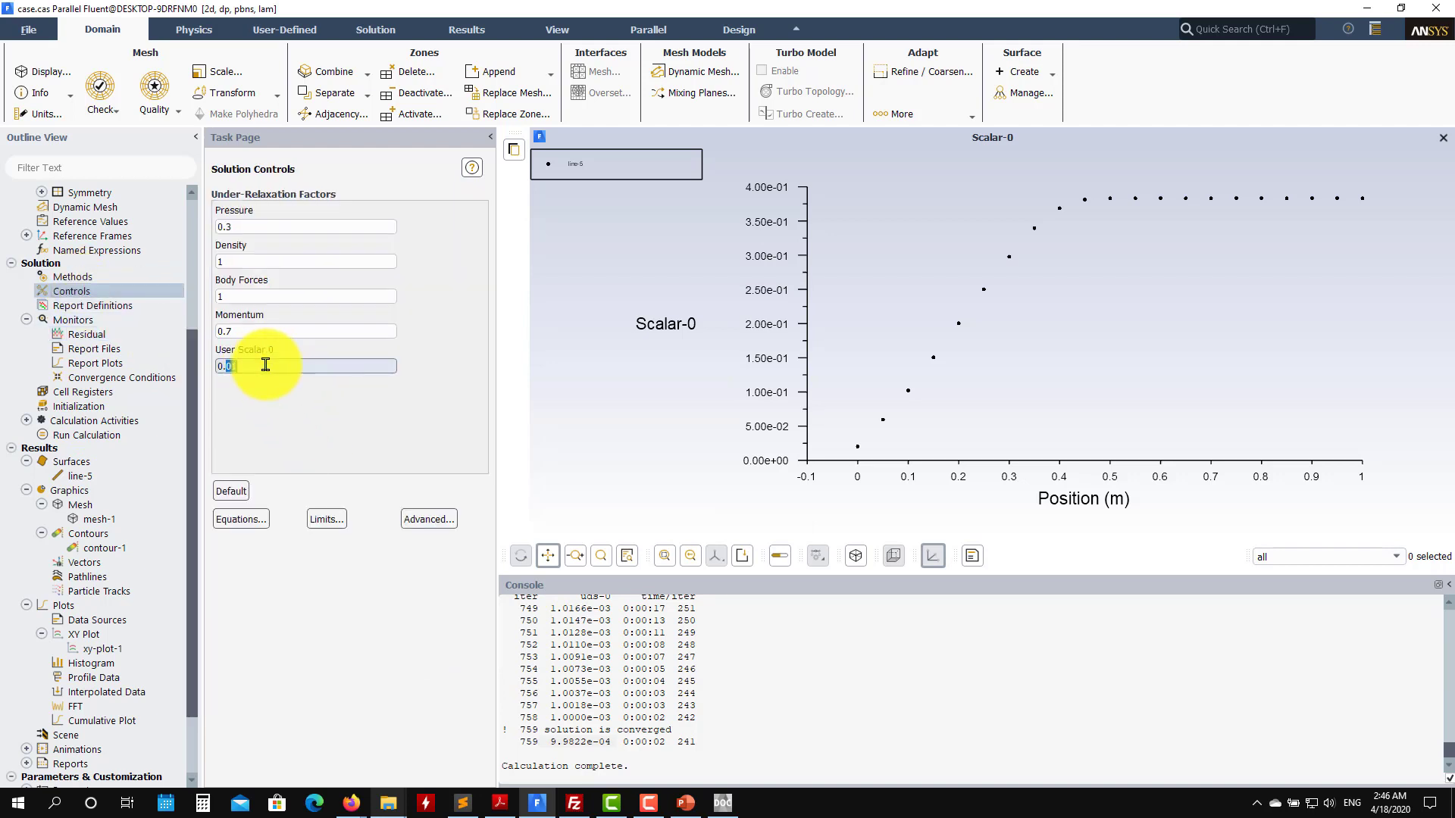
double_click(239, 256)
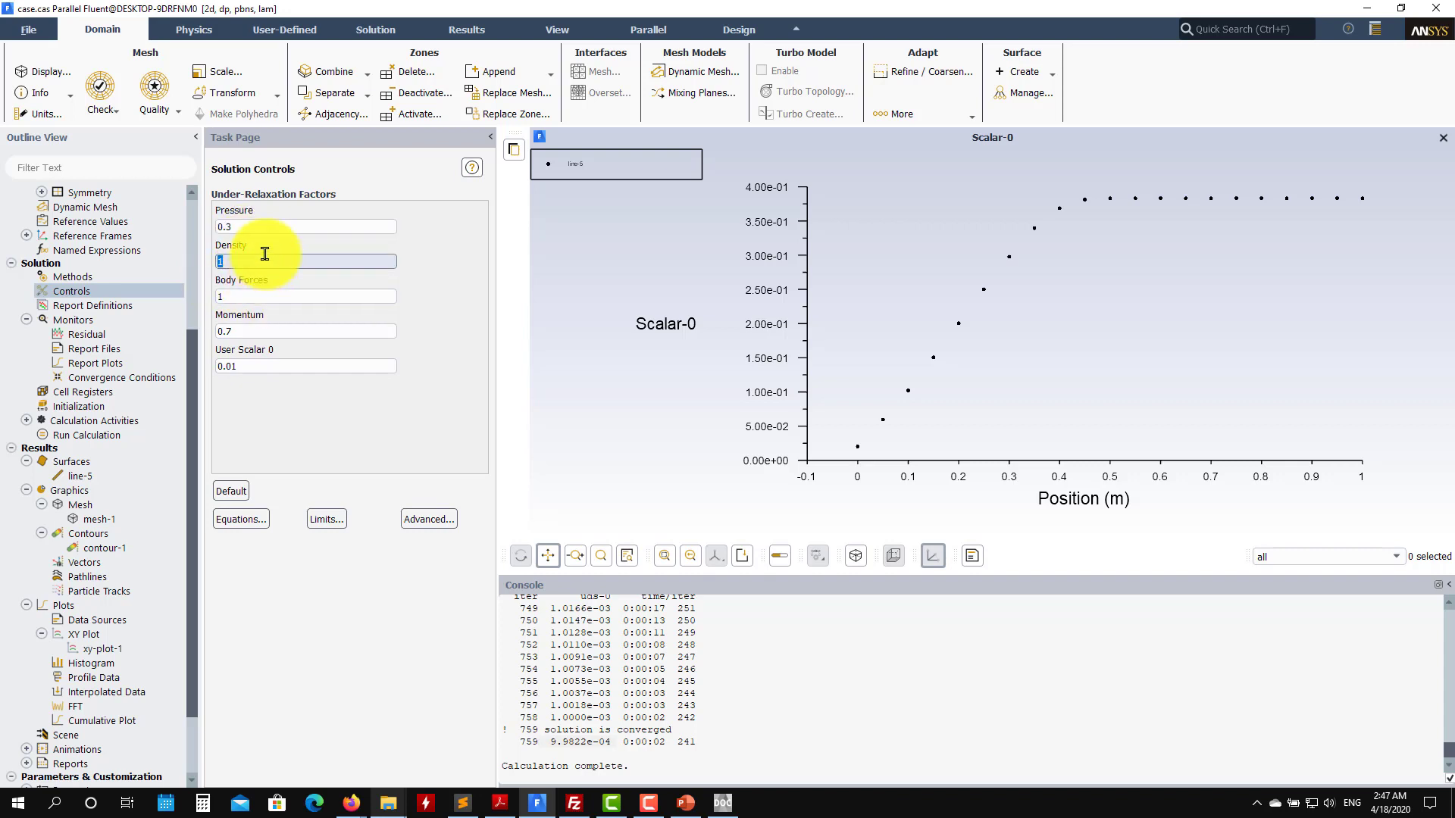
double_click(253, 367)
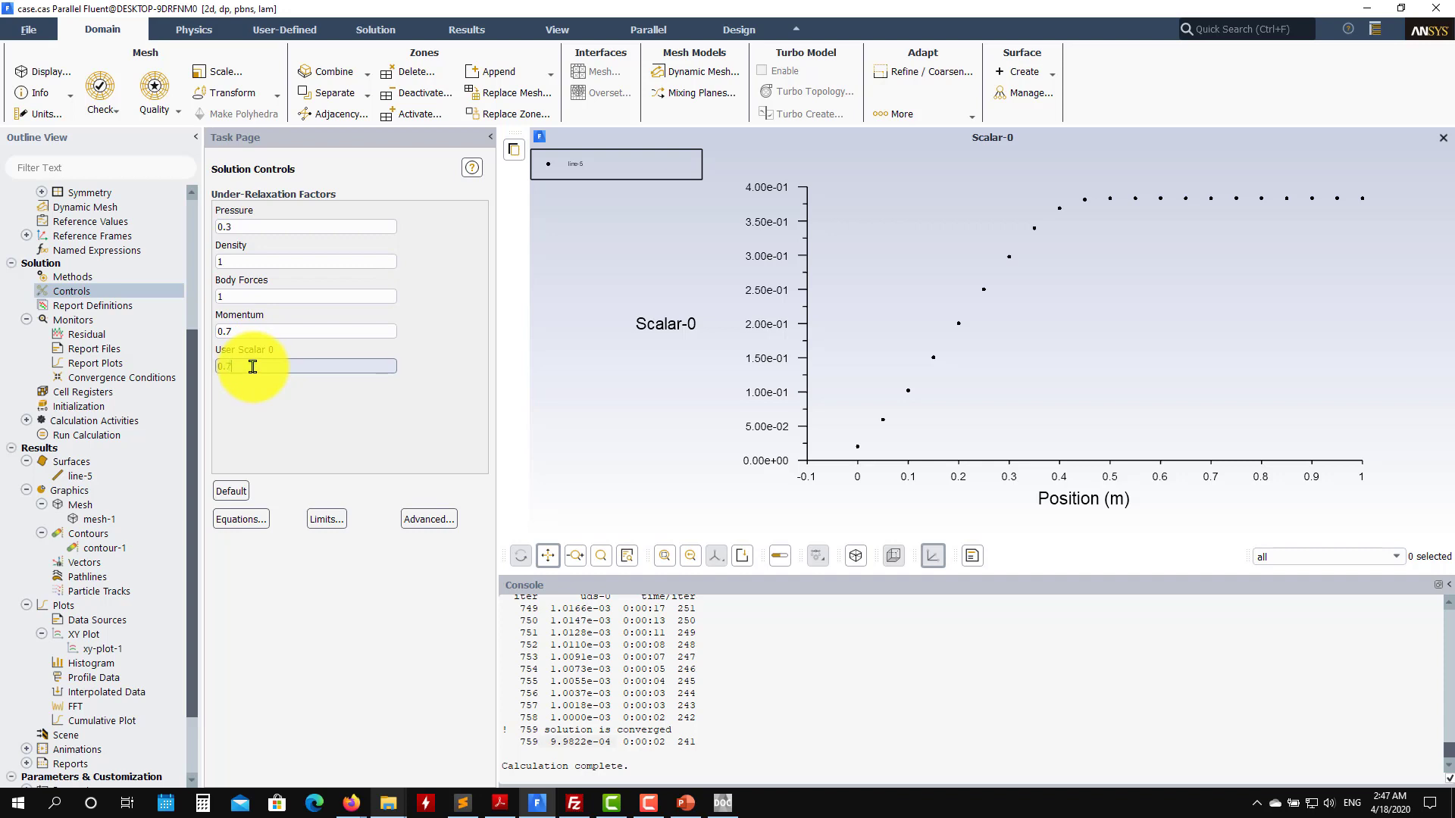
text(7)
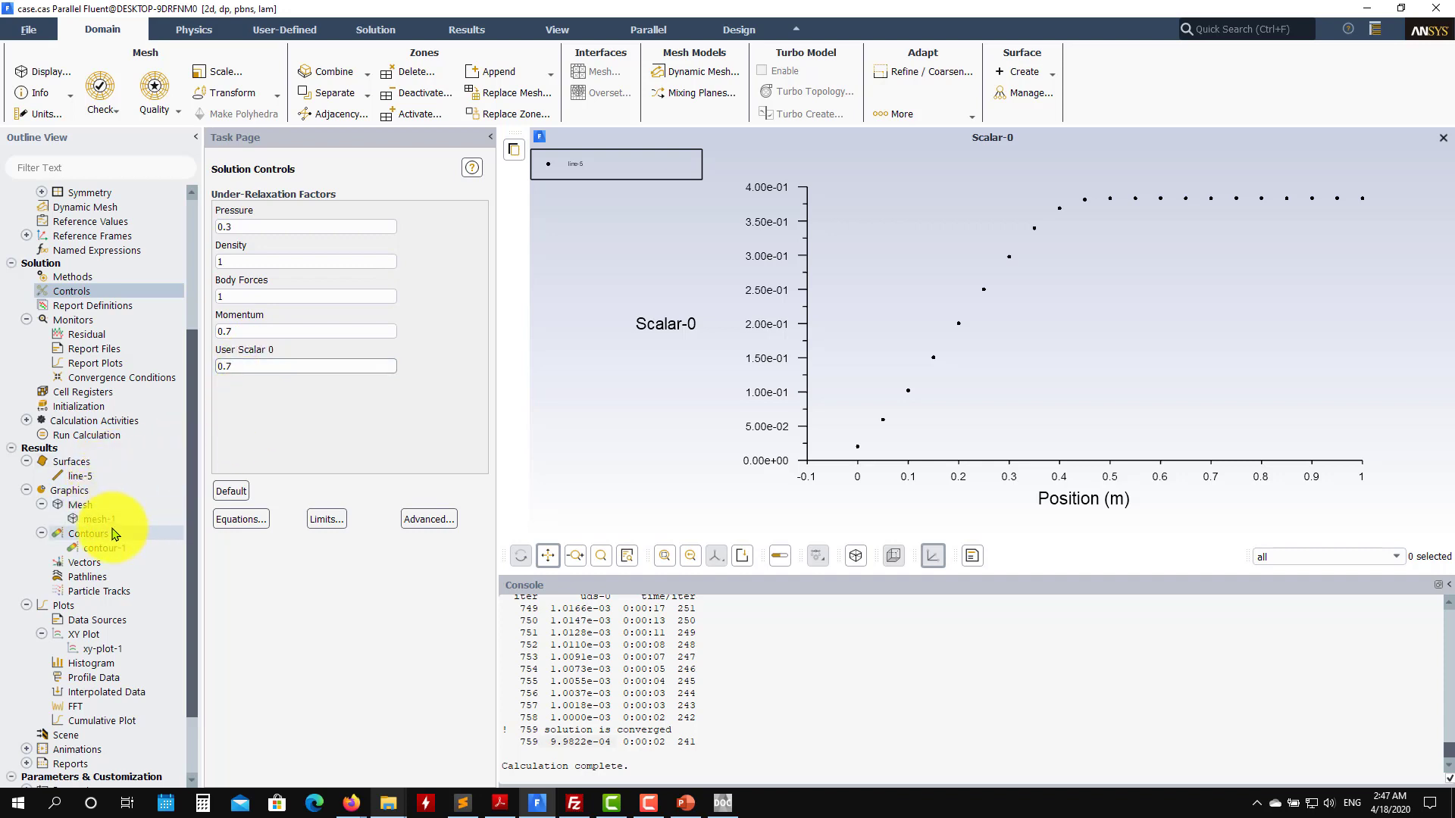
- Continue the calculation from the current solution without reinitializing it
click(102, 434)
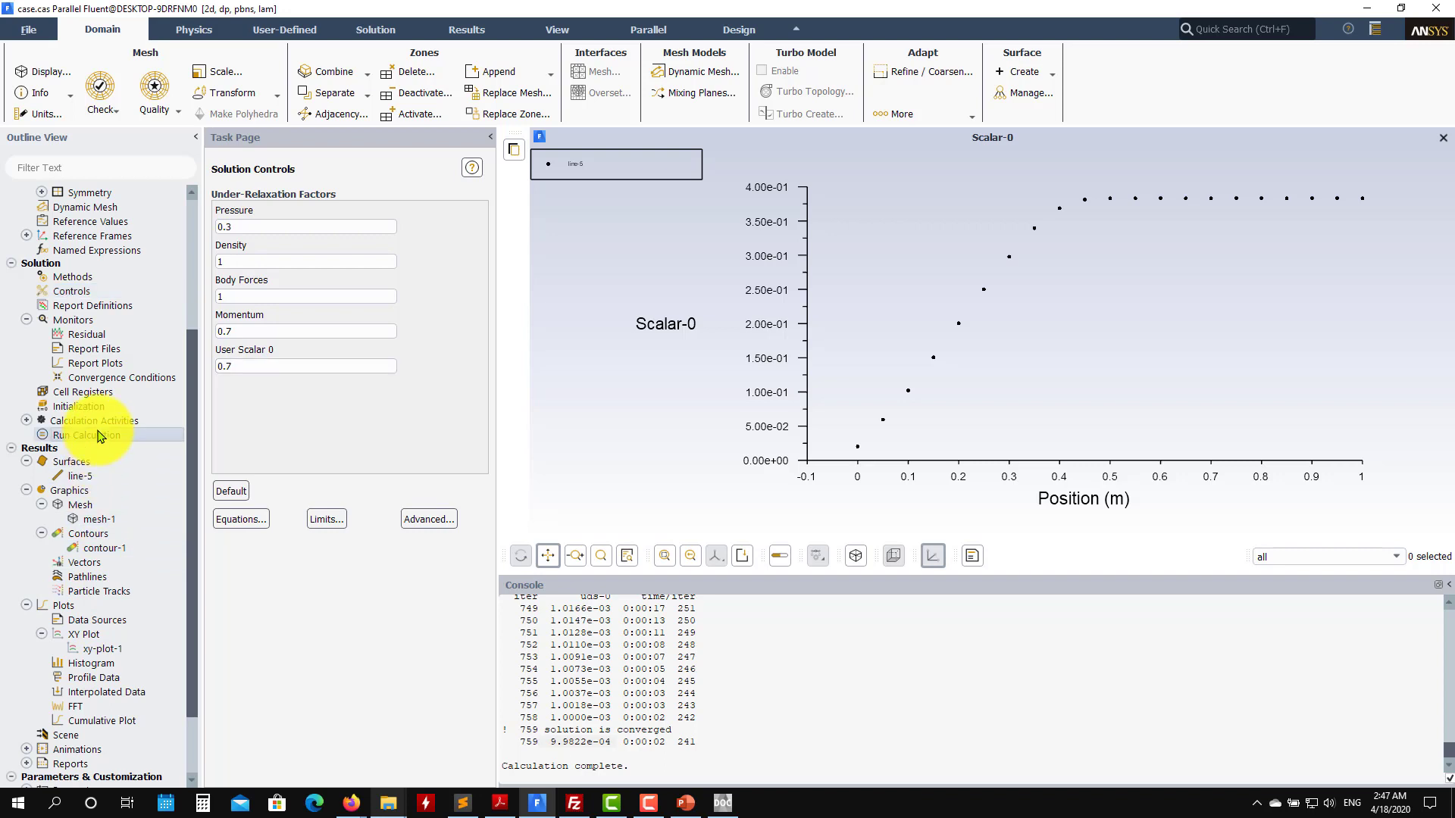
click(330, 438)
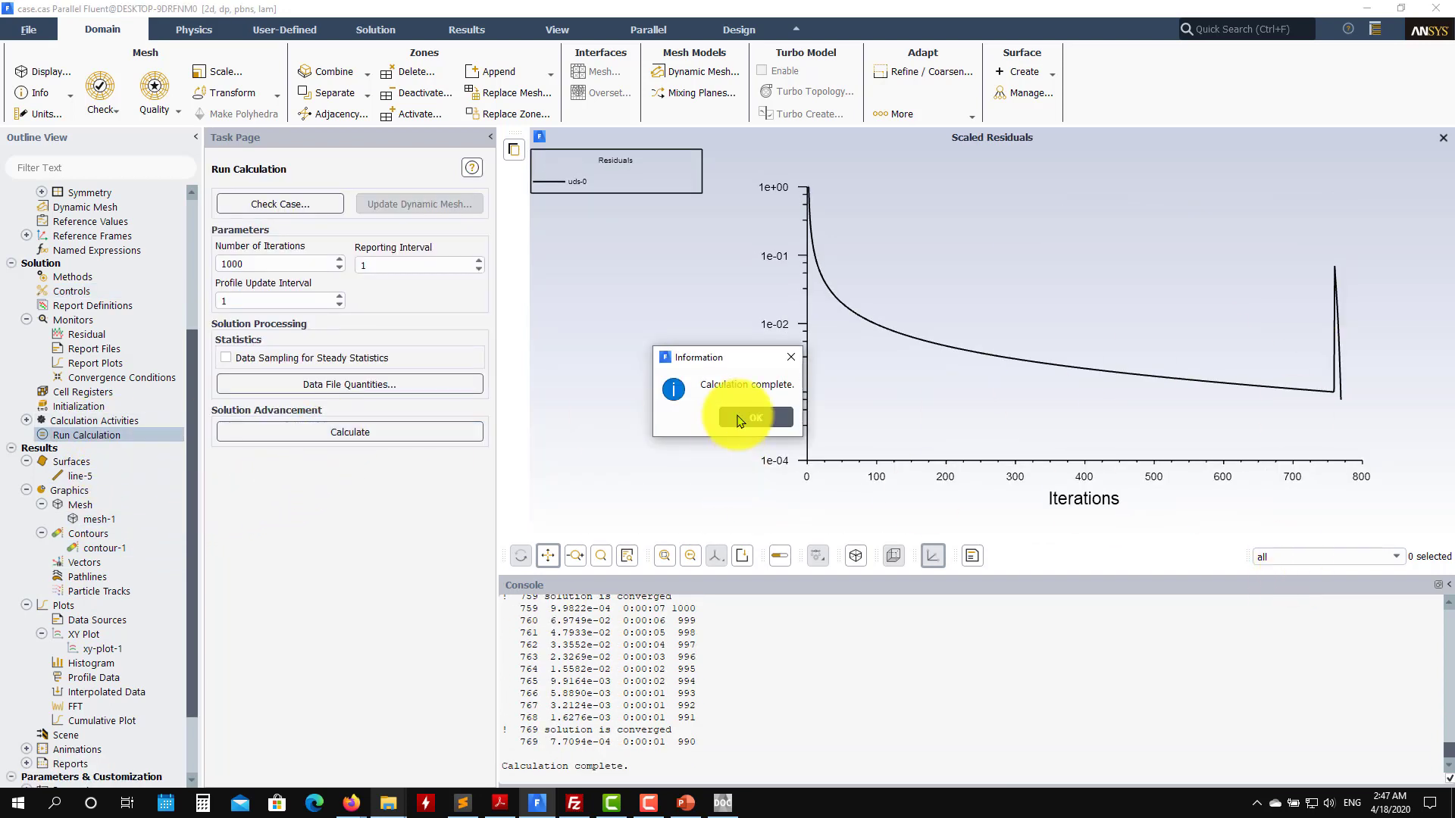
click(773, 422)
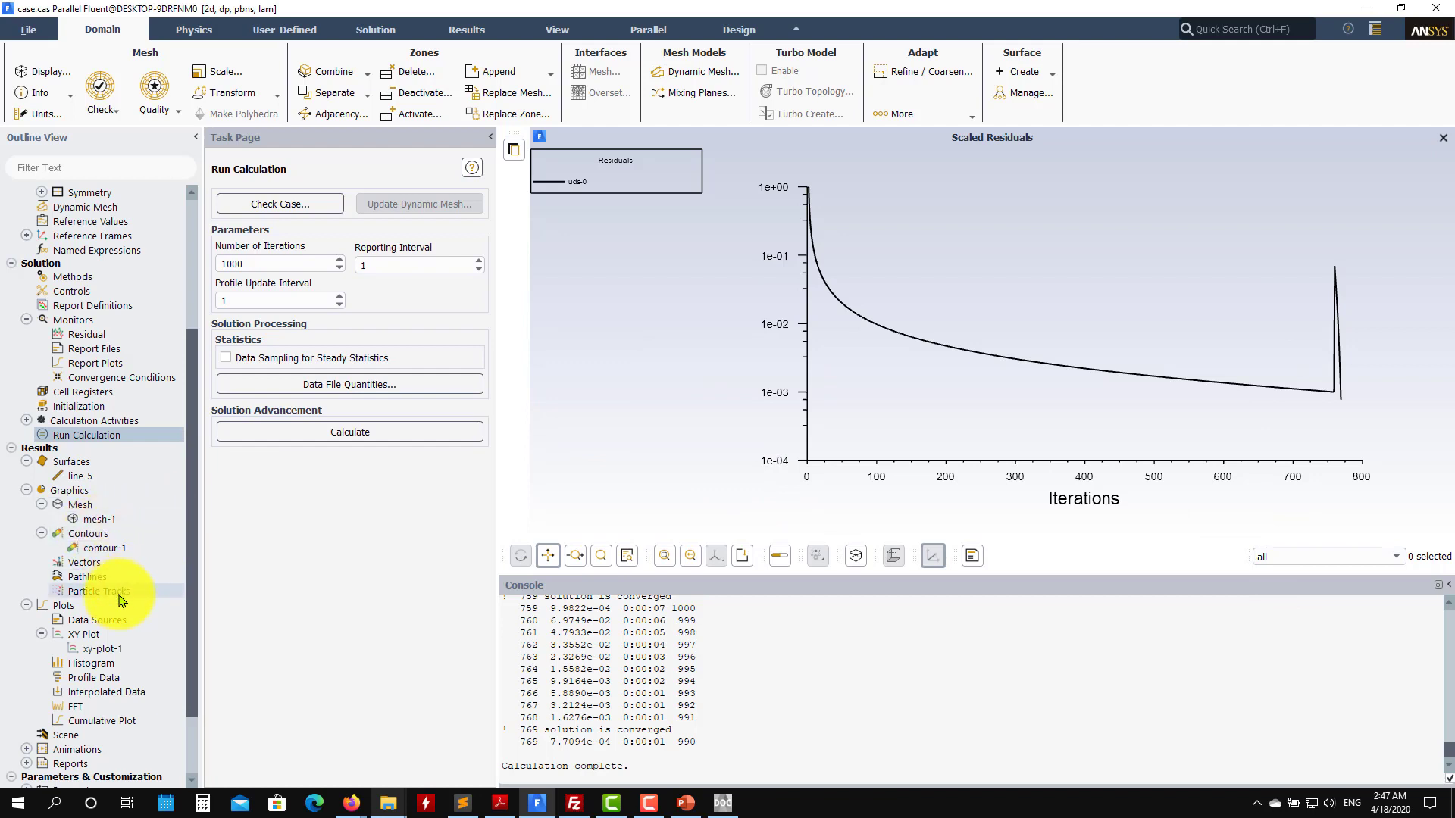
- Replot Scalar-0 along line-5 with xy-plot-1 for the continued solution
double_click(97, 648)
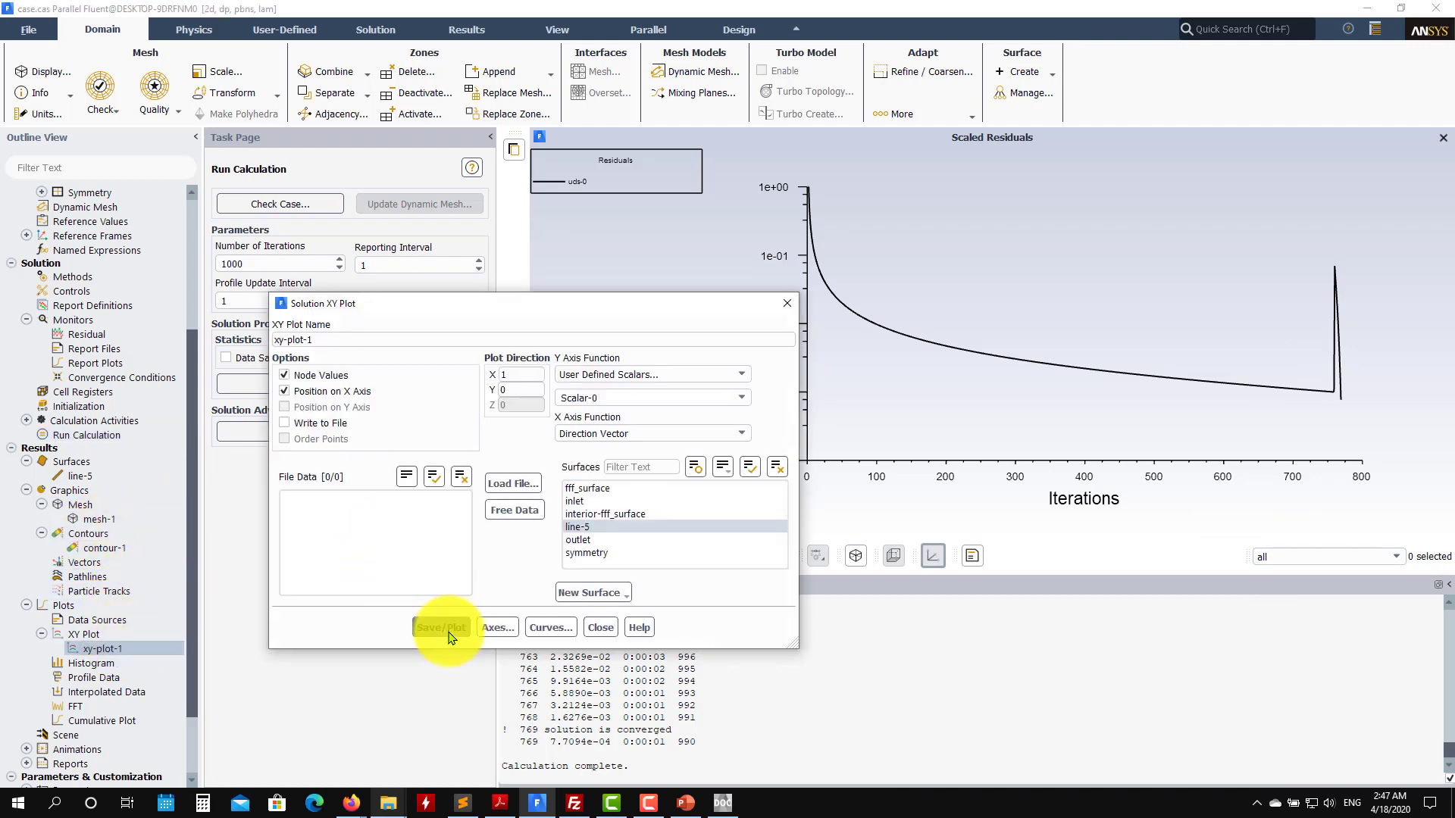
click(441, 627)
click(600, 628)
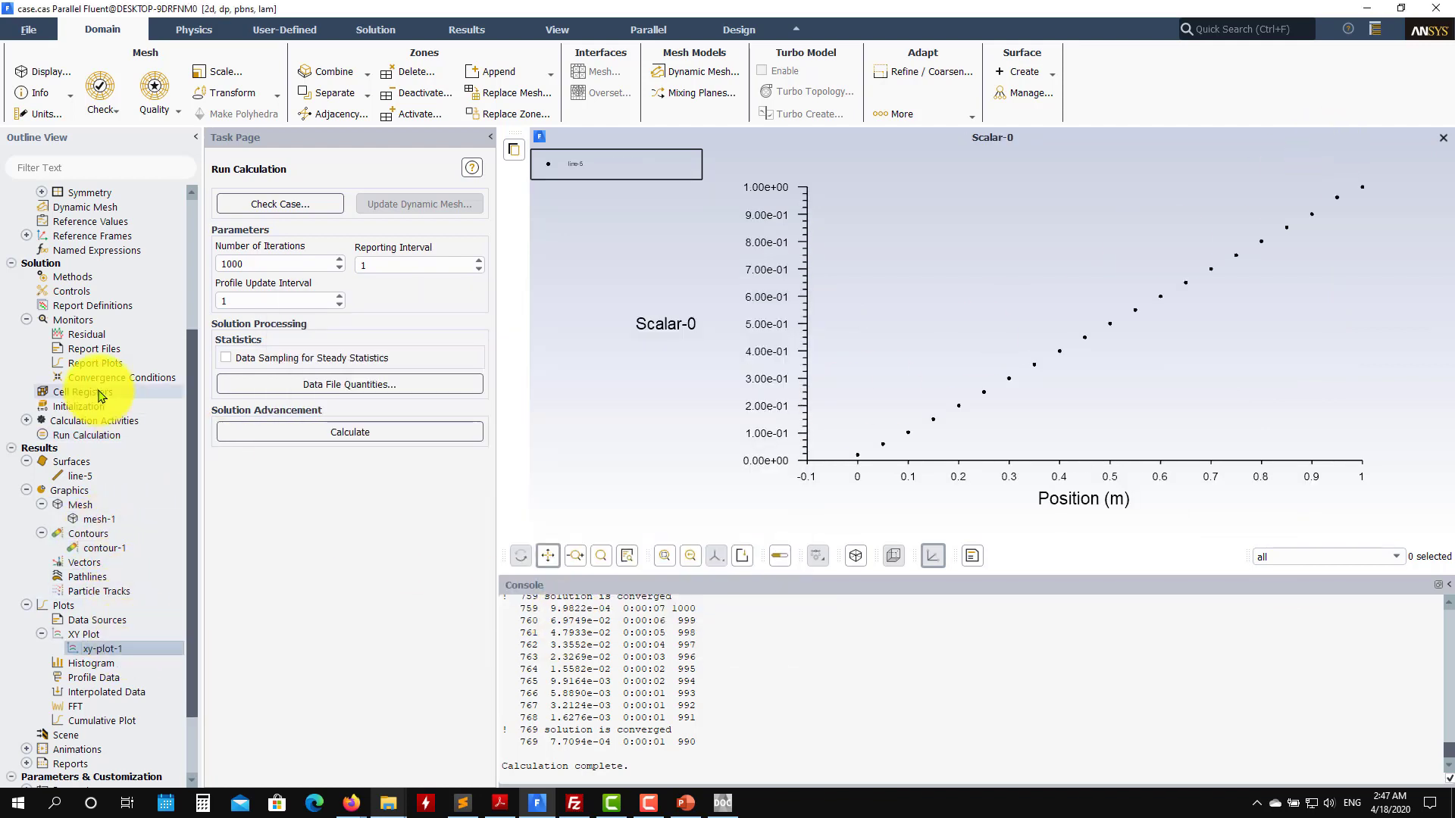
- Set the absolute convergence criterion for uds-0 to 0.1 in the residual monitors
double_click(91, 305)
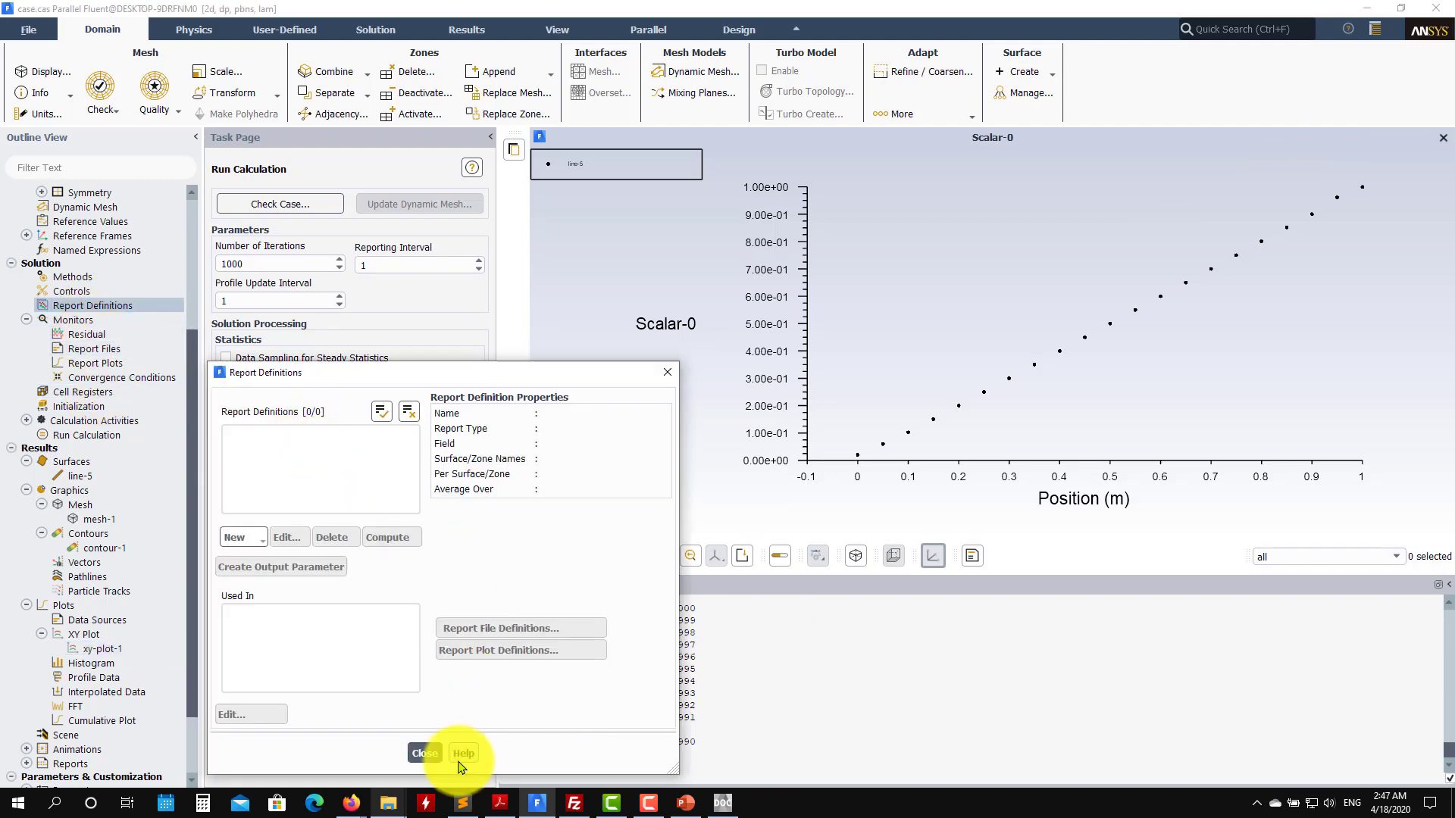
click(409, 751)
double_click(85, 334)
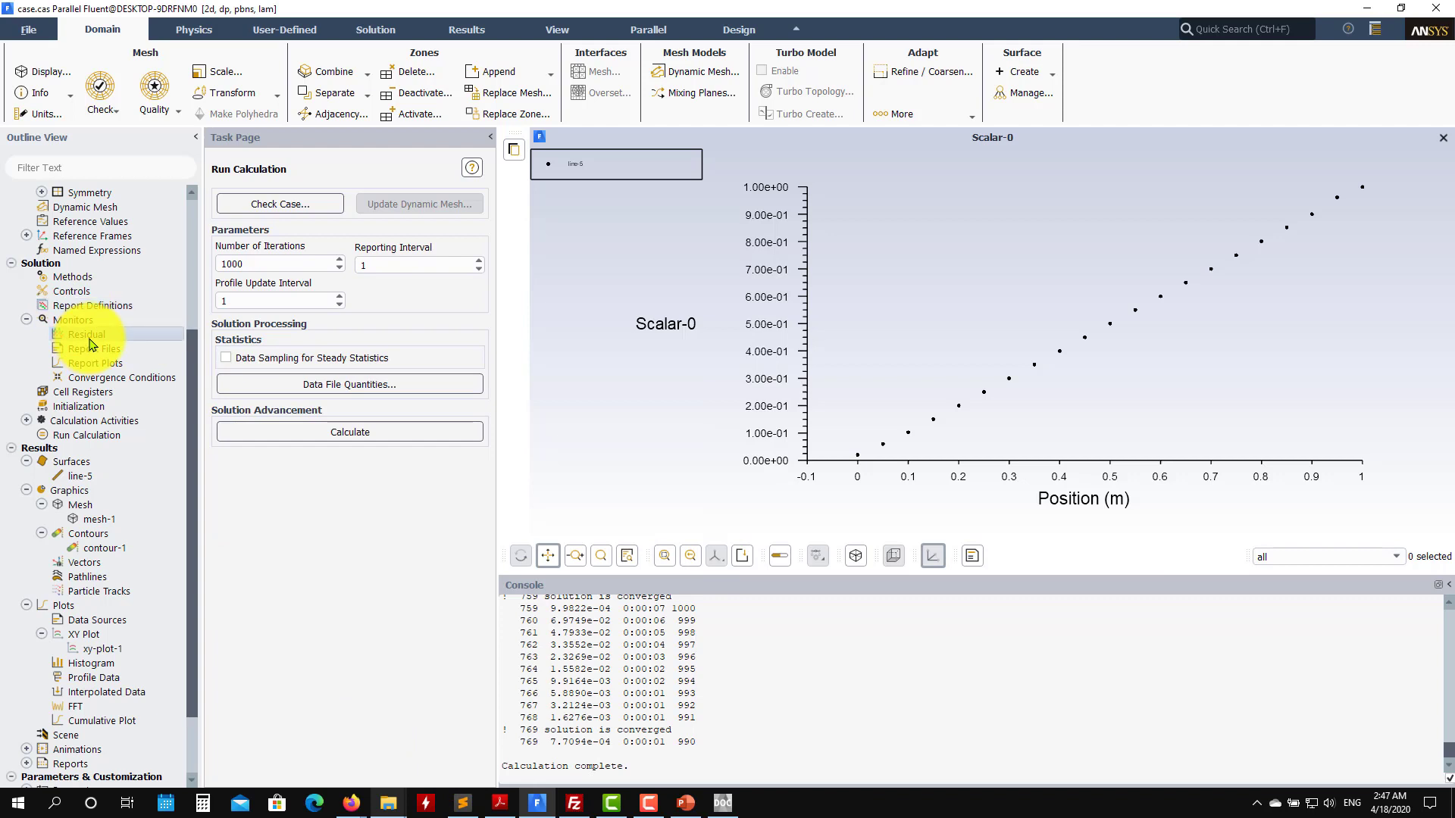
click(664, 500)
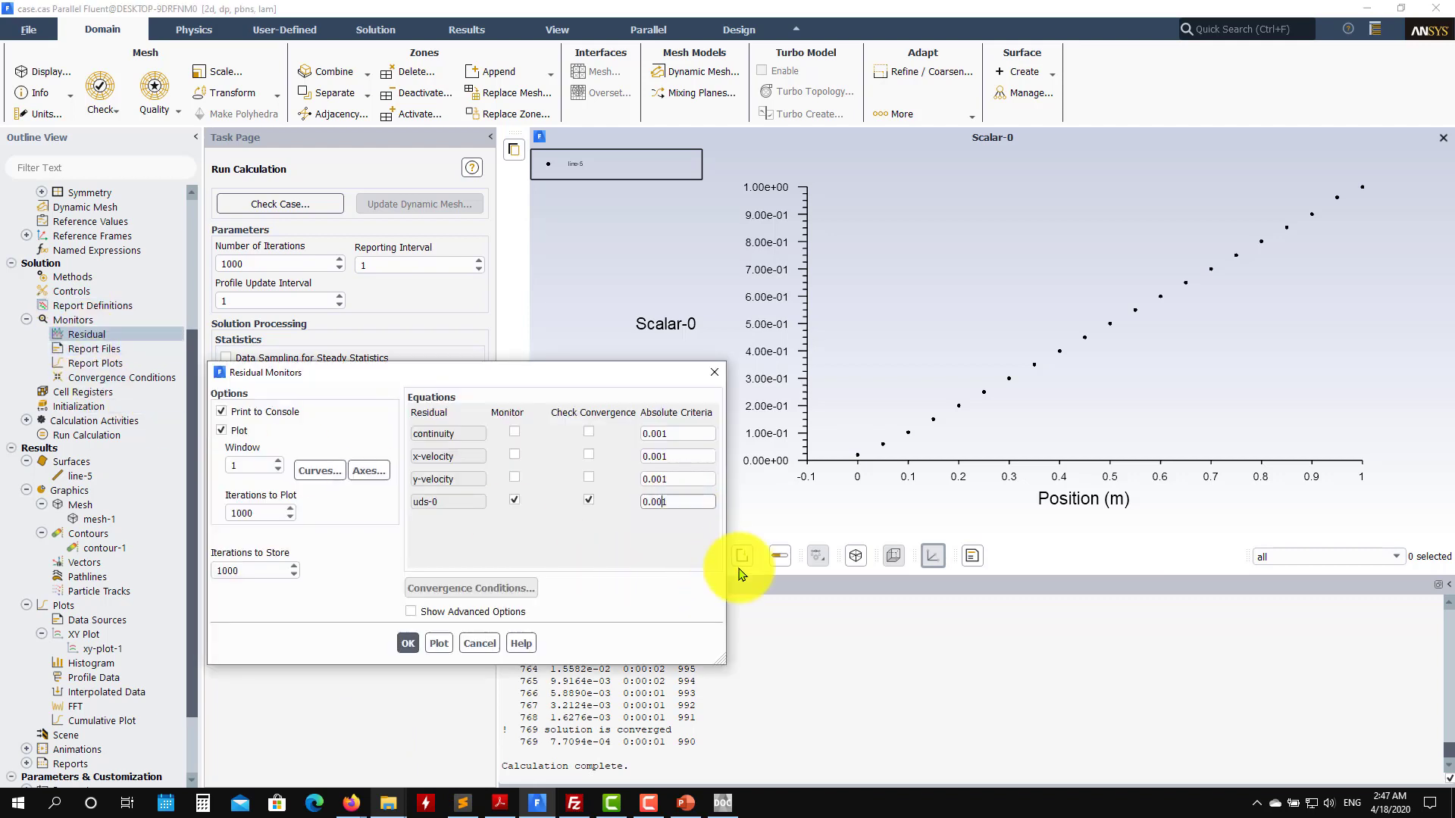
key(BackSpace)
key(BackSpace)
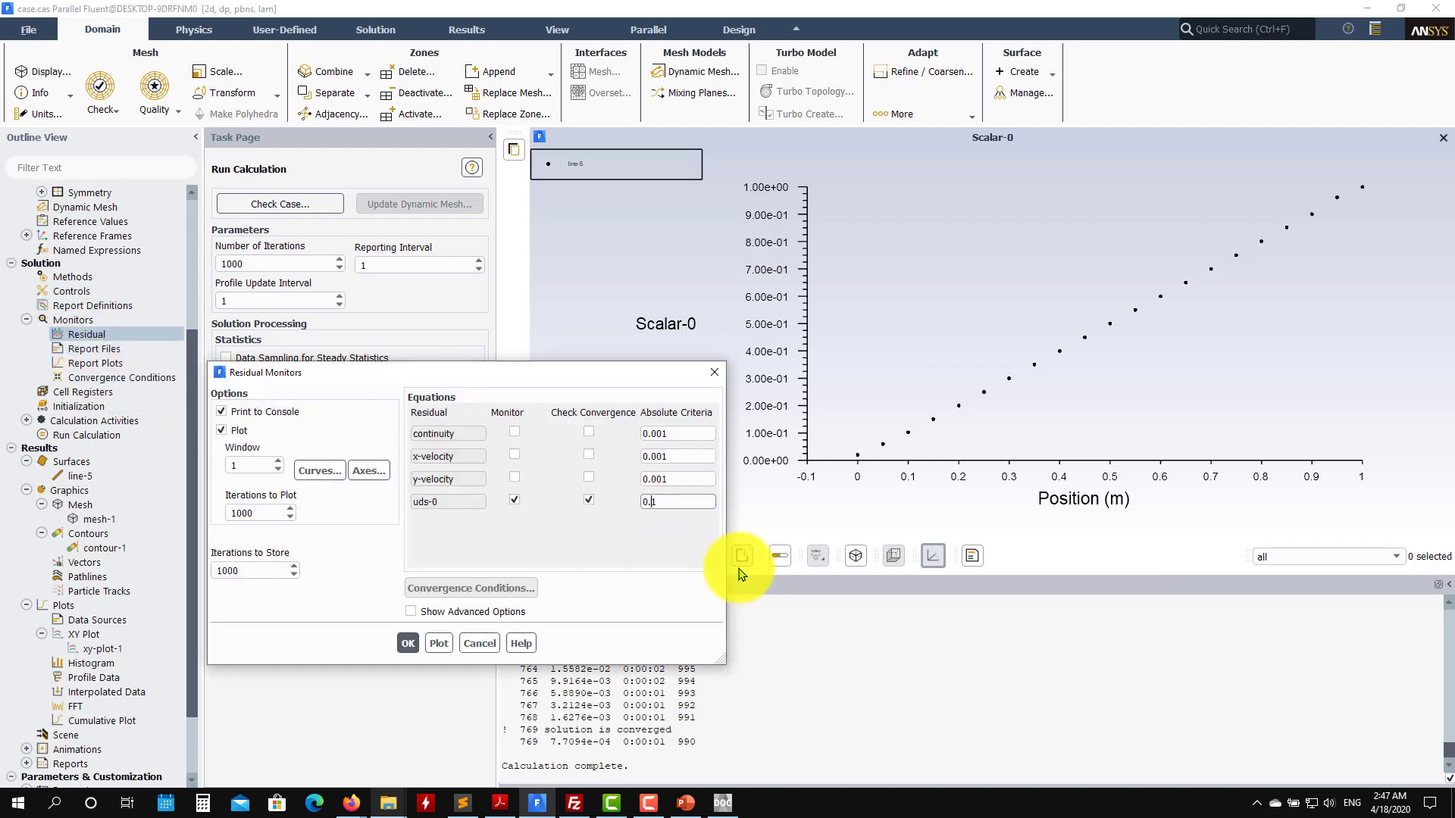
click(408, 643)
- Reopen the residual monitors to verify the absolute criterion entered for uds-0, and accept the settings
double_click(86, 322)
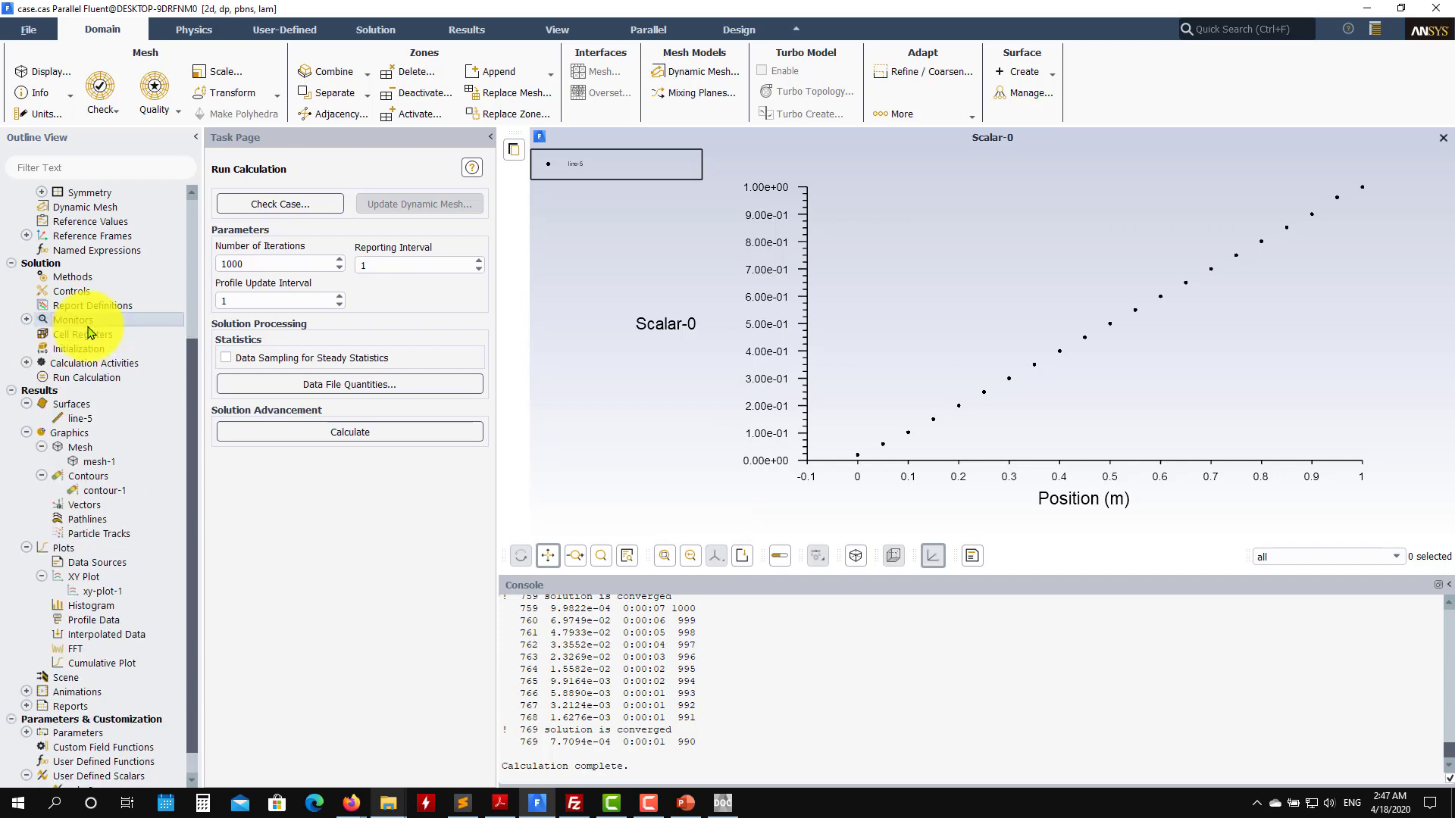
double_click(83, 334)
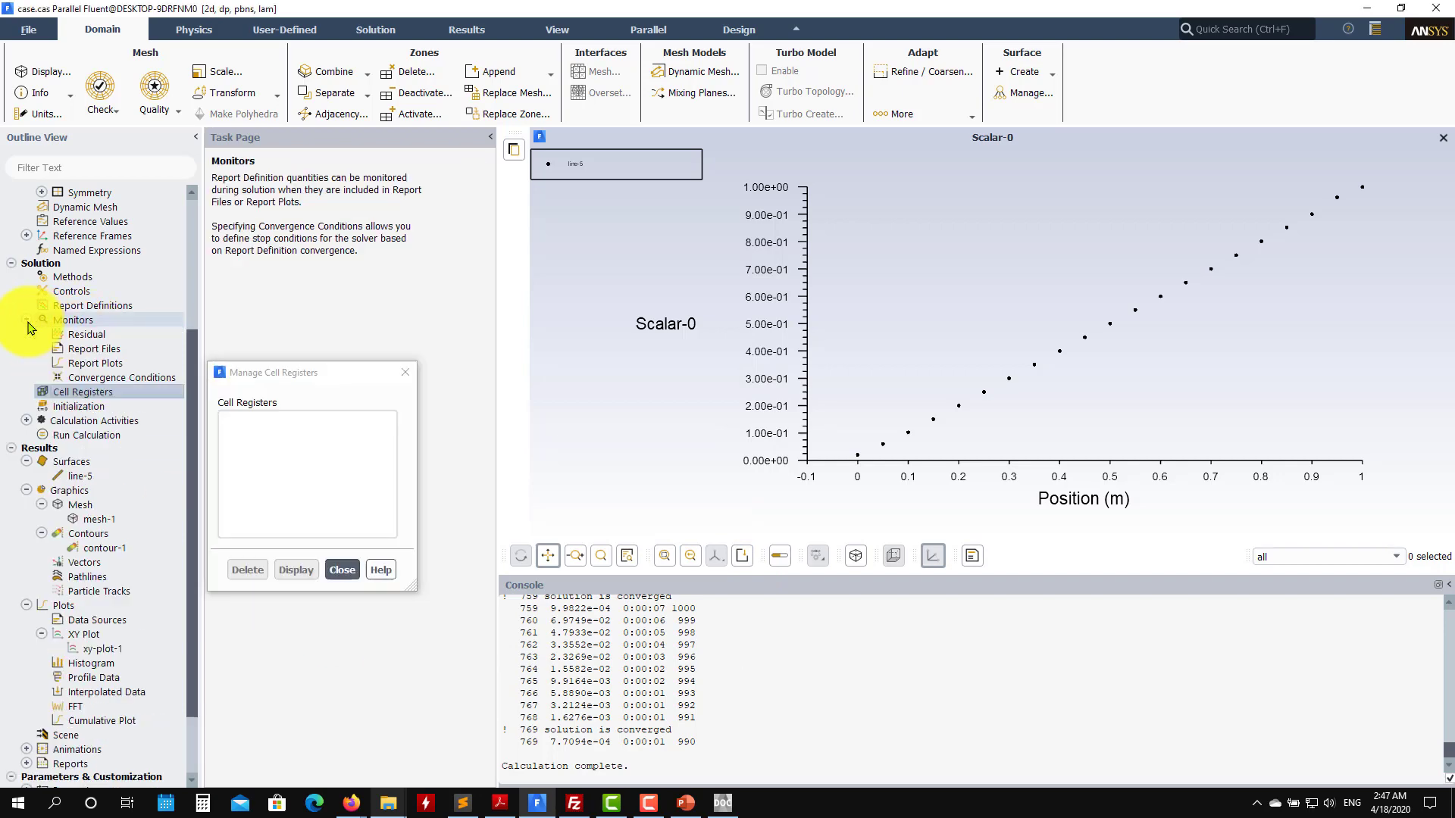
click(342, 570)
double_click(90, 335)
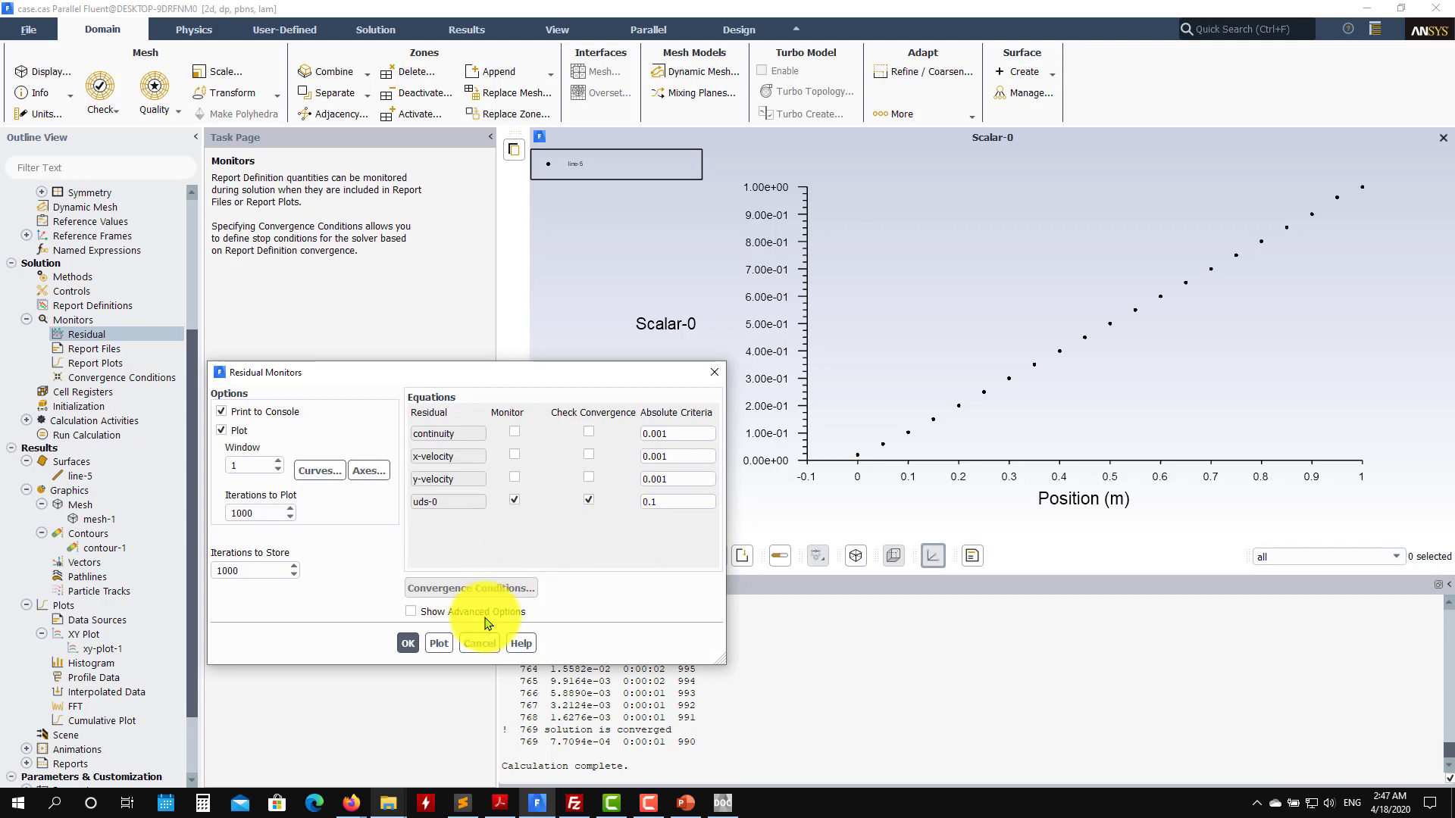
click(407, 643)
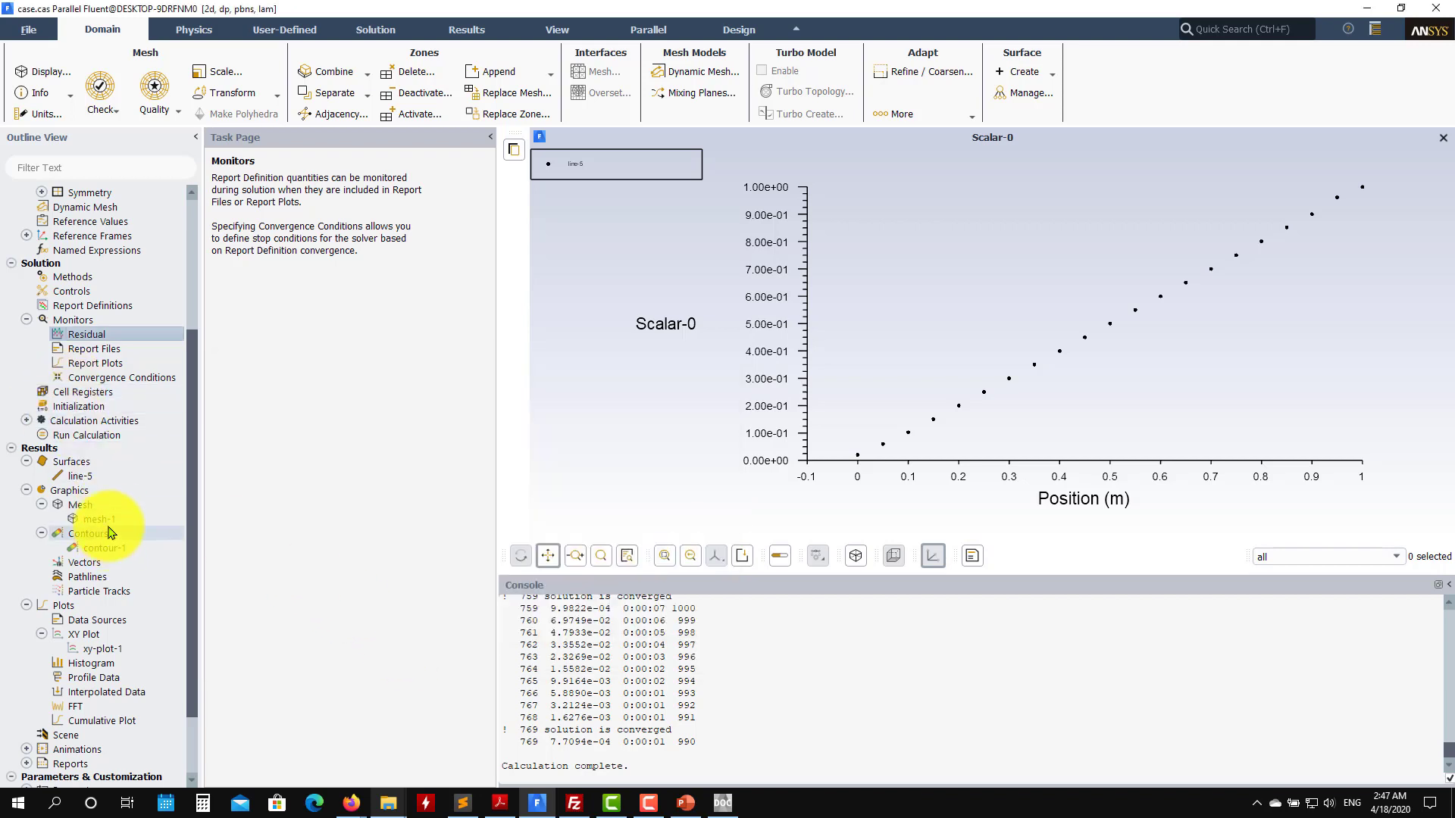
- Reinitialize the solution with standard initialization and run the calculation for up to 1000 iterations
click(102, 406)
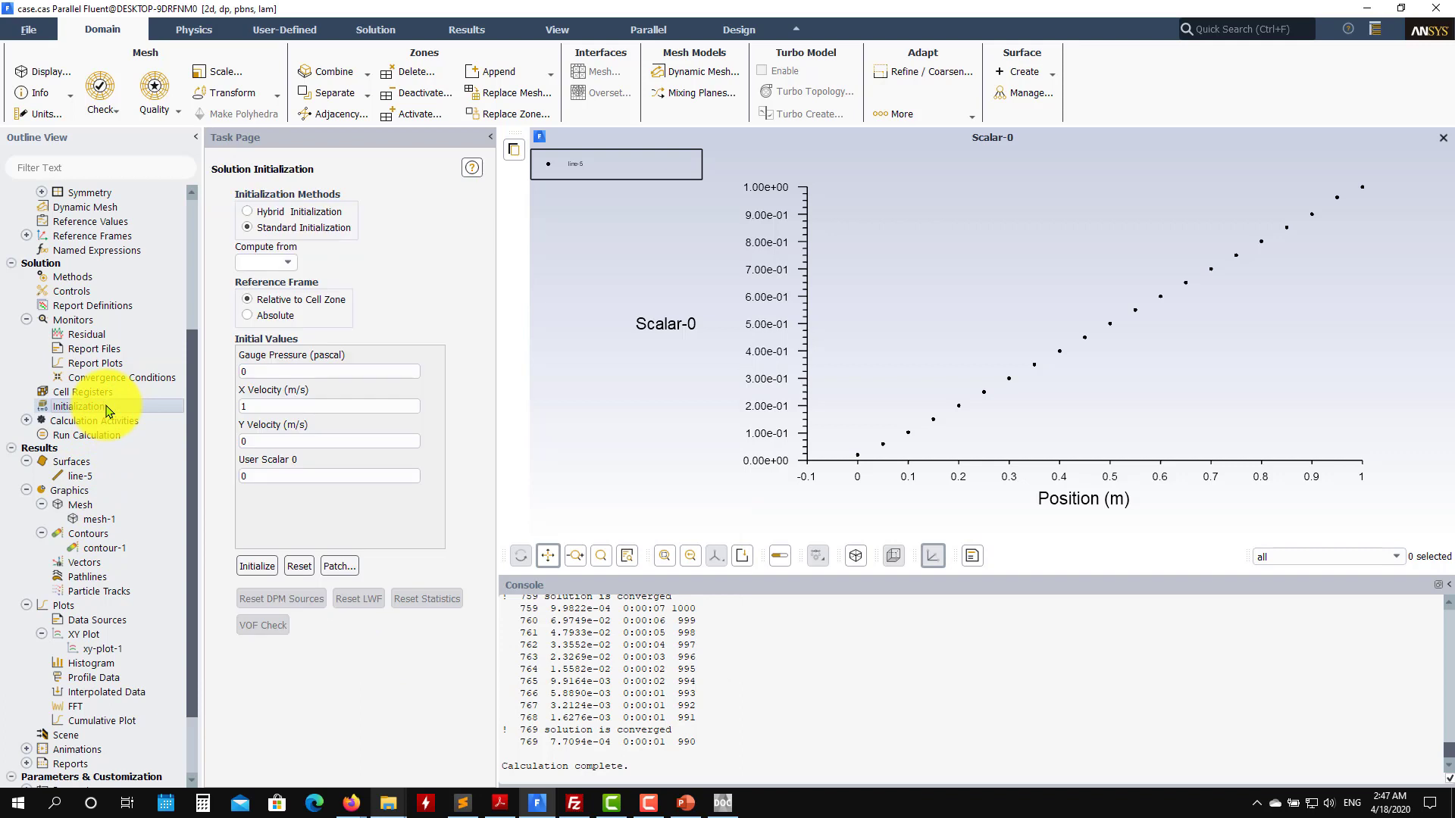
click(257, 566)
click(784, 422)
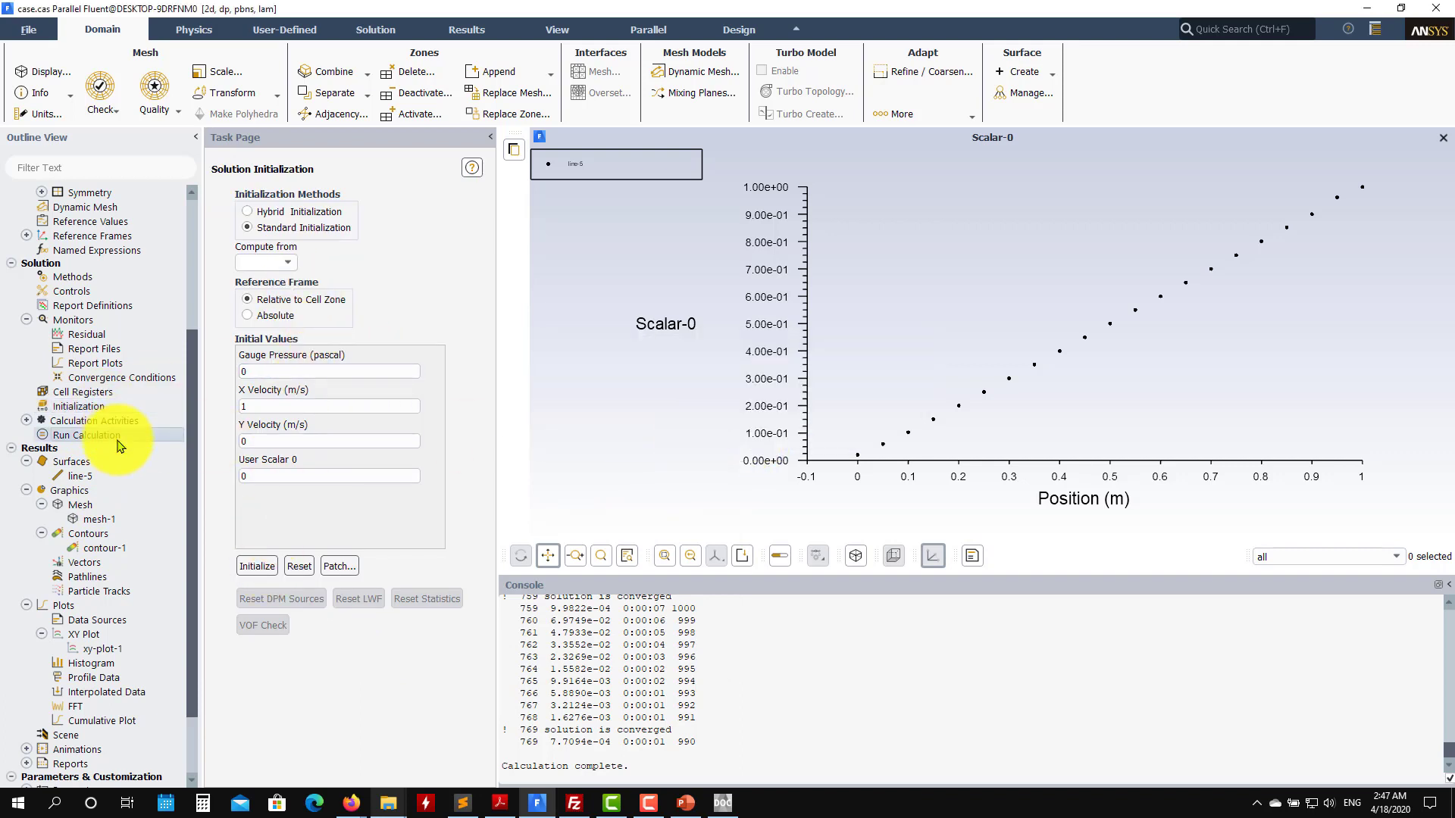
click(115, 434)
click(356, 432)
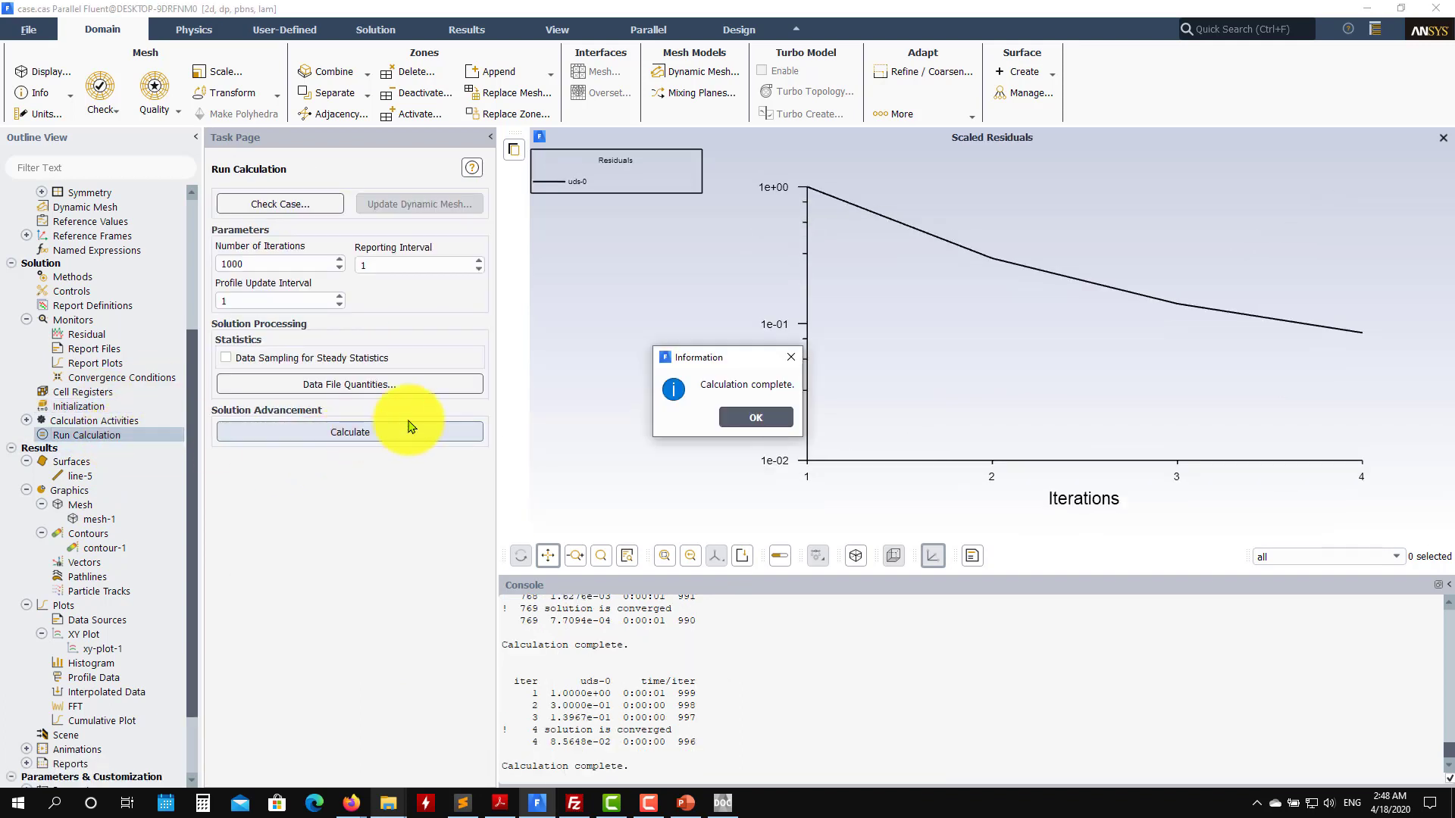
click(758, 416)
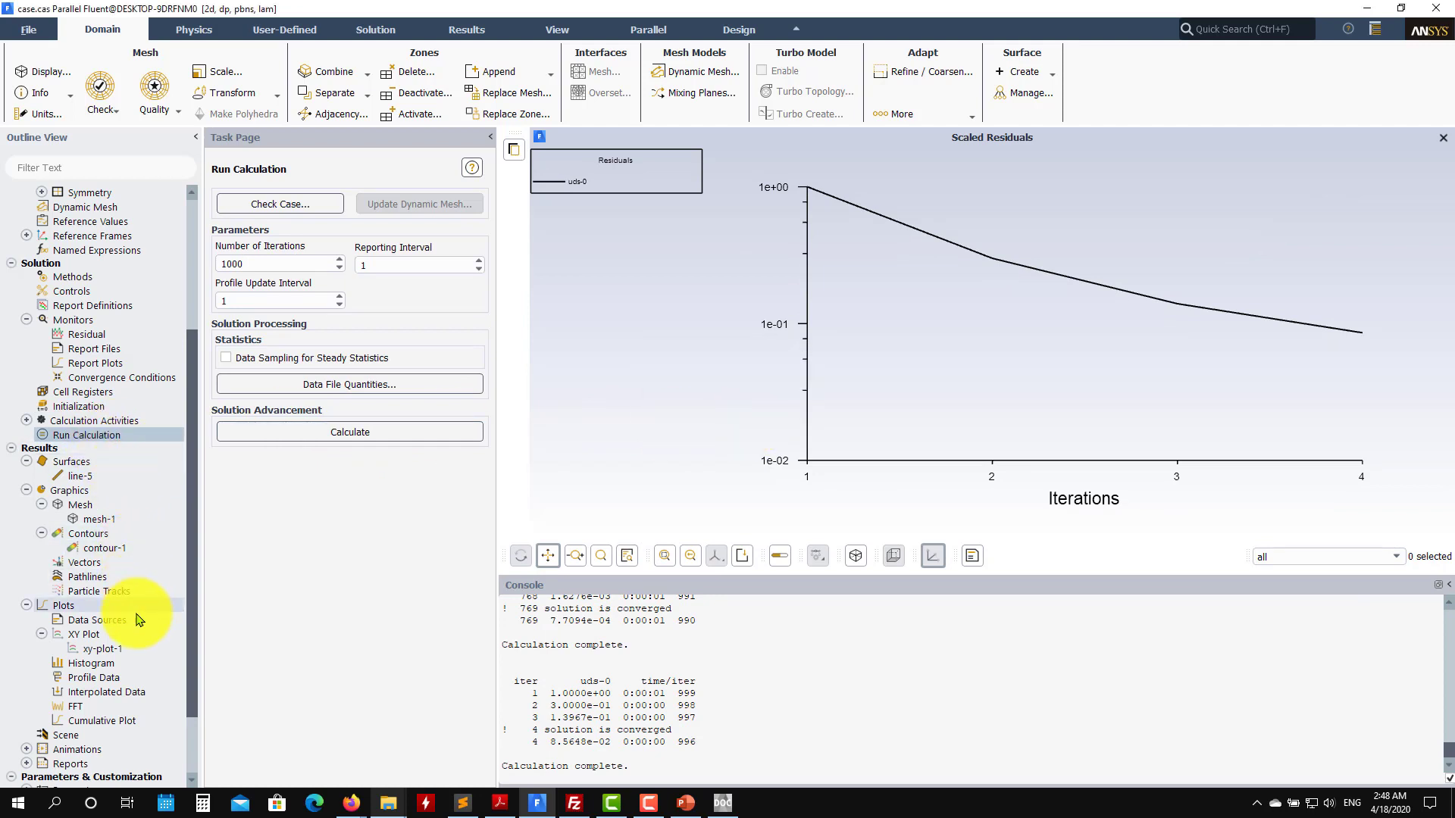
- Plot Scalar-0 along line-5 with xy-plot-1 for the newly calculated solution
click(106, 649)
double_click(135, 653)
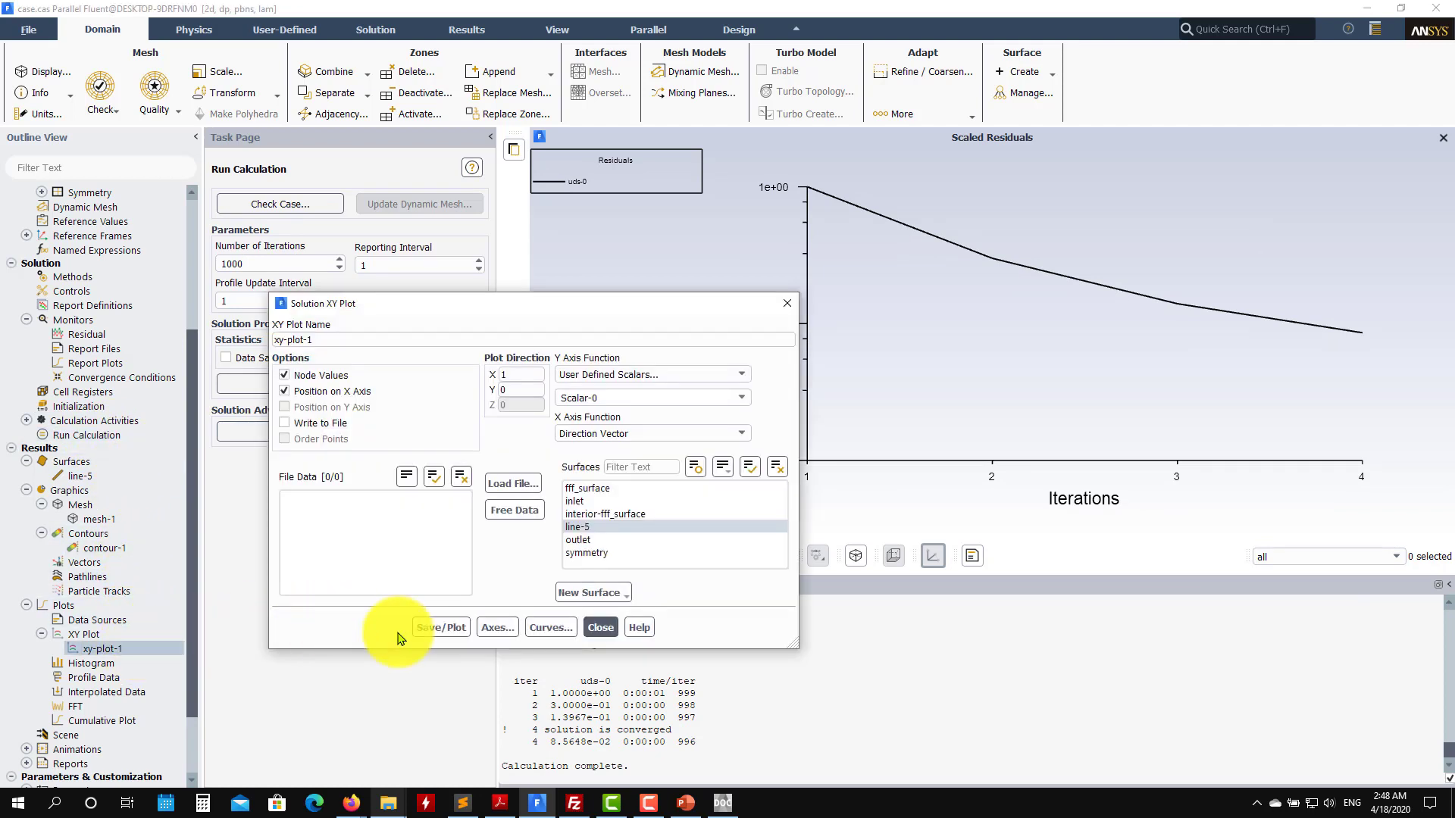
click(451, 628)
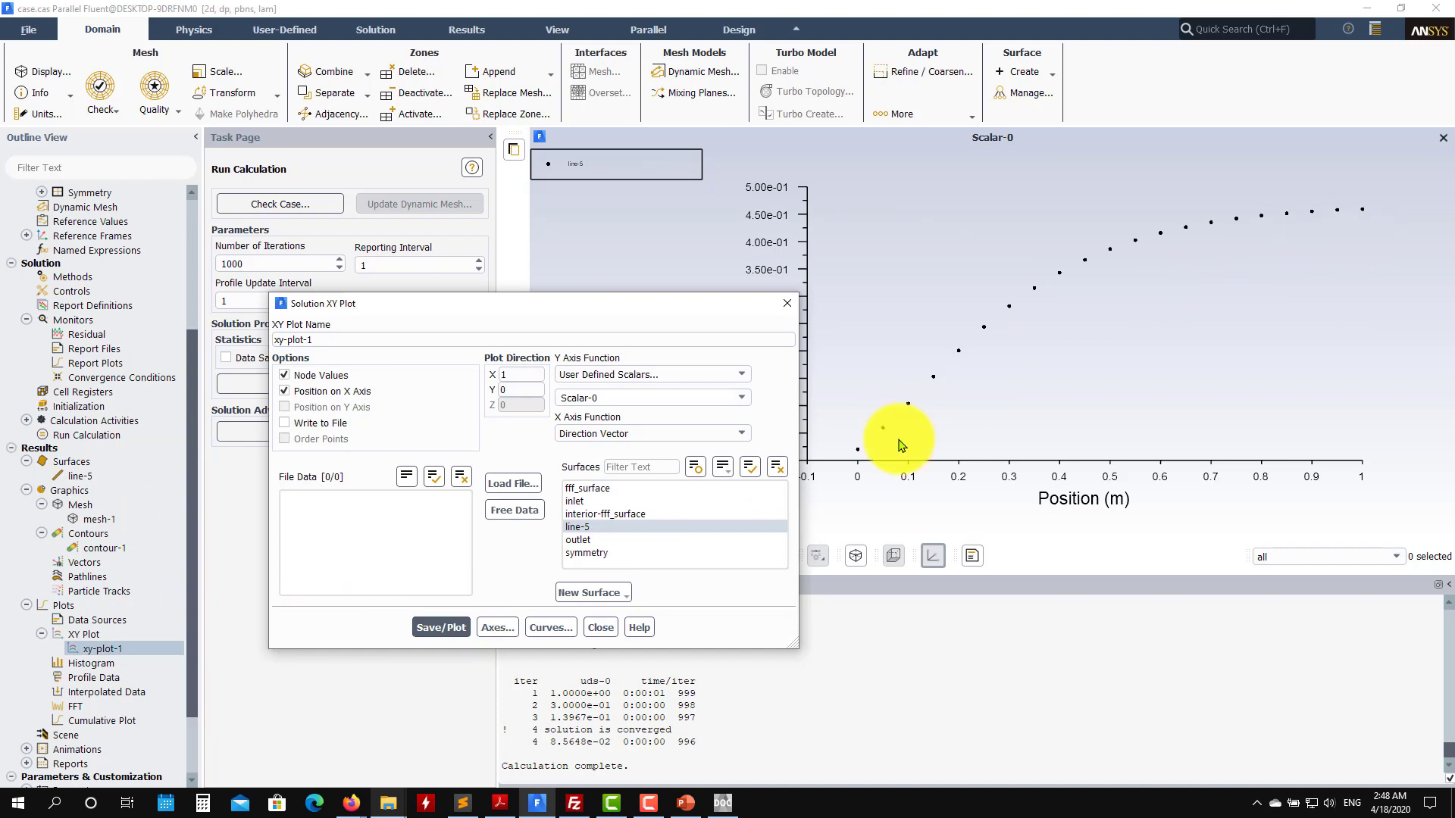
- Load the analytical solution from solution.xy into xy-plot-1, replot both curves, and close the plot settings
click(509, 484)
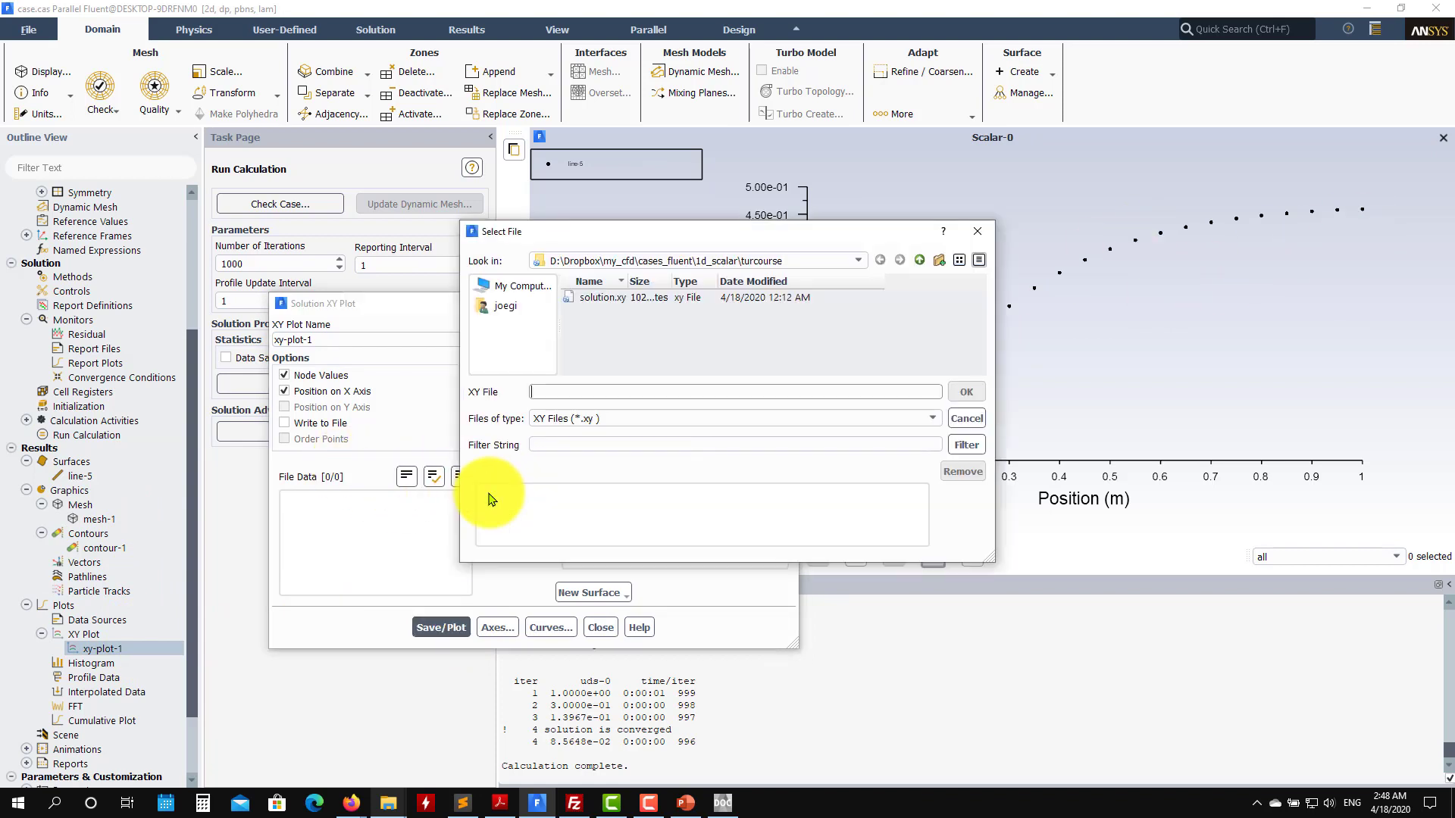
click(598, 297)
click(966, 391)
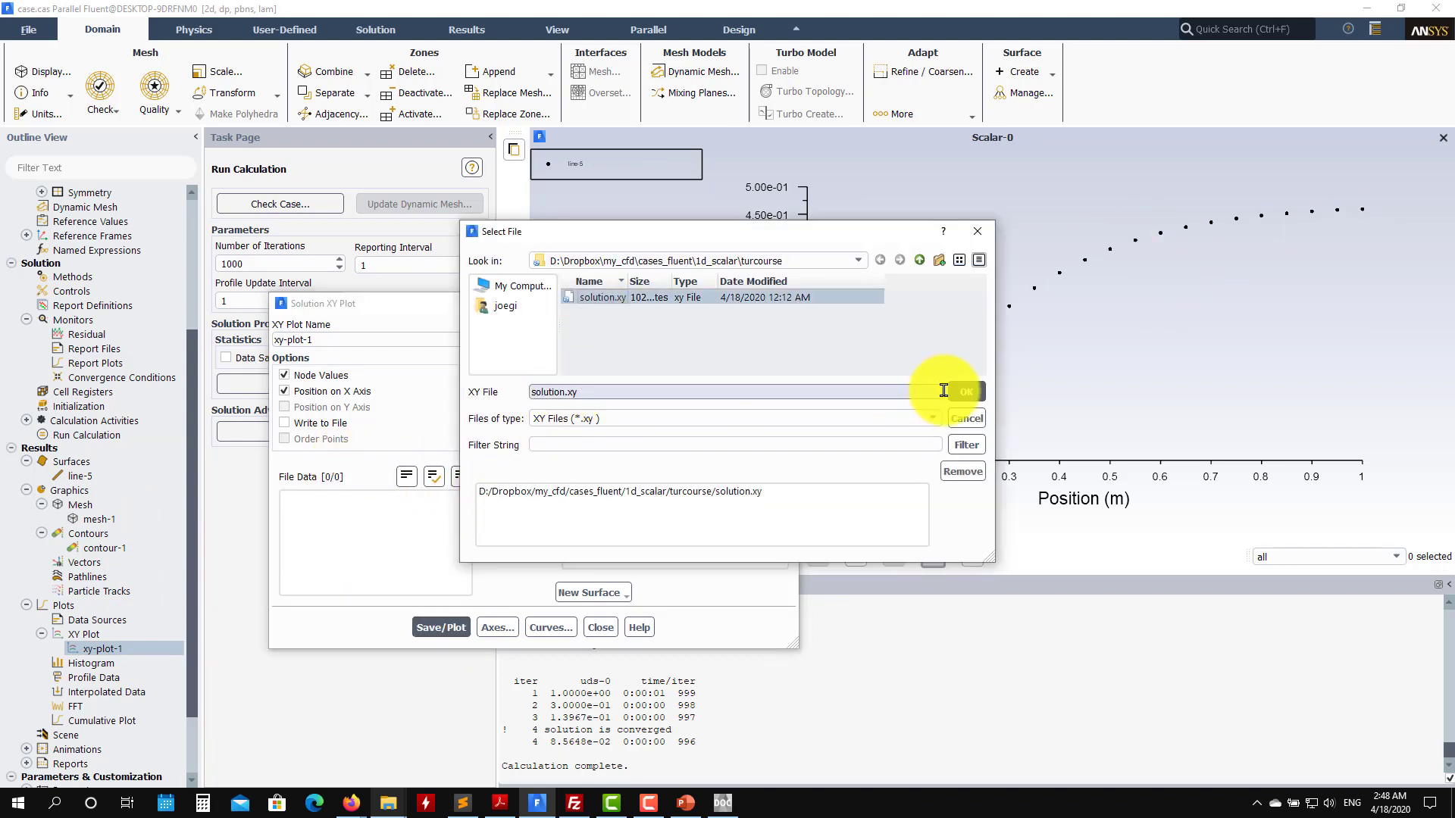
click(966, 392)
click(441, 628)
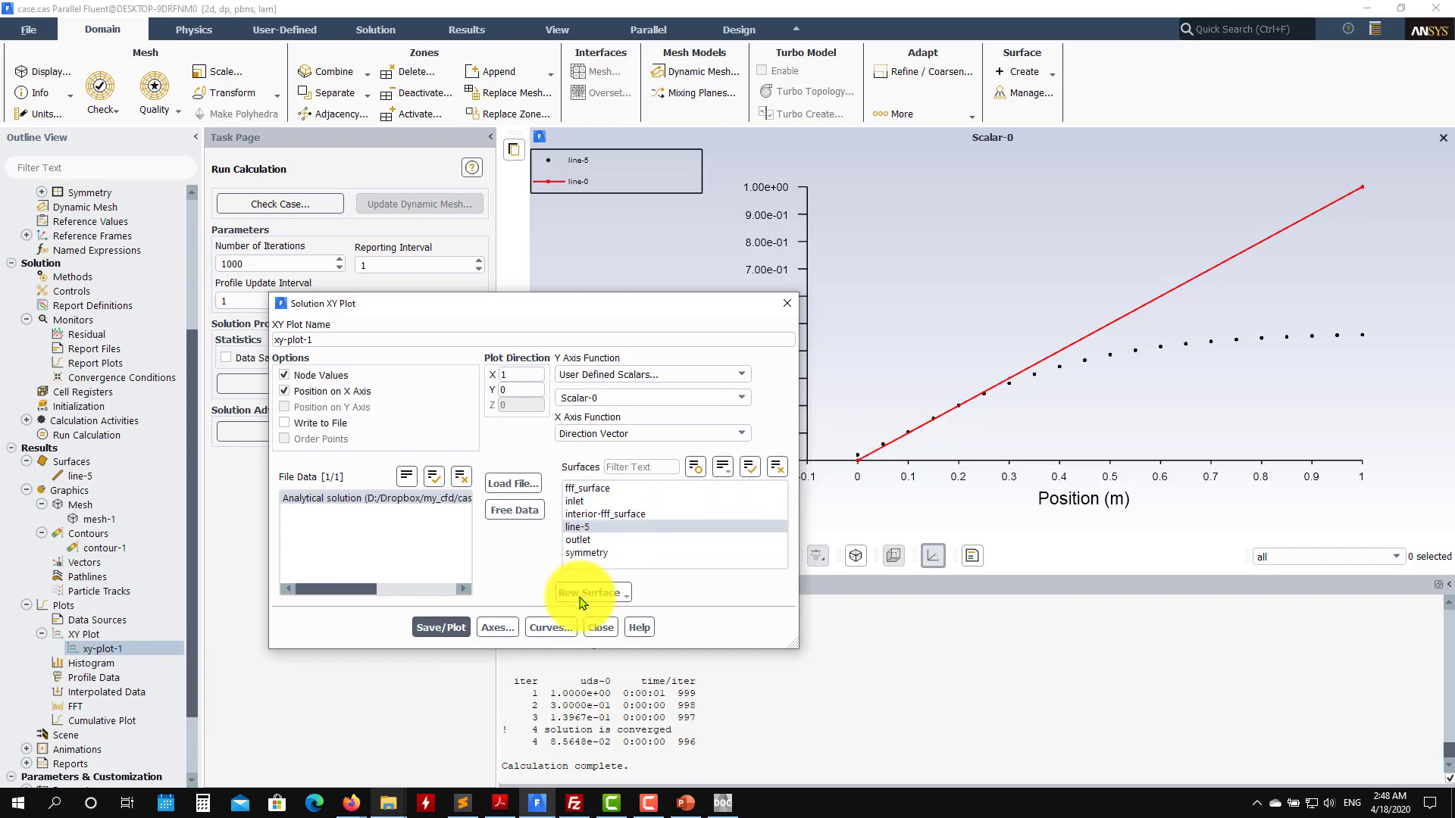
click(600, 627)
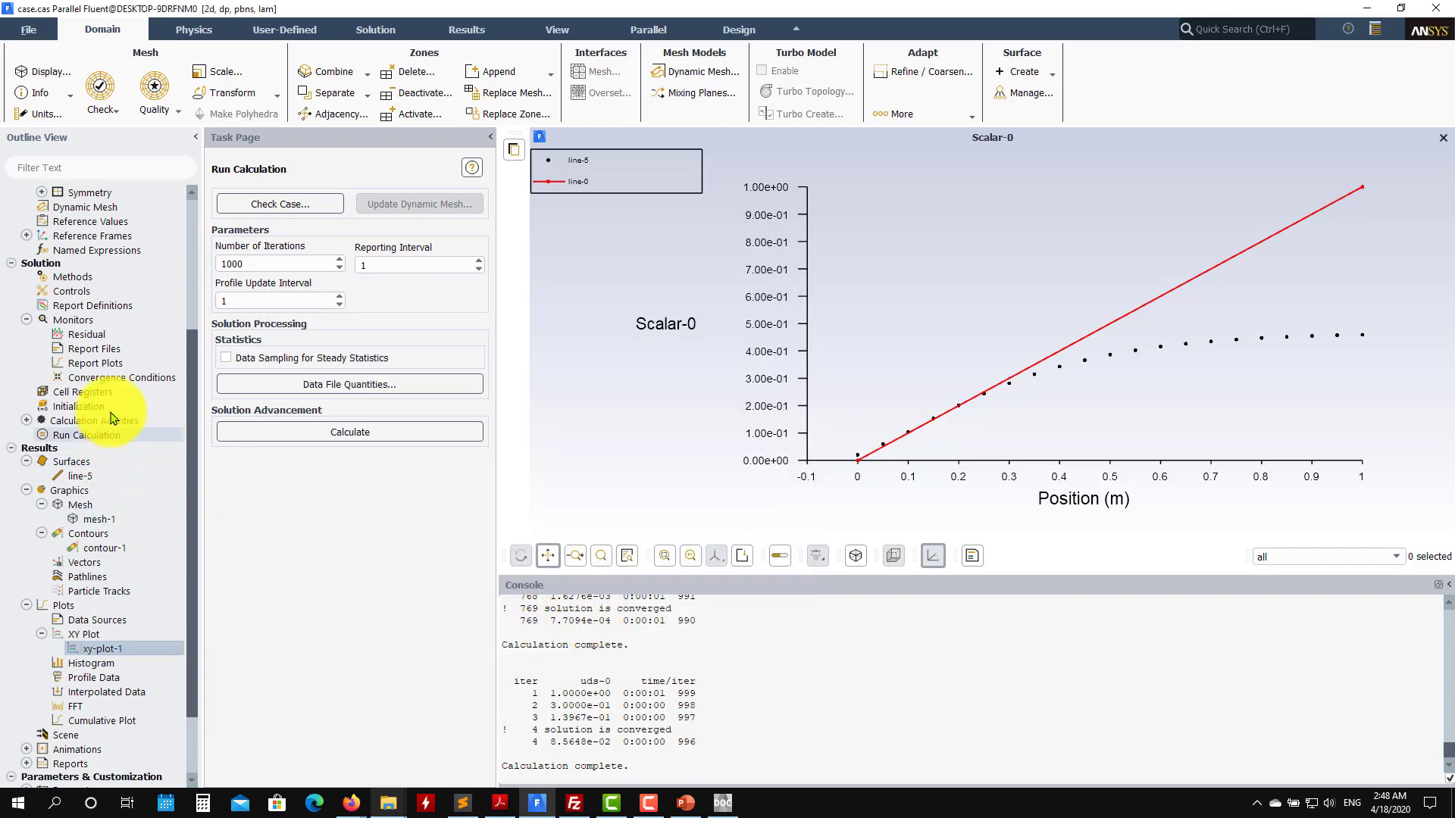
- Set the absolute convergence criterion for uds-0 to 0.01 in the residual monitors
double_click(86, 334)
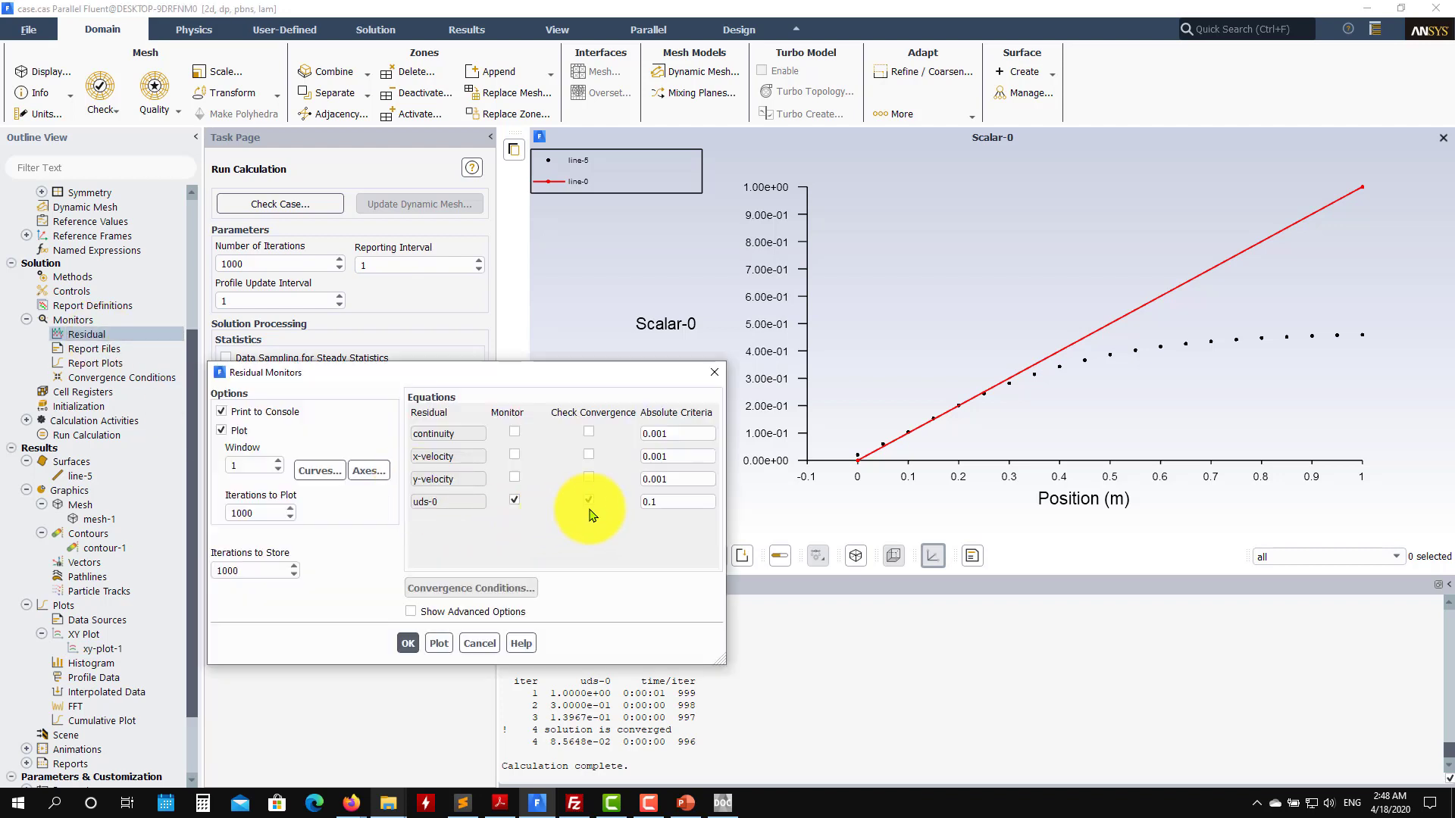
click(650, 501)
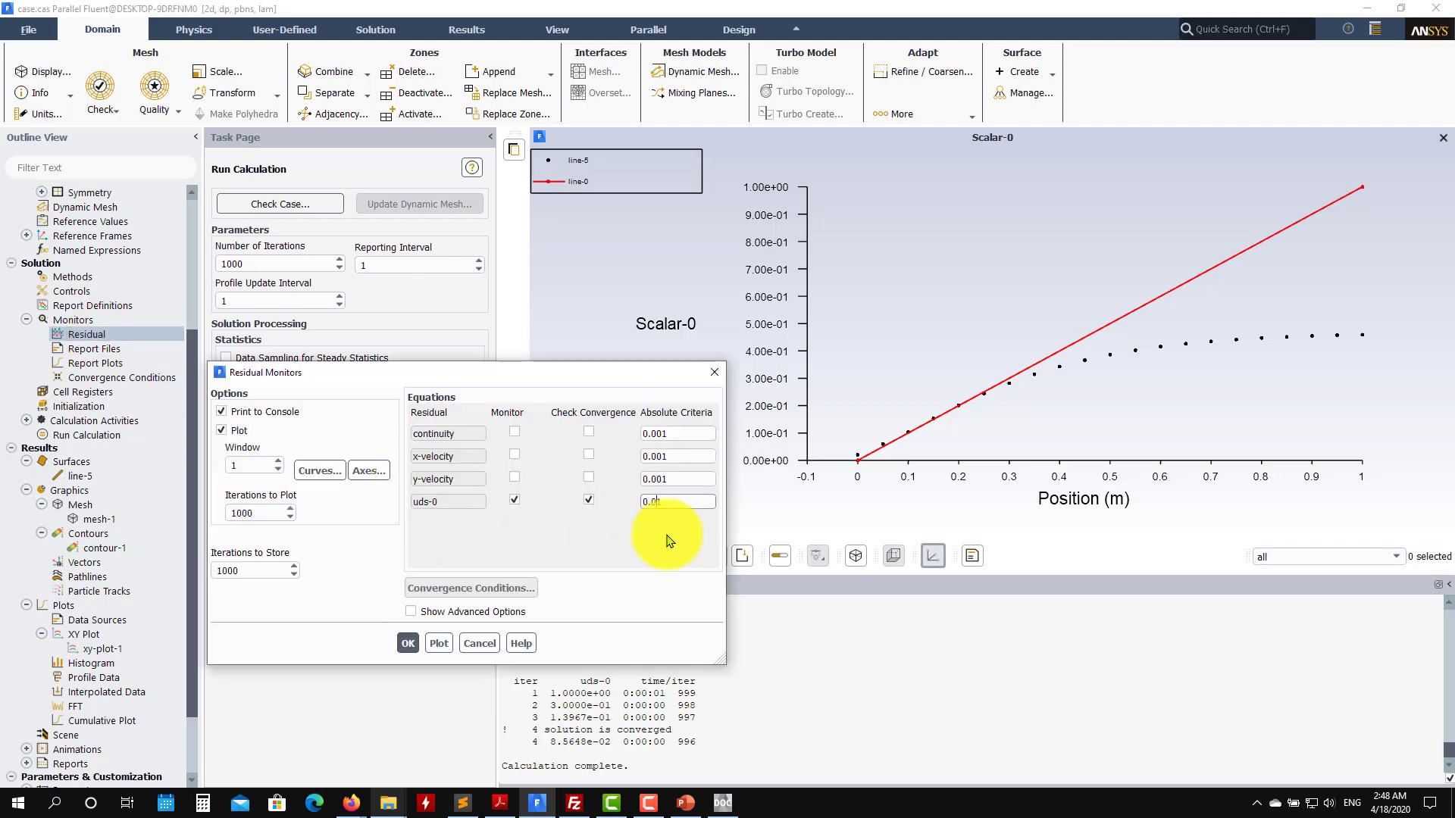
text(0)
click(408, 643)
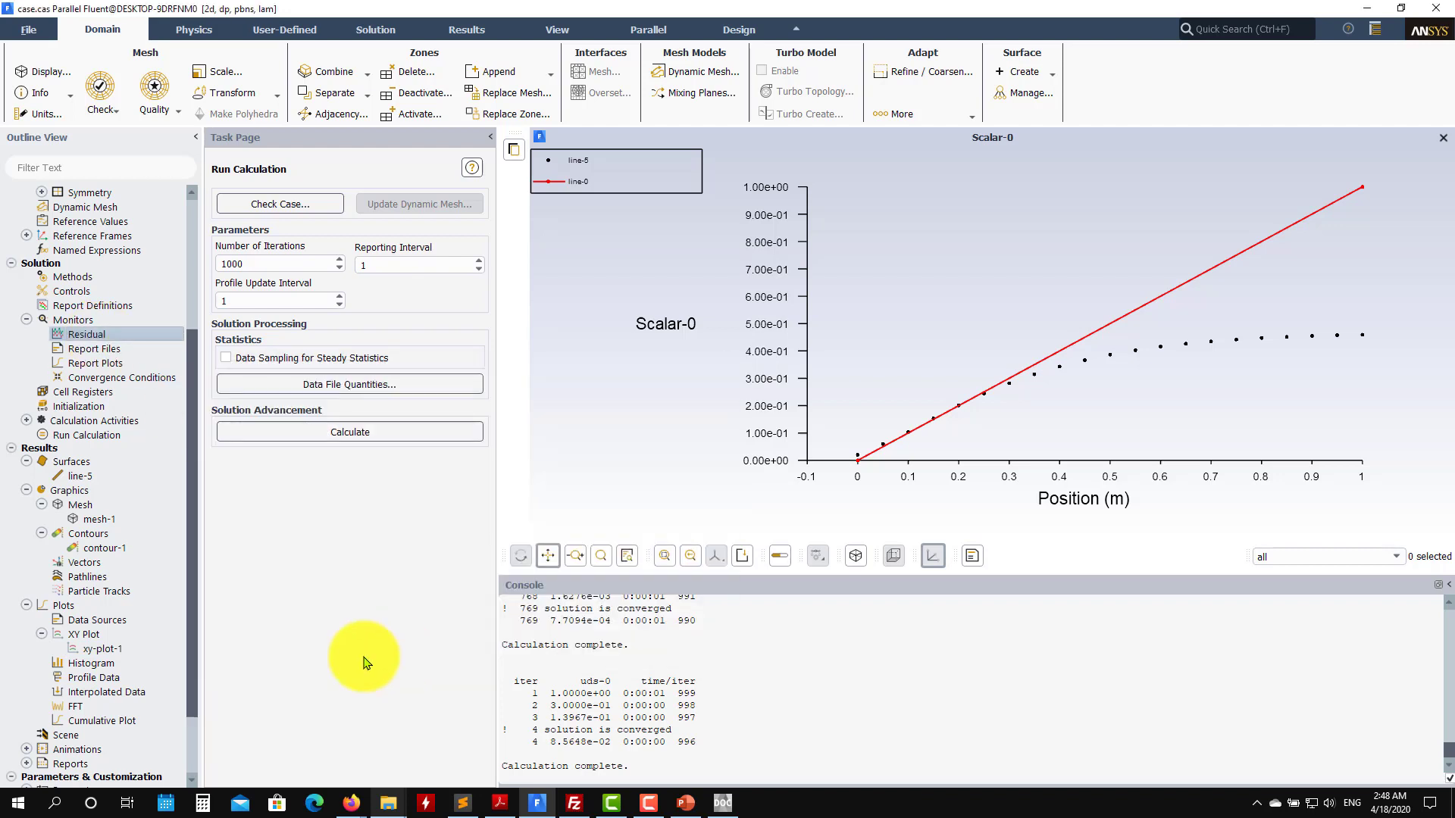
- Continue the calculation from the current solution with the 0.01 criterion
click(114, 437)
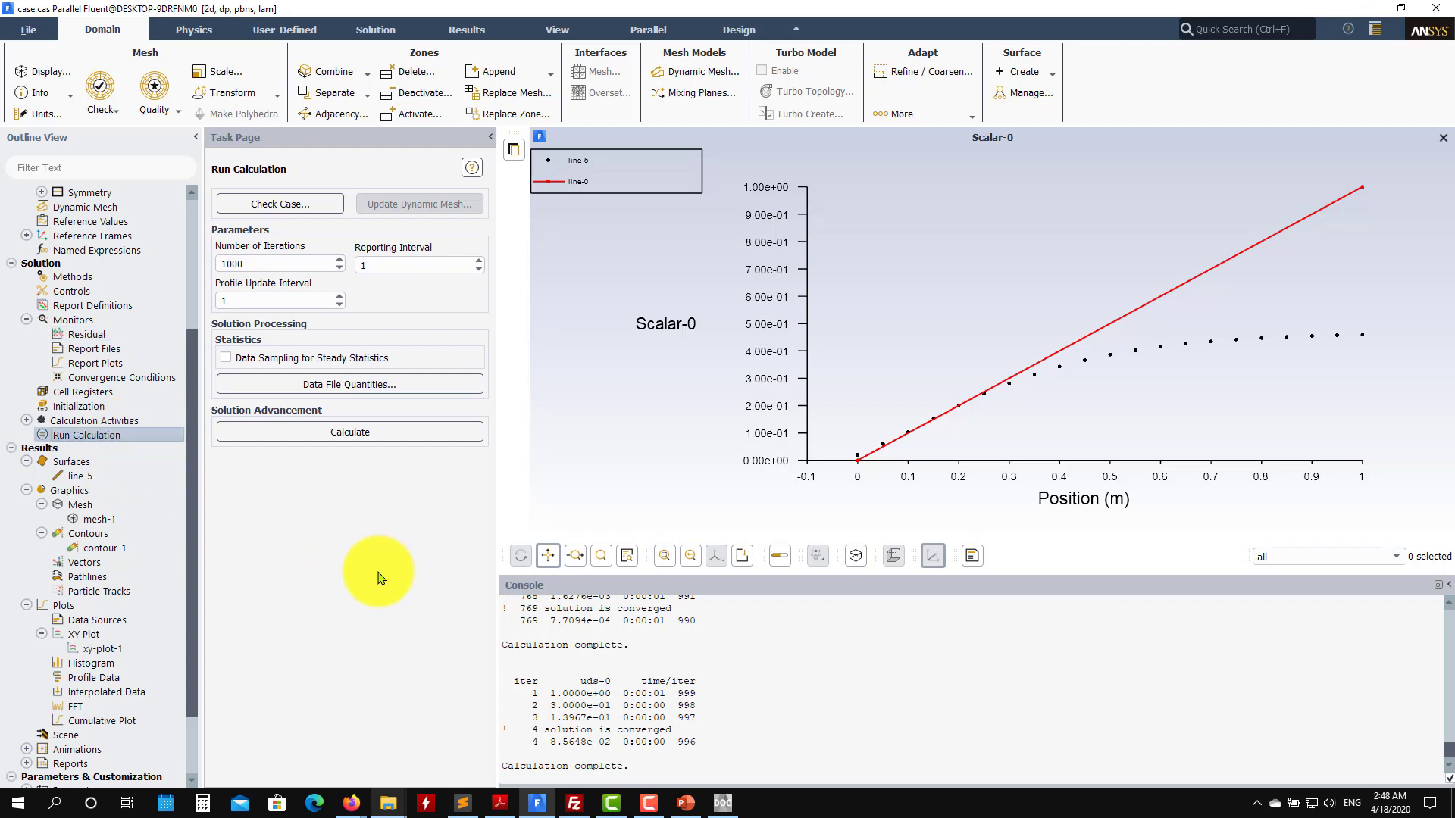
click(367, 433)
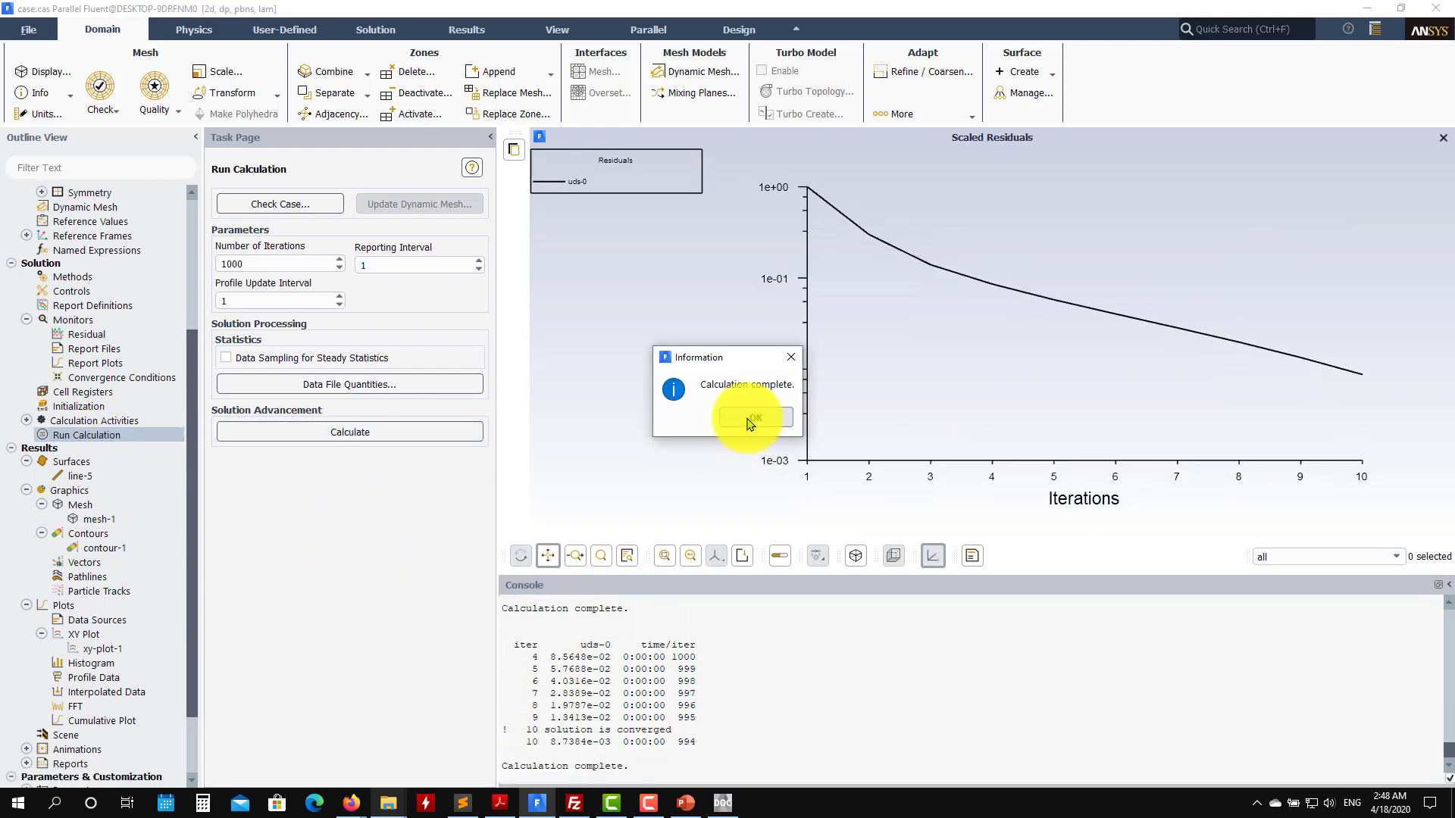
click(754, 418)
- Replot Scalar-0 along line-5 with xy-plot-1 and close the plot settings
click(123, 652)
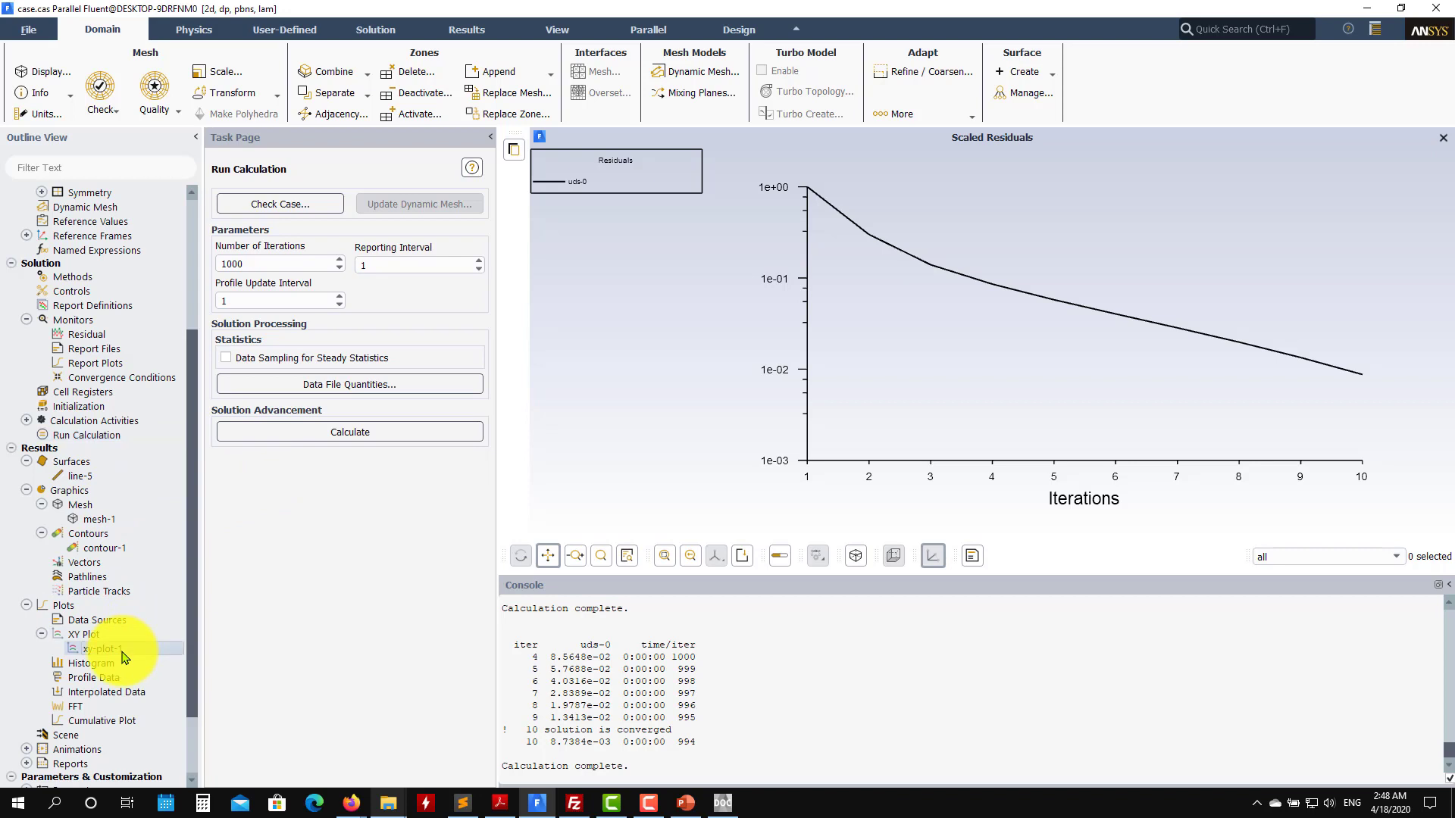
double_click(125, 656)
click(441, 627)
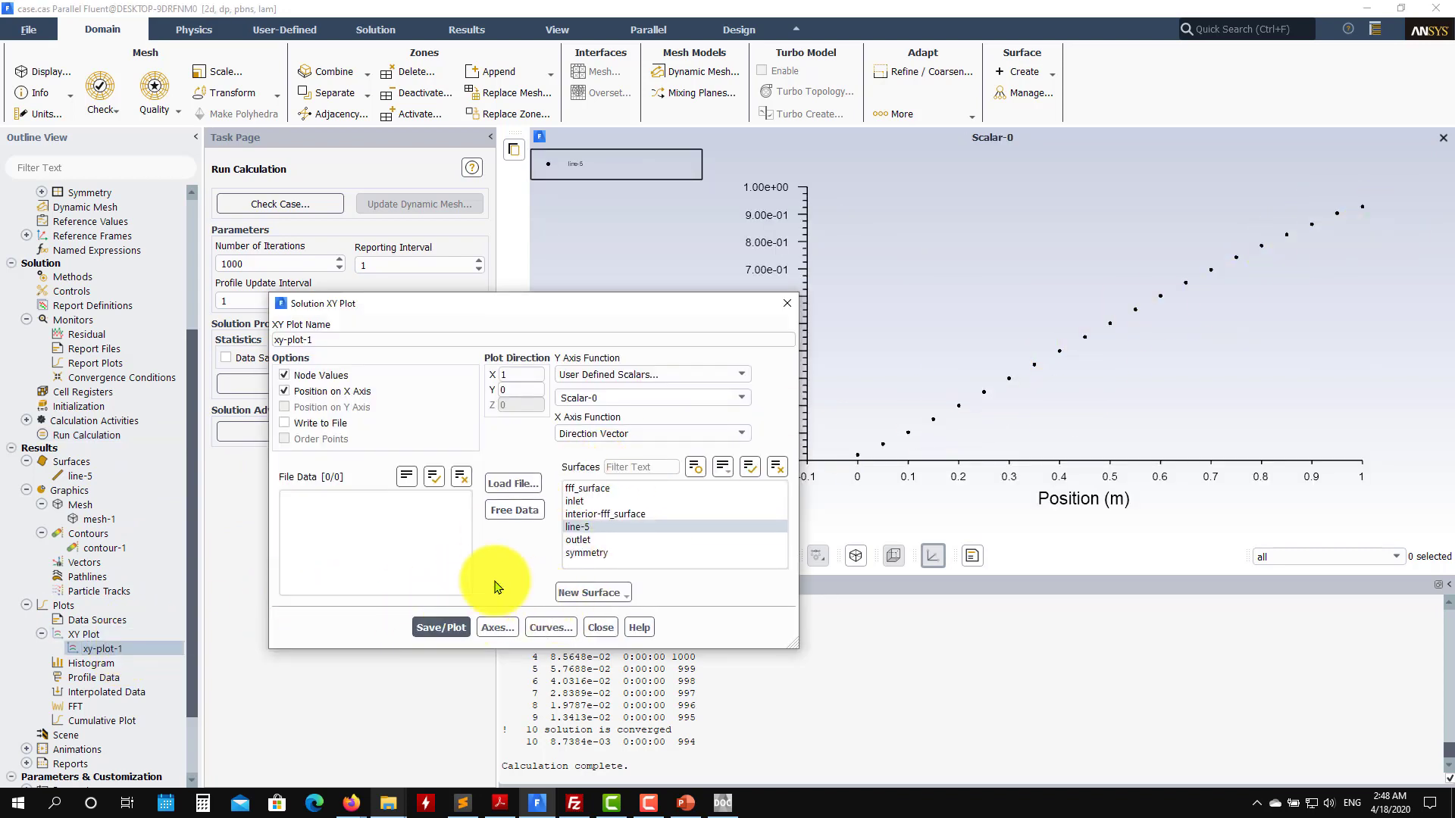
click(600, 628)
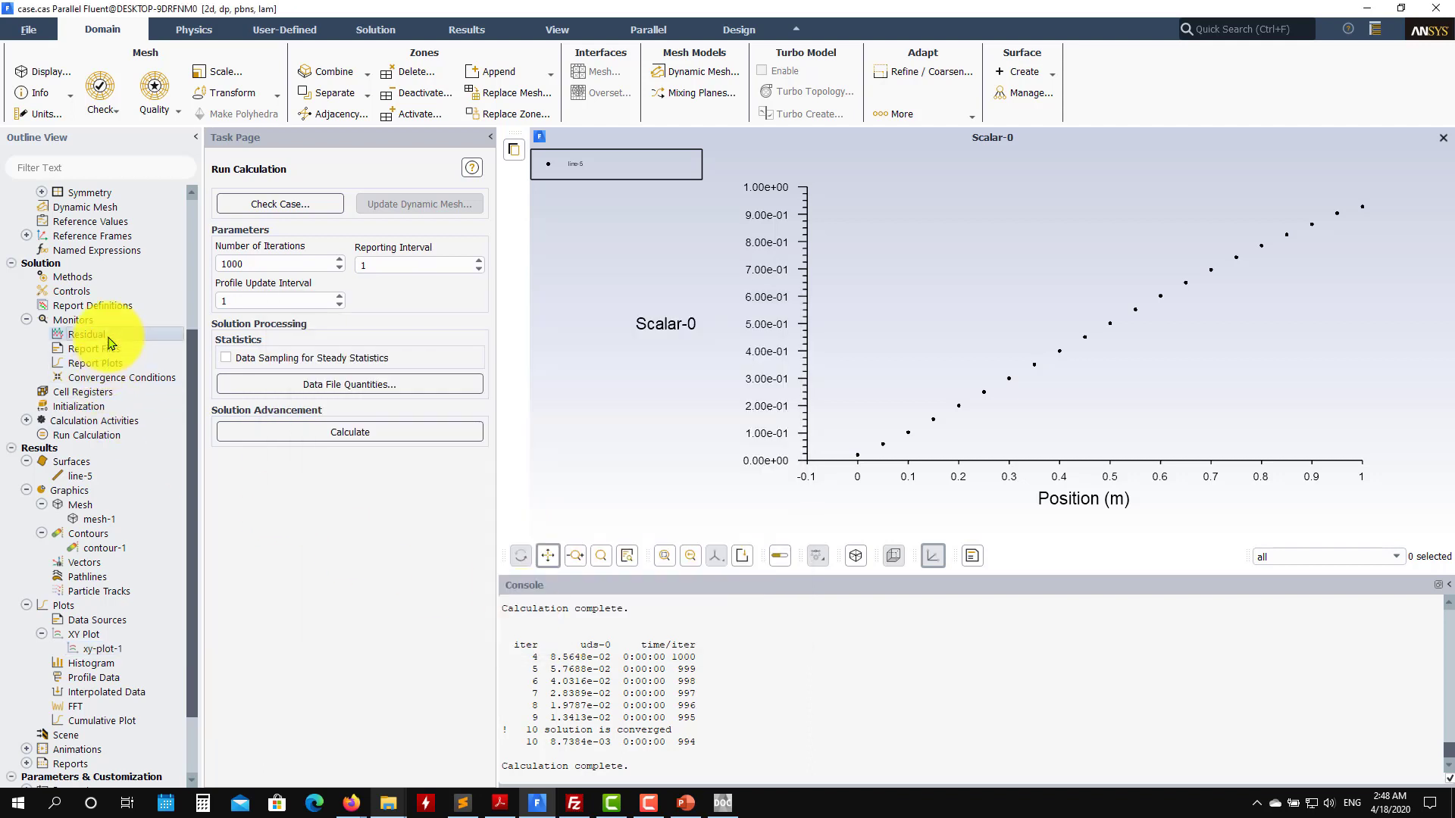
- Set the absolute convergence criterion for uds-0 to 0.000001 and continue the calculation without reinitializing
double_click(110, 336)
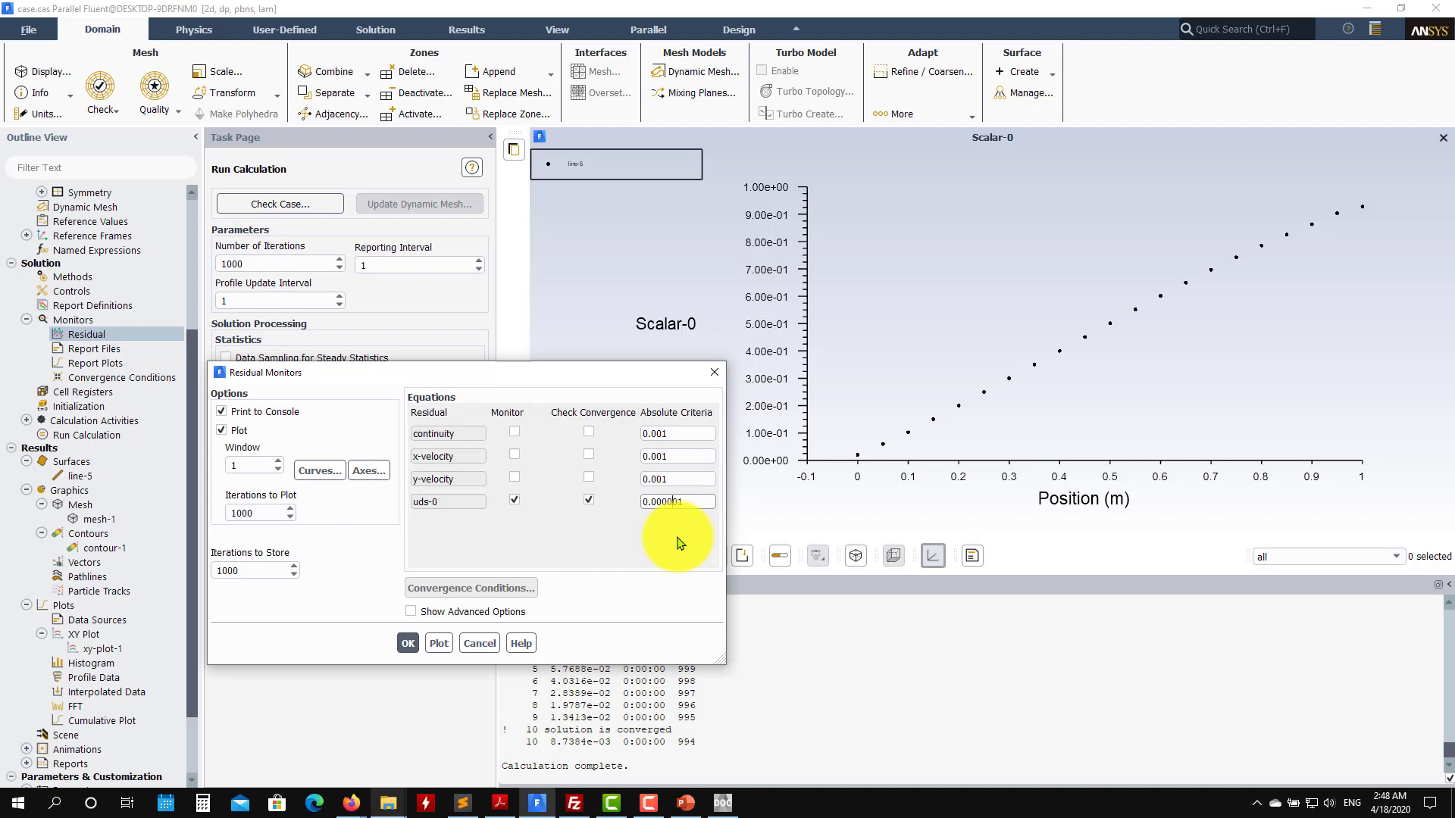
click(407, 643)
click(343, 431)
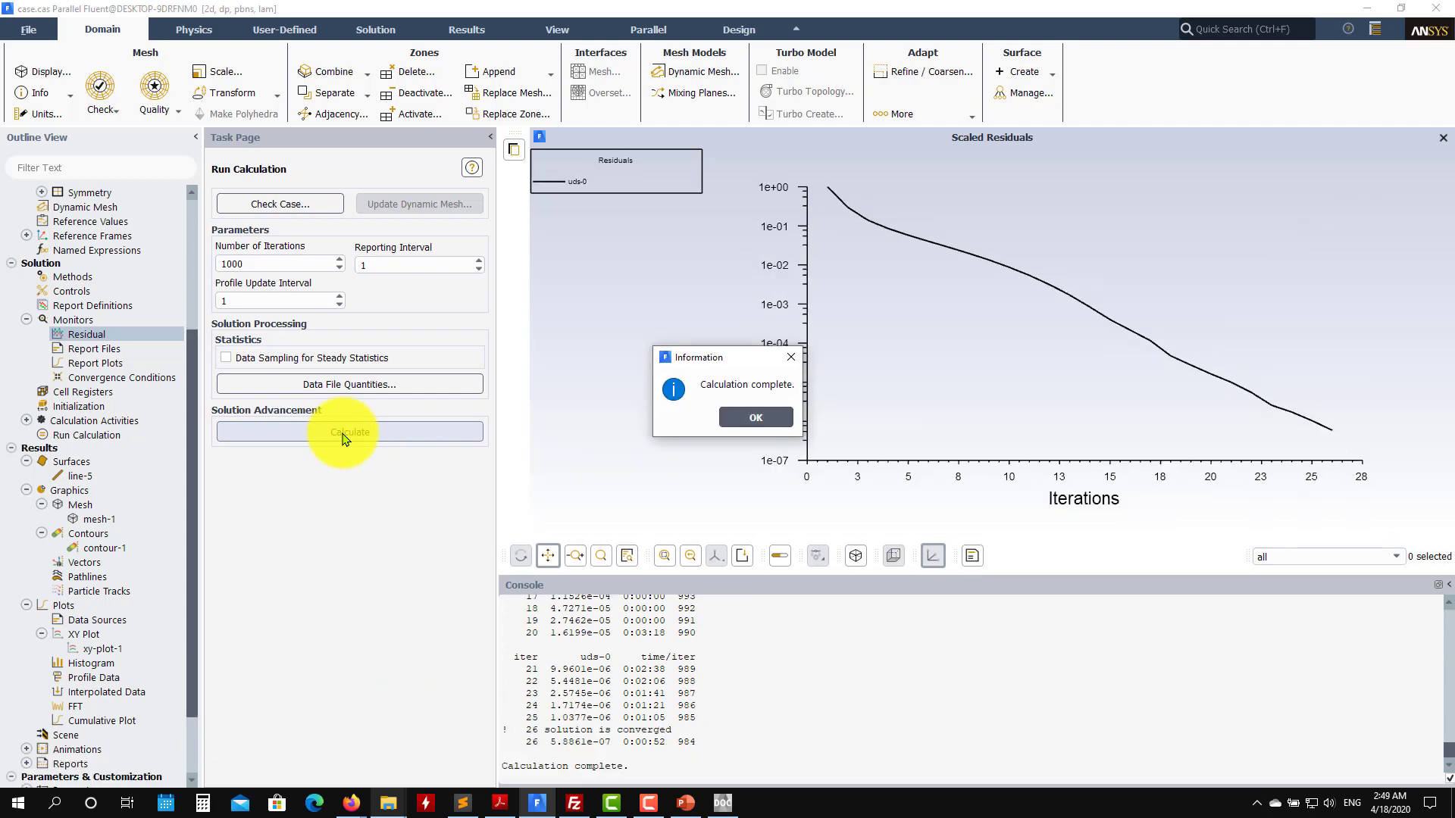
click(746, 416)
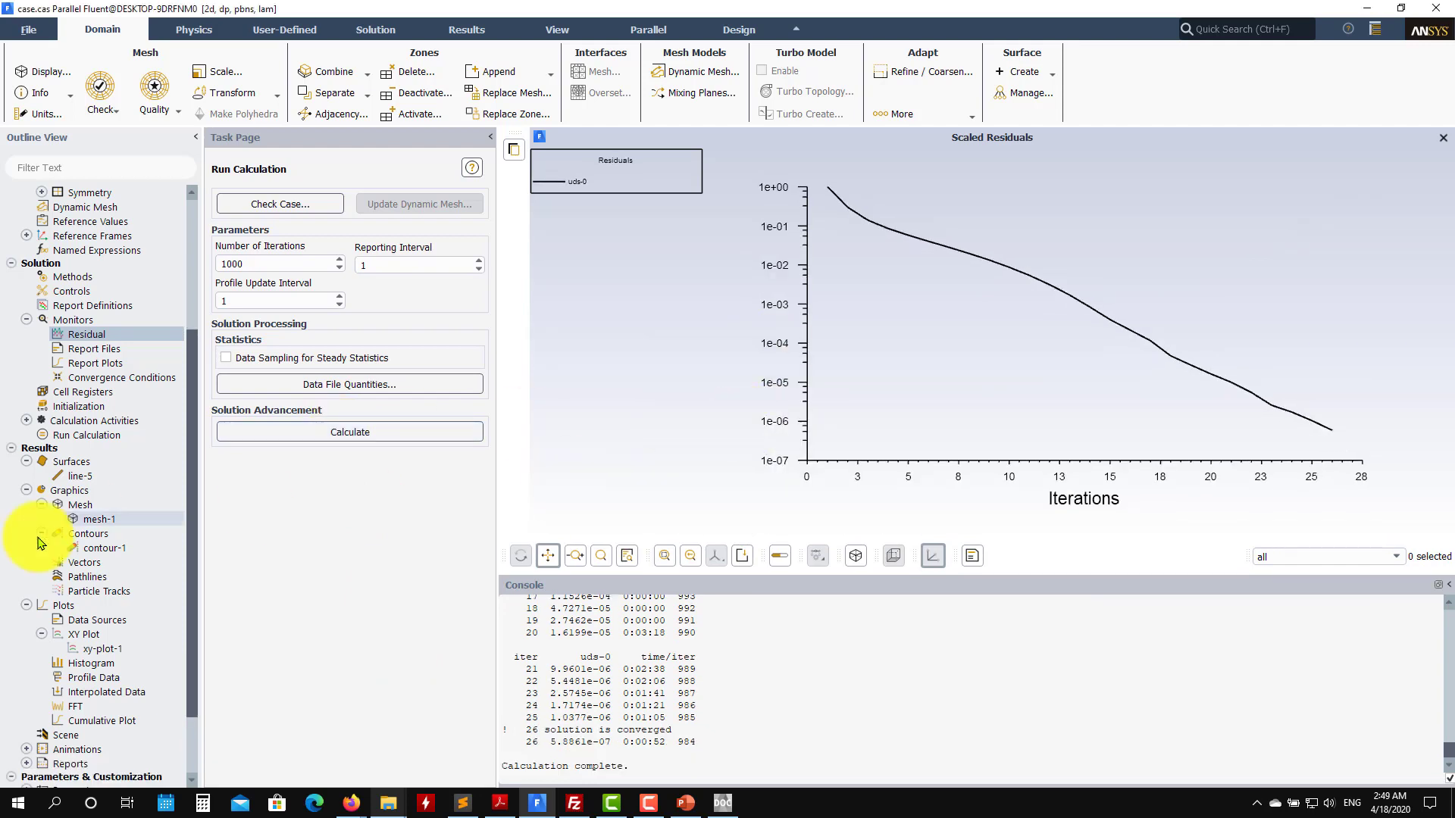
- Plot Scalar-0 along line-5 with xy-plot-1, overlay the analytical solution from solution.xy, and close the plot settings
double_click(100, 648)
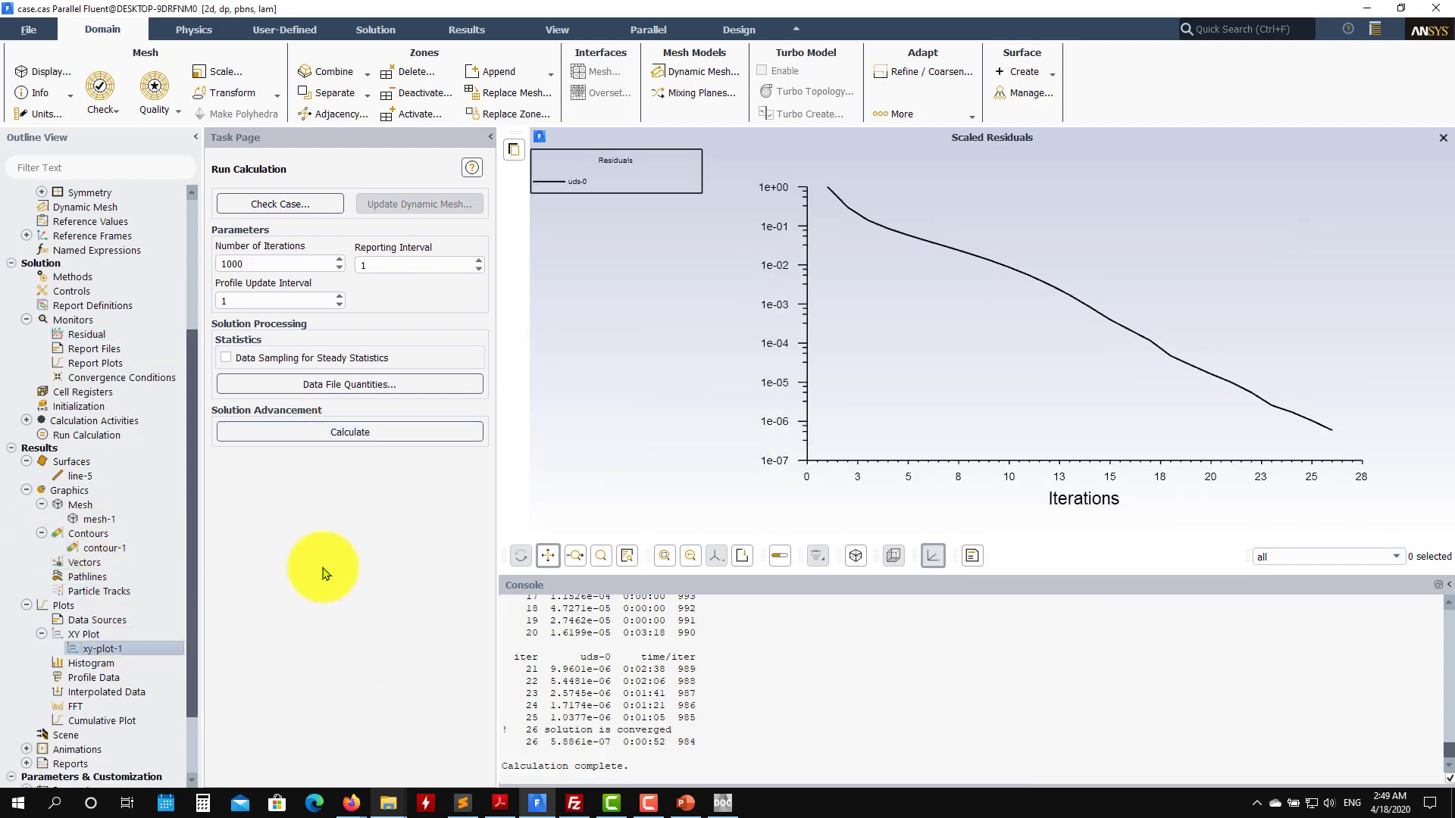
click(439, 627)
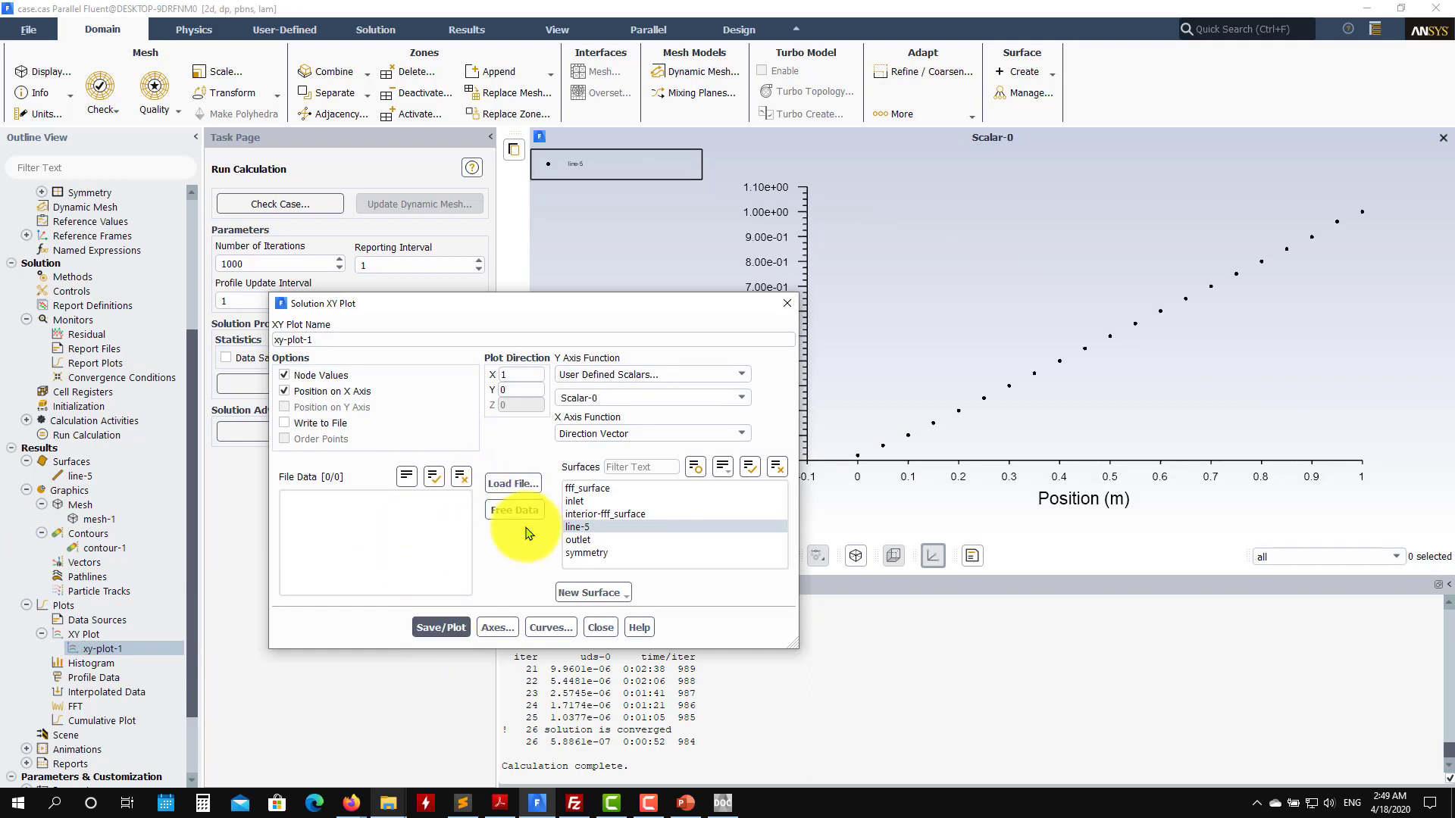
click(509, 483)
click(602, 296)
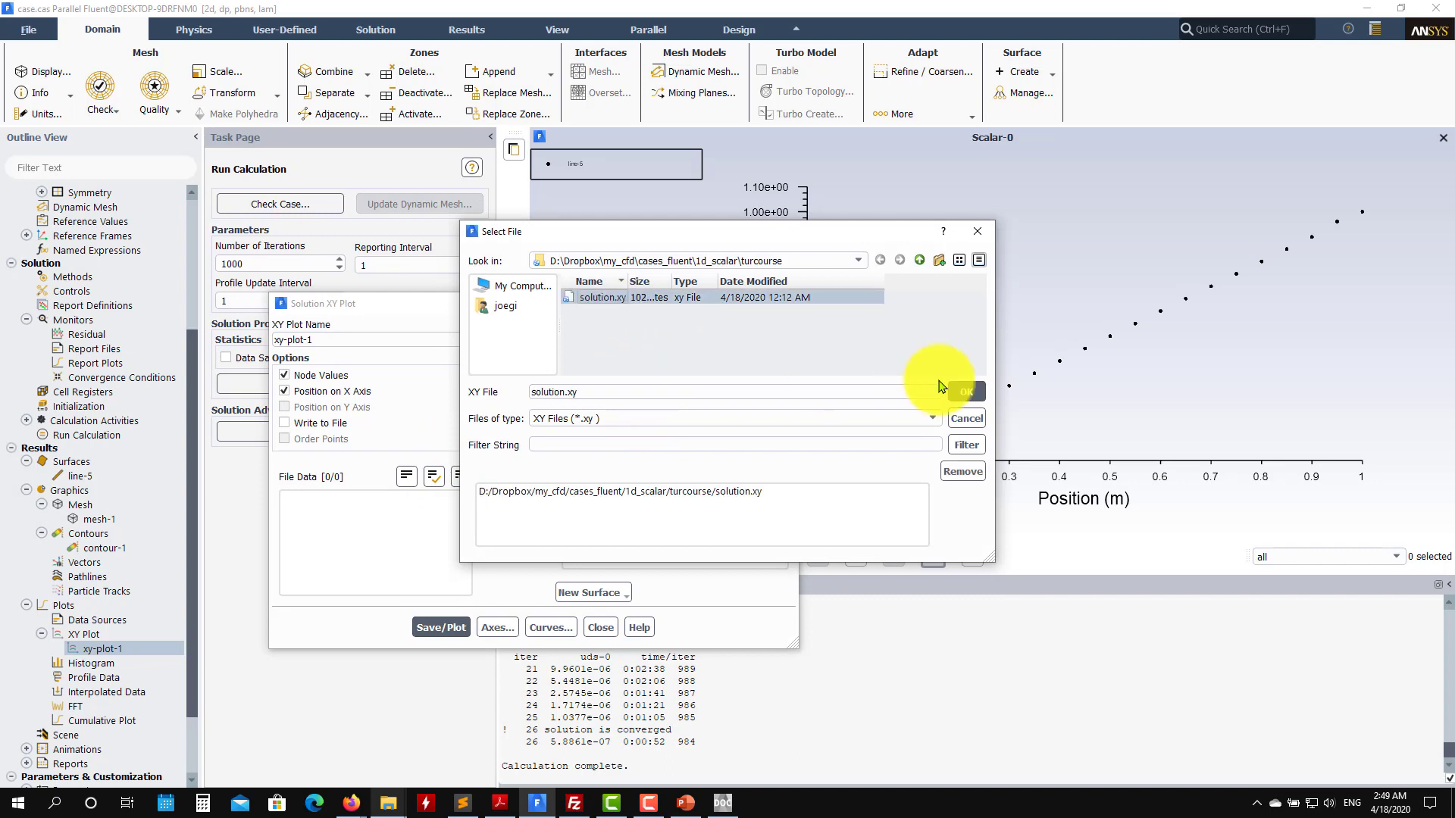
click(966, 392)
click(446, 626)
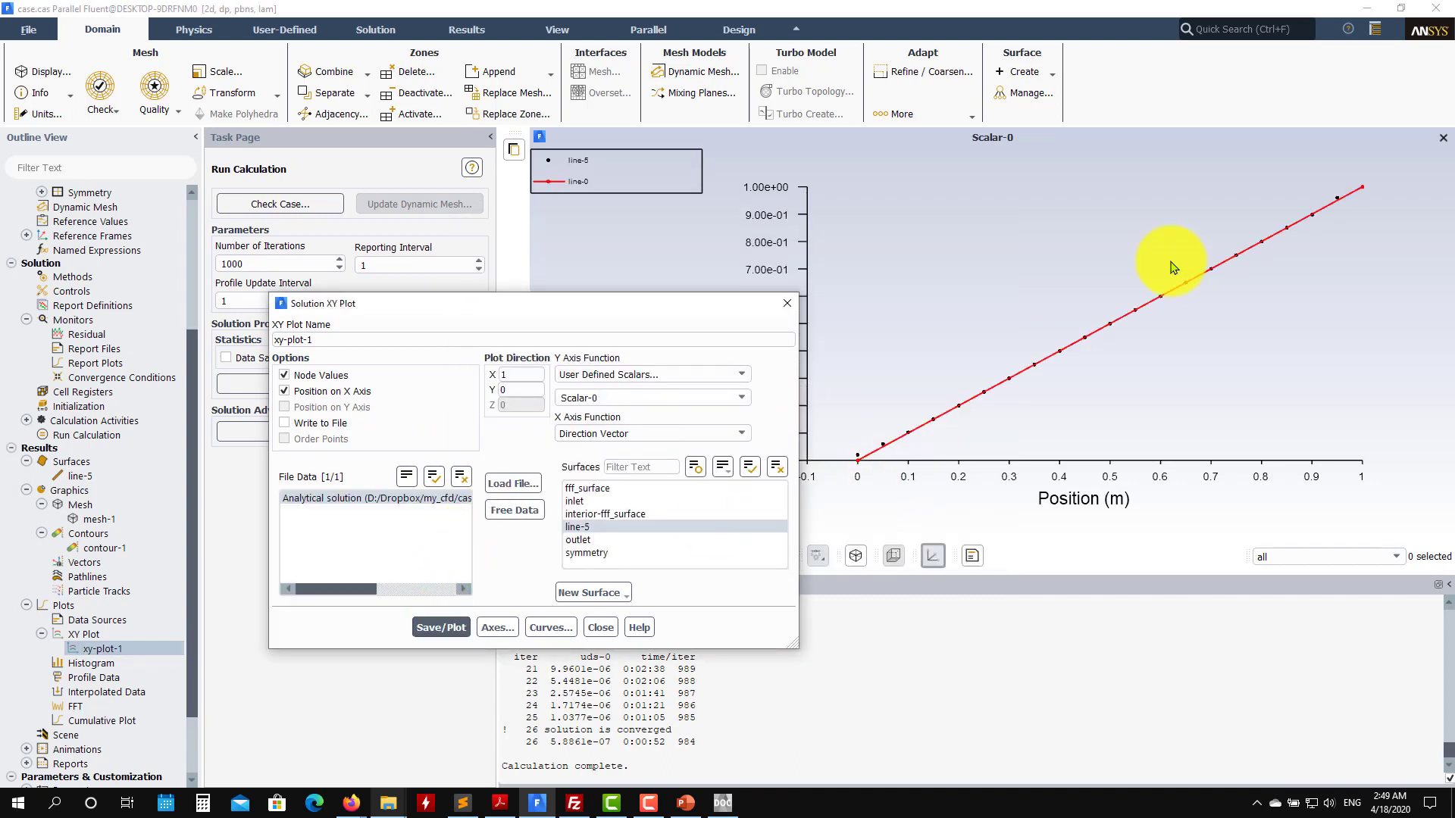
click(588, 631)
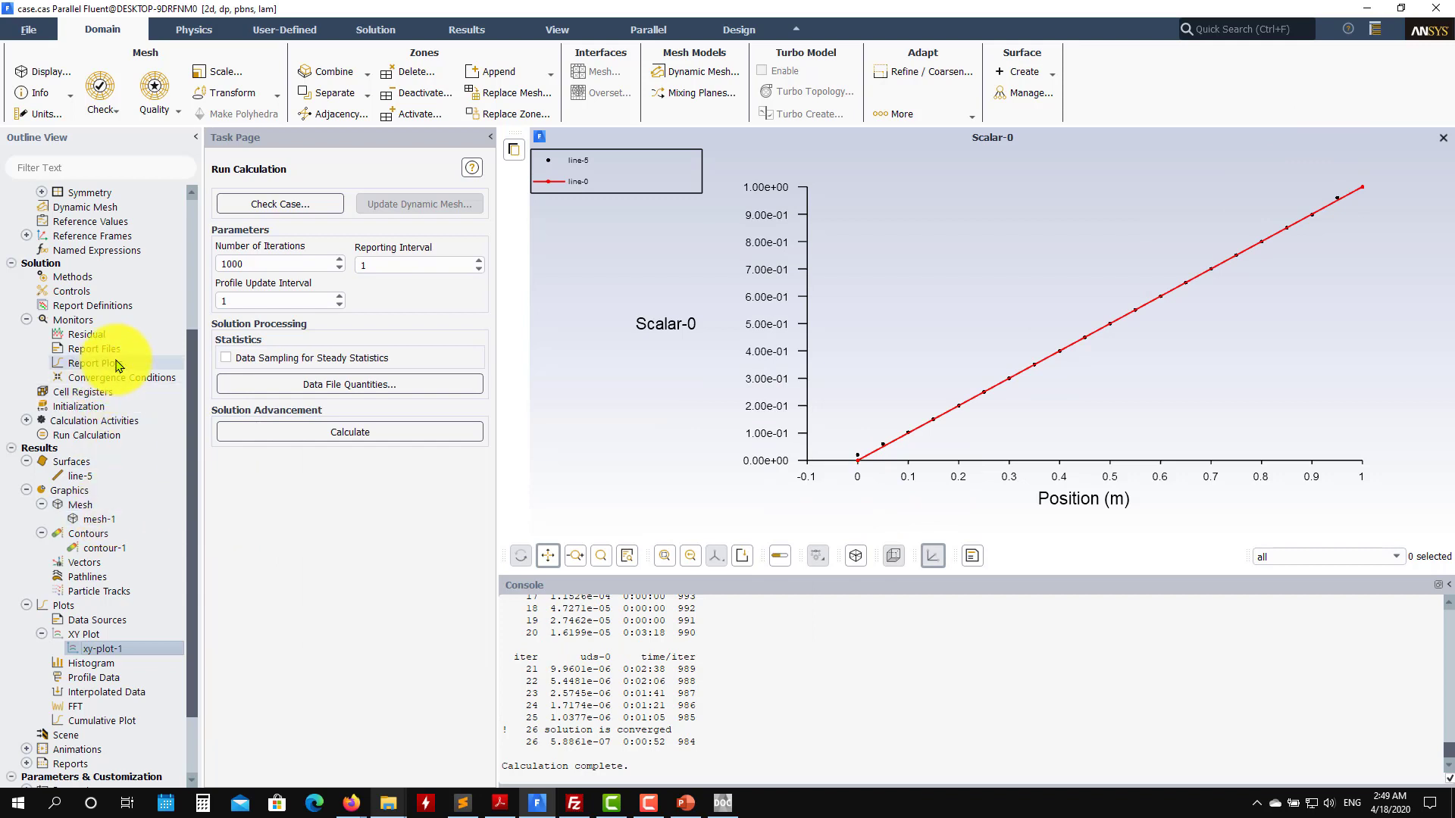
- Set the absolute convergence criterion for uds-0 to 0.001 in the residual monitors
double_click(85, 334)
double_click(696, 503)
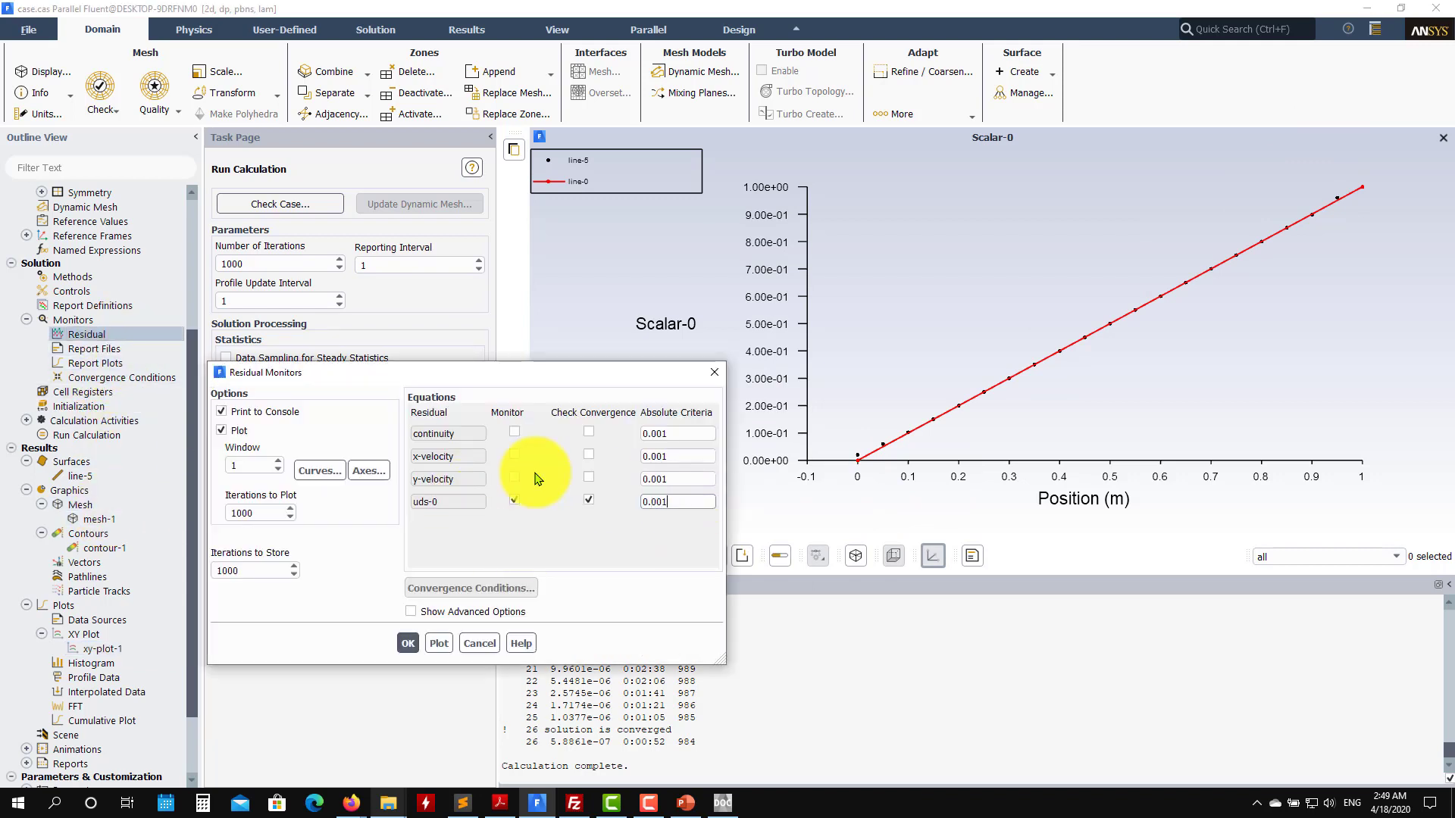
click(408, 644)
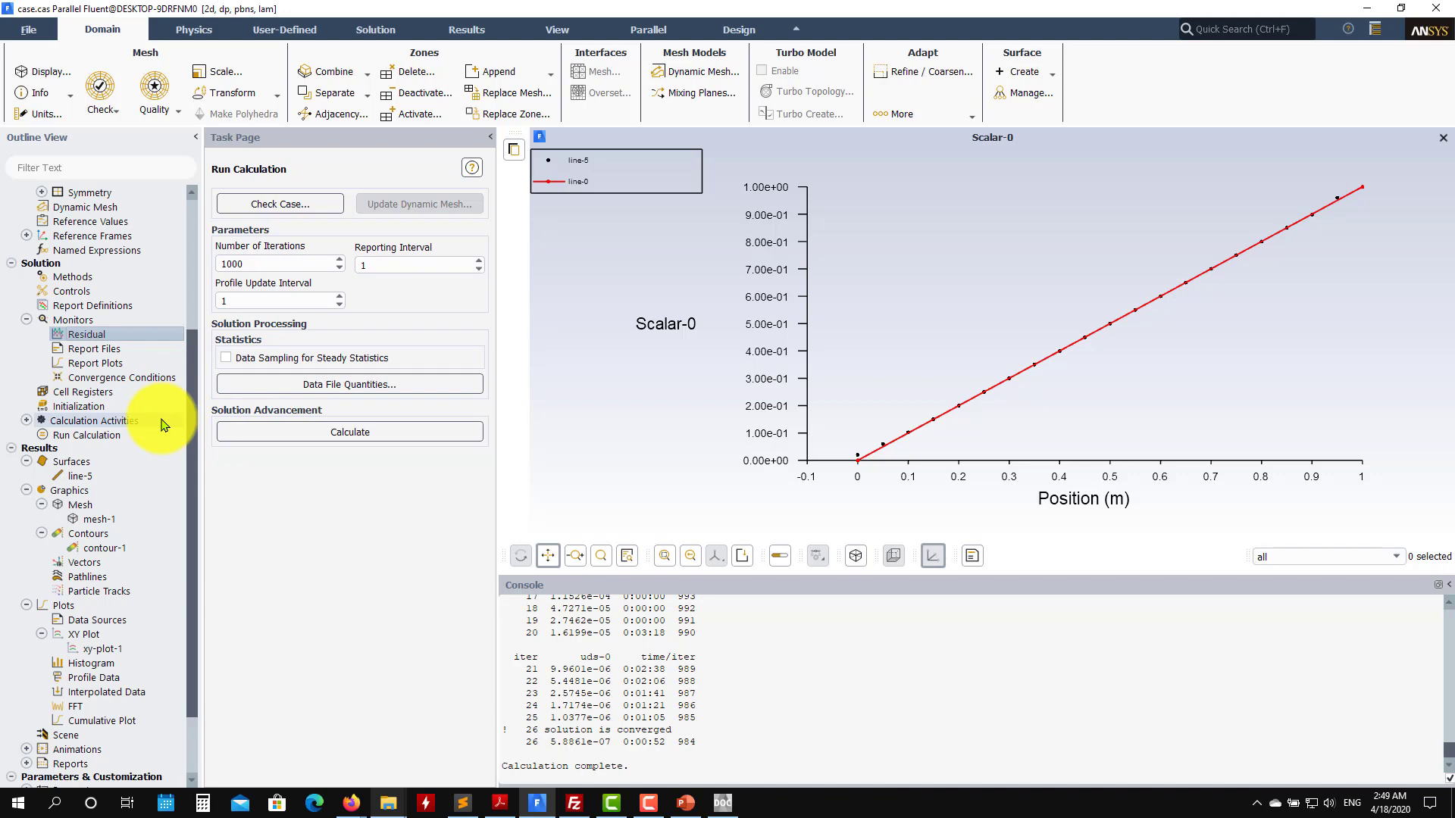
- Reinitialize the solution with standard initialization, using an initial User Scalar 0 value of 100000
double_click(103, 406)
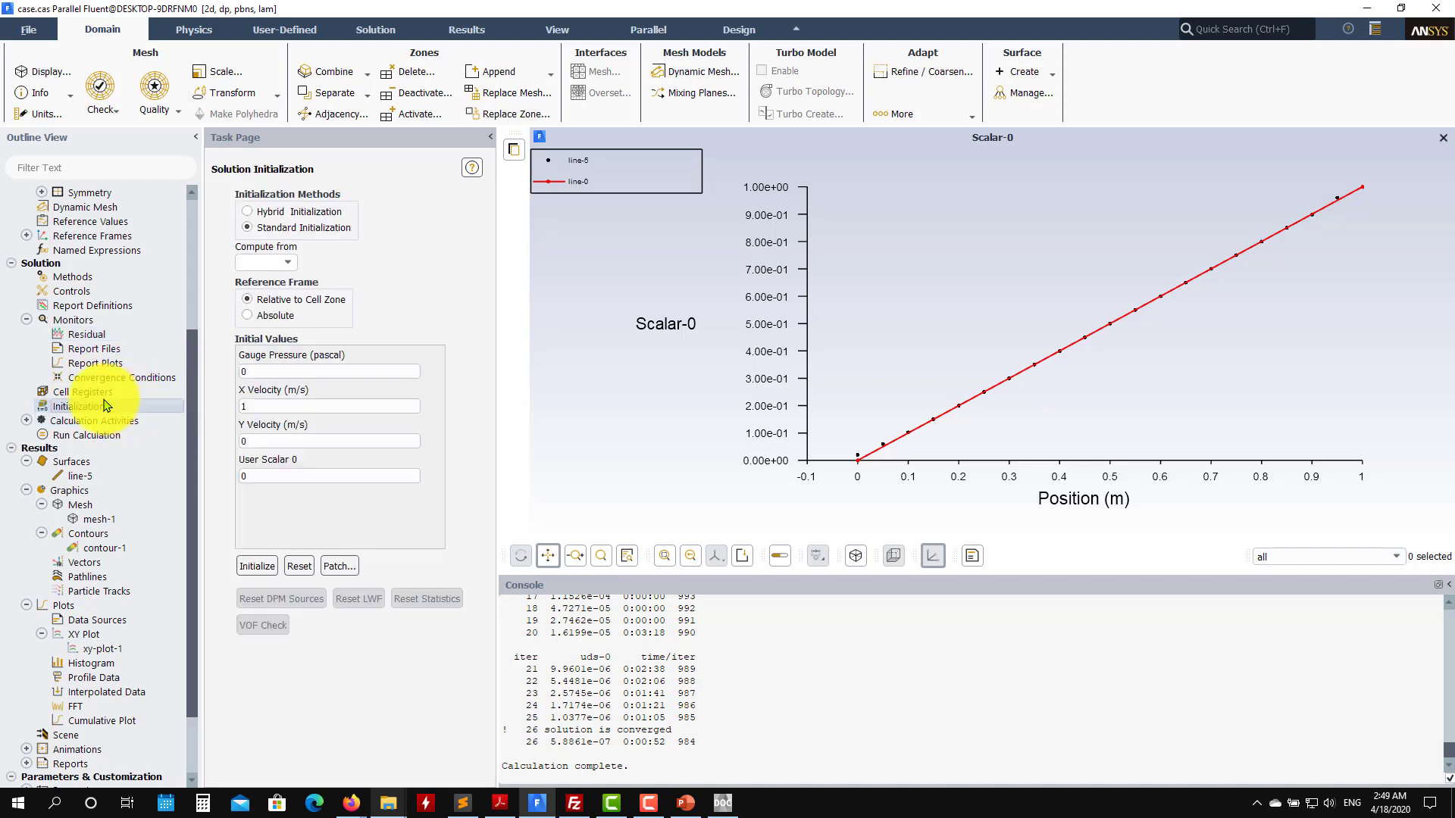
click(288, 262)
click(436, 255)
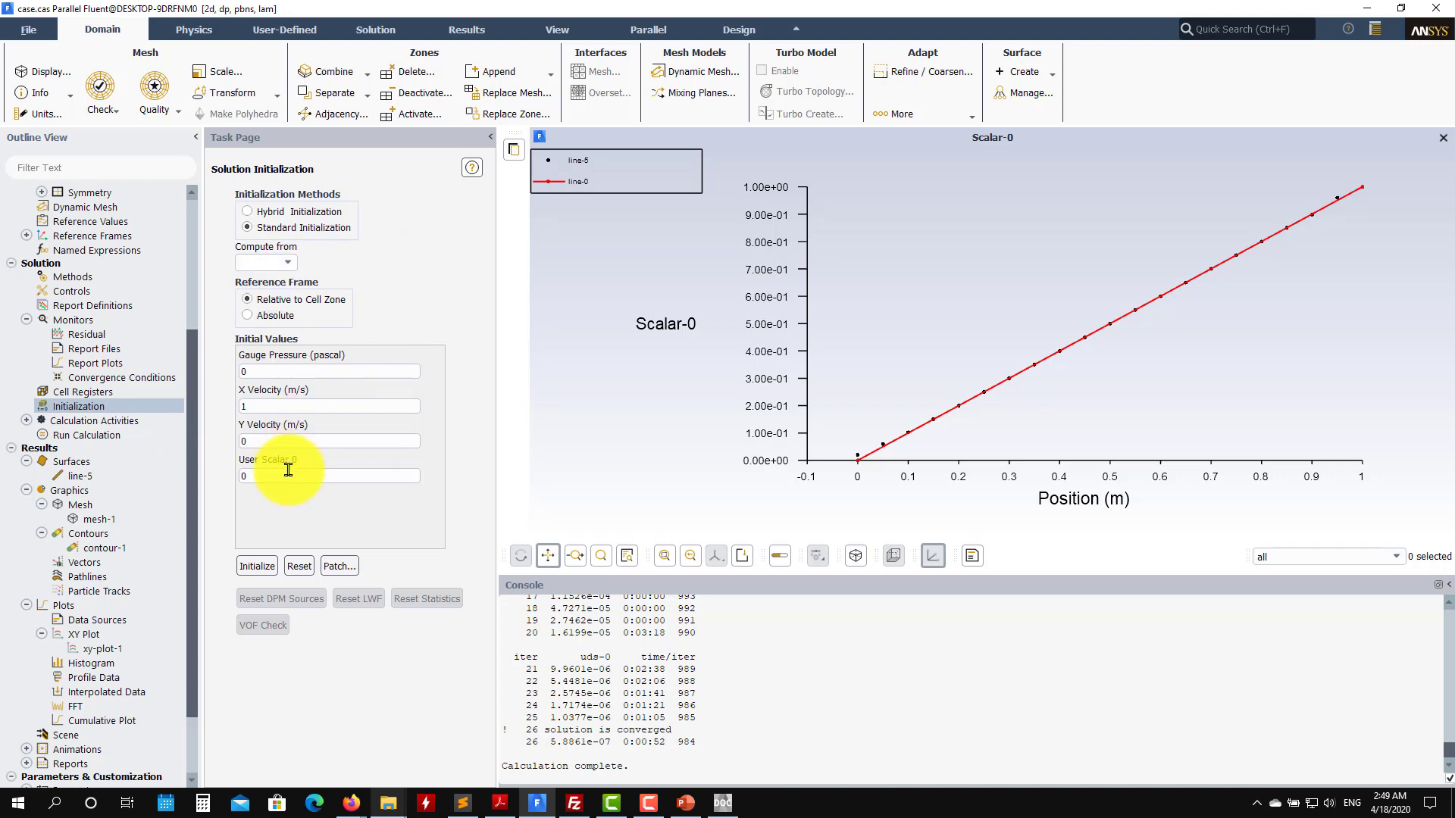
double_click(288, 475)
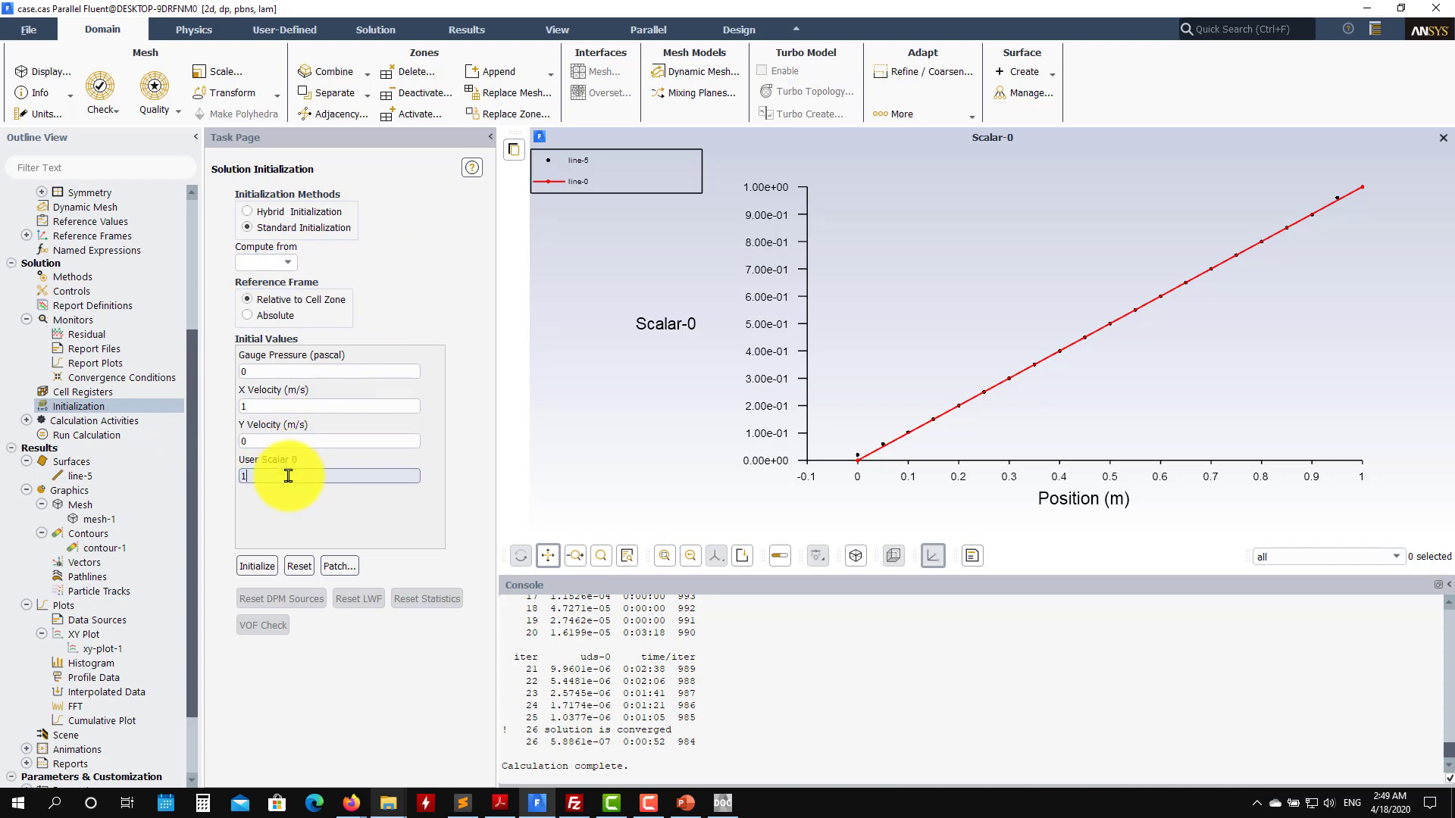
click(257, 566)
click(701, 423)
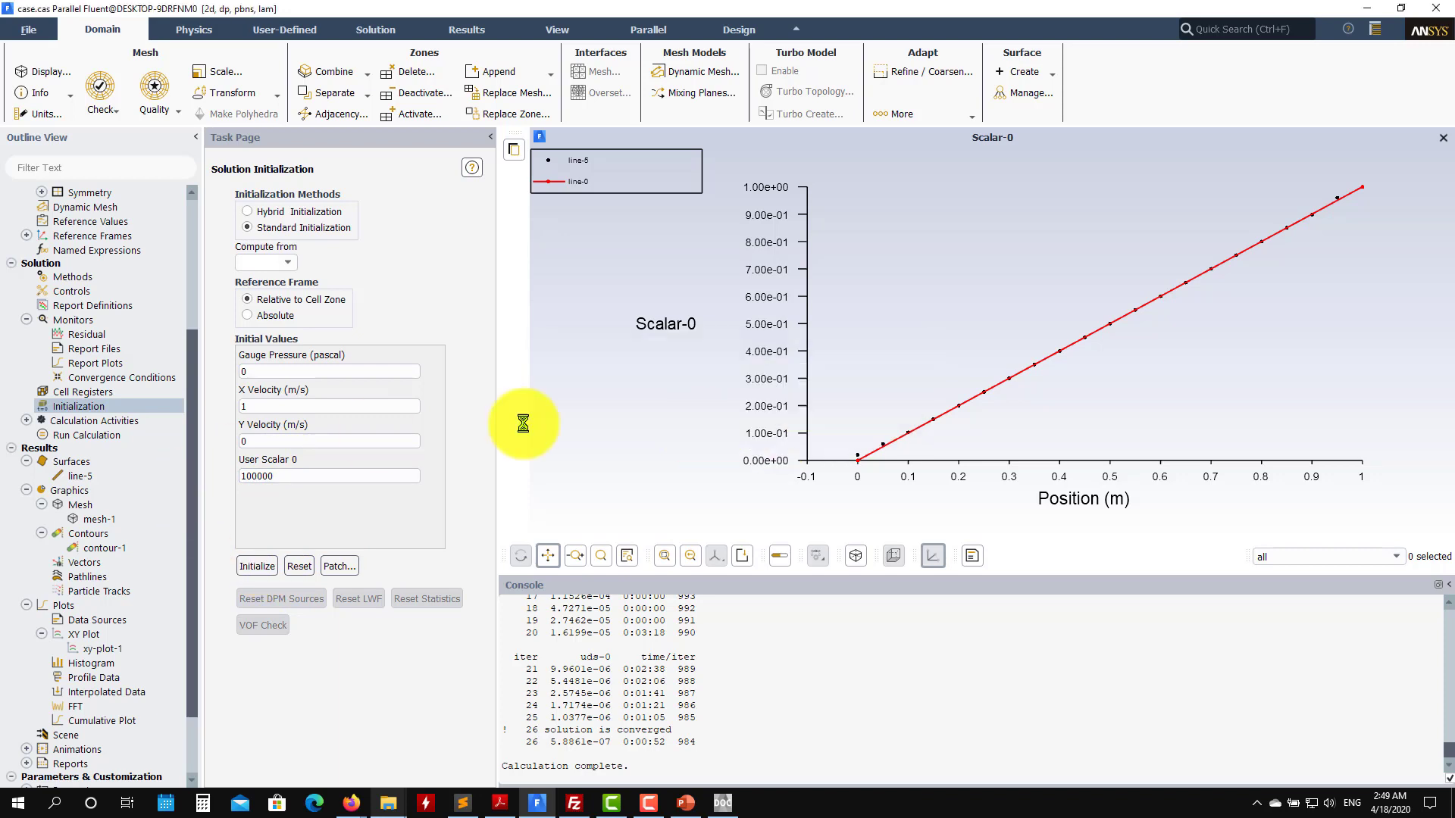
- Run the calculation from the new initial field with up to 1000 iterations
click(102, 436)
click(297, 438)
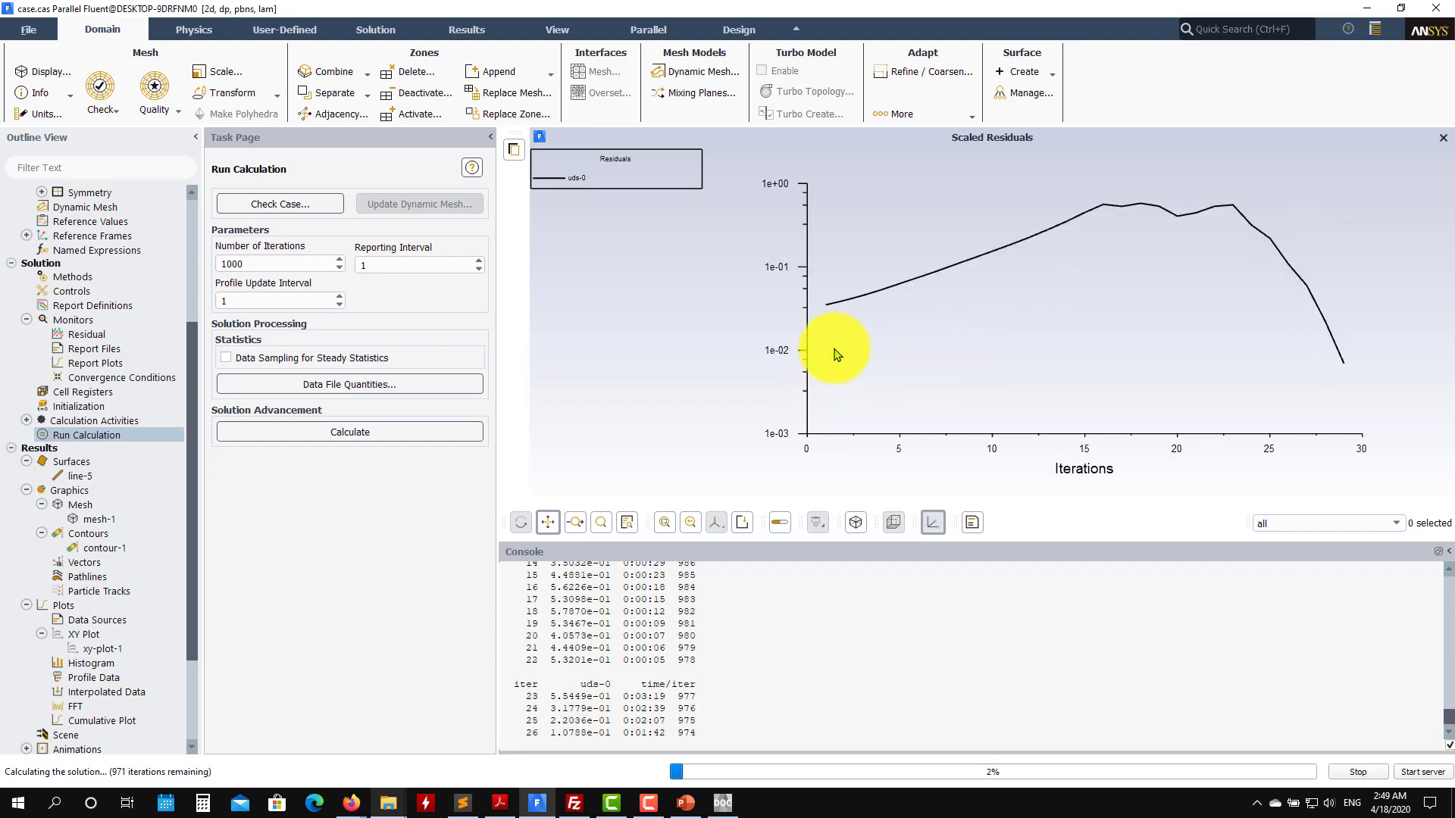
click(754, 418)
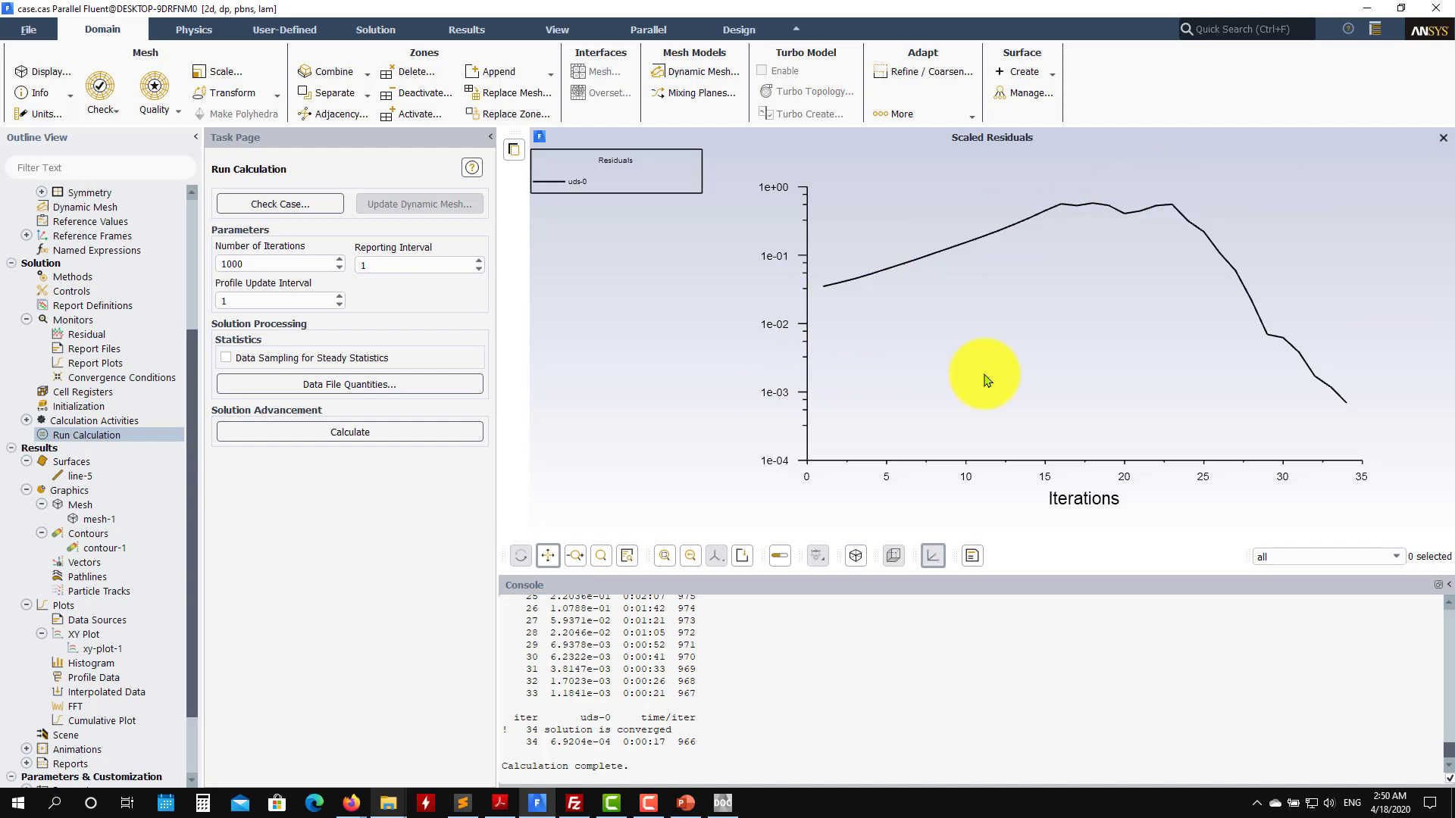
- Plot Scalar-0 along line-5 with xy-plot-1, overlay the analytical solution from solution.xy, and close the plot settings
click(112, 550)
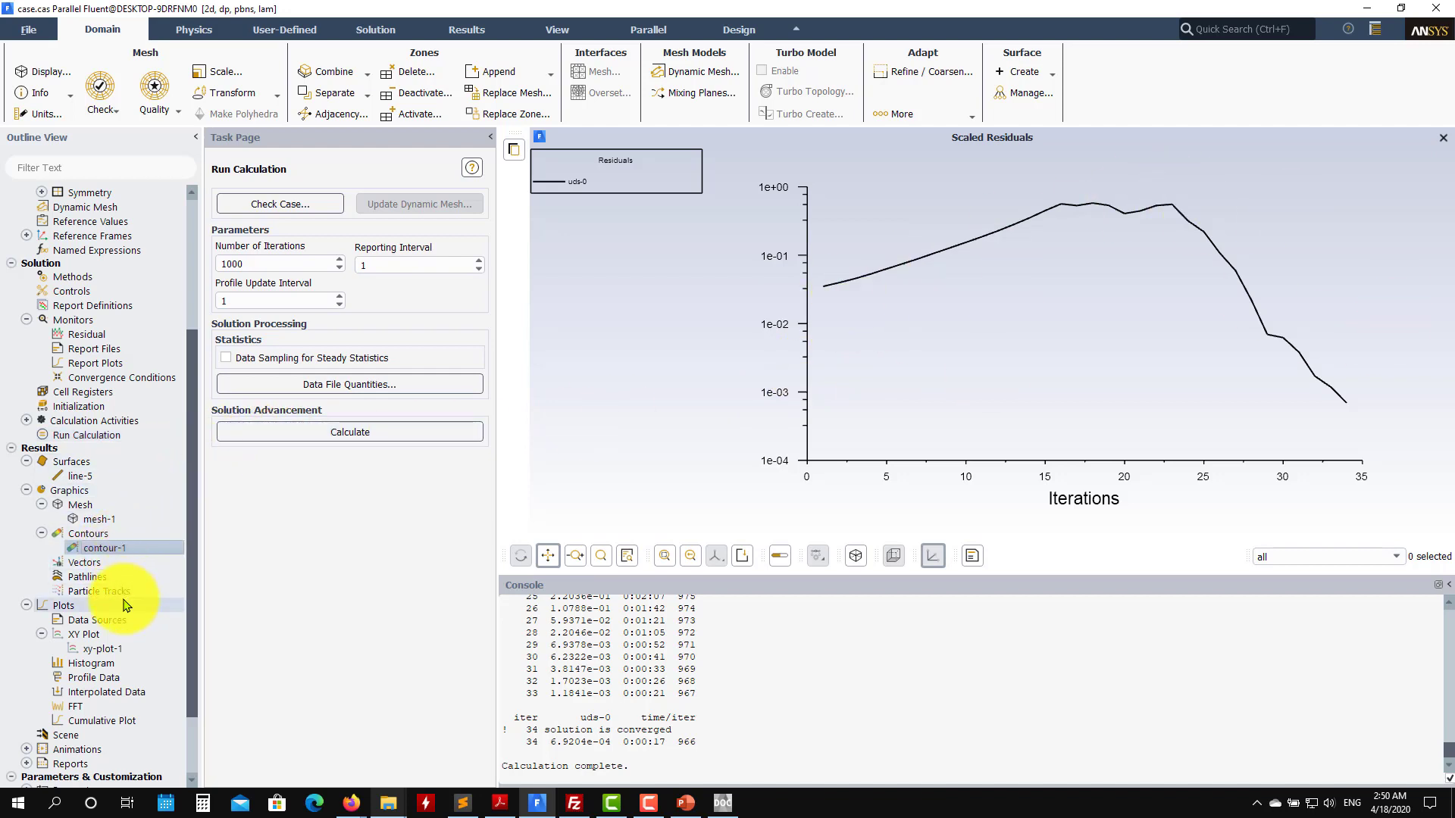
click(106, 649)
double_click(120, 653)
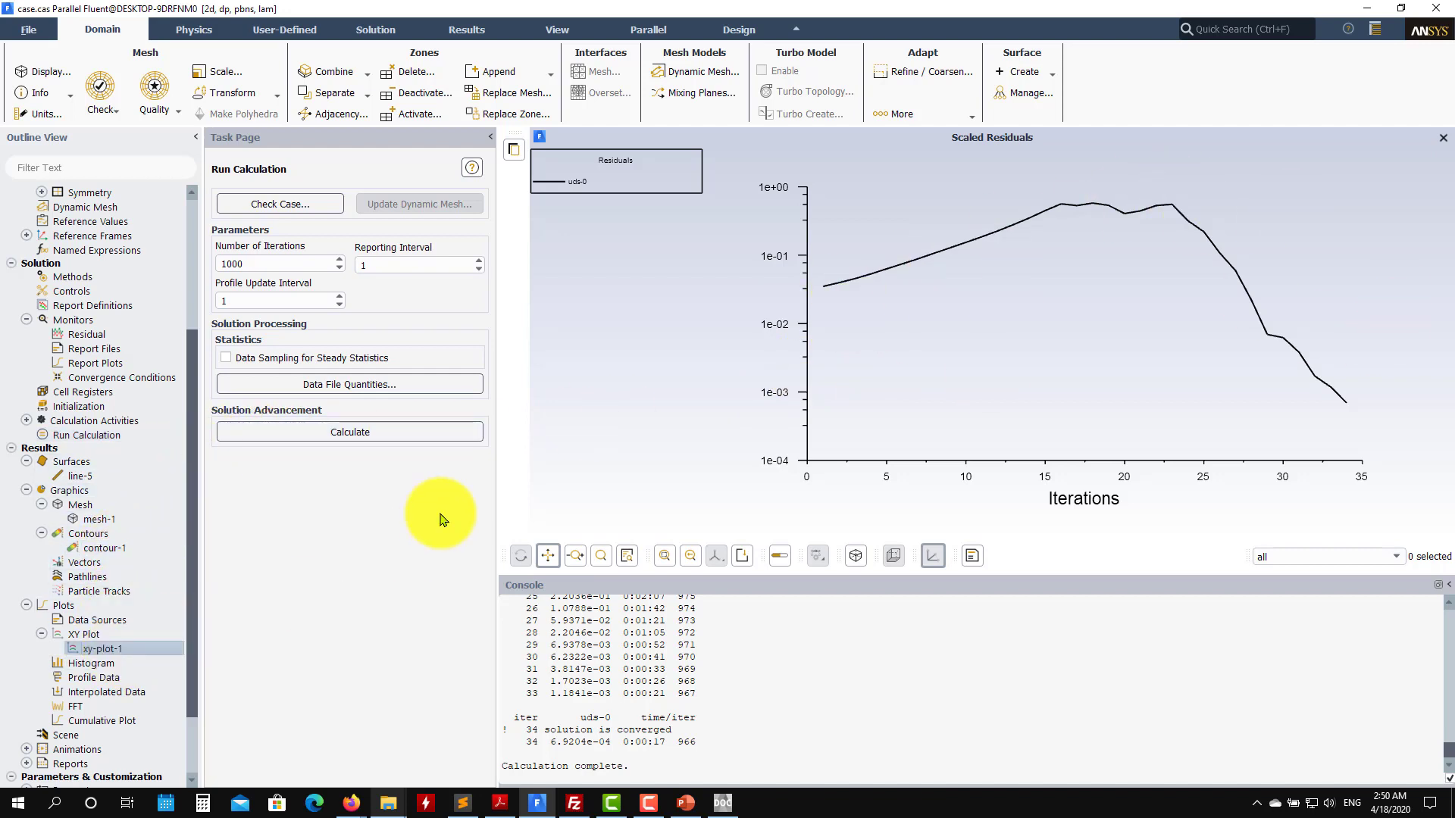
click(428, 627)
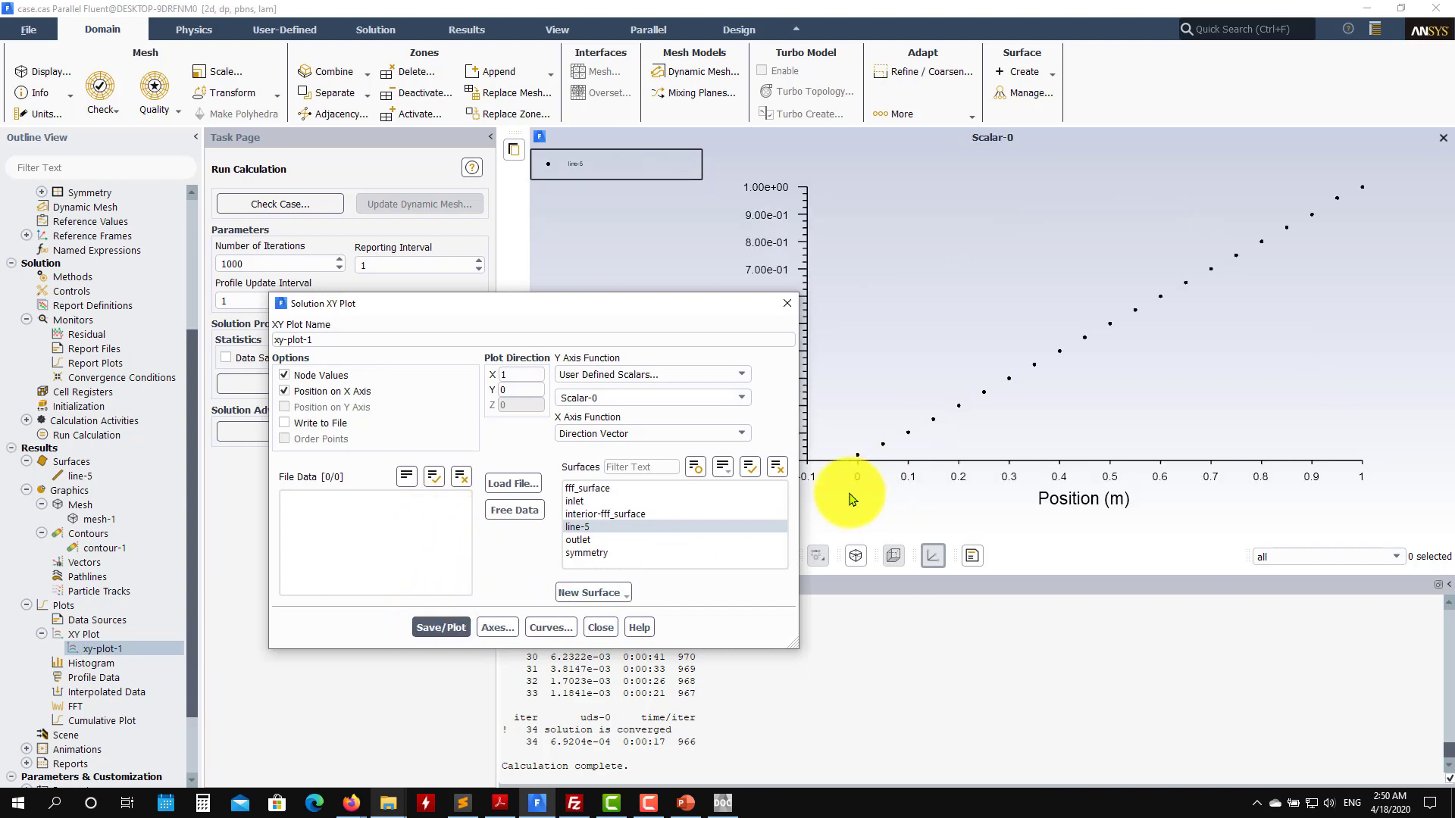
drag(586, 289, 444, 190)
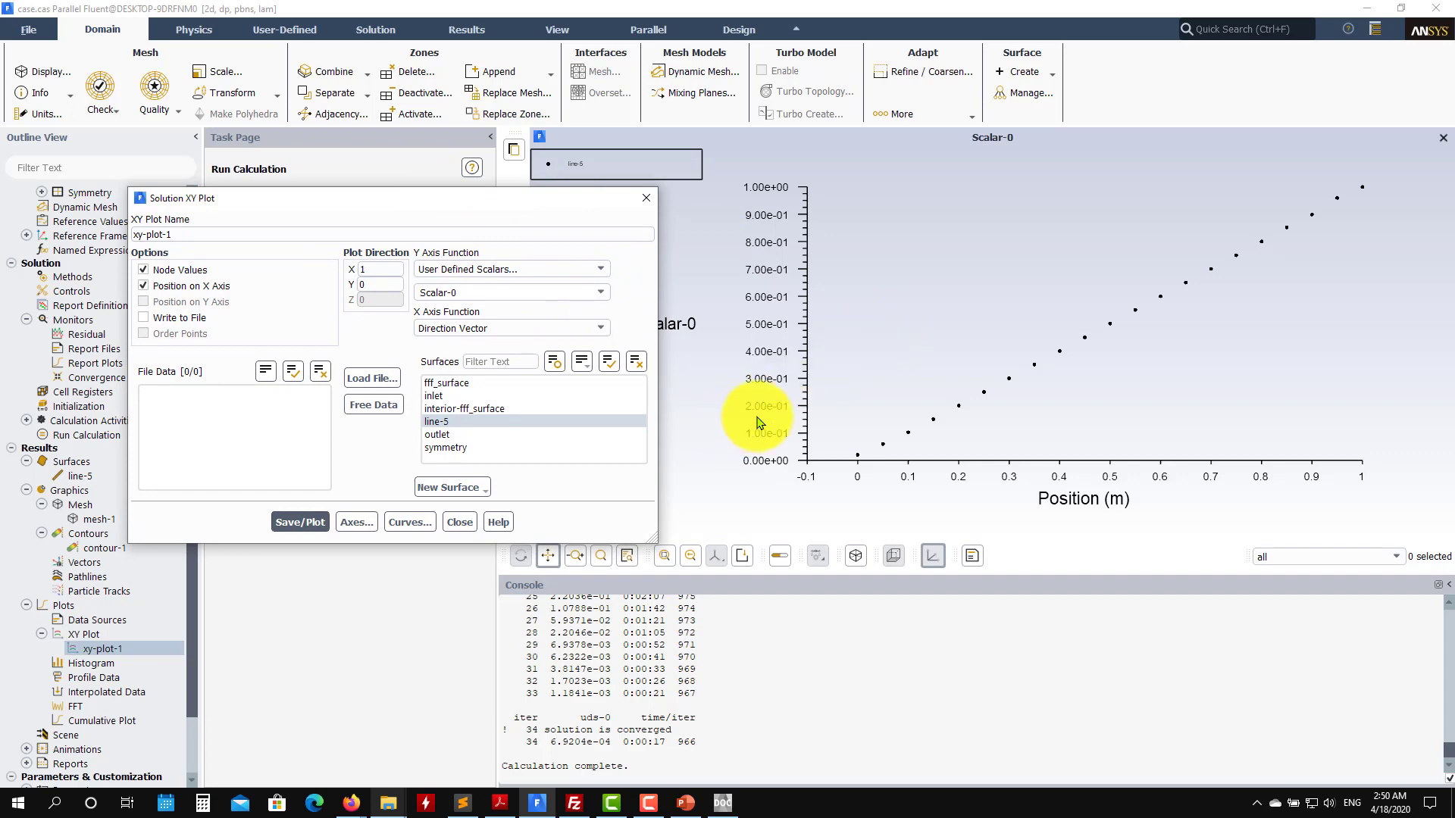
click(381, 381)
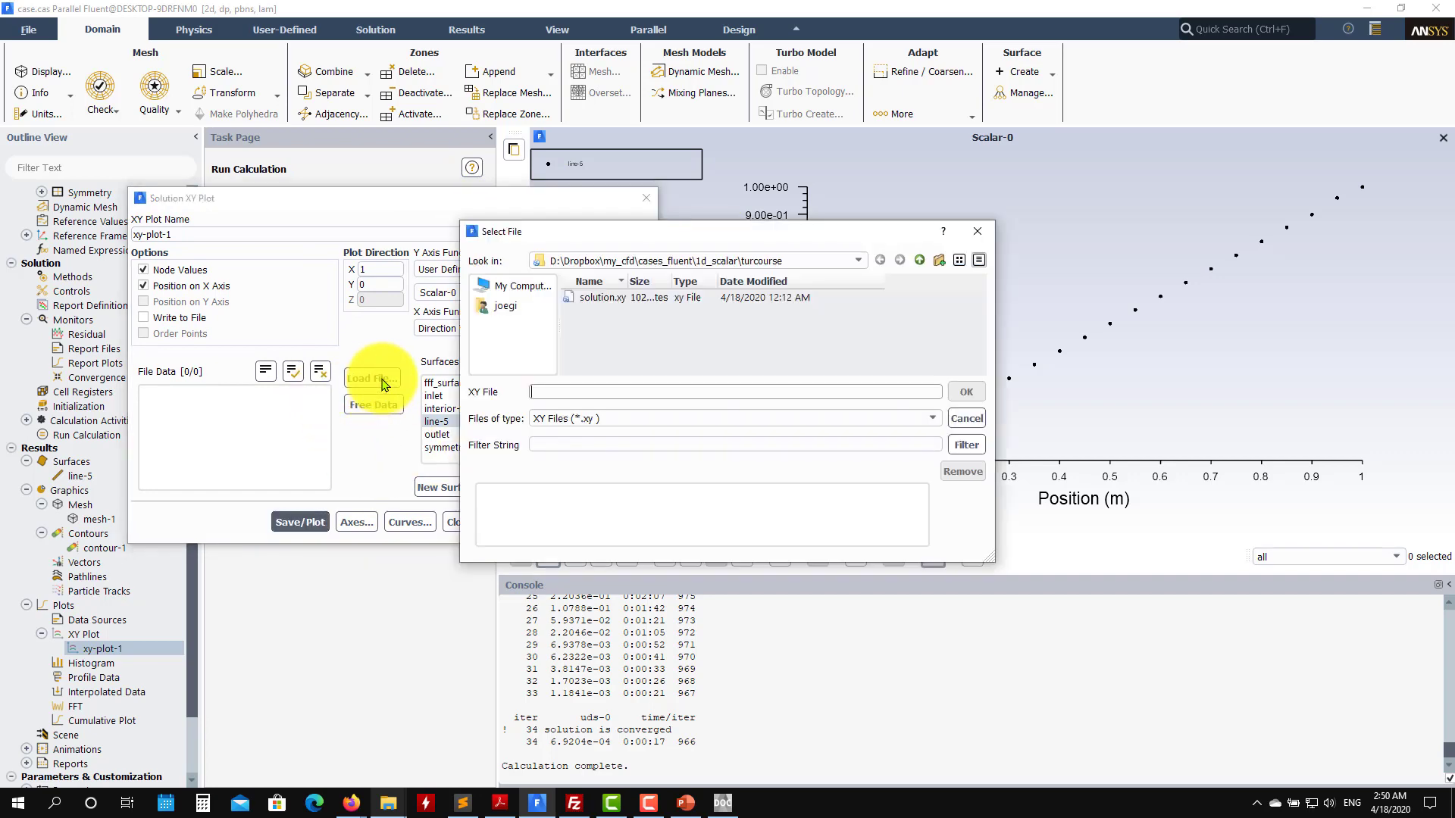
click(641, 298)
click(966, 392)
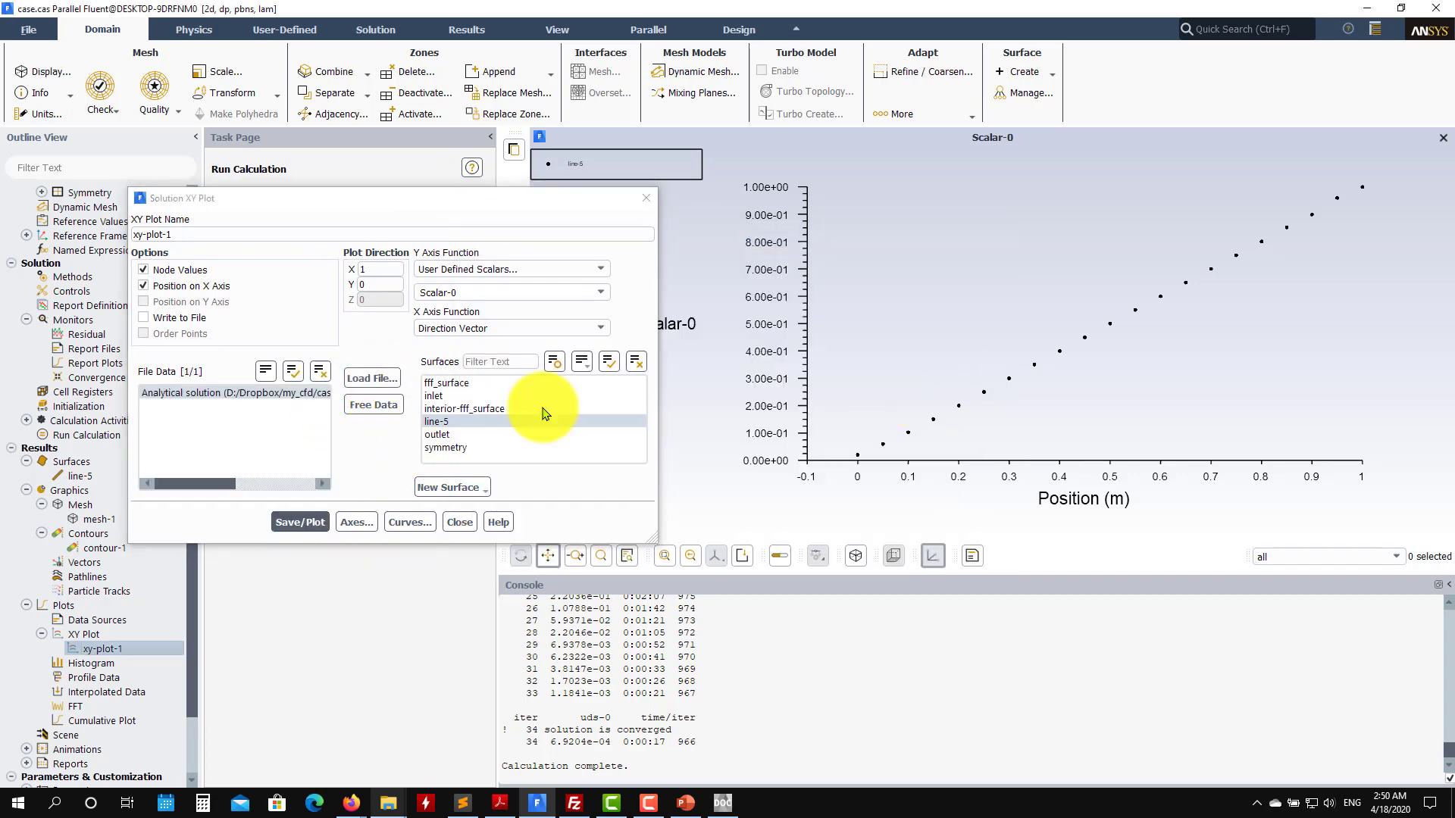
click(300, 522)
click(477, 520)
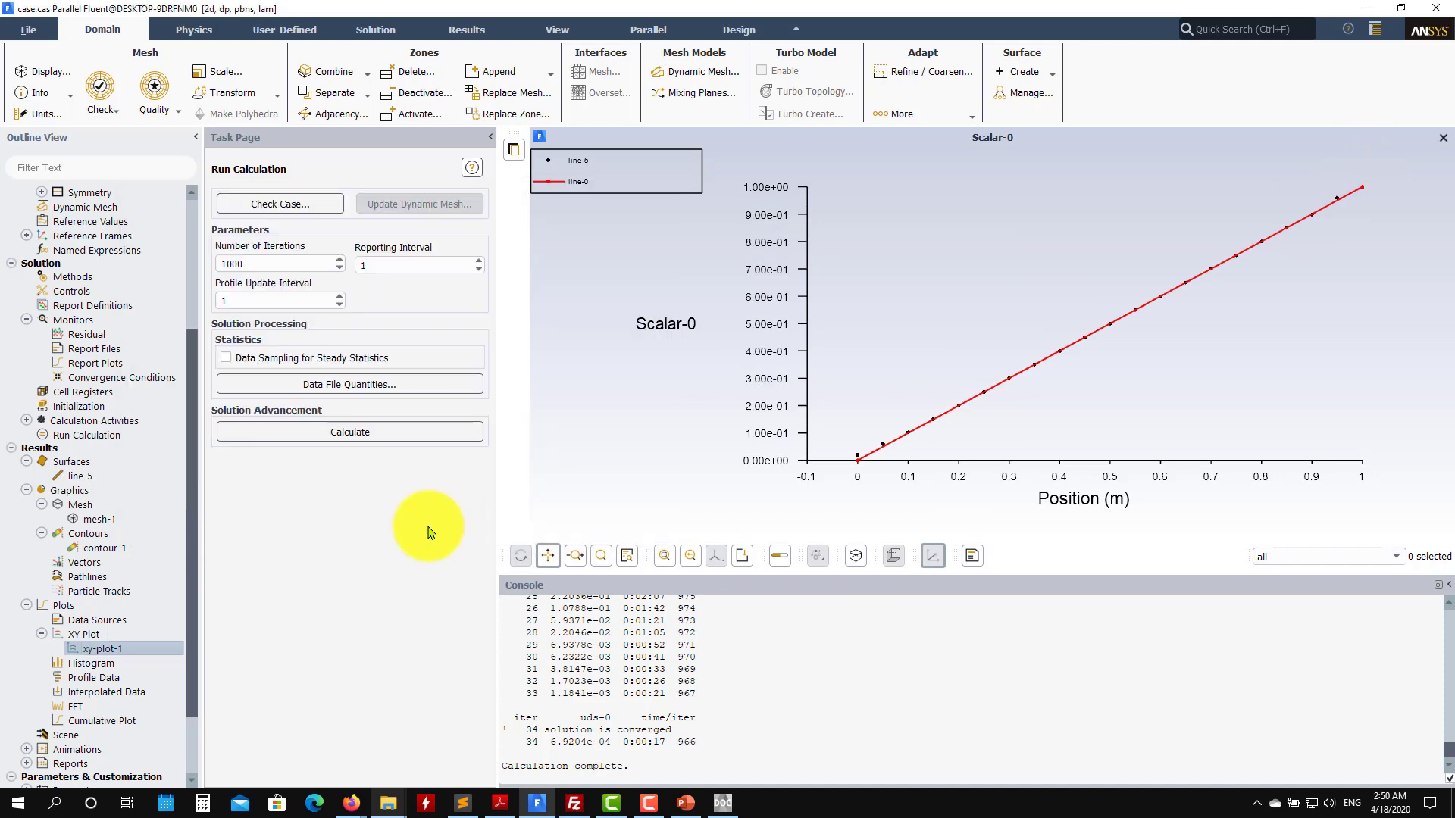
- Reinitialize the solution with an initial User Scalar 0 value of 1, discarding the current data
click(104, 408)
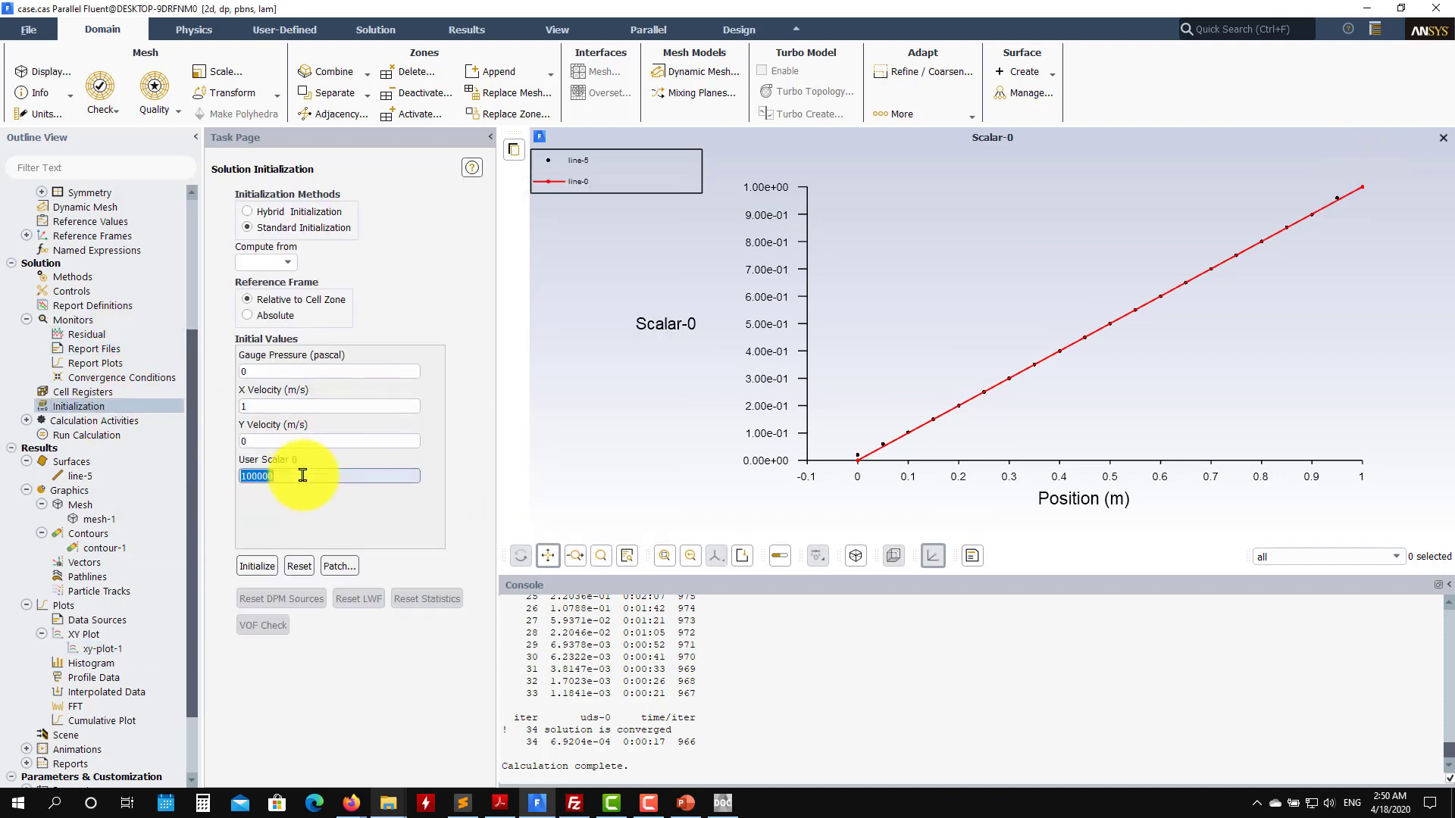
click(257, 566)
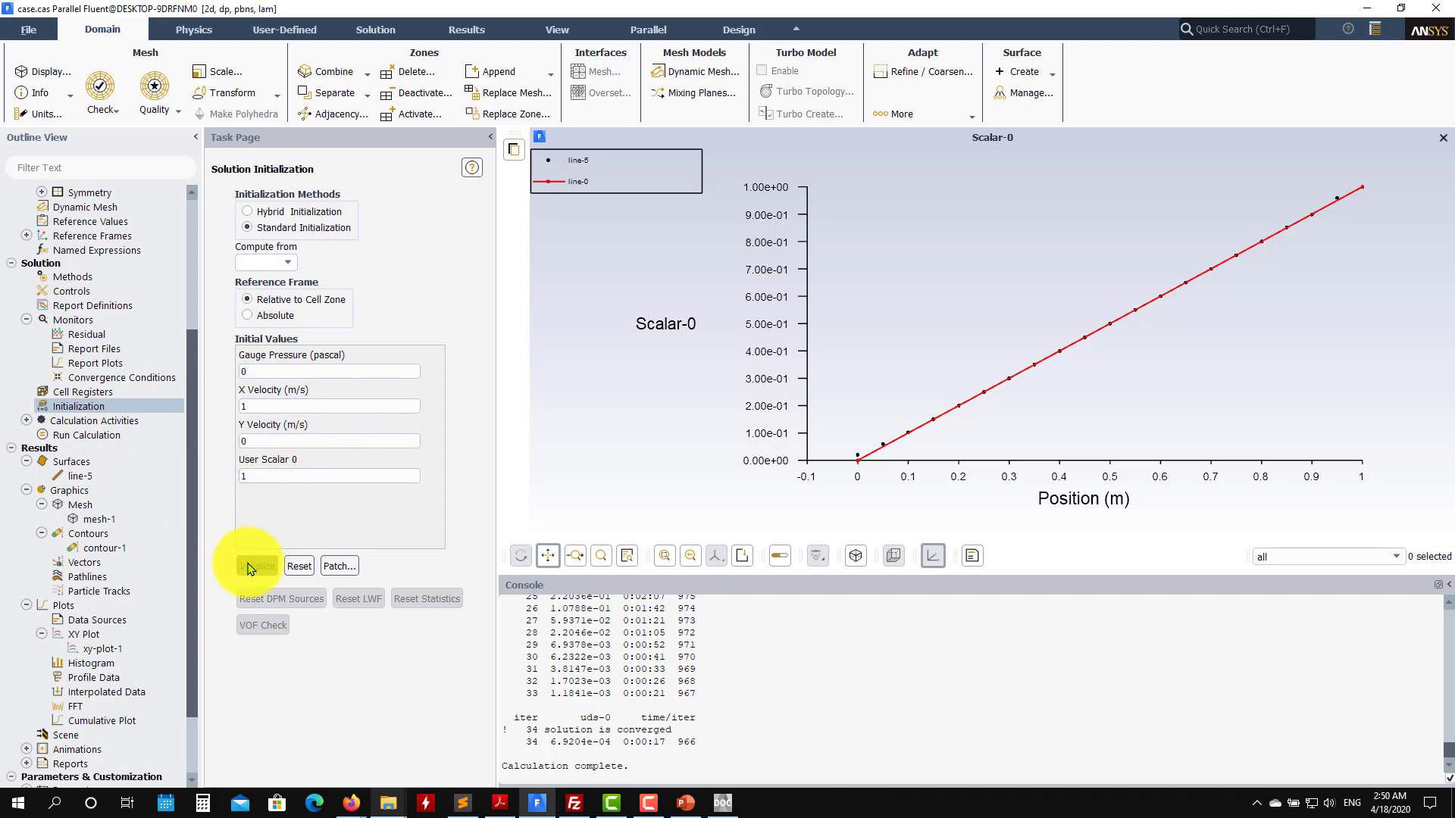
click(785, 429)
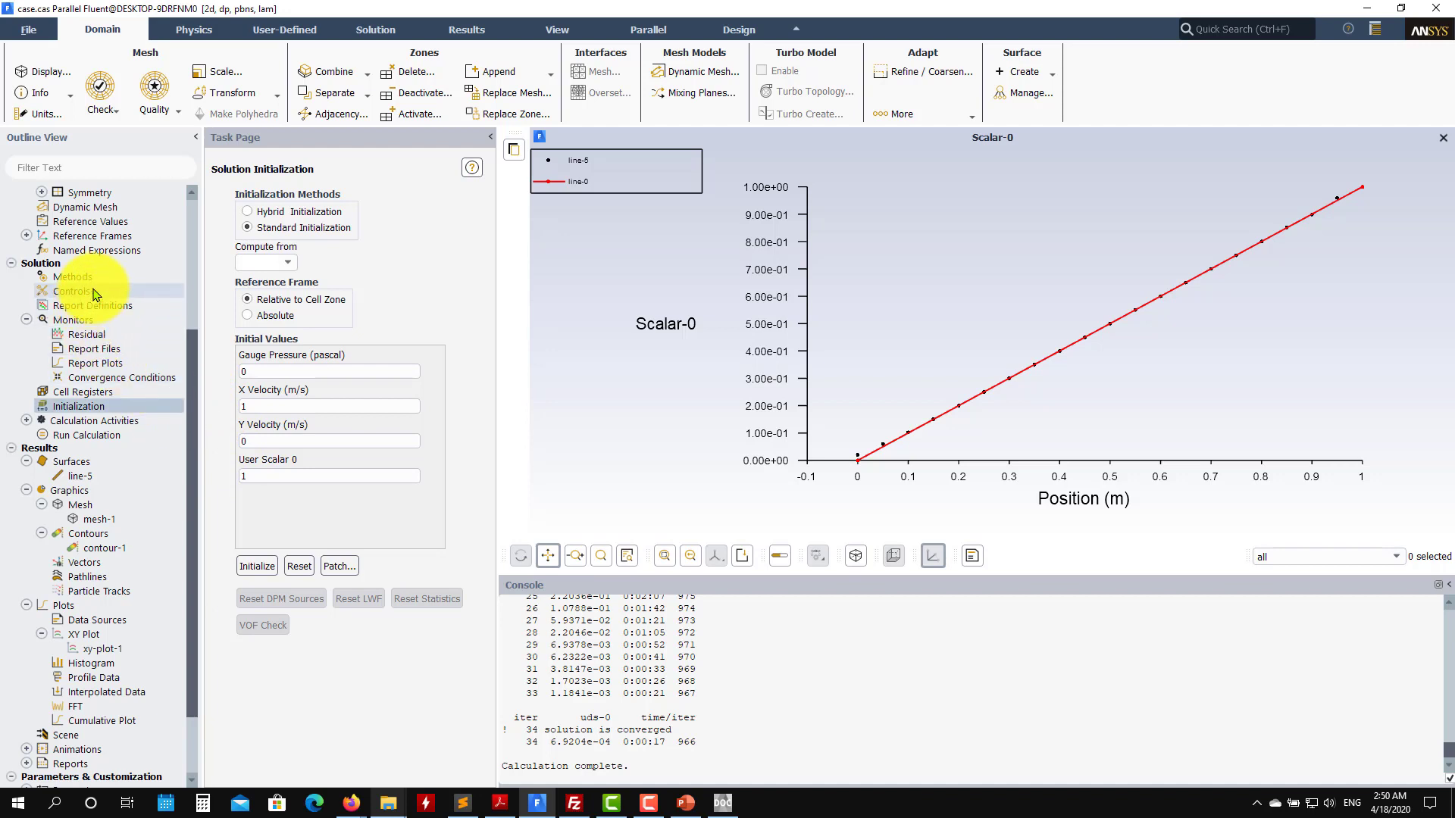
- Try a User Scalar 0 under-relaxation factor above 1 in the solution controls, and set it to 0.7 instead
click(70, 291)
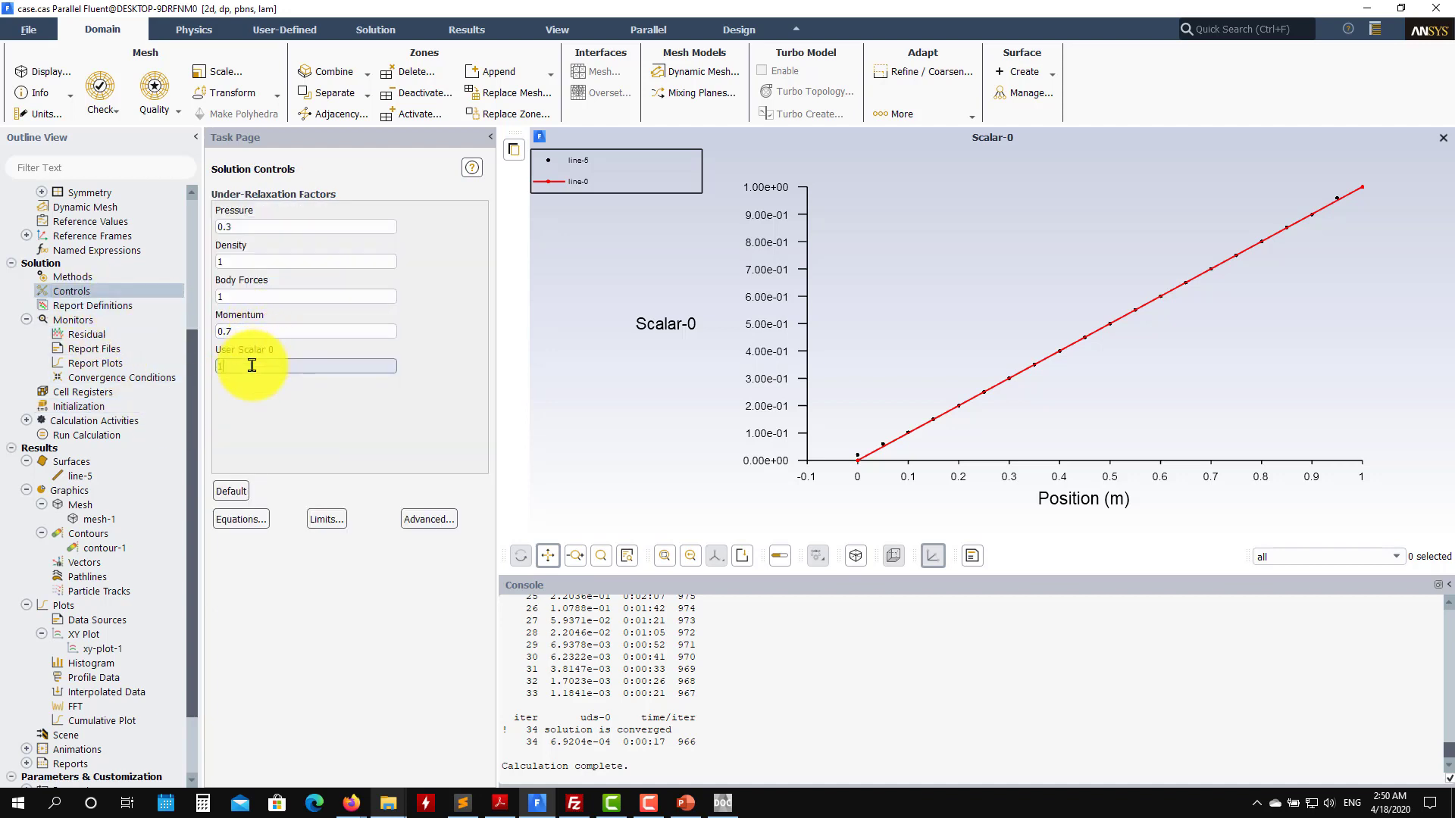
text(20)
text(.2)
key(BackSpace)
key(BackSpace)
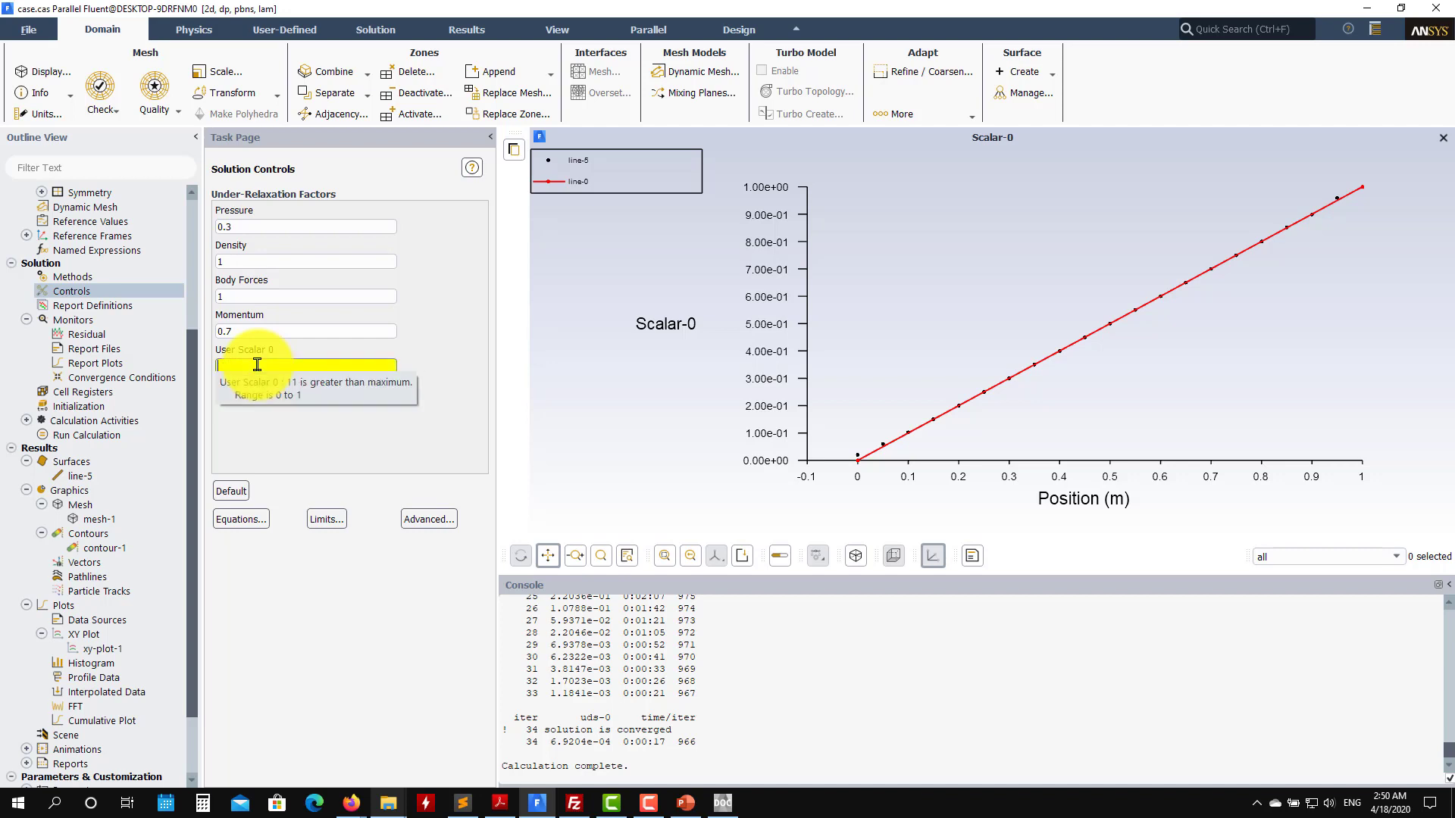
text(0.7)
- Return the text console from the under-relaxation menu to the root level
click(687, 660)
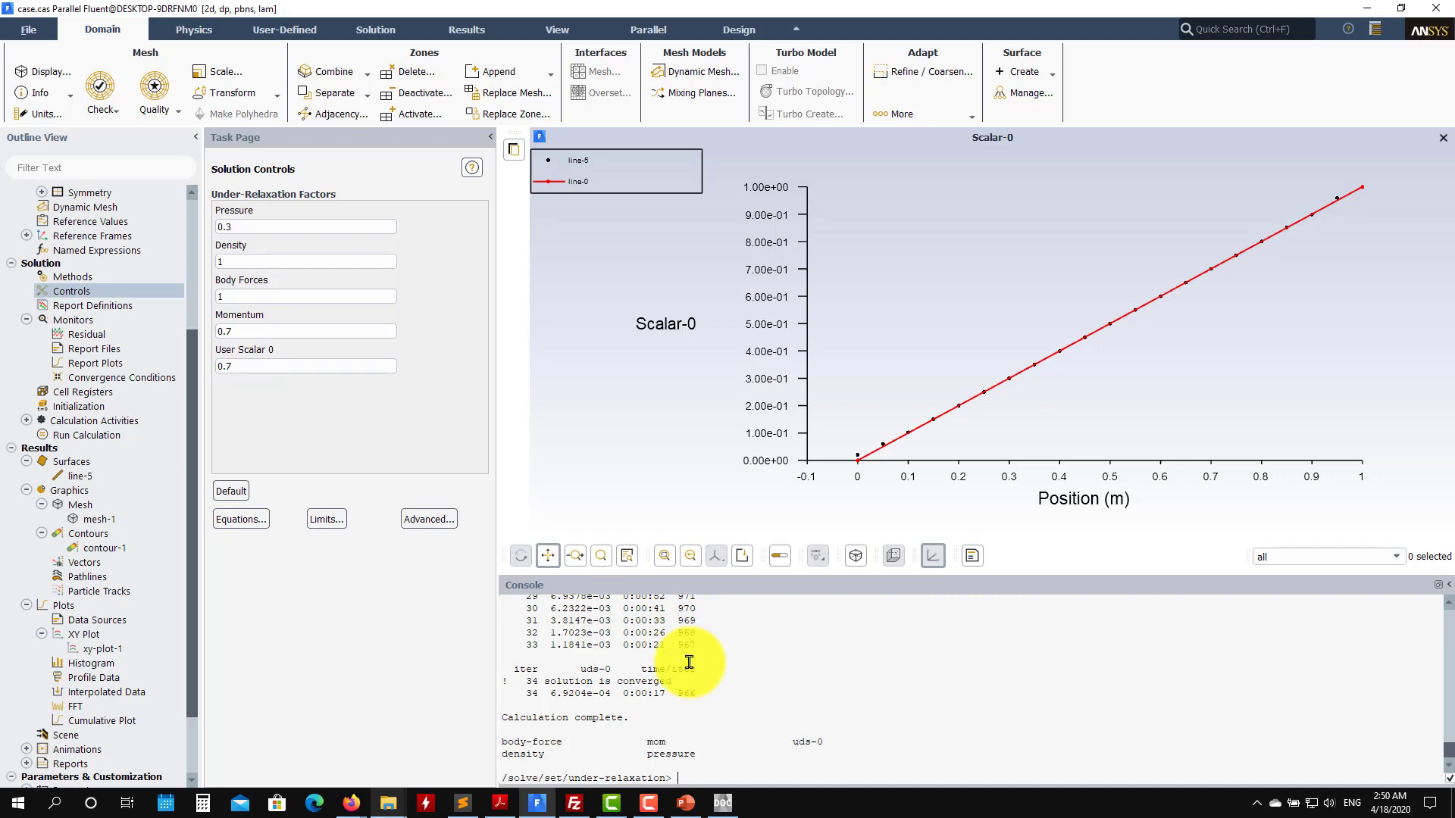
text(q)
key(Return)
text(q)
key(Return)
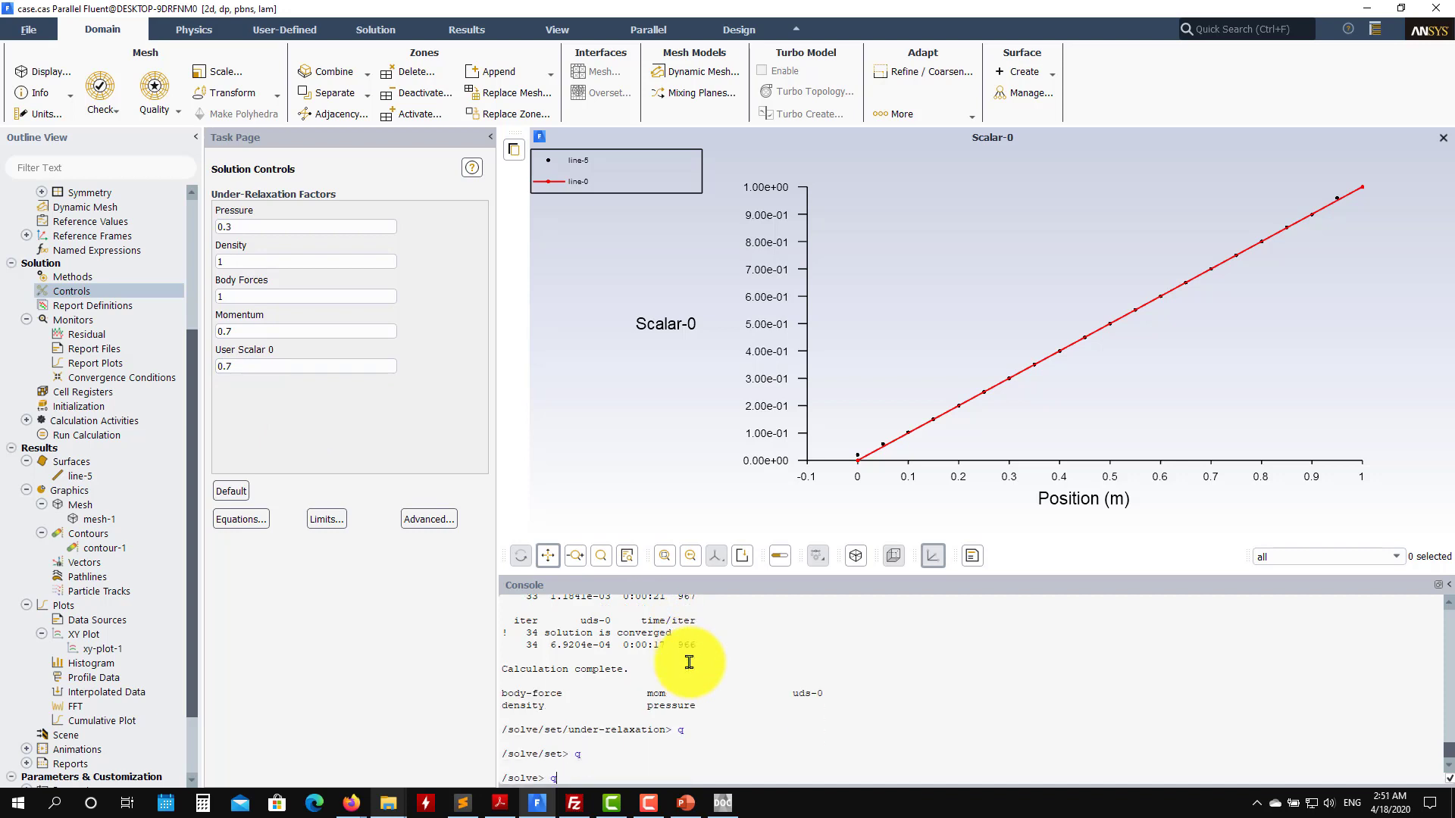
text(q)
key(Return)
- Open the solve/set/under-relaxation menu in the text console
key(Return)
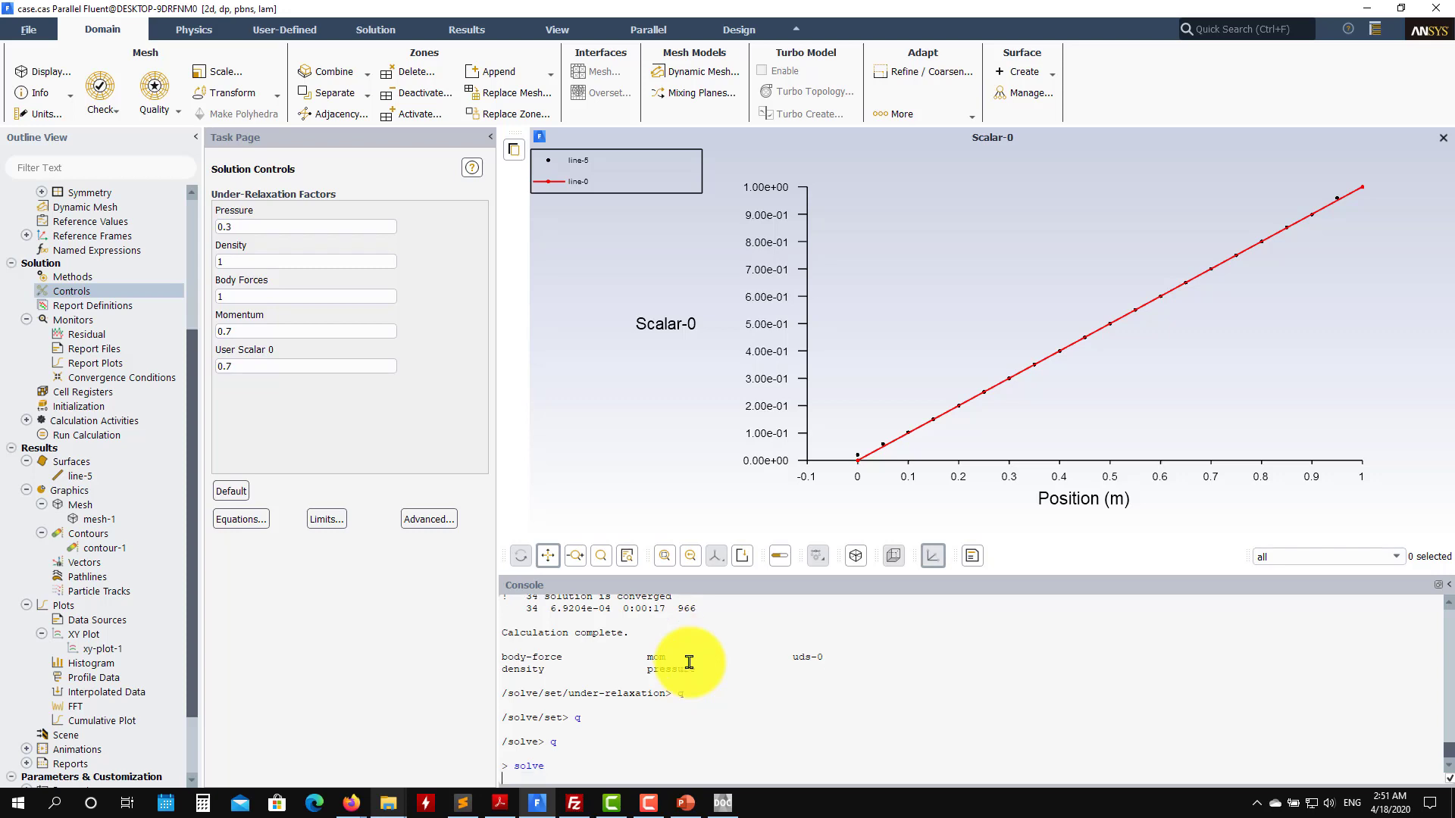
text(se)
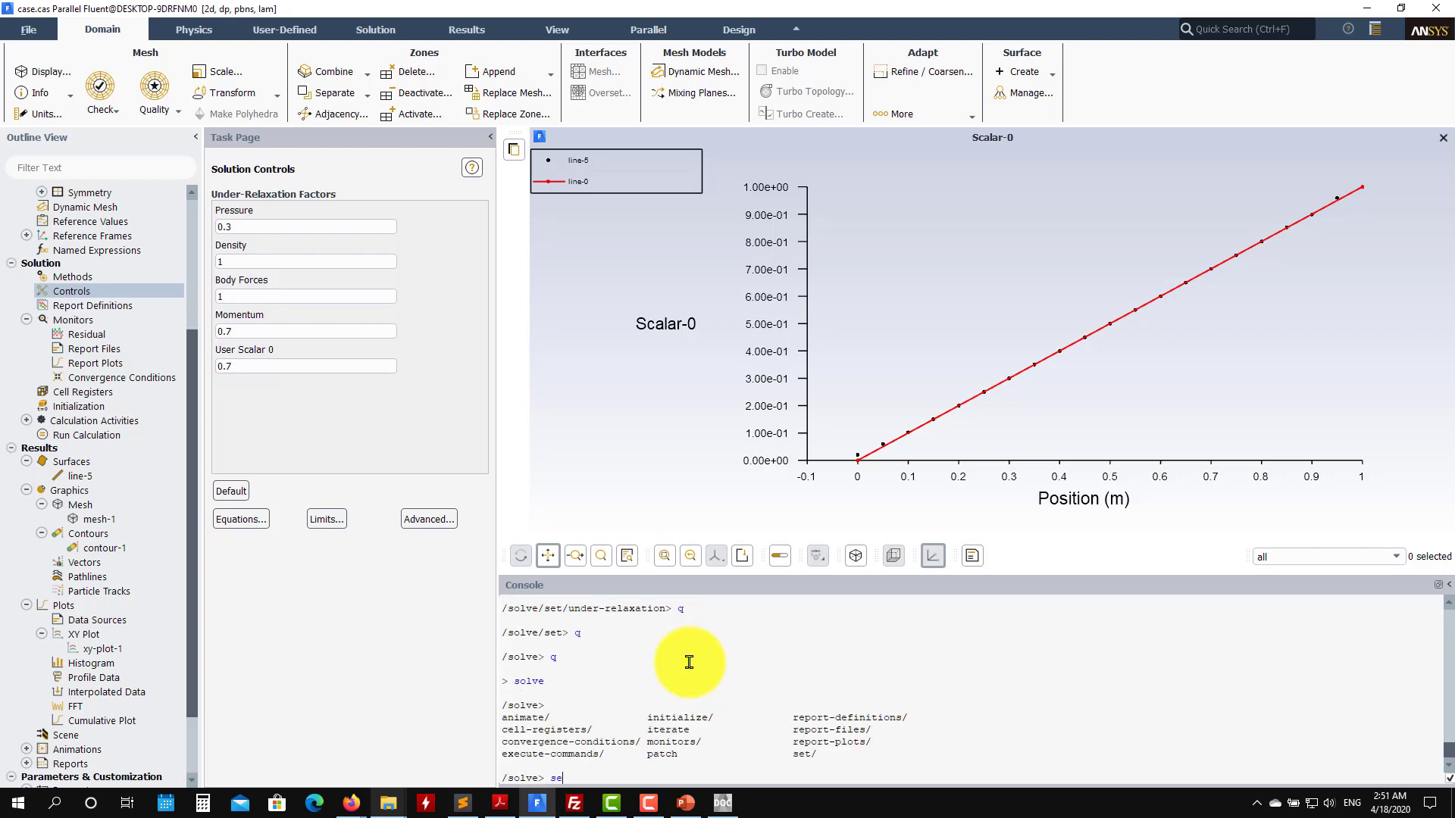
text(t)
key(Return)
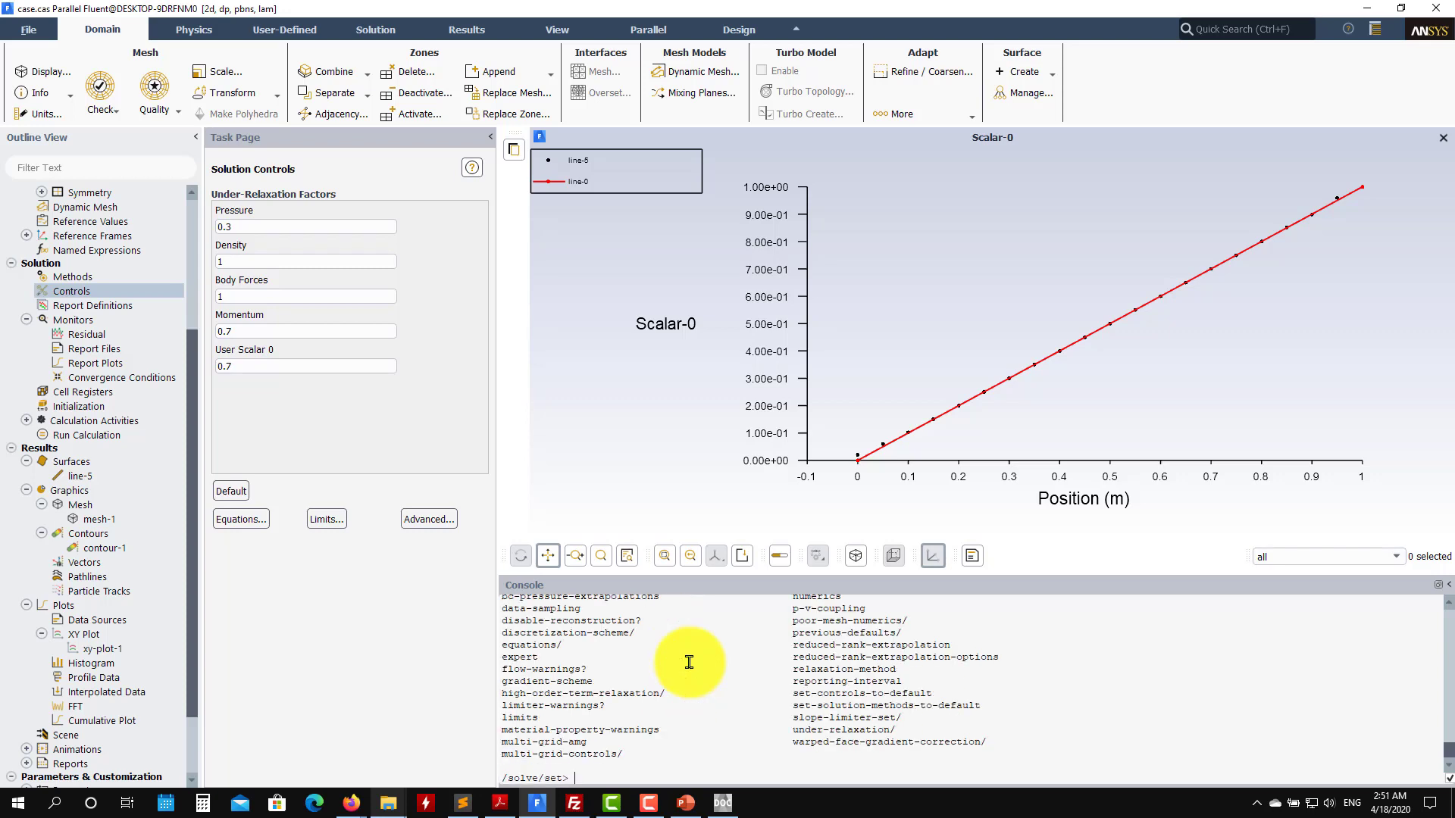
double_click(805, 730)
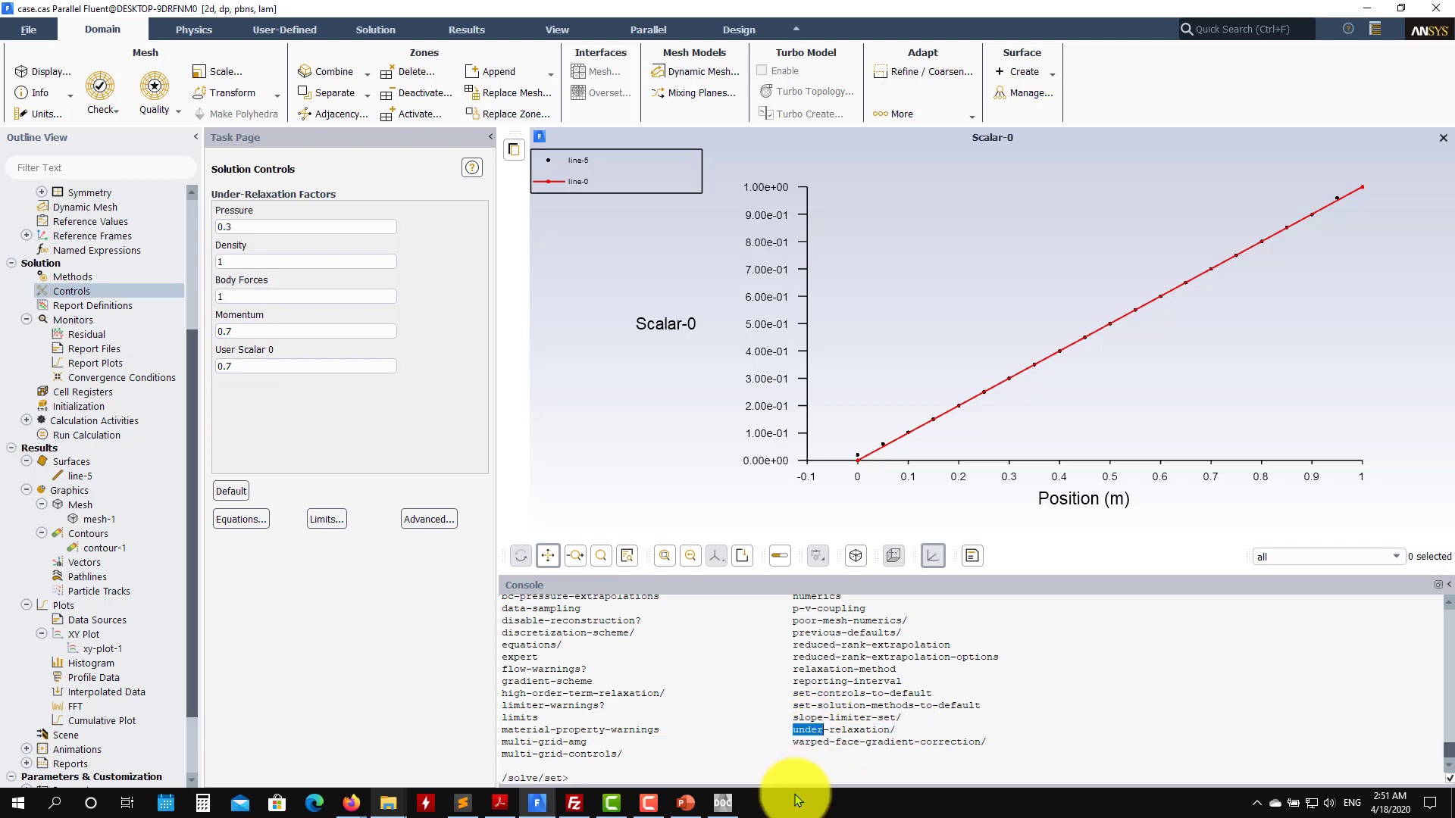
click(783, 753)
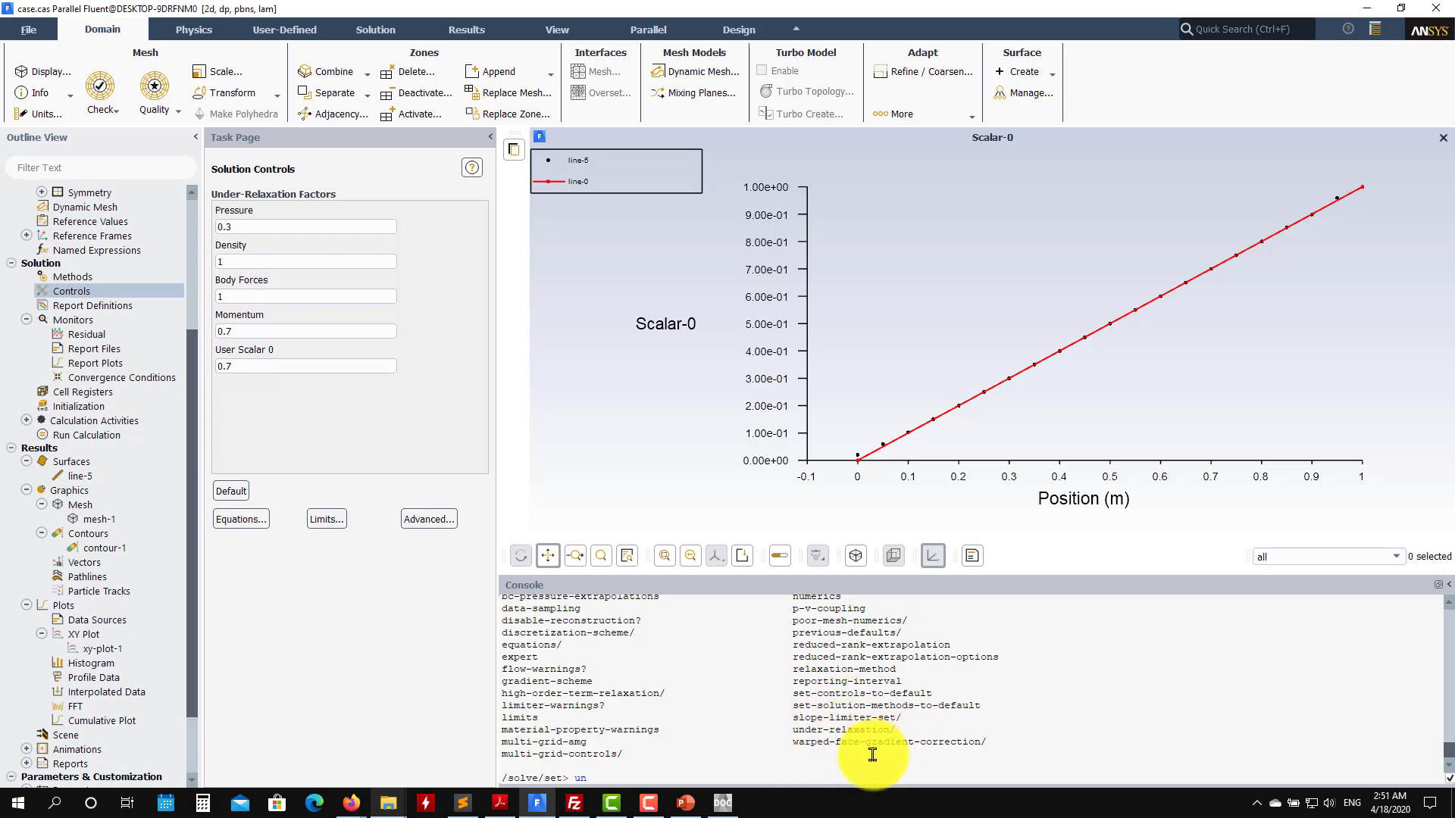
text(d)
key(Return)
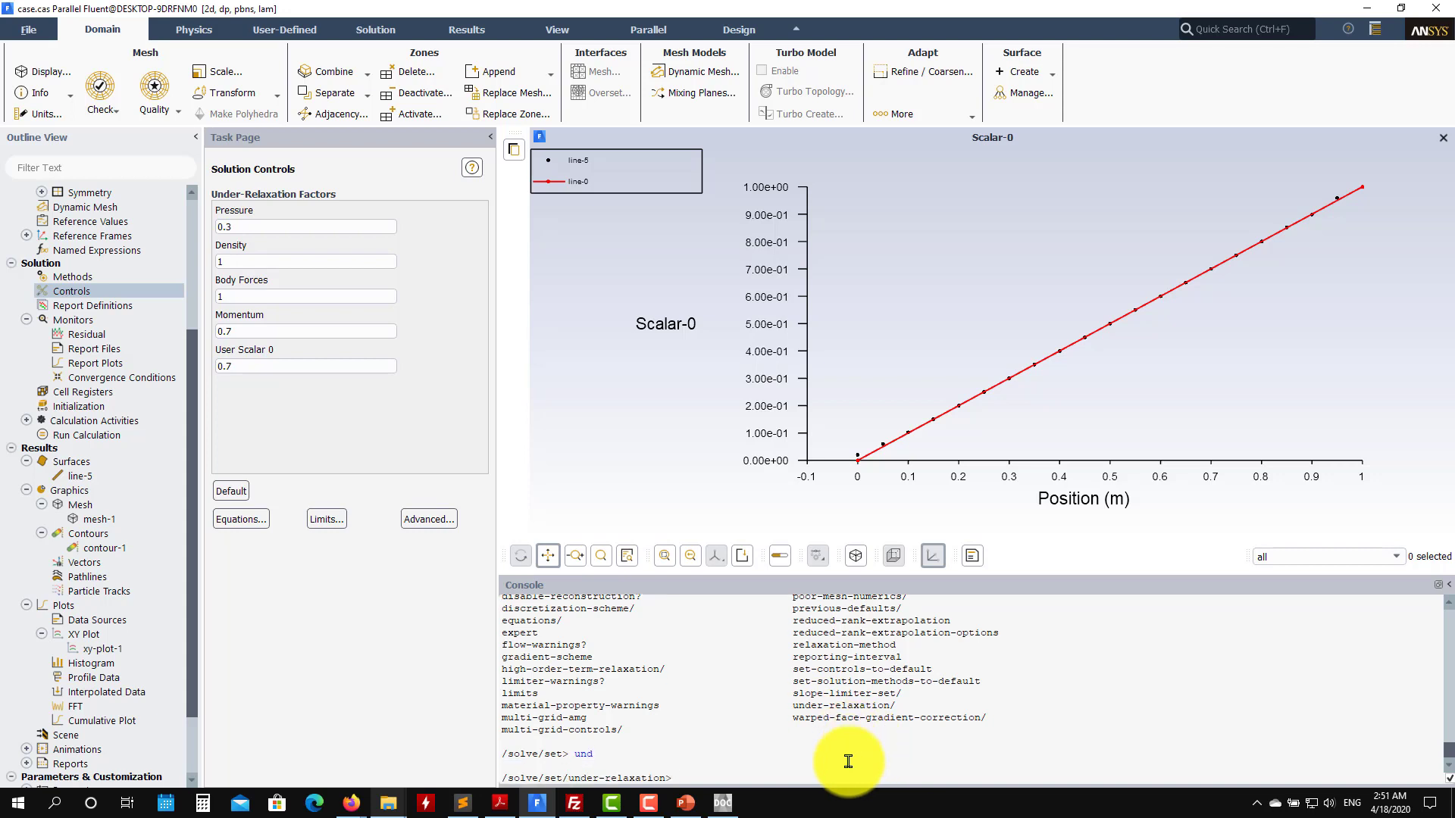
- Set the under-relaxation factor of uds-0 to 1.4 through the text console
key(Return)
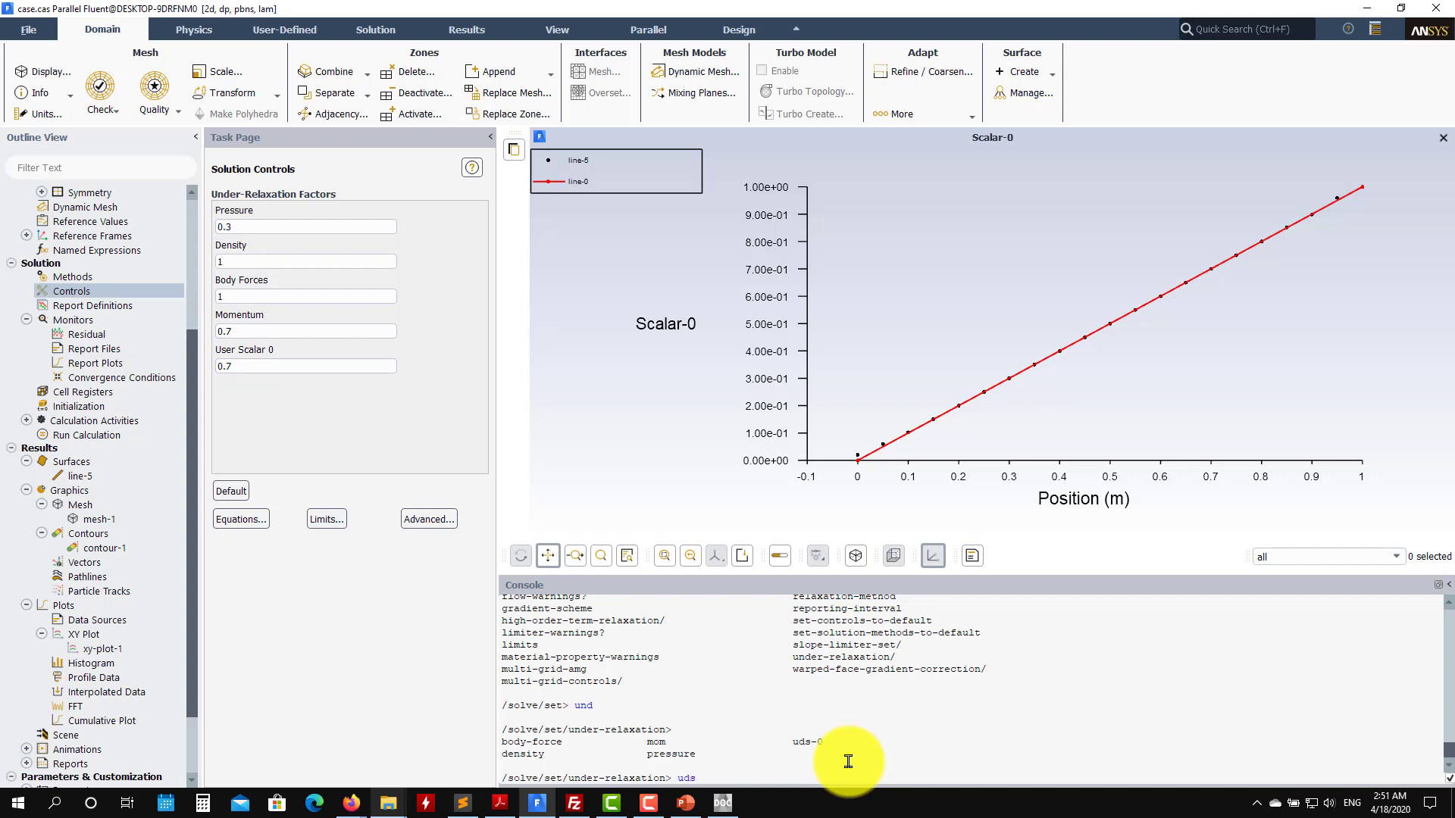
text(uds)
key(Return)
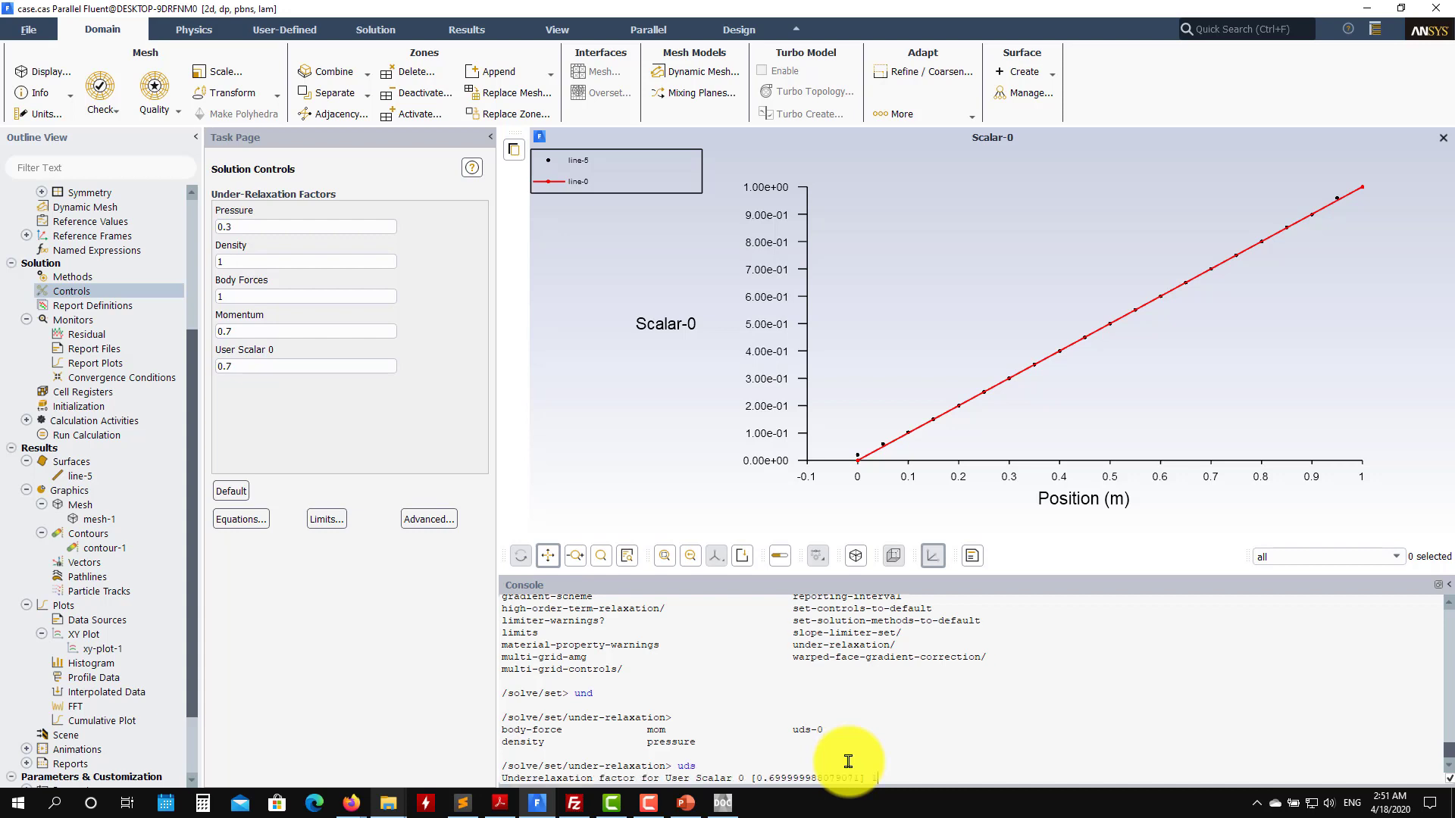
text(1.4)
key(Return)
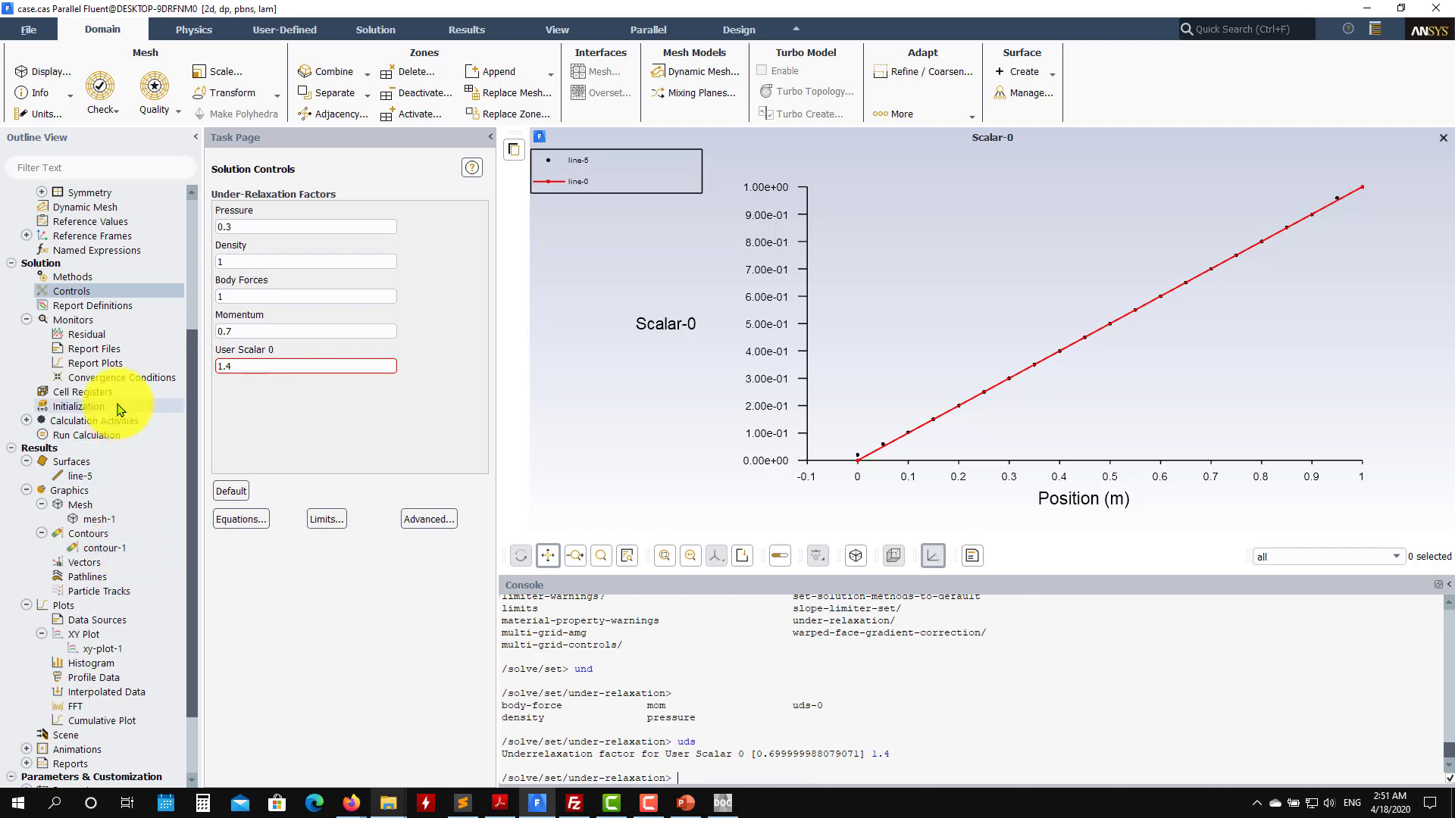
- Run the calculation with the 1.4 under-relaxation factor and stop it before the 1000 iterations are complete
click(83, 406)
click(118, 437)
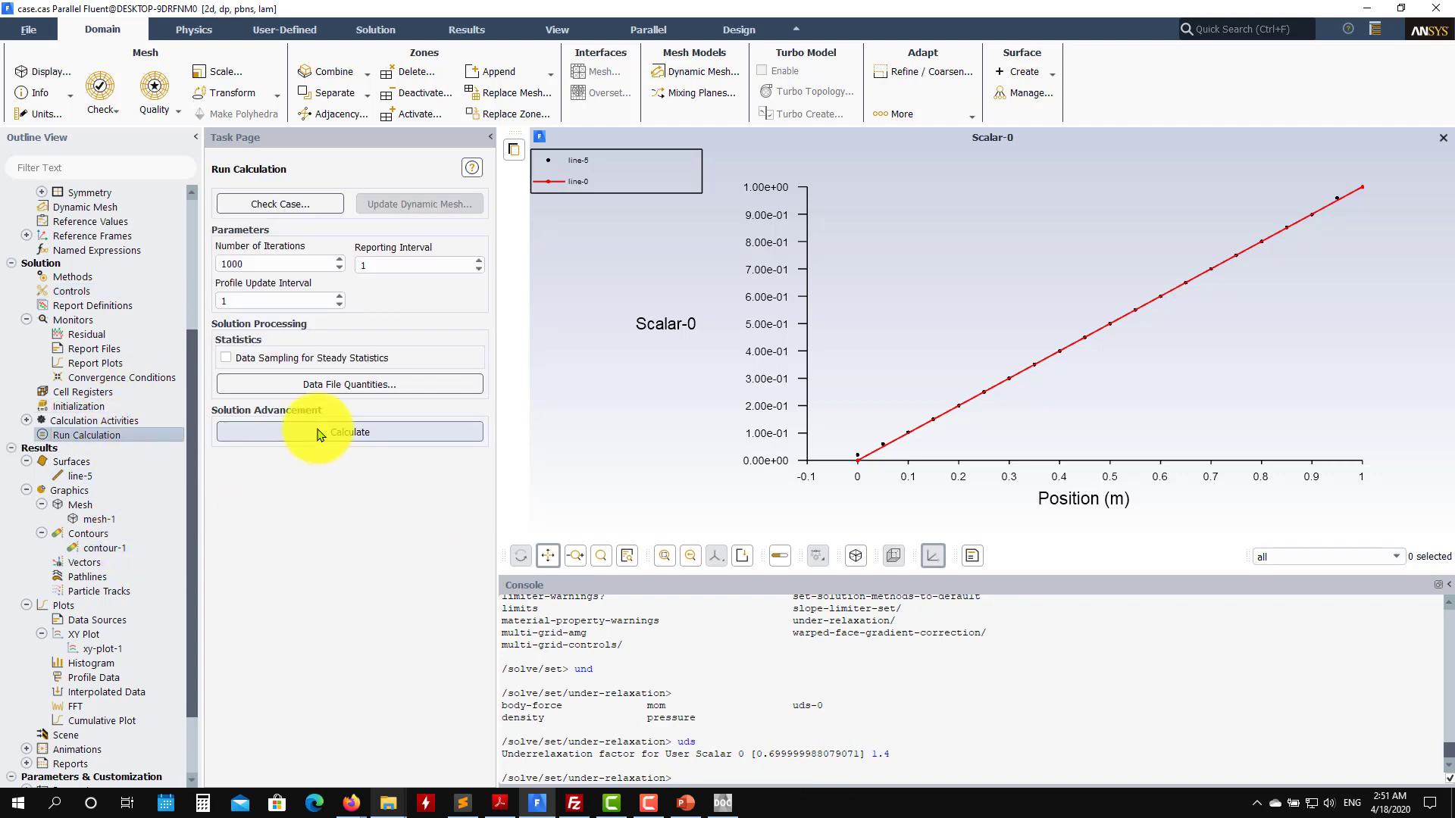
click(318, 431)
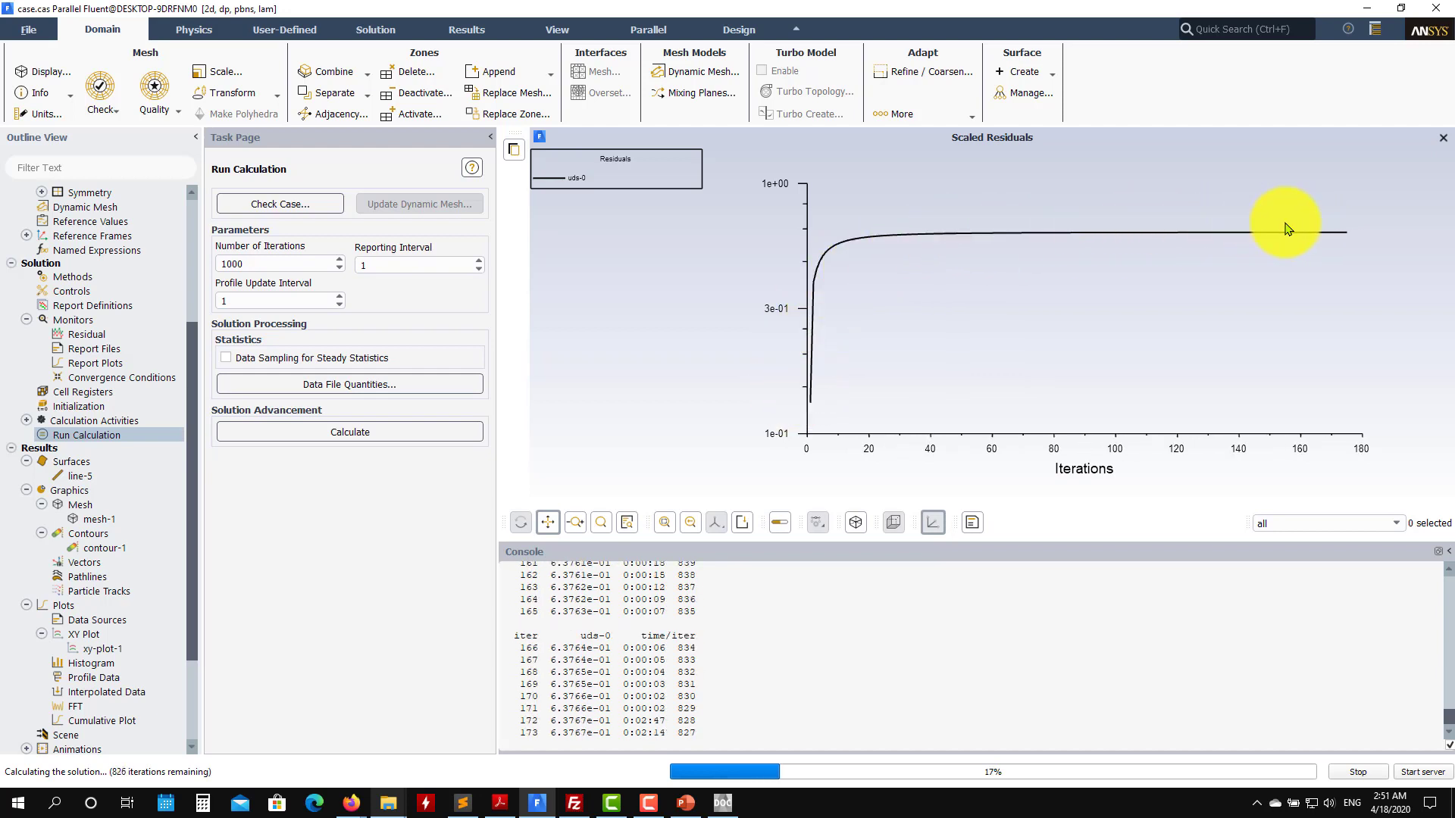
click(1370, 770)
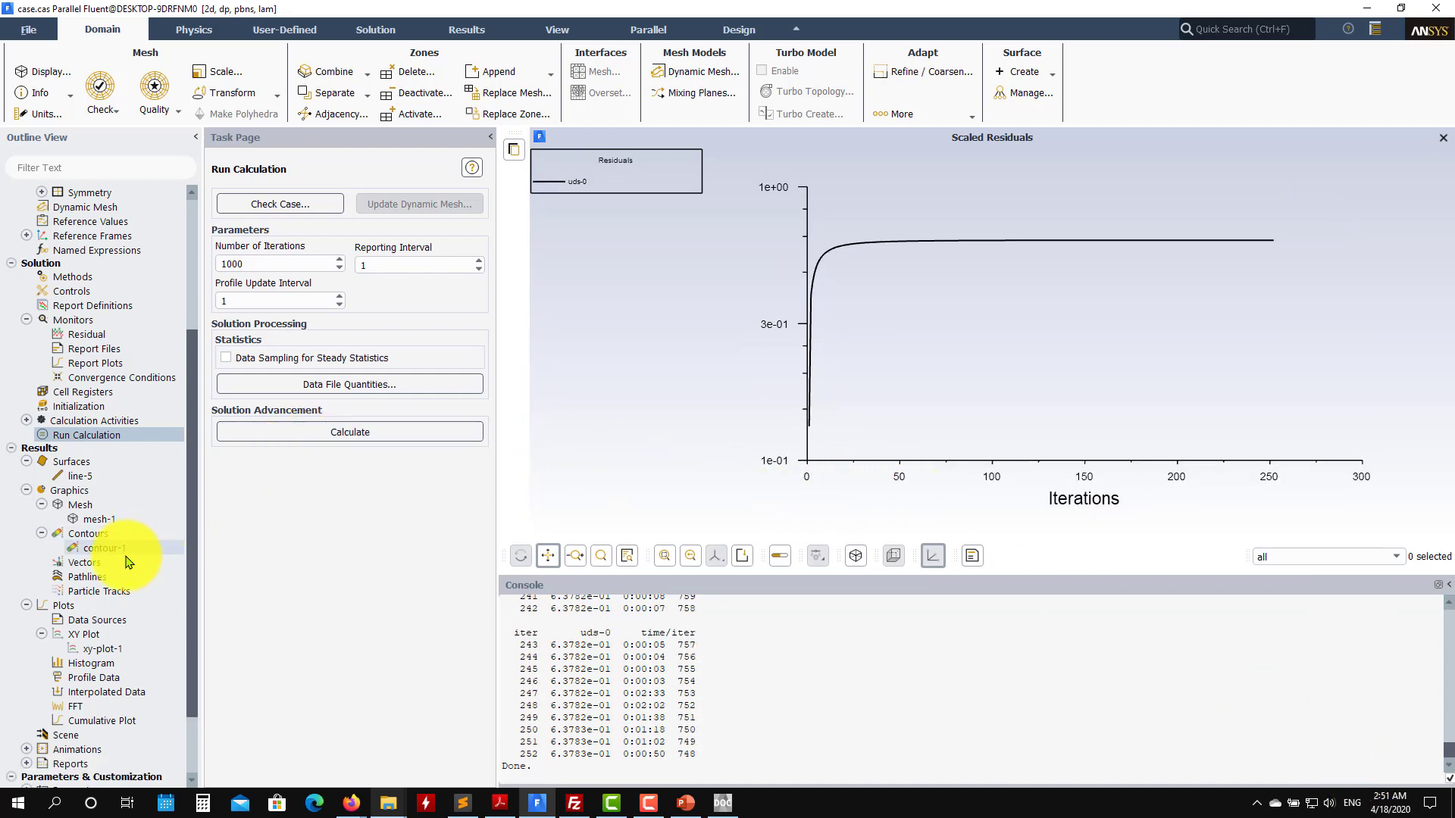
- Plot Scalar-0 along line-5 with xy-plot-1 for the over-relaxed run
double_click(147, 651)
click(300, 522)
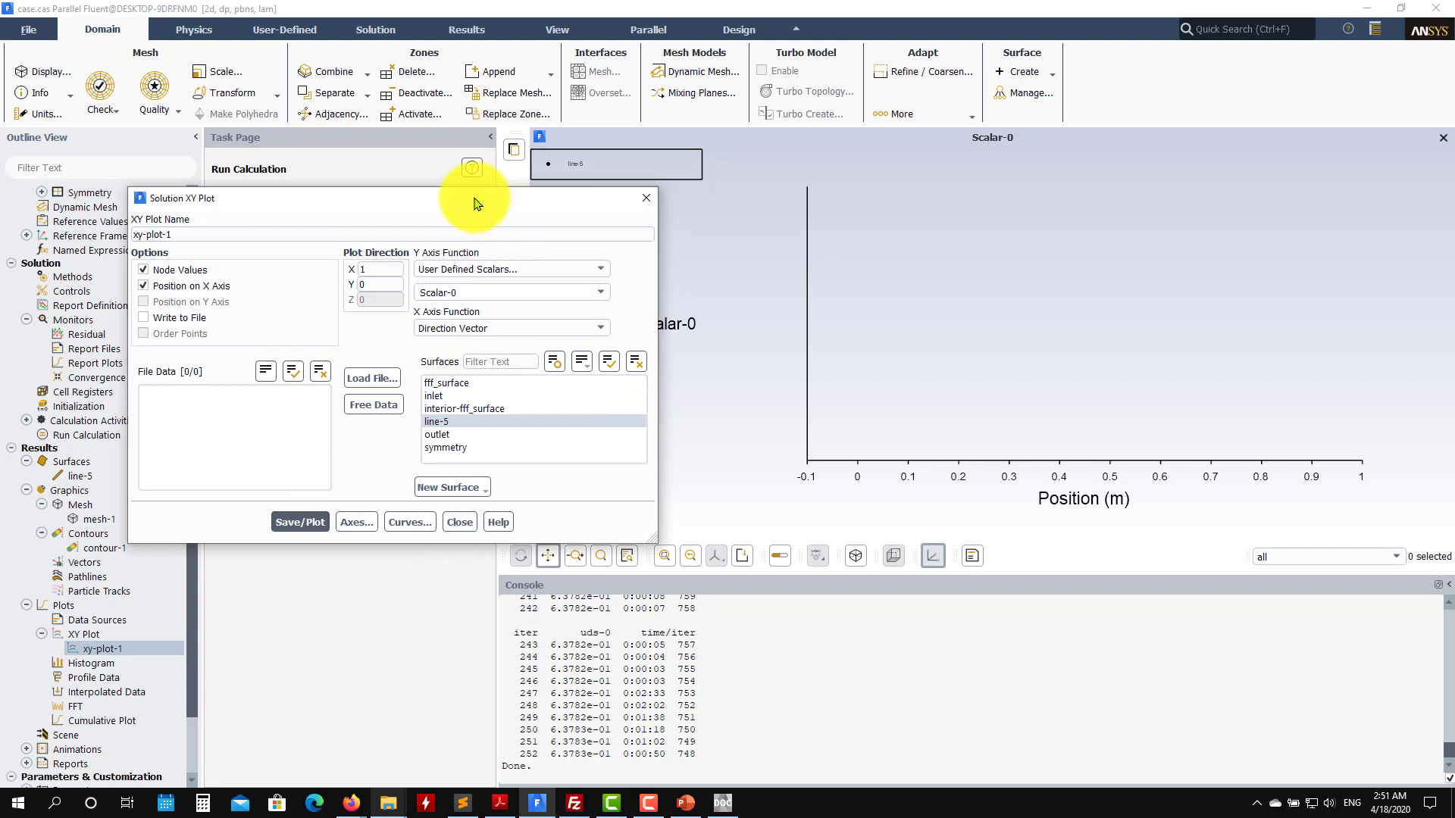
- Close the XY plot settings and display the contour-1 plot of Scalar-0 for the over-relaxed run
drag(409, 198, 359, 381)
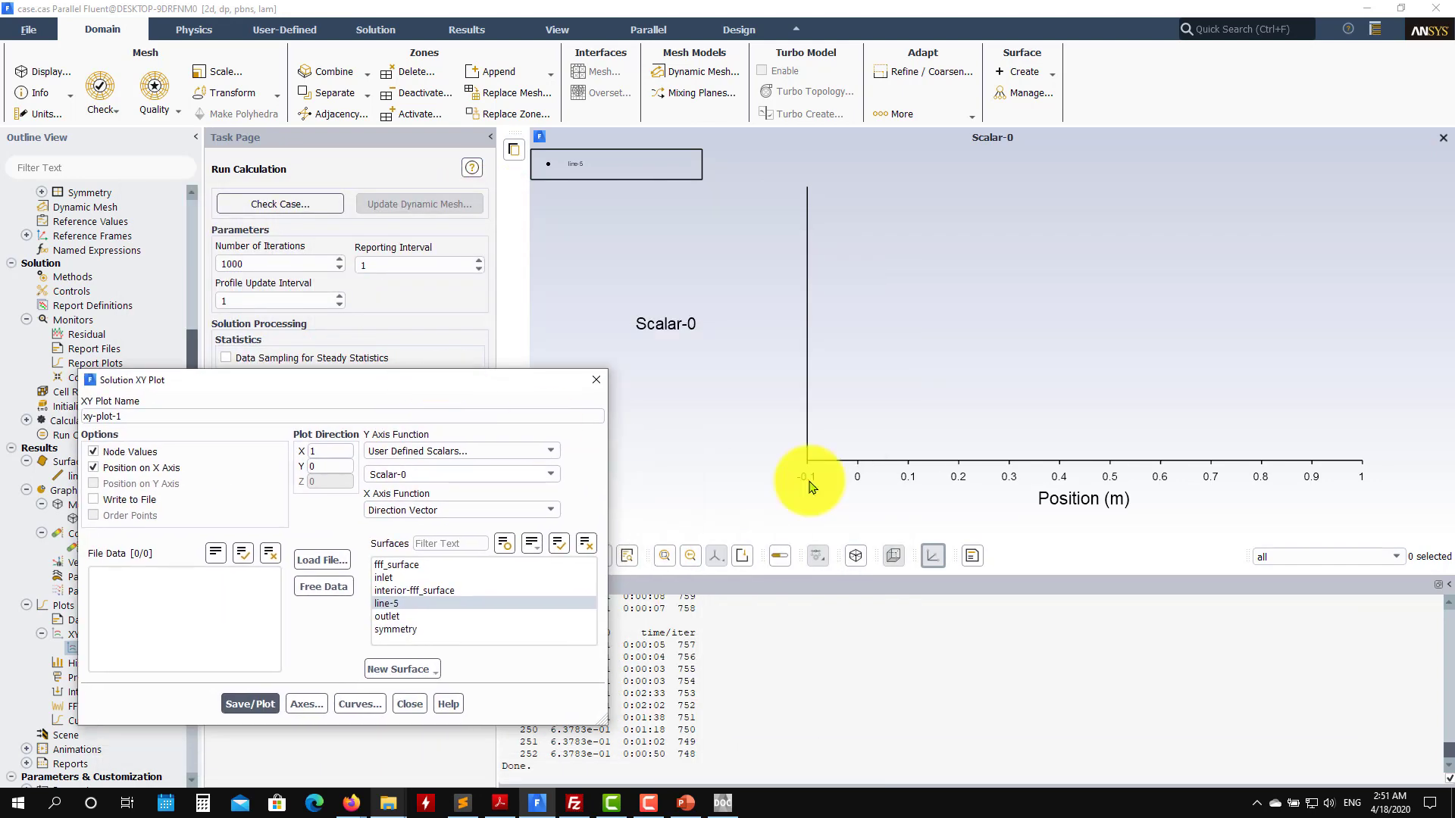
click(411, 706)
double_click(110, 555)
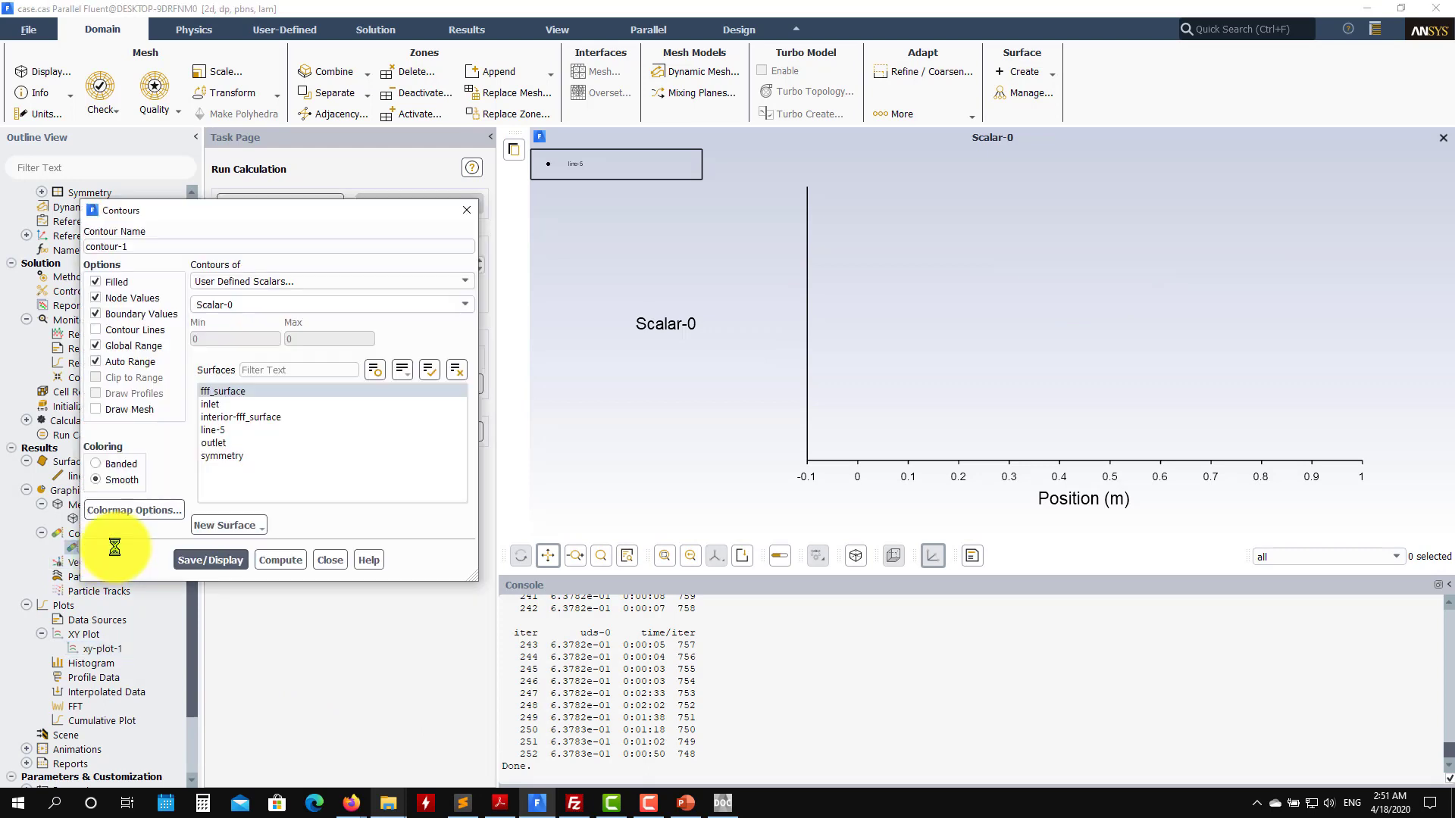
click(200, 560)
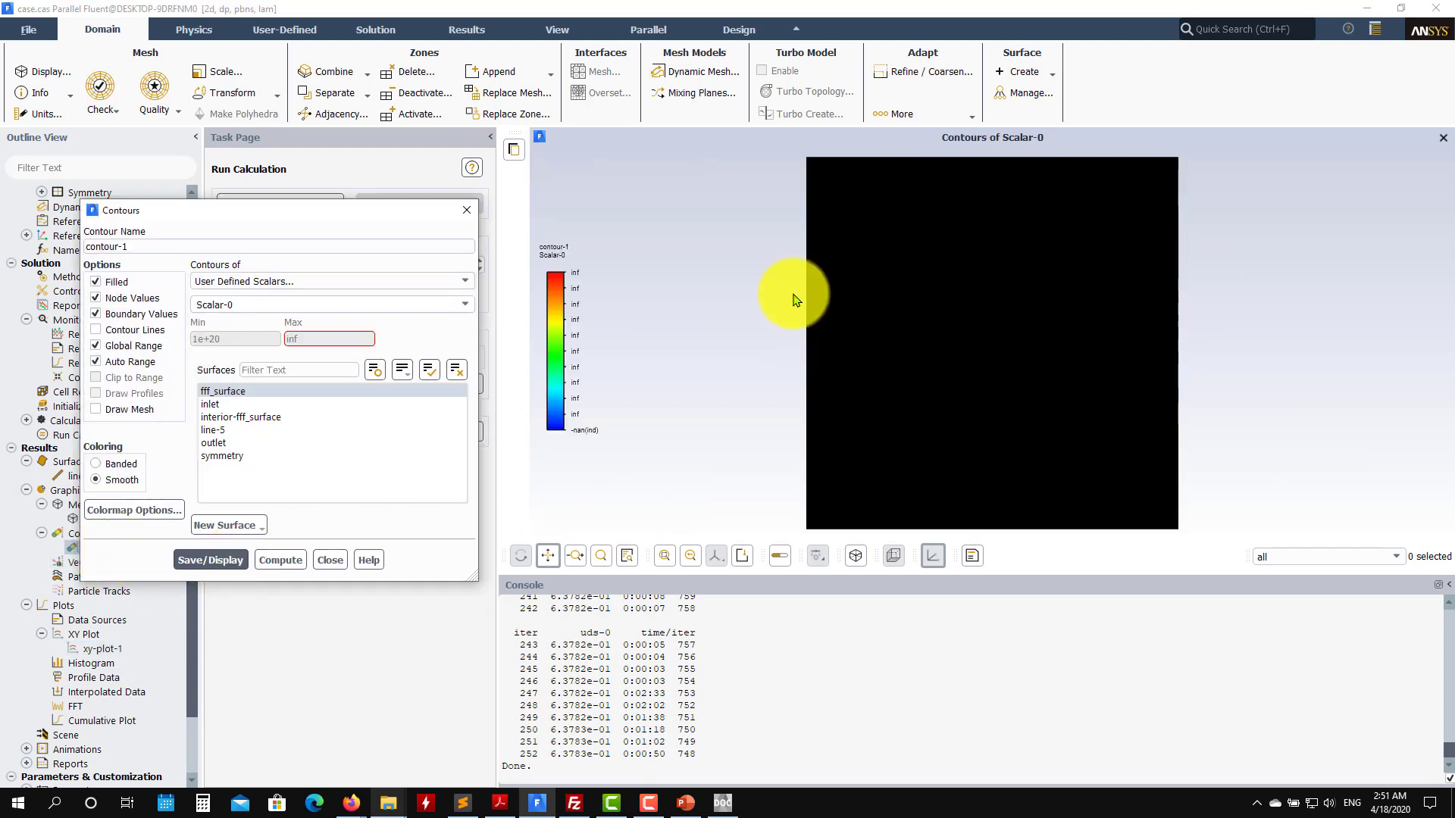
click(332, 562)
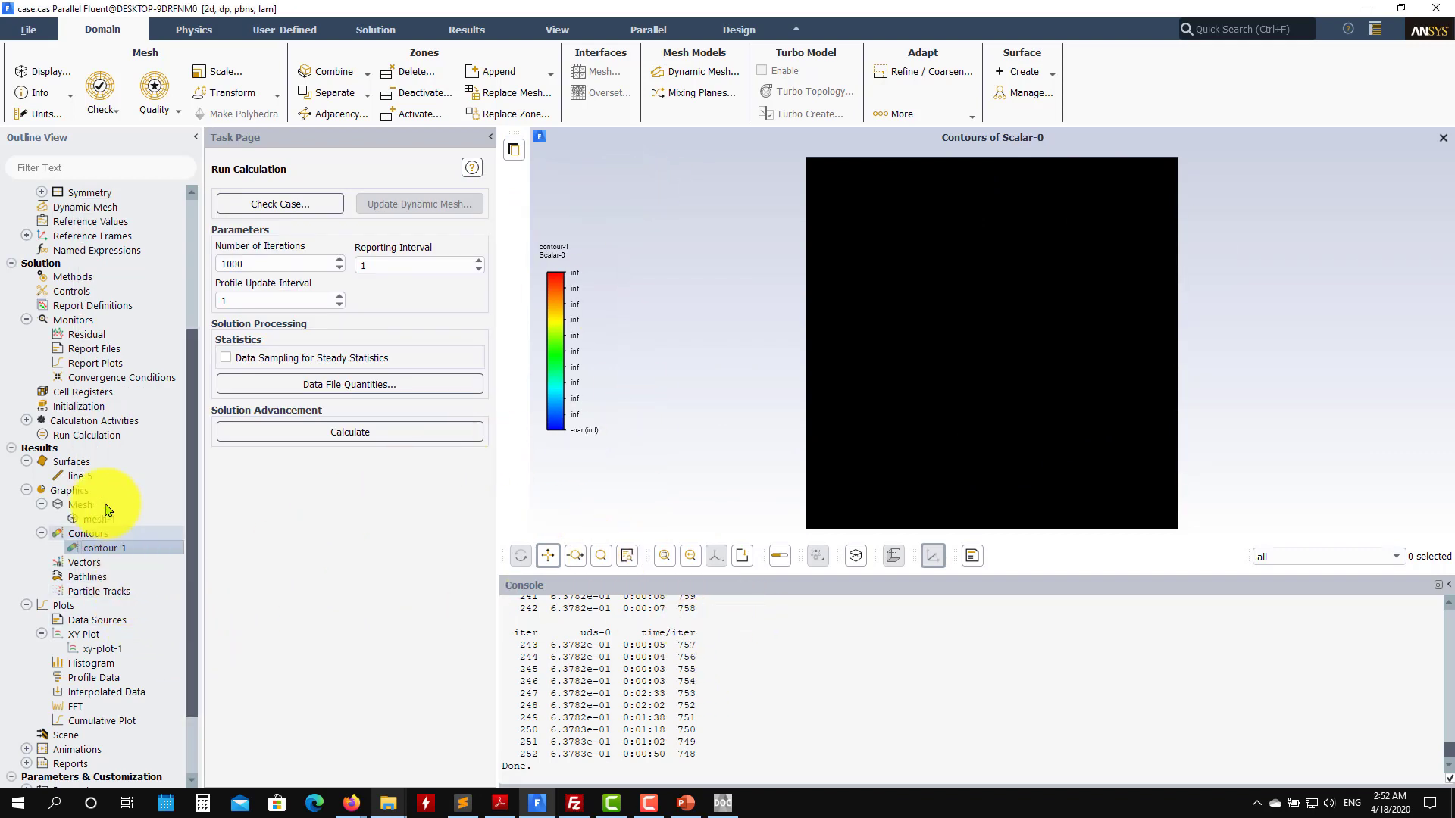
- Resume the calculation with the 1.4 under-relaxation factor, stop it early and check the residual monitor settings
click(105, 438)
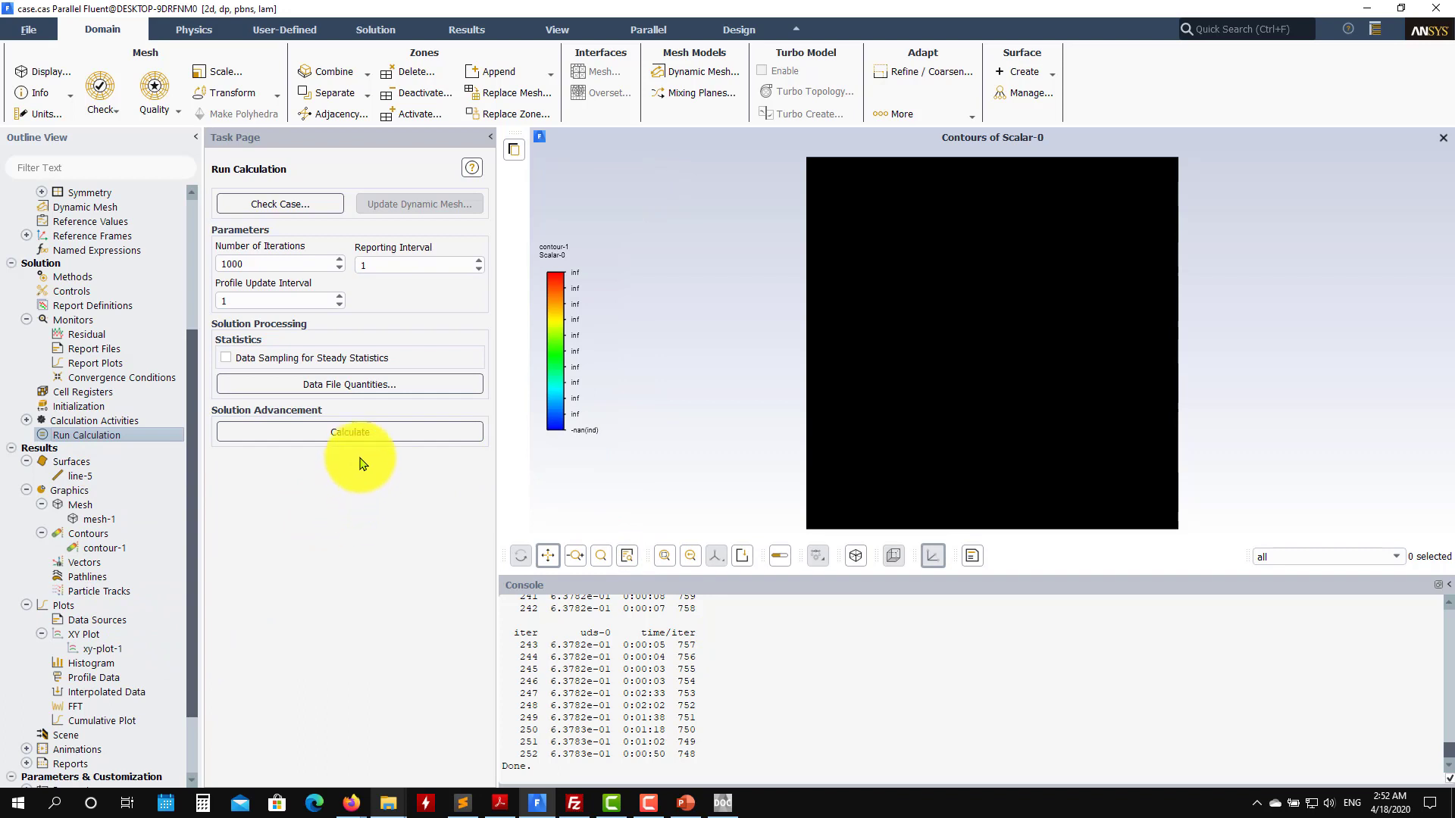
click(362, 434)
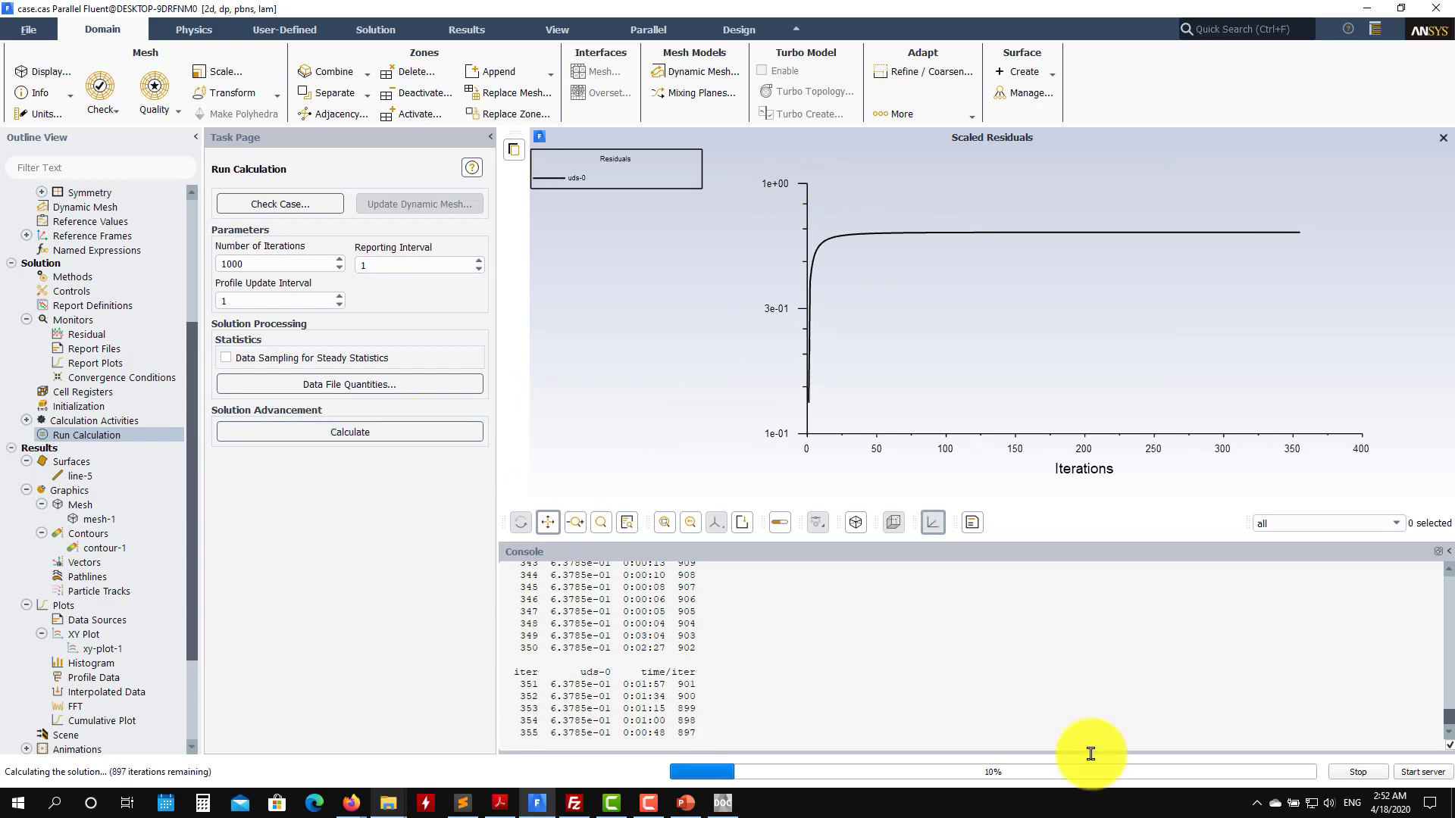
click(1360, 776)
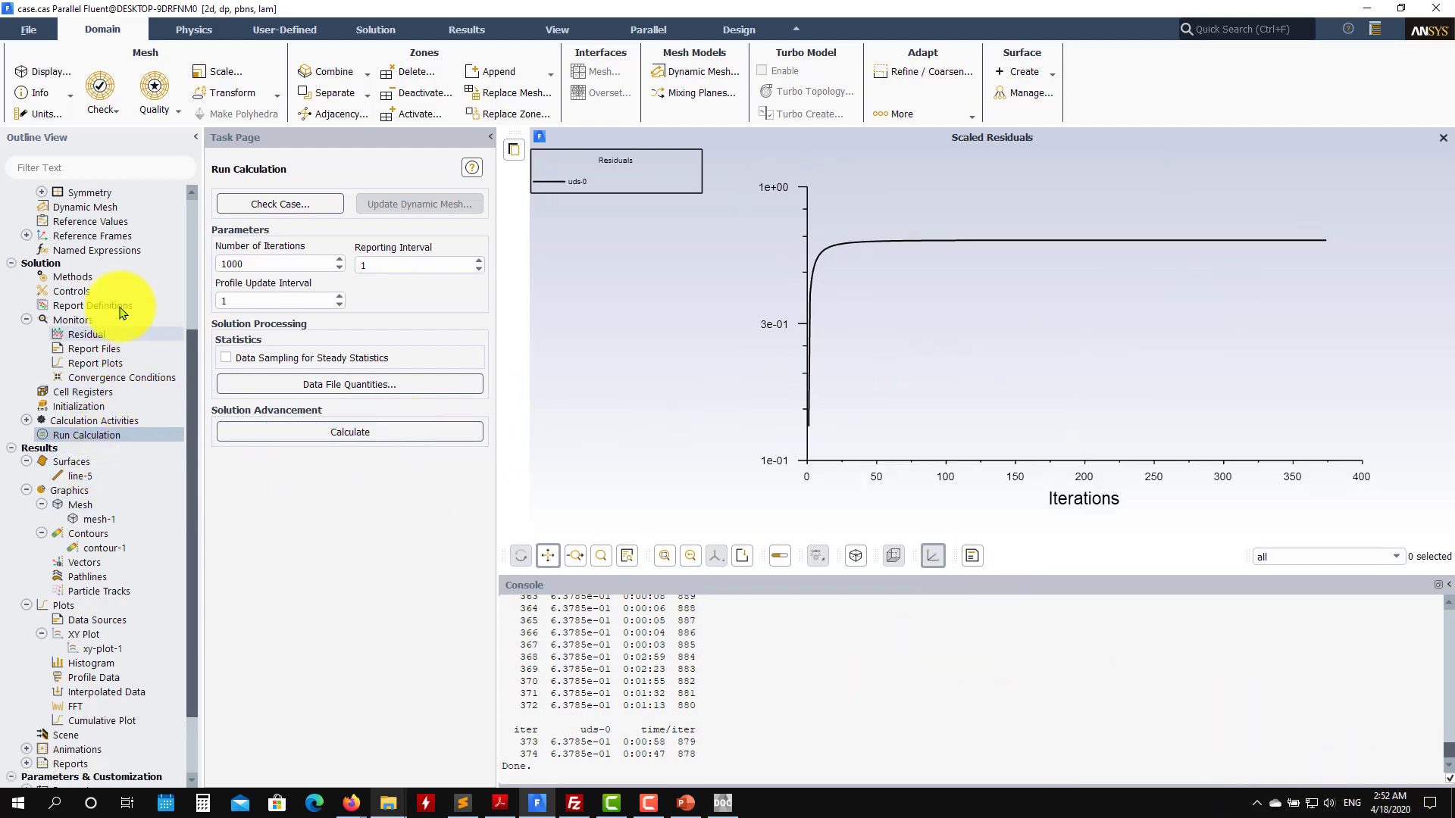
click(94, 336)
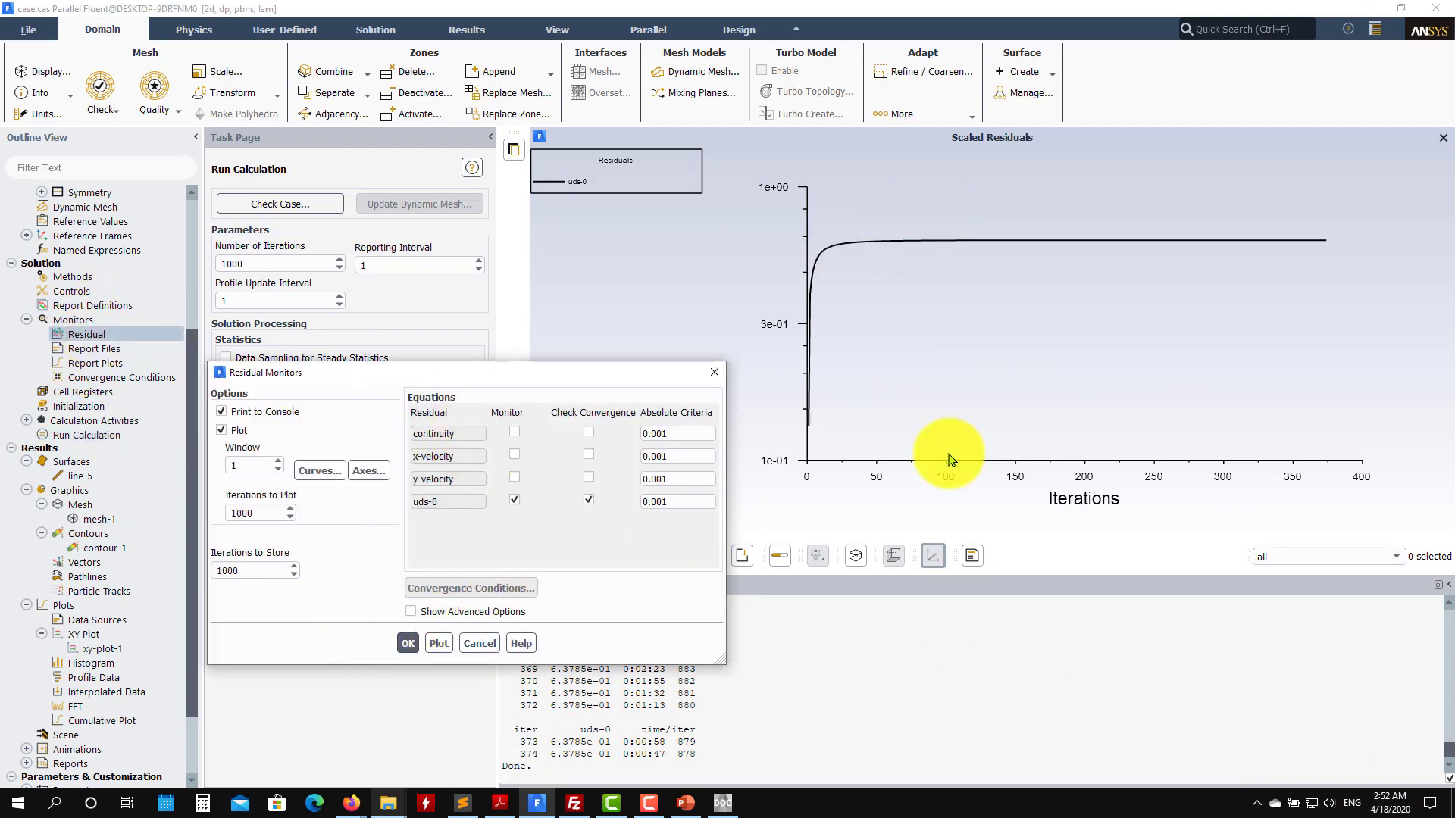
click(480, 643)
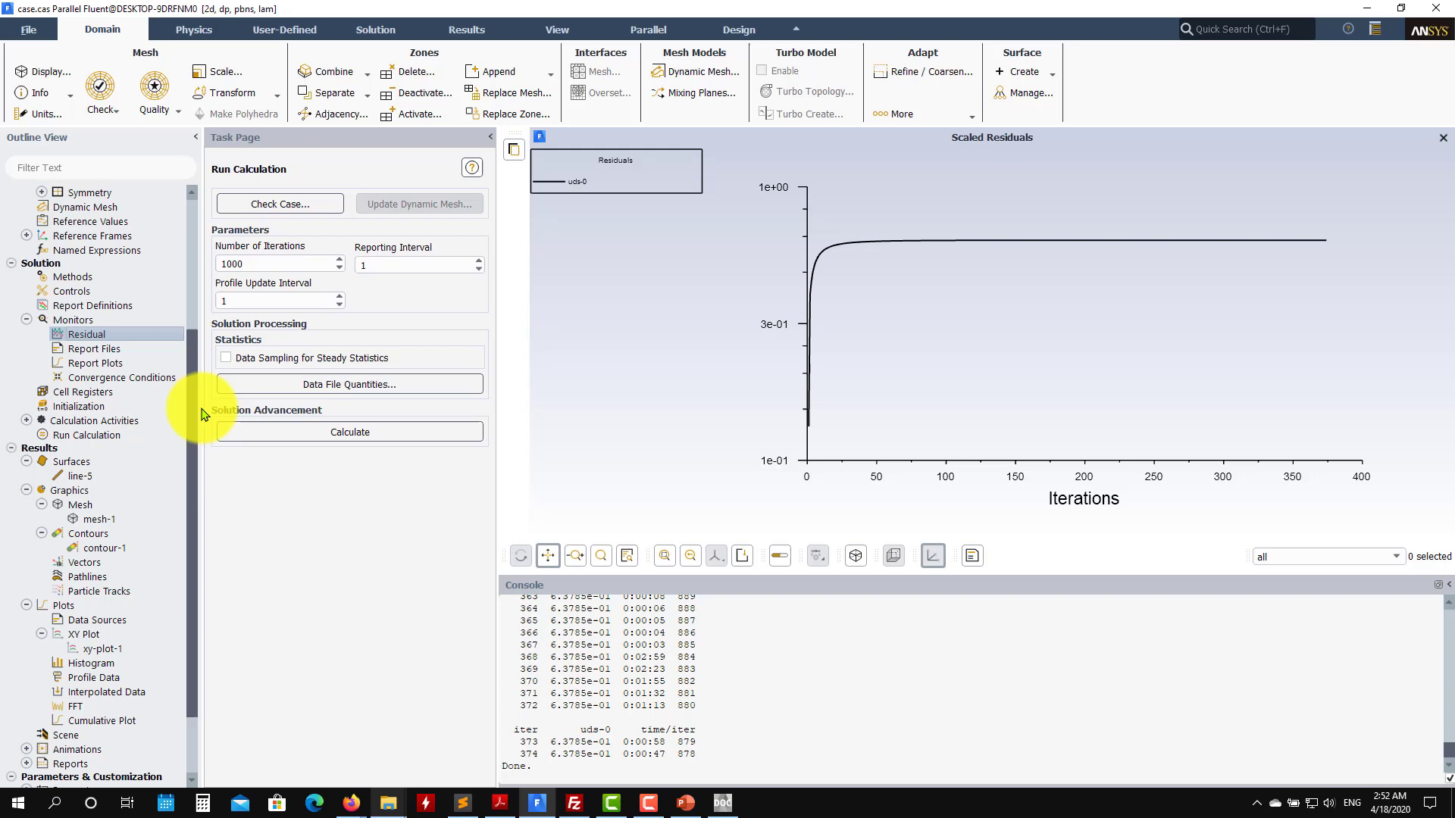
- Set the User Scalar 0 under-relaxation factor to 0.7 and continue the calculation until it converges
click(97, 294)
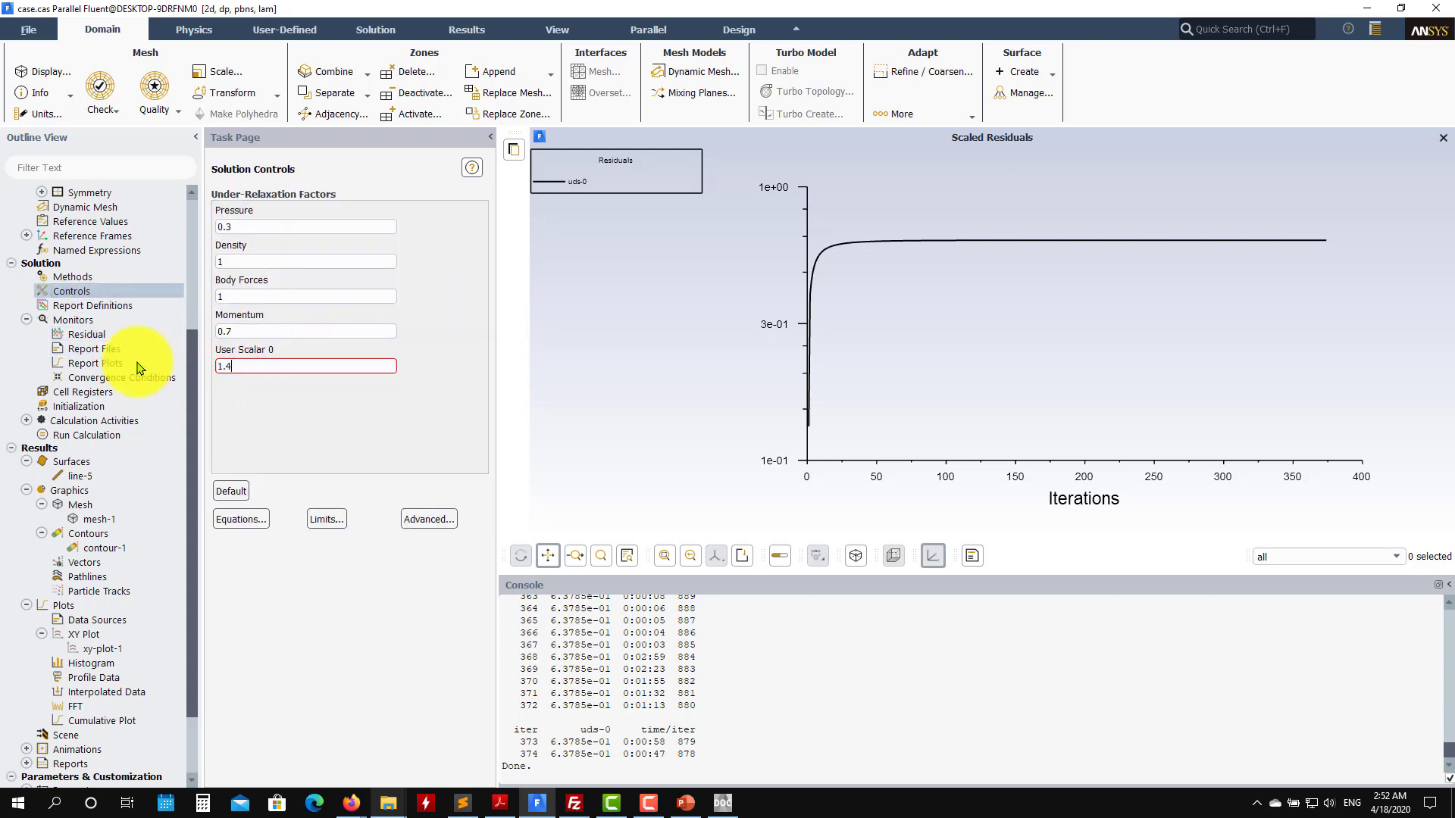
click(727, 418)
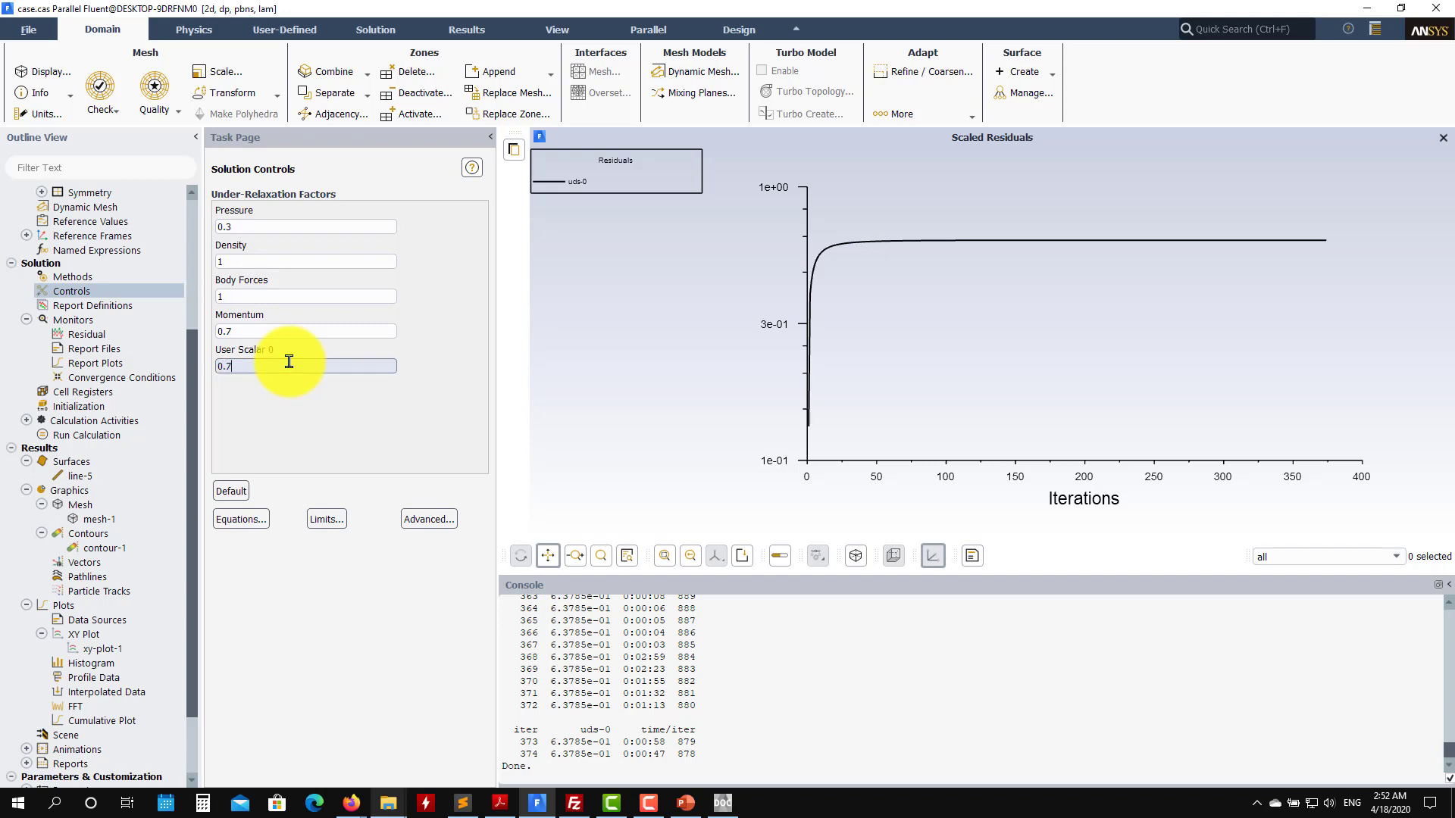
click(113, 436)
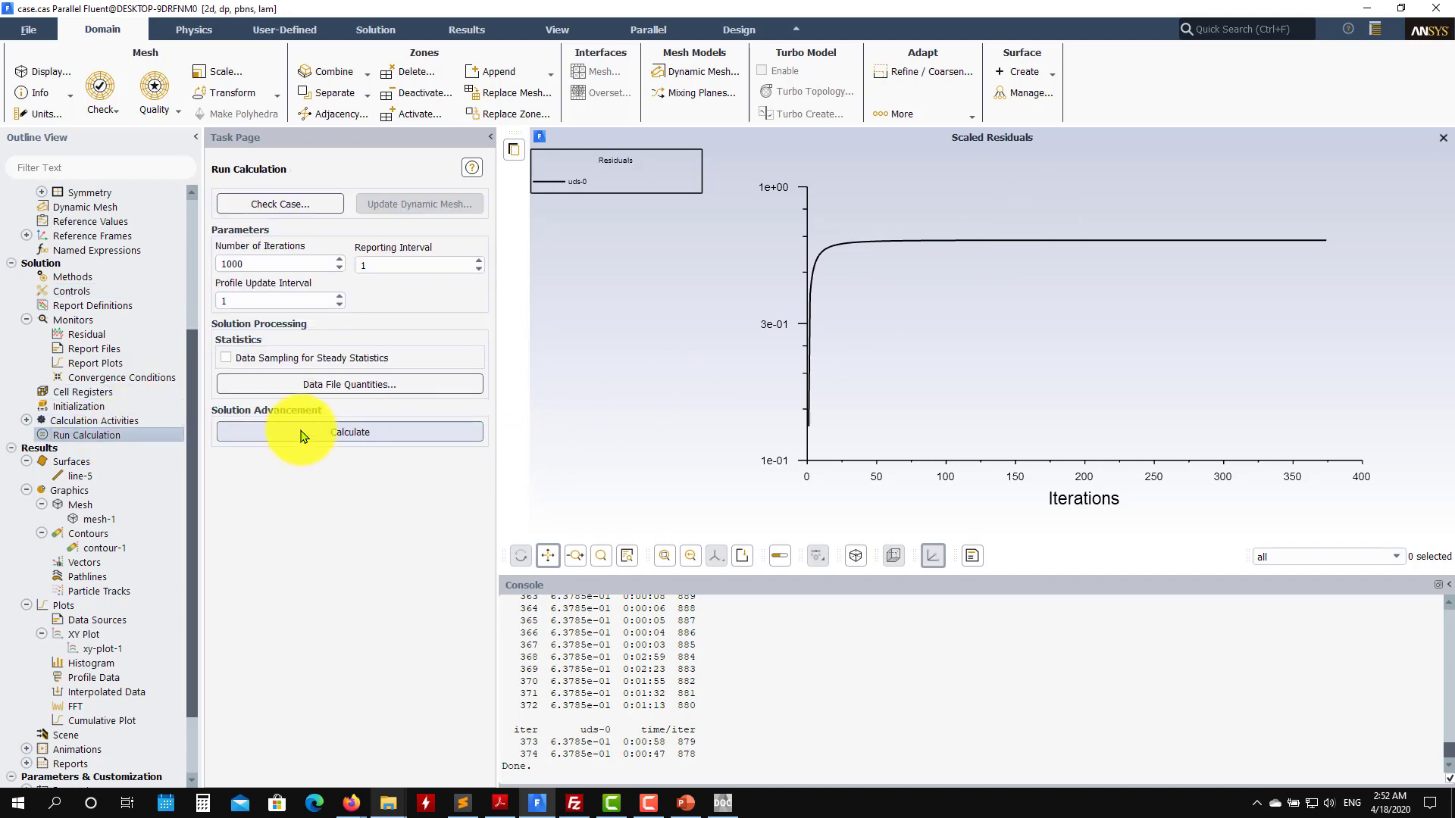
click(300, 433)
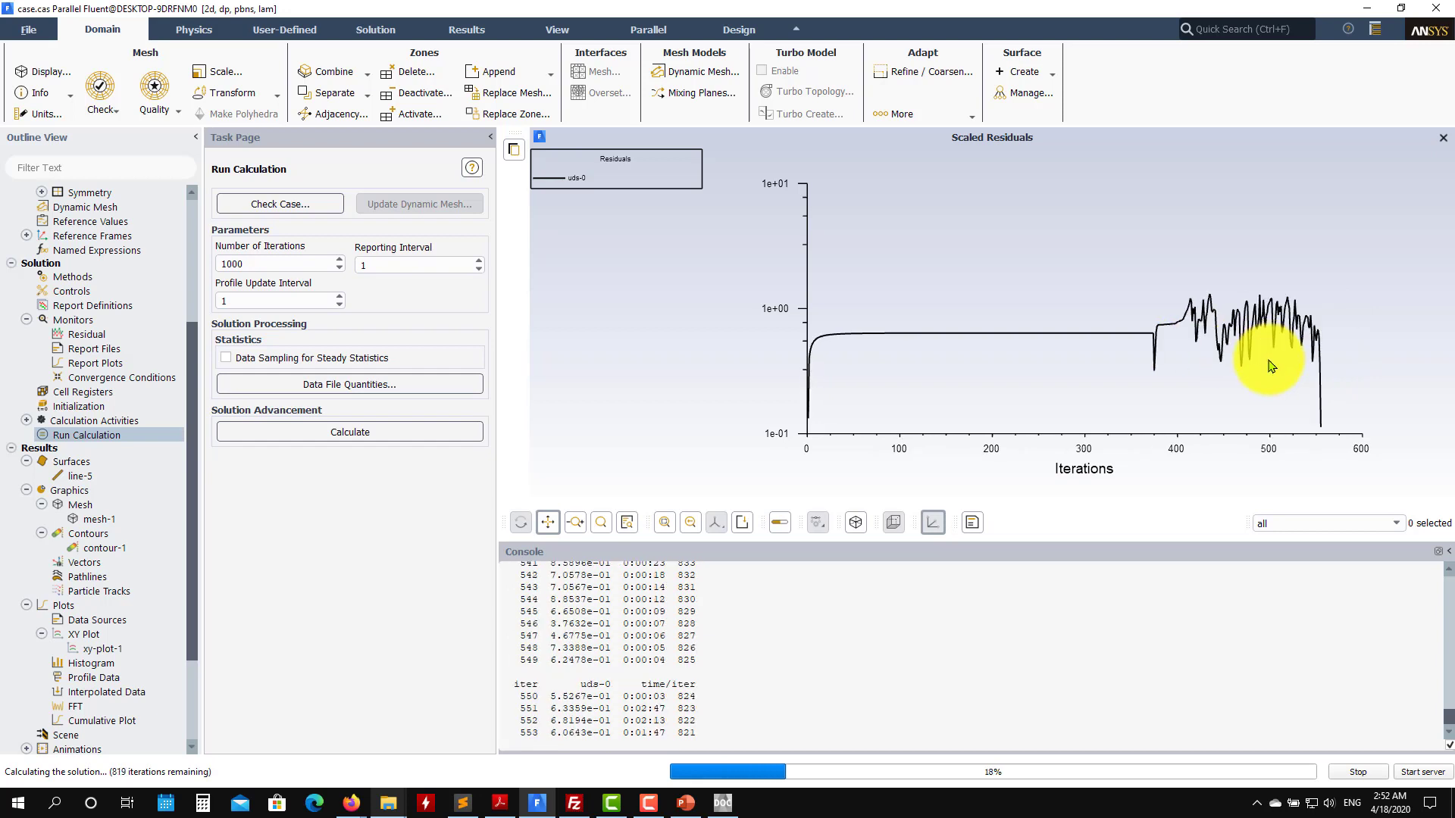
click(748, 415)
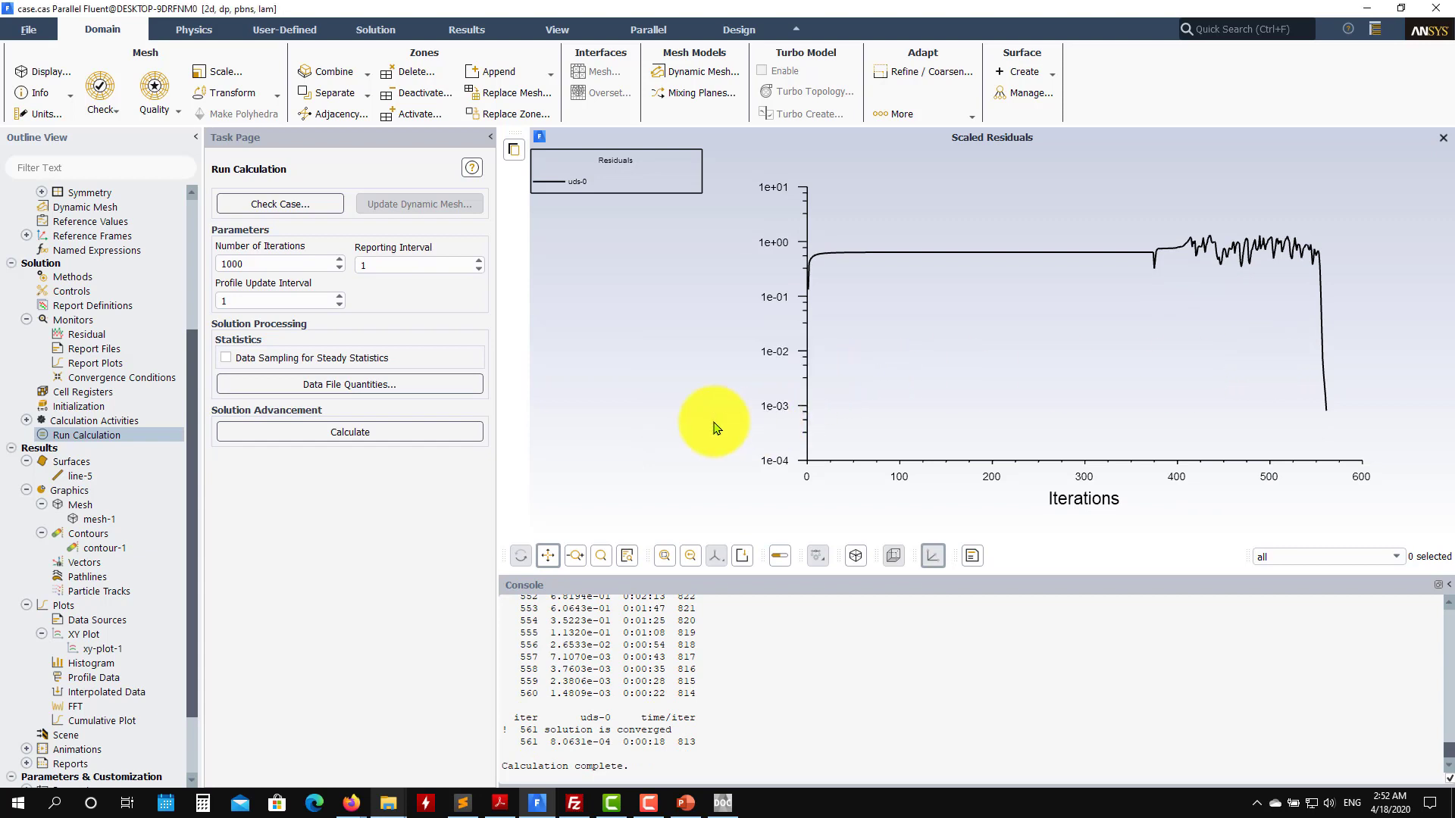
- Display the Scalar-0 contours with contour-1 and plot the scaled residuals for the 0.7 relaxation run
double_click(103, 551)
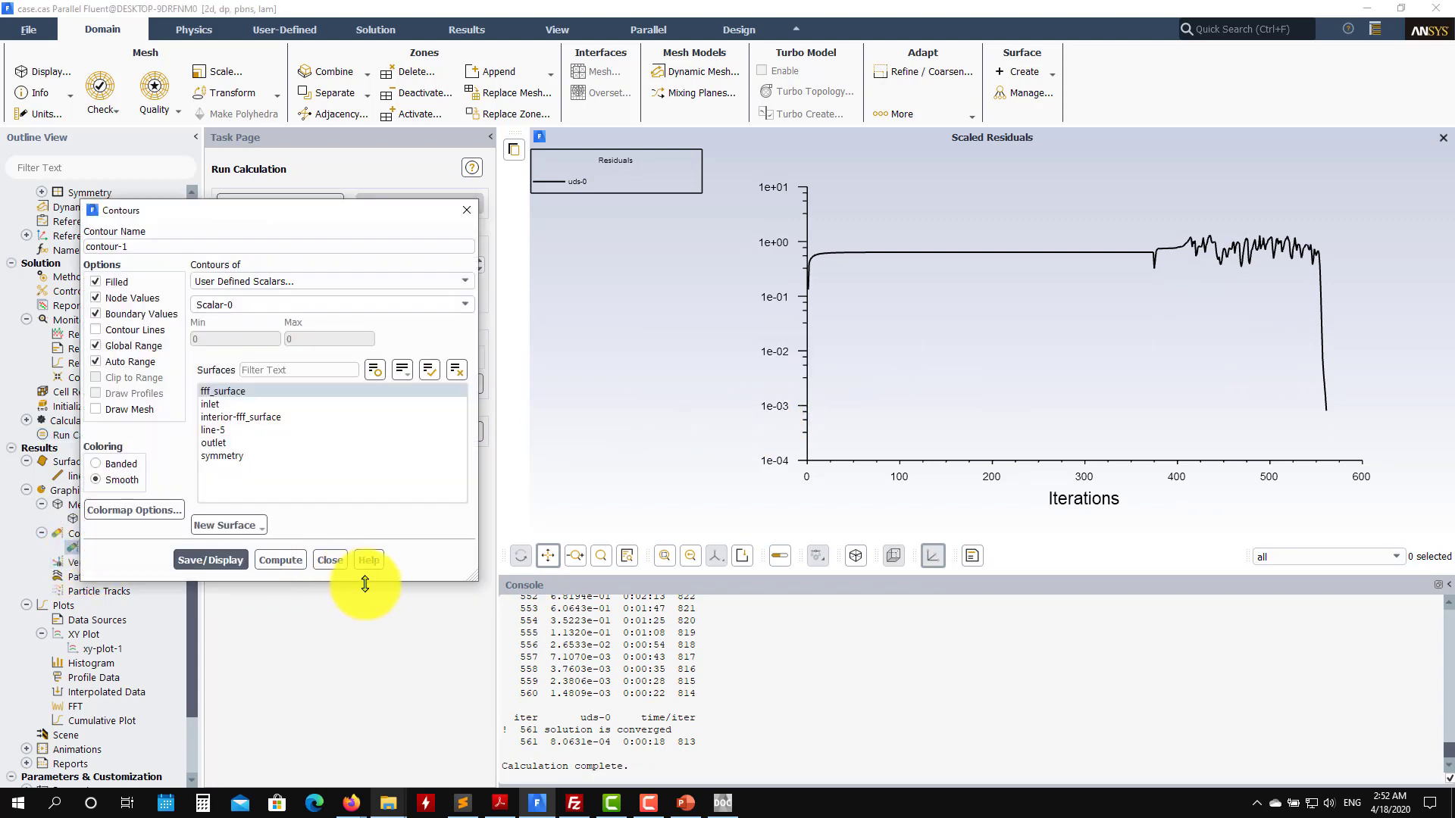
click(210, 560)
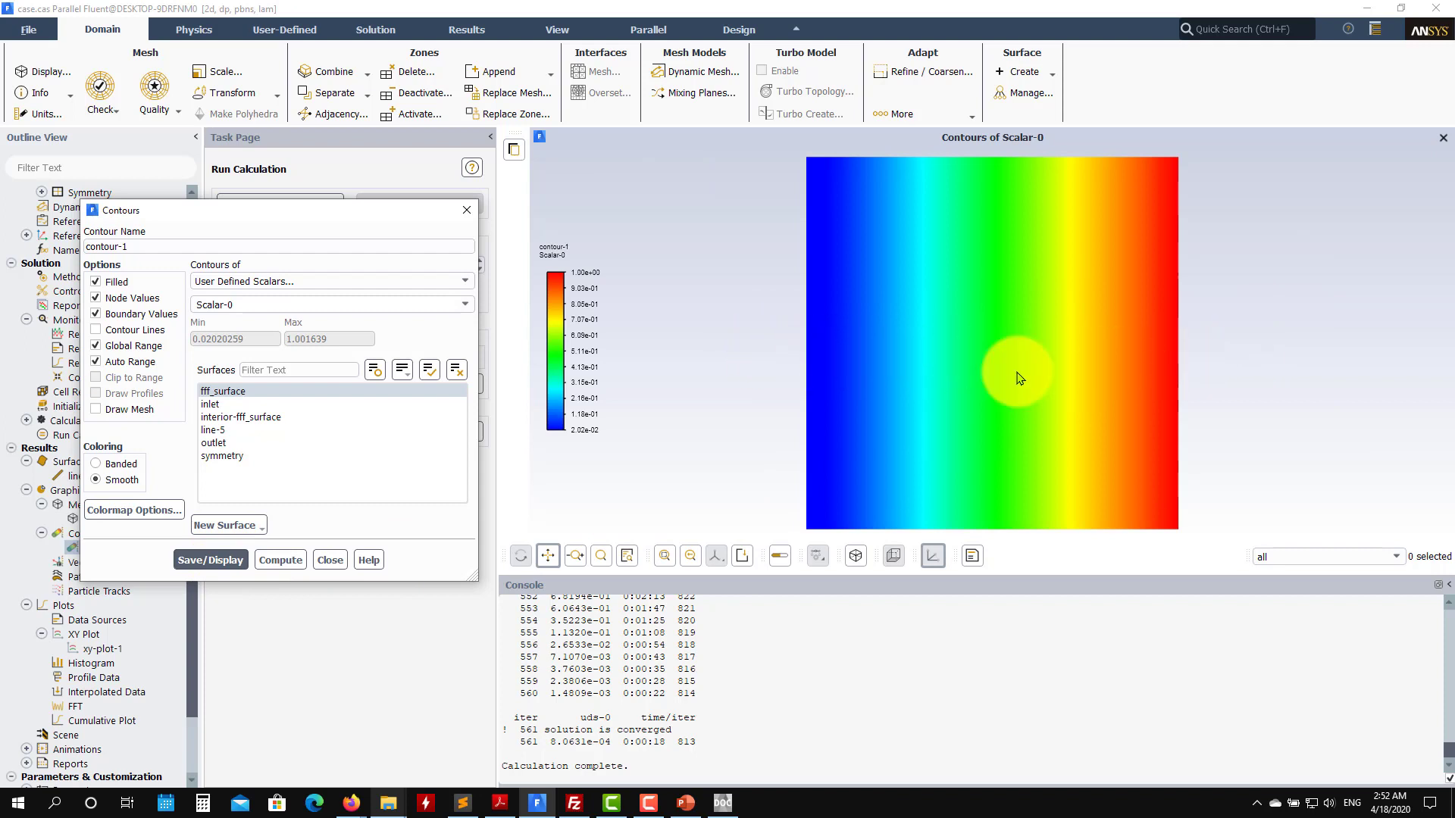
click(331, 560)
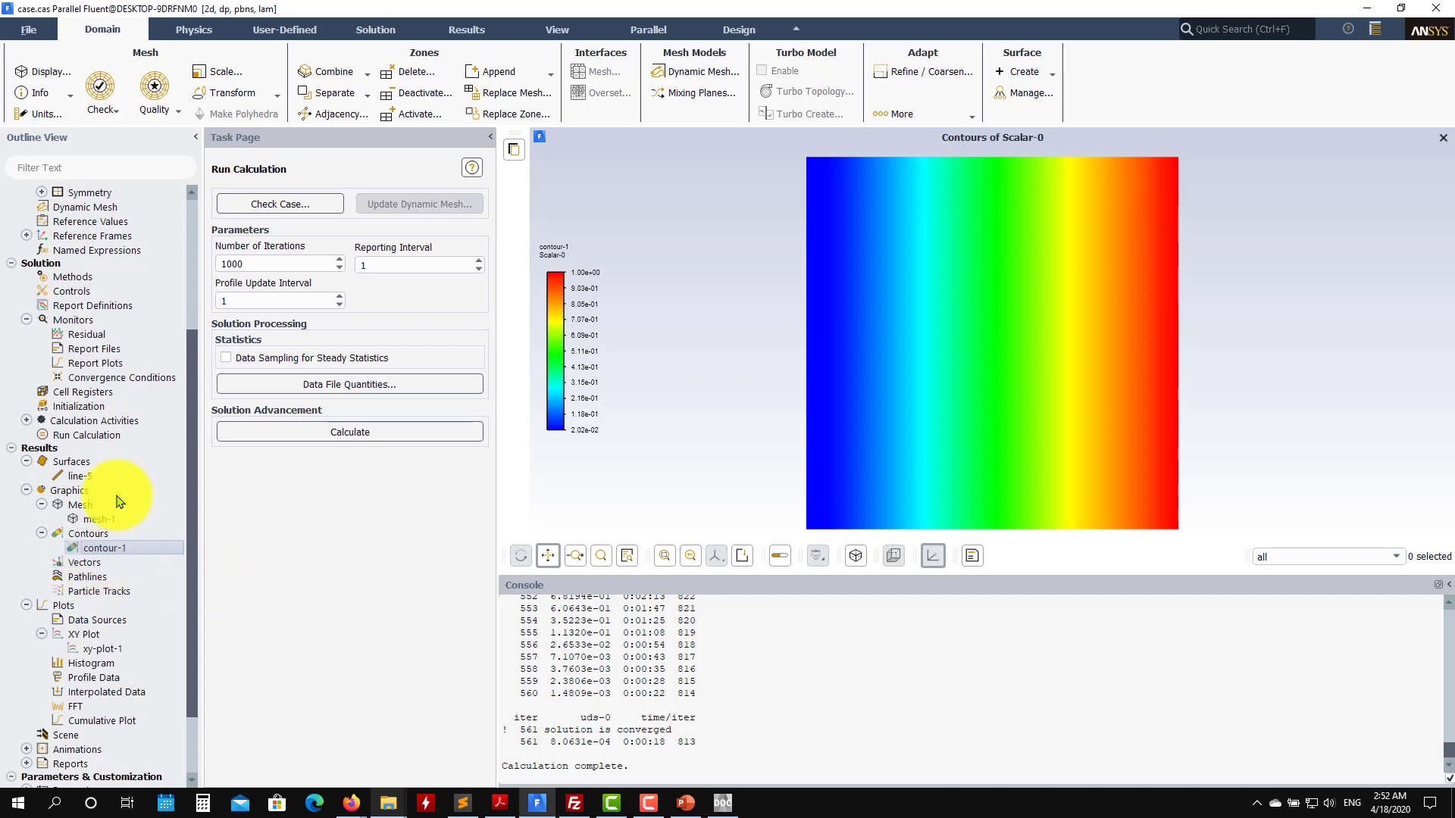
double_click(105, 334)
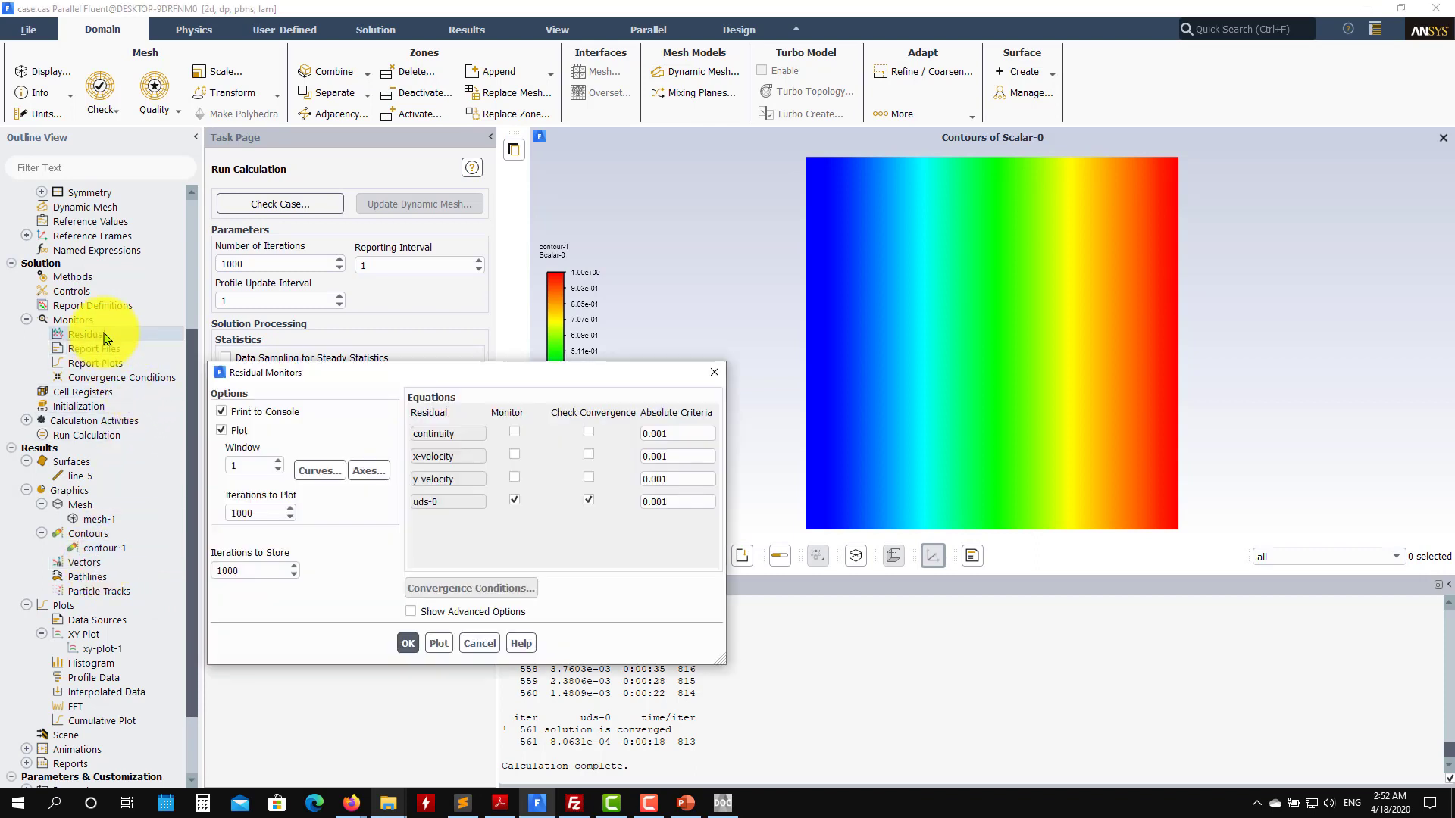
click(439, 644)
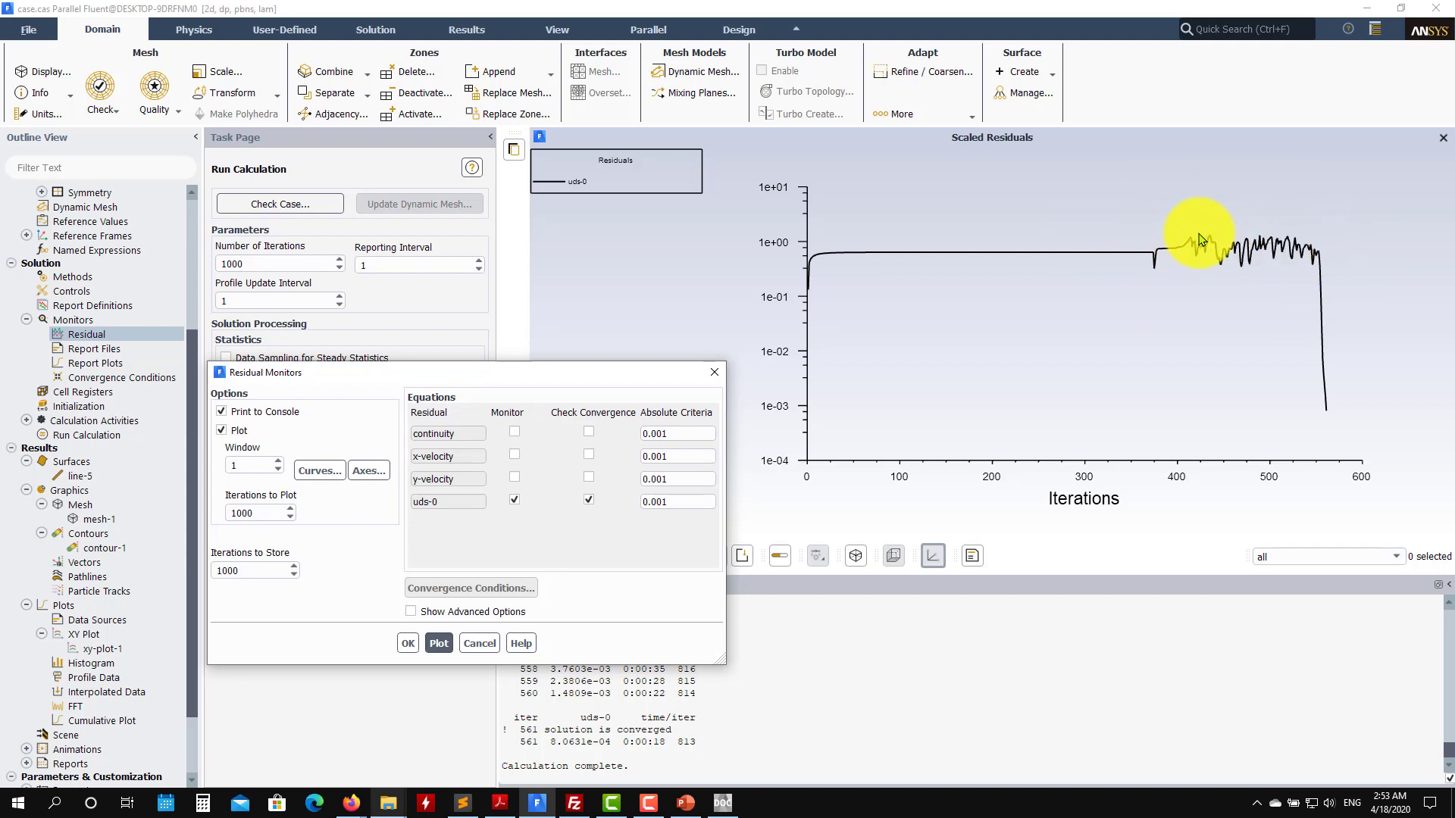
click(480, 643)
- Plot Scalar-0 along line-5 with xy-plot-1 for the run with the 0.7 relaxation factor
double_click(125, 653)
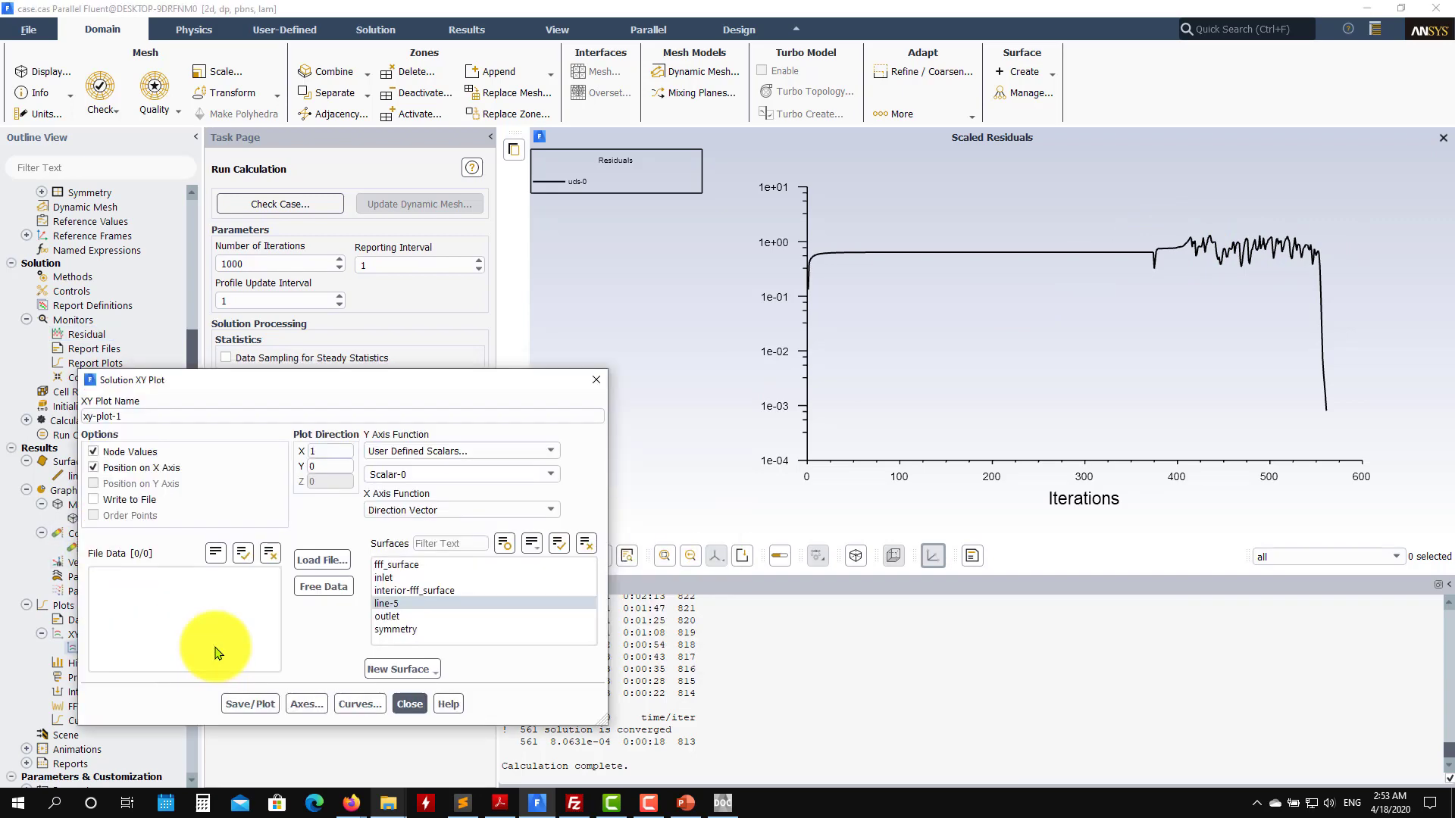
click(250, 703)
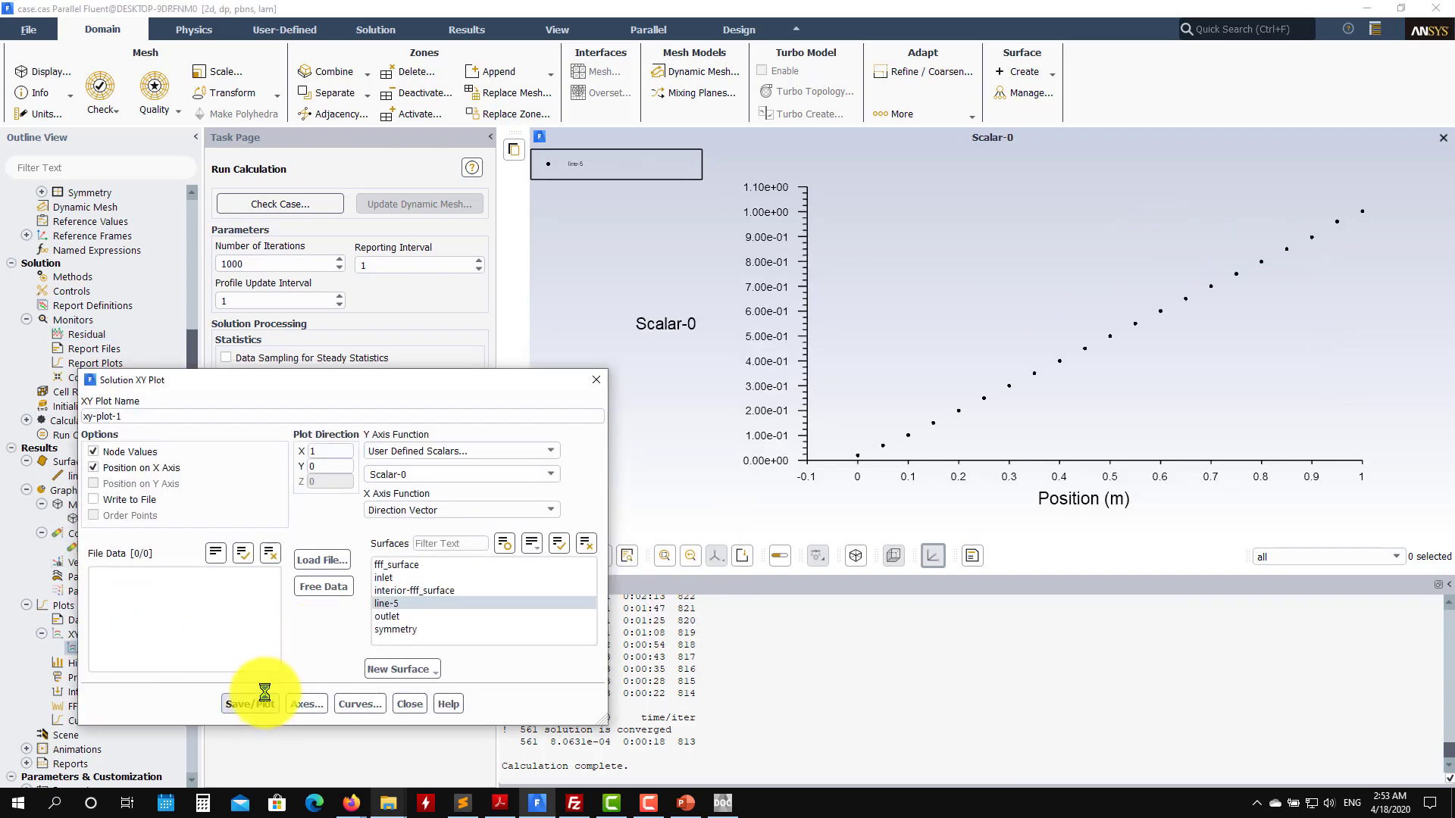
click(409, 704)
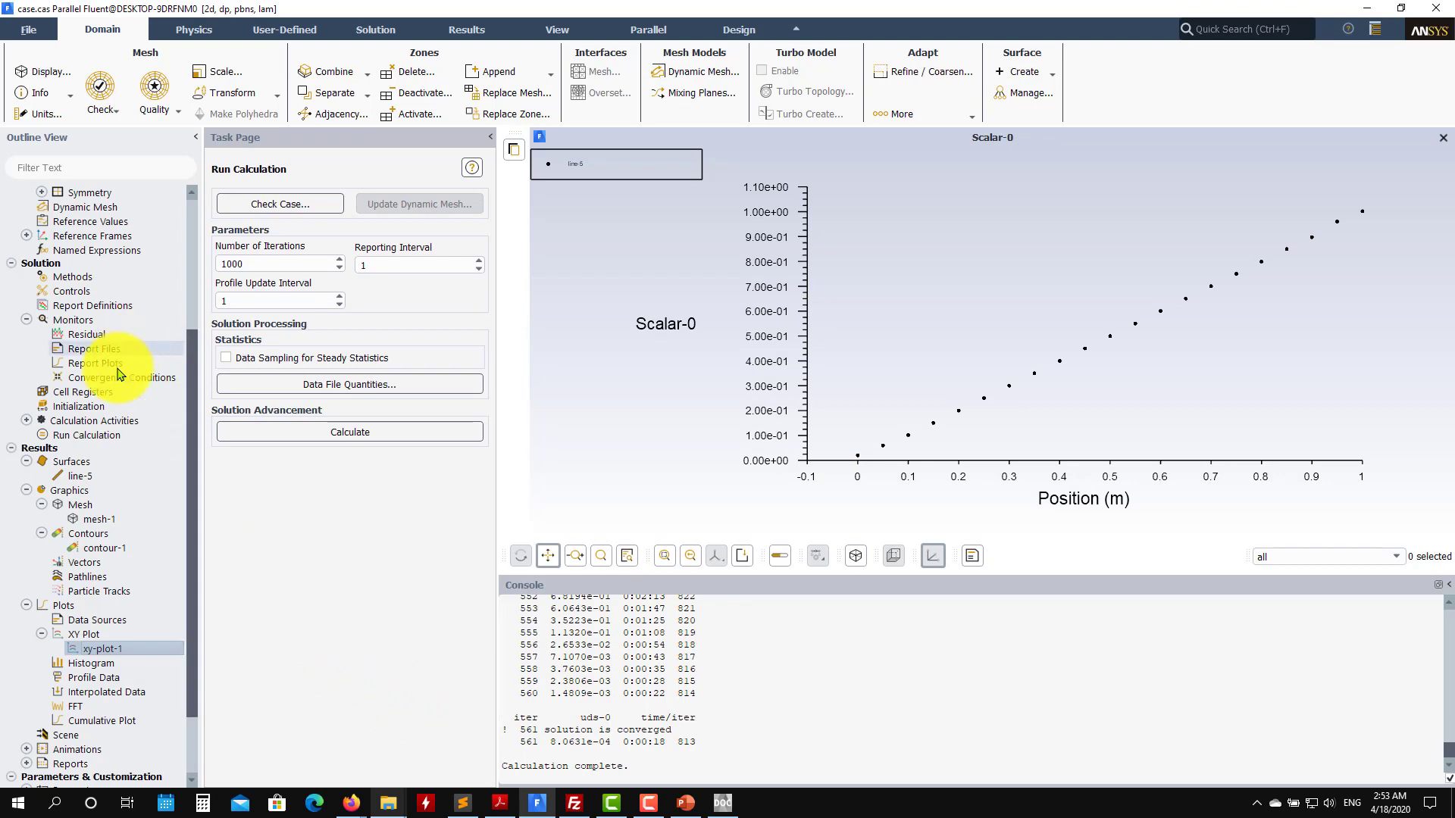
- Switch the solver time setting to Transient and set the transient formulation to Second Order Implicit
click(92, 292)
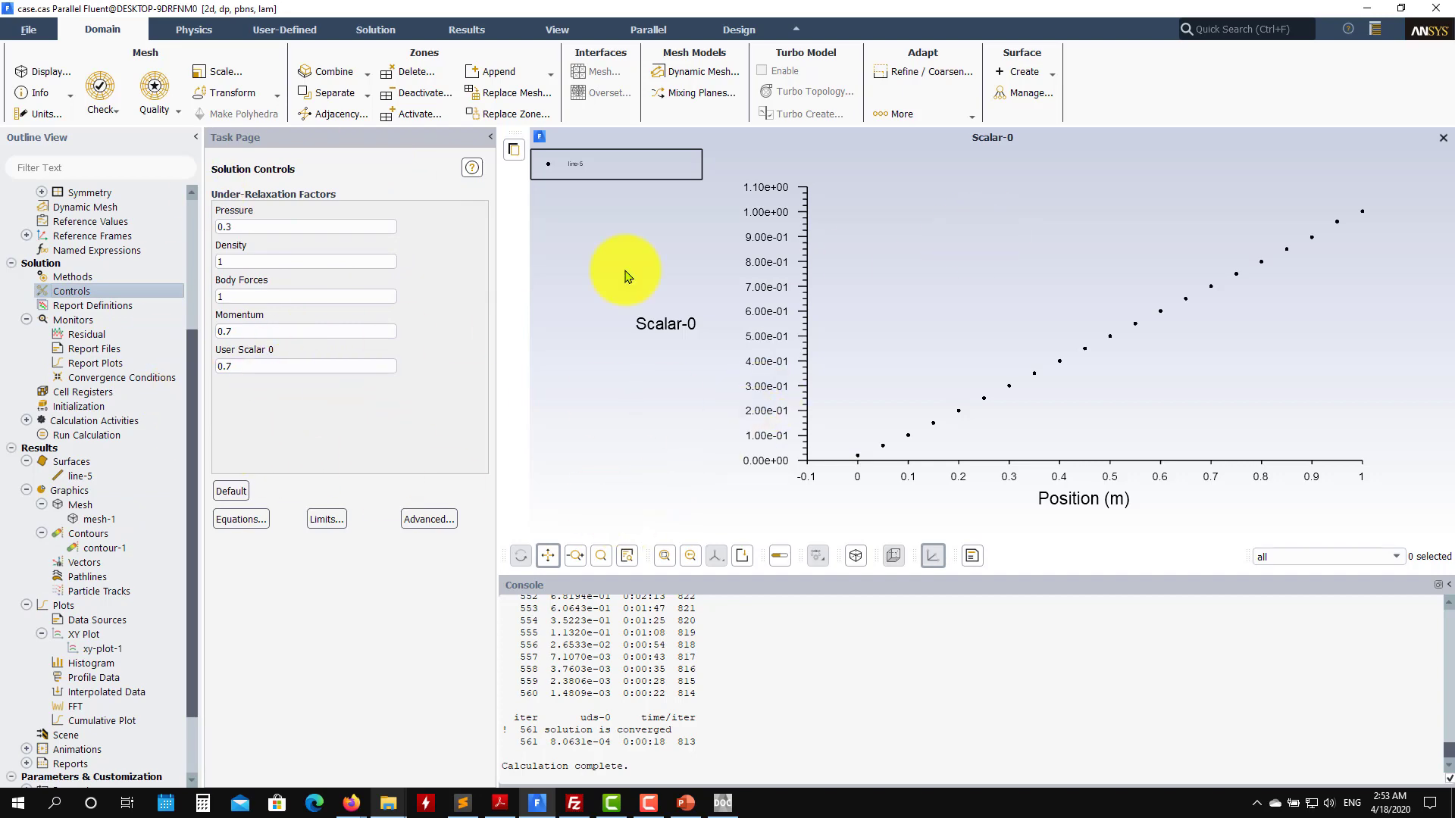
drag(194, 374, 184, 248)
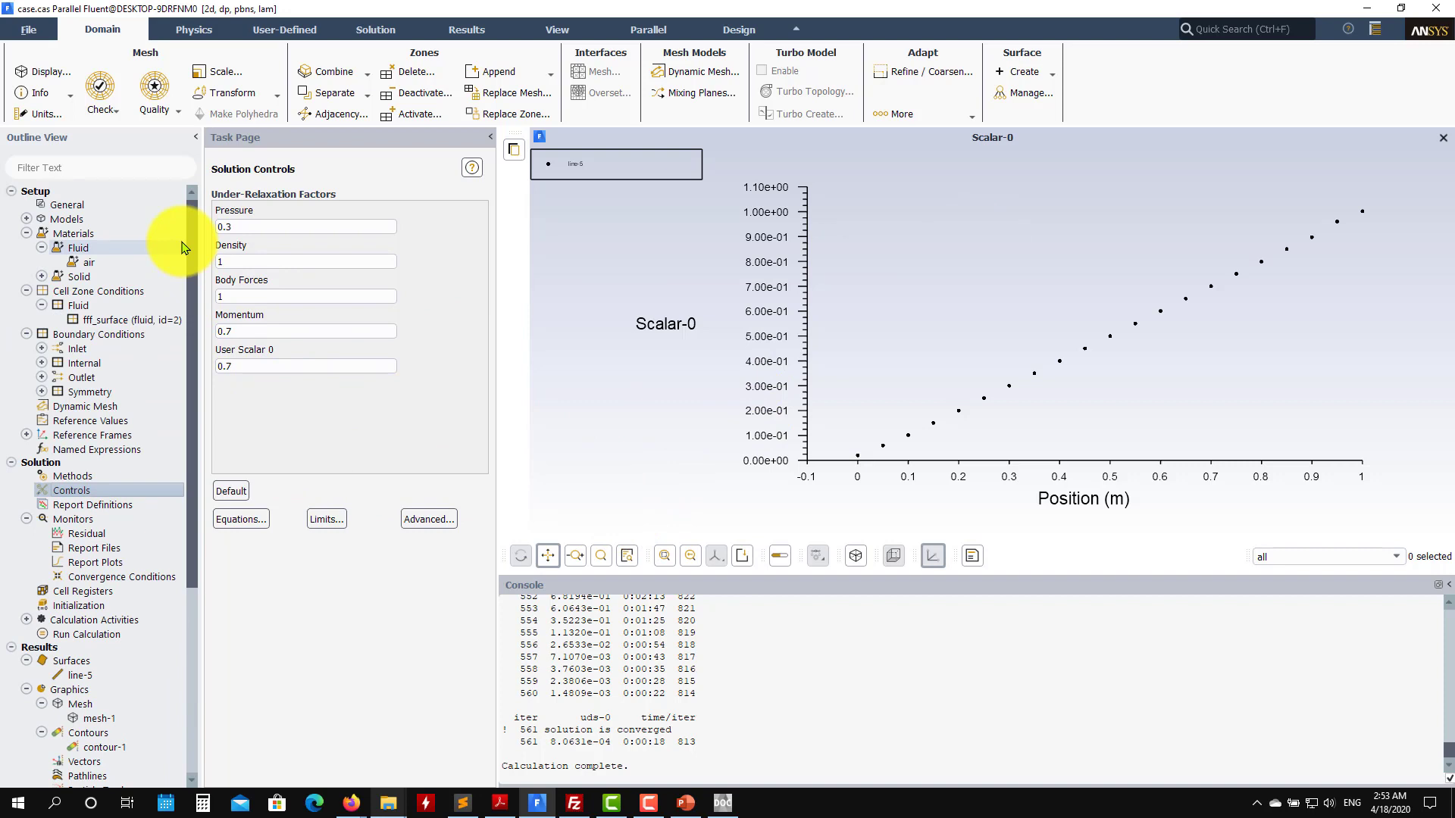
click(107, 212)
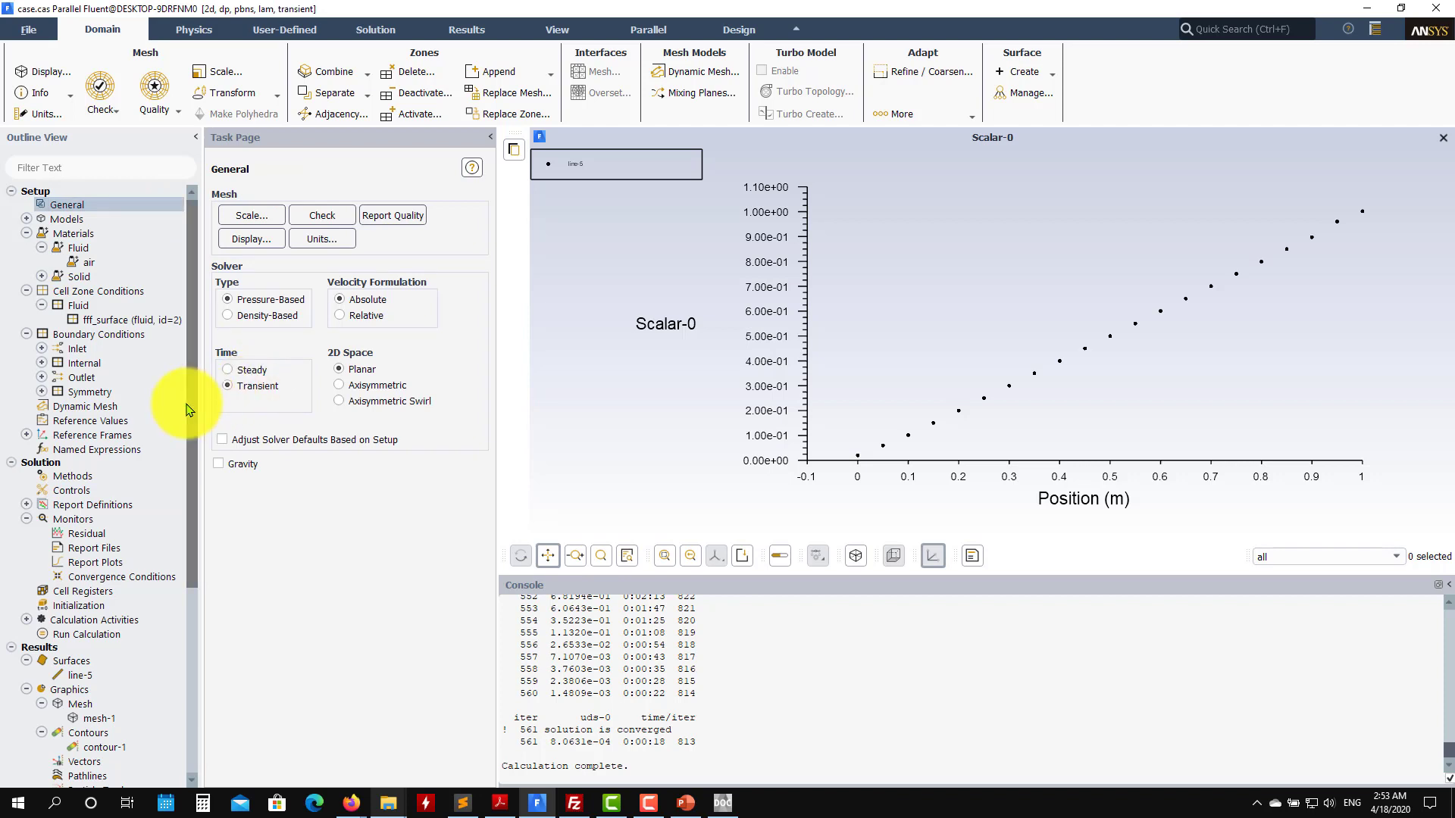
click(82, 477)
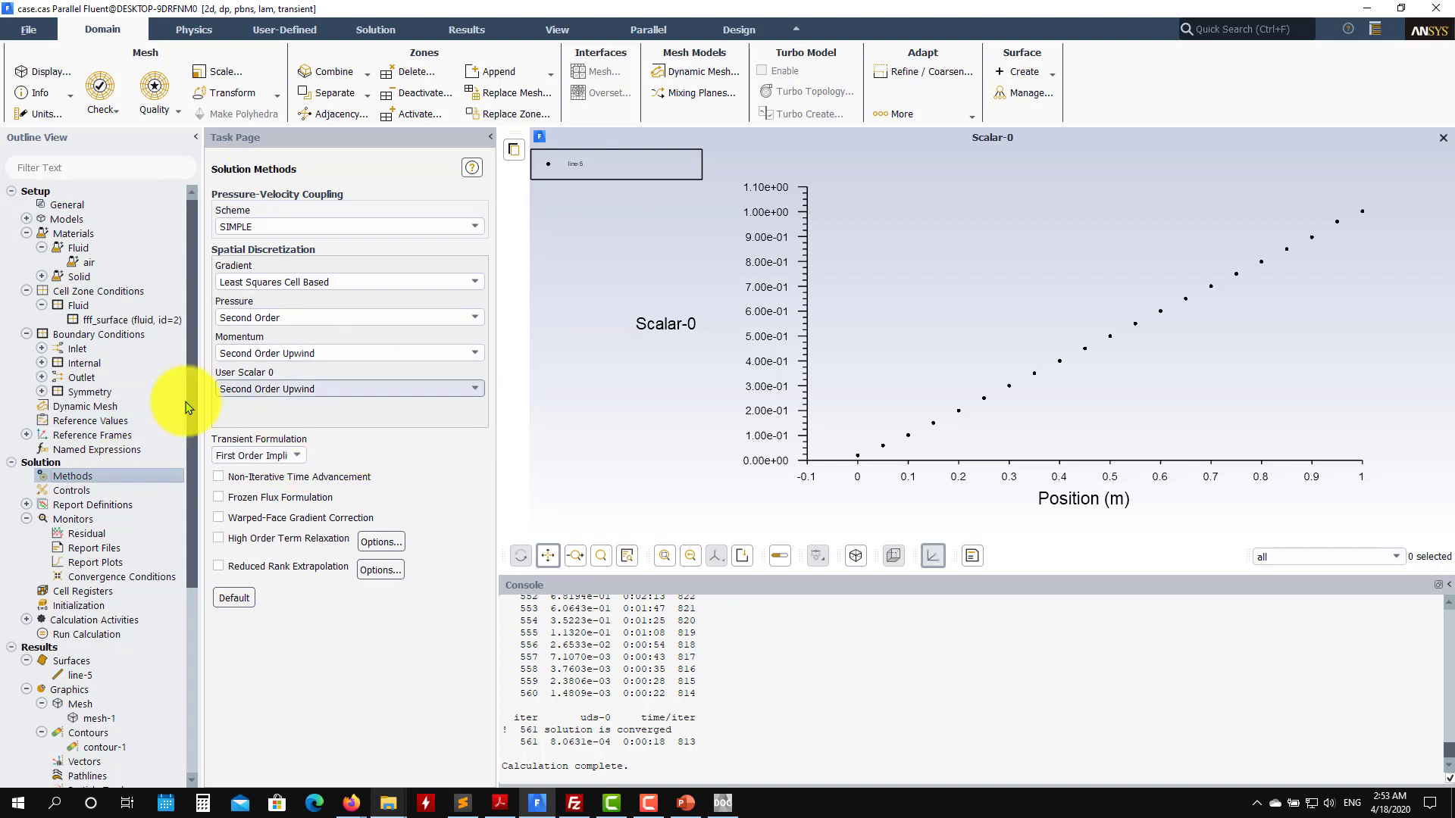
click(298, 456)
click(303, 483)
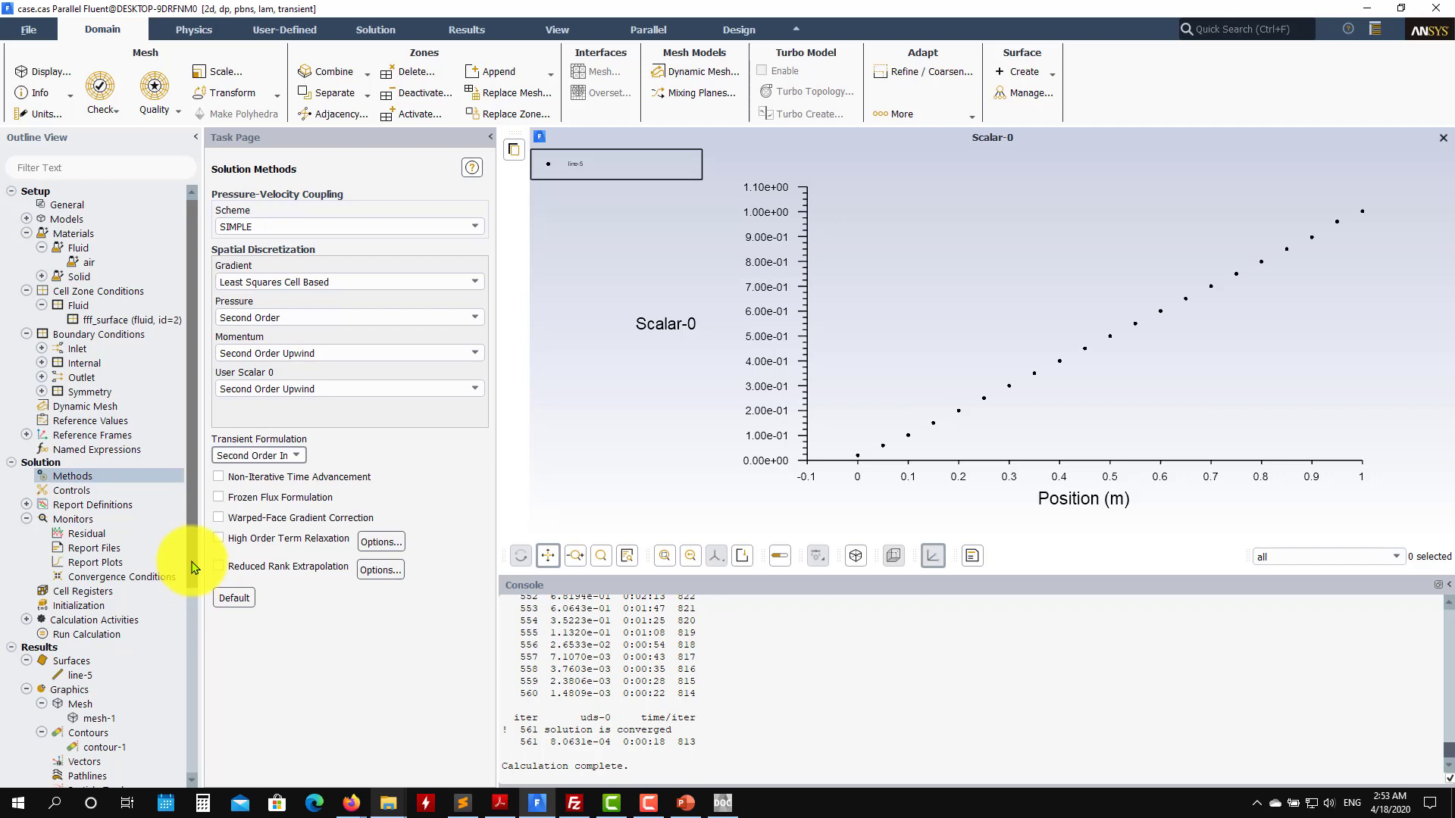
- Set the under-relaxation factors for pressure, density and body forces to 0.7
click(55, 489)
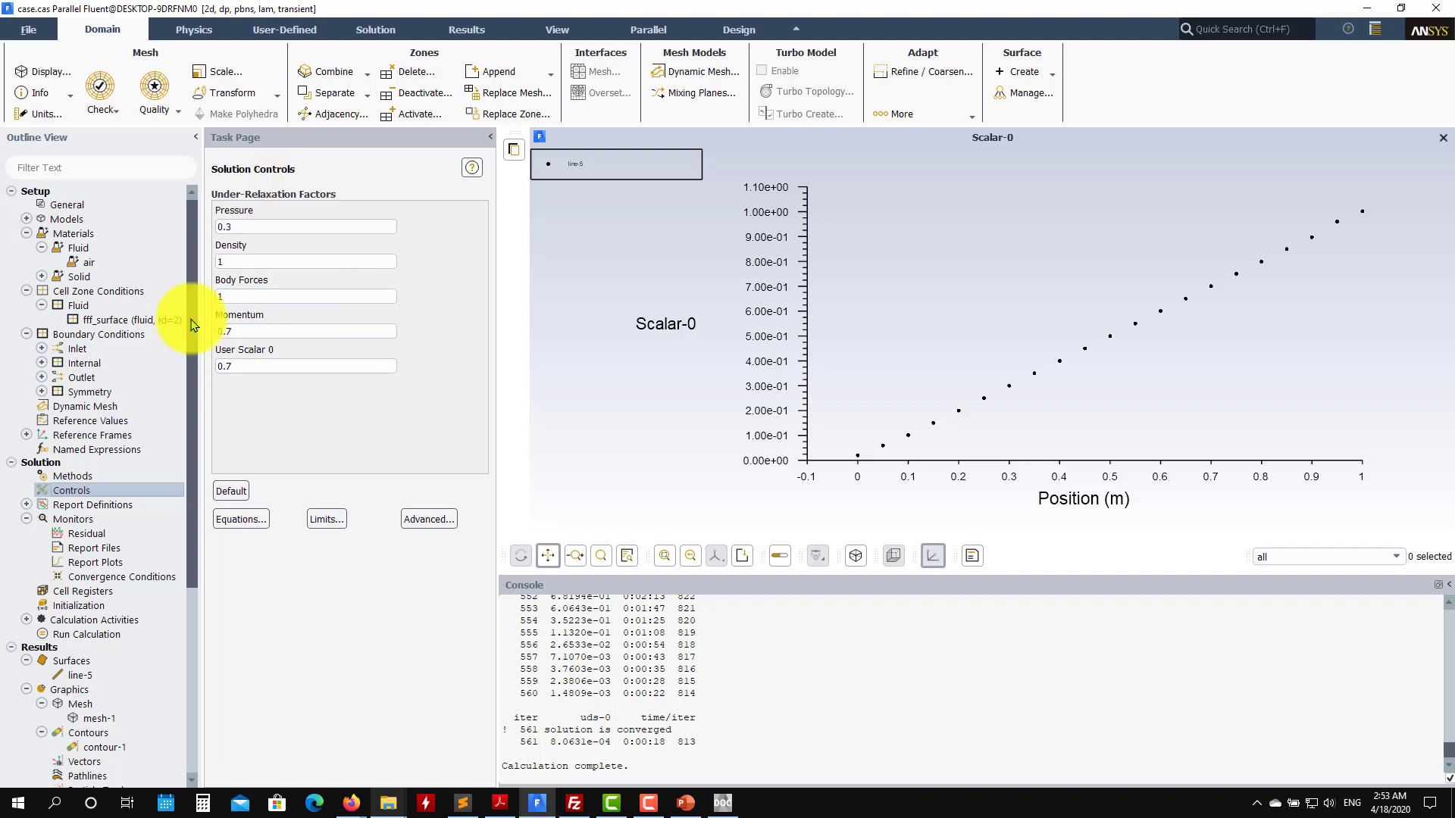
click(274, 227)
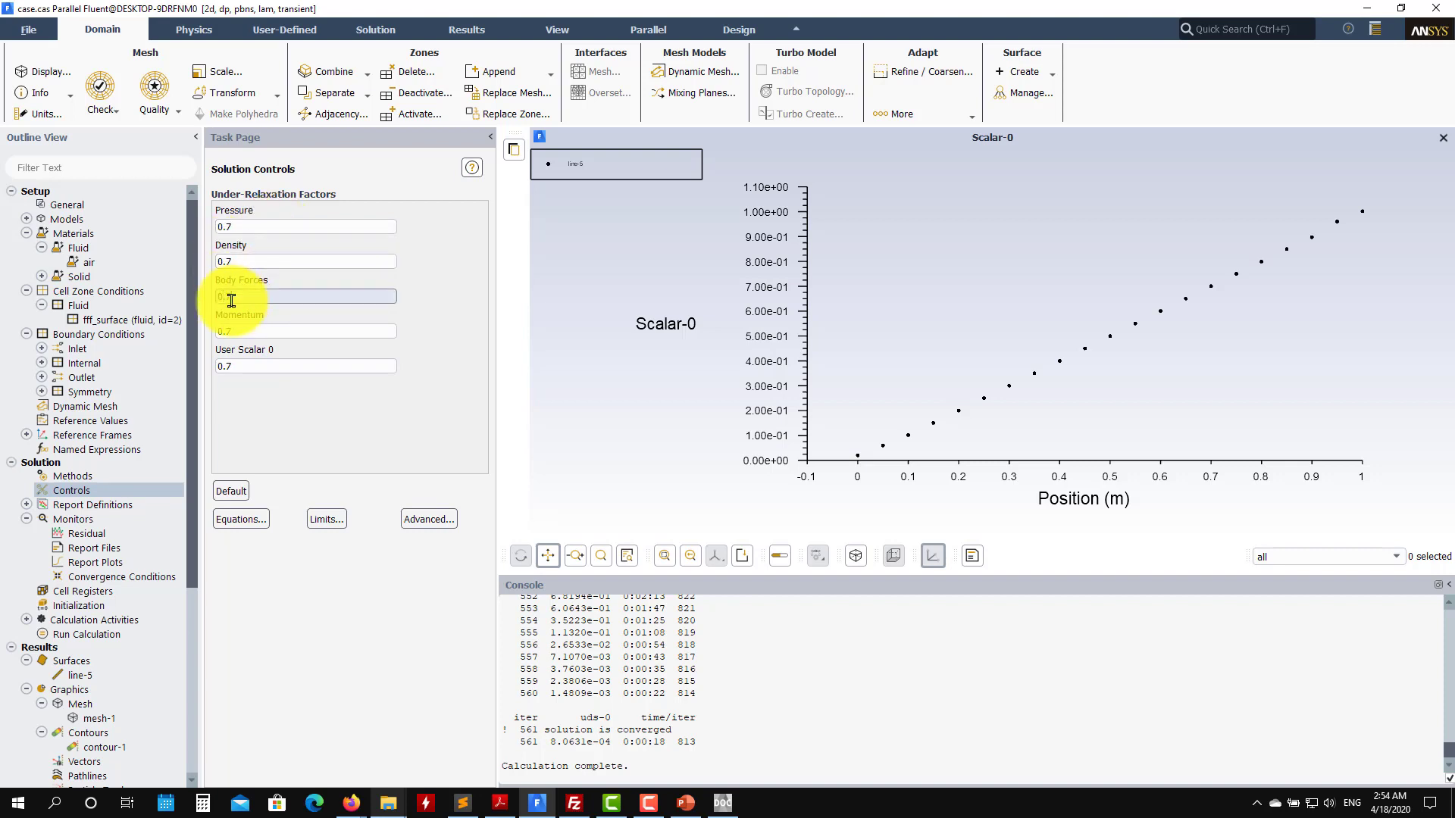
click(231, 298)
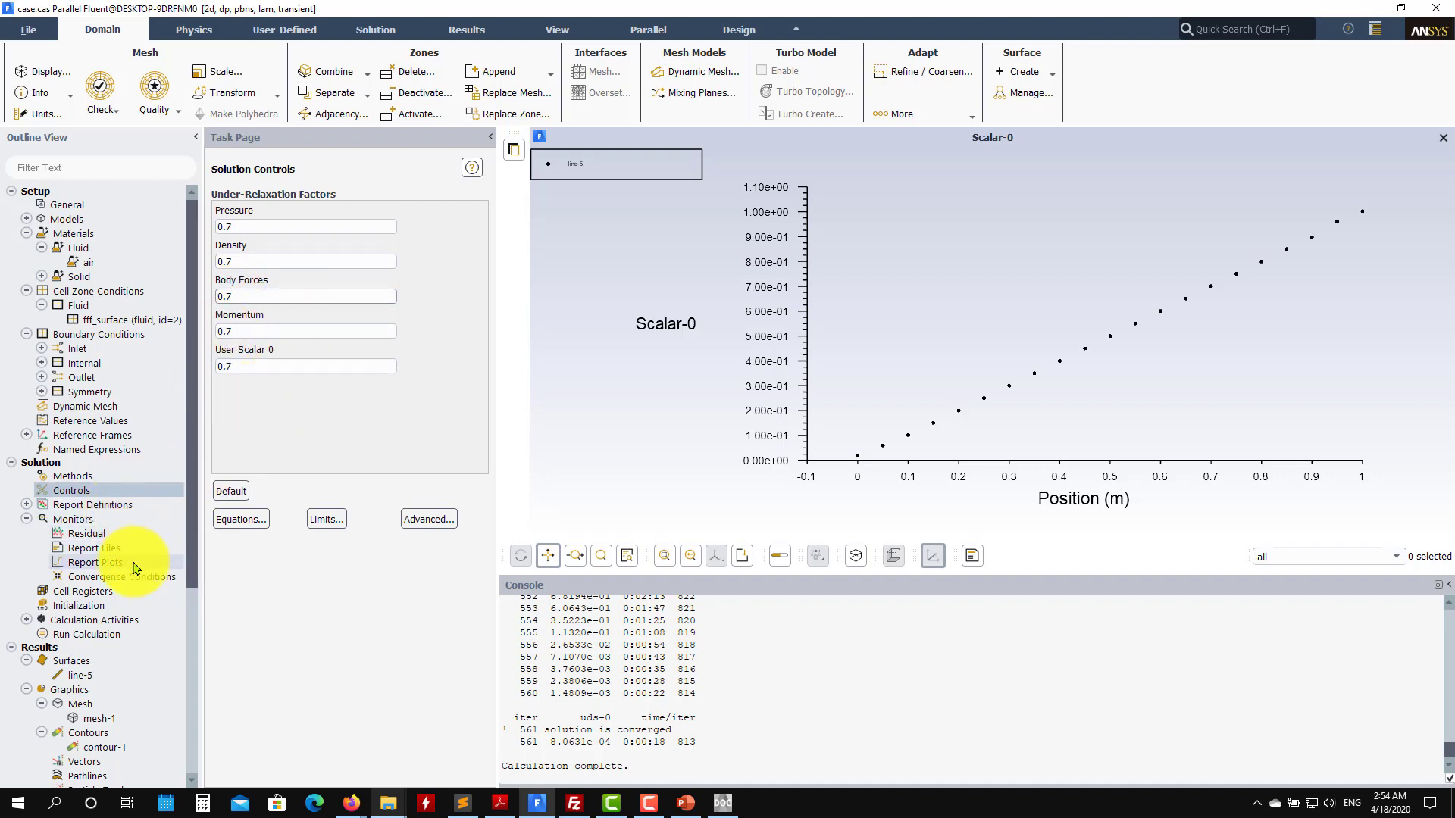
- Reinitialize the solution with Standard Initialization, discarding the unsaved data
click(85, 605)
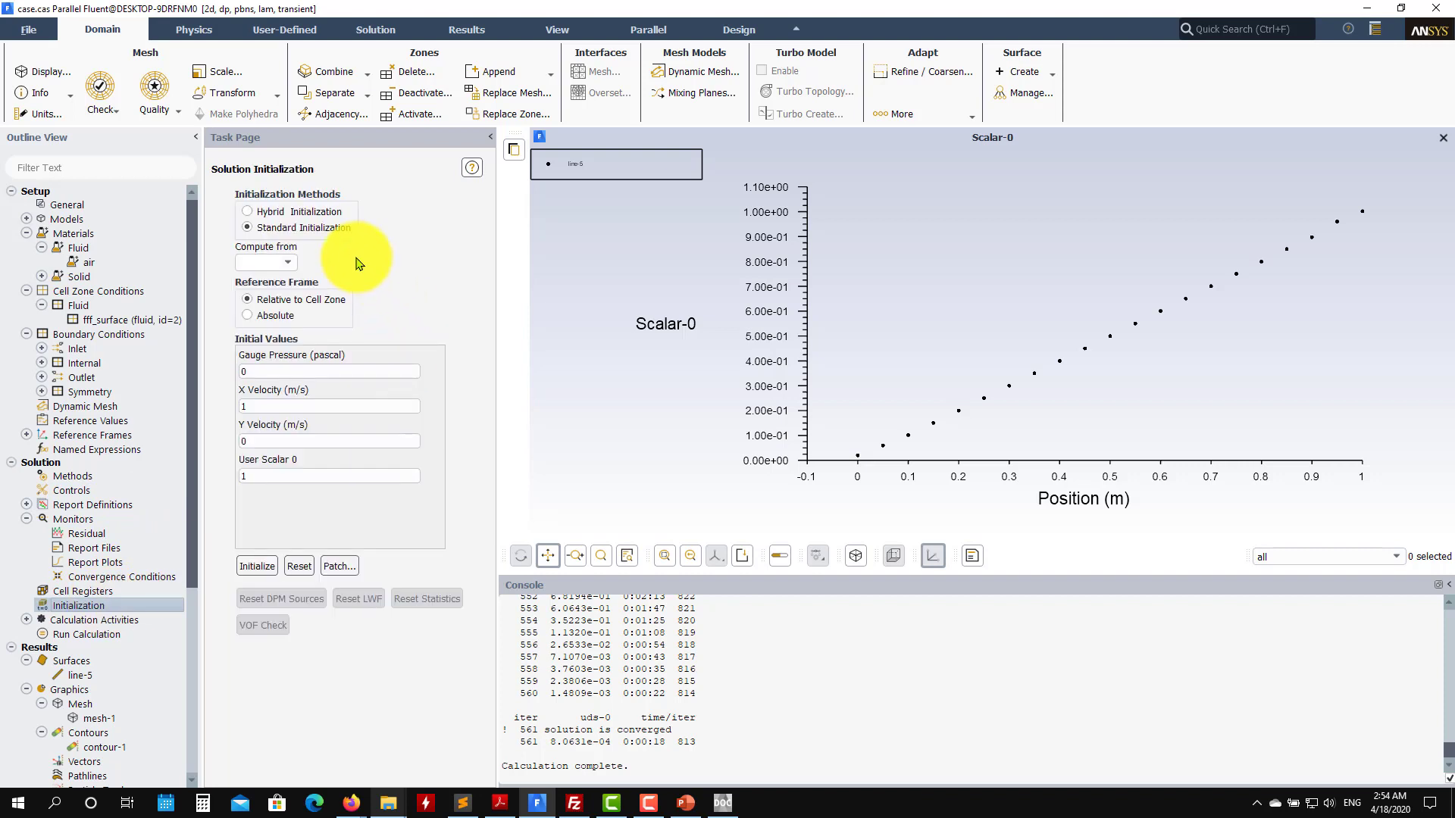
click(256, 566)
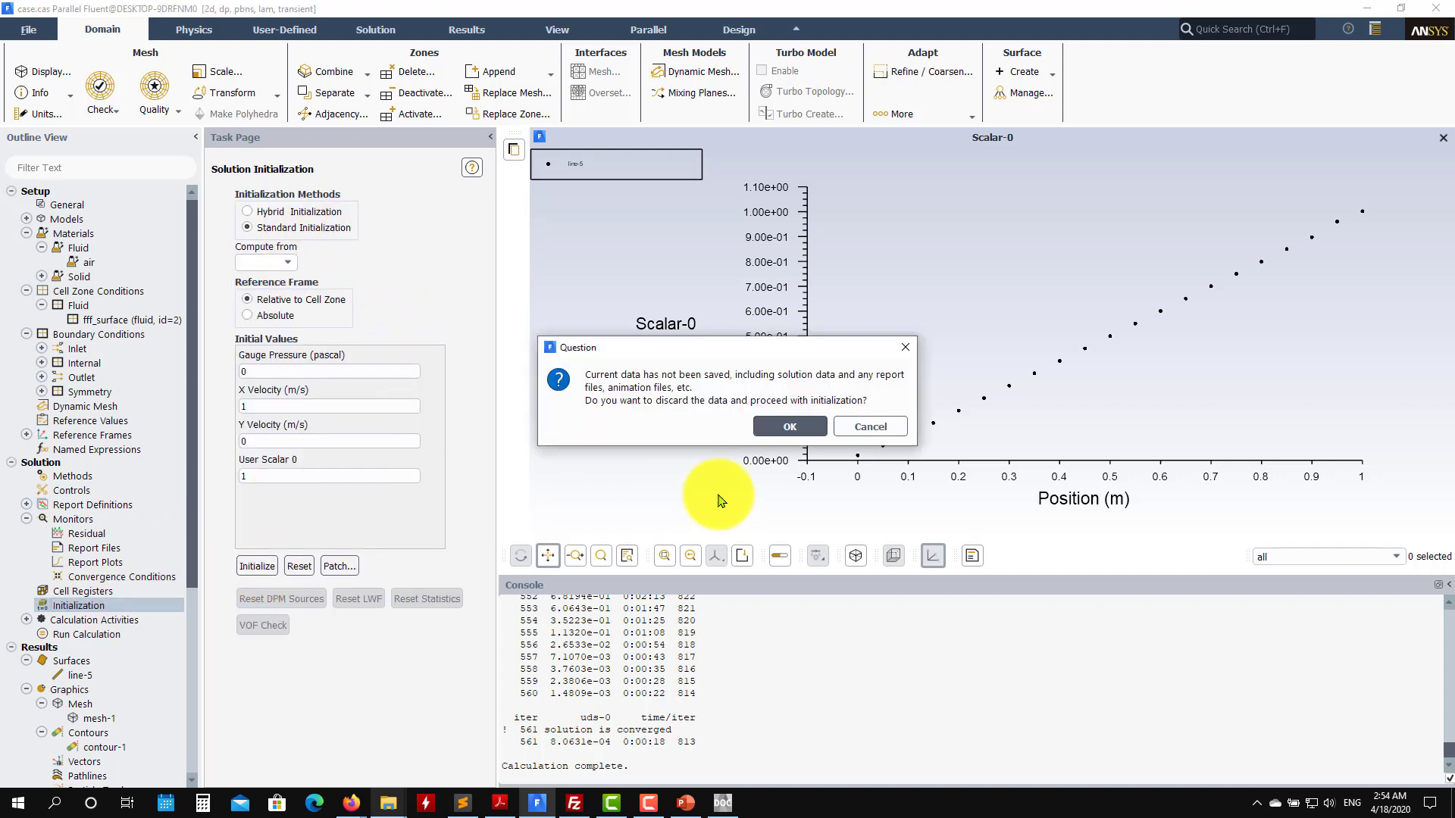
click(776, 422)
- Run the transient calculation for 20 time steps of 0.1 s with at most 20 iterations per time step
click(114, 634)
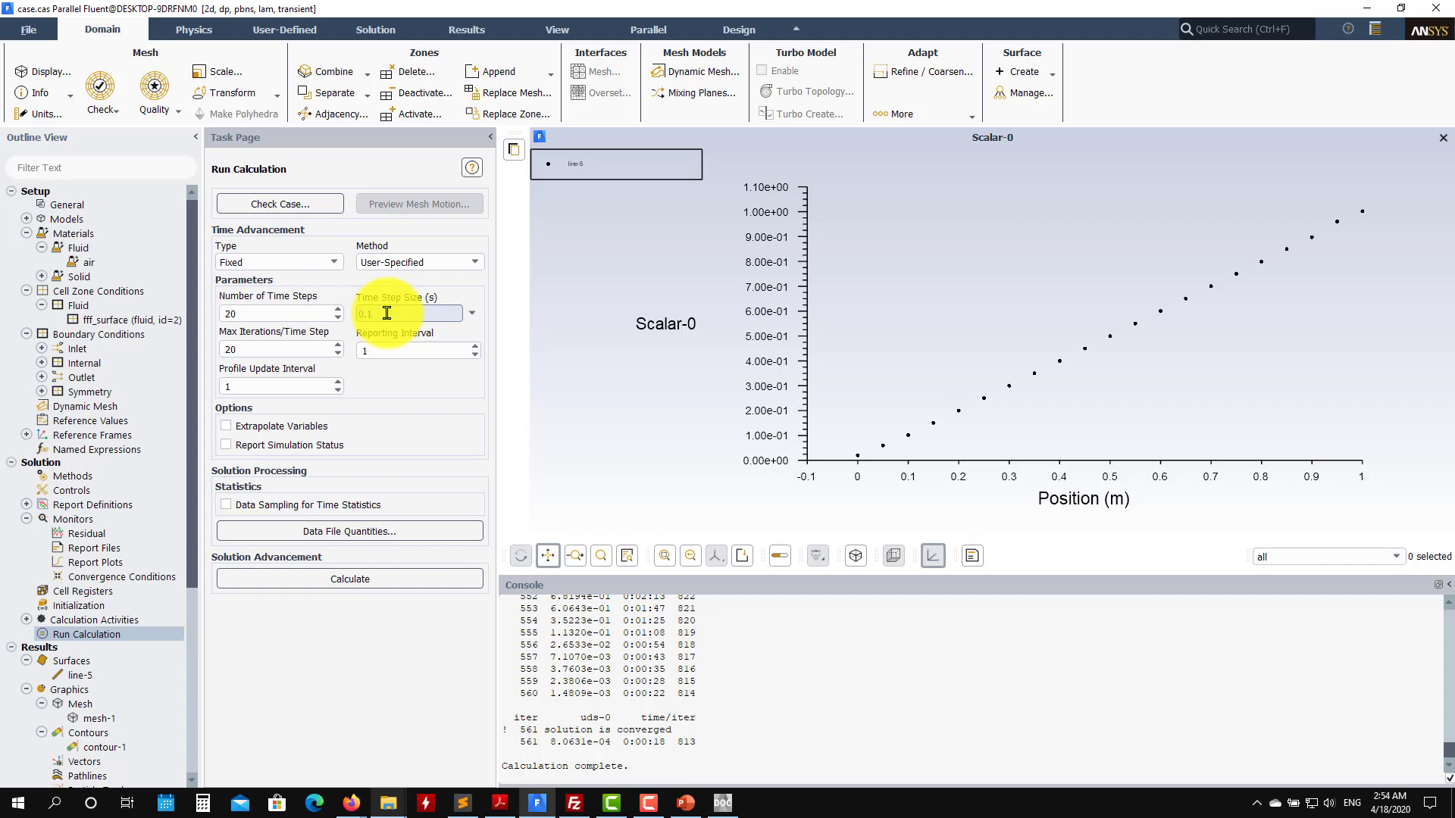
click(328, 580)
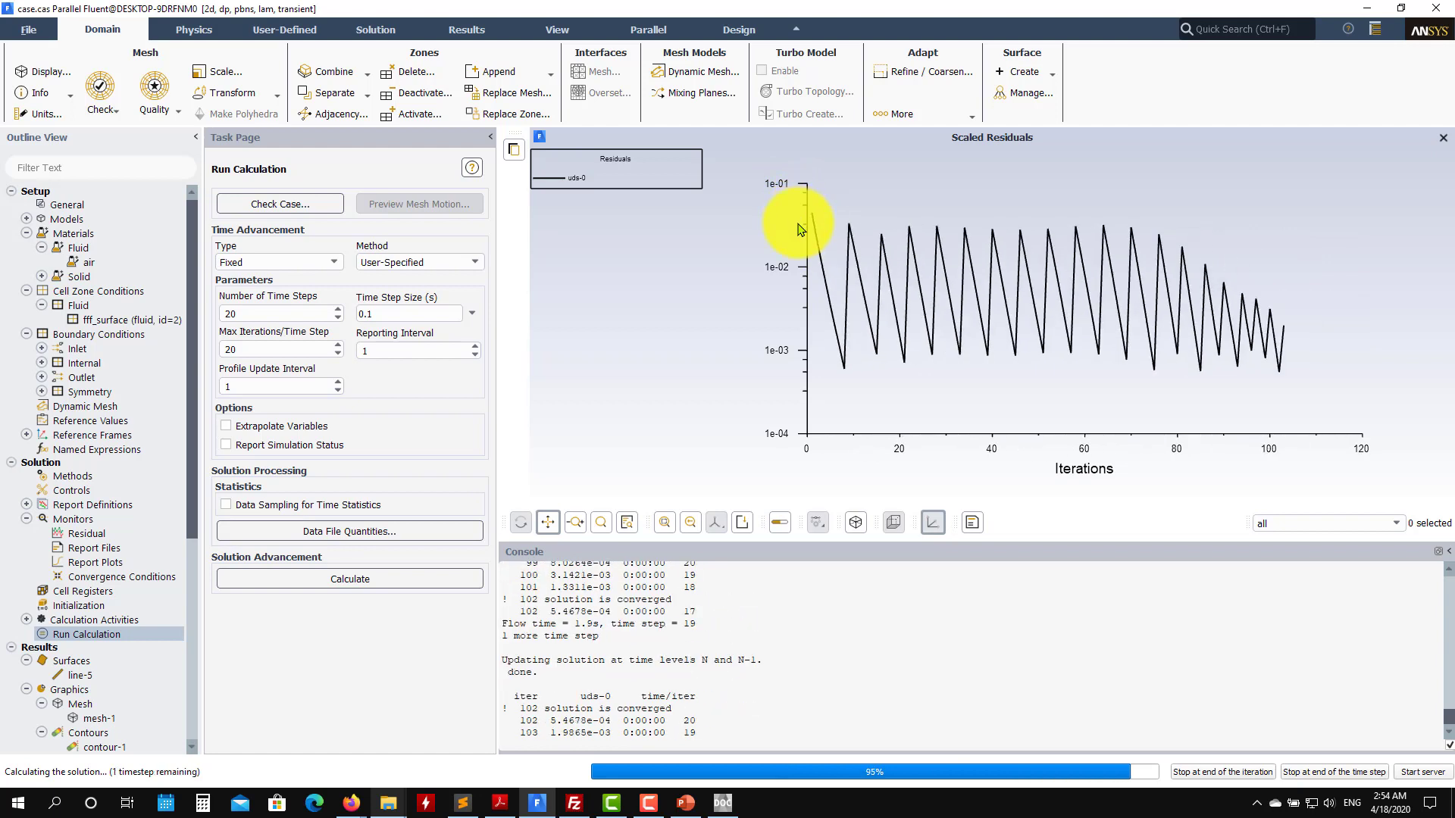
click(666, 415)
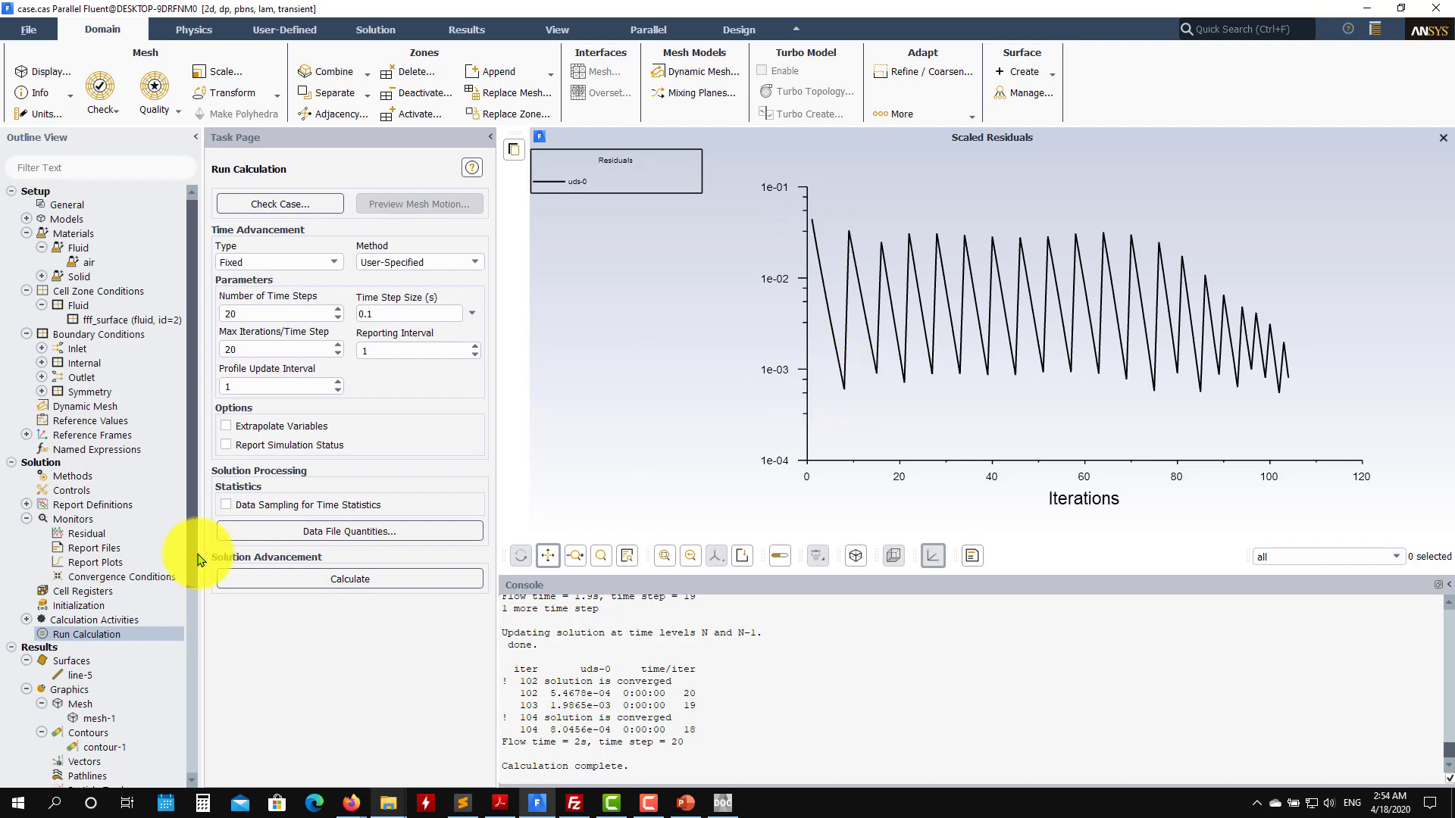
- Check the residual monitor criteria without changing them, and display the filled Scalar-0 contours on fff_surface
double_click(84, 534)
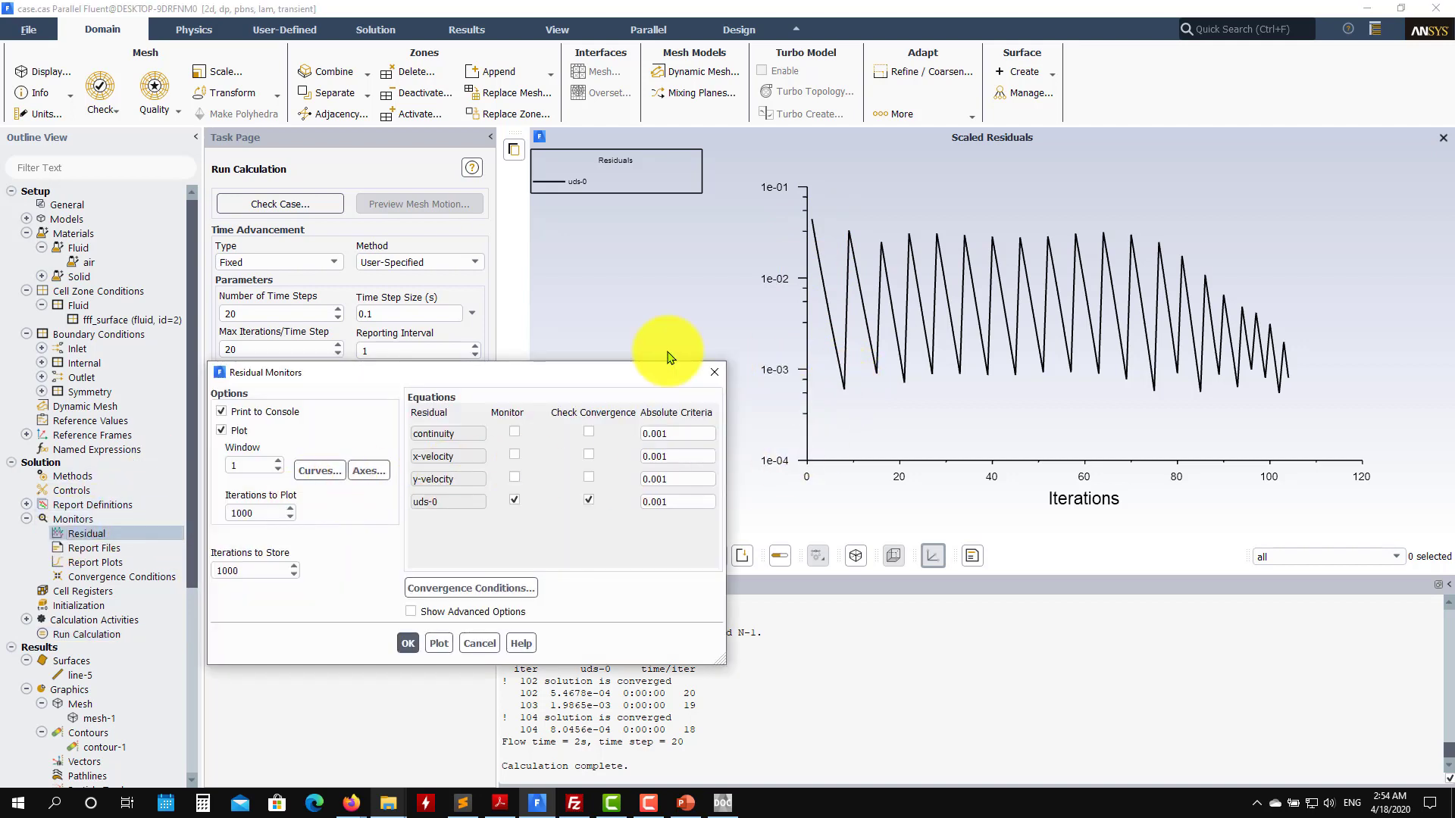
click(480, 644)
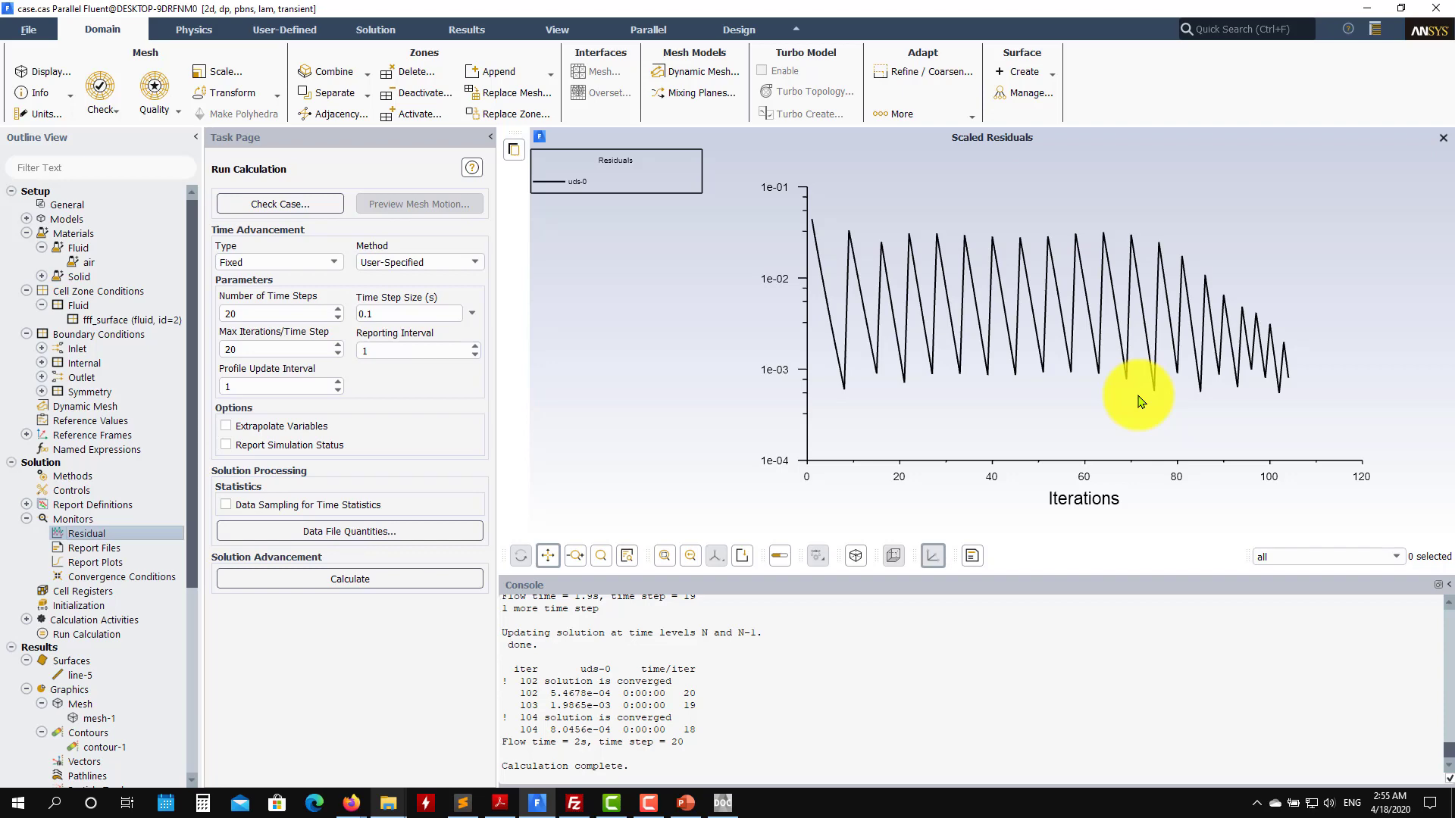
scroll(144, 633, down, 3)
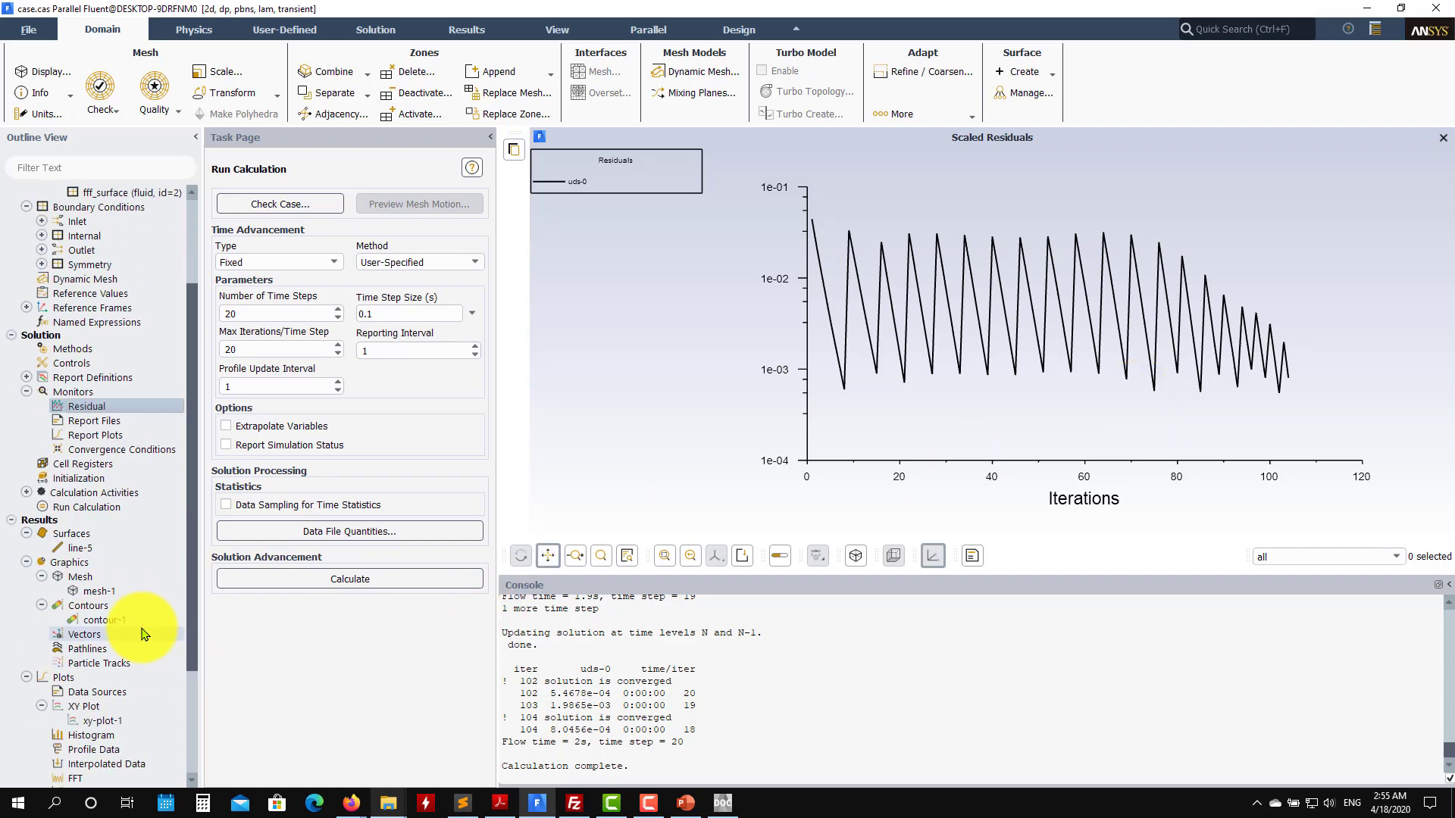
double_click(104, 619)
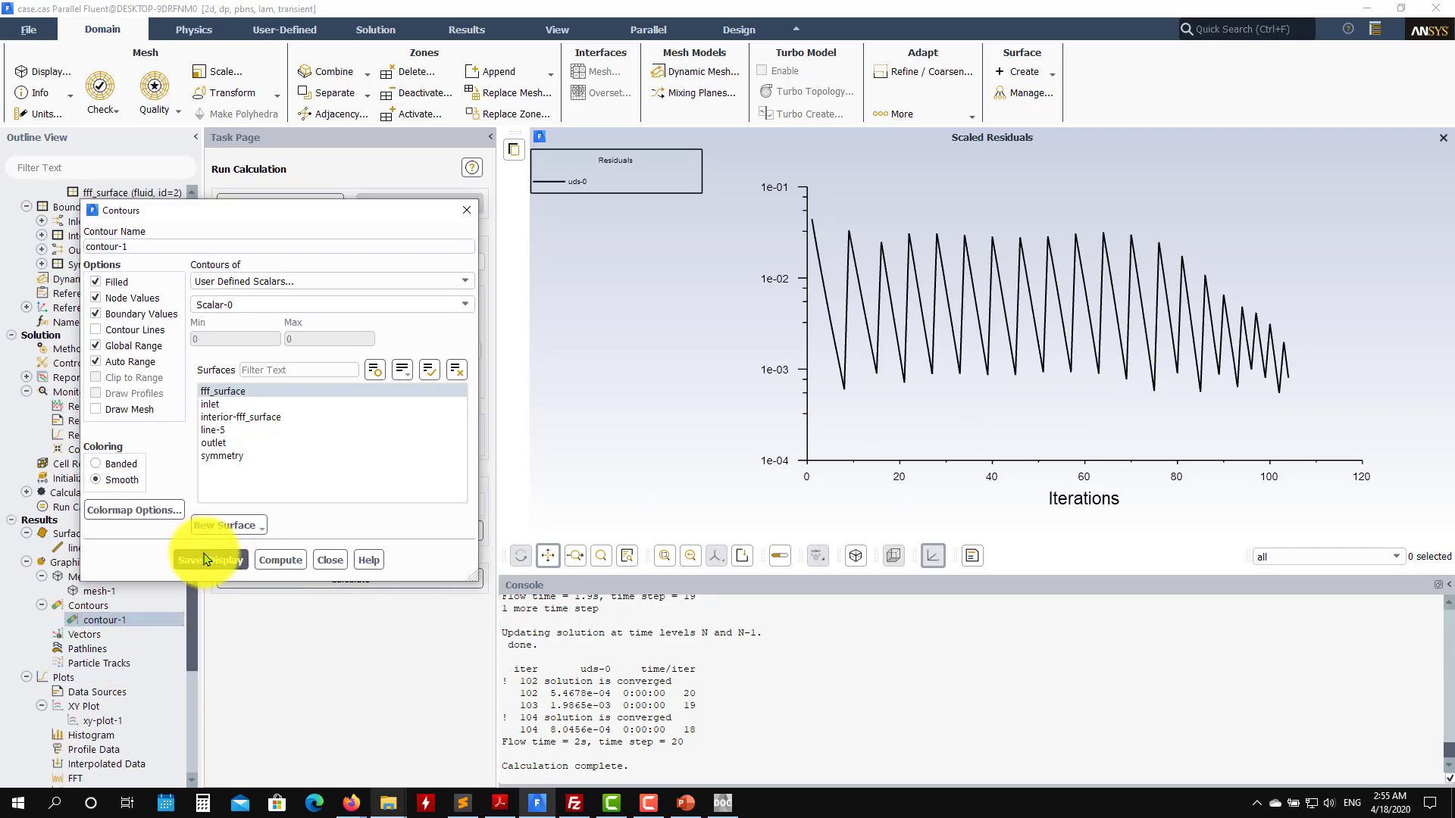
click(205, 558)
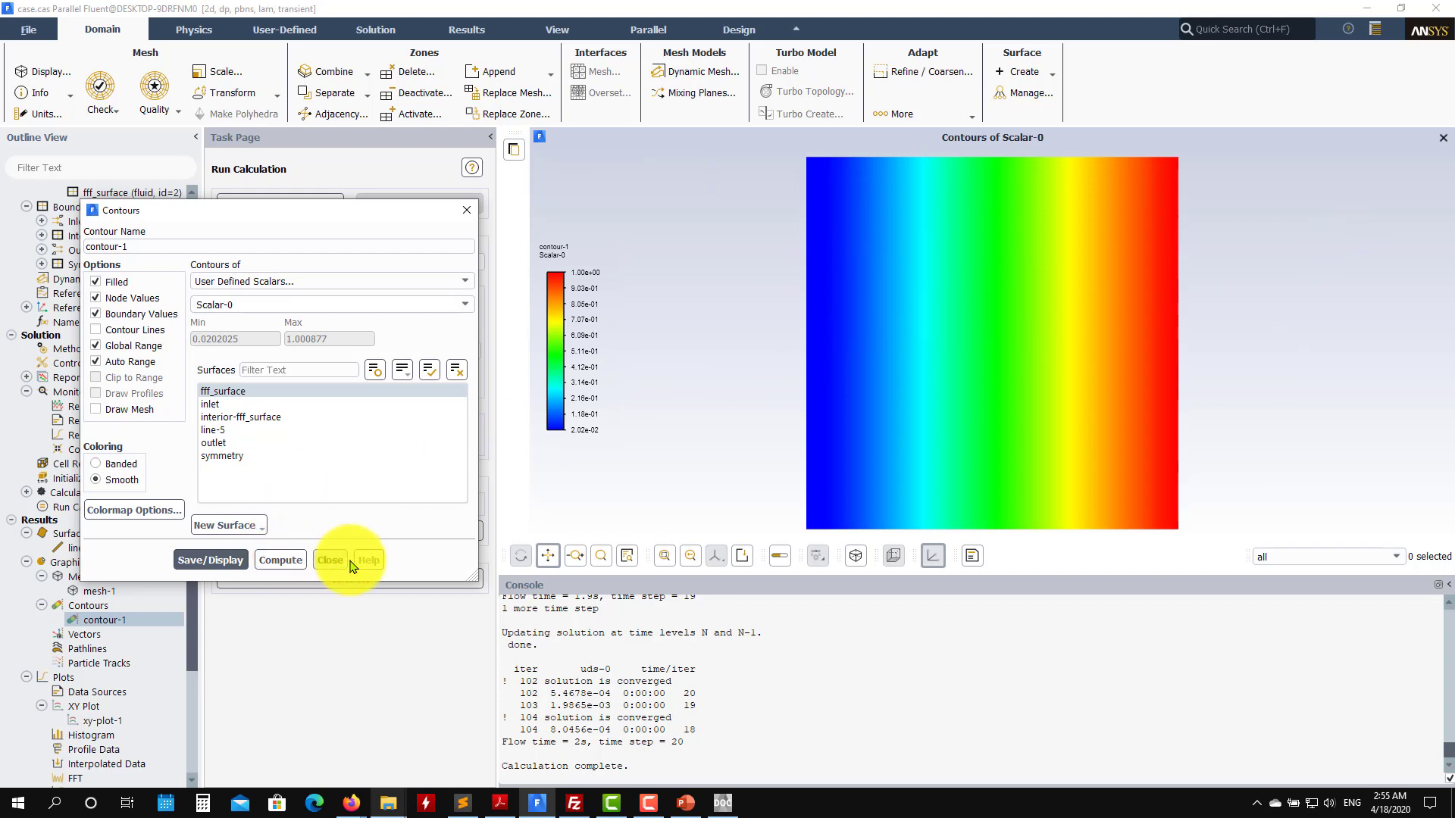
click(330, 559)
- Plot Scalar-0 along line-5 against the X direction using xy-plot-1, and examine the profile
double_click(109, 721)
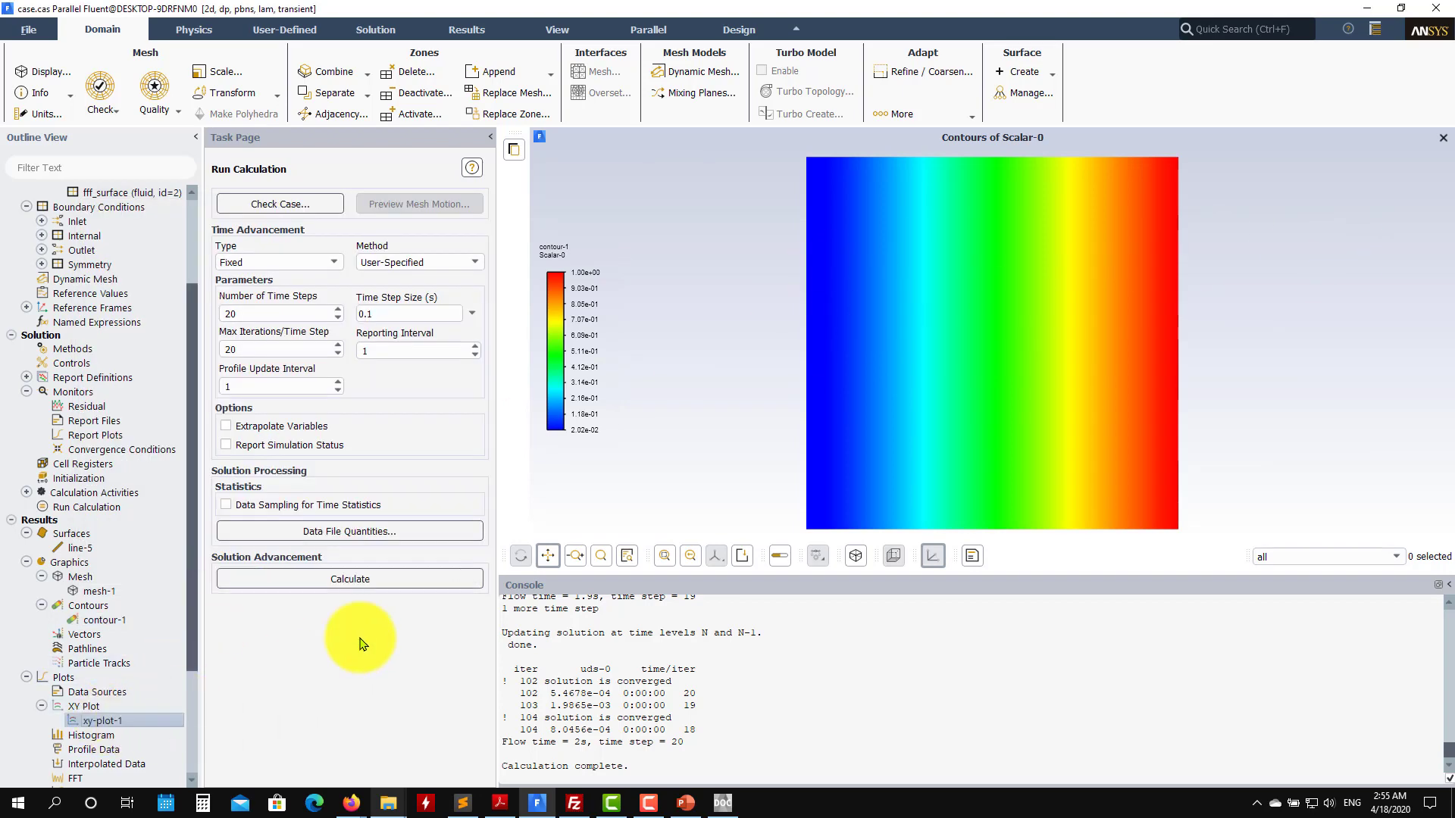
click(248, 703)
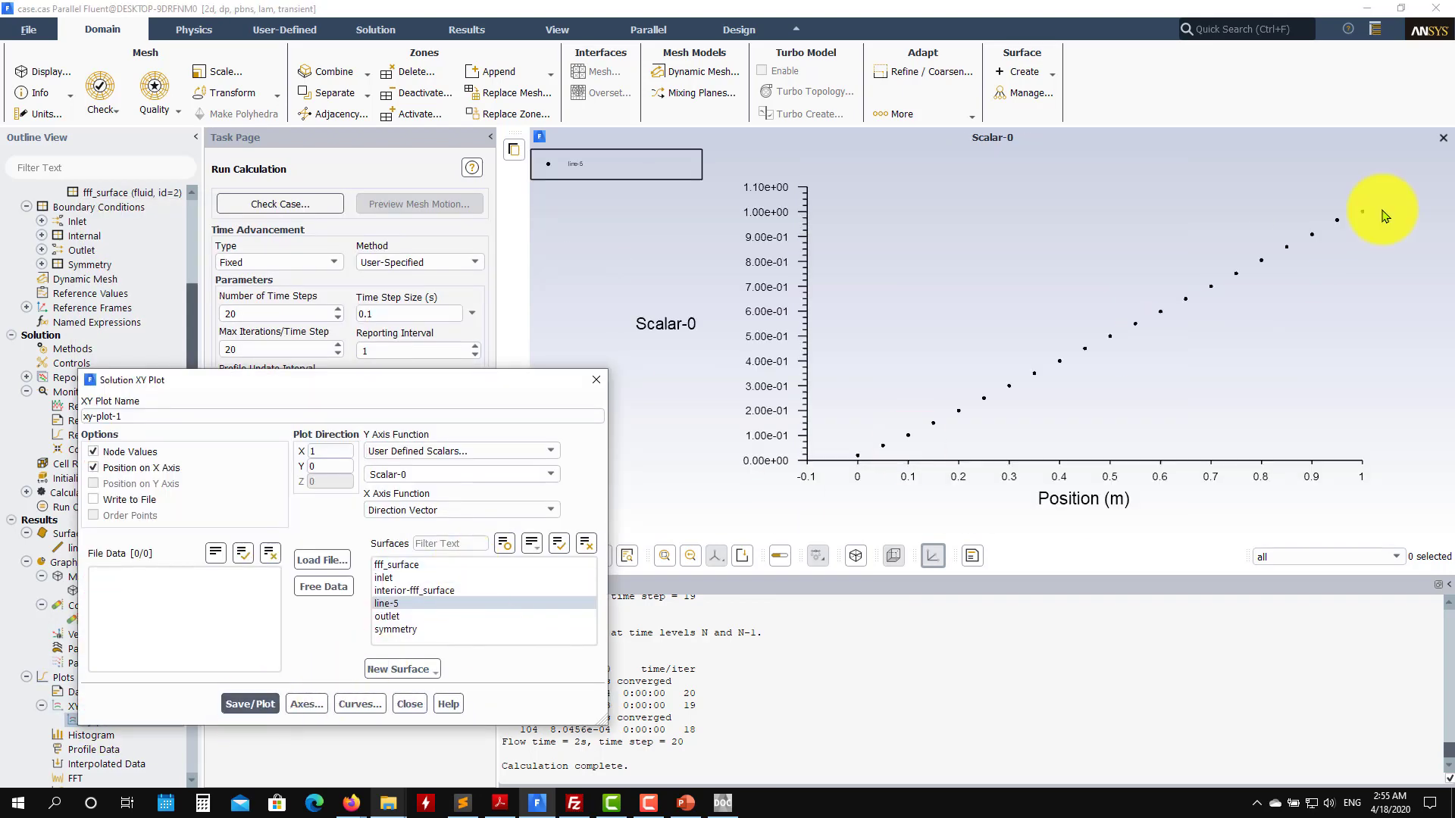
click(409, 704)
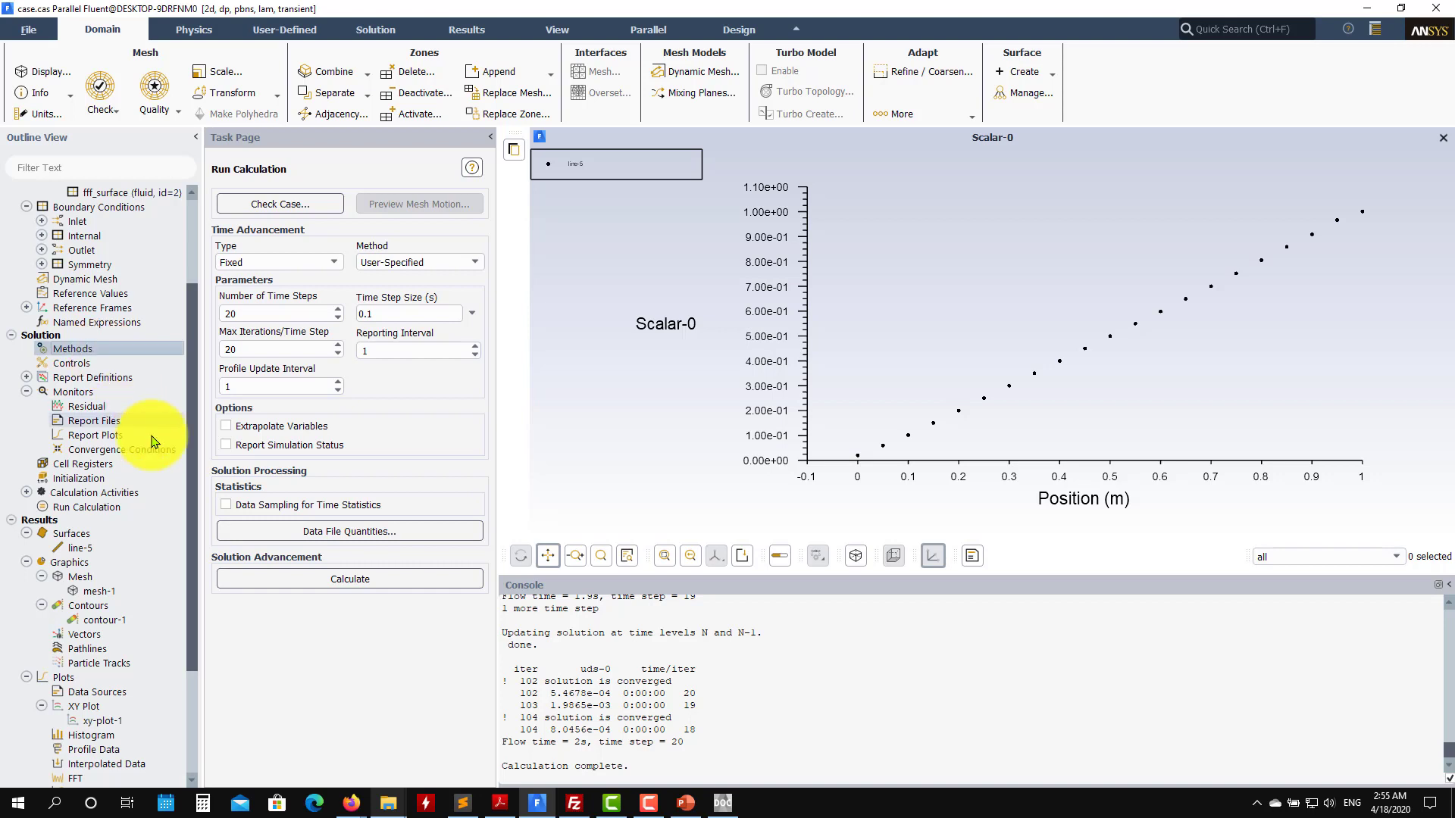
- Reinitialize the solution with Standard Initialization, discarding the current data
double_click(114, 479)
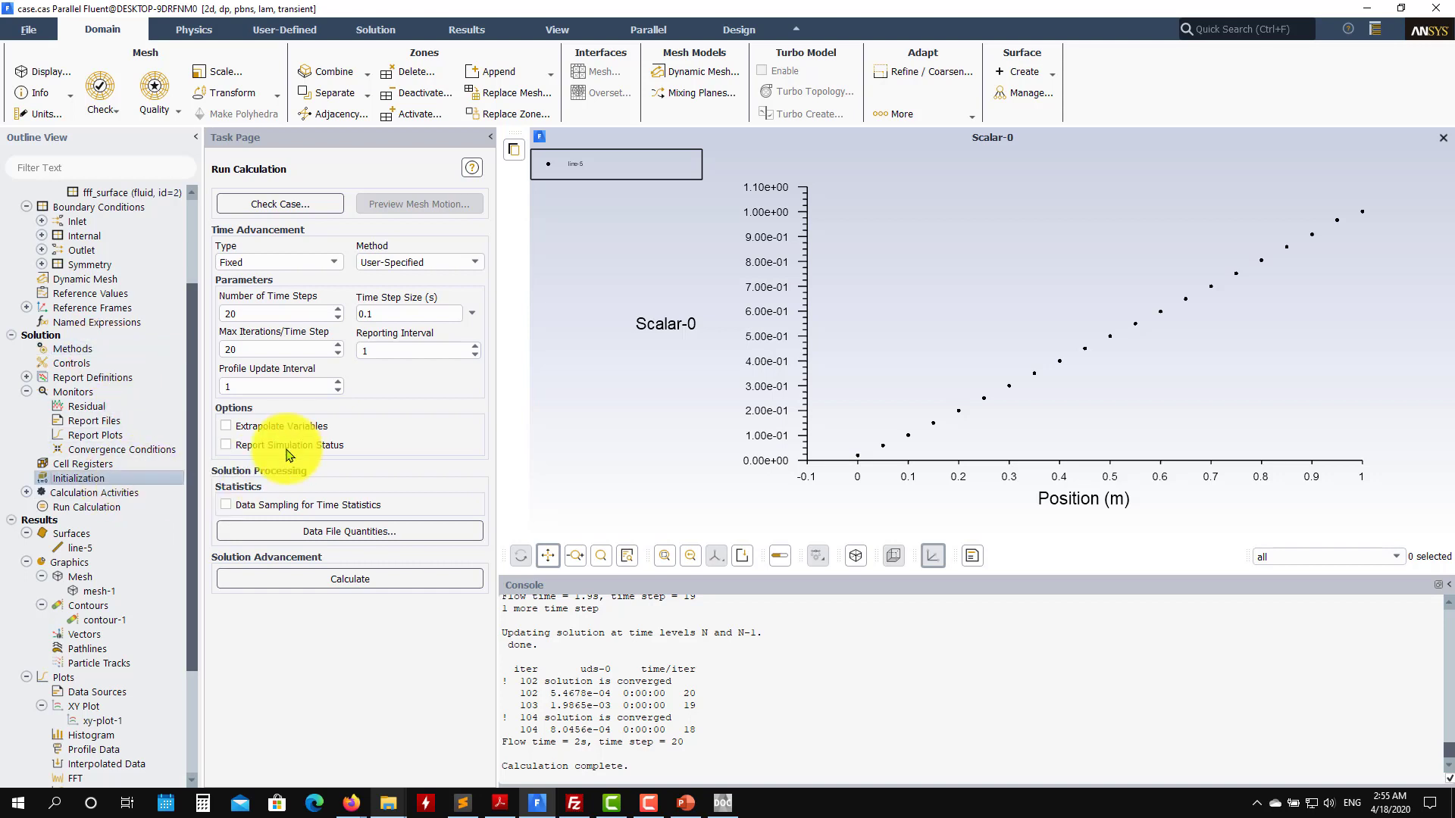
click(254, 565)
click(810, 438)
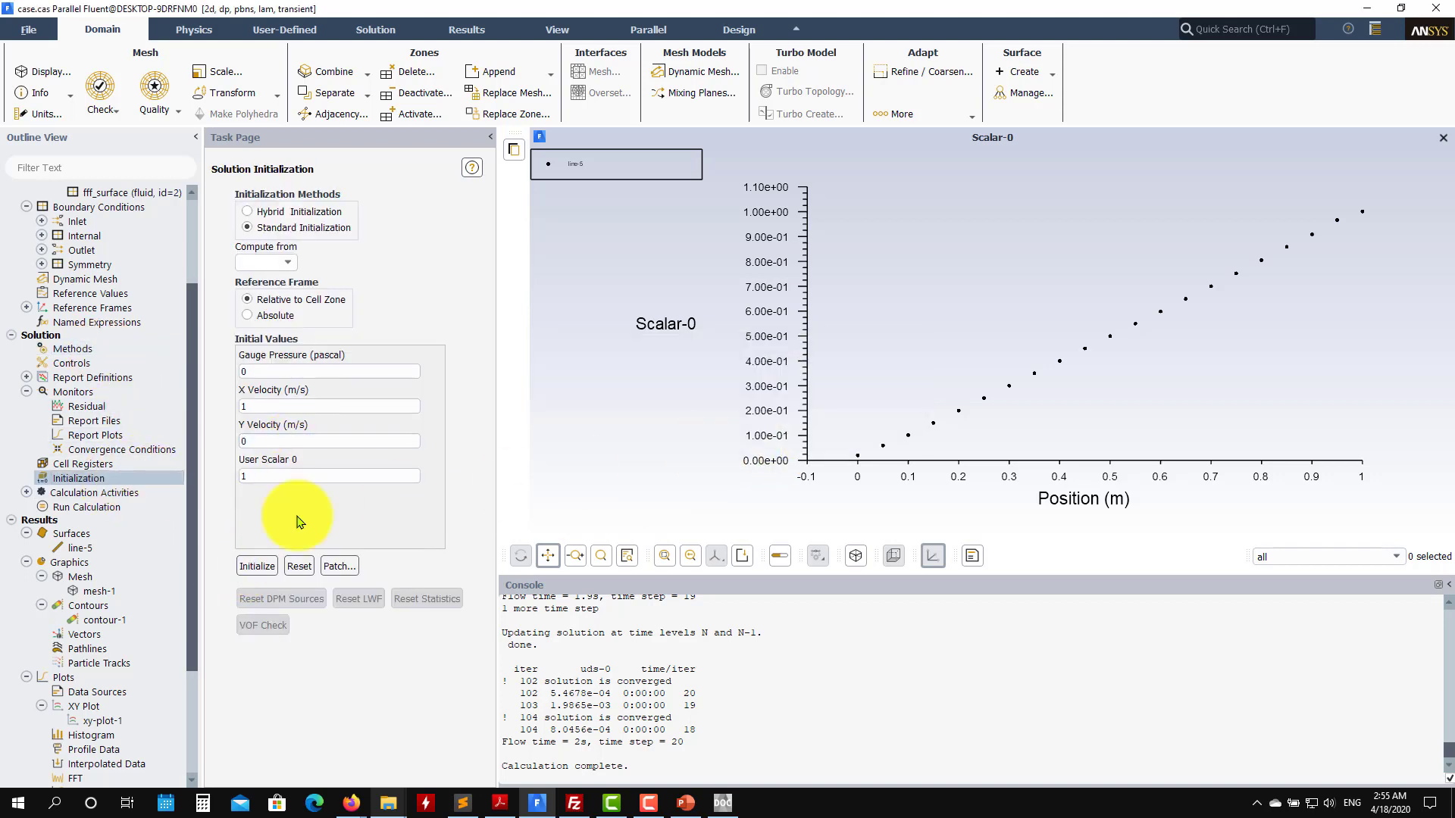
- Set the User Scalar 0 under-relaxation factor to 0.01 and run 20 time steps of 0.1 s
double_click(91, 364)
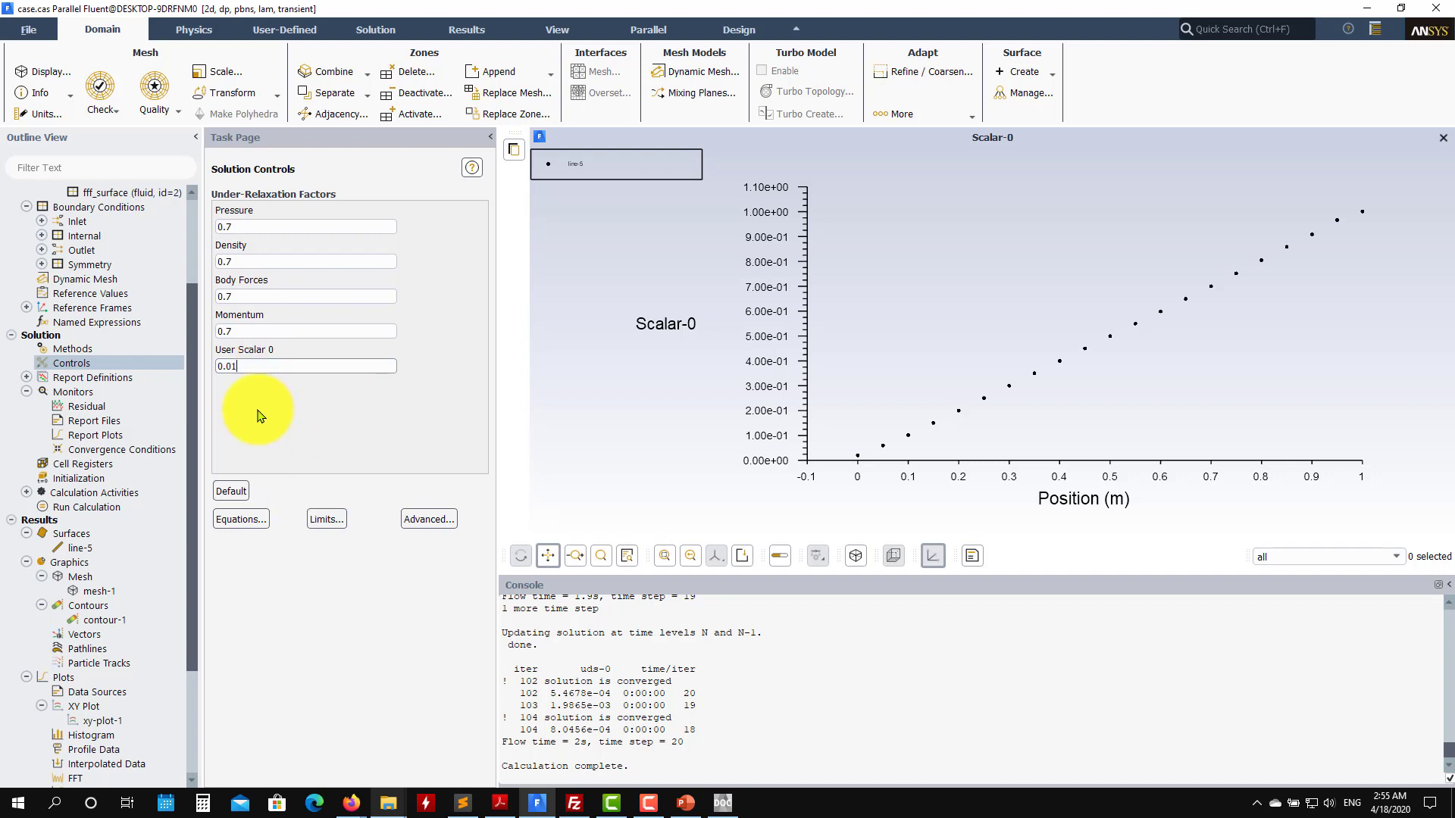
double_click(85, 506)
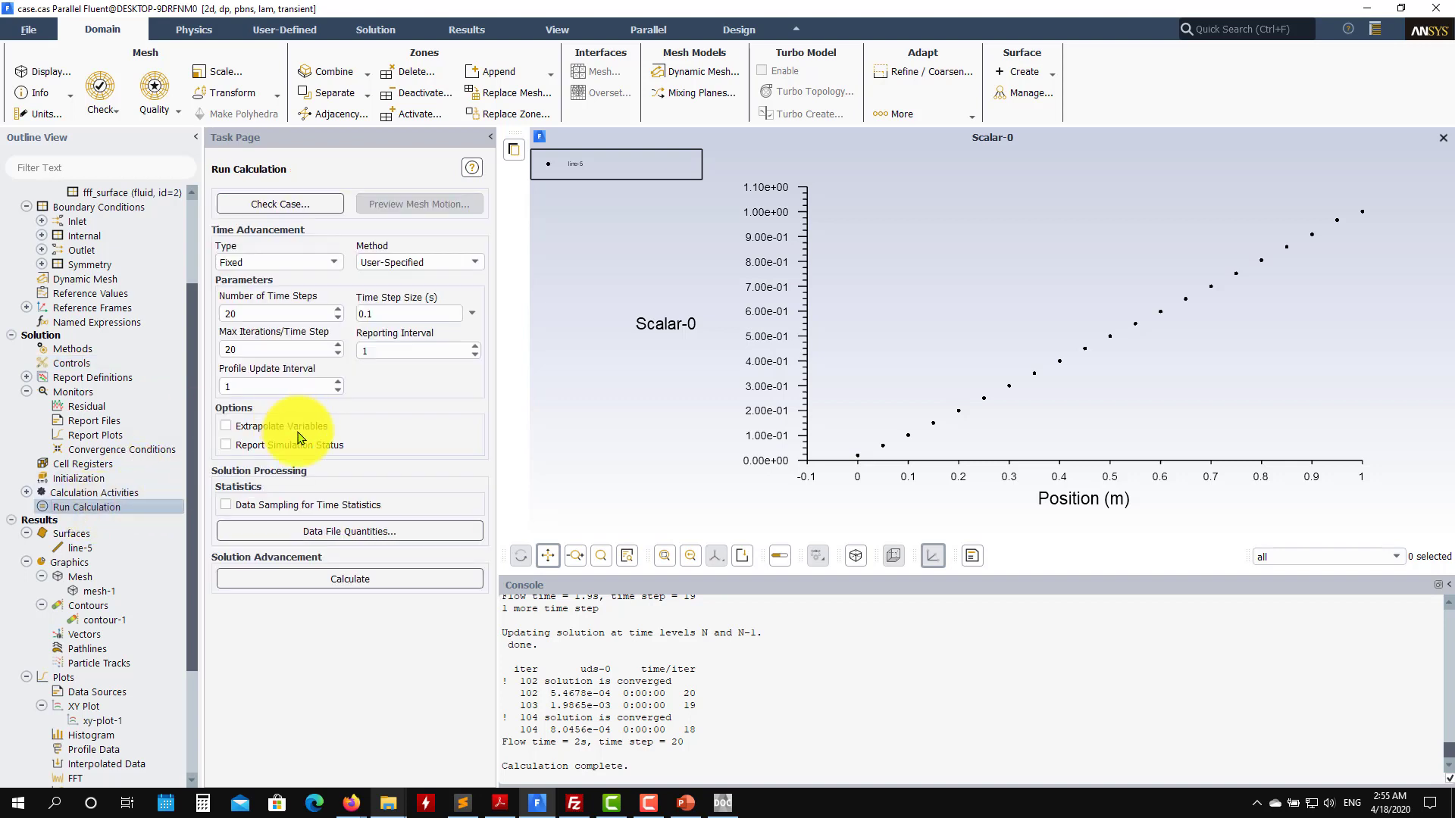
click(296, 581)
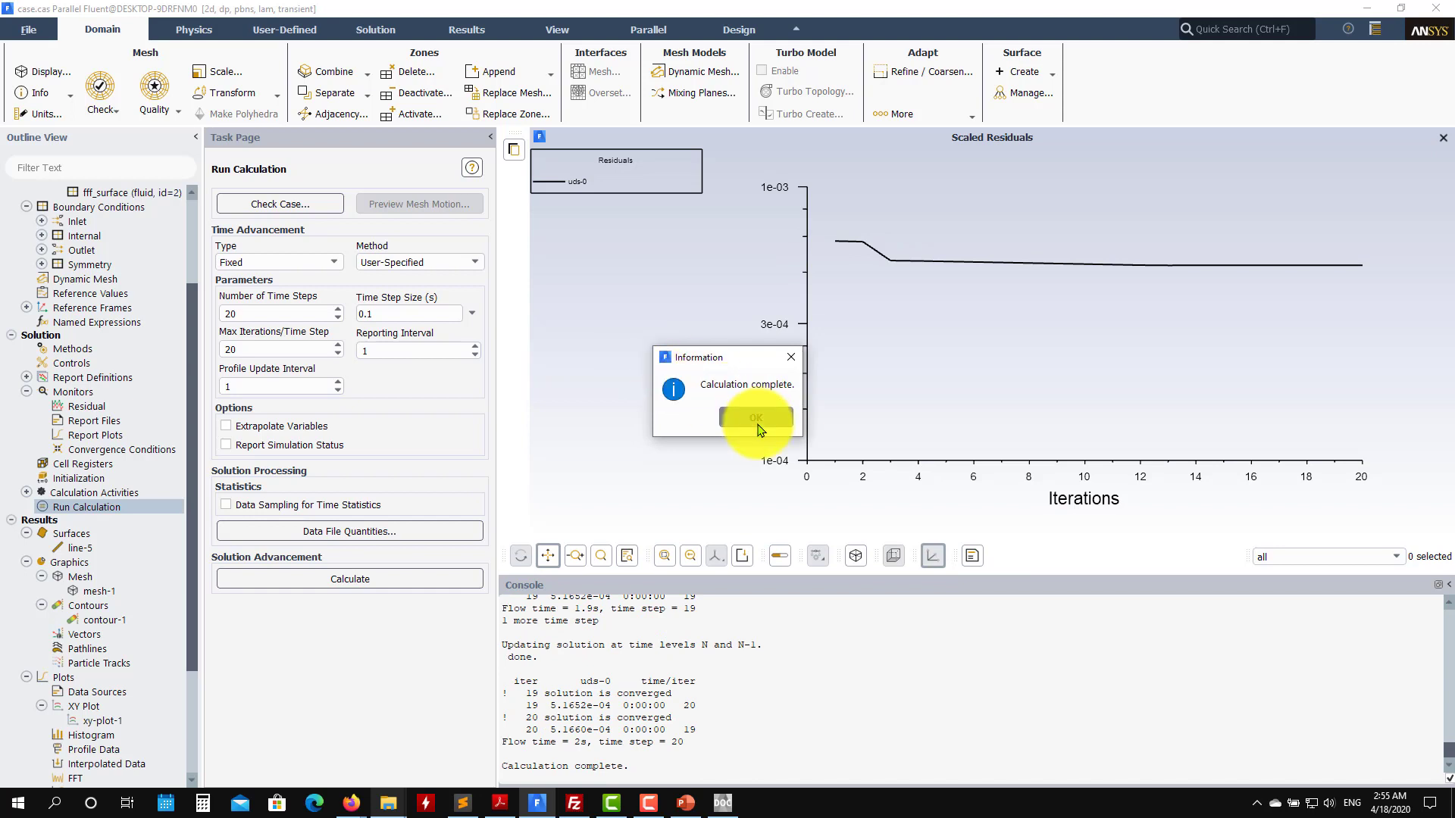
click(758, 426)
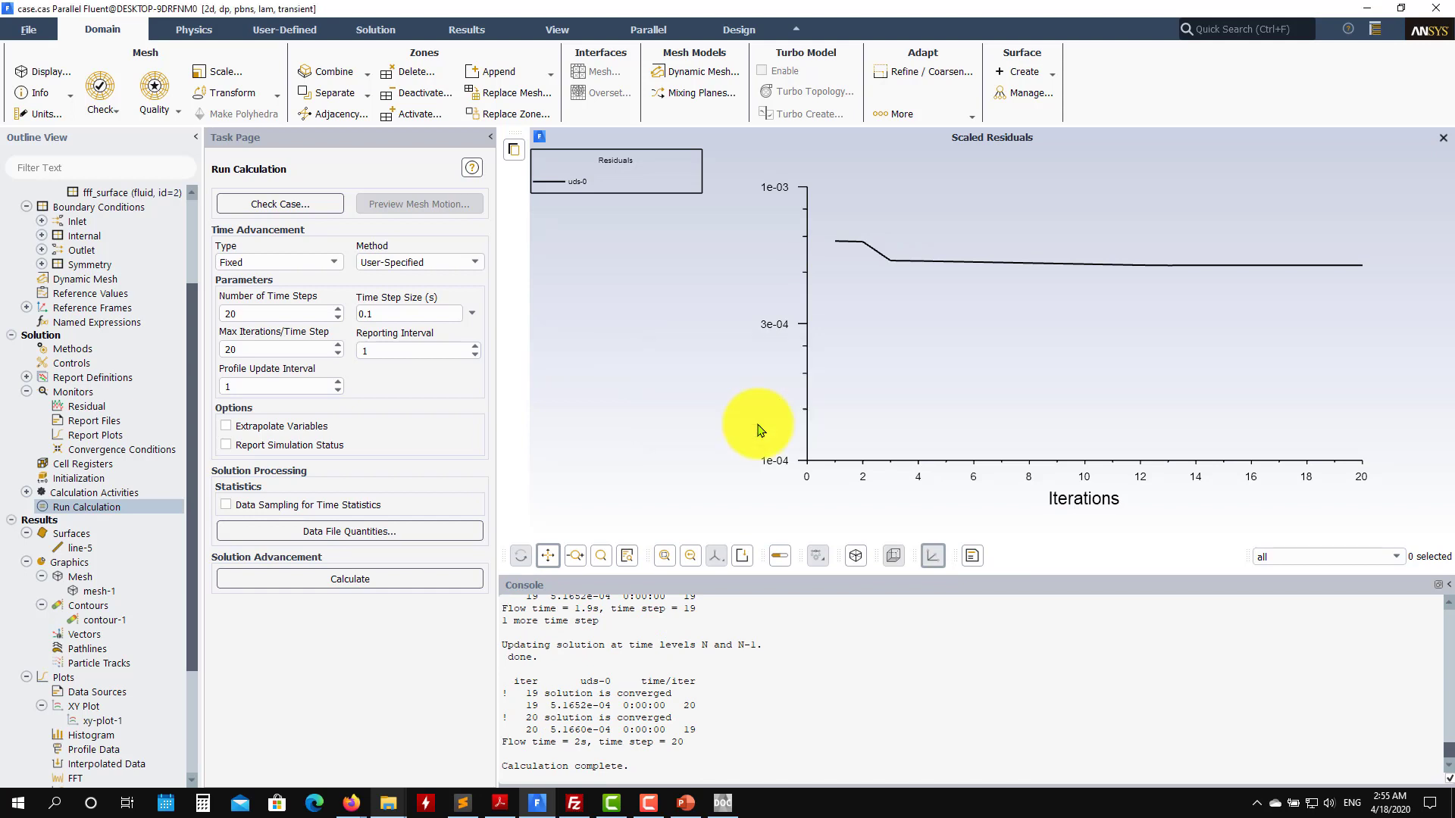
- Display the Scalar-0 contours on fff_surface for the run with 0.1 s time steps
double_click(106, 620)
click(210, 560)
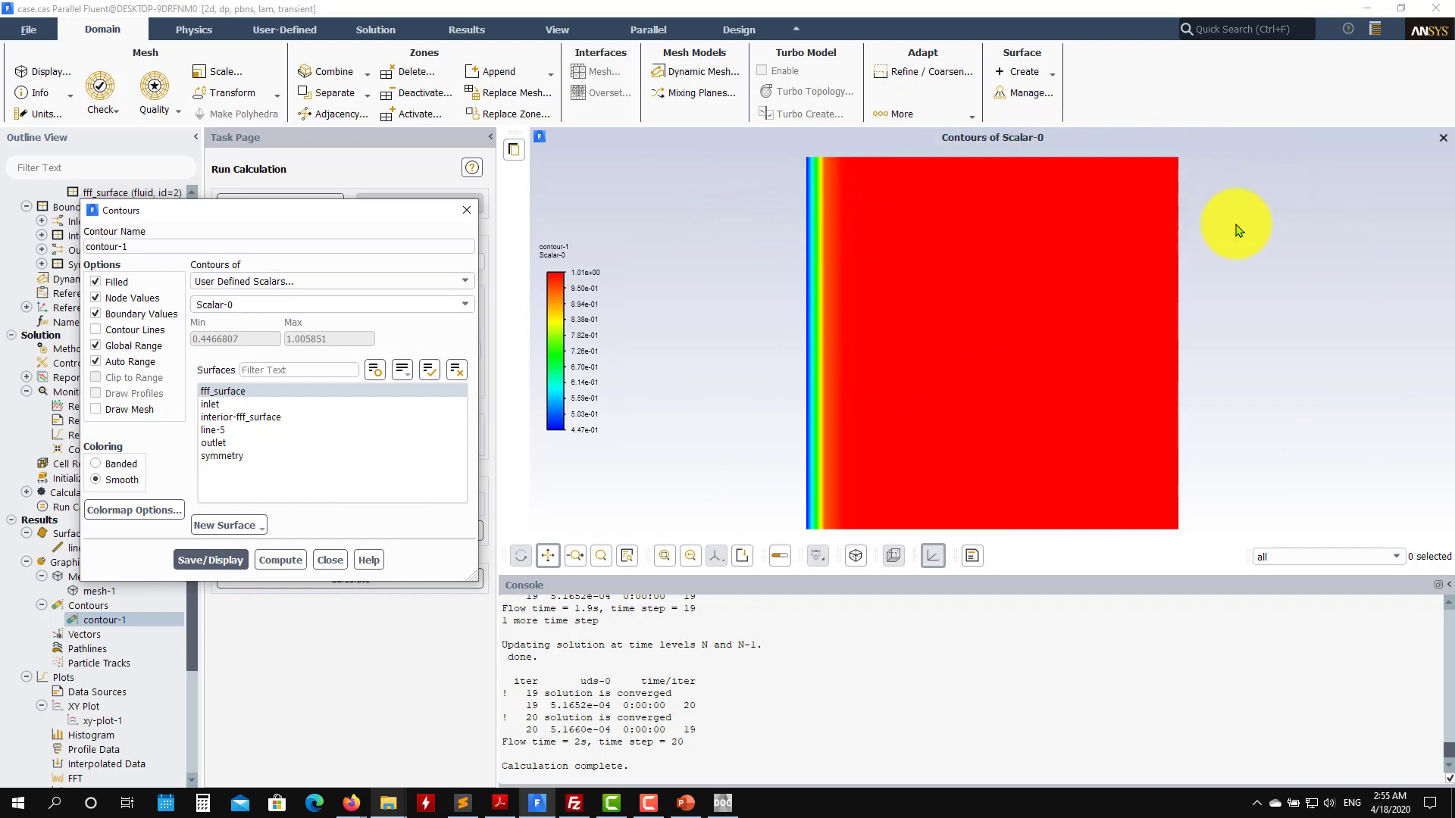
click(331, 561)
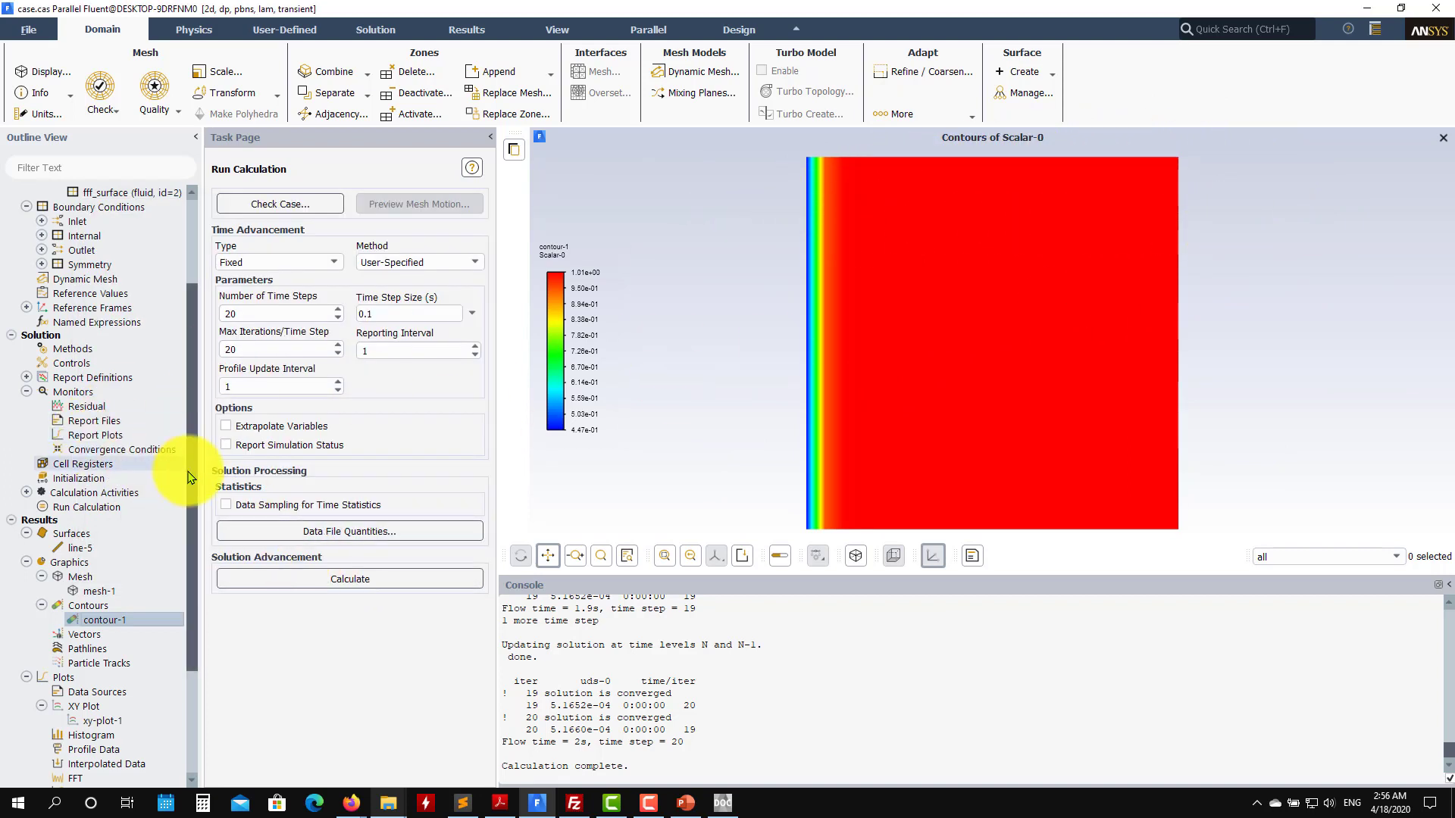
- Set the time step size to 5 s and run another 20 time steps
drag(195, 448, 194, 373)
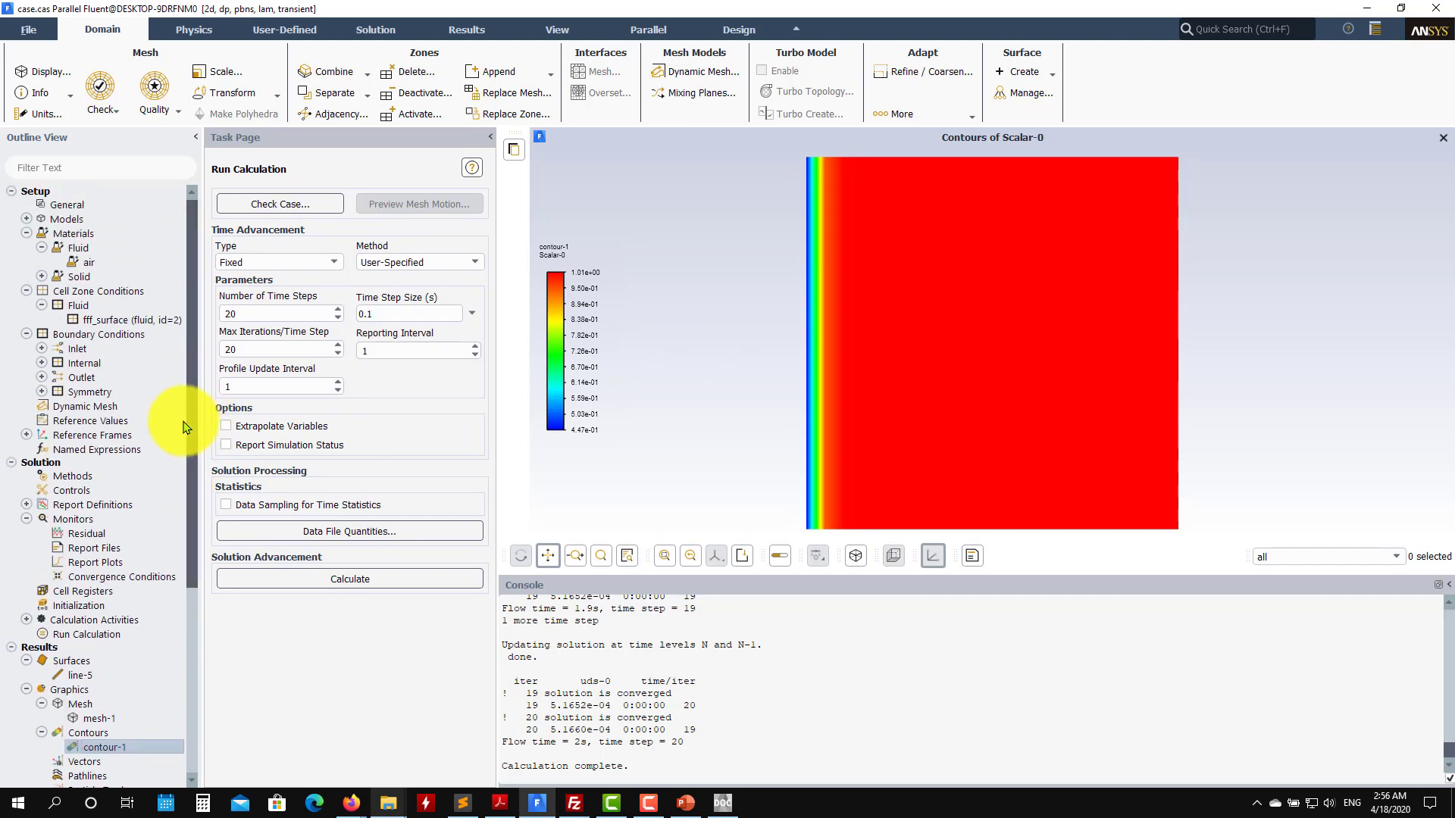
click(377, 312)
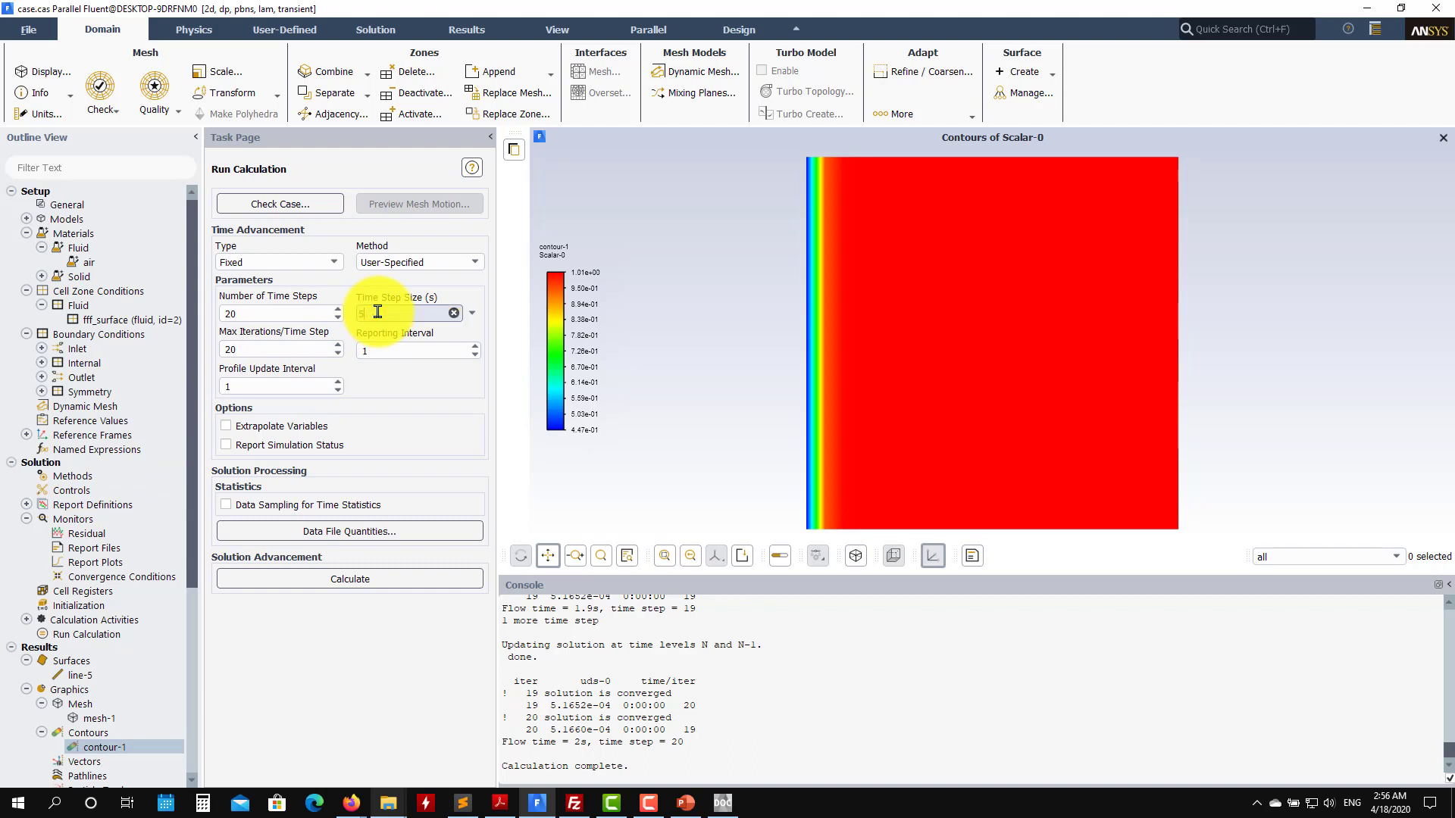
text(5)
click(344, 579)
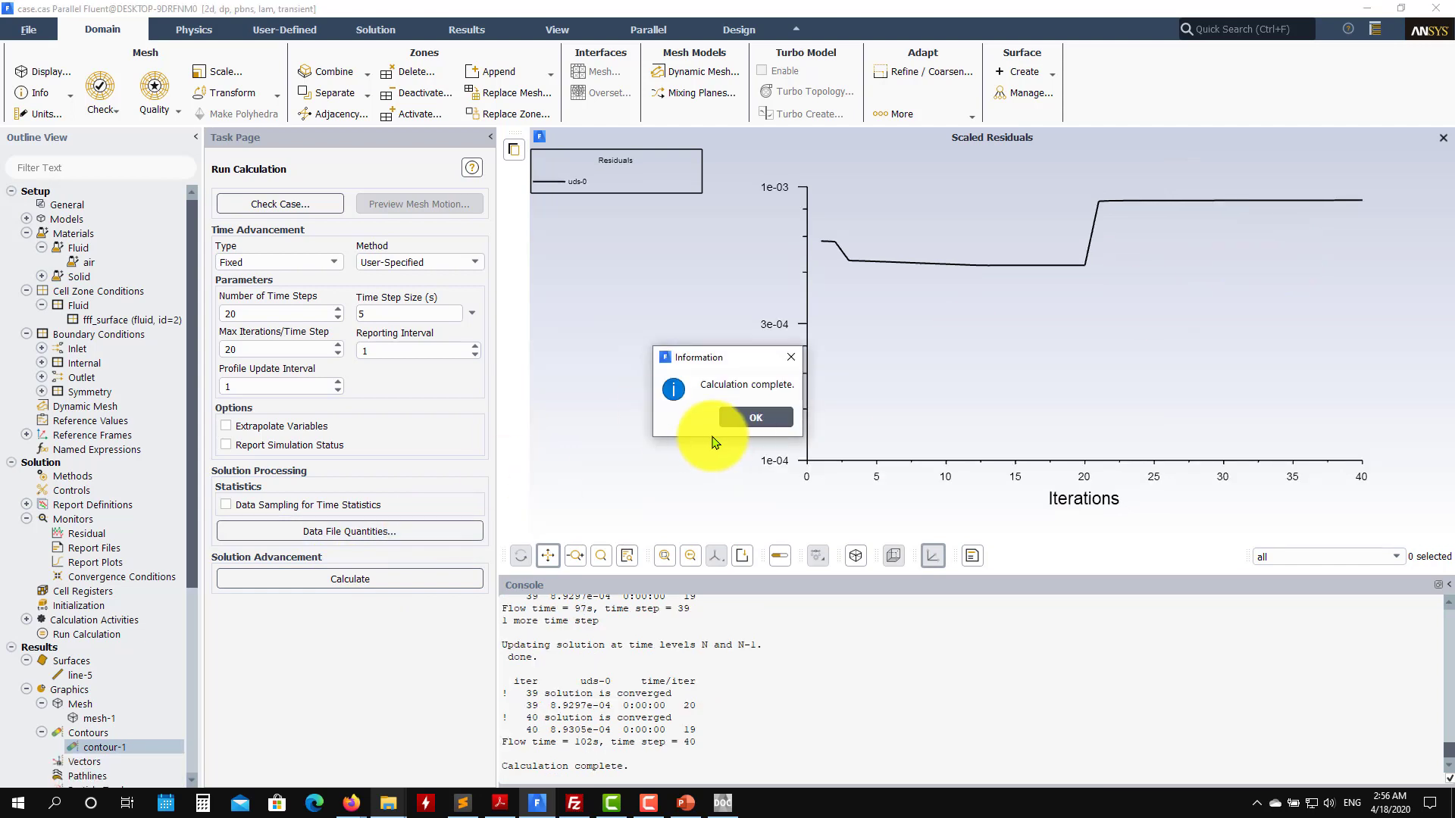
click(752, 417)
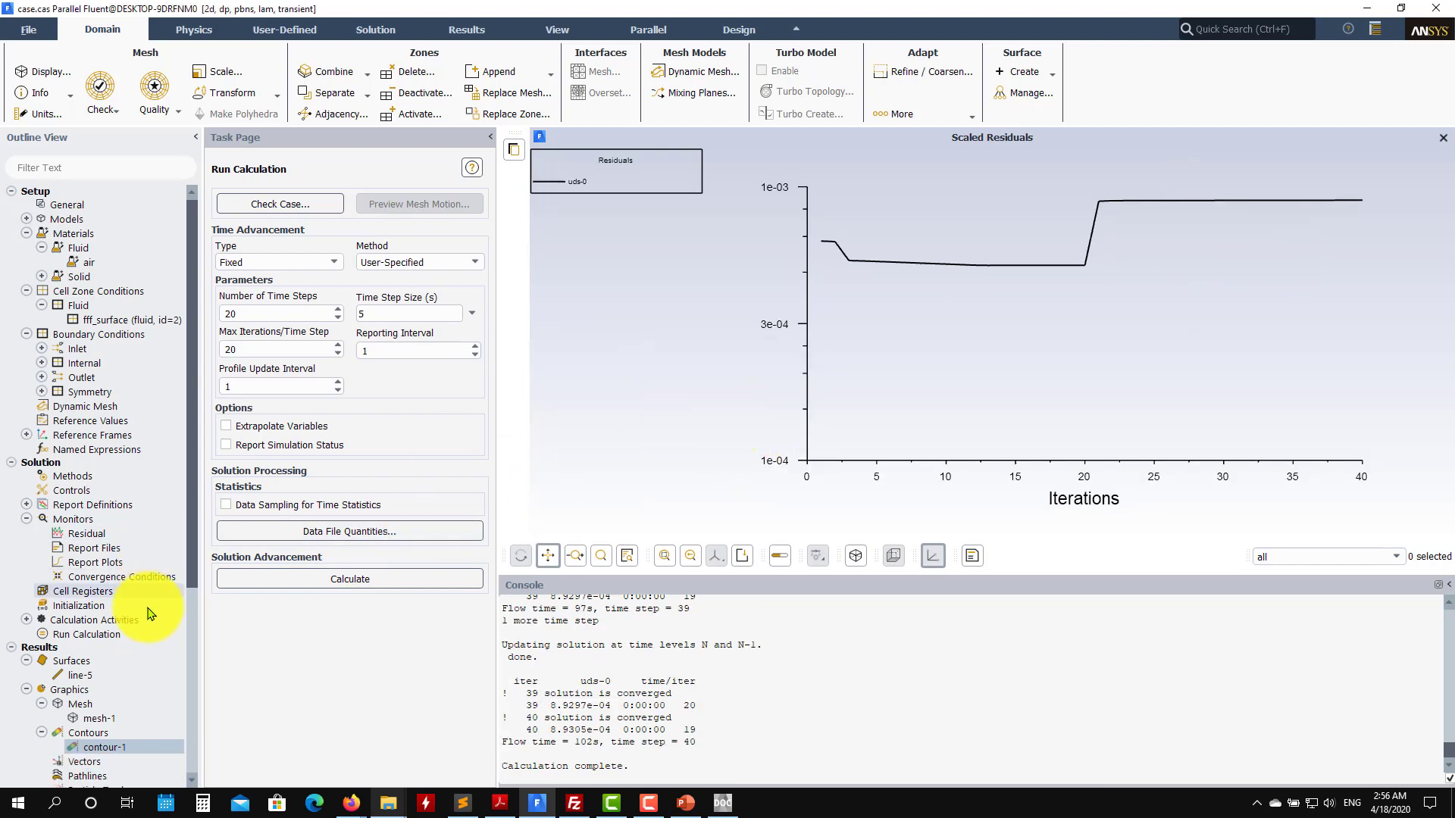
- Redisplay contour-1 to examine Scalar-0 on fff_surface after the 5 s time steps
double_click(89, 750)
click(210, 560)
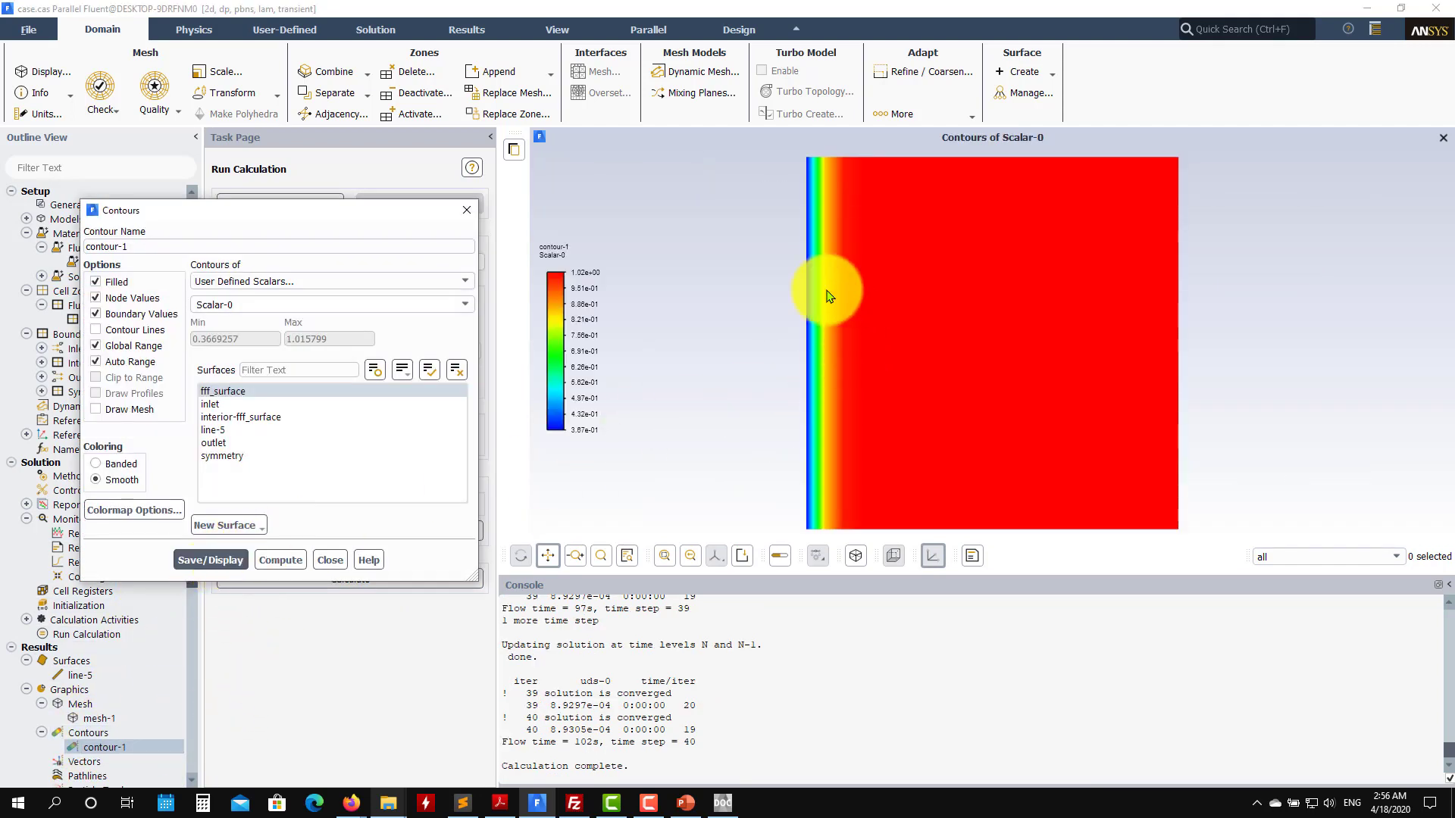
click(329, 560)
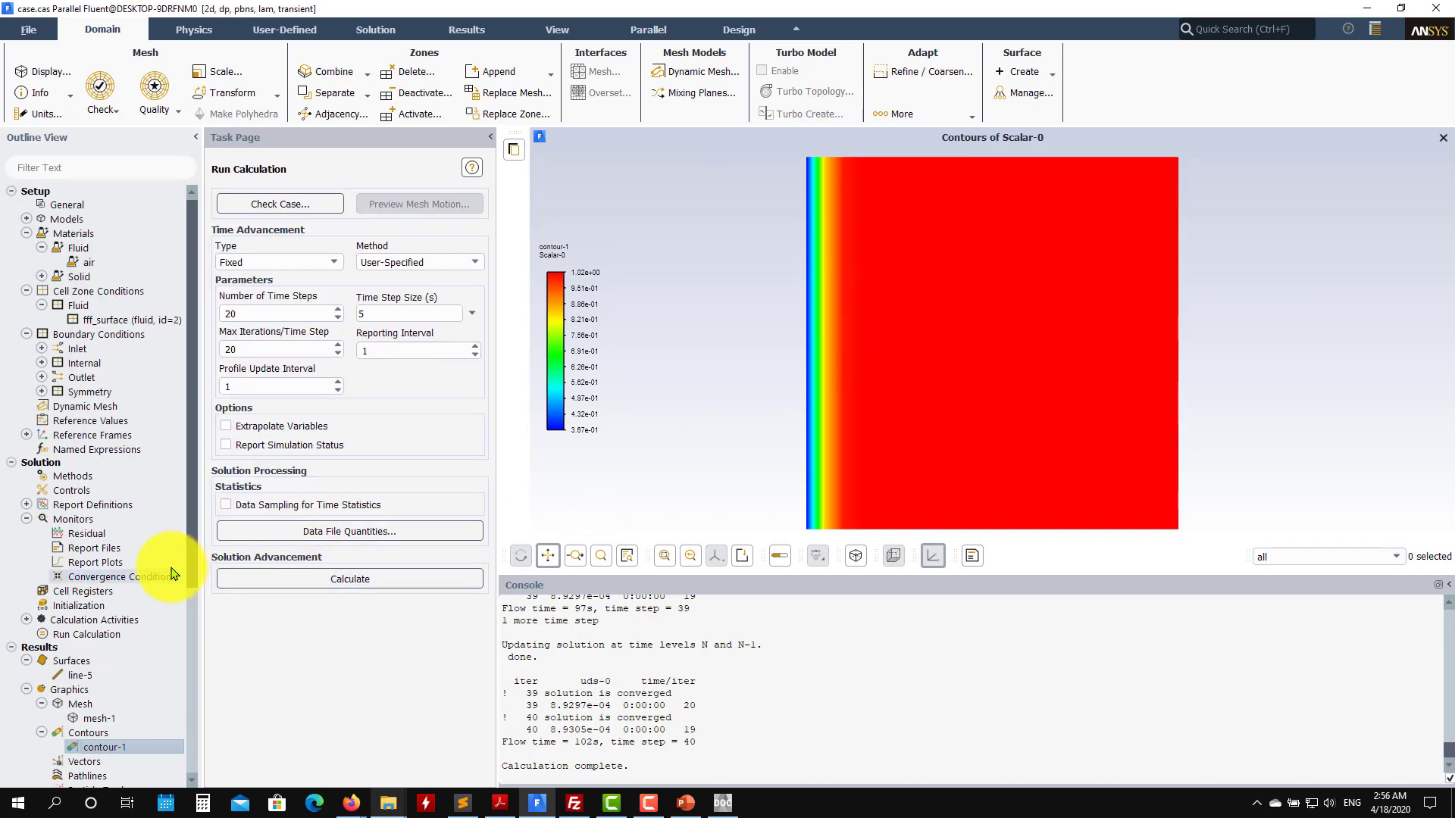
- Set the User Scalar 0 under-relaxation factor to 0.1 and run 20 more time steps of 5 s
click(84, 491)
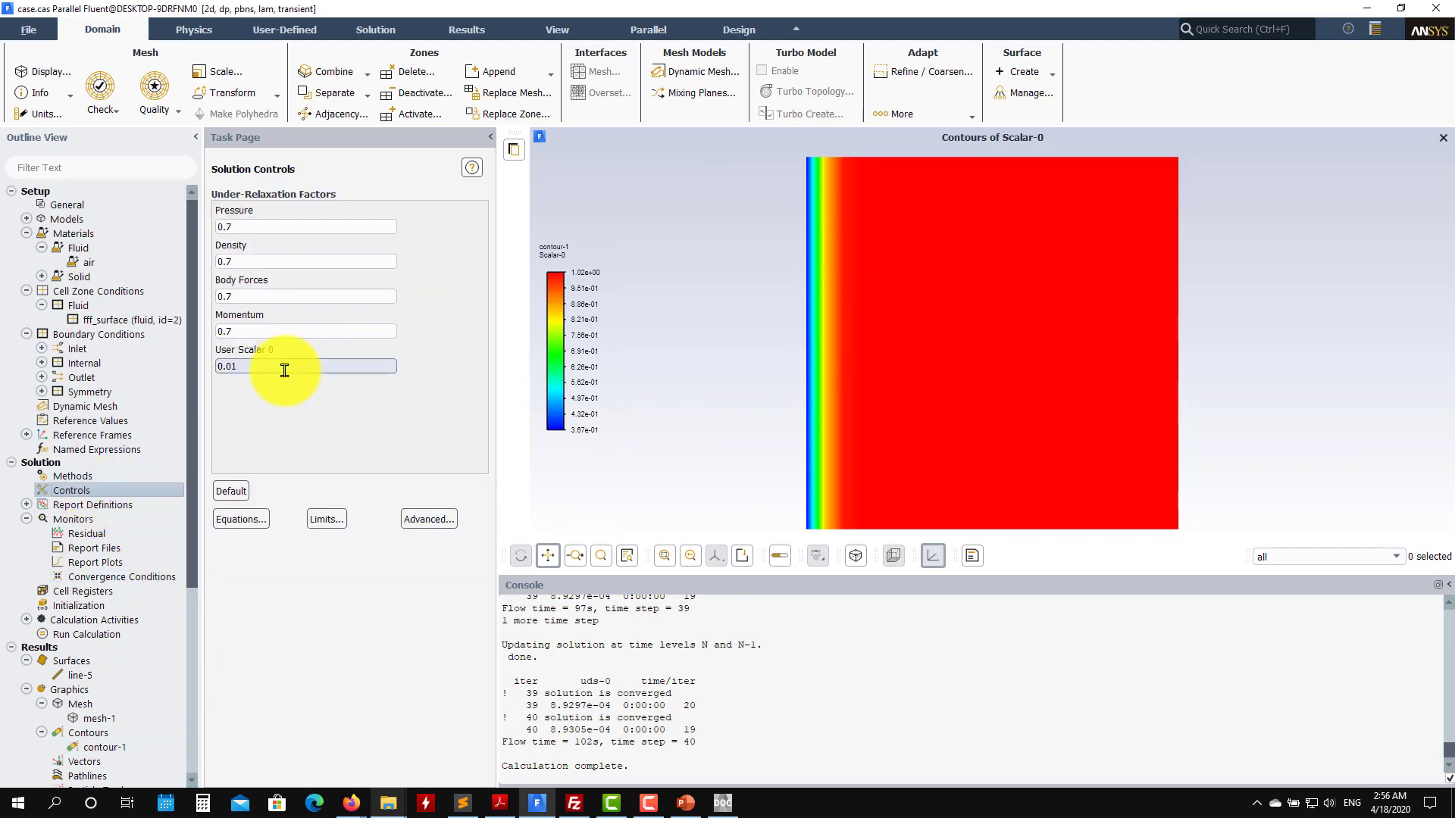
drag(283, 367, 202, 376)
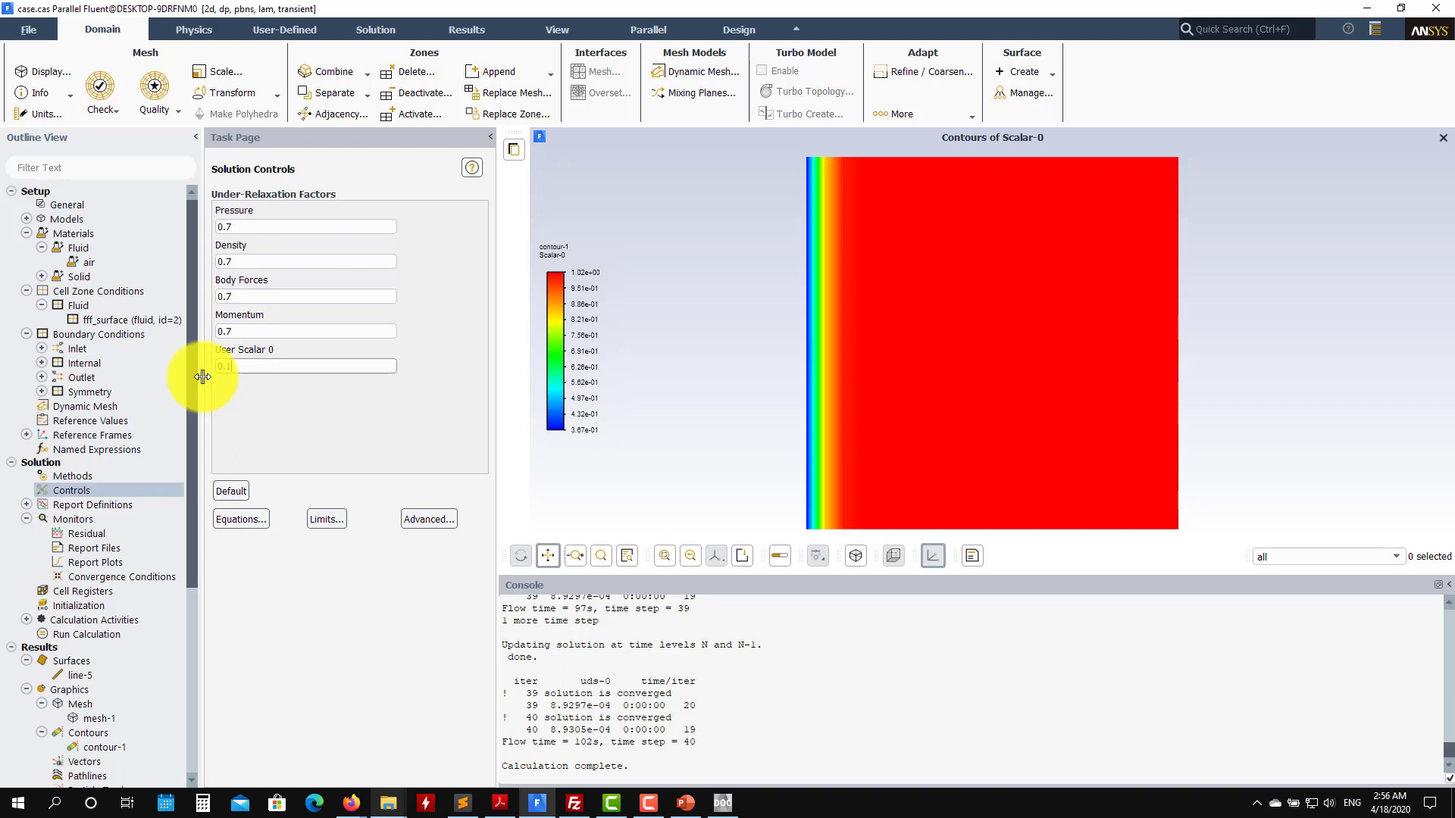
click(95, 635)
click(295, 576)
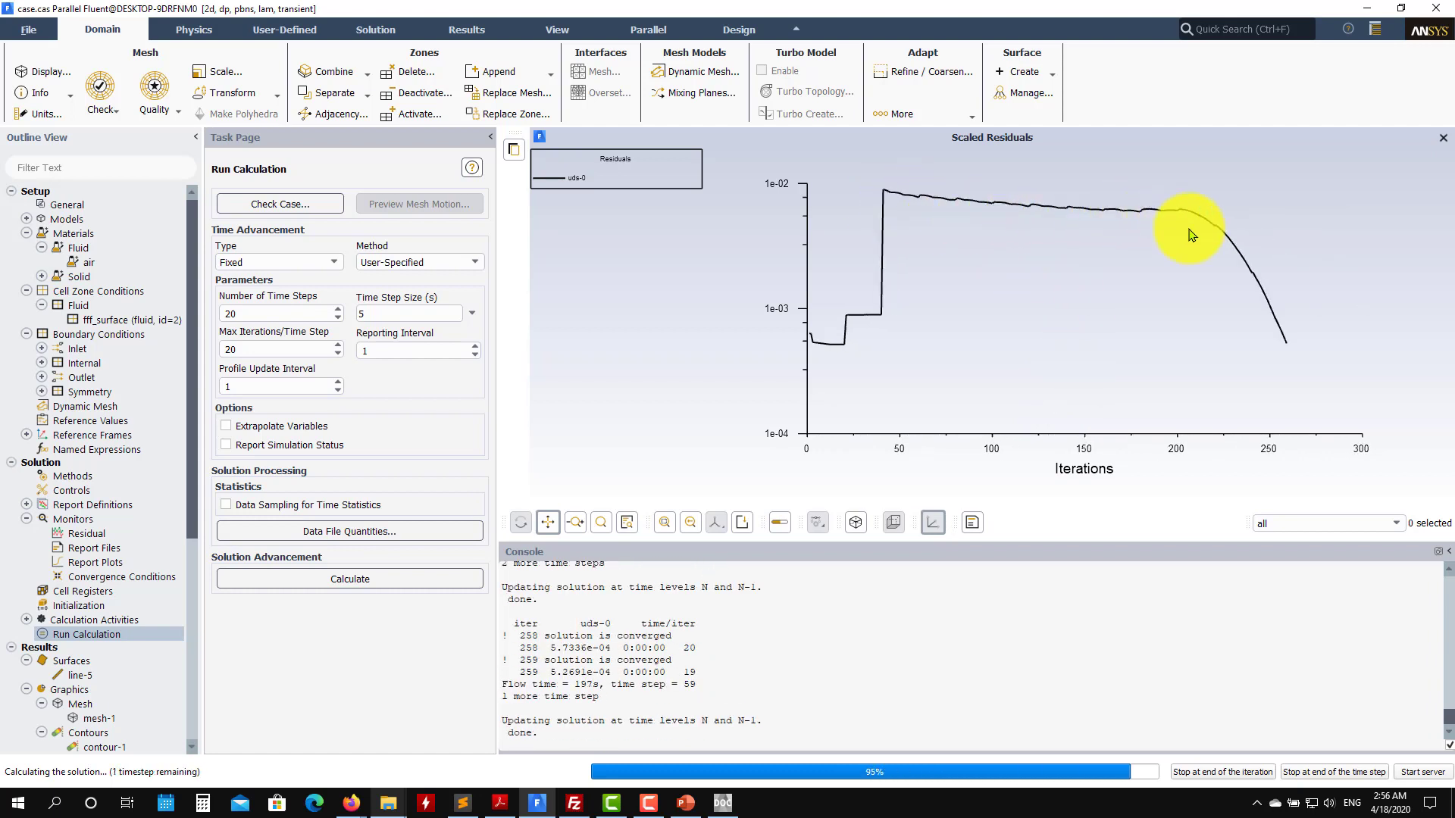
click(756, 417)
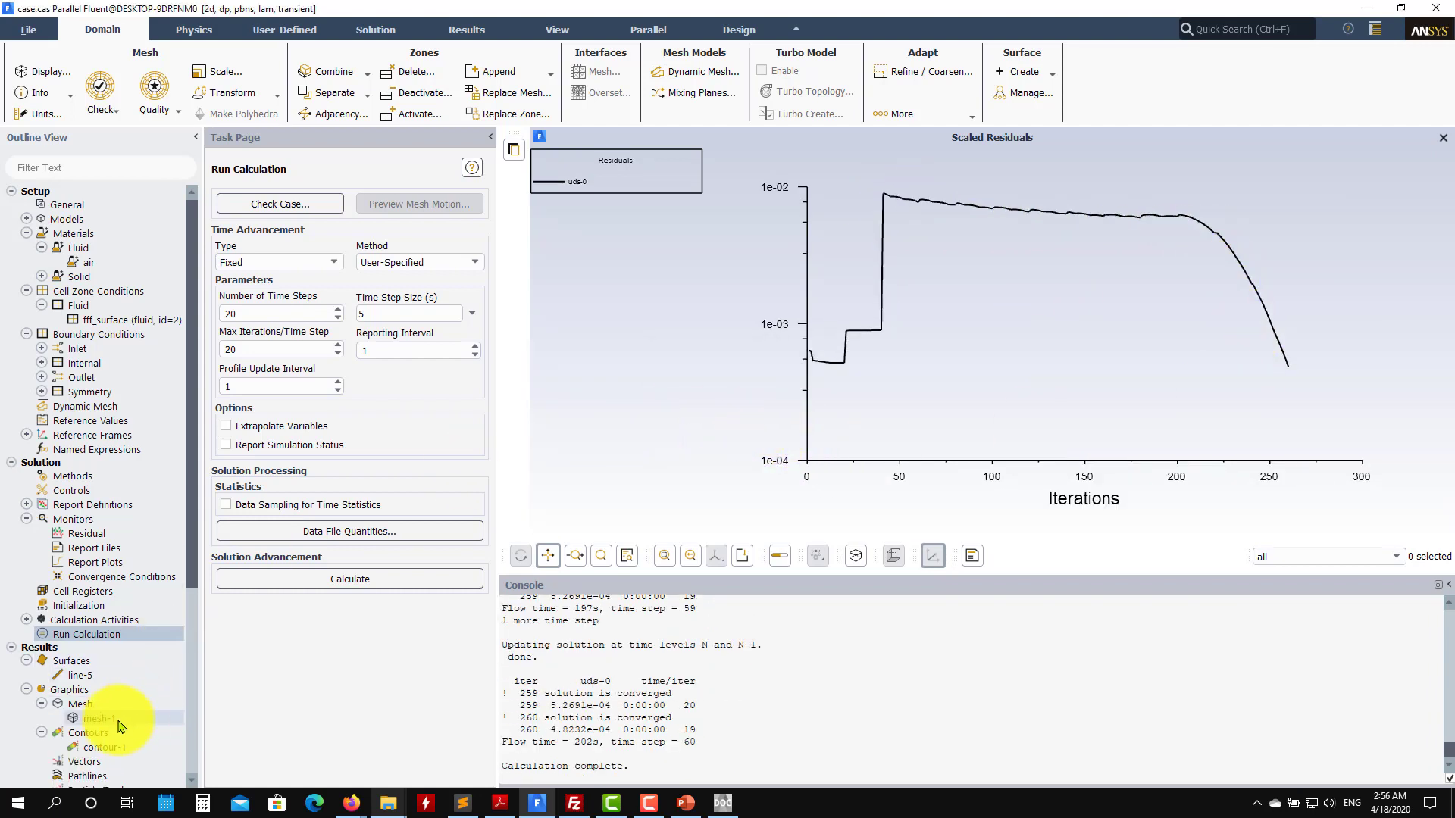
- Display the Scalar-0 contours on fff_surface for the run with the 0.1 under-relaxation factor
click(98, 748)
double_click(90, 750)
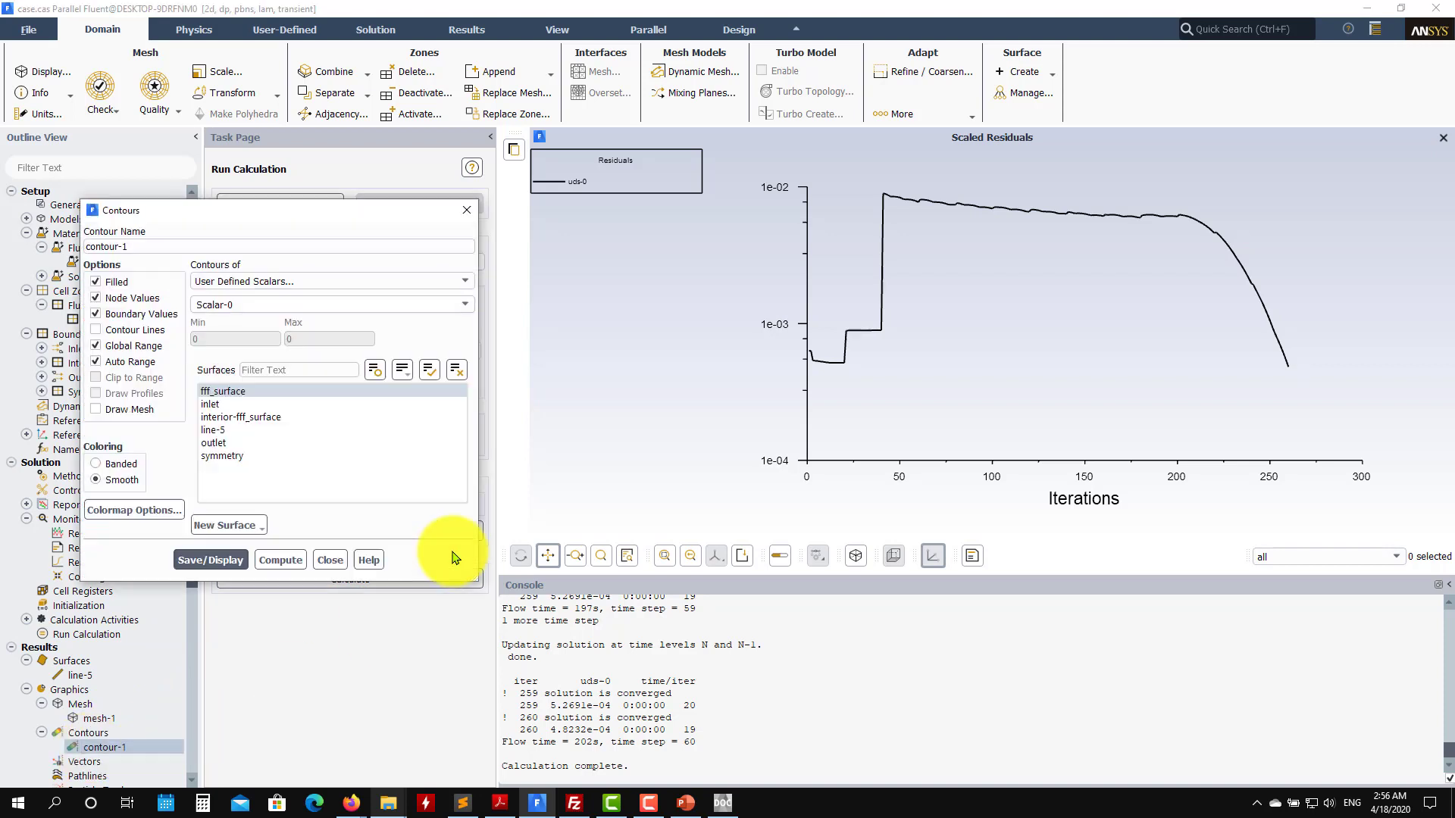
click(210, 560)
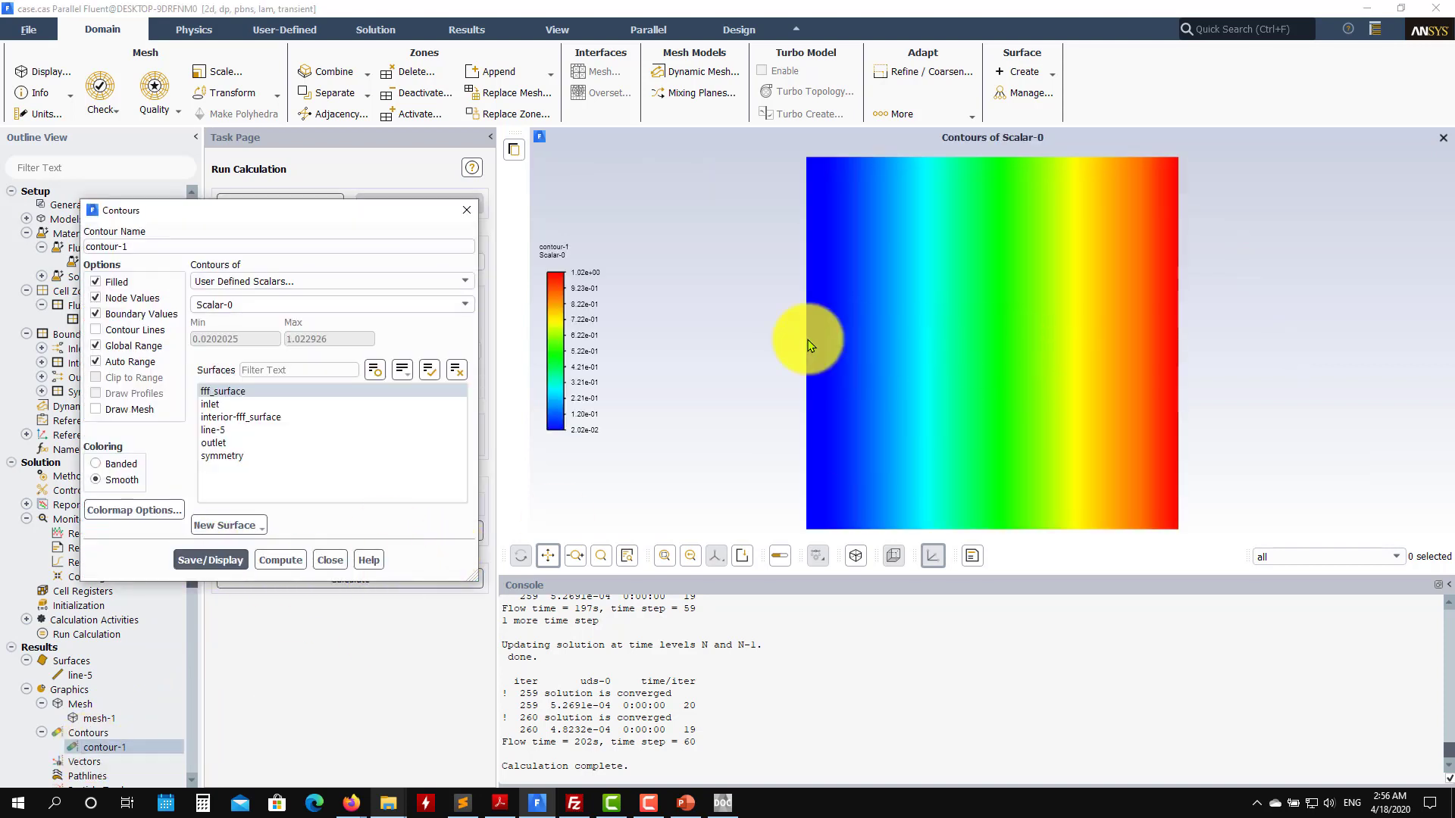
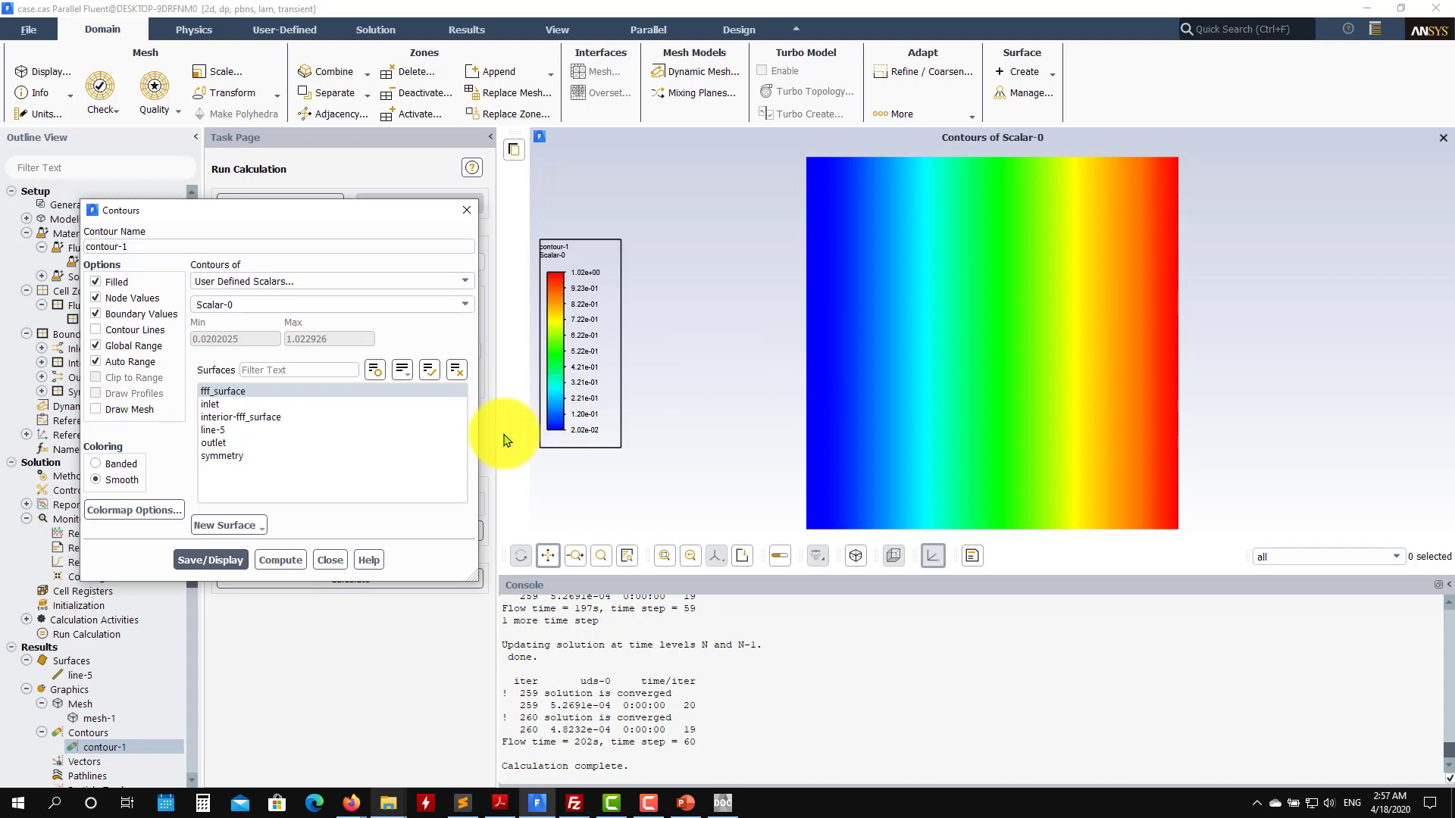
click(329, 560)
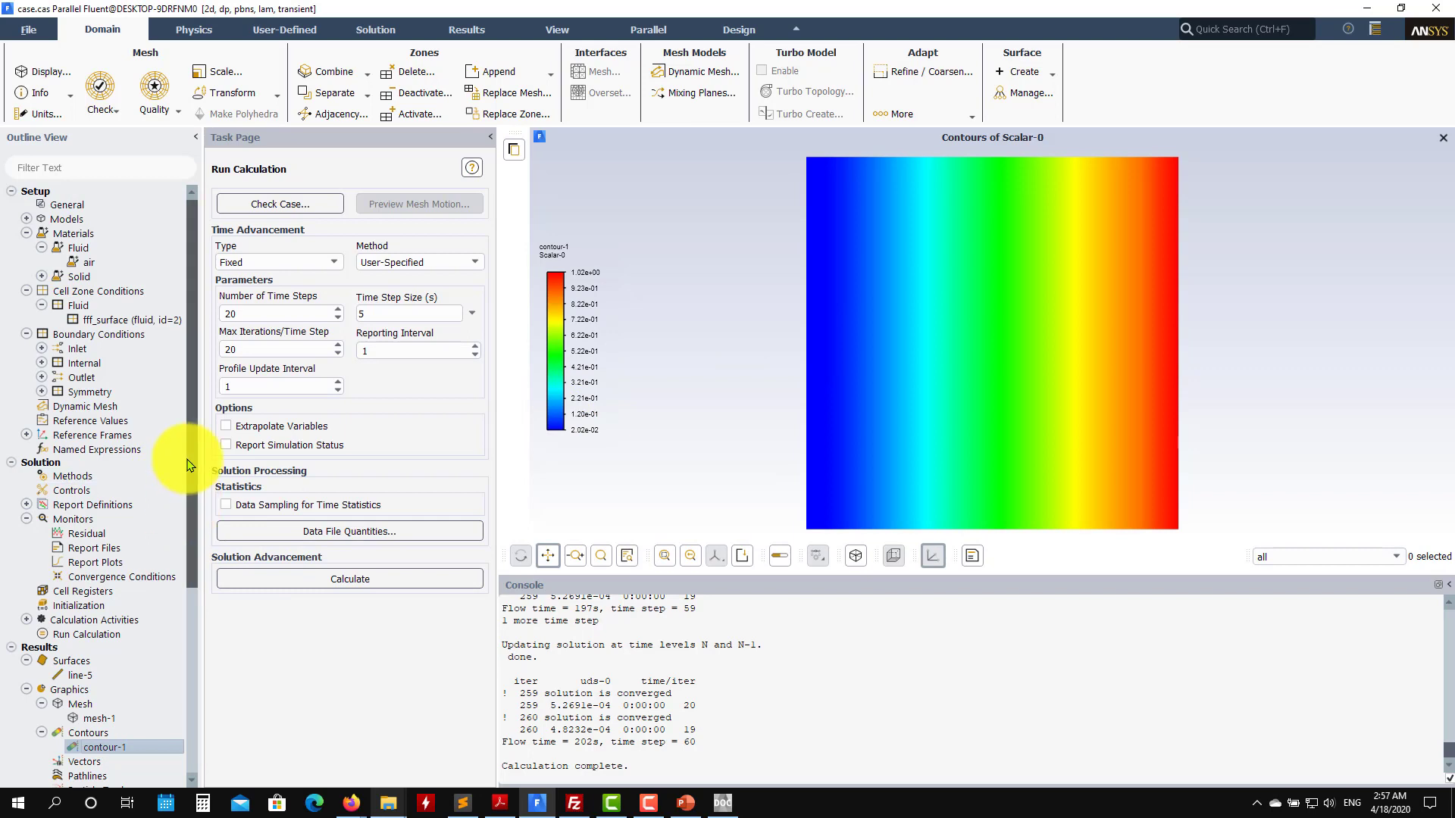
- Switch the solver time setting back to Steady
click(94, 207)
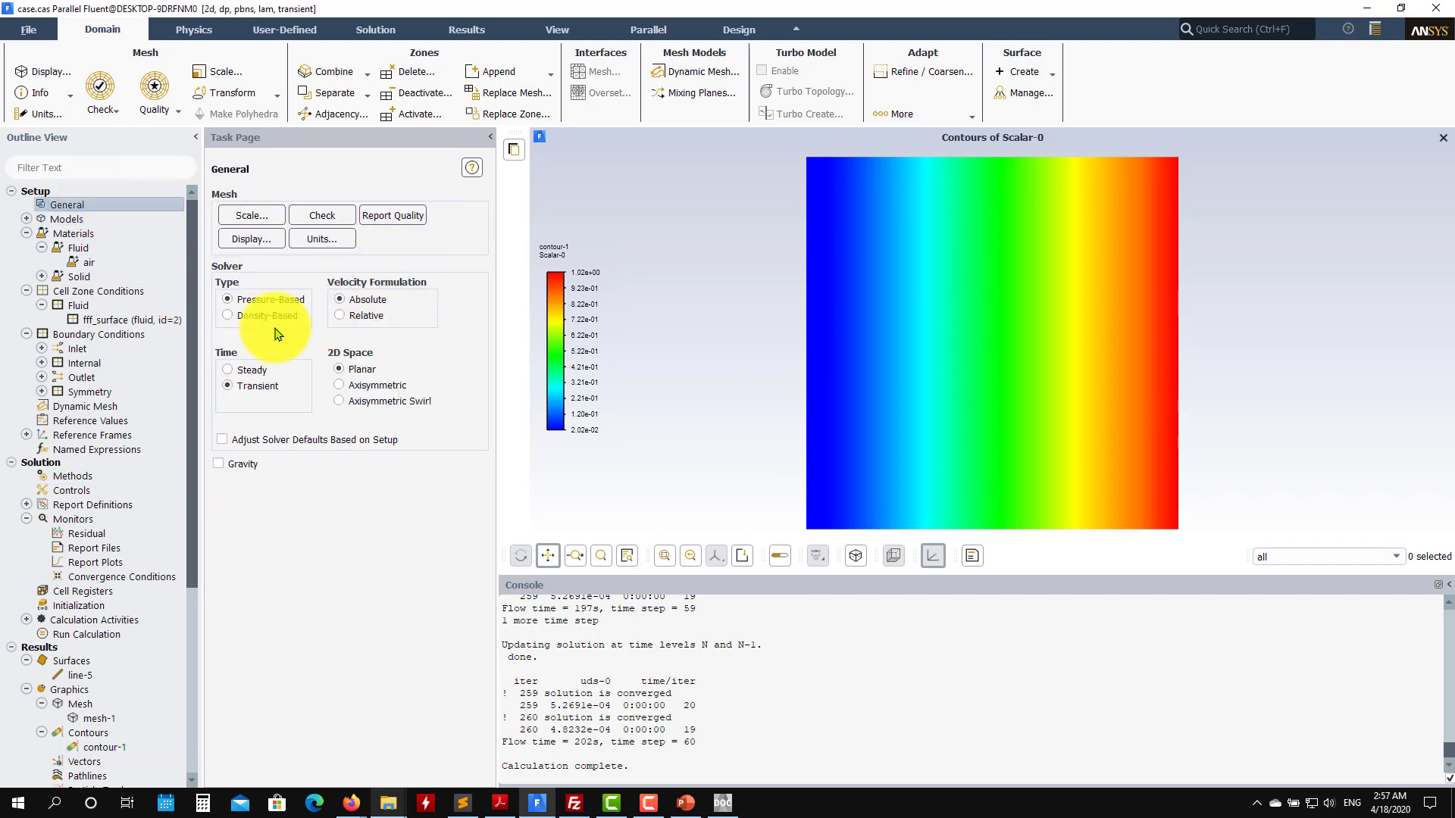
click(260, 371)
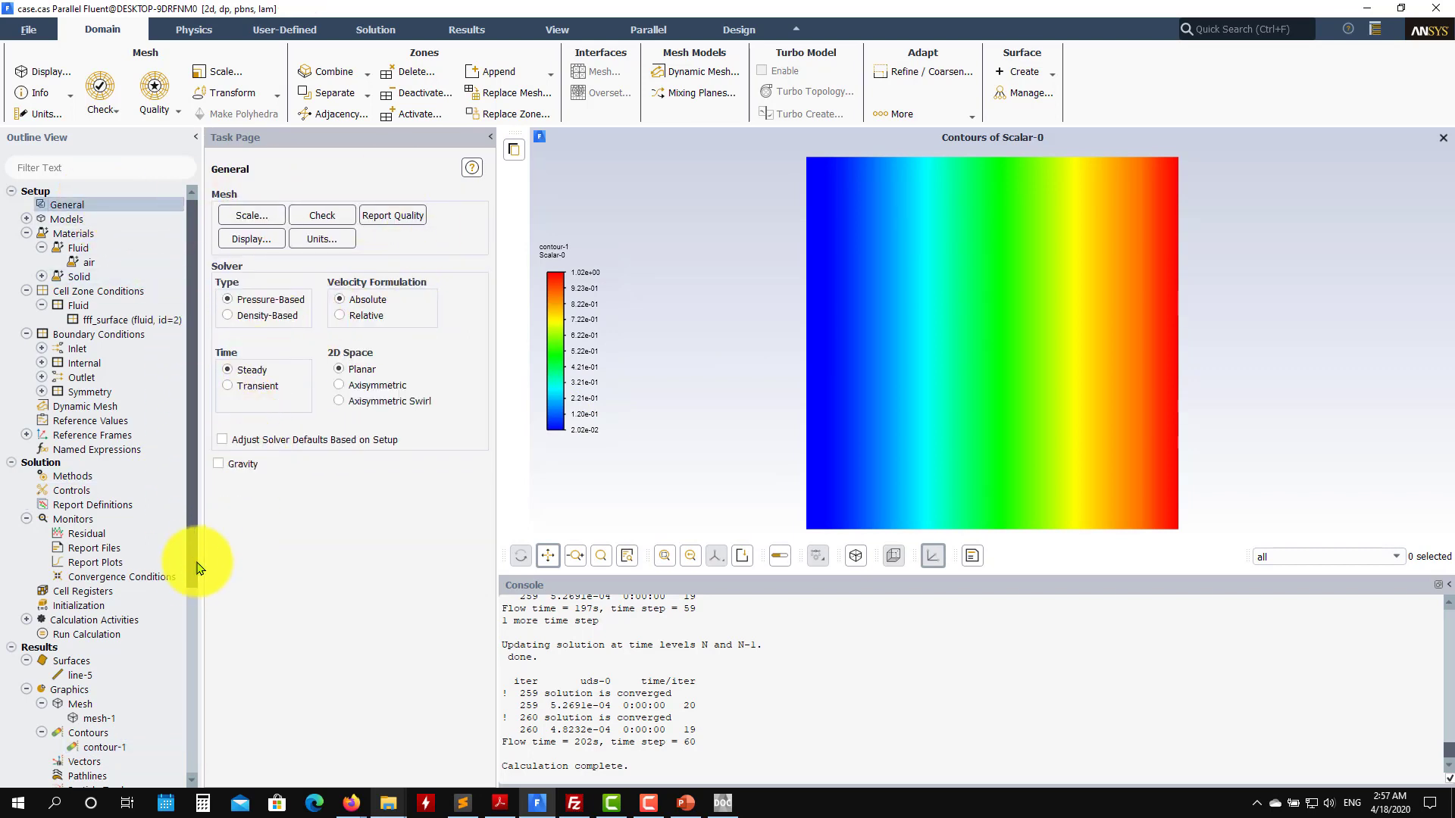
- Reselect the SIMPLE pressure-velocity coupling scheme and examine its under-relaxation factors
double_click(85, 491)
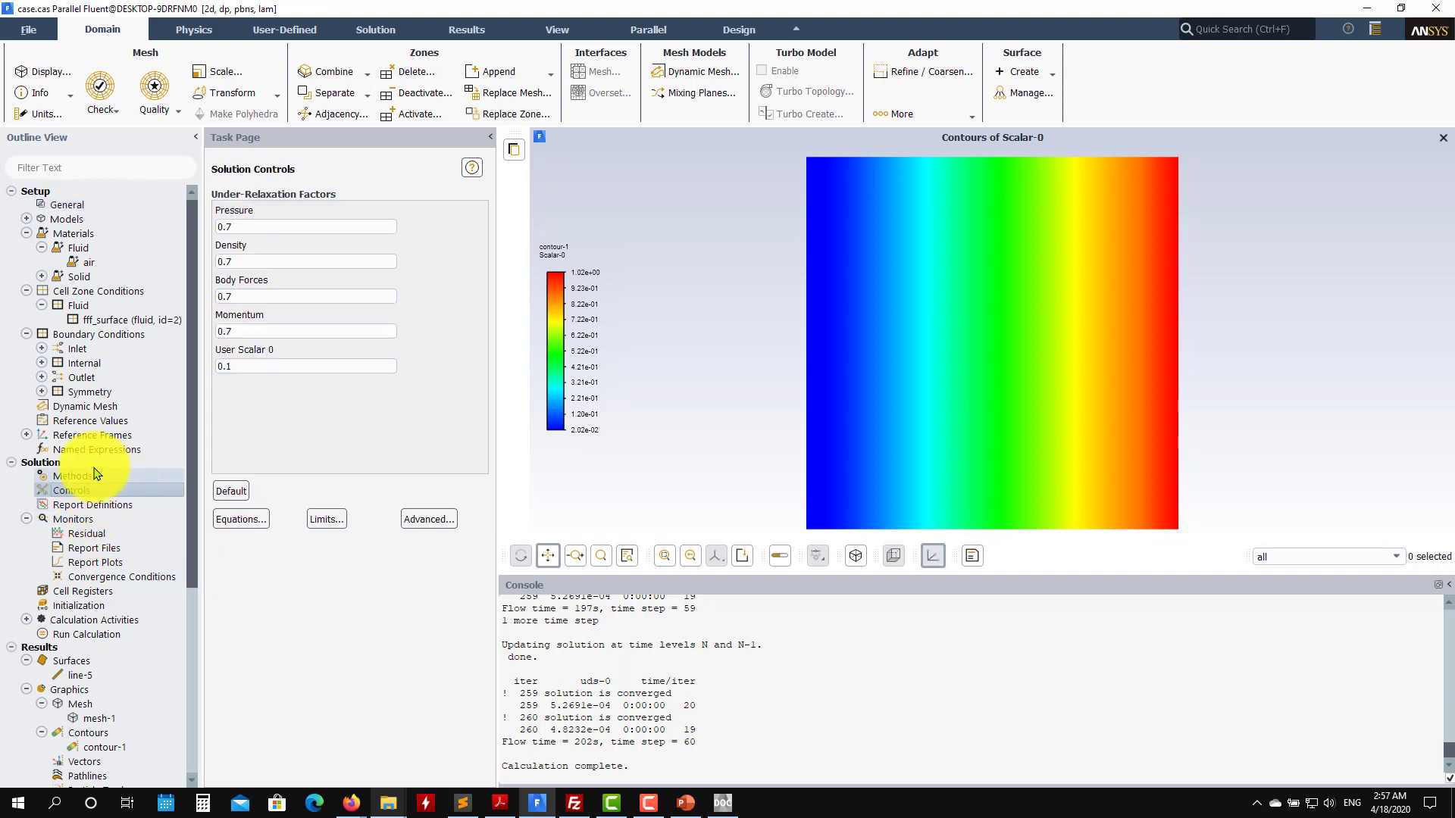
click(86, 477)
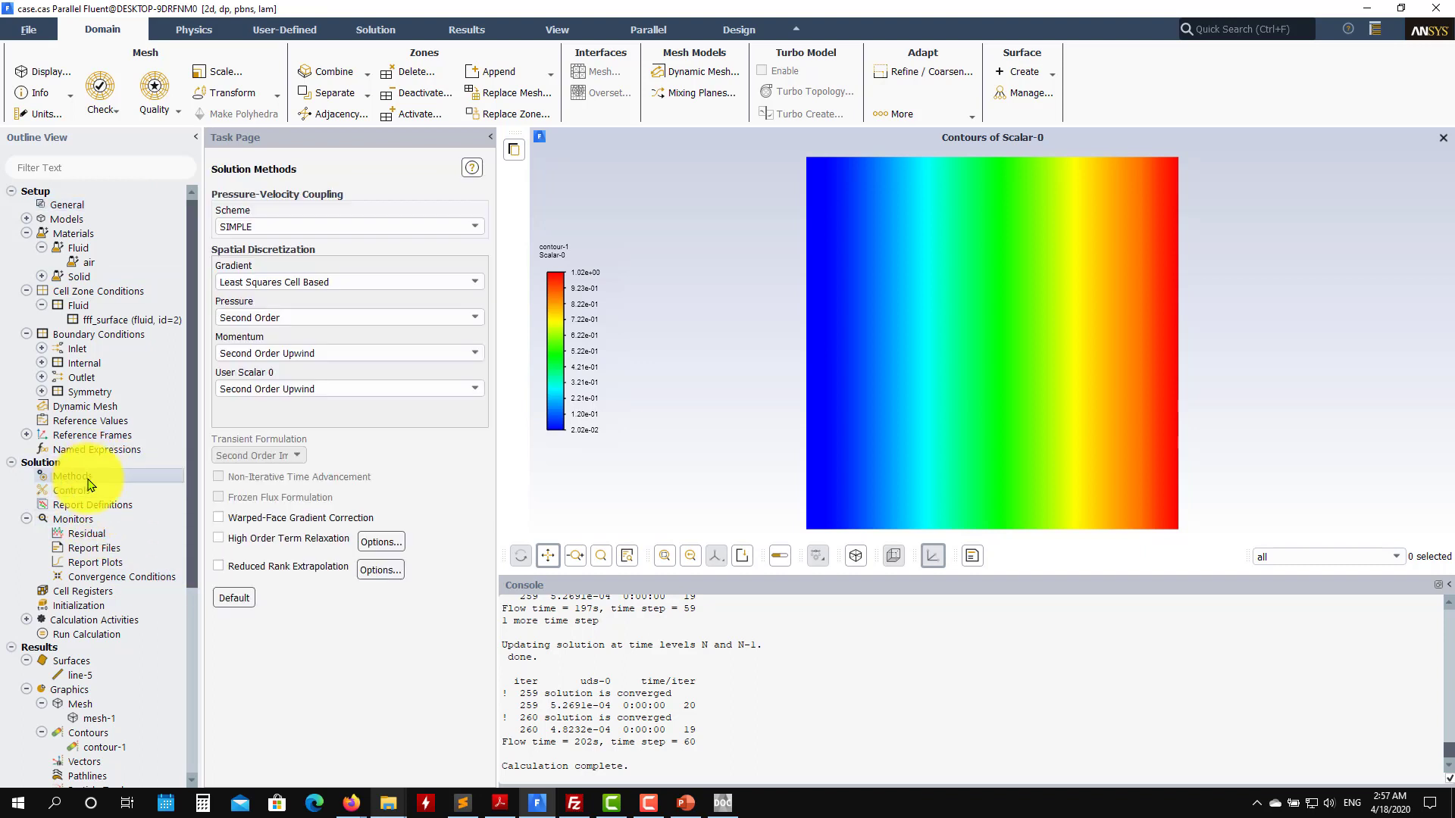
click(471, 230)
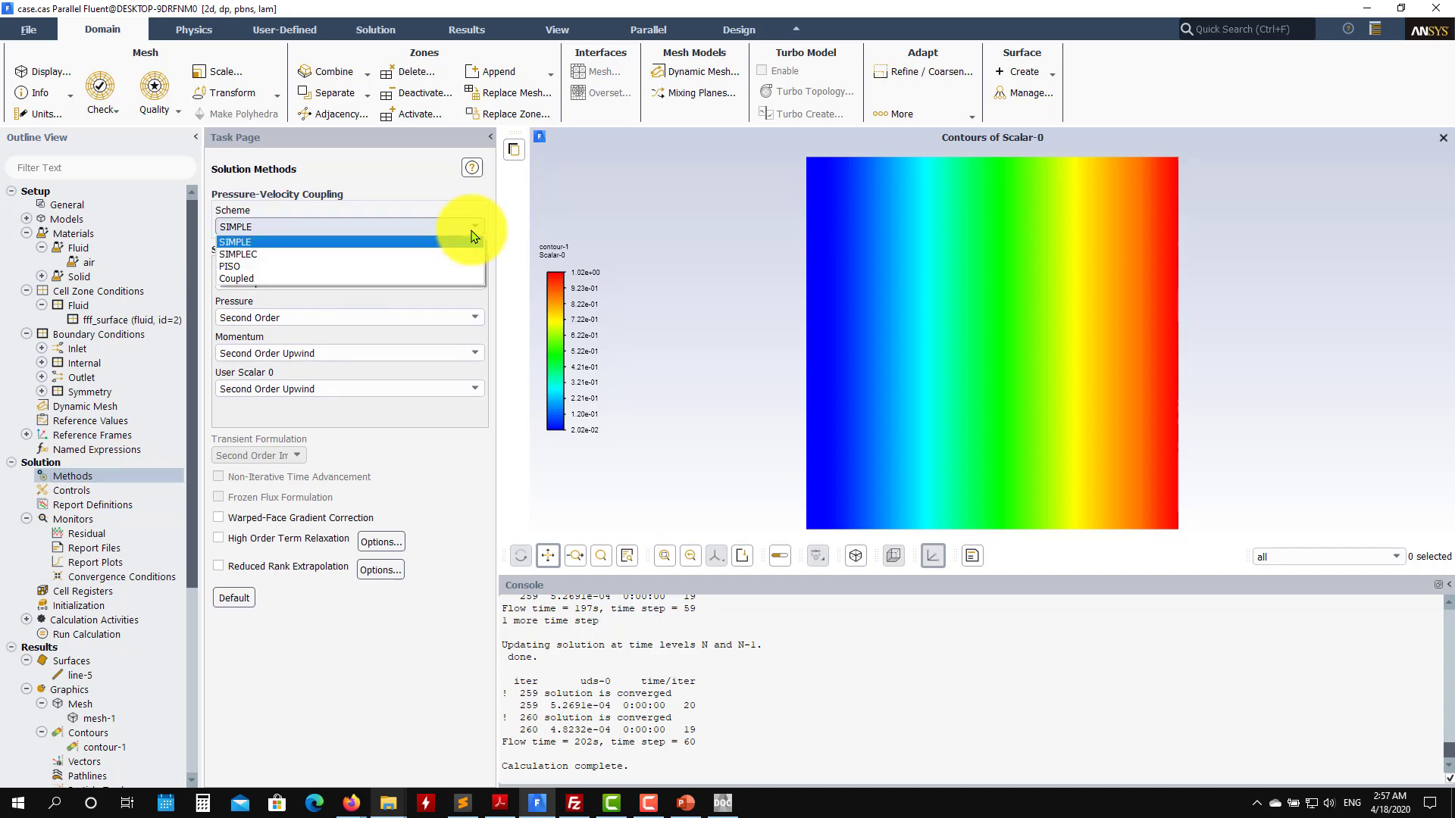
click(336, 242)
click(83, 490)
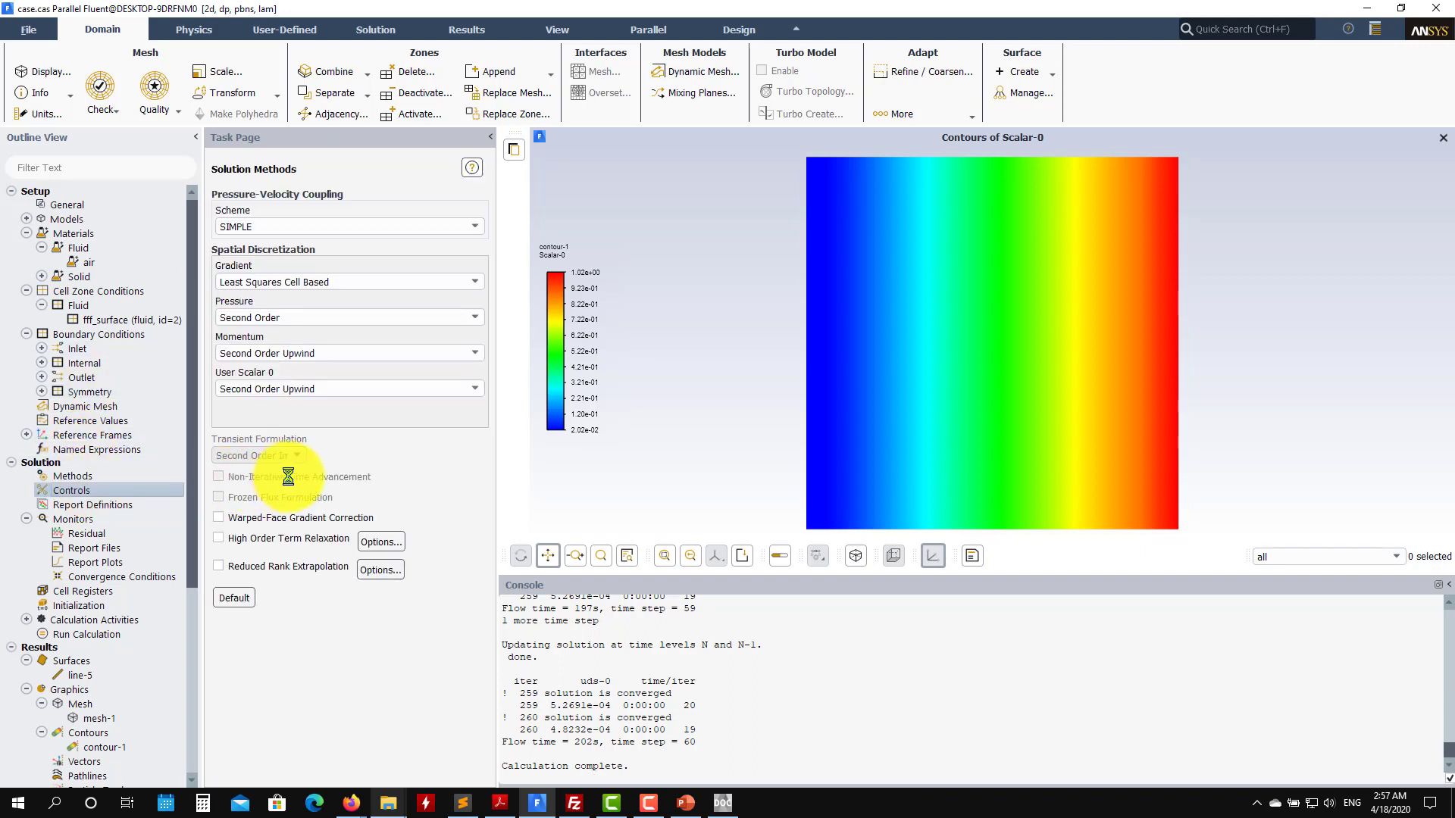
click(107, 474)
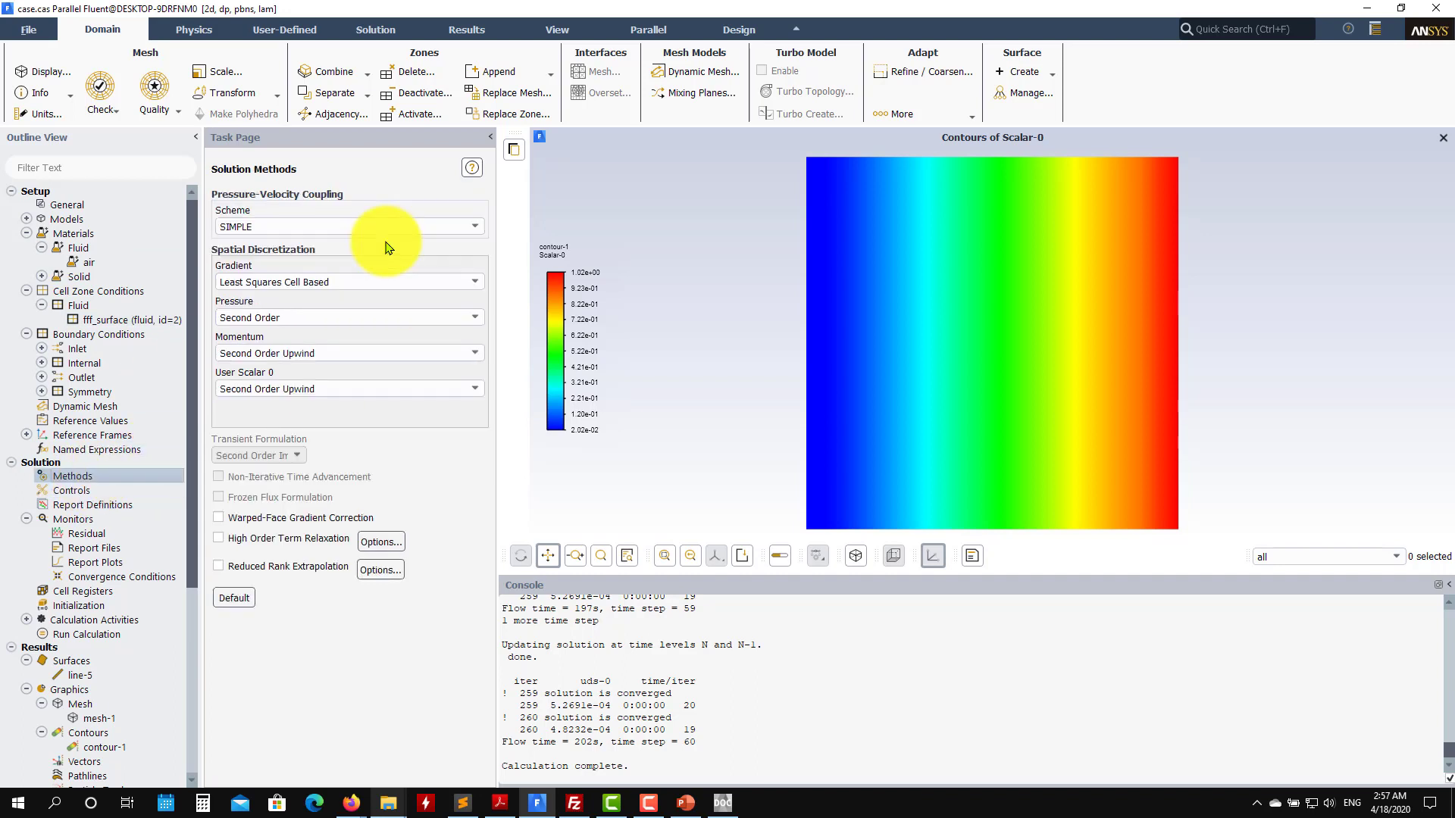
click(466, 226)
click(71, 490)
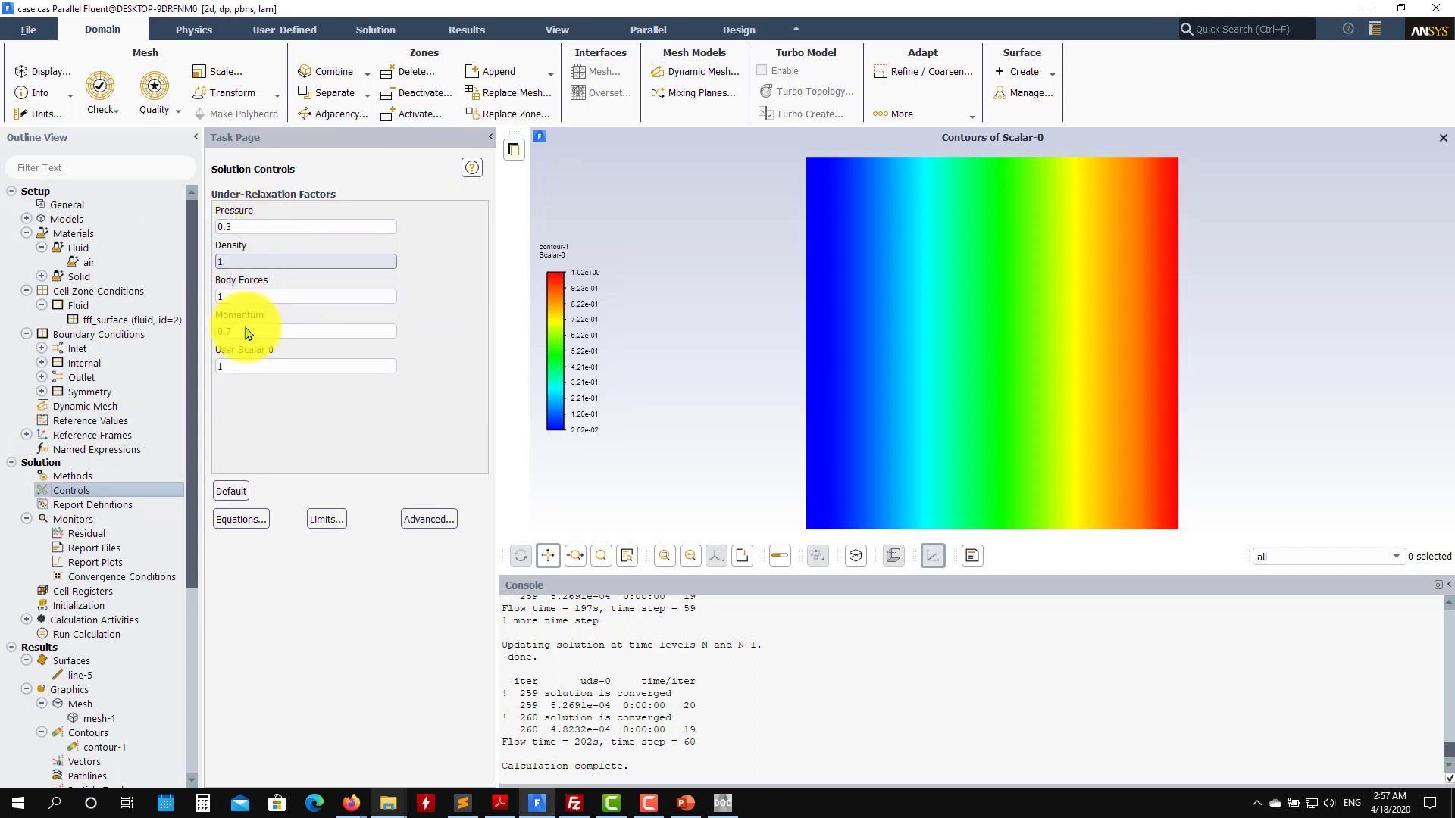
- Switch the pressure-velocity coupling scheme to SIMPLEC and examine its under-relaxation factors
click(90, 481)
click(470, 225)
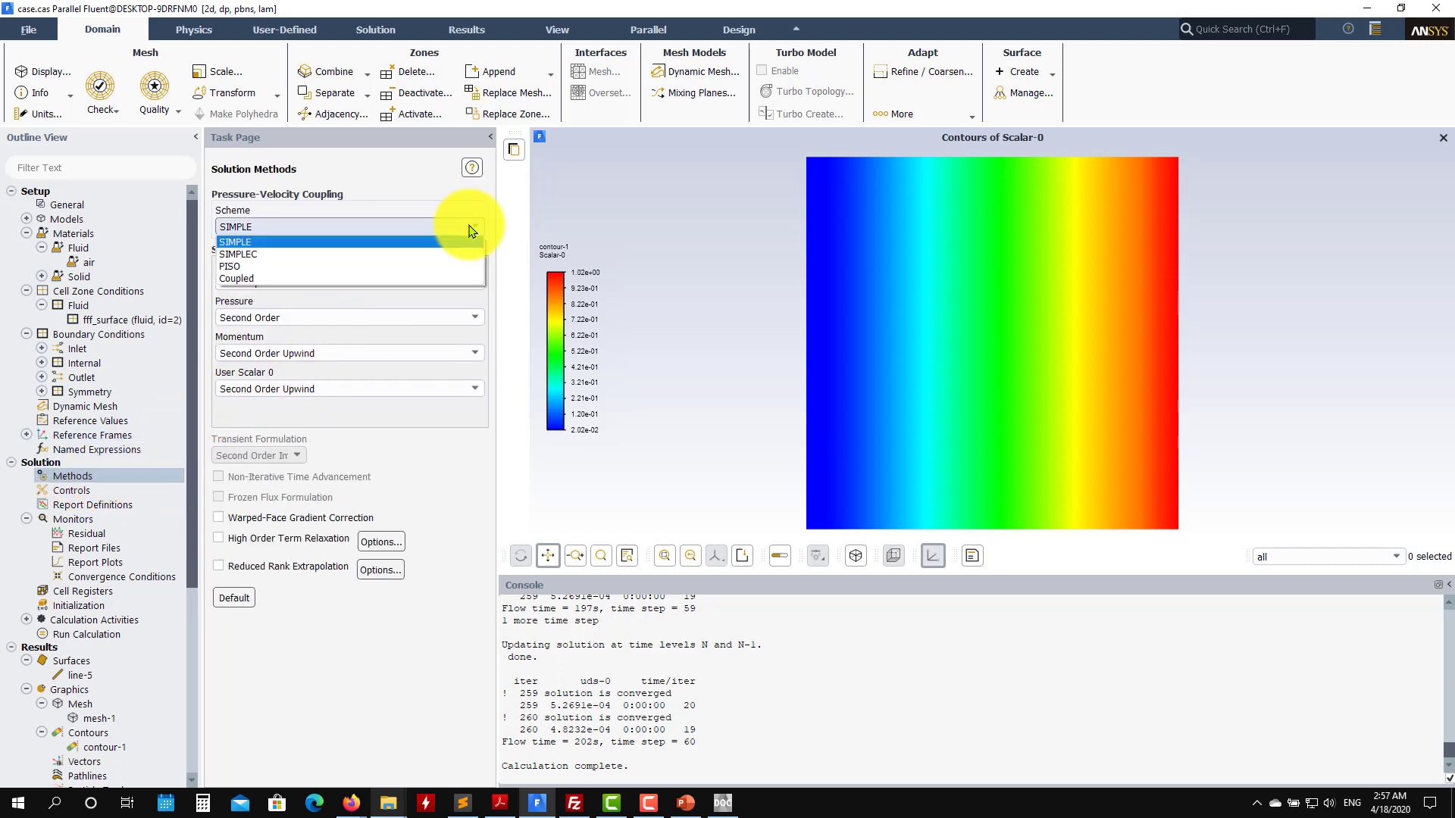
click(321, 255)
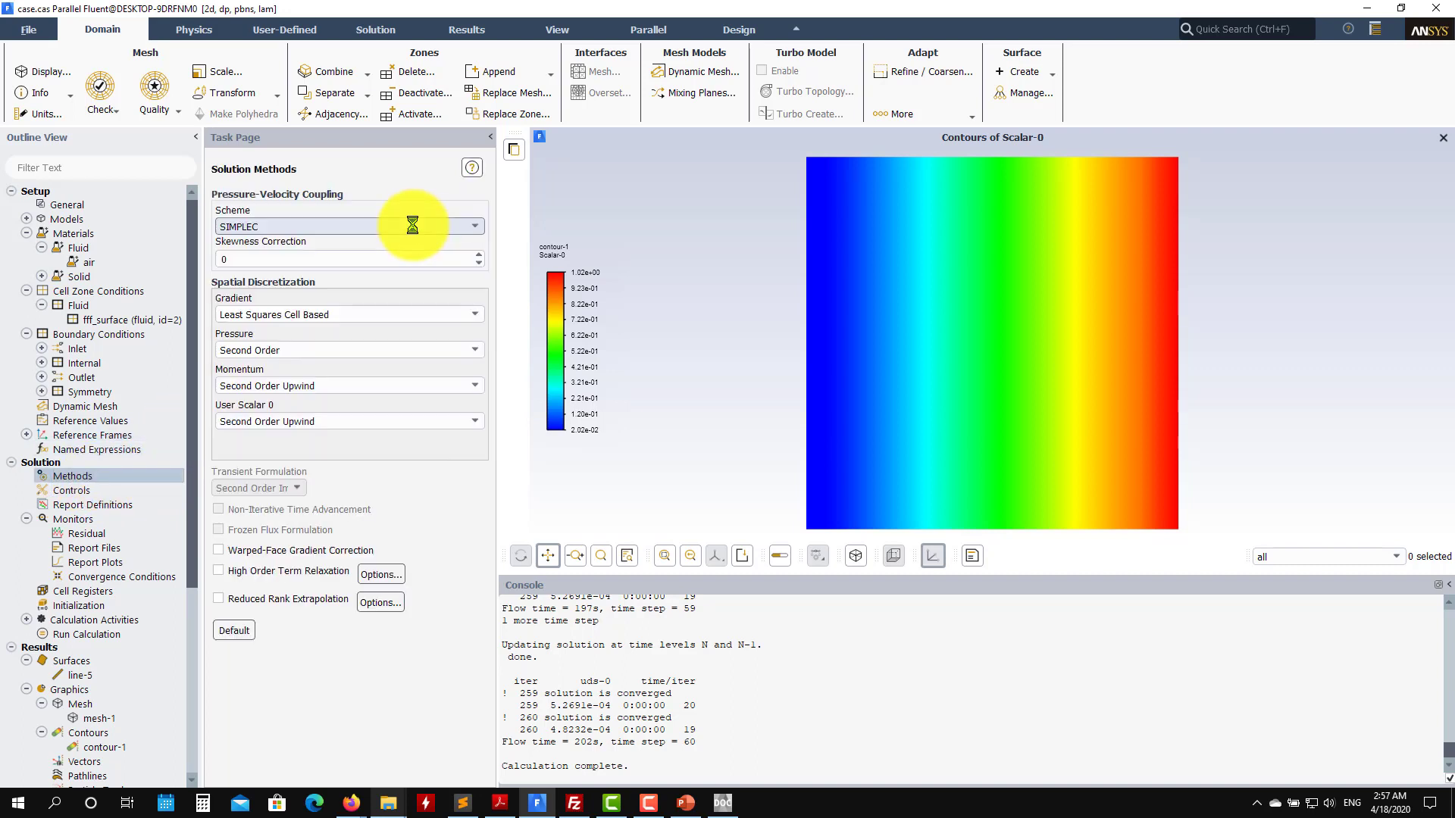
click(94, 492)
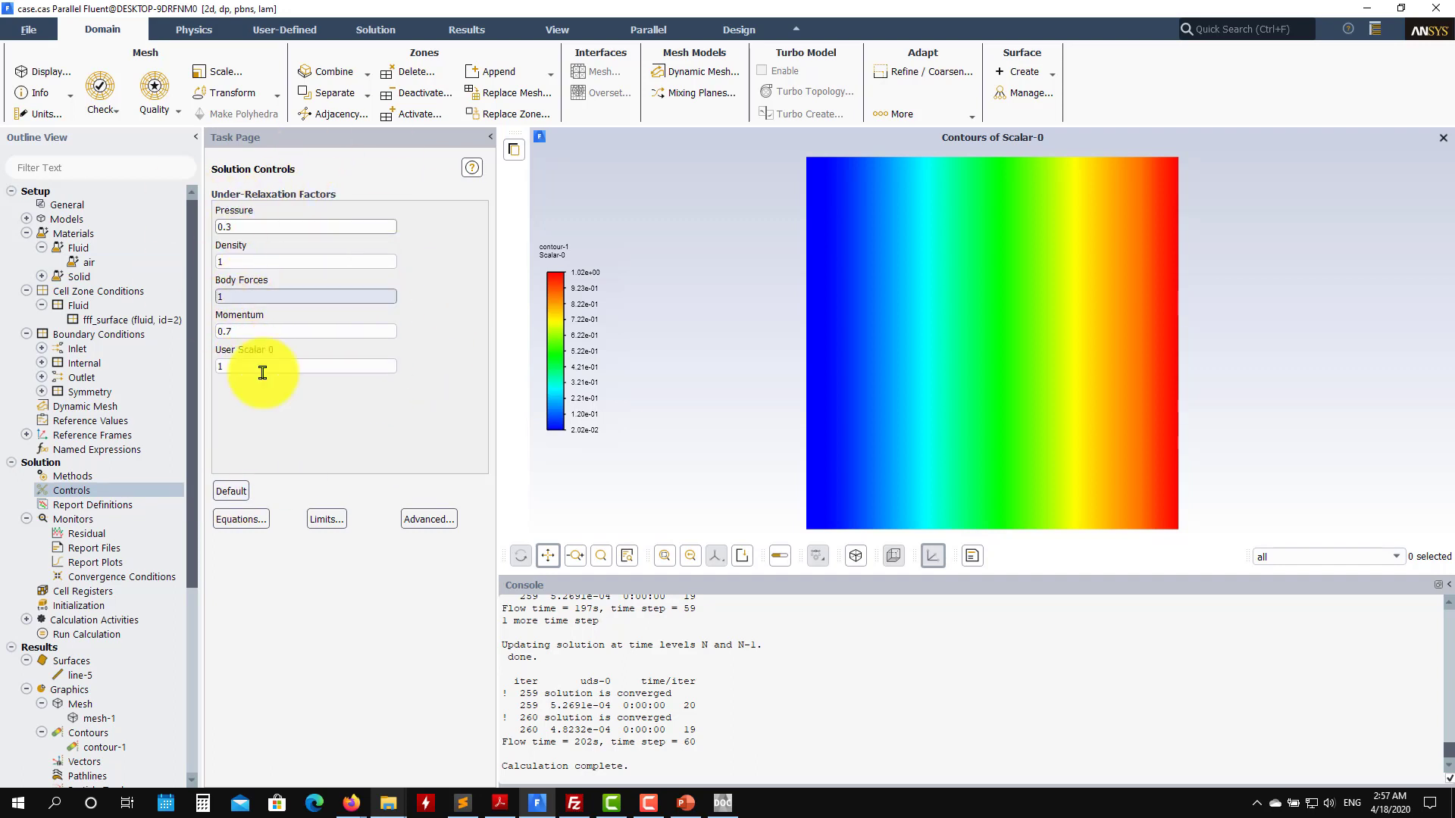
click(262, 227)
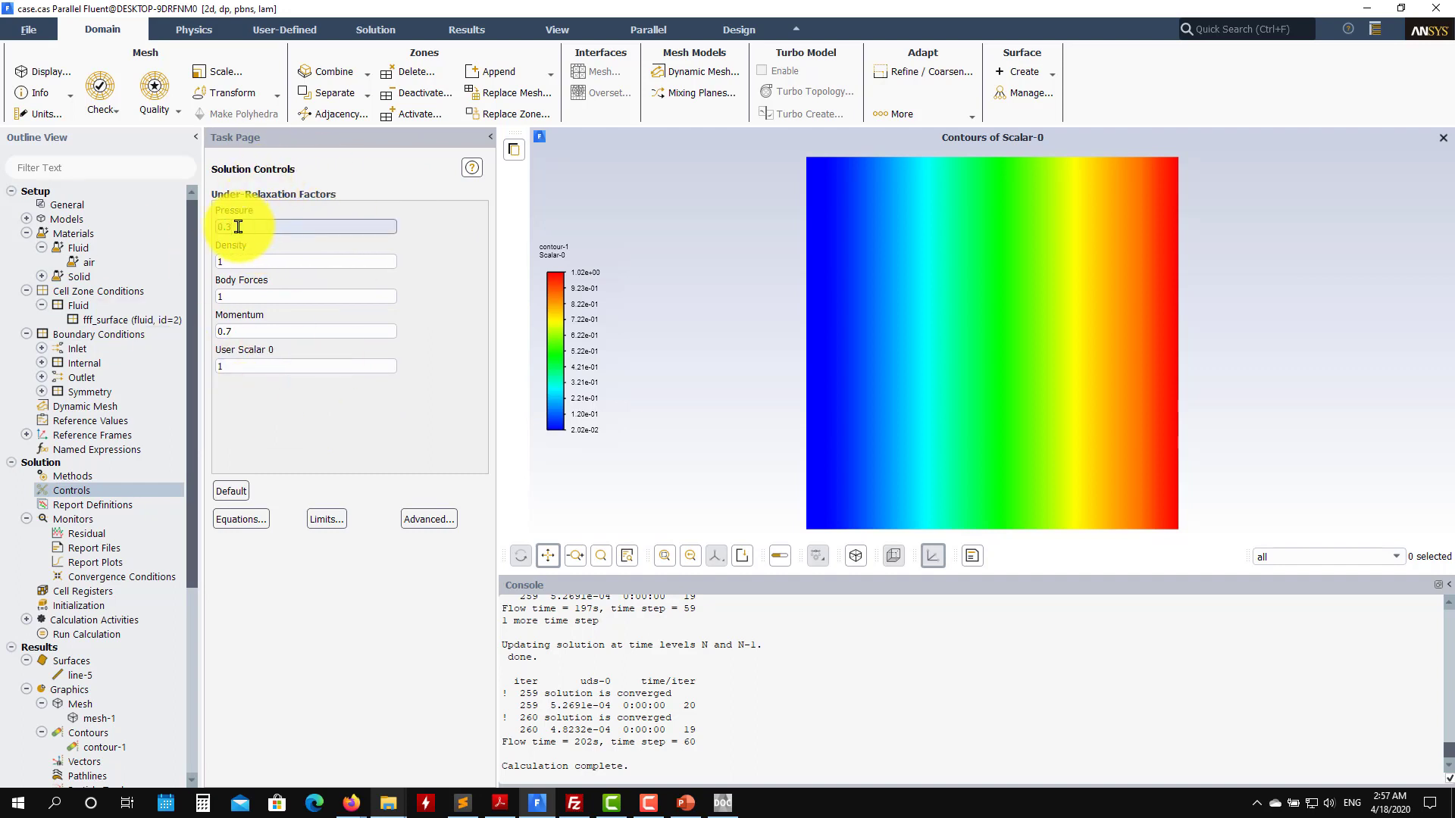
drag(219, 226, 329, 243)
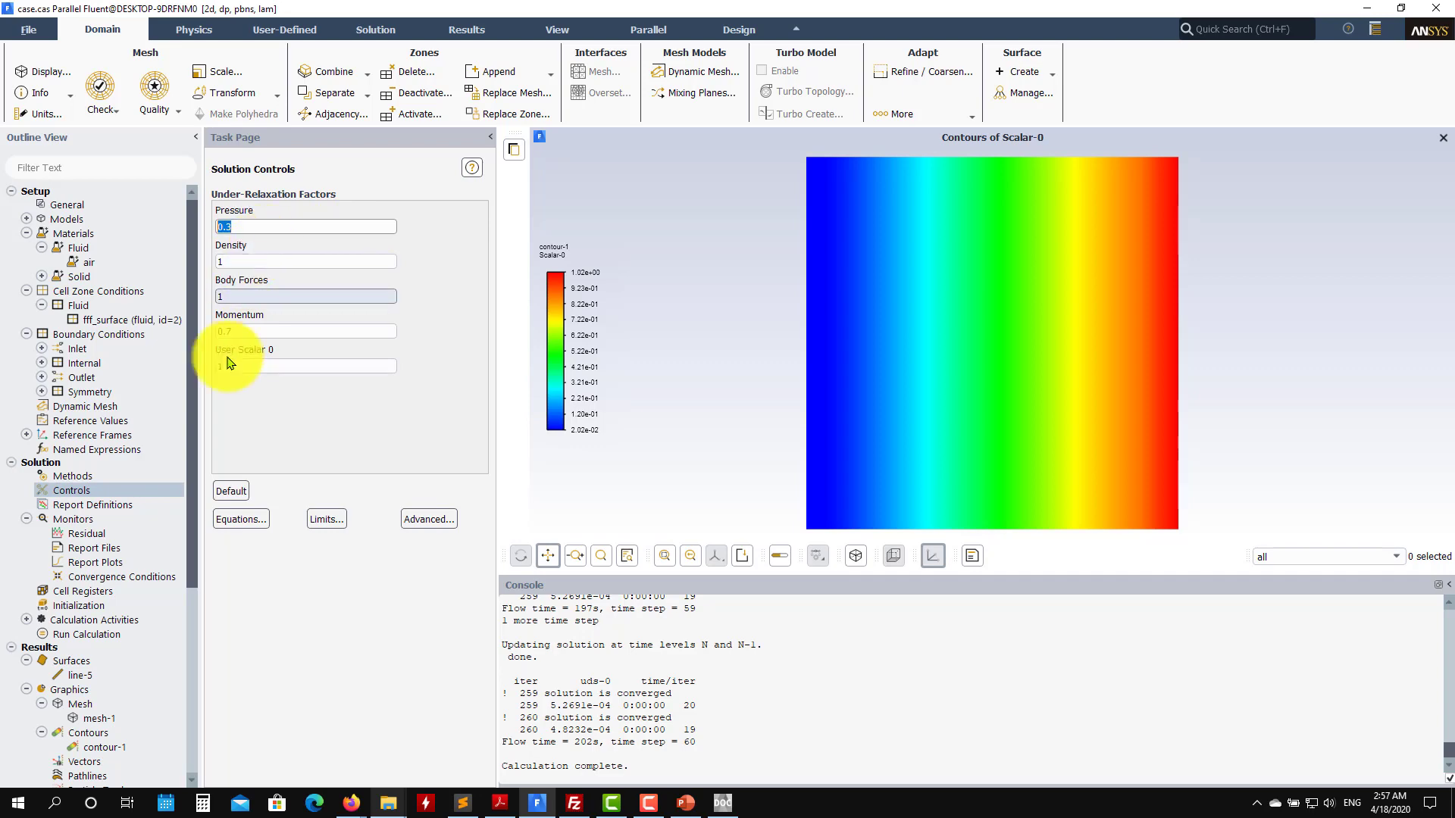
- Switch the pressure-velocity coupling scheme to PISO and check the under-relaxation factors
click(89, 478)
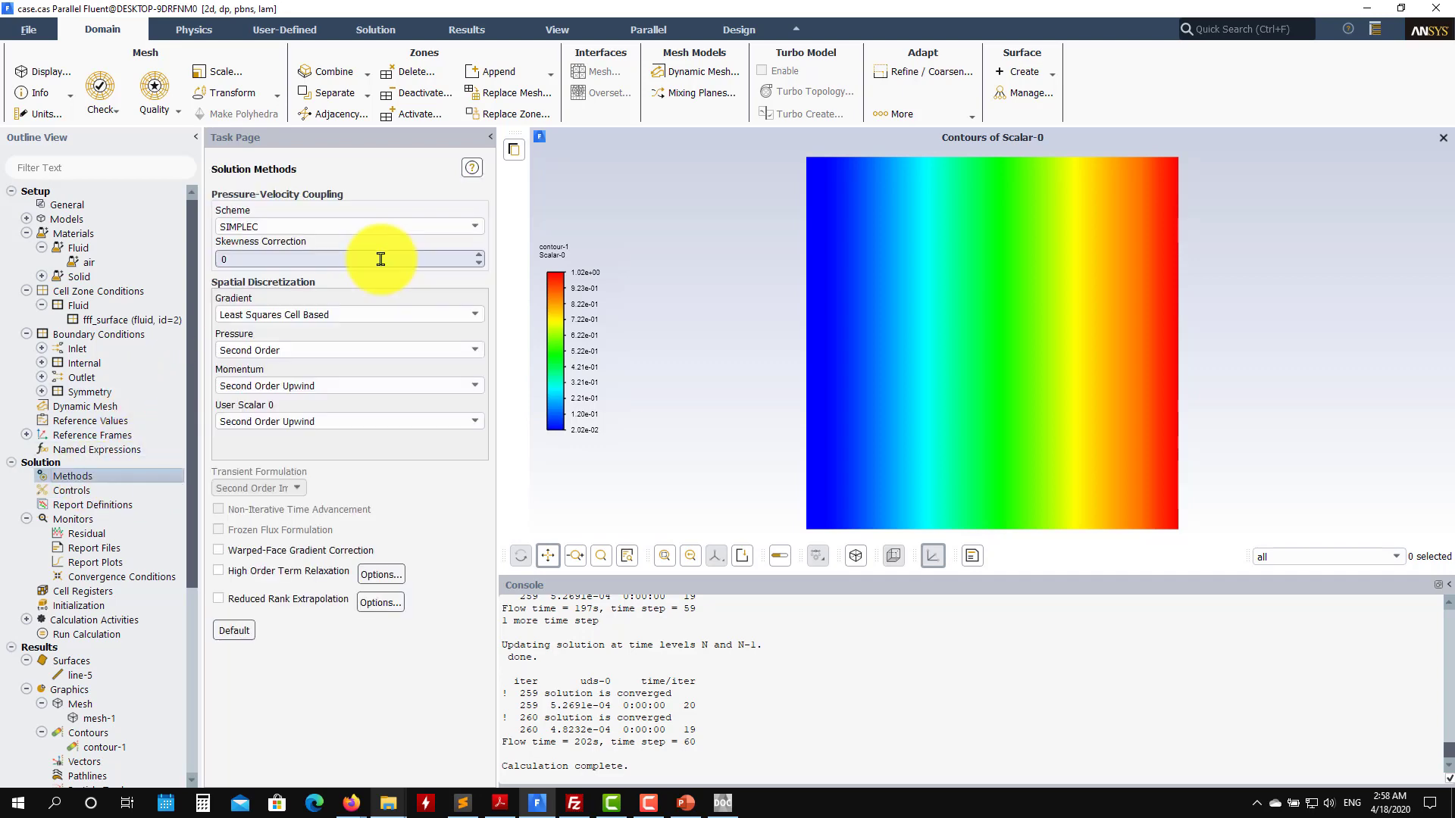
click(458, 226)
click(267, 267)
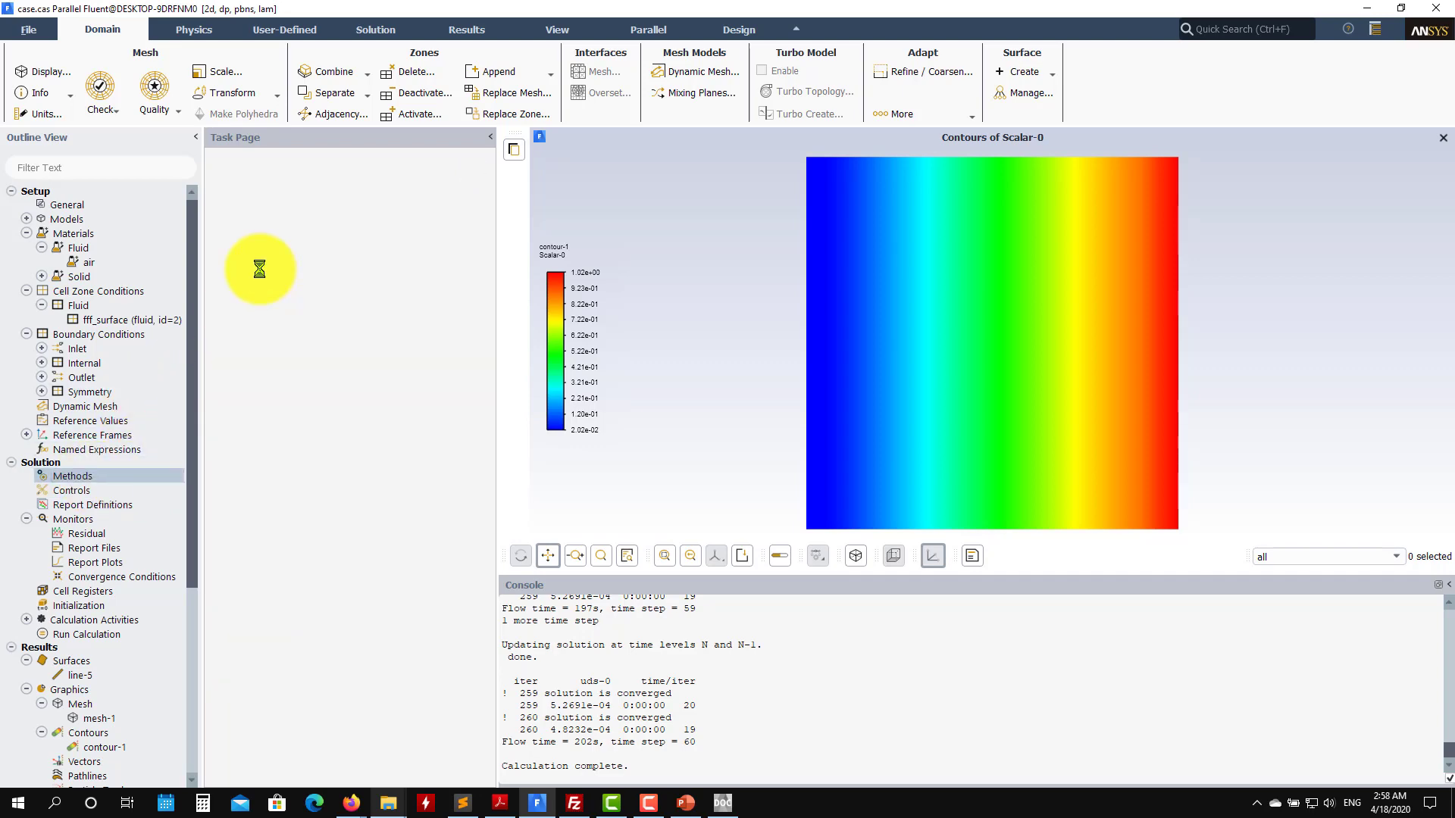
click(84, 491)
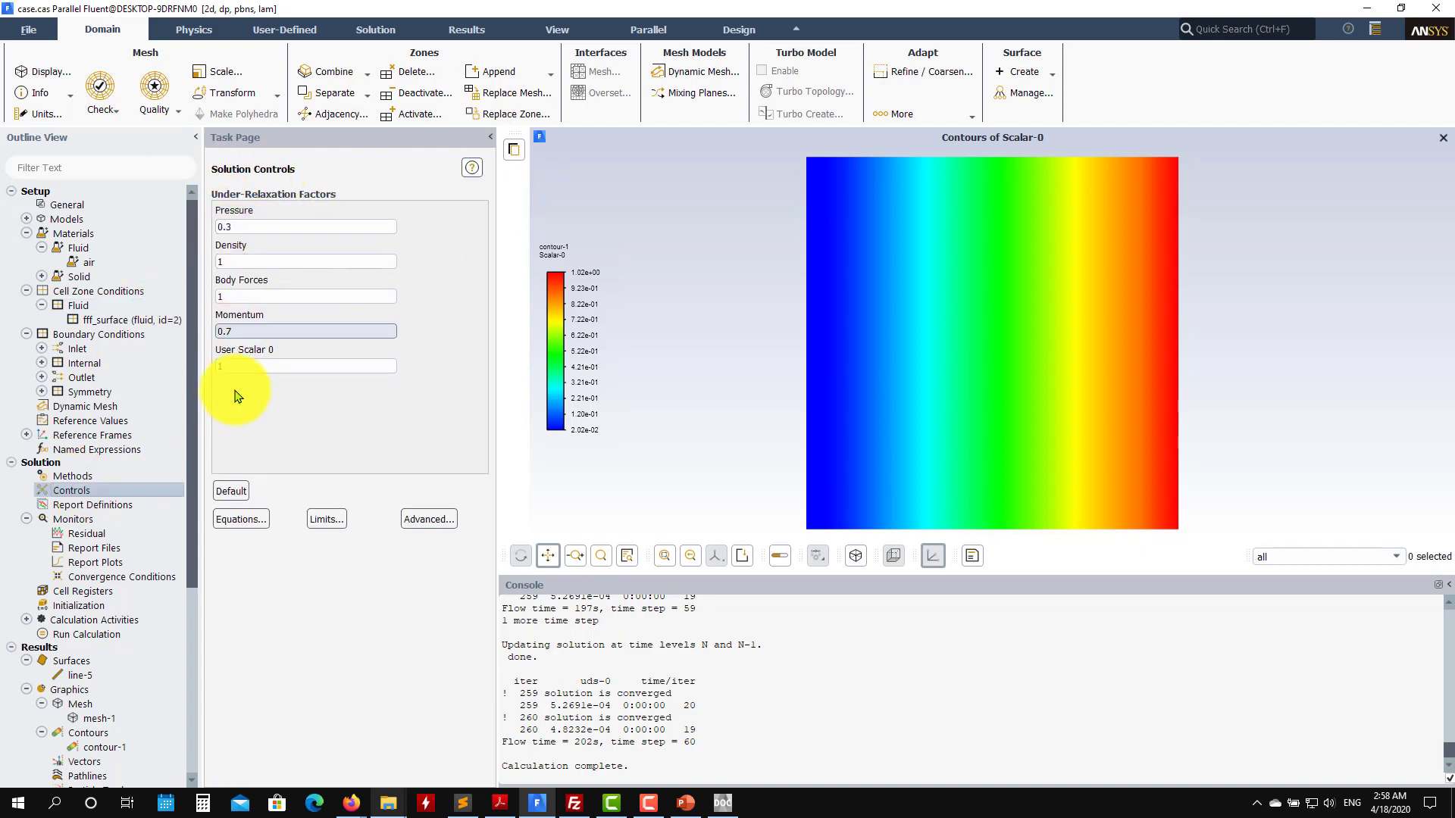
- Set the pressure-velocity coupling scheme to Coupled and review its pseudo-transient explicit relaxation factors
click(81, 477)
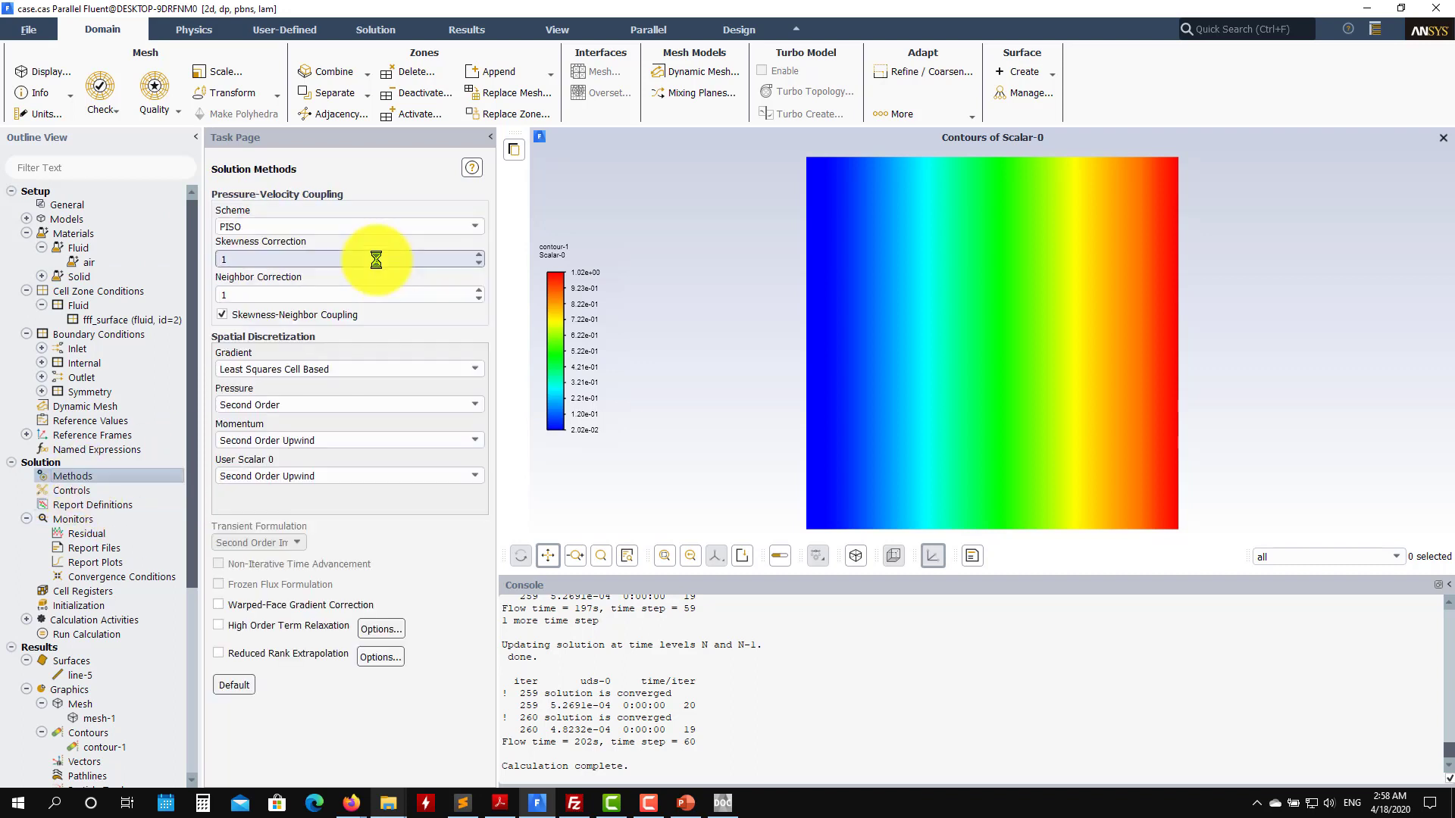
click(473, 226)
click(266, 279)
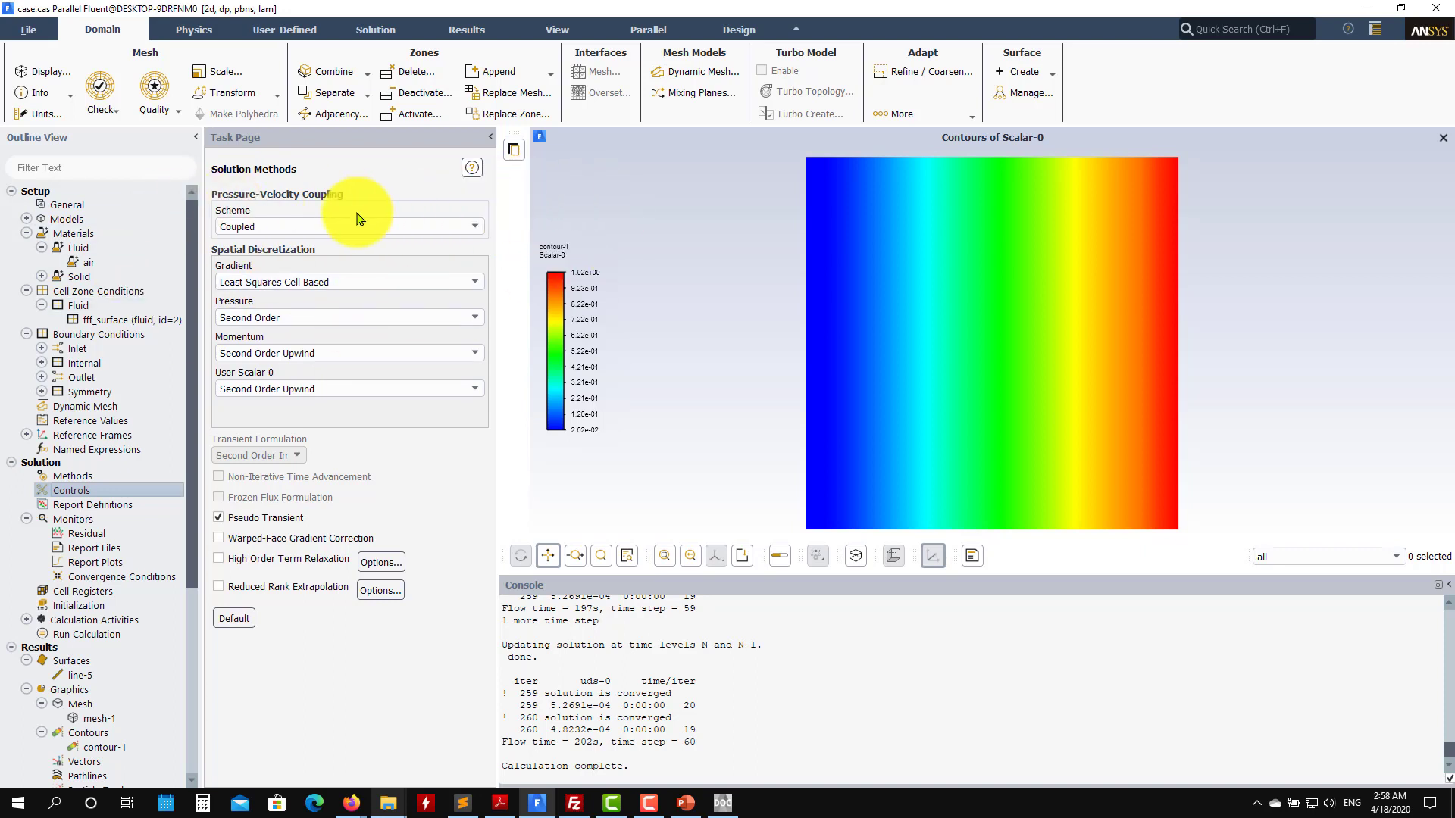
click(79, 490)
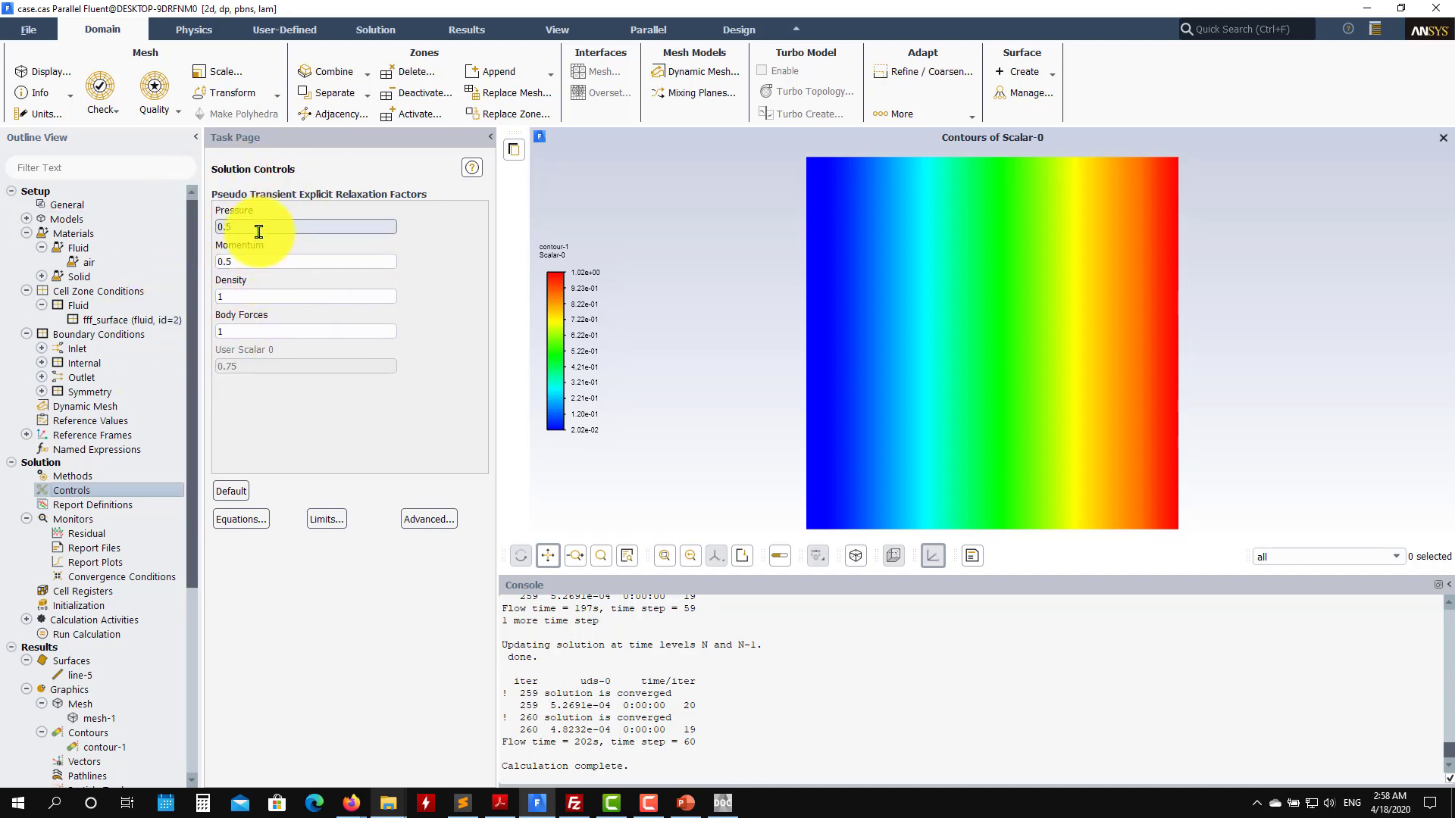
- Reinitialize the solution, discarding the current data, and run the Coupled case with a limit of 1000 iterations
click(127, 607)
click(254, 568)
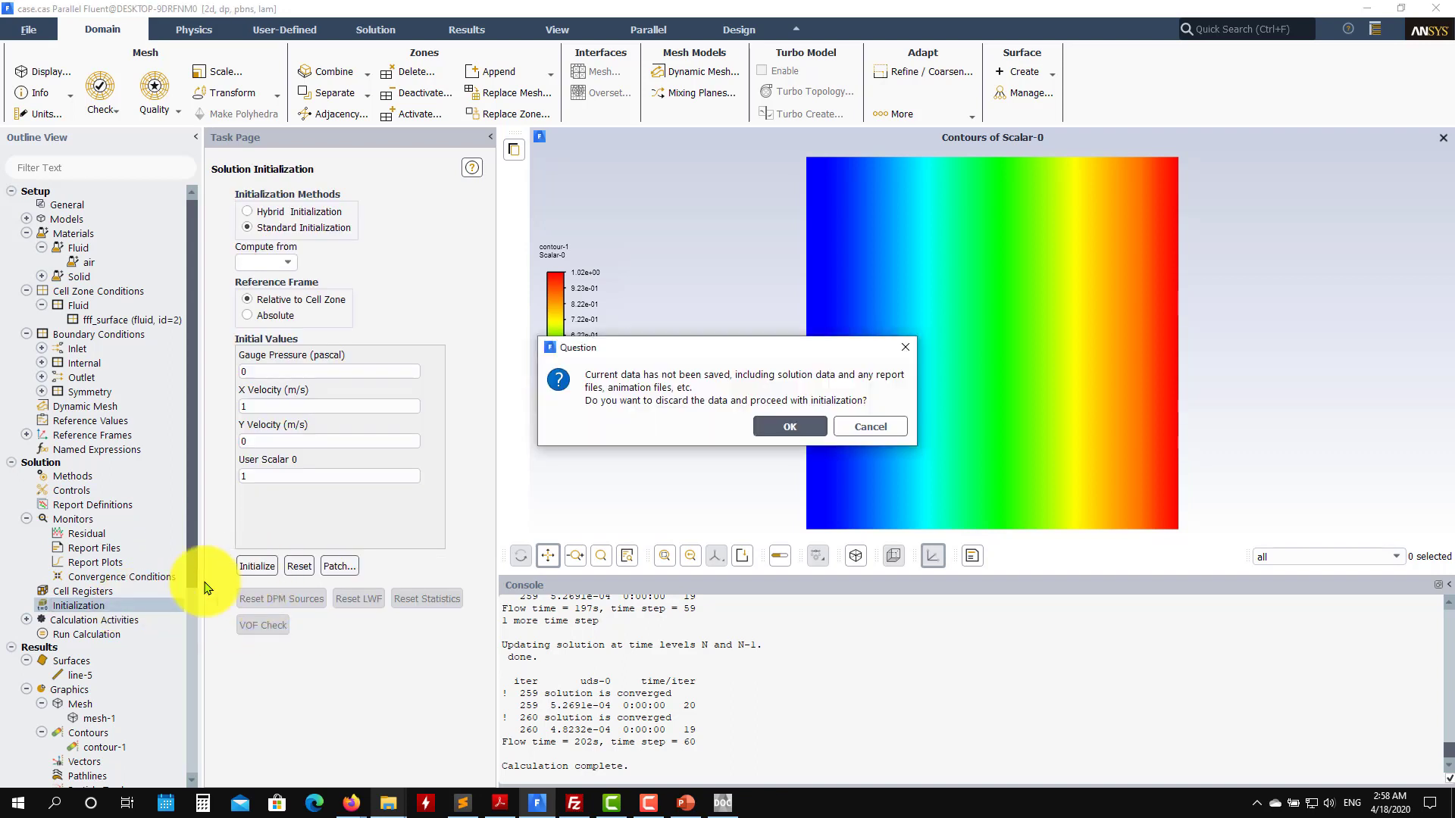
click(747, 377)
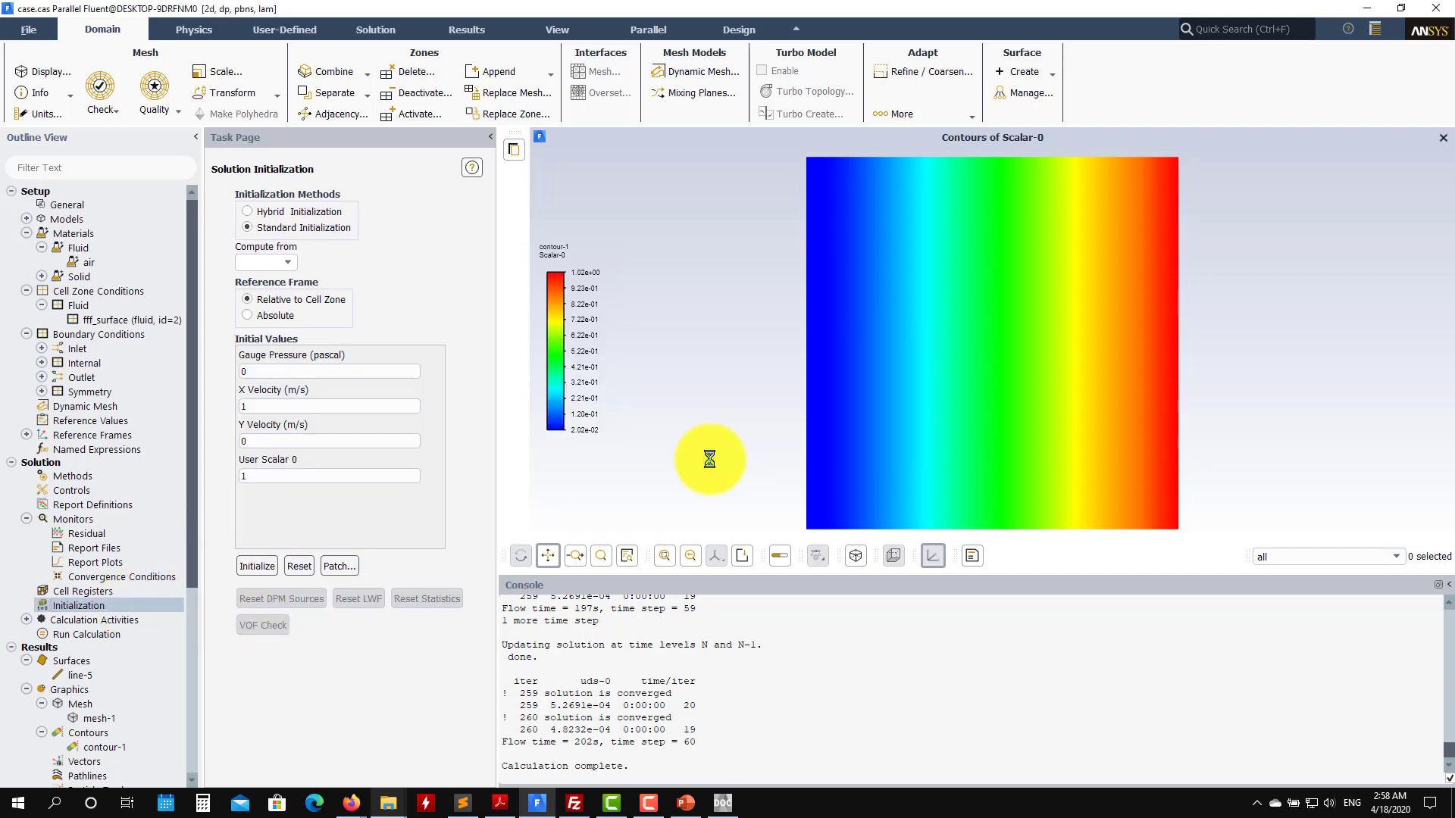
click(85, 634)
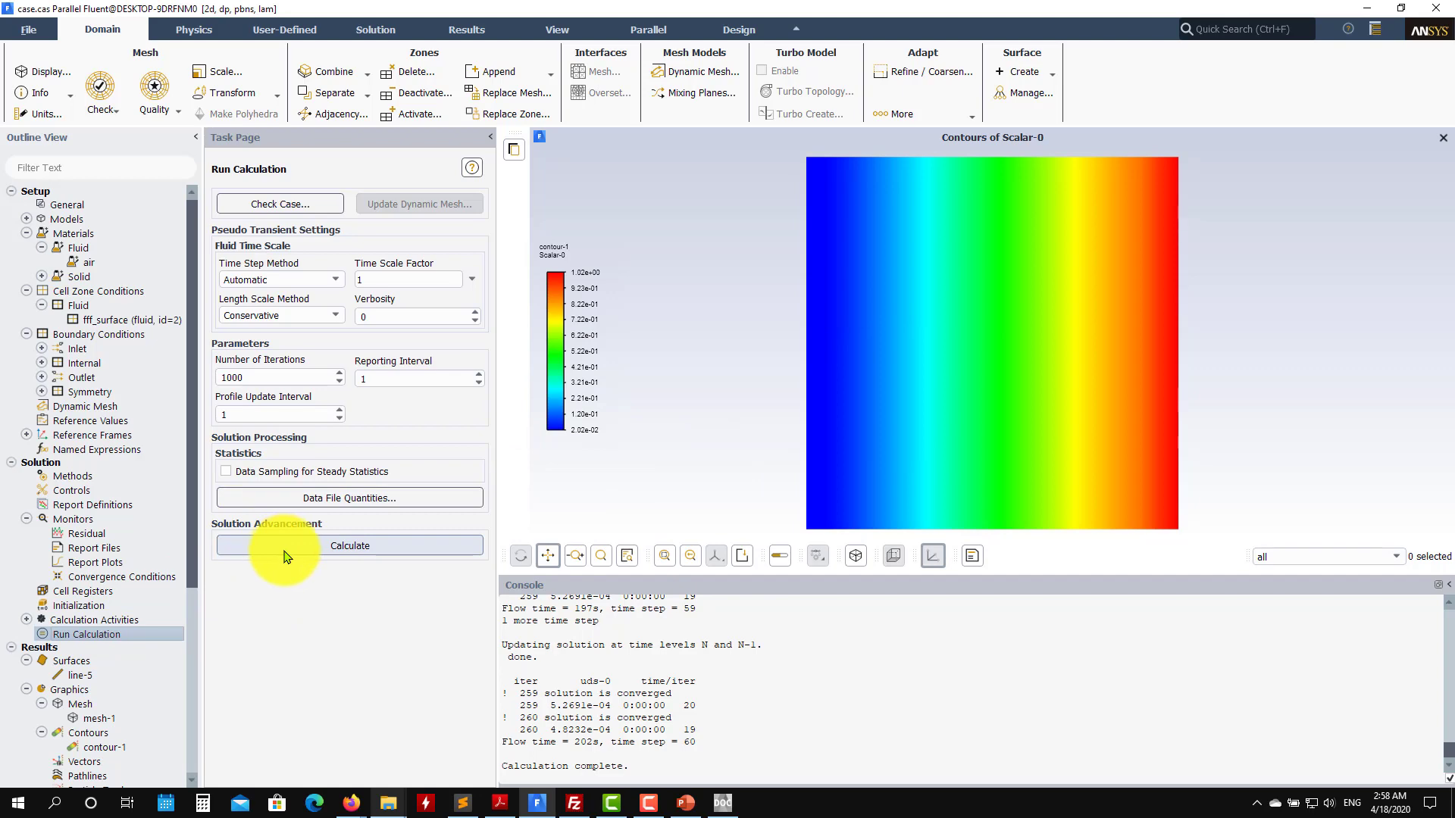
click(287, 557)
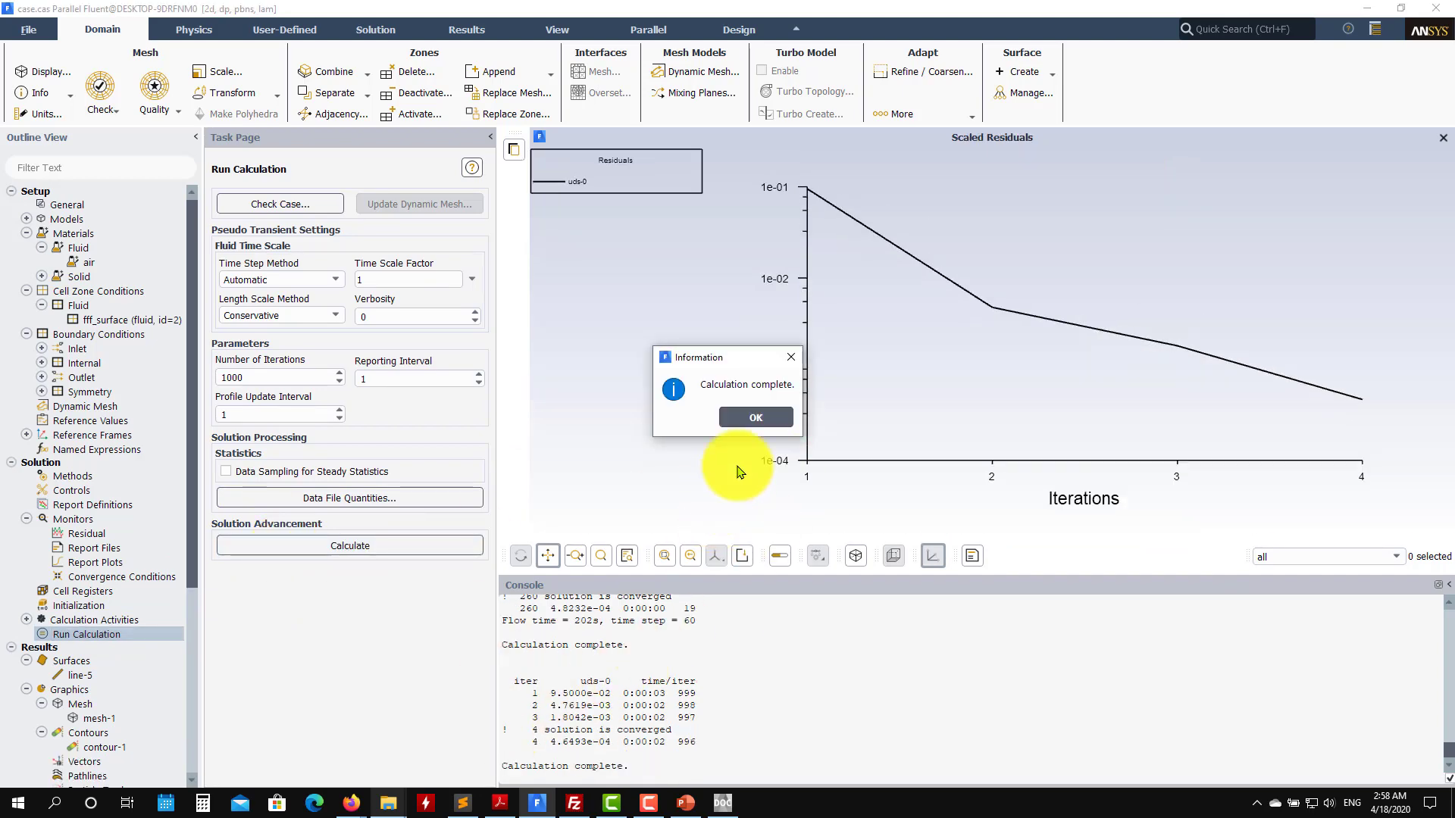
click(756, 417)
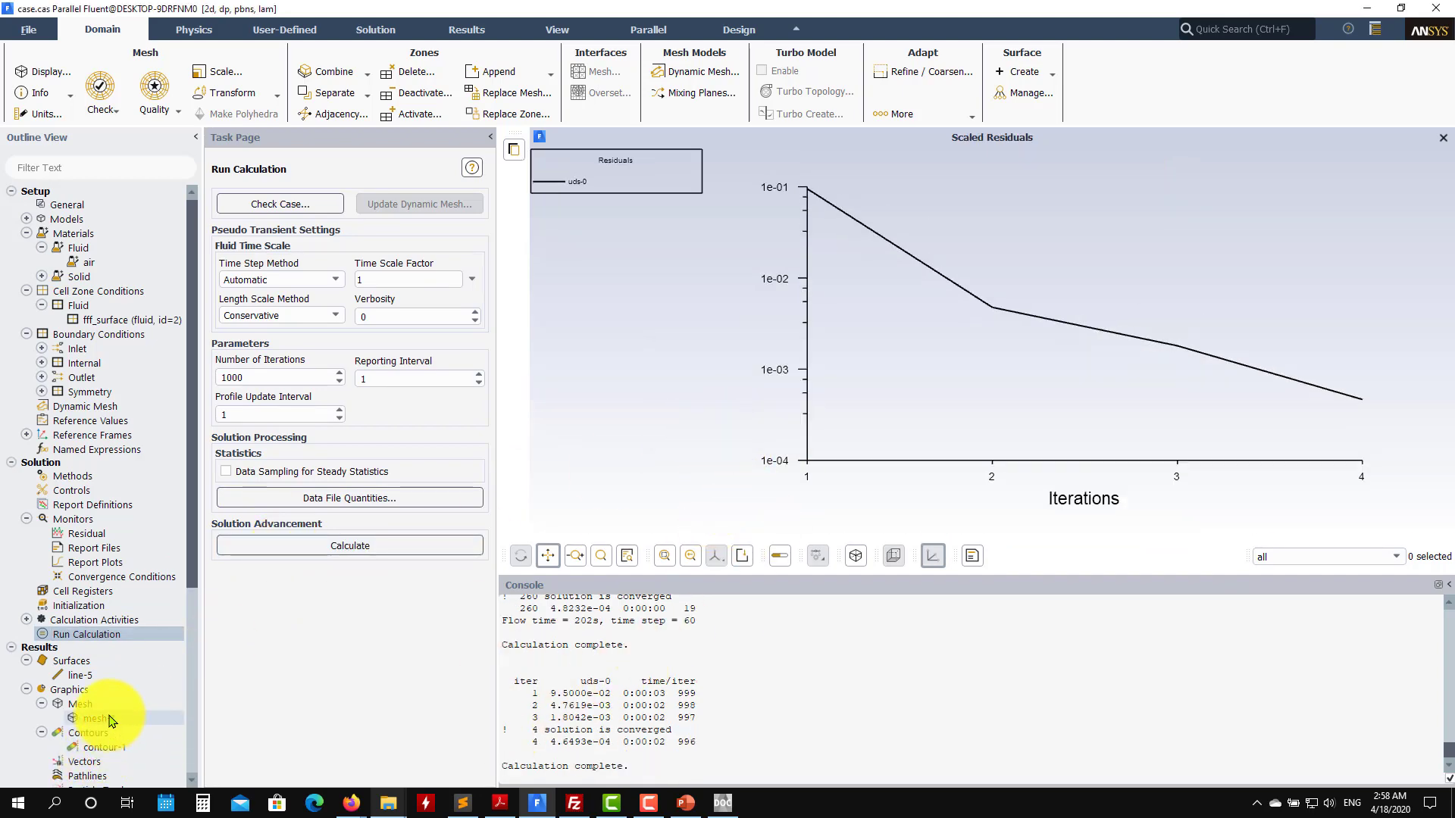
- Plot Scalar-0 along line-5 with xy-plot-1 for the Coupled scheme run
scroll(121, 682, down, 6)
click(118, 592)
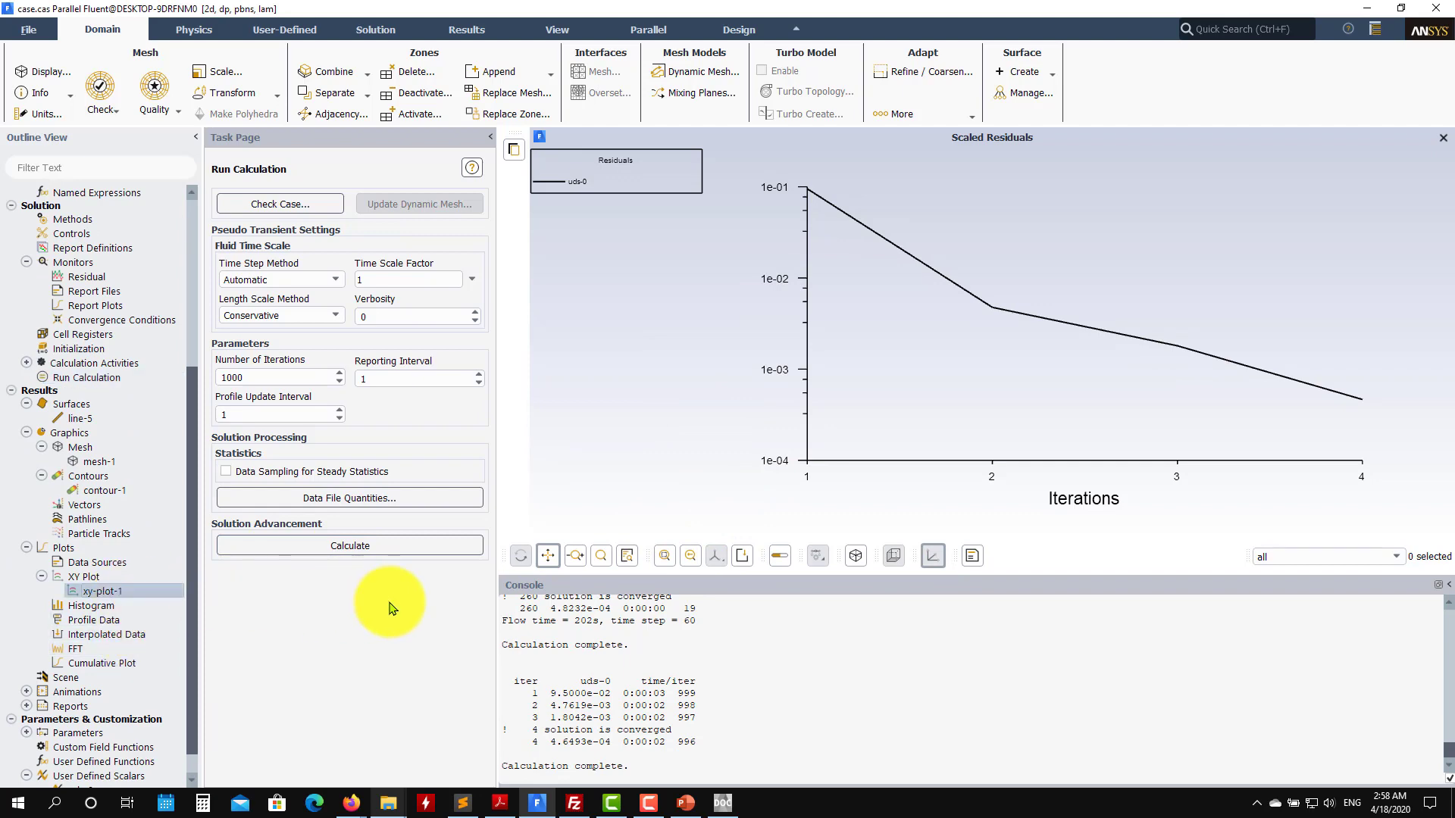
click(250, 704)
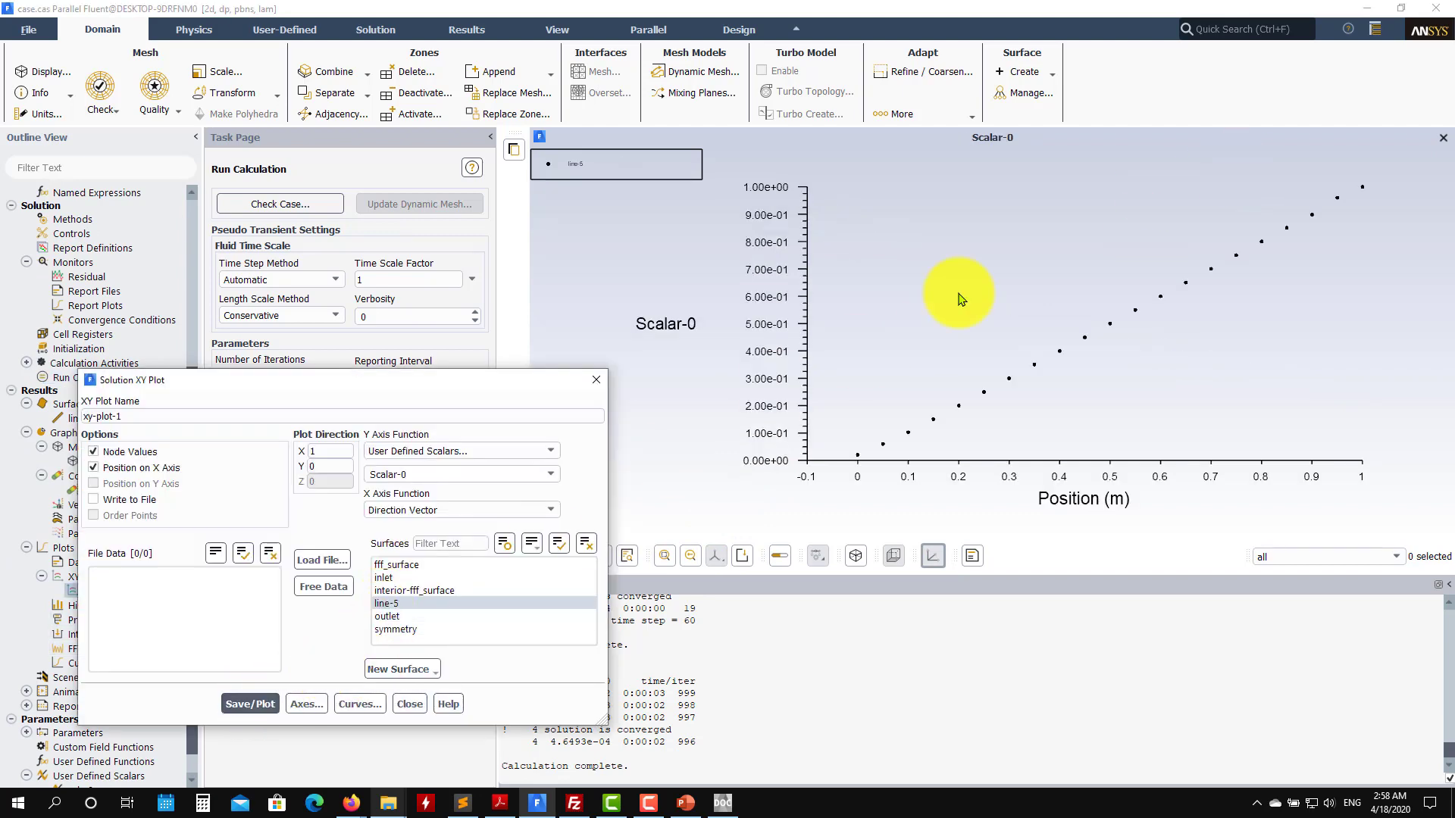
click(409, 703)
- Change the pressure-velocity coupling scheme back to SIMPLE
scroll(114, 470, up, 4)
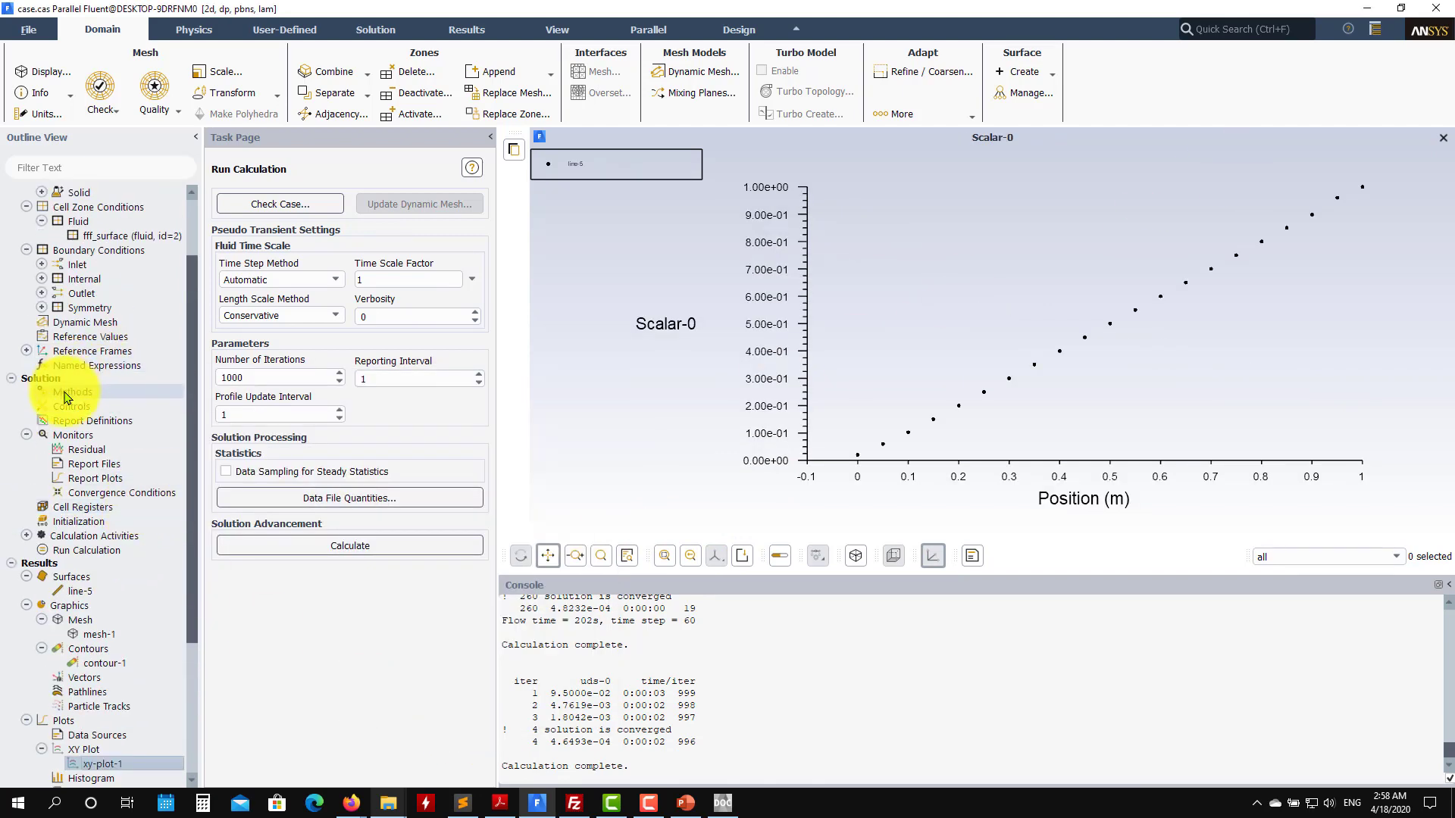
click(463, 220)
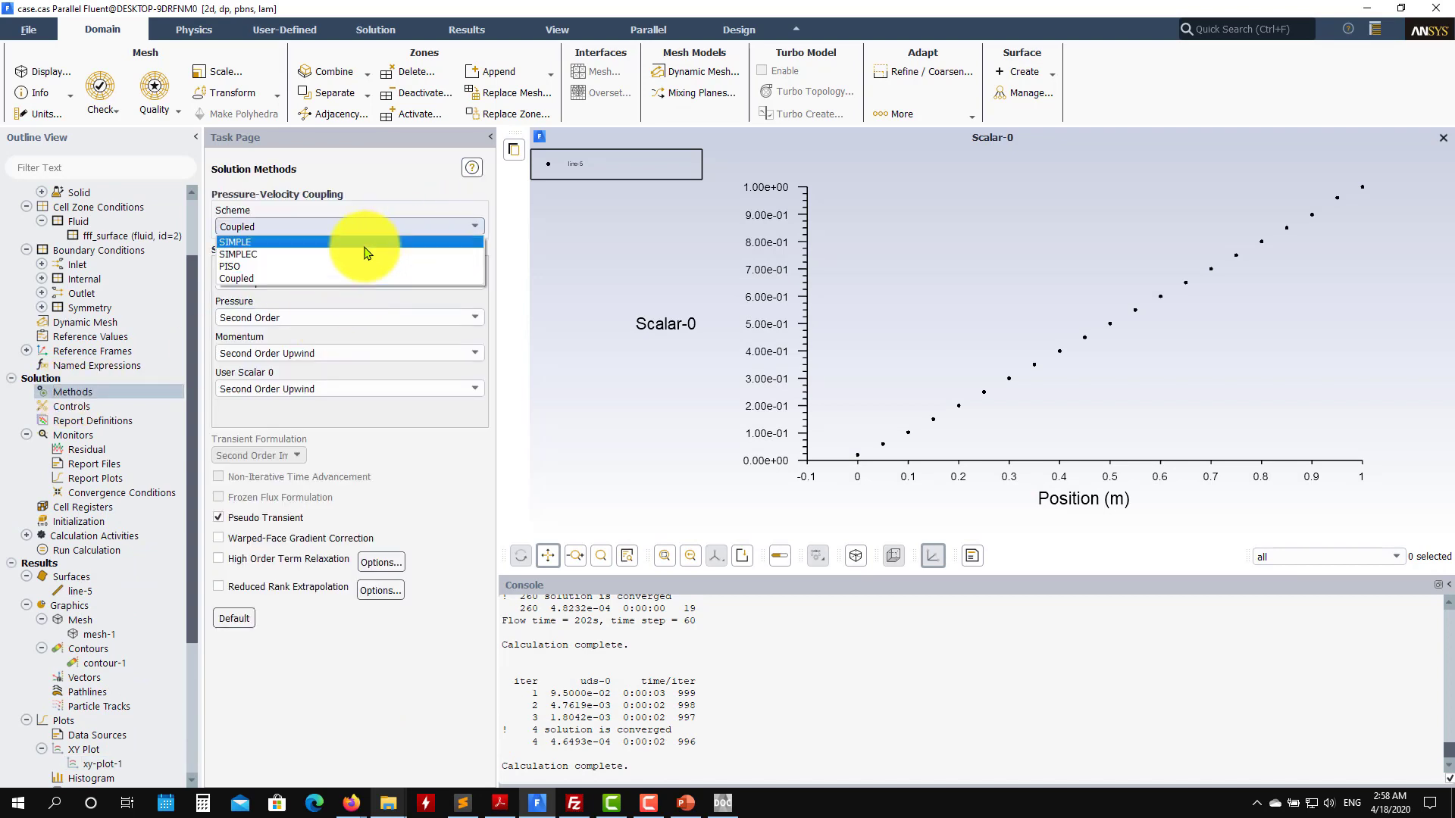
click(364, 244)
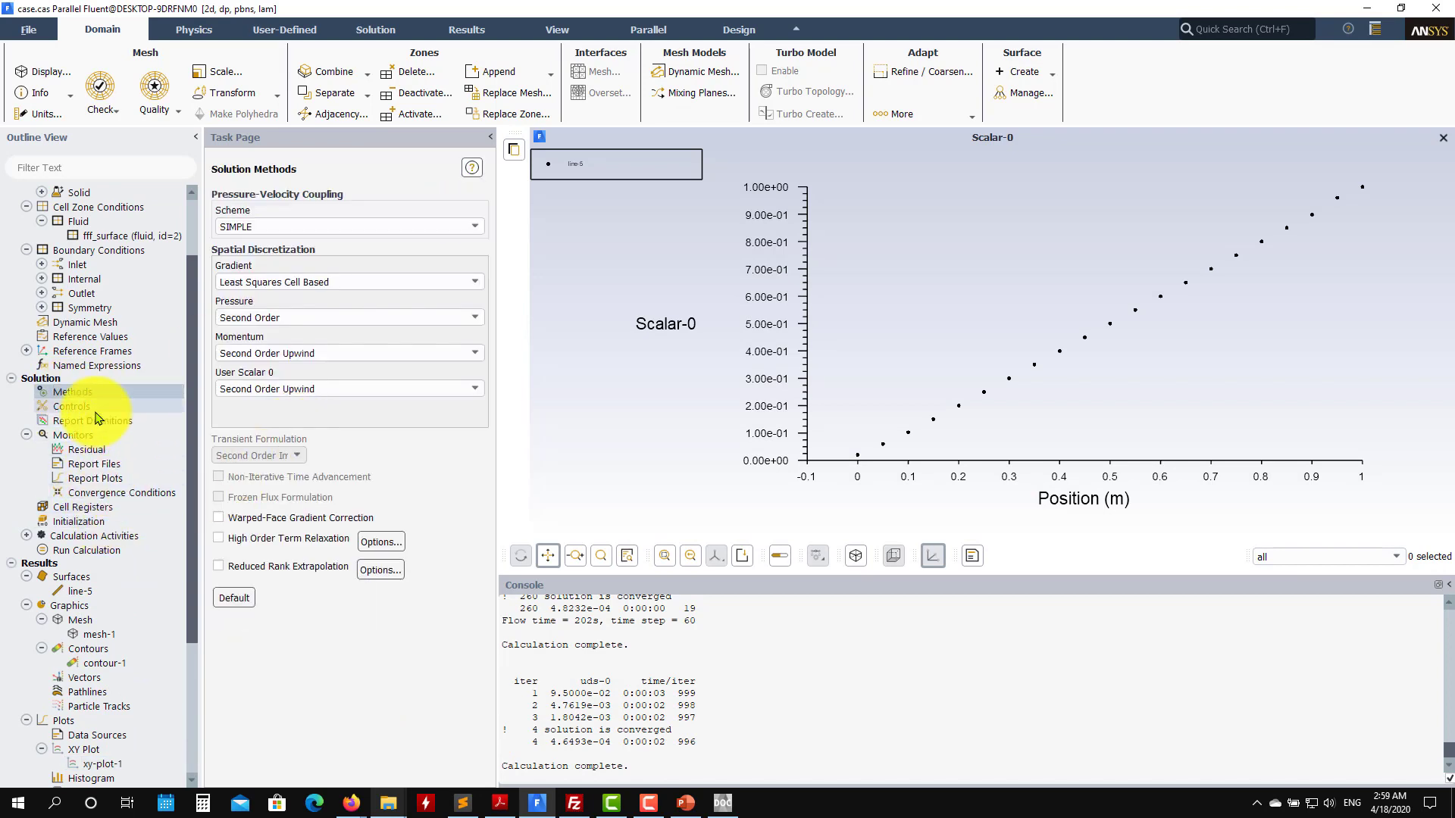
- Reinitialize the solution and run the SIMPLE case with a limit of 1000 iterations
click(83, 521)
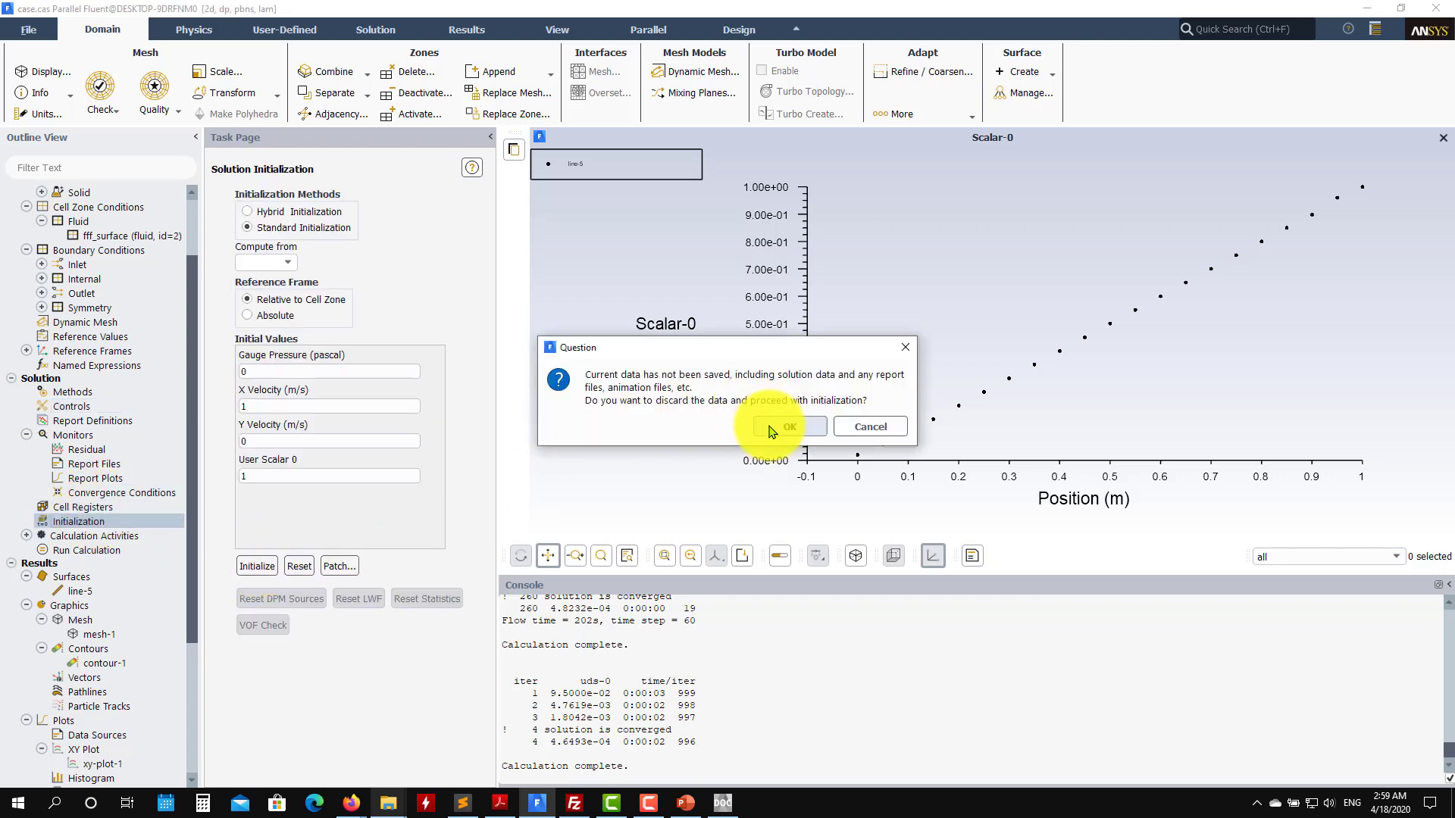
click(788, 425)
click(88, 553)
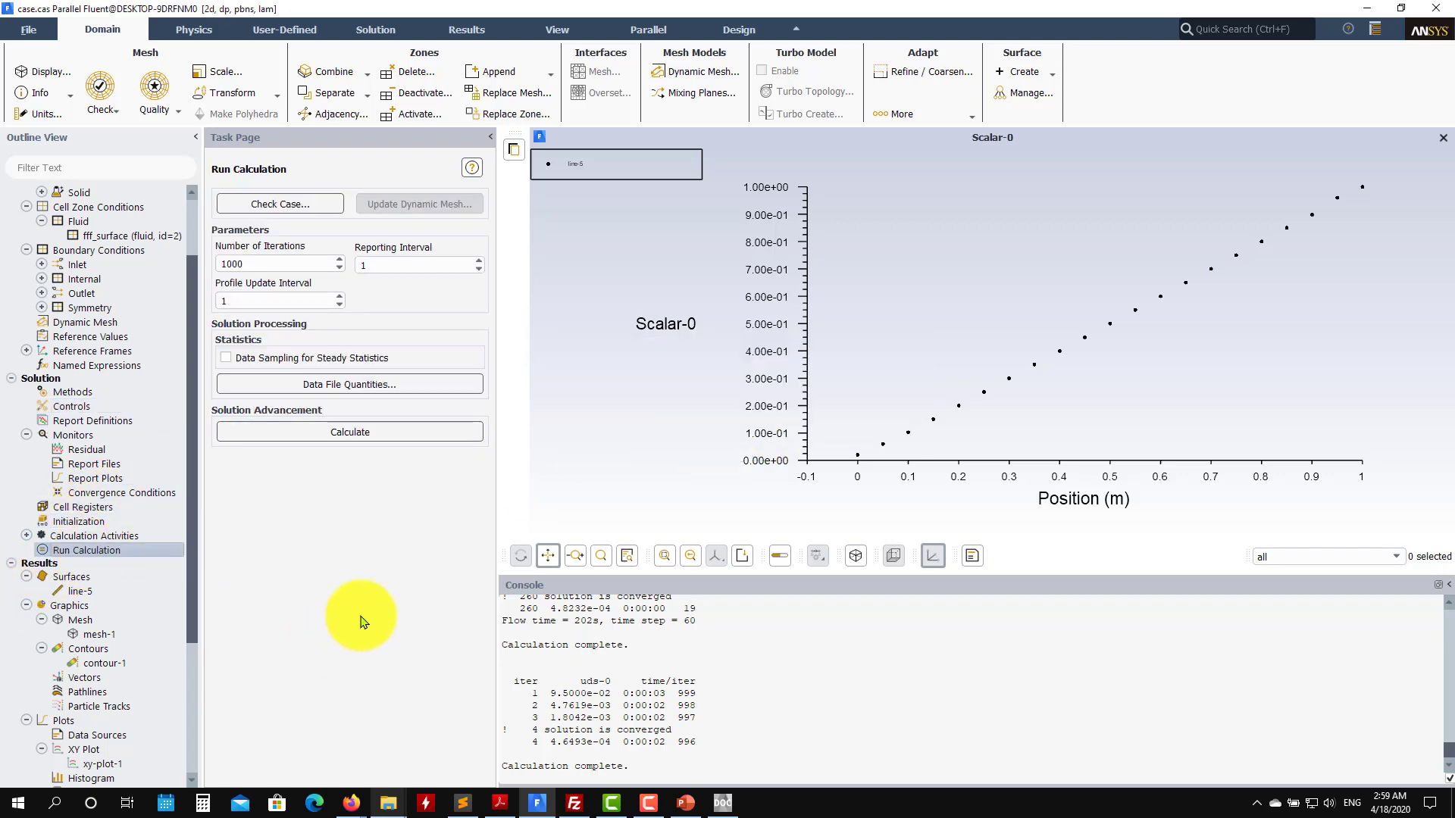
click(399, 435)
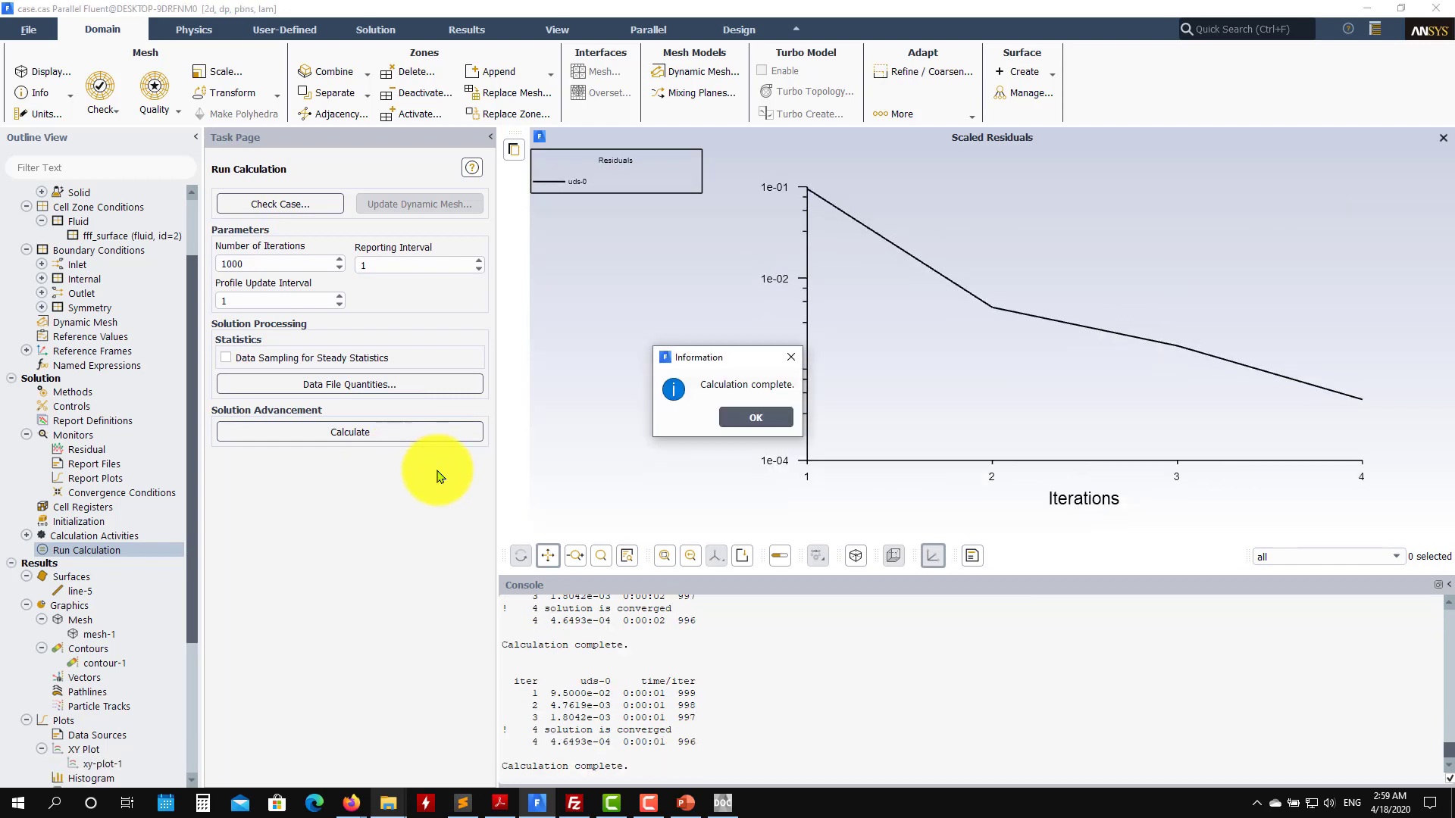
click(657, 416)
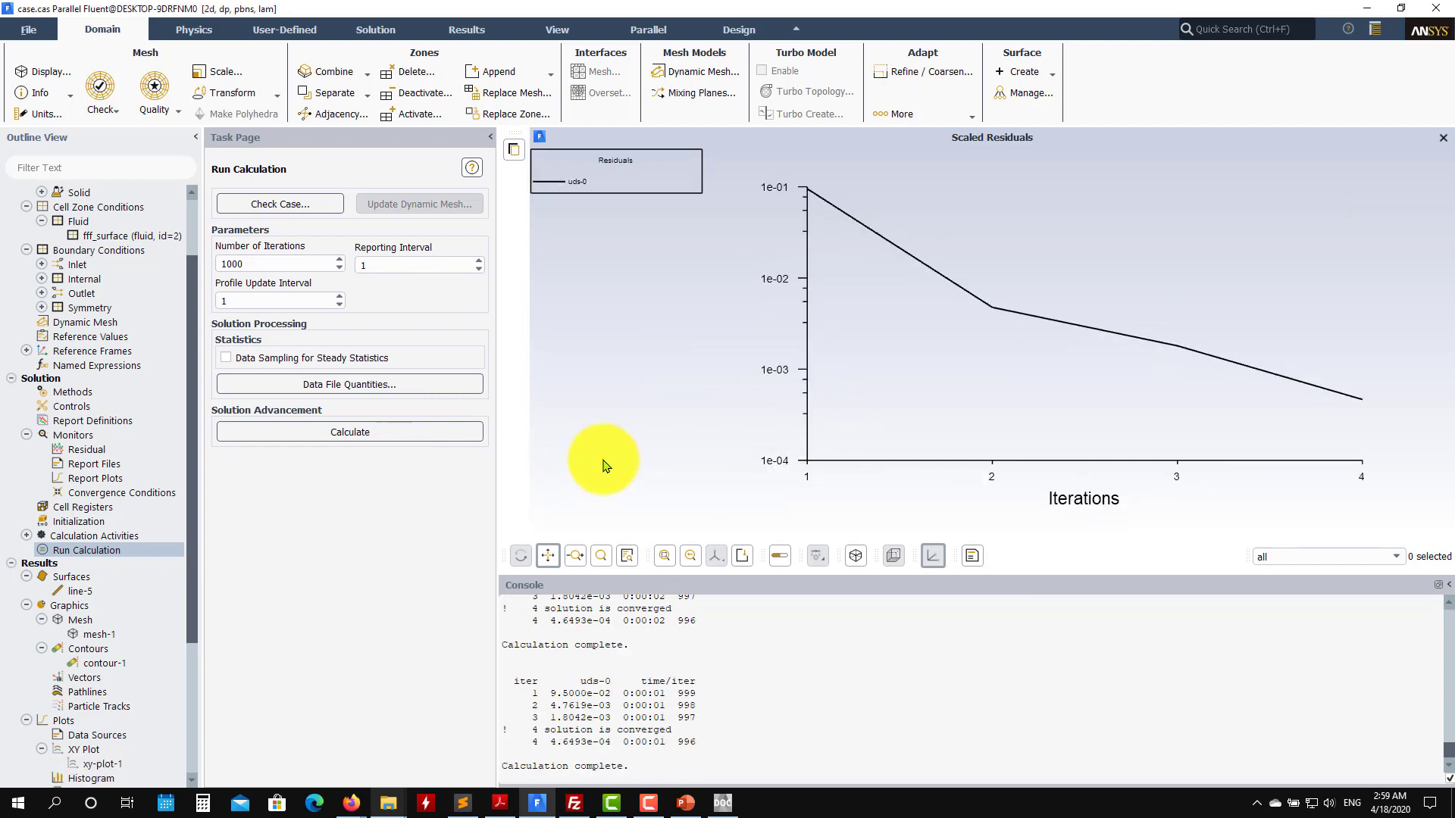
- Change the pressure-velocity coupling scheme to PISO
click(104, 395)
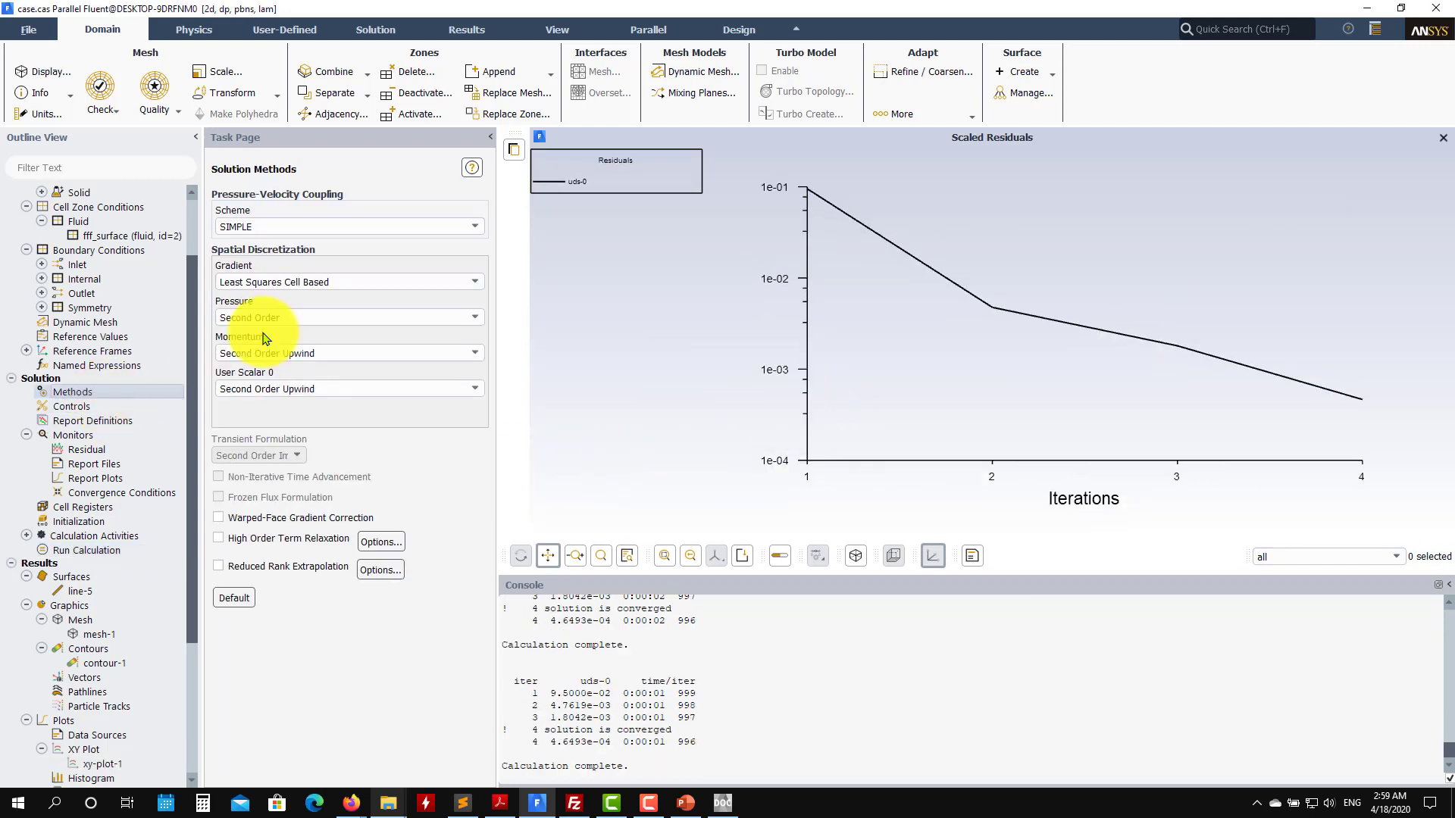
click(471, 226)
click(302, 266)
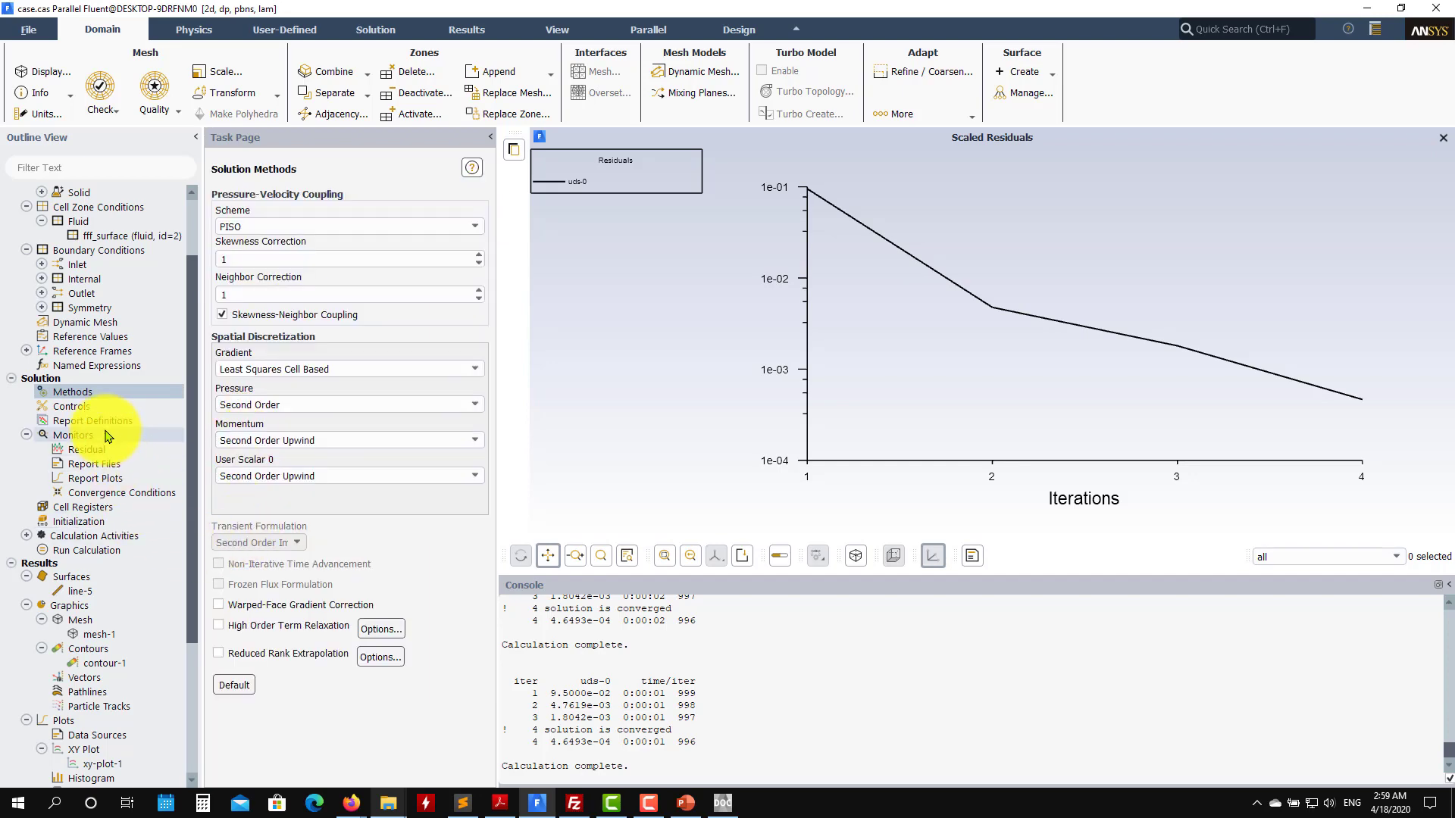
- Reinitialize the solution, discarding the current data, and run the PISO case with a limit of 1000 iterations
click(111, 523)
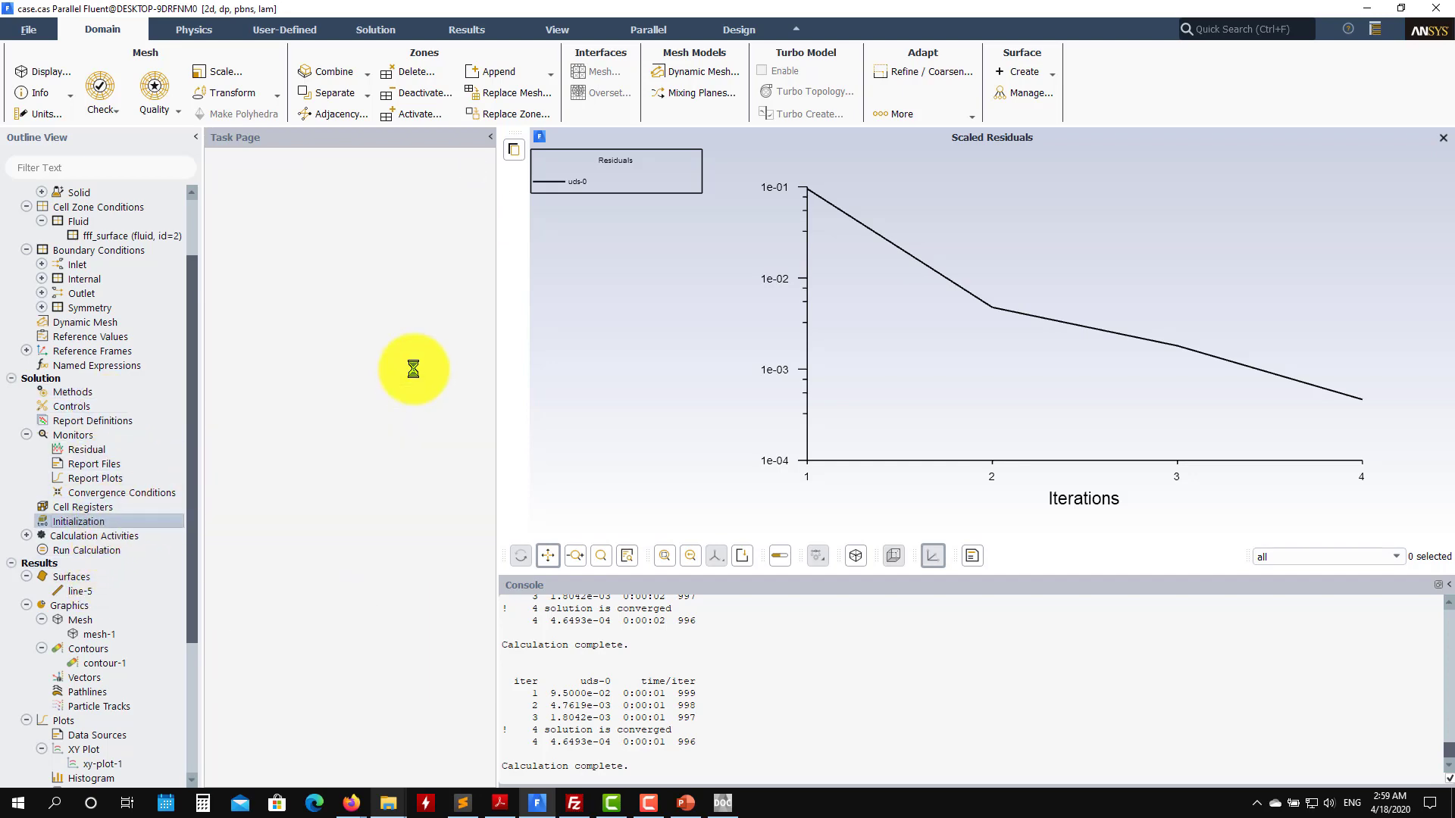
click(257, 566)
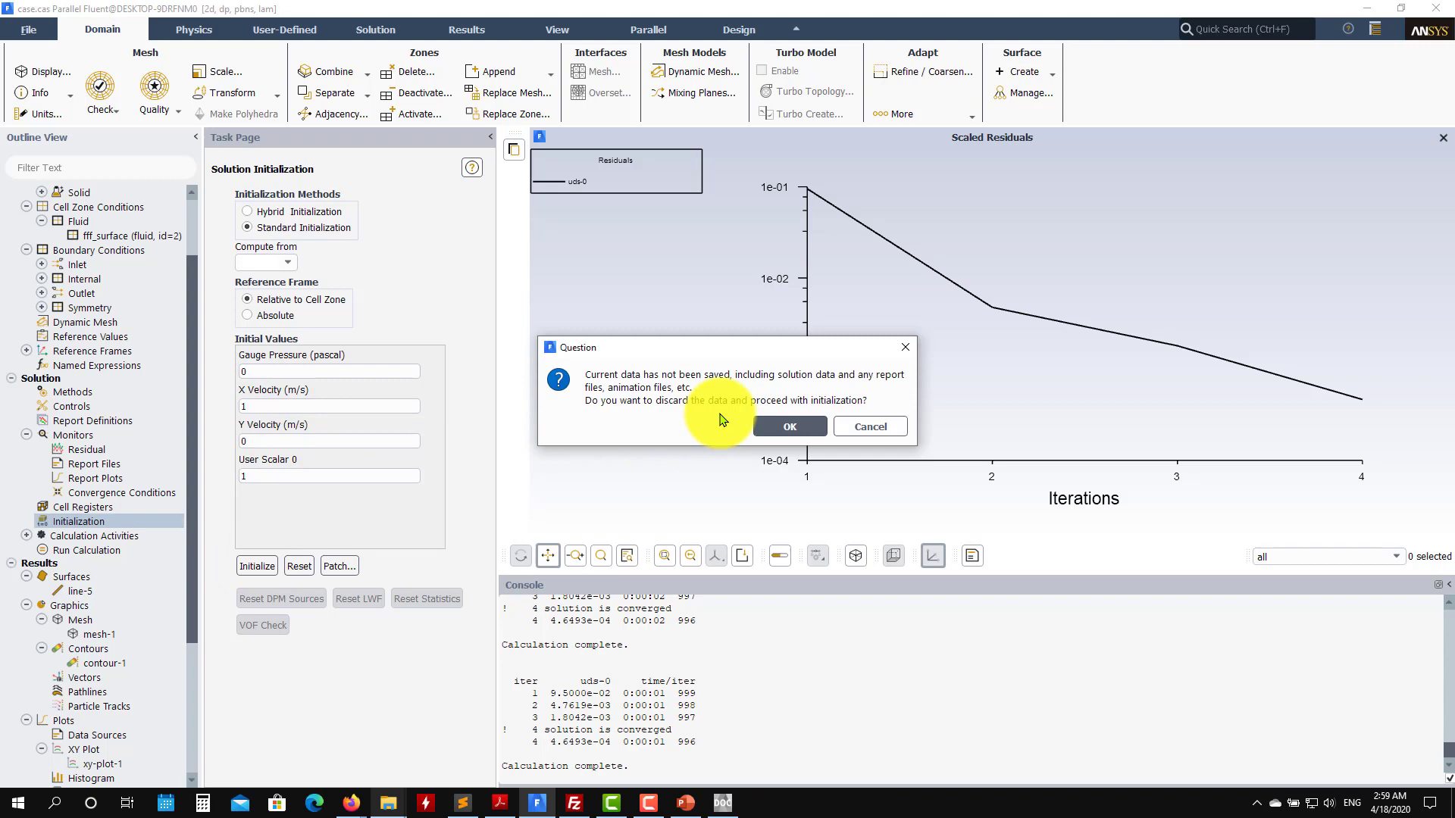
click(768, 427)
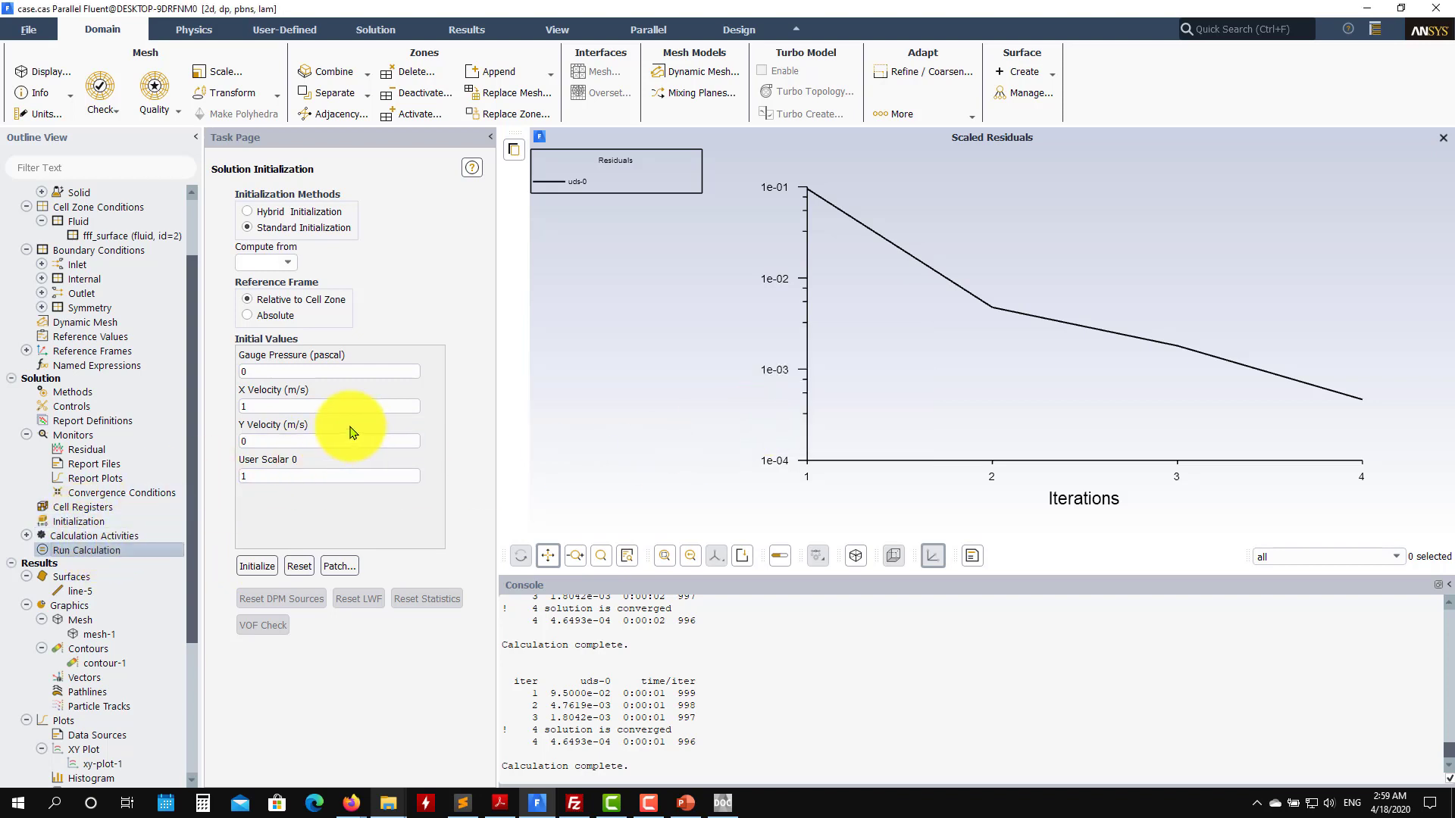
click(254, 568)
click(788, 426)
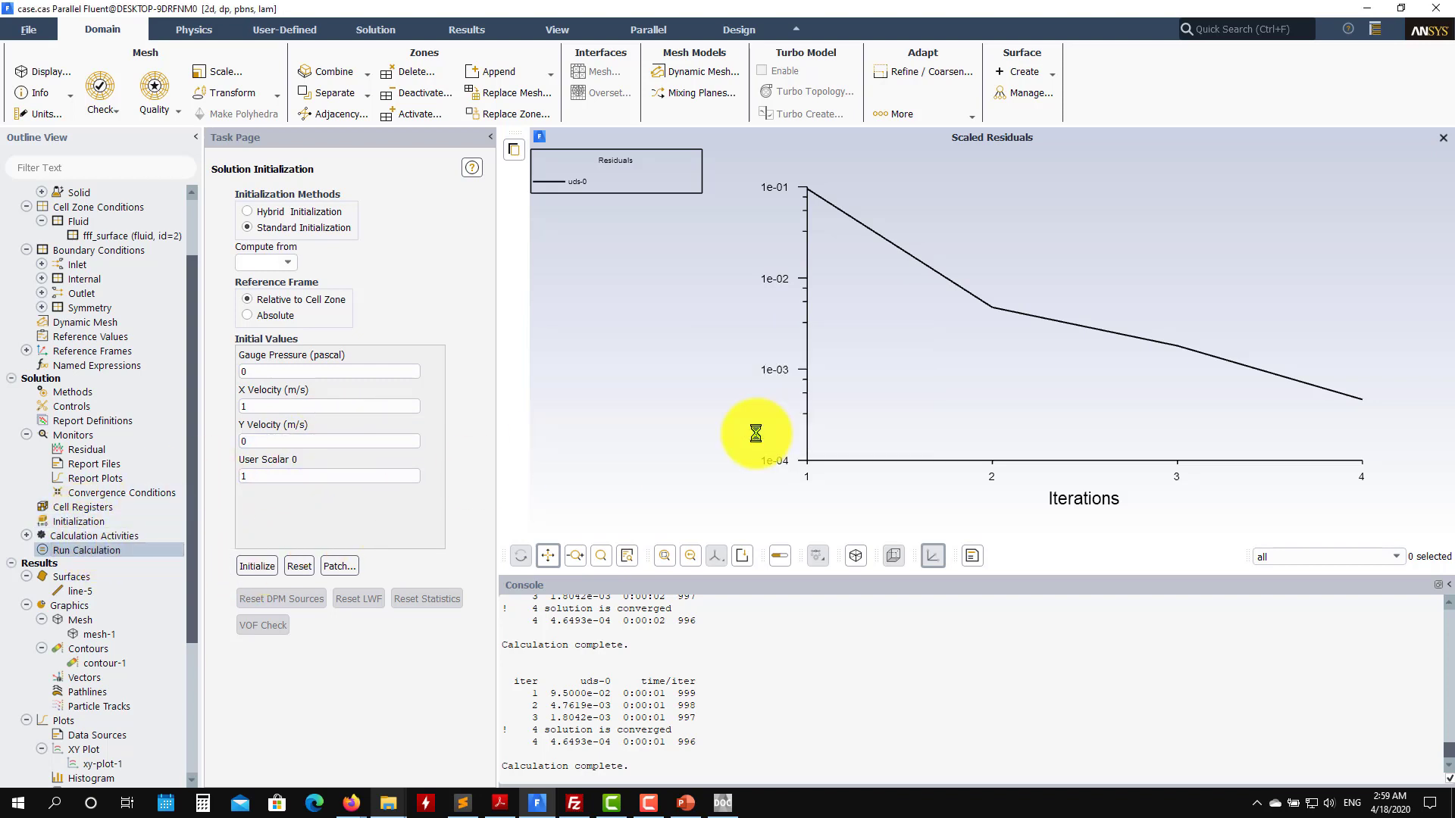
click(256, 566)
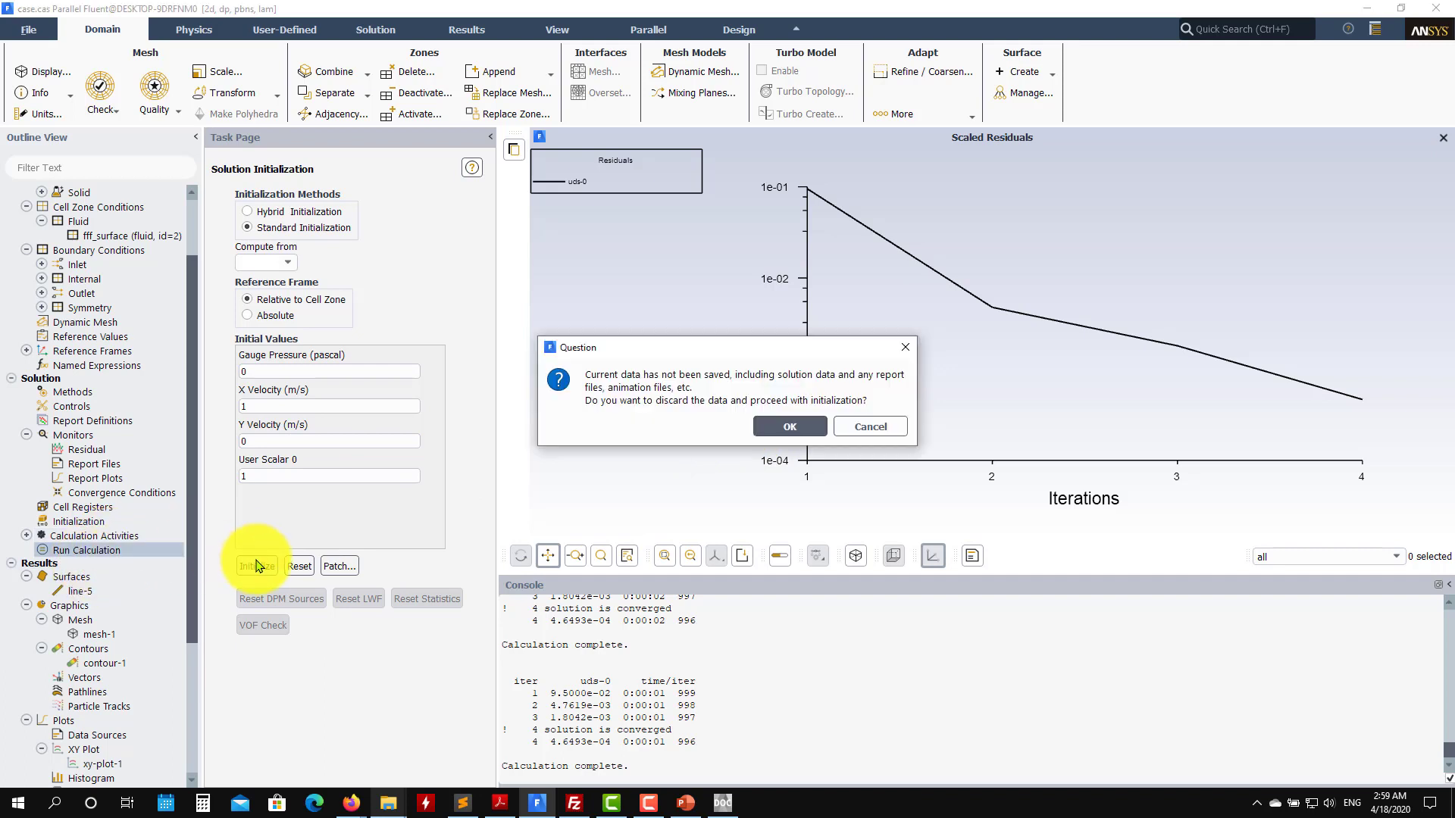
click(780, 427)
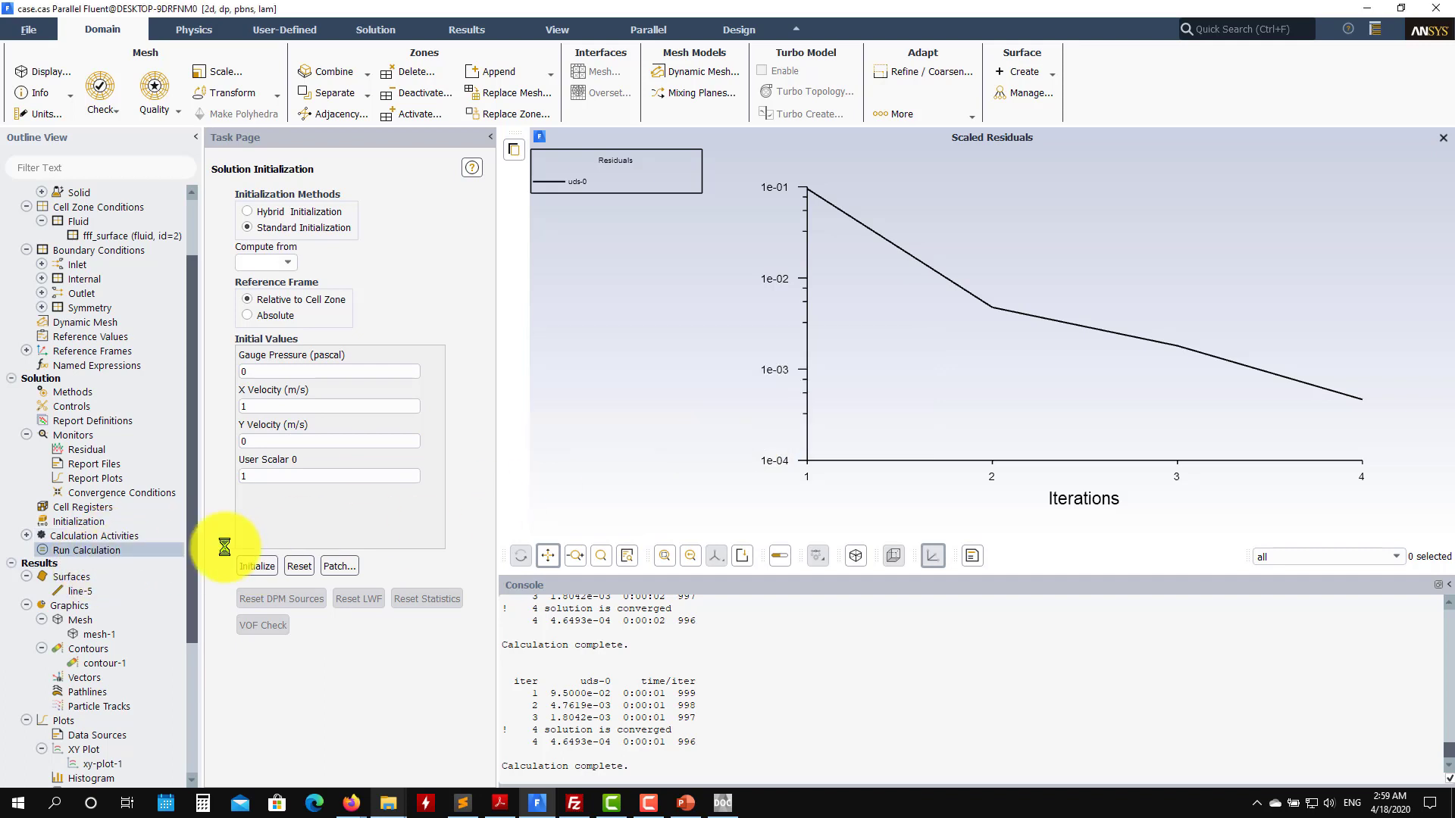
click(173, 545)
click(319, 434)
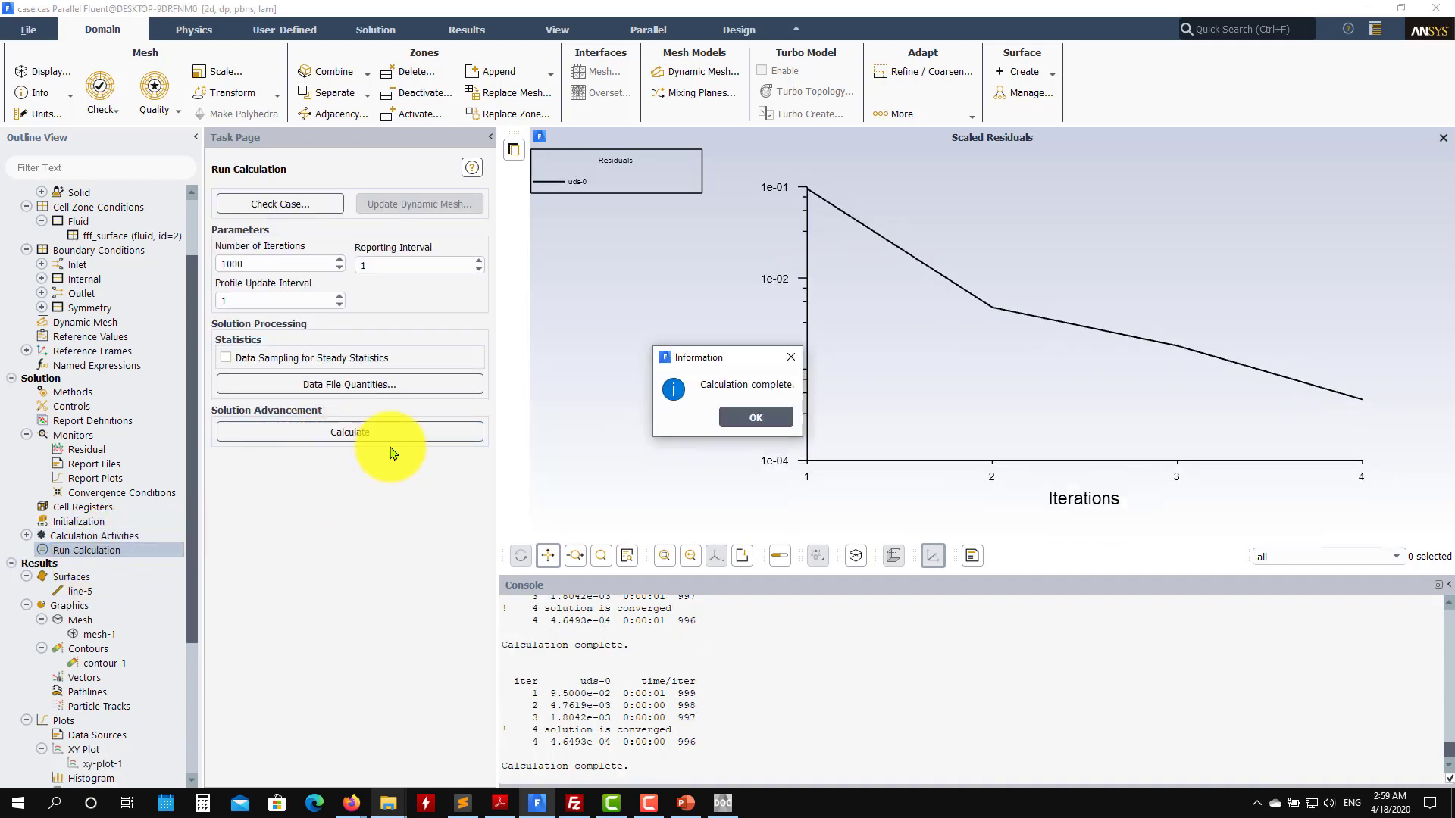
click(756, 418)
- Change the User Scalar 0 under-relaxation factor, and rerun the PISO case from a fresh initialization with a limit of 1000 iterations
click(74, 408)
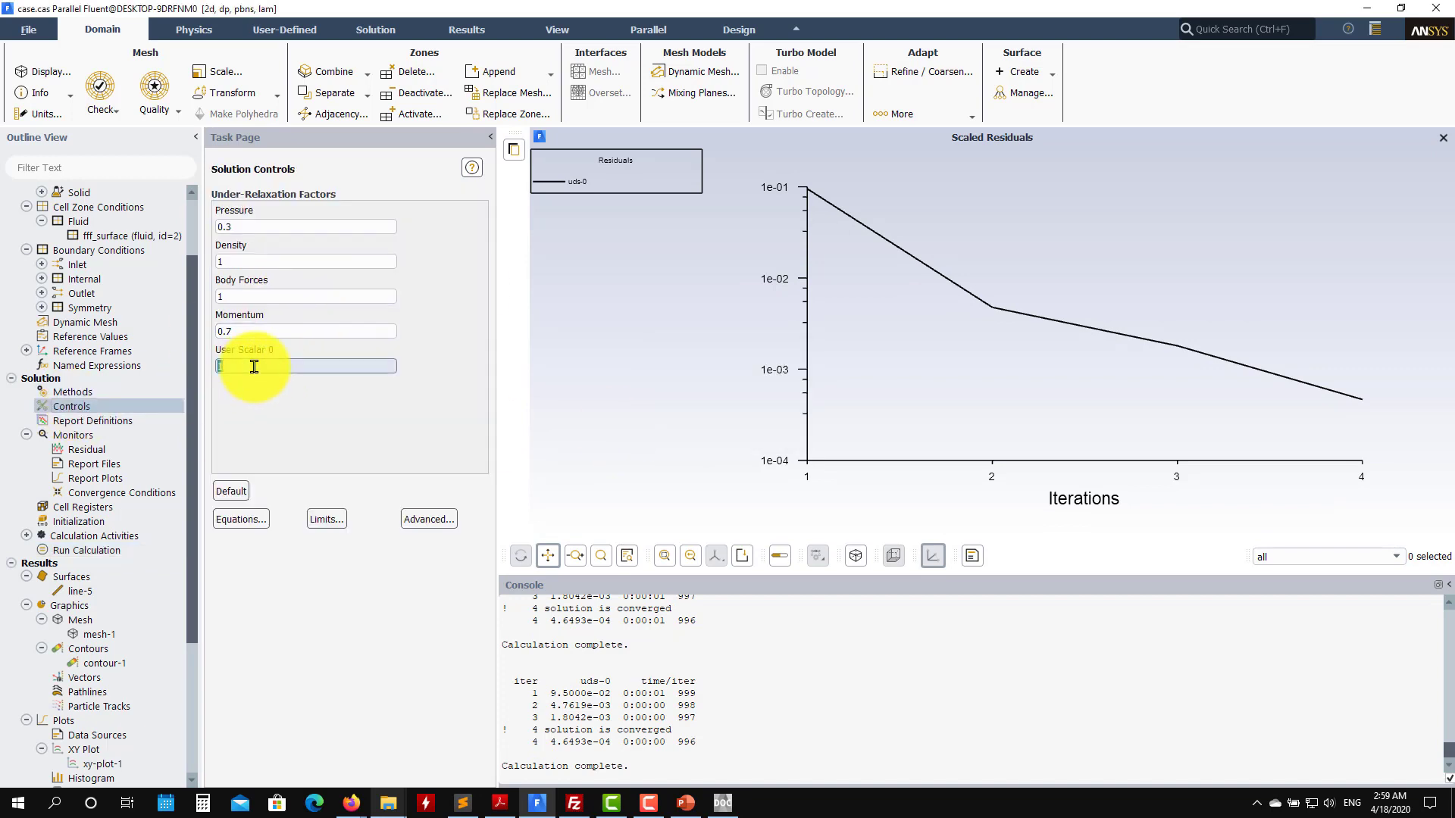
click(89, 545)
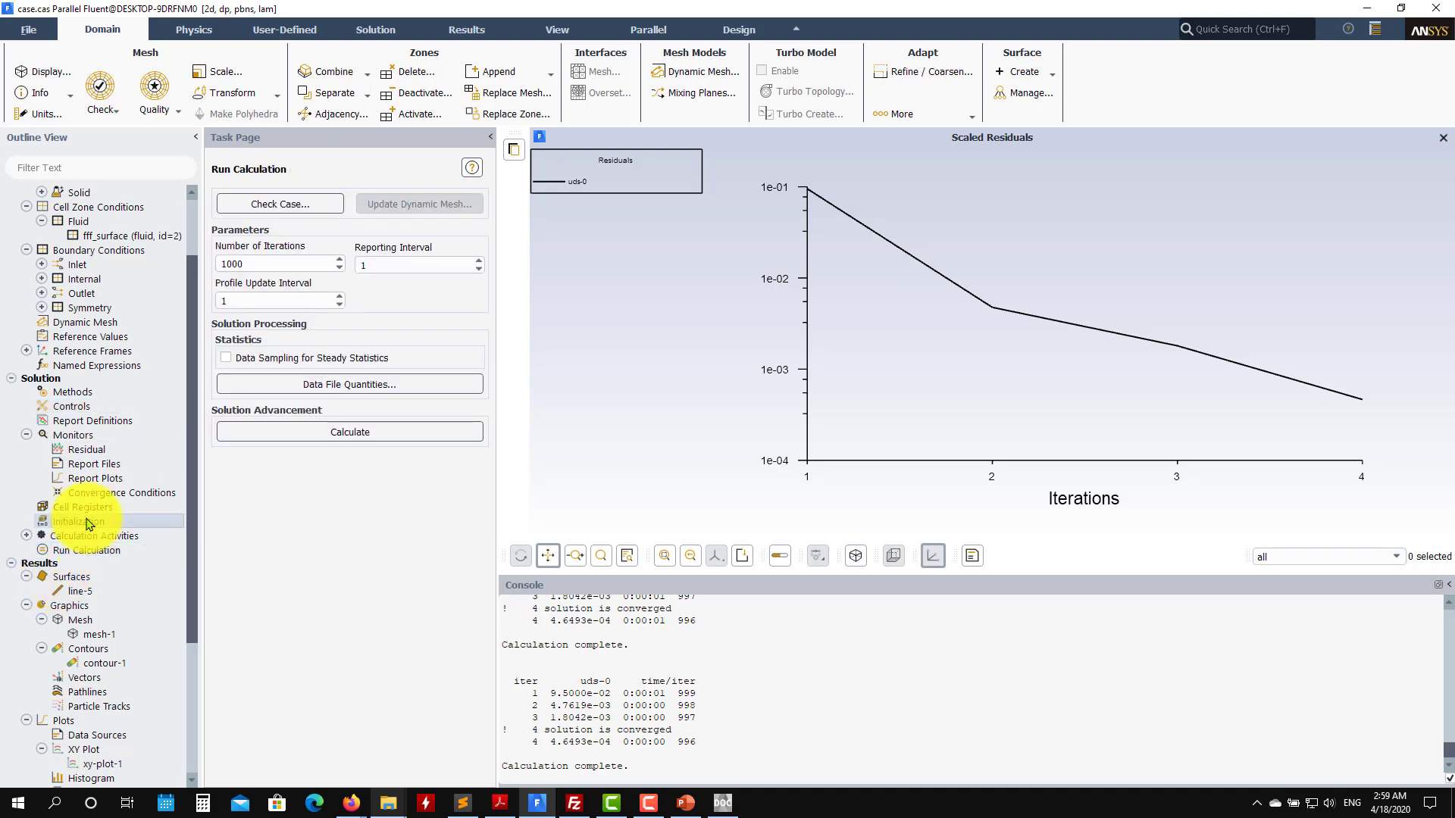
click(88, 522)
click(258, 566)
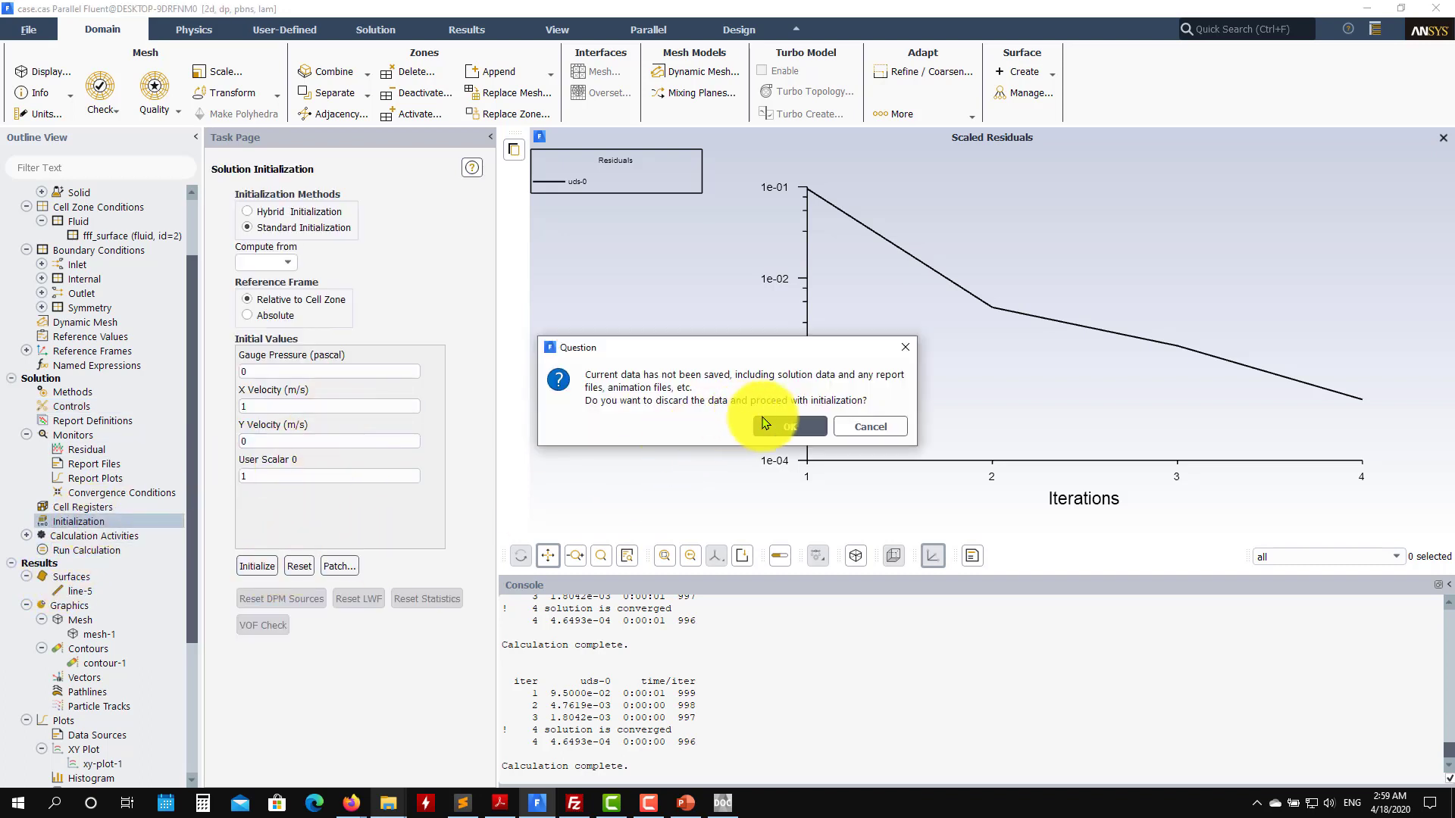
click(765, 425)
click(101, 551)
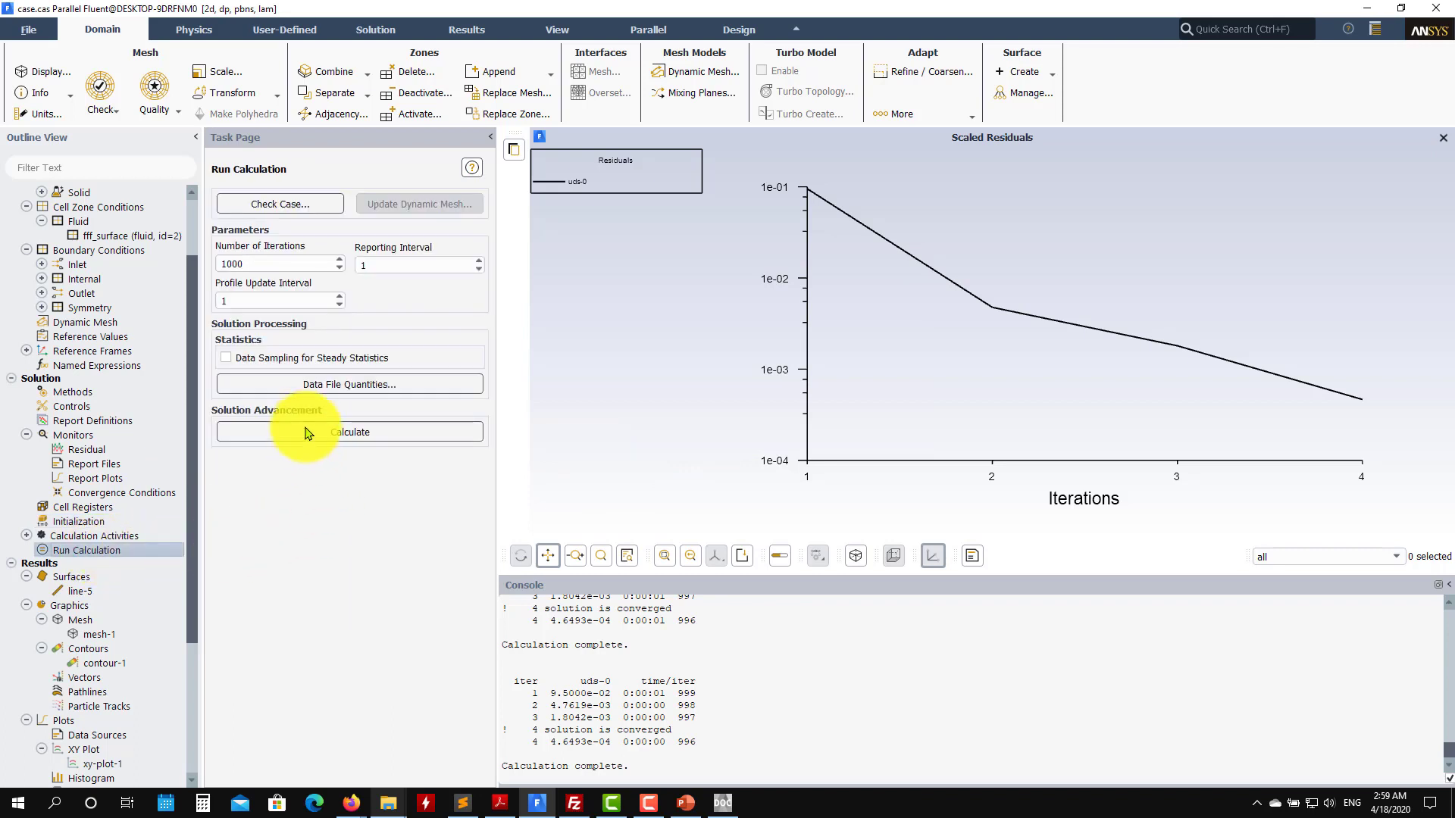
click(306, 429)
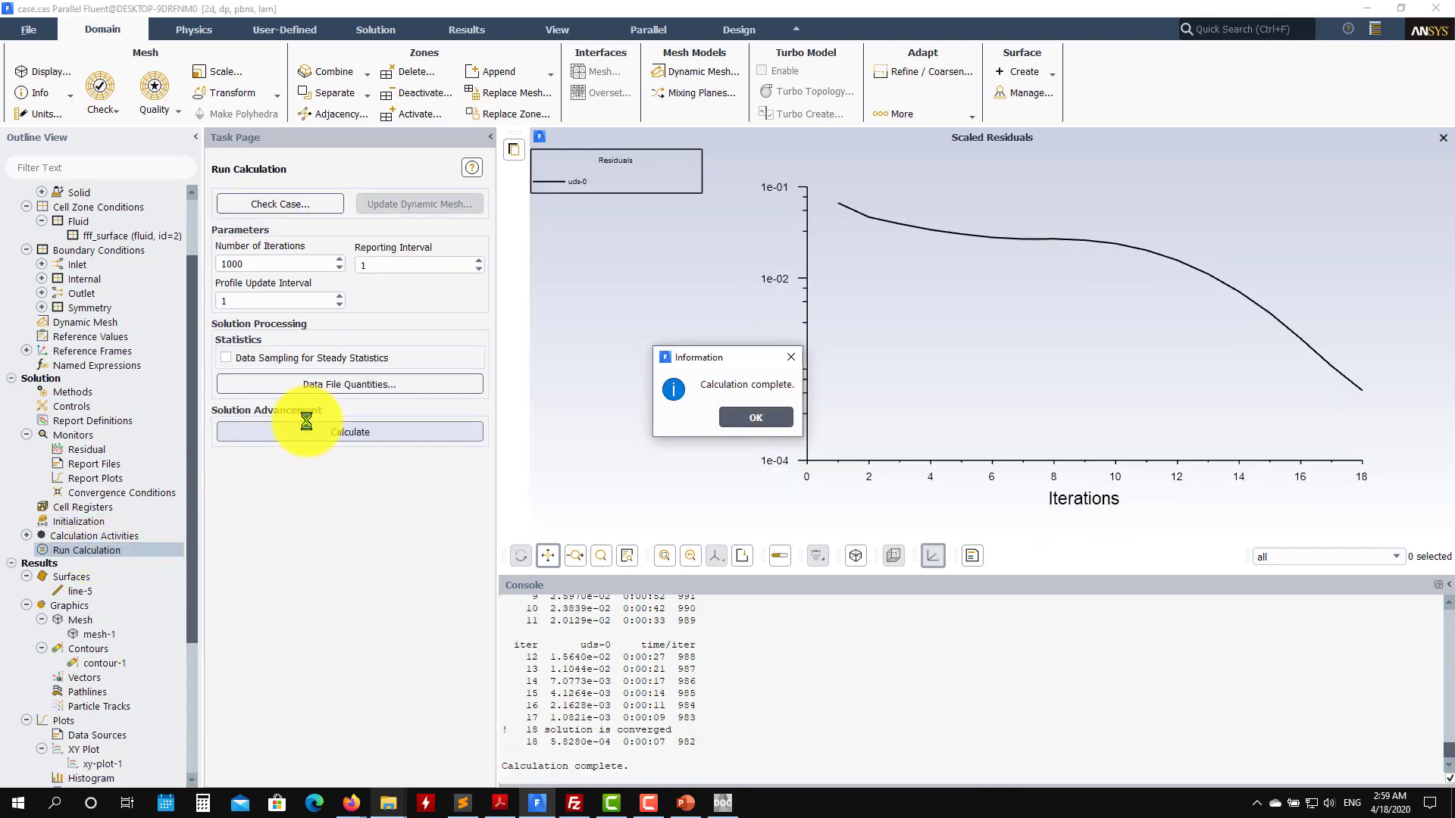
click(773, 423)
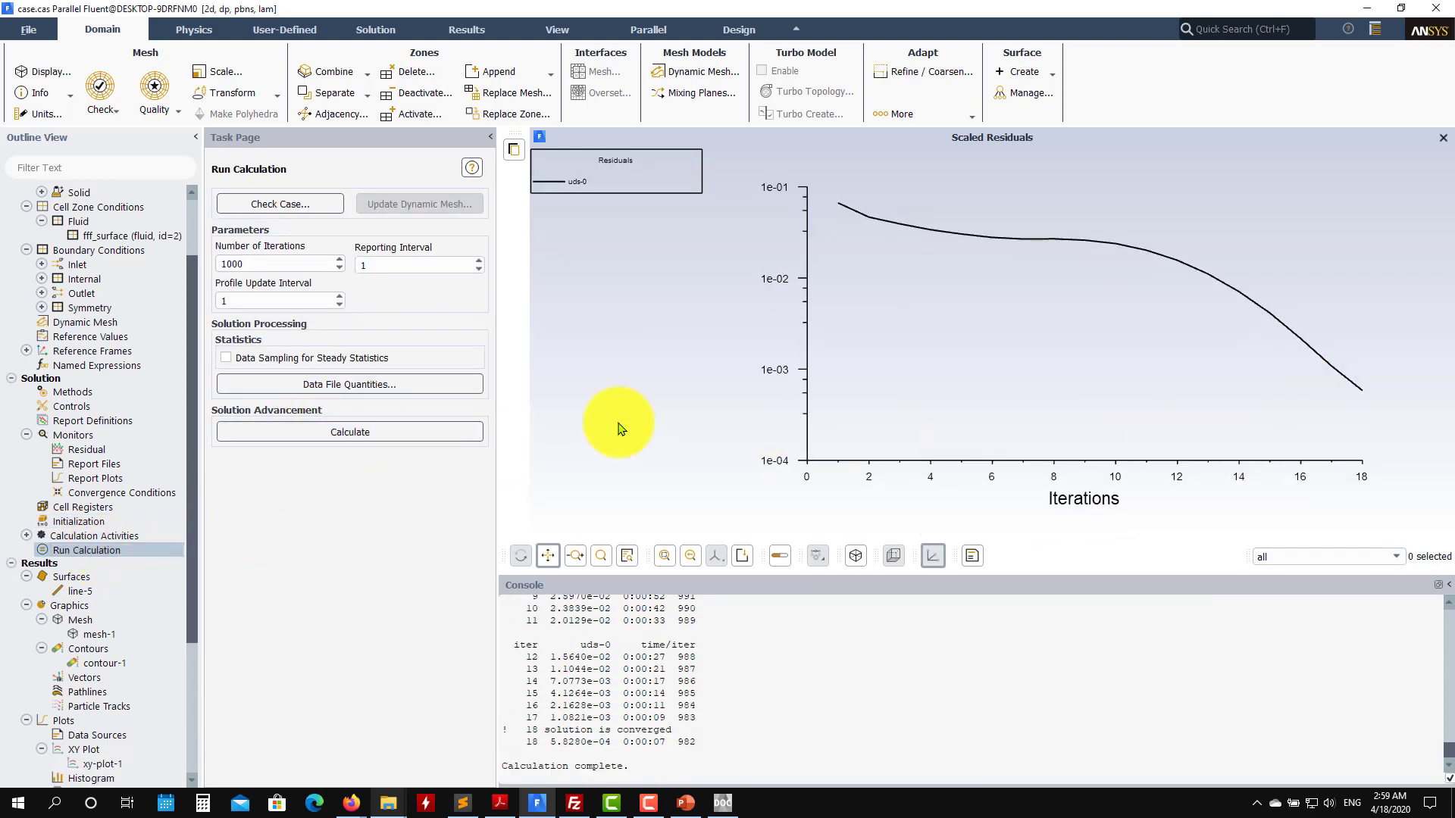
- Plot Scalar-0 along line-5 with xy-plot-1 for the PISO run
scroll(102, 667, down, 4)
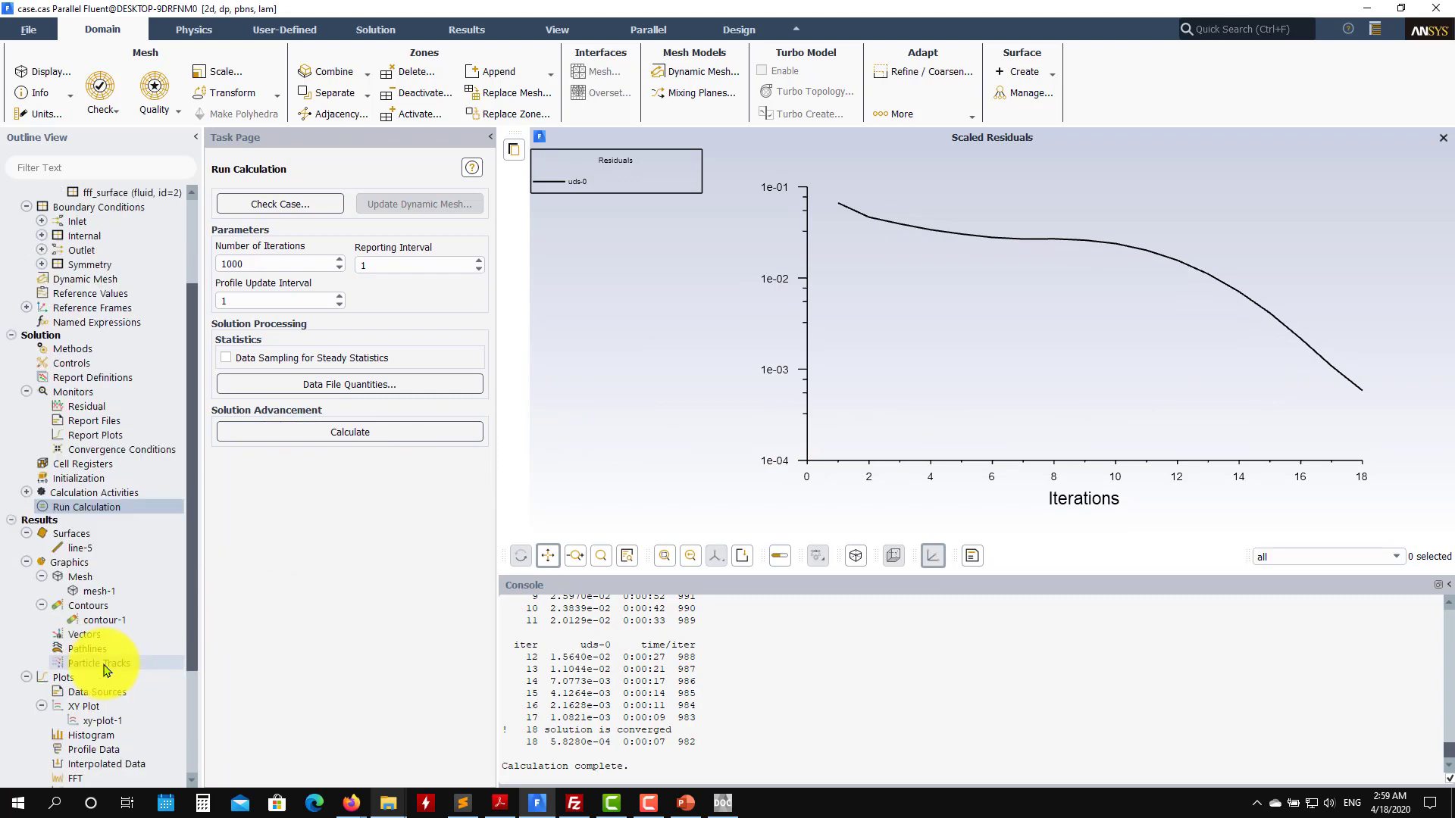
double_click(127, 592)
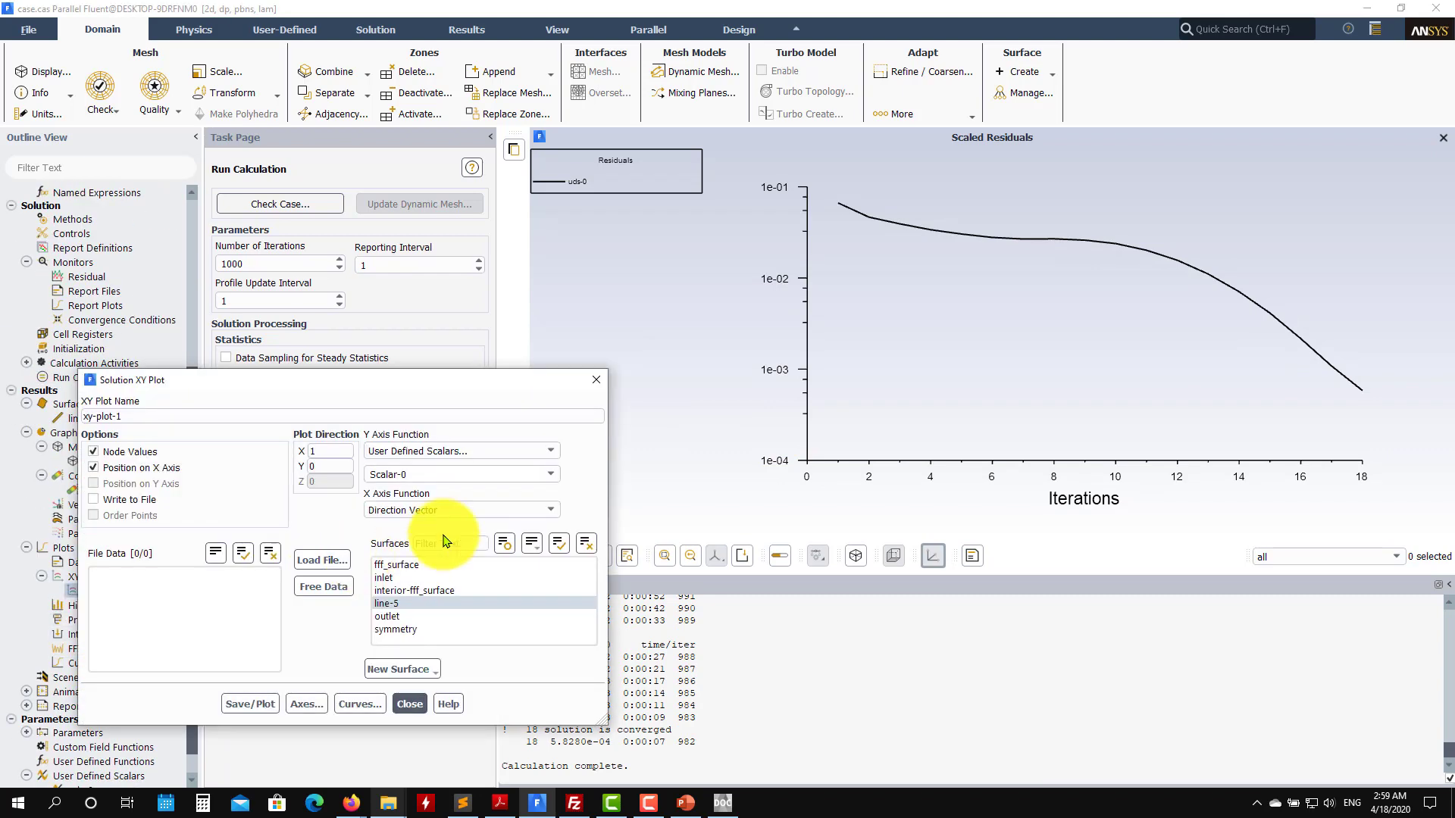
click(250, 704)
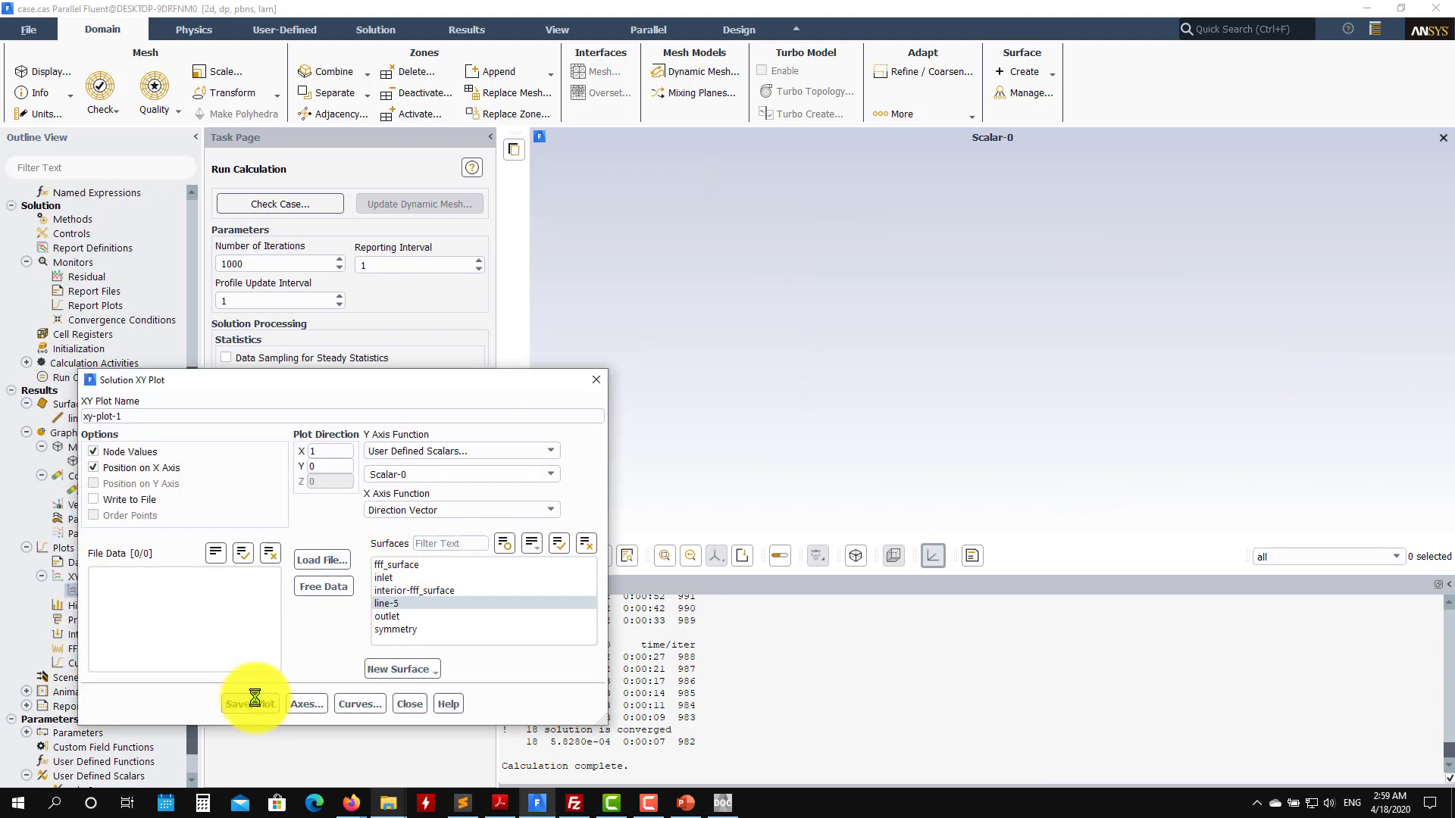
click(409, 704)
scroll(137, 436, up, 2)
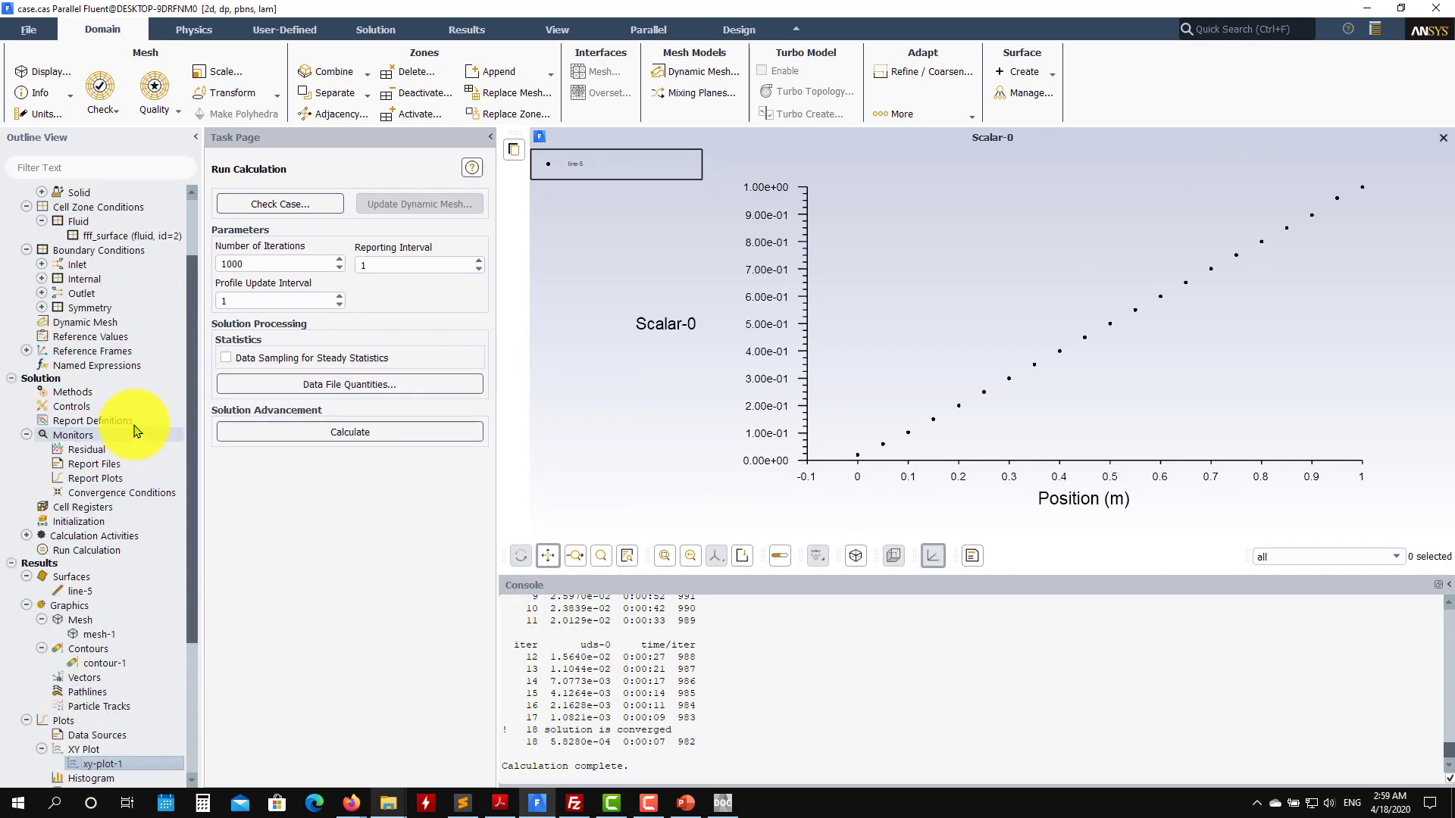
- Switch the pressure-velocity coupling scheme from PISO to SIMPLE
click(104, 396)
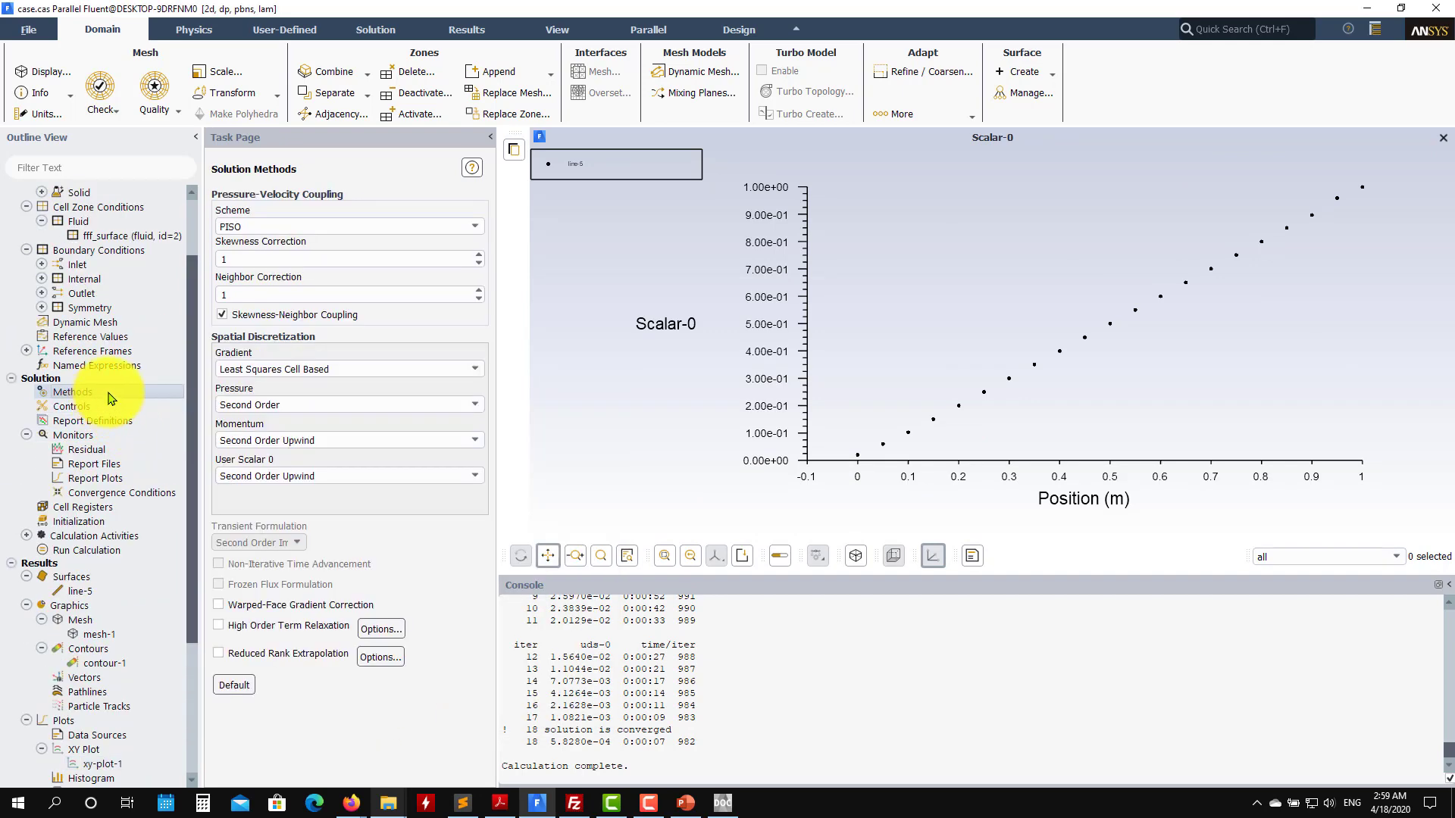
click(475, 226)
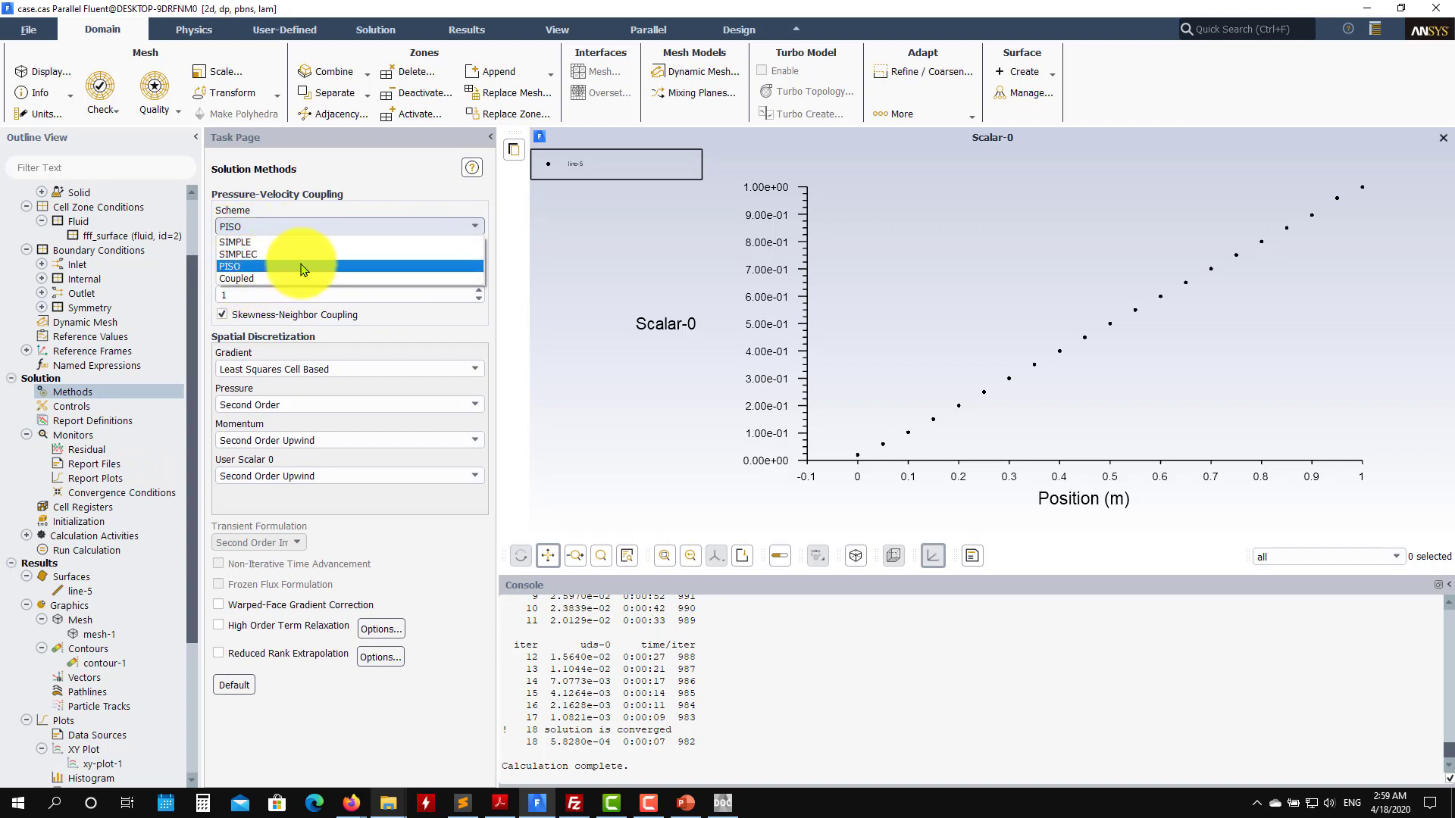
click(261, 242)
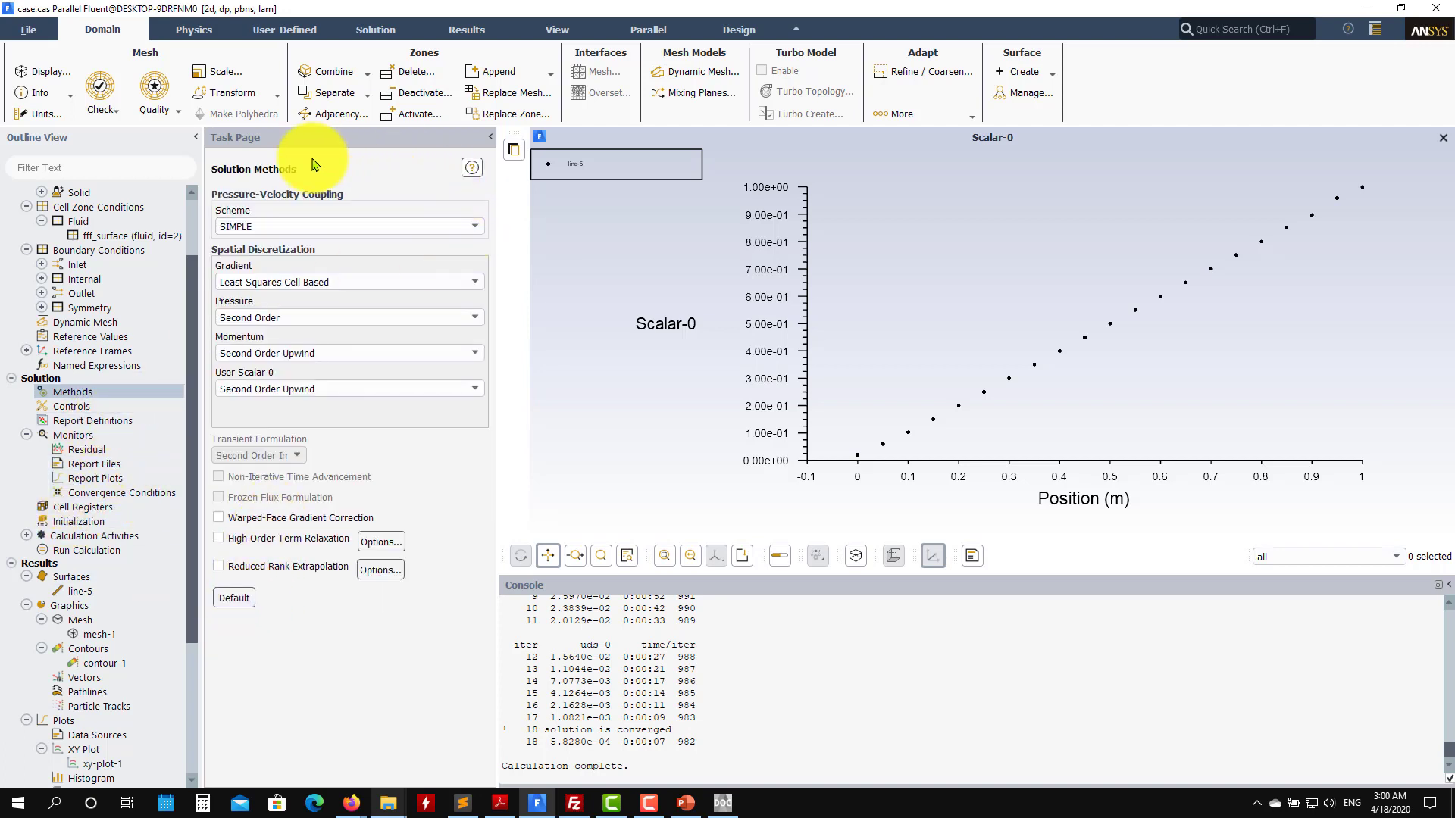
- Initialize the solution with User Scalar 0 set to 0.7 and run the SIMPLE case with a limit of 1000 iterations
click(108, 521)
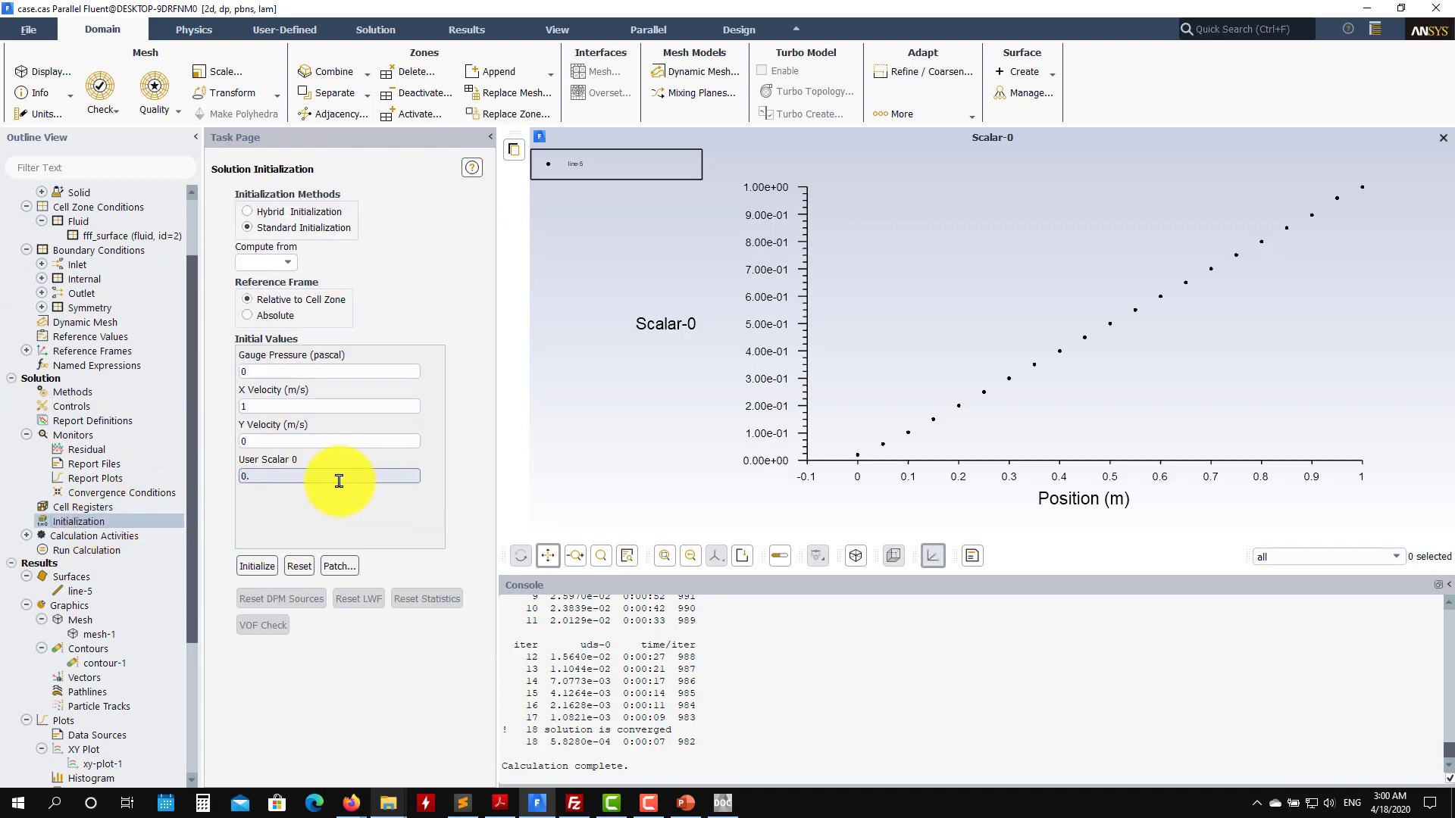
click(257, 565)
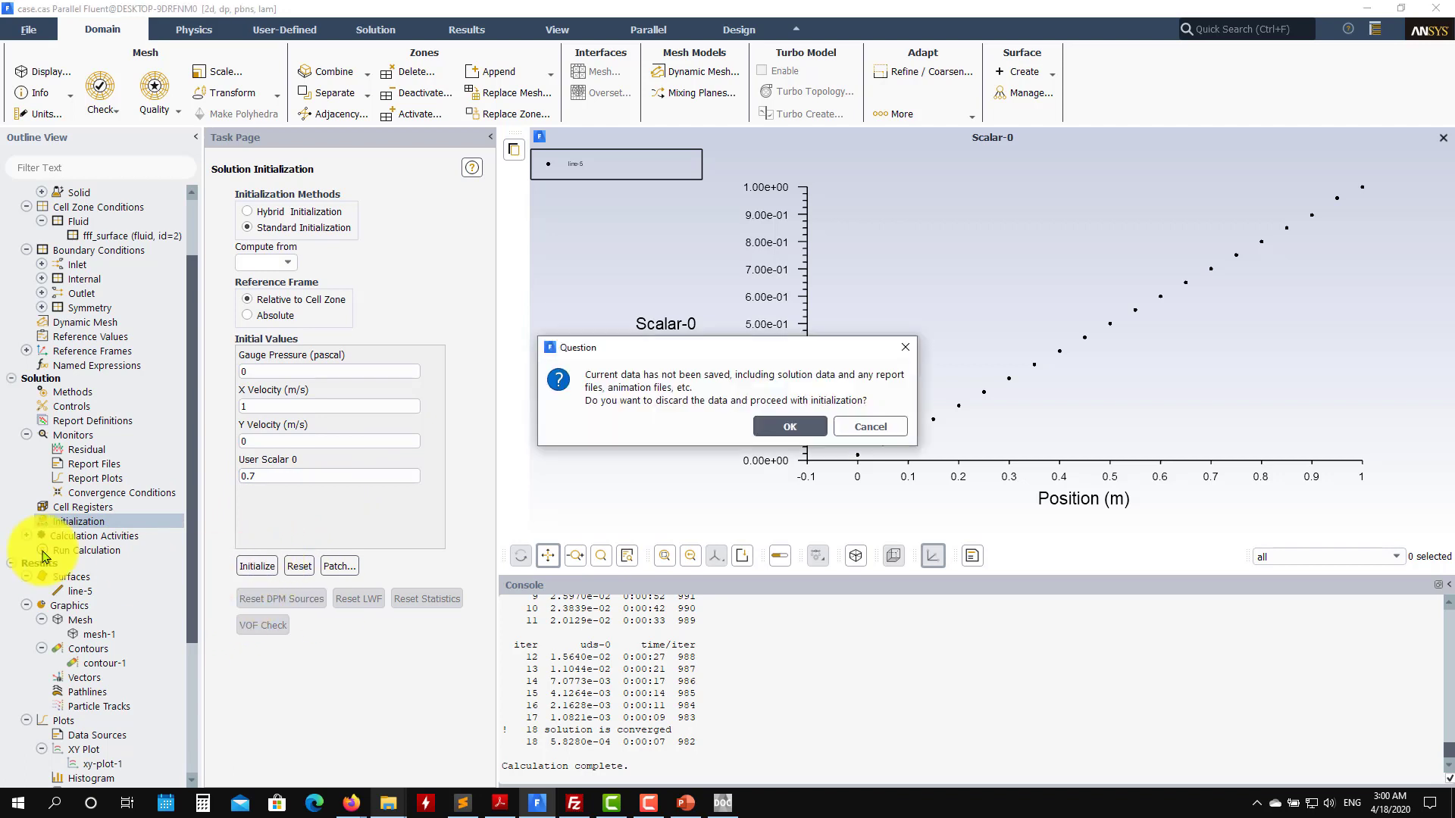
click(781, 427)
click(100, 550)
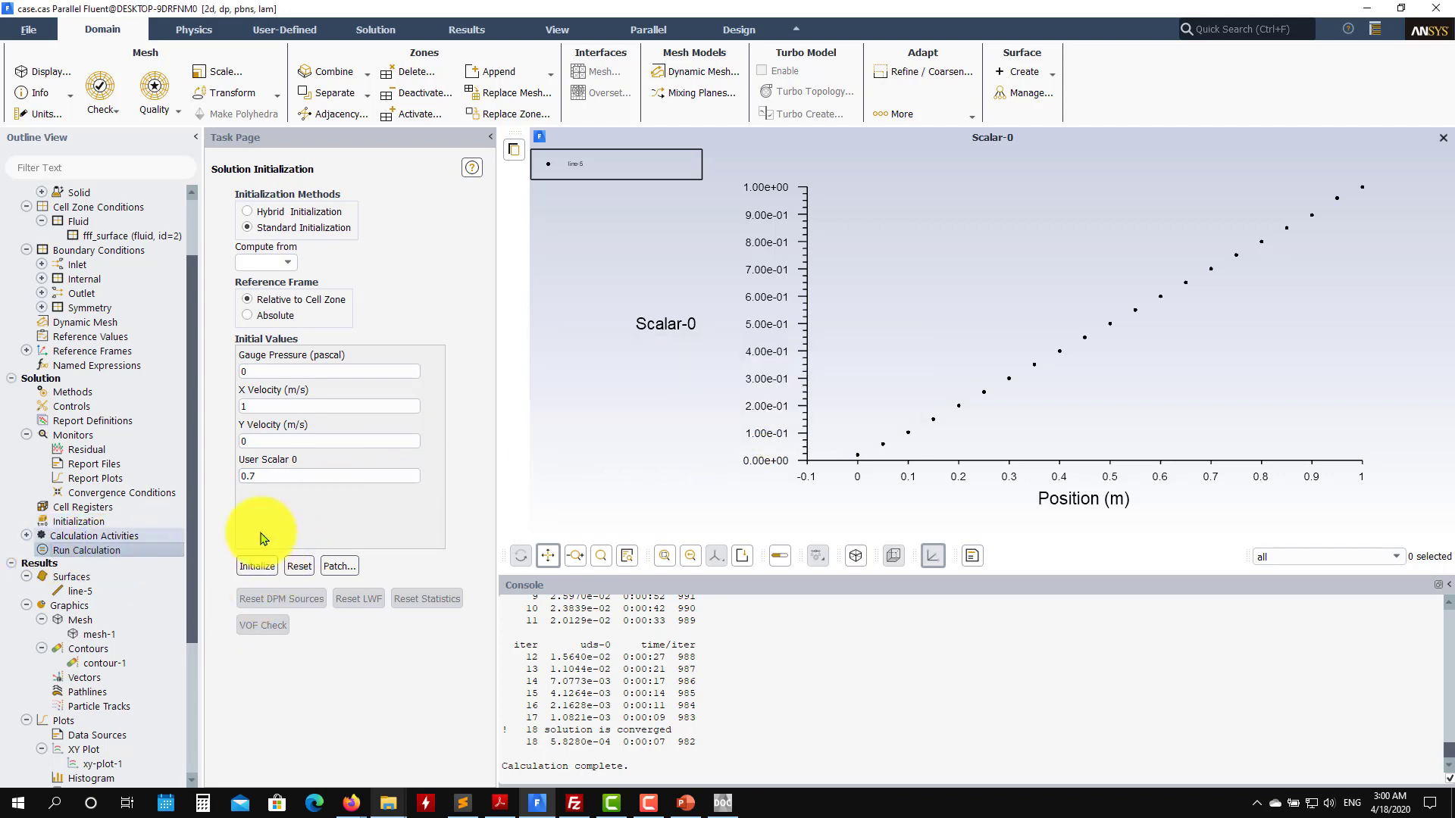
click(369, 433)
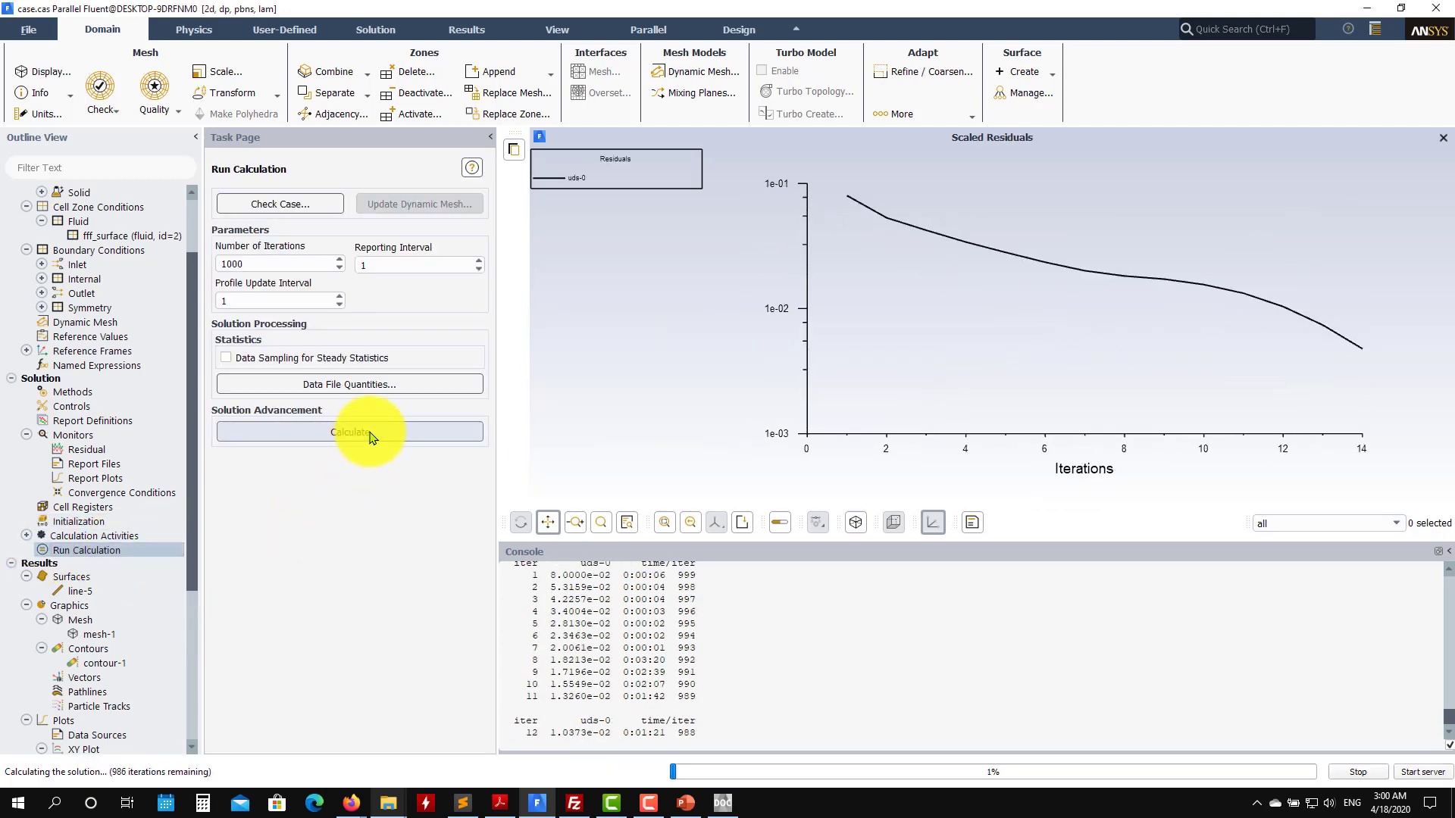
click(757, 416)
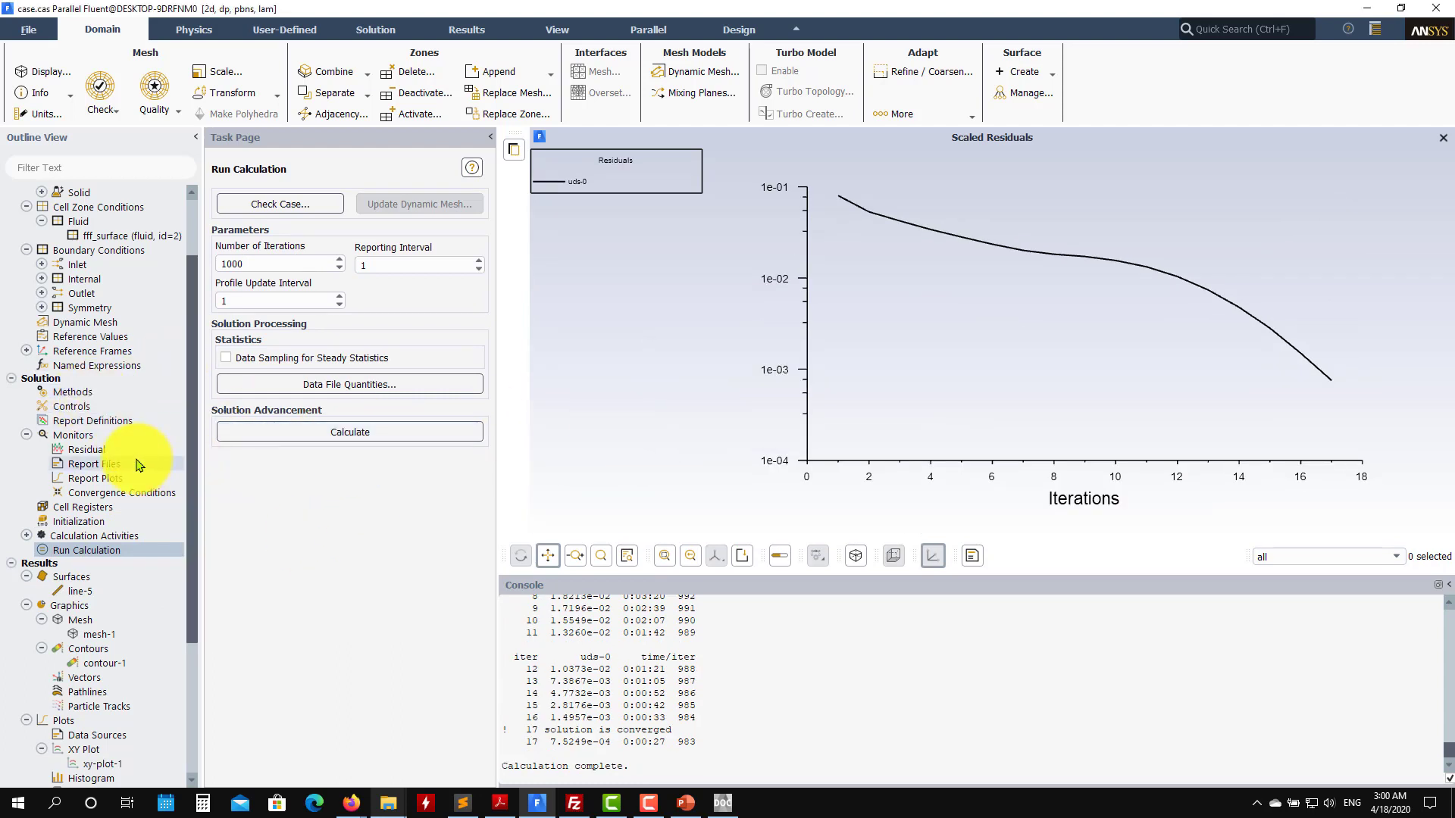
- Display the filled Scalar-0 contours of contour-1 on fff_surface for the SIMPLE run
double_click(99, 666)
click(211, 560)
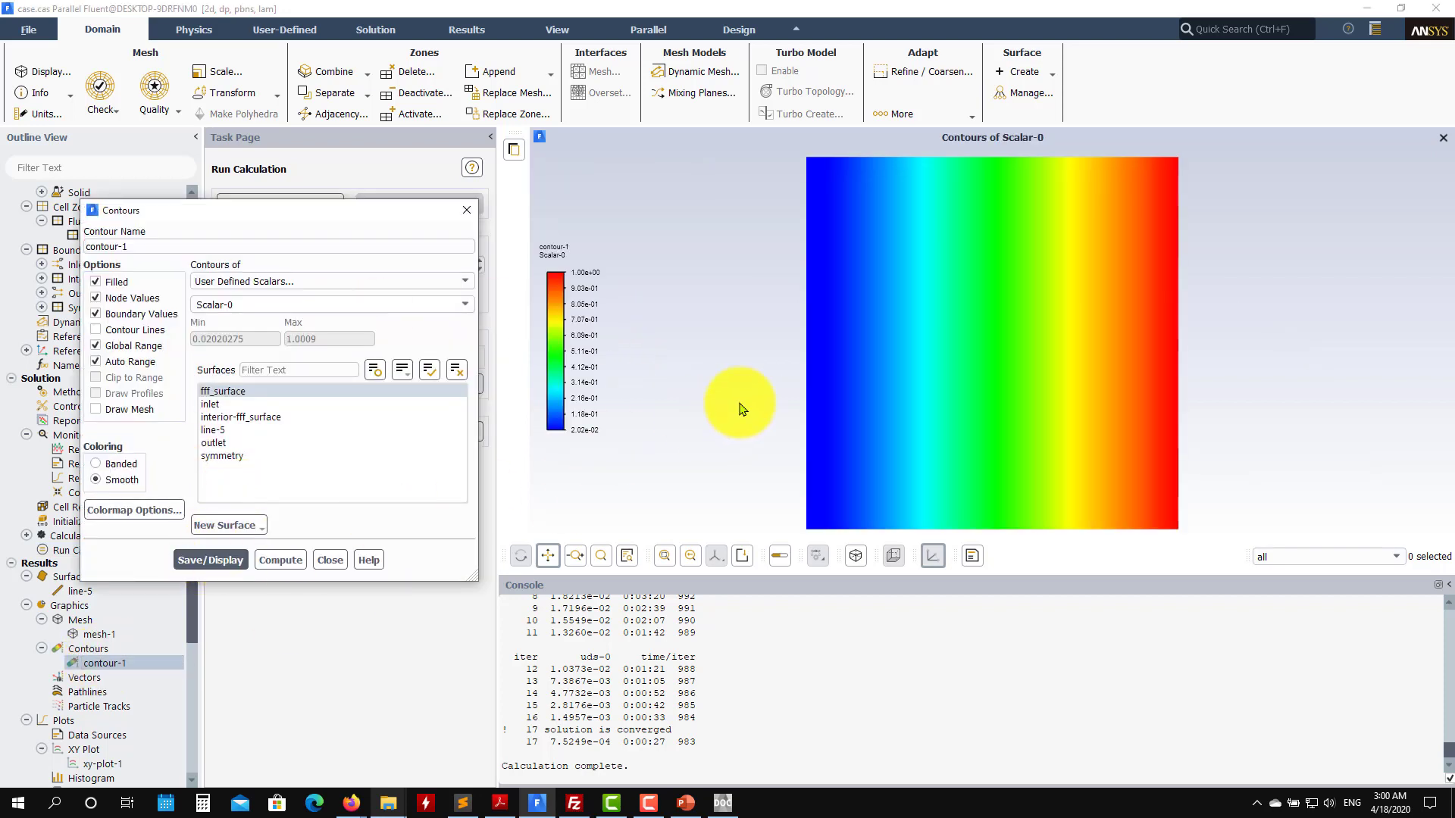